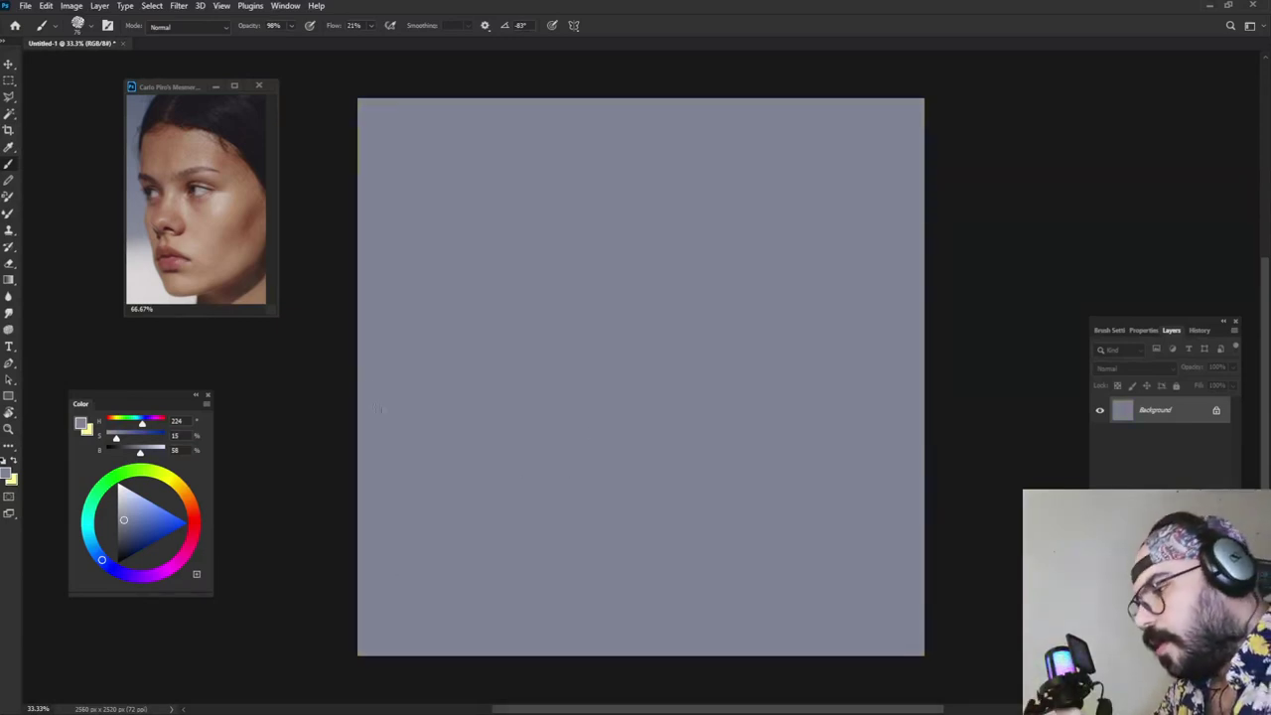
Step: Set the brush colour to medium brown (hue 32, saturation 60, brightness 50) and paint a short test stroke near the forehead
click(179, 501)
click(138, 535)
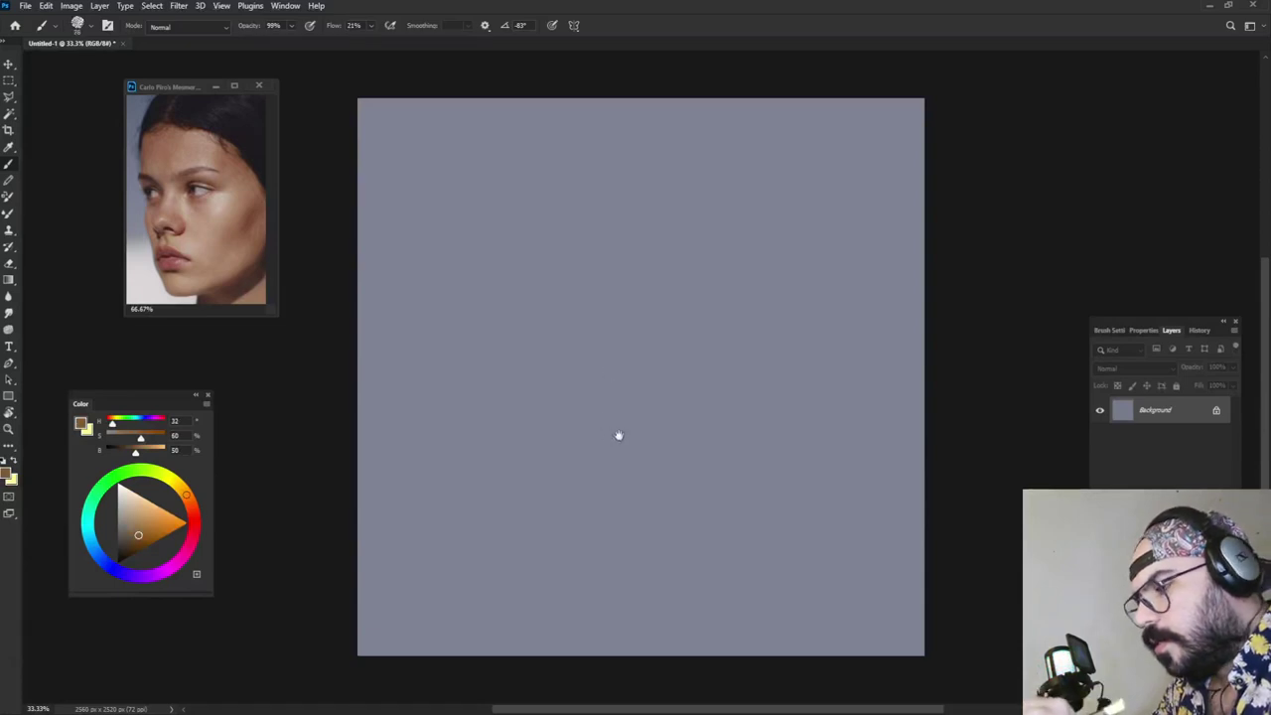
drag(619, 434, 666, 451)
drag(666, 451, 704, 420)
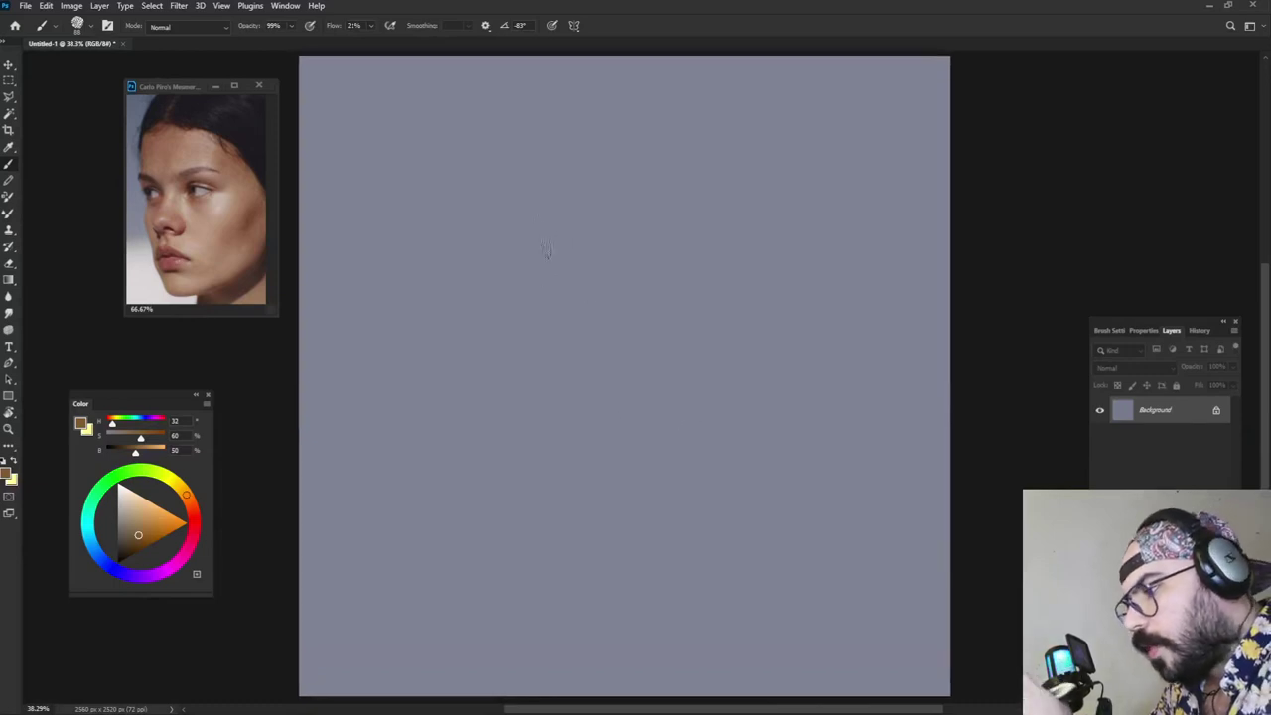
drag(524, 180, 520, 204)
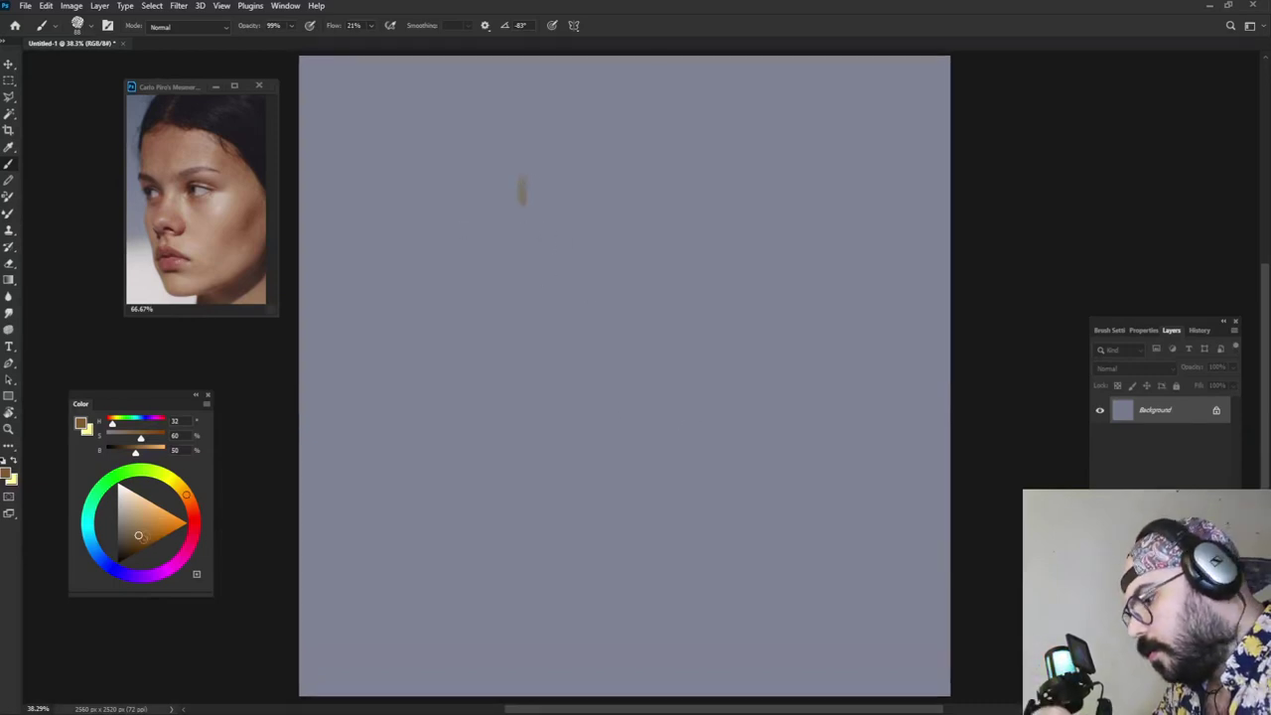
Step: Sketch the face's far contour, the chin, jawline and front of the neck in dark reddish brown (hue 22, saturation 95, brightness 36)
drag(182, 501, 189, 500)
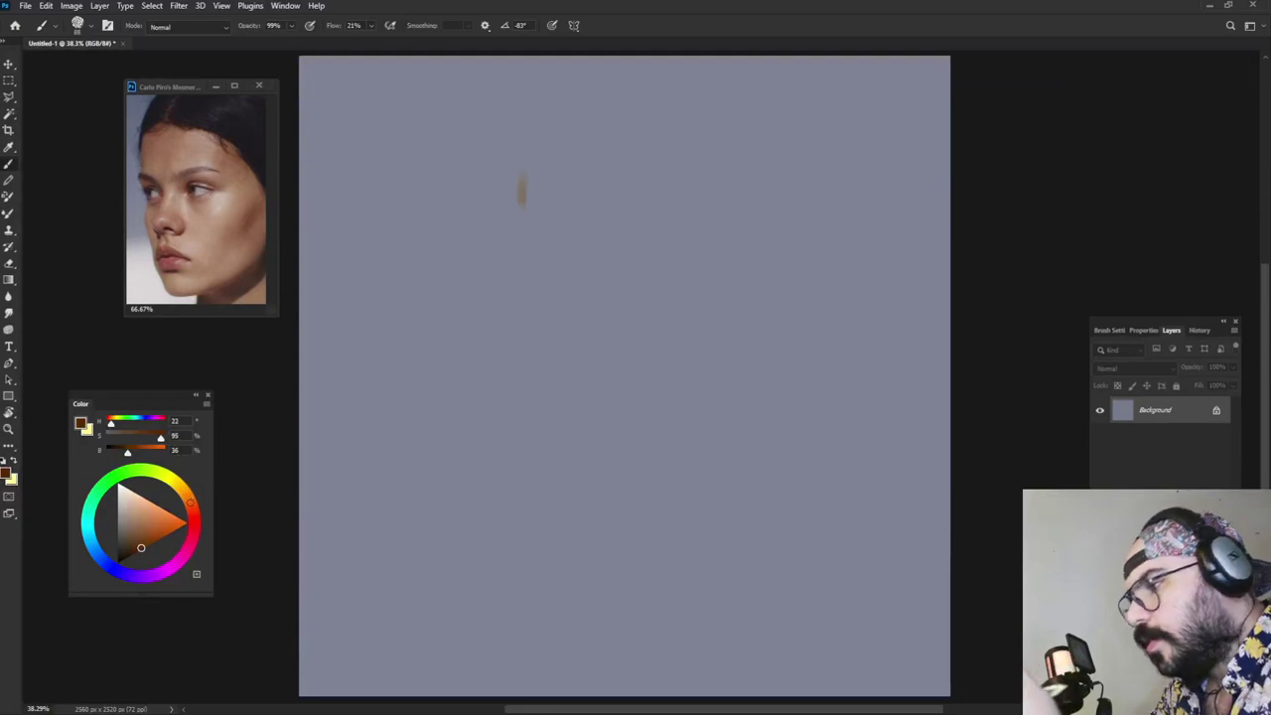
mouse_move(514, 144)
mouse_down()
mouse_move(509, 248)
mouse_move(524, 312)
mouse_move(506, 375)
mouse_move(519, 429)
mouse_move(578, 584)
mouse_move(628, 600)
mouse_up()
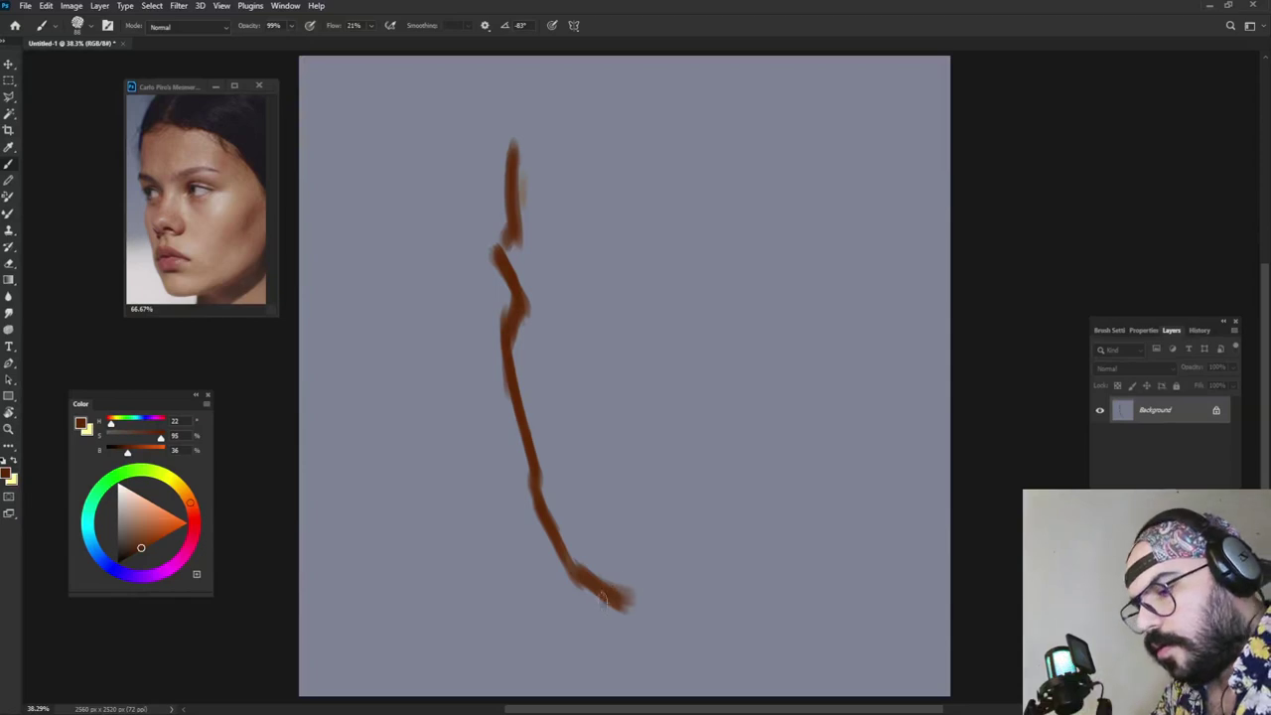
mouse_move(615, 602)
mouse_down()
mouse_move(715, 595)
mouse_move(784, 561)
mouse_move(846, 514)
mouse_move(878, 449)
mouse_up()
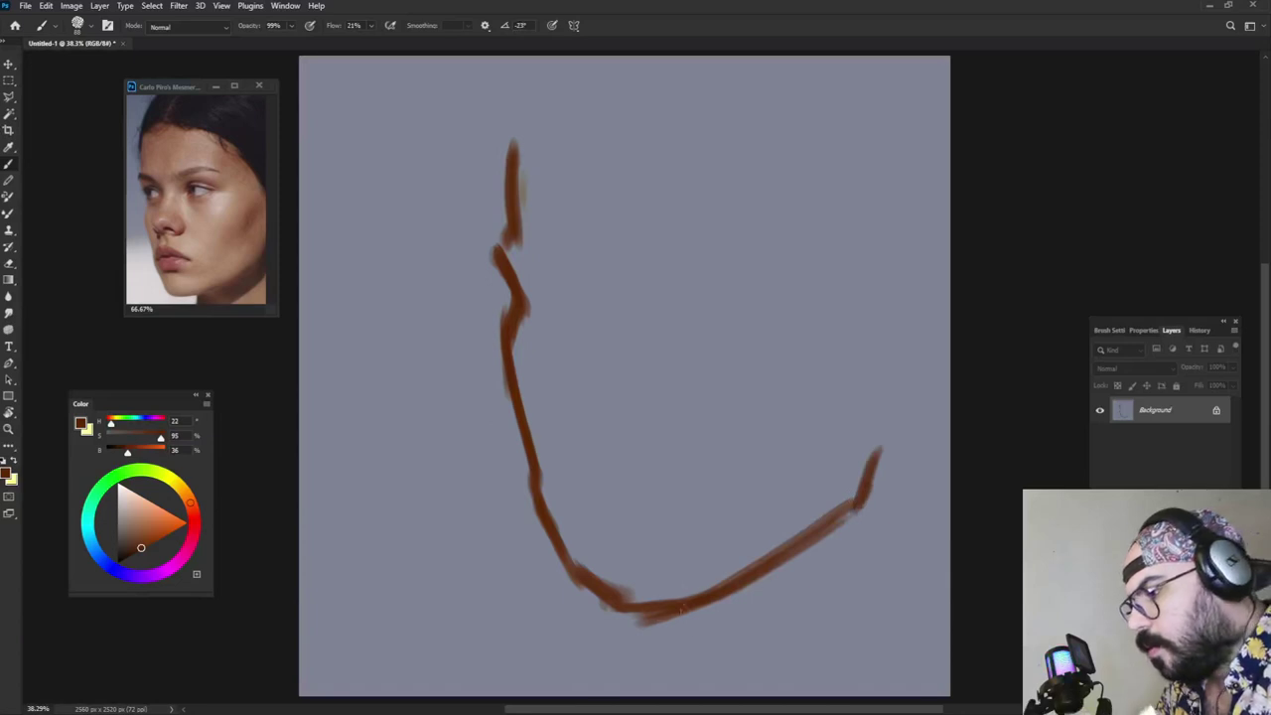
drag(673, 609, 693, 660)
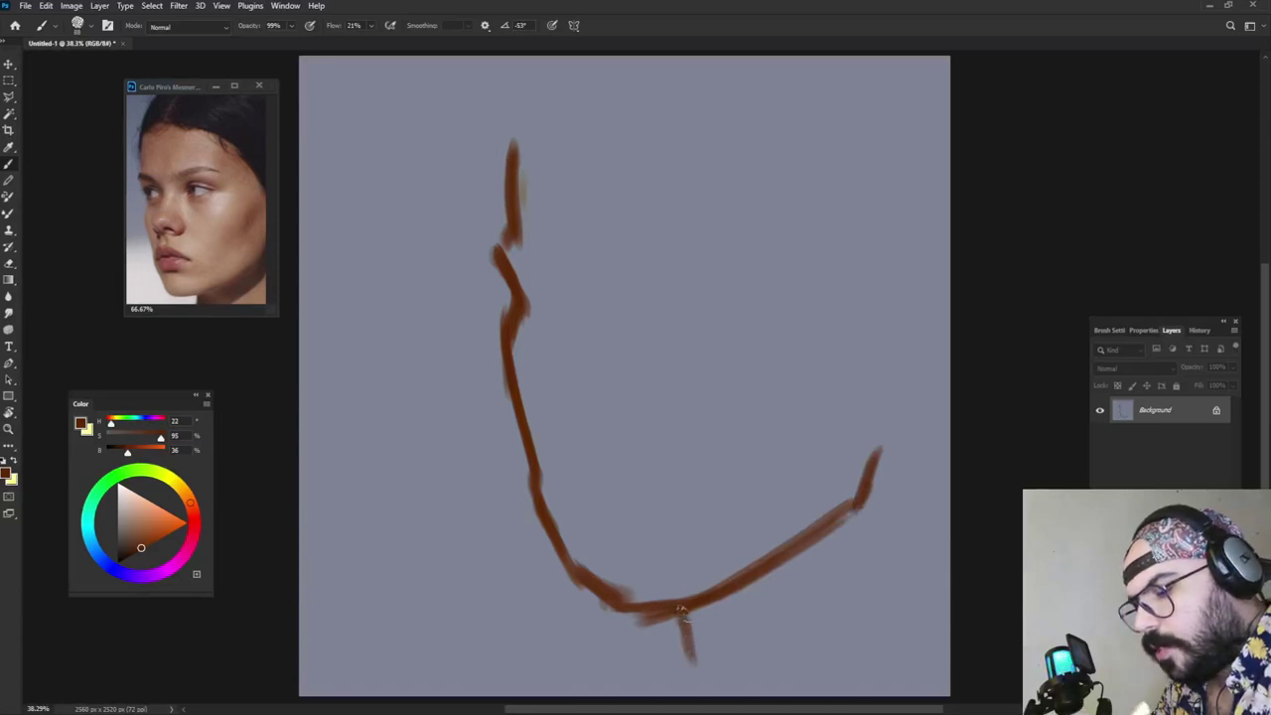
mouse_move(677, 607)
mouse_down()
mouse_move(697, 636)
mouse_move(695, 667)
mouse_move(776, 667)
mouse_up()
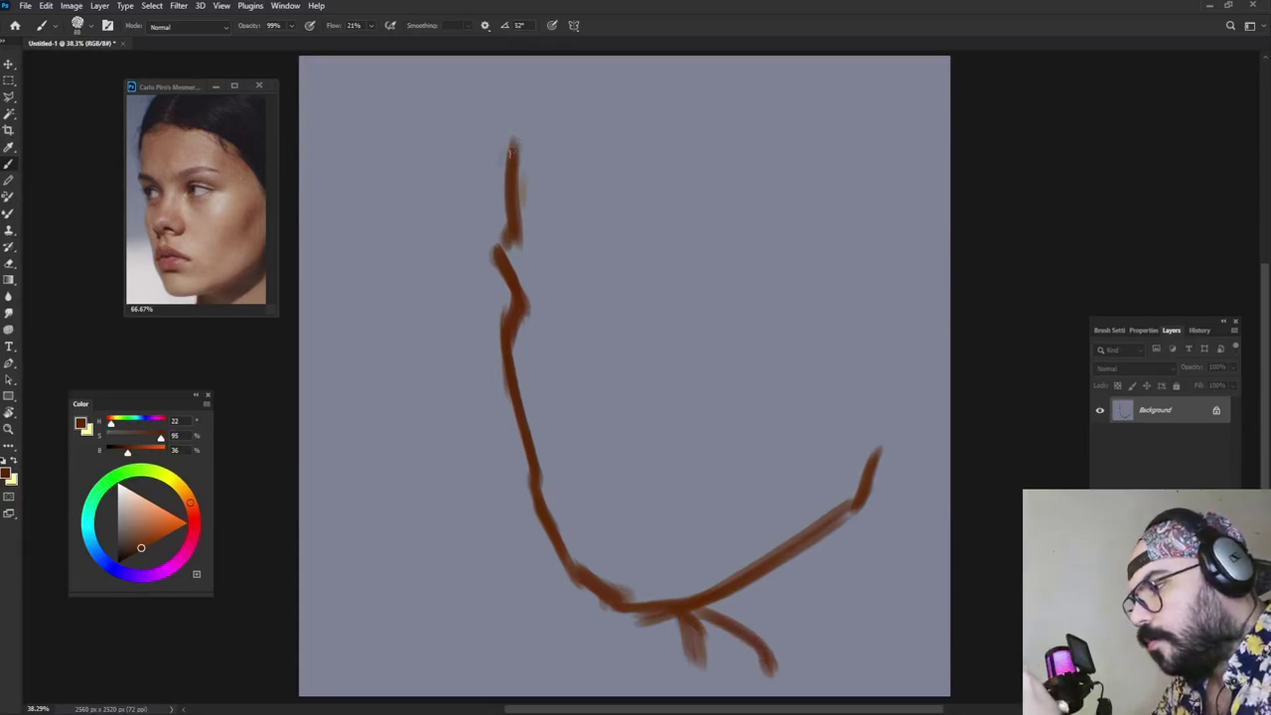
Step: Sketch the hairline from the far side of the forehead over its peak and down toward the ear
mouse_move(508, 154)
mouse_down()
mouse_move(582, 84)
mouse_move(707, 151)
mouse_up()
mouse_move(576, 87)
mouse_down()
mouse_move(772, 190)
mouse_move(806, 224)
mouse_up()
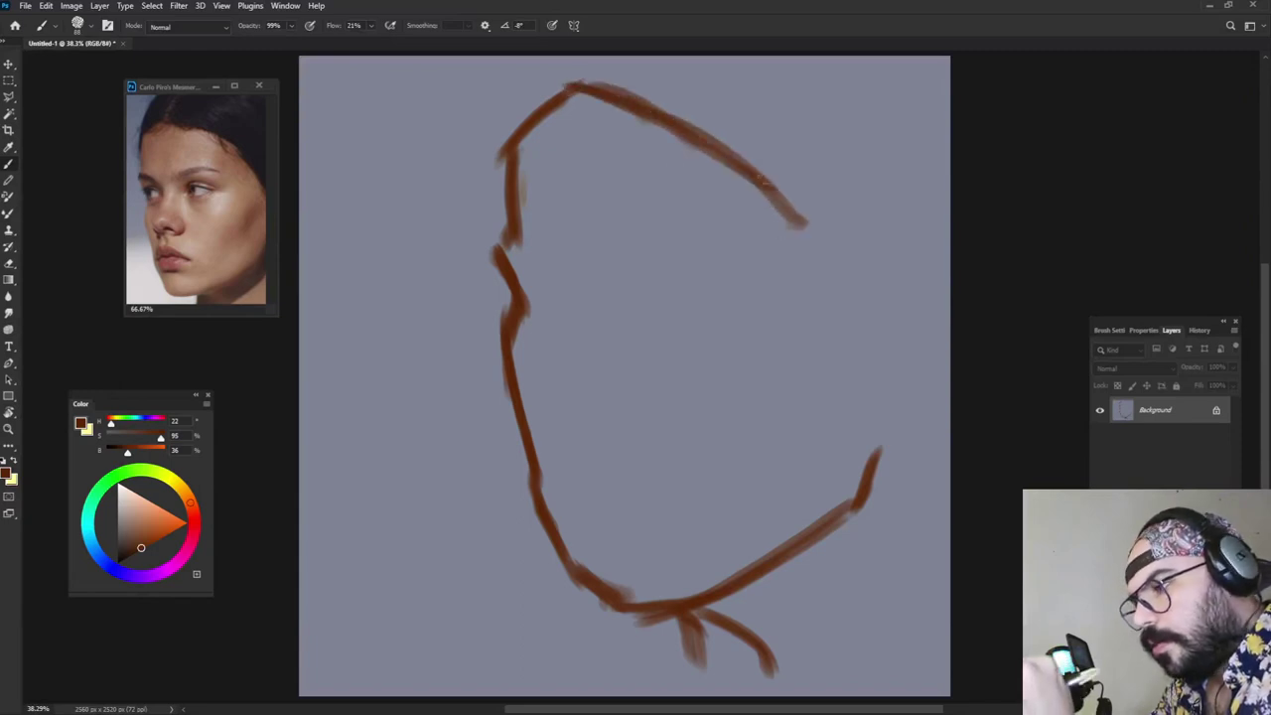
mouse_move(709, 141)
mouse_down()
mouse_move(817, 235)
mouse_move(810, 212)
mouse_move(826, 262)
mouse_move(832, 309)
mouse_up()
drag(792, 188, 861, 323)
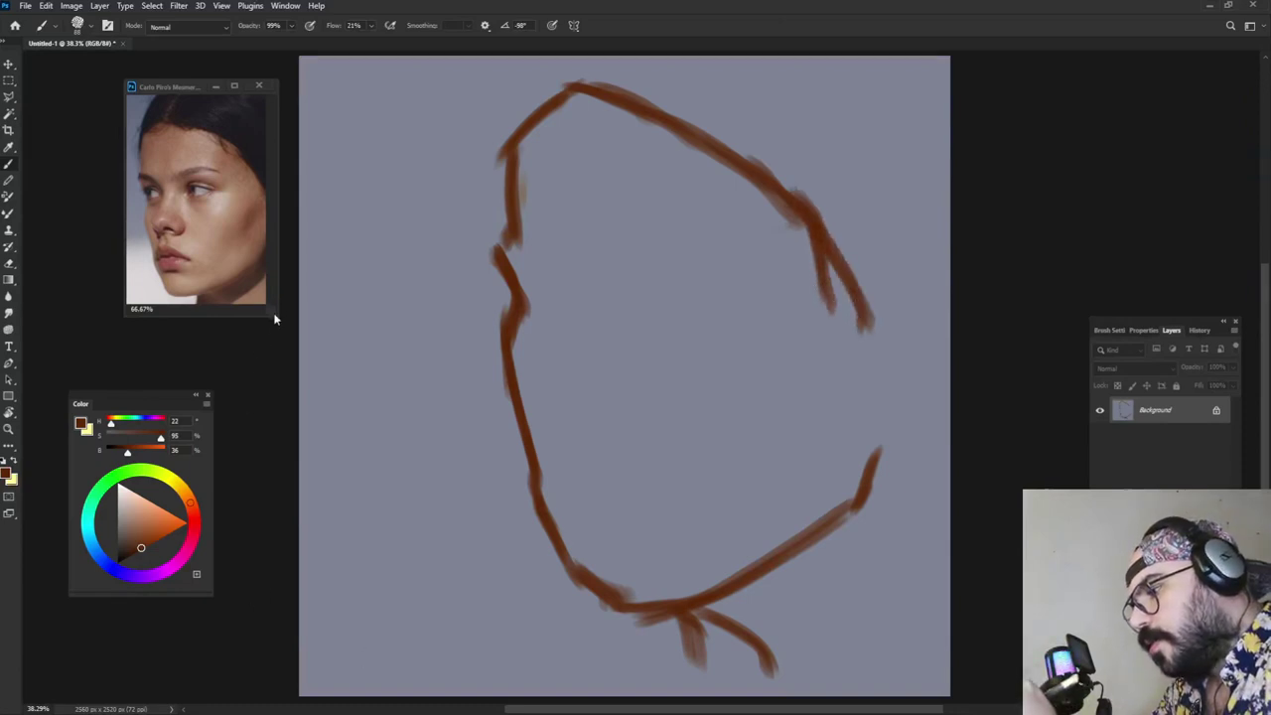
Step: Widen and reposition the reference photo window to show the whole head, and sketch the sideburn and ear outline
drag(277, 315, 350, 323)
drag(230, 95, 166, 99)
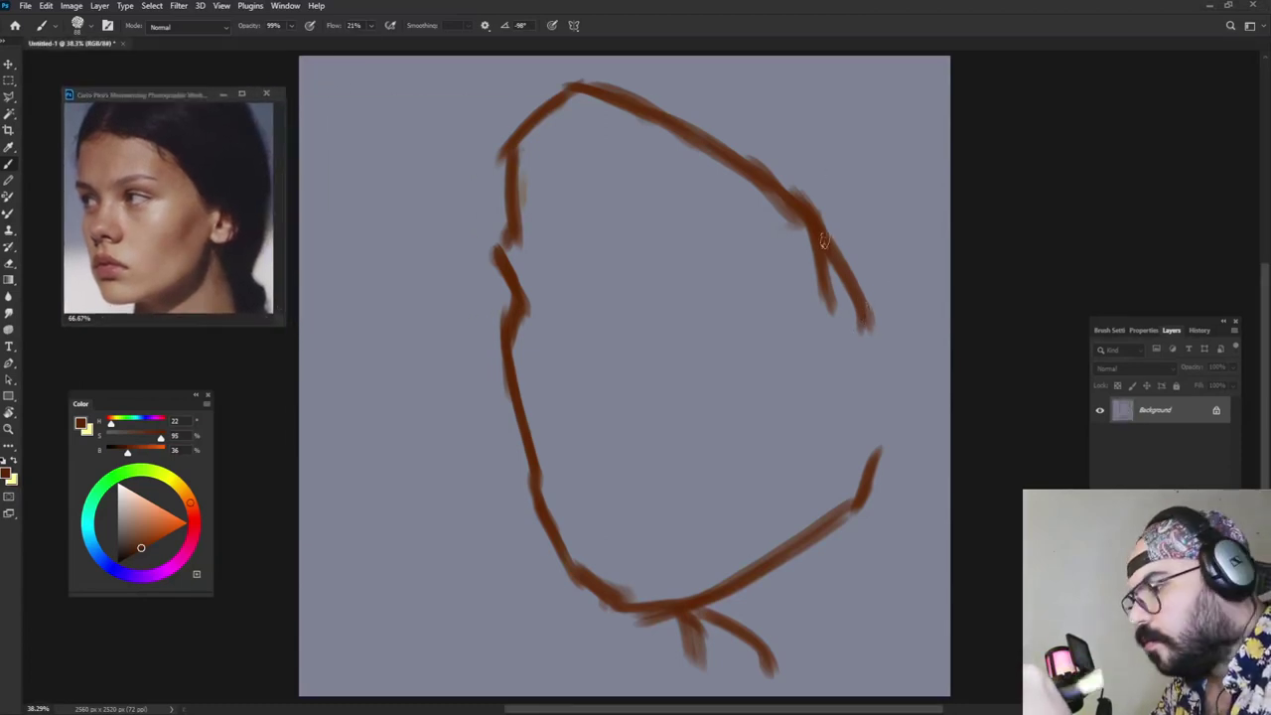
drag(828, 262, 862, 329)
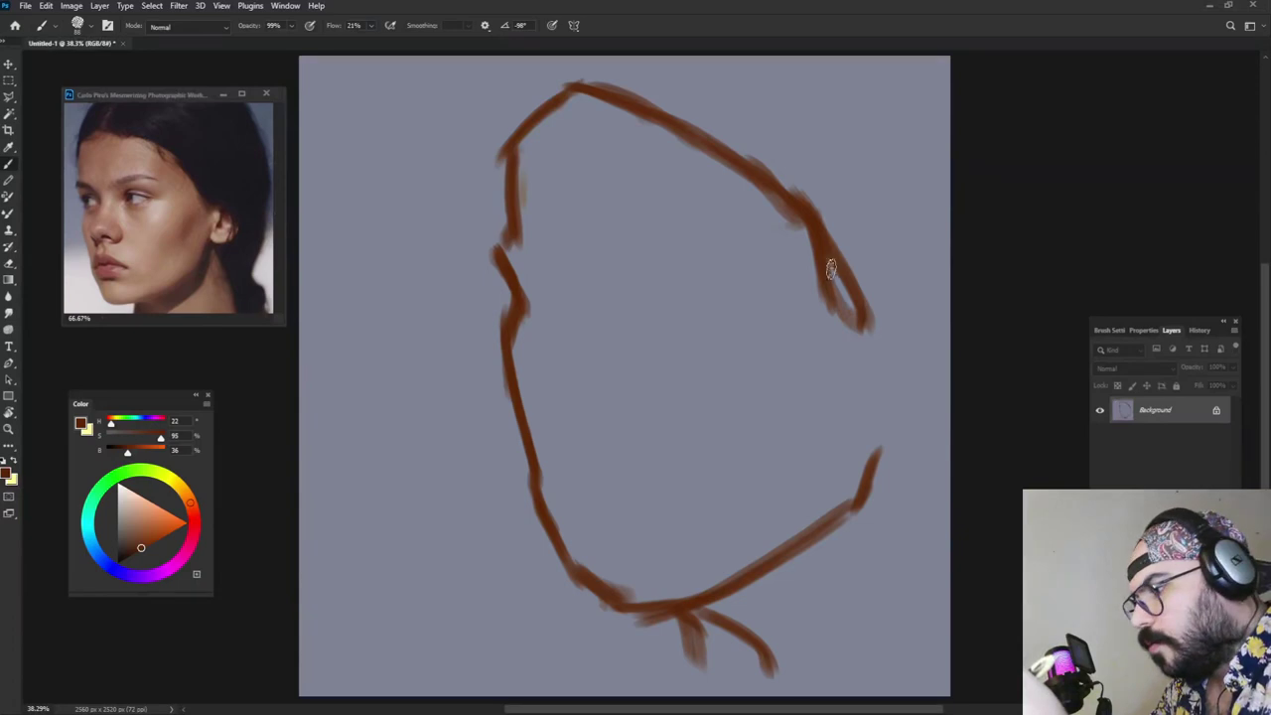
mouse_move(830, 258)
mouse_down()
mouse_move(857, 306)
mouse_move(918, 311)
mouse_move(932, 370)
mouse_move(880, 376)
mouse_up()
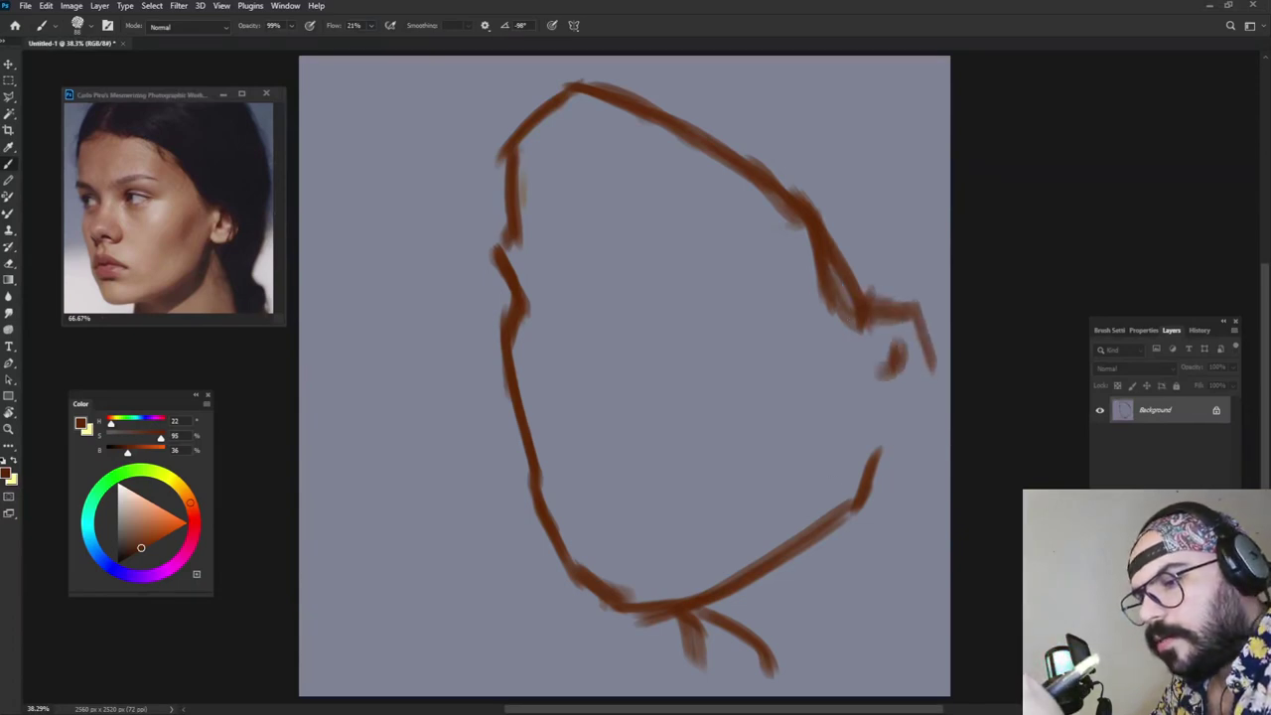
mouse_move(877, 422)
mouse_down()
mouse_move(909, 429)
mouse_move(939, 352)
mouse_up()
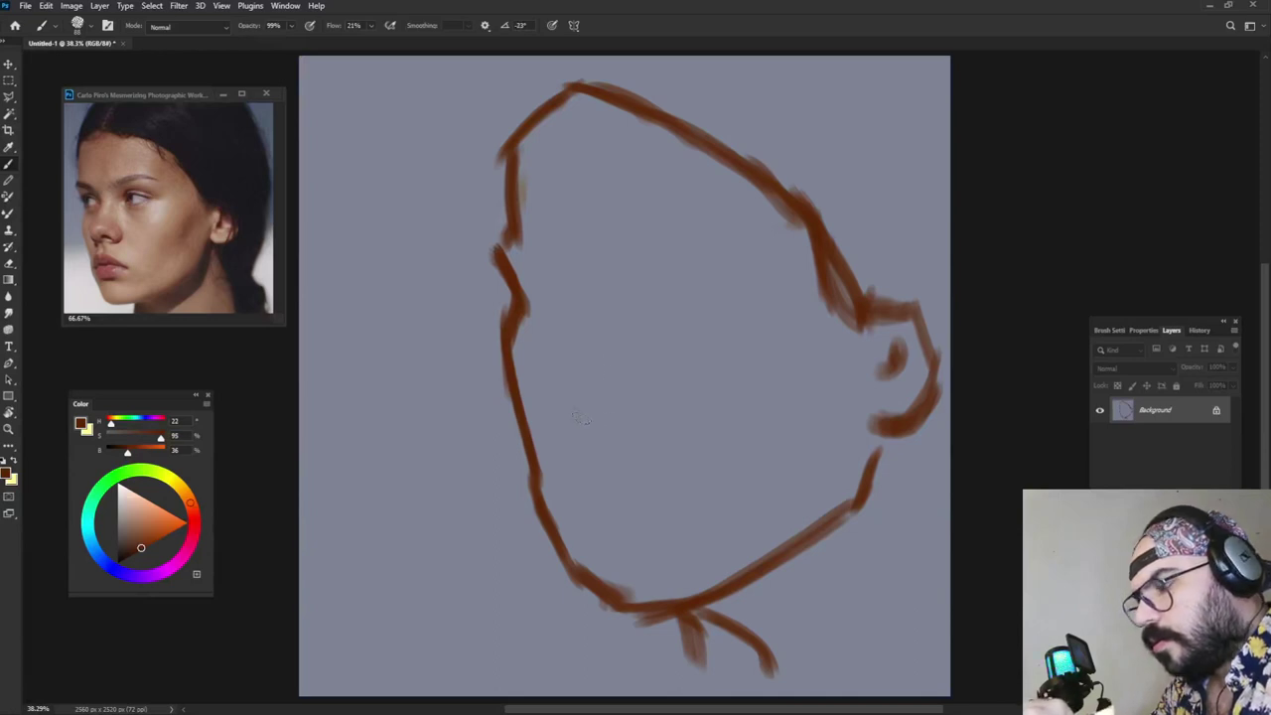
Step: Mark the base of the nose, both eyebrows and the mouth line inside the face outline
mouse_move(578, 419)
mouse_down()
mouse_move(568, 413)
mouse_move(608, 417)
mouse_move(618, 433)
mouse_up()
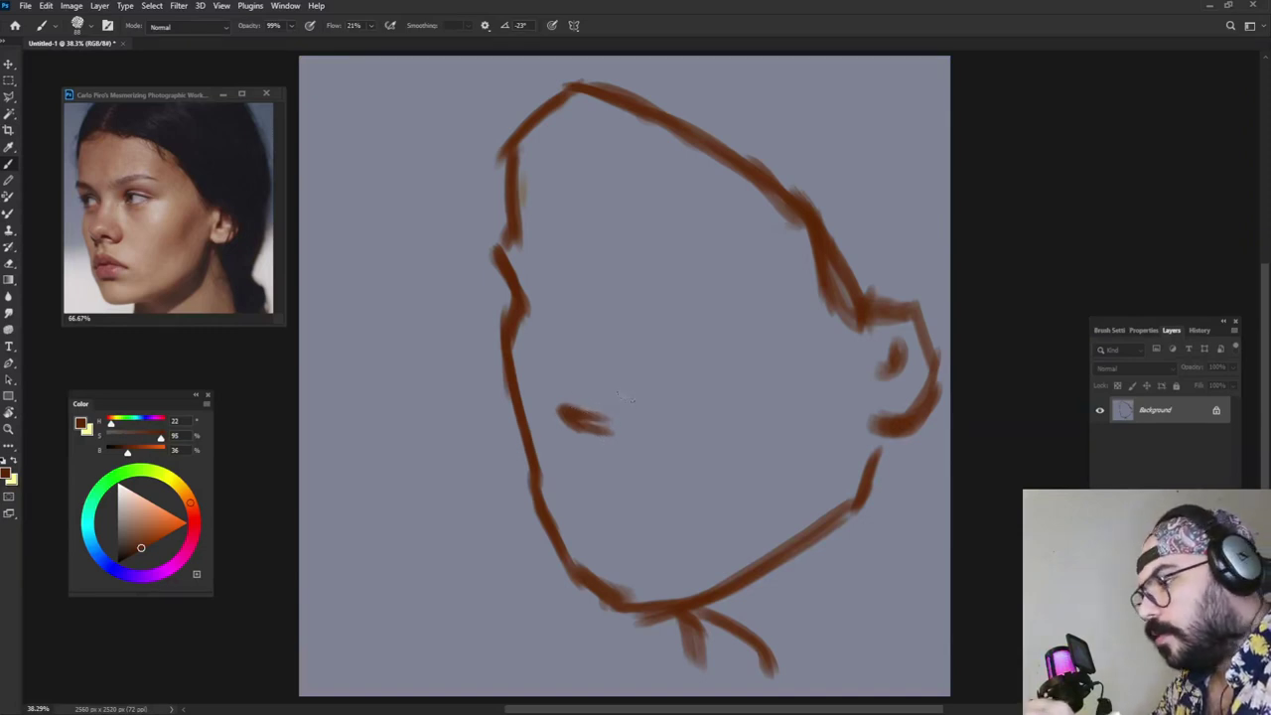
drag(497, 254, 532, 260)
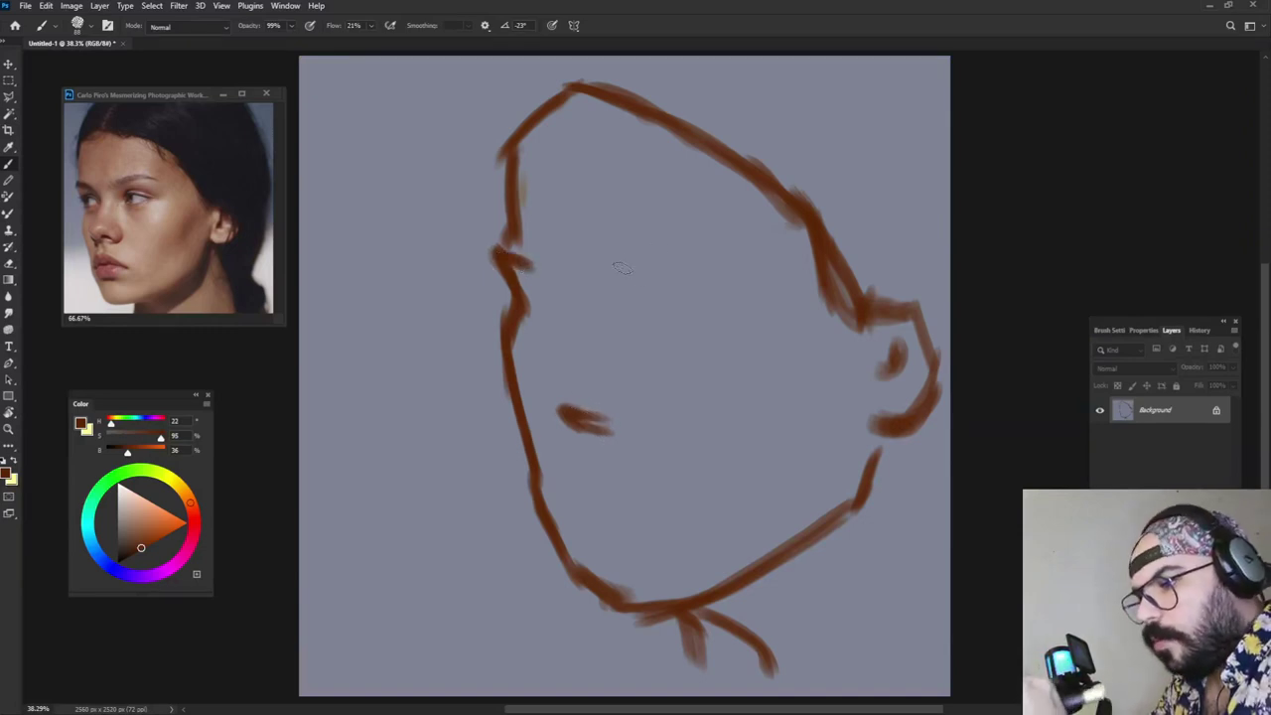
mouse_move(615, 268)
mouse_down()
mouse_move(667, 254)
mouse_move(615, 266)
mouse_move(711, 259)
mouse_up()
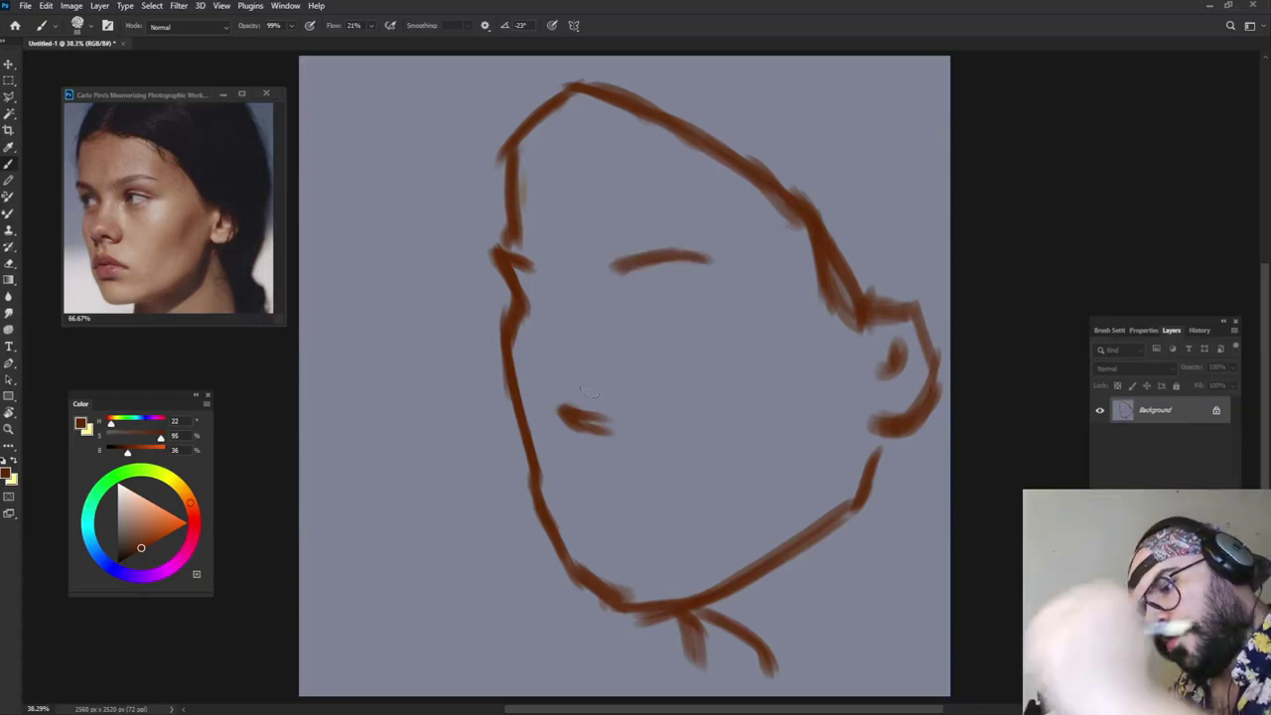
drag(564, 497, 663, 499)
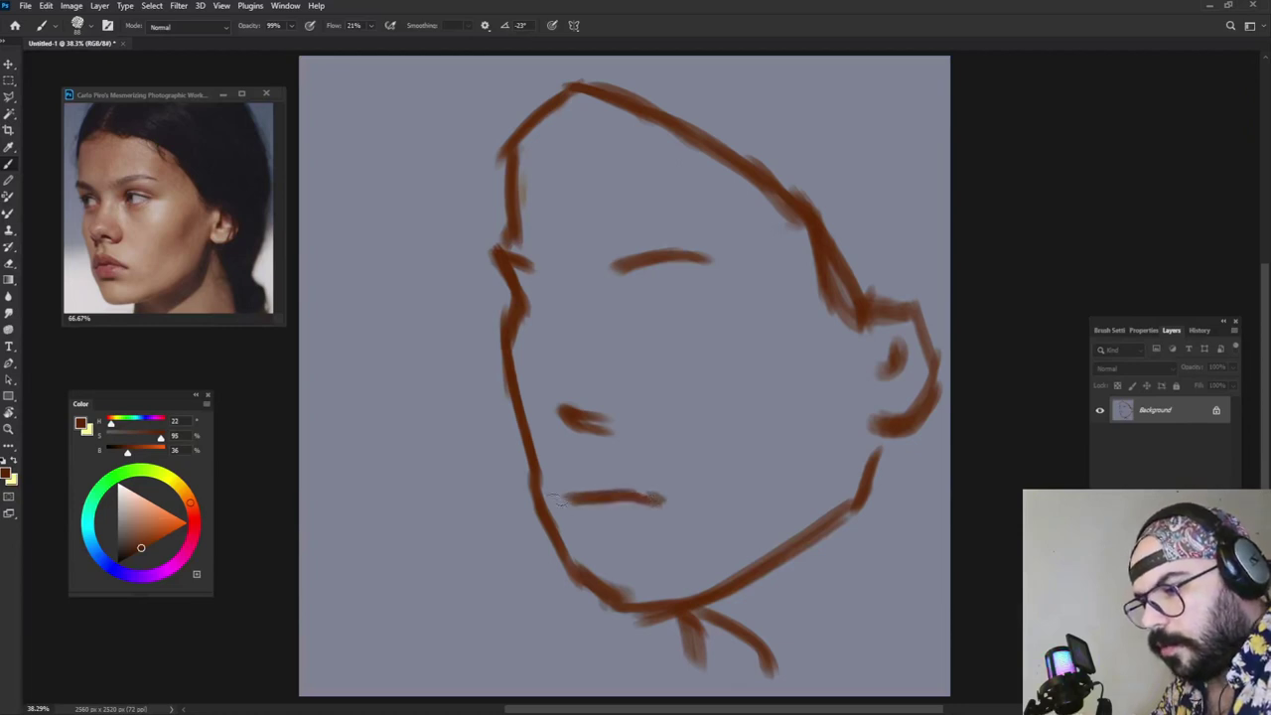
drag(556, 499, 578, 498)
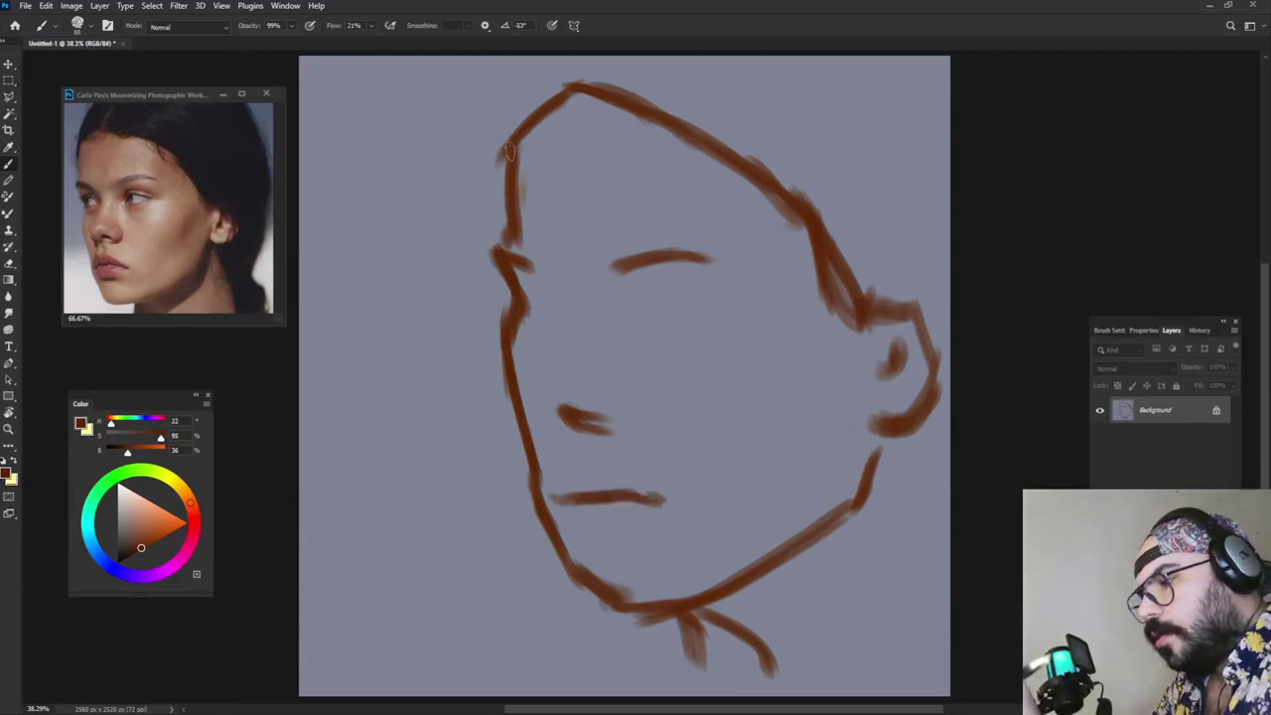
Step: Sketch the outer hair contour at the canvas's upper edge and extend the neck and shoulder lines
mouse_move(507, 99)
mouse_down()
mouse_move(497, 189)
mouse_move(536, 58)
mouse_up()
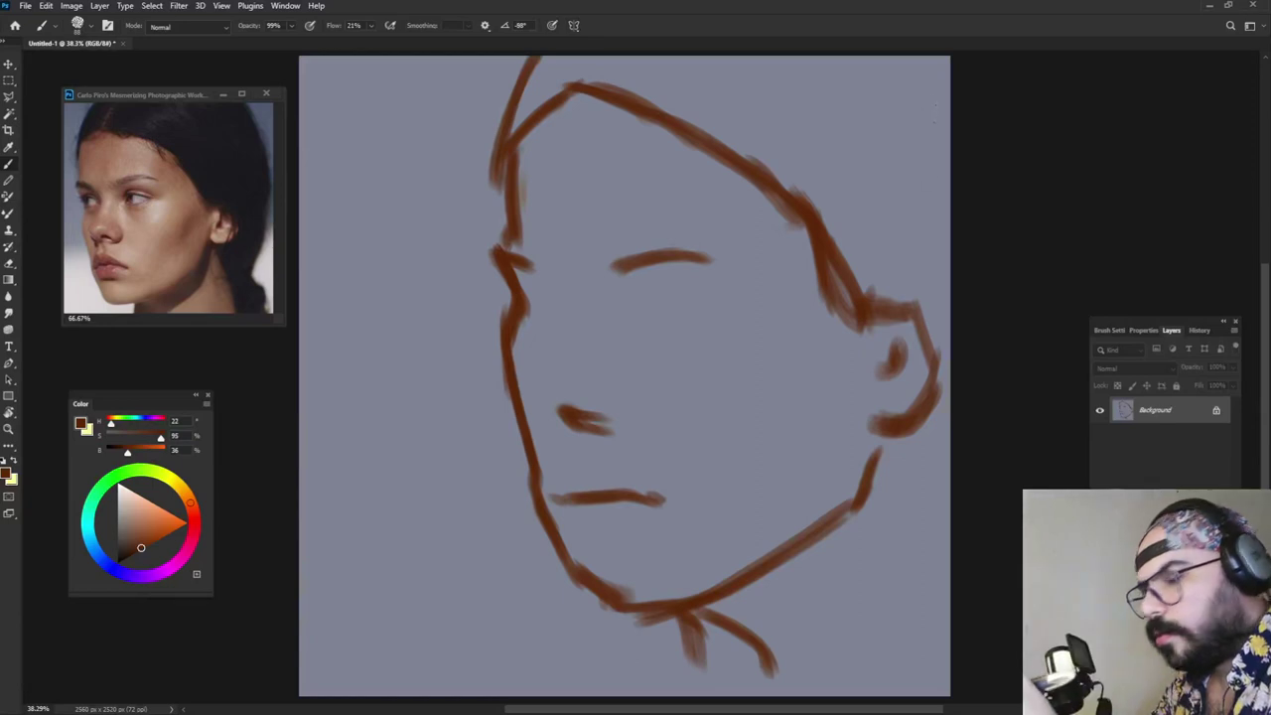
drag(926, 55, 951, 91)
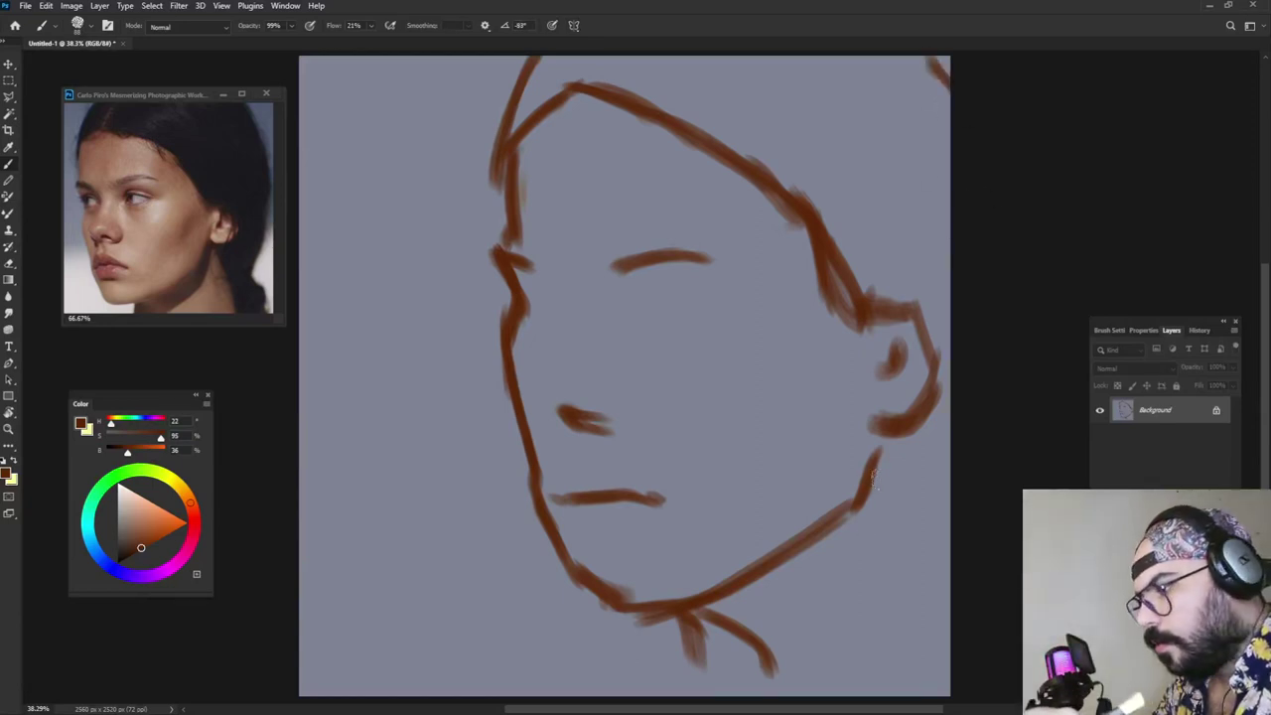
mouse_move(866, 491)
mouse_down()
mouse_move(879, 626)
mouse_move(913, 683)
mouse_move(963, 643)
mouse_up()
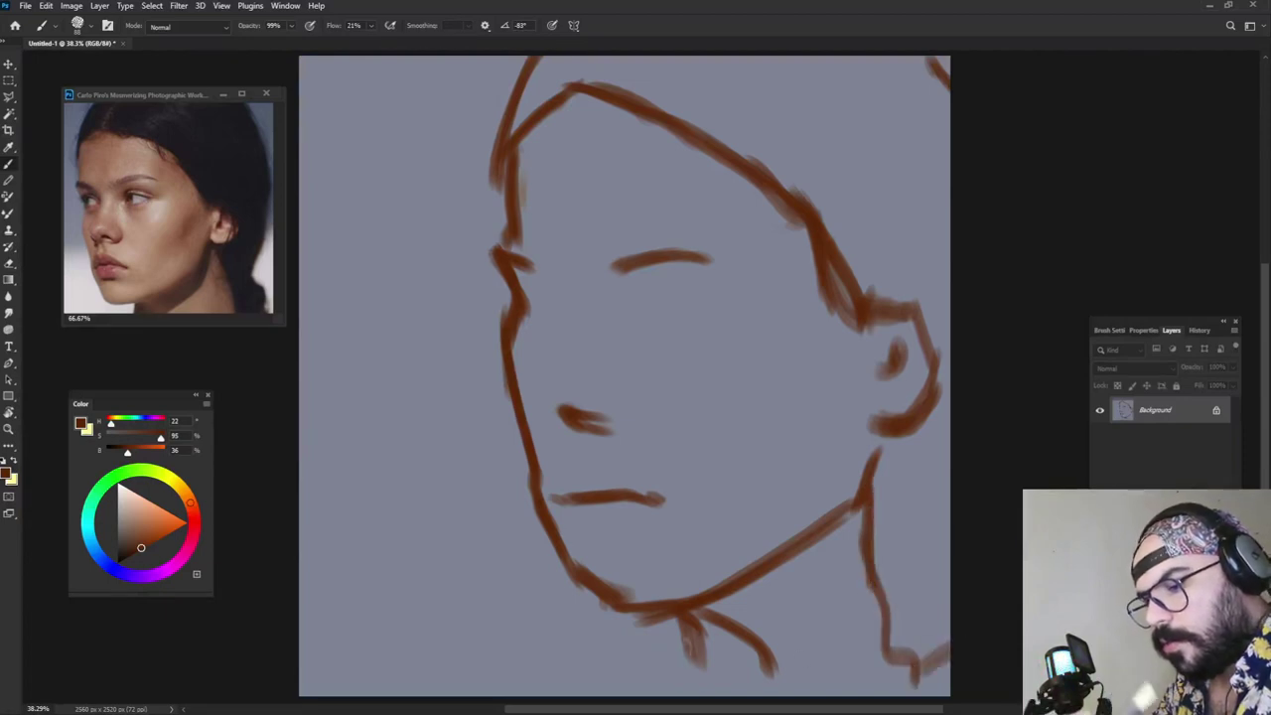
drag(685, 616, 695, 695)
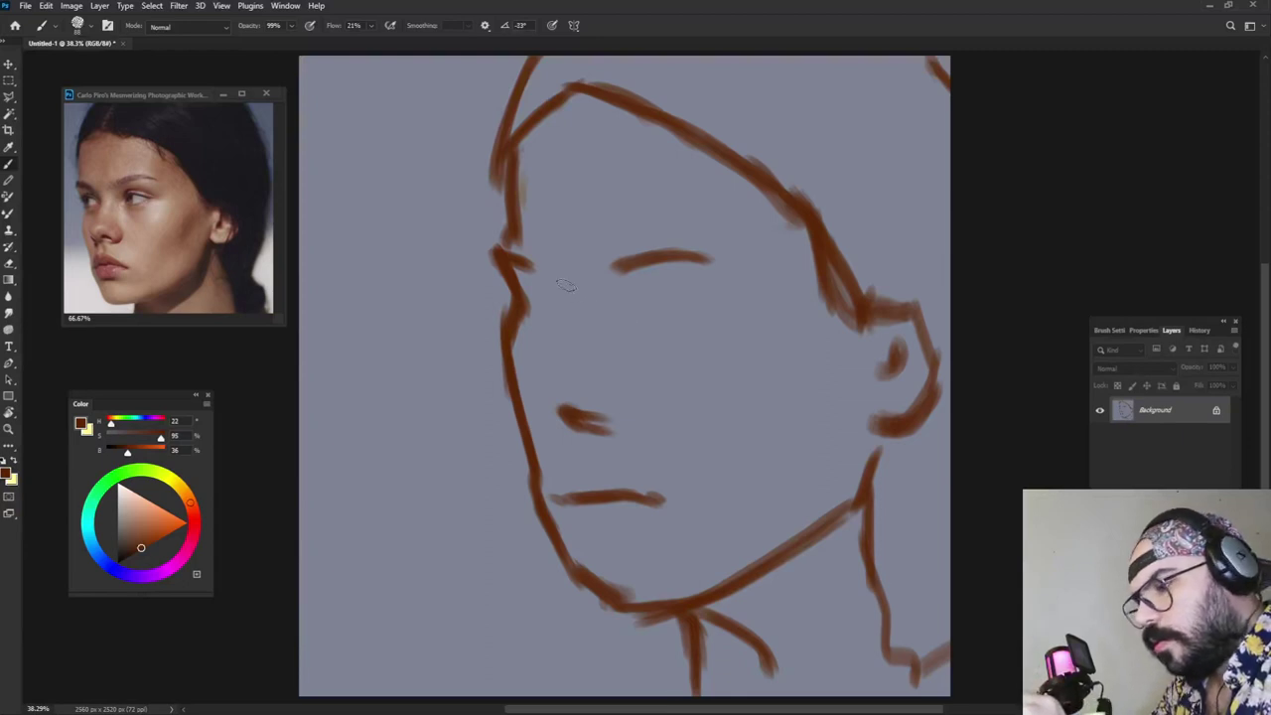
Step: Sketch the brow-to-nose contour connecting the nose base, and outline both eyes
mouse_move(566, 285)
mouse_down()
mouse_move(536, 270)
mouse_move(586, 313)
mouse_move(558, 419)
mouse_move(568, 352)
mouse_up()
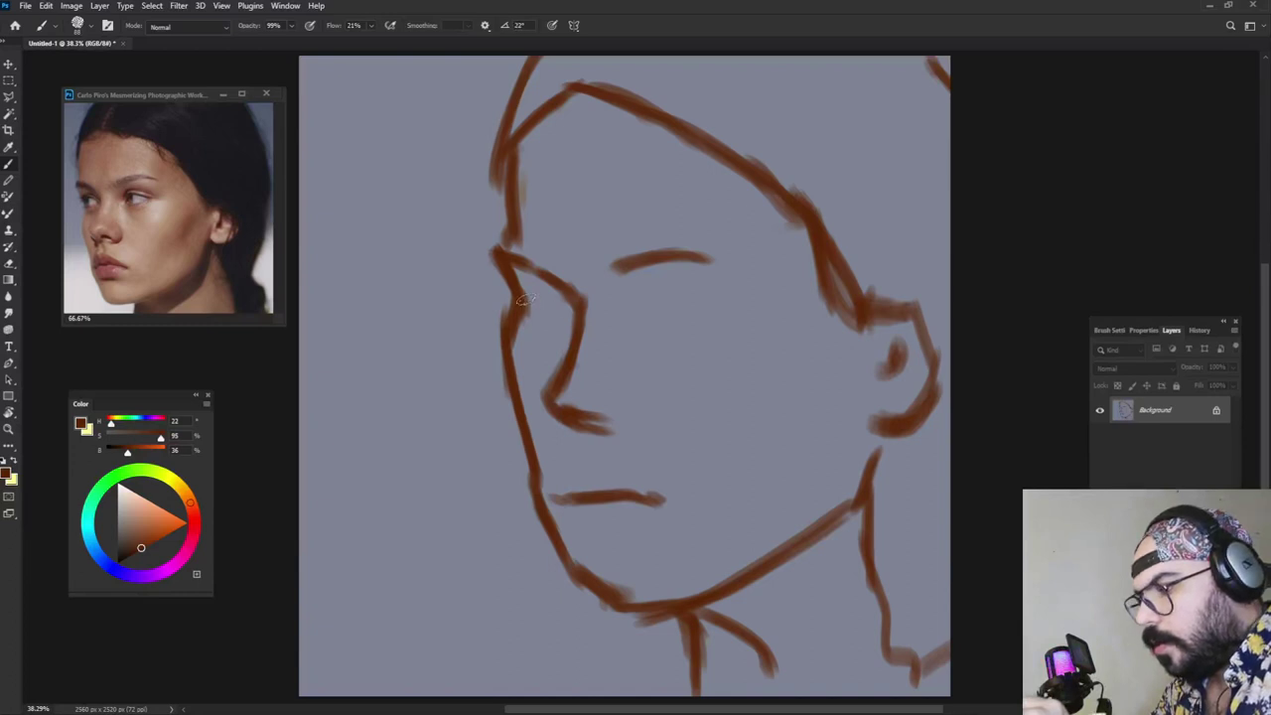
mouse_move(556, 294)
mouse_down()
mouse_move(512, 314)
mouse_move(646, 294)
mouse_move(707, 300)
mouse_up()
drag(623, 316, 727, 315)
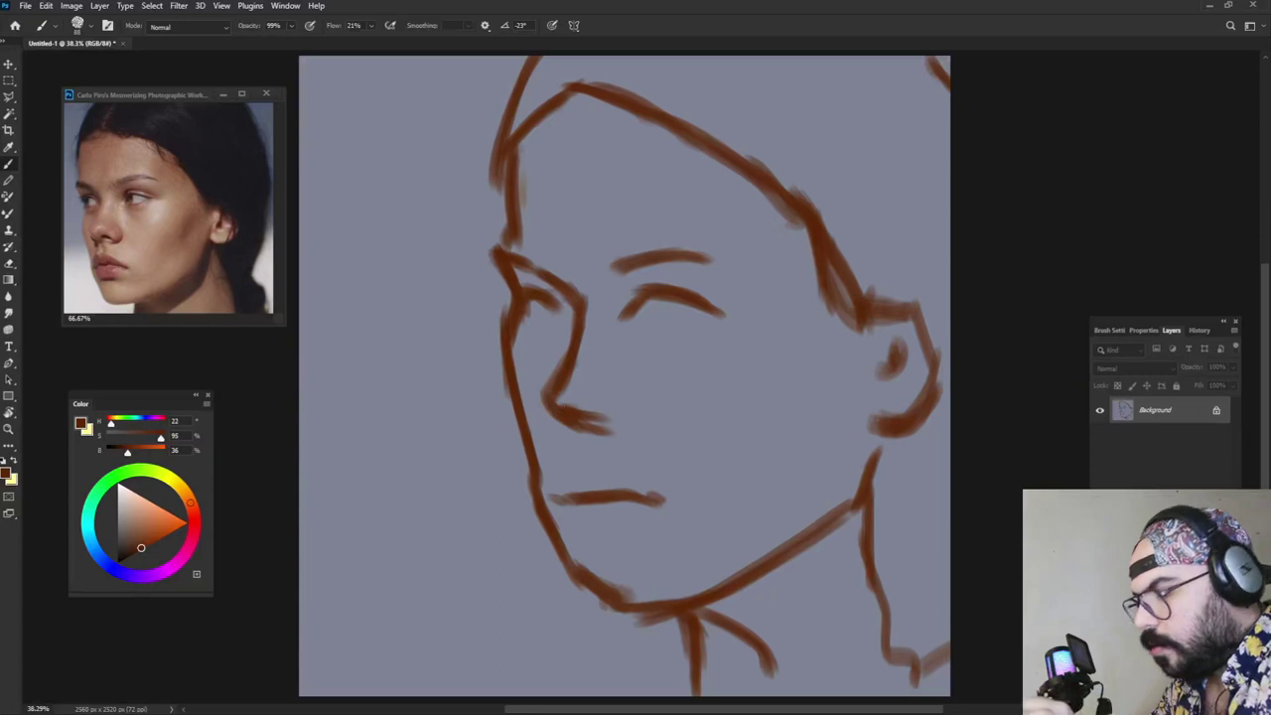
mouse_move(512, 328)
mouse_down()
mouse_move(633, 332)
mouse_move(633, 320)
mouse_move(660, 329)
mouse_move(703, 311)
mouse_move(669, 340)
mouse_move(631, 308)
mouse_move(721, 310)
mouse_up()
drag(617, 363, 633, 371)
Step: Block in the forehead in orange (hue 29, saturation 72, brightness 76) using a large brush angled -38° with opacity raised to 100%
drag(151, 527, 156, 523)
click(188, 497)
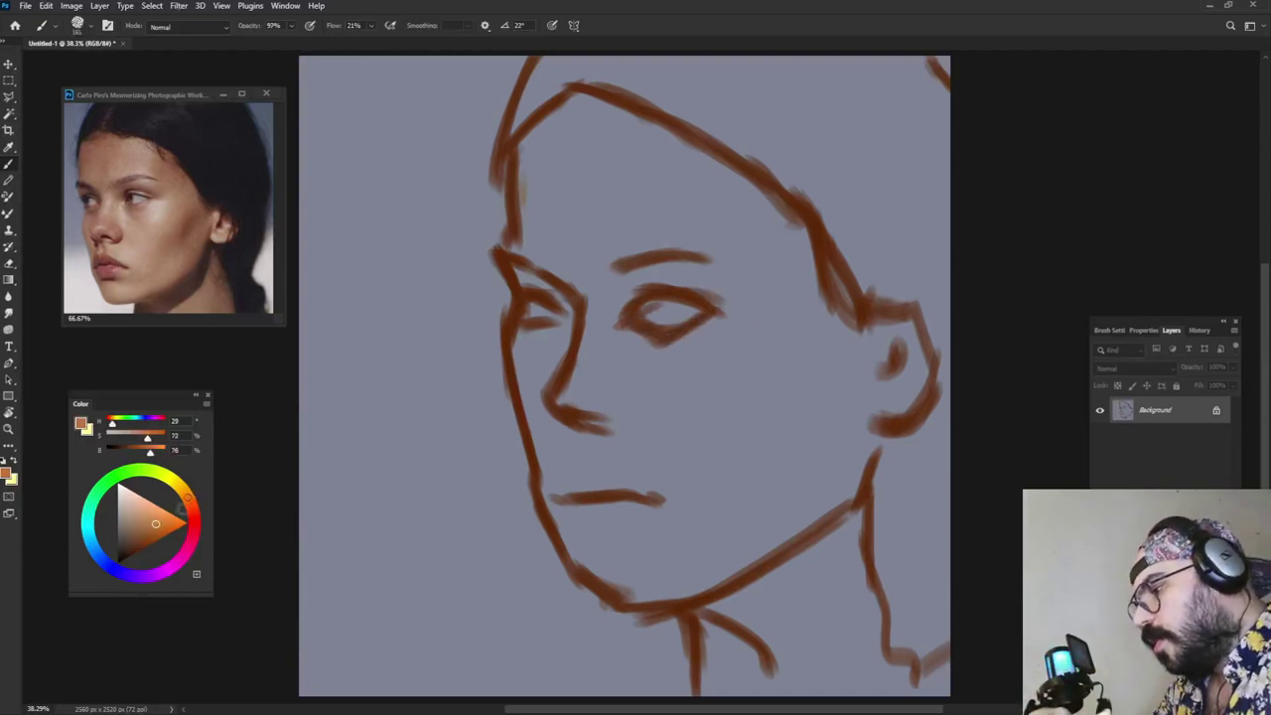
drag(781, 454, 818, 458)
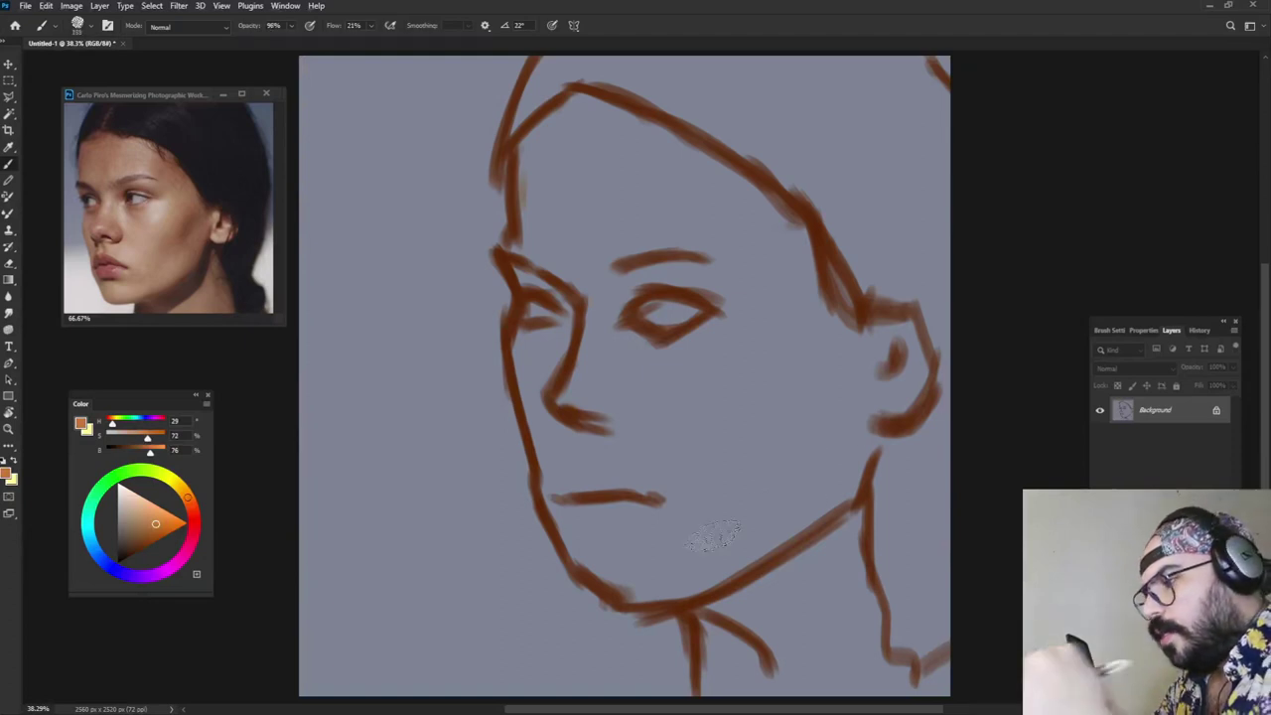
key(shift+Left)
key(shift+Left)
key(shift+Left)
key(shift+Left)
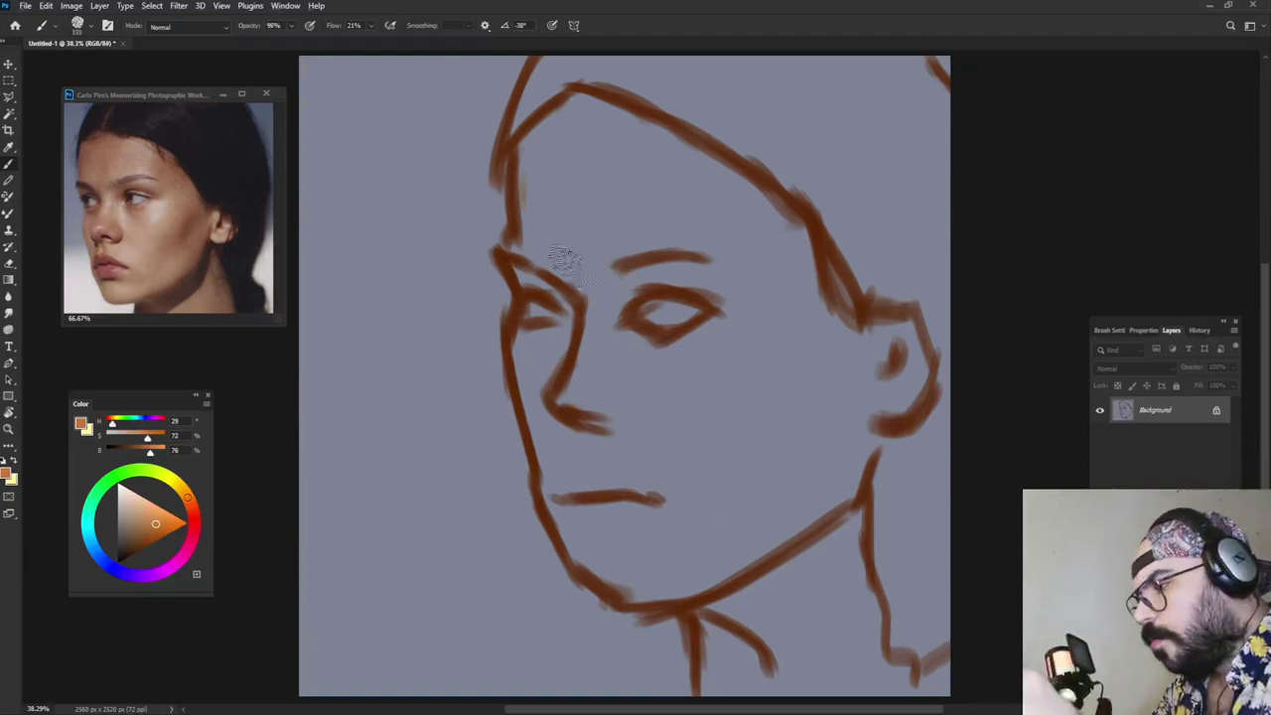
drag(556, 109, 536, 258)
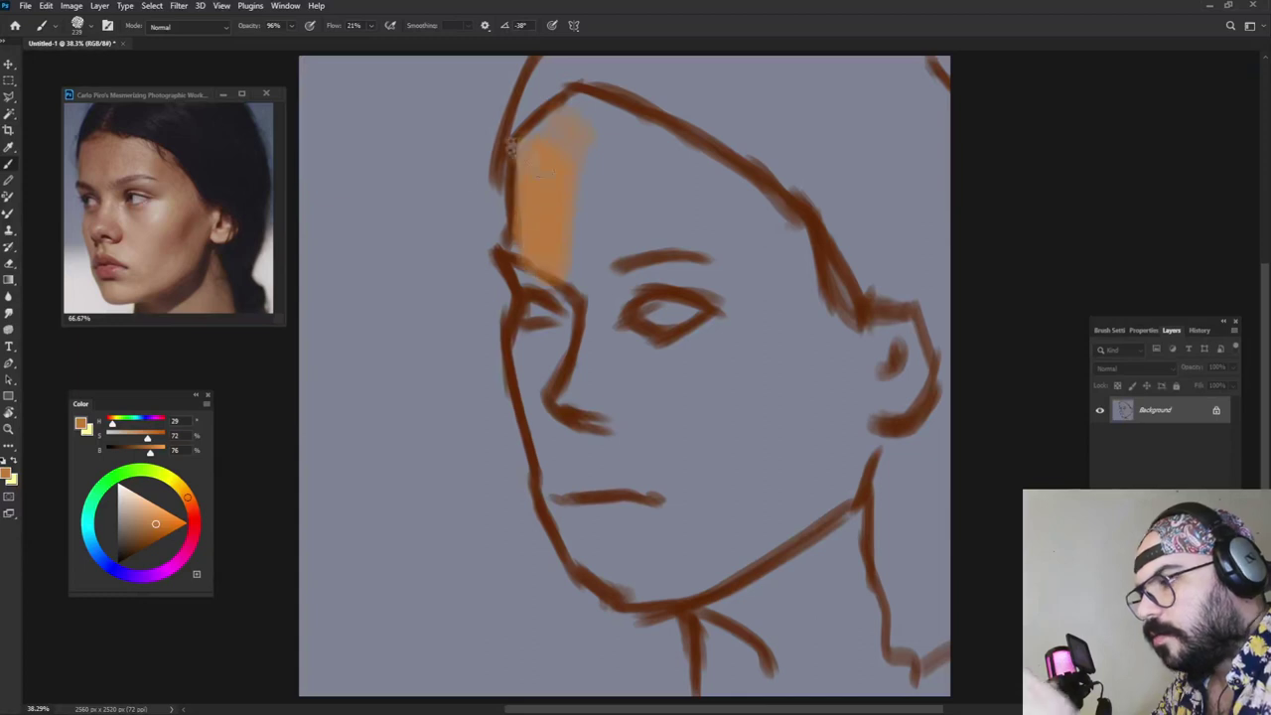
click(292, 27)
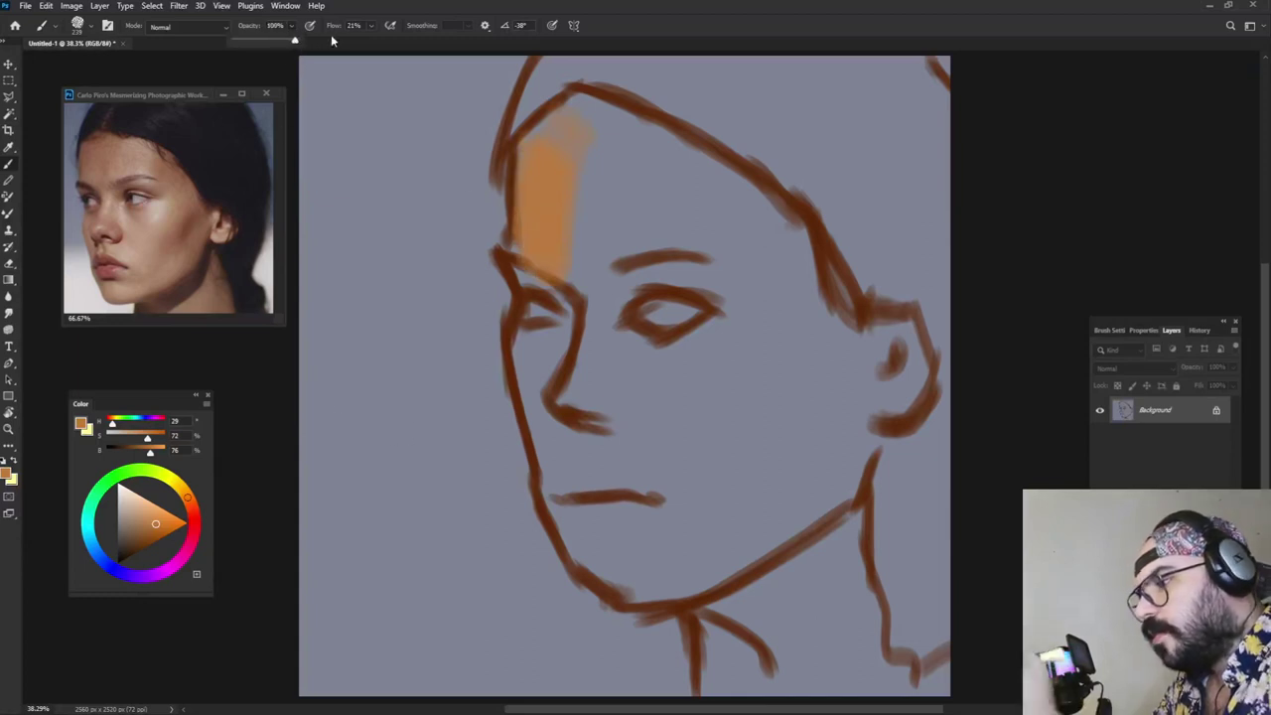
mouse_move(596, 134)
mouse_down()
mouse_move(586, 109)
mouse_move(700, 253)
mouse_up()
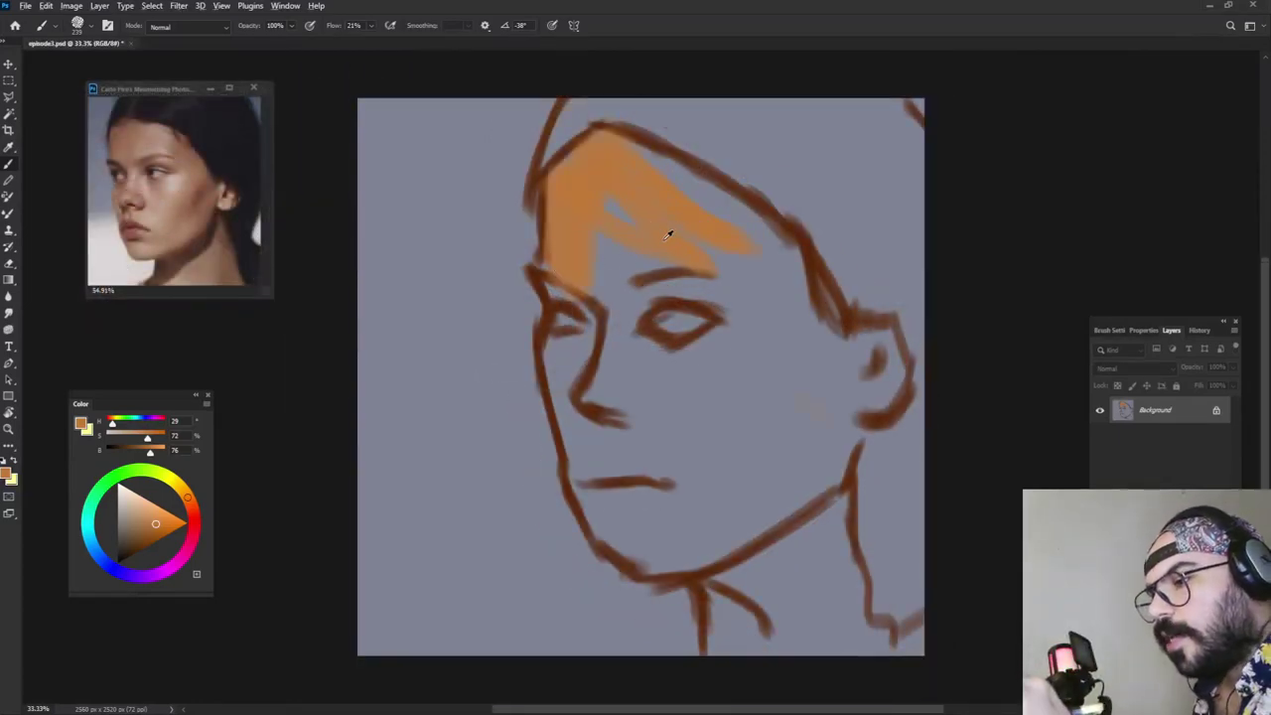
Step: Sample a muted orange from the forehead (hue 29, saturation 59, brightness 70) and fill the whole face, ear and neck with an enlarged brush
alt+click(667, 235)
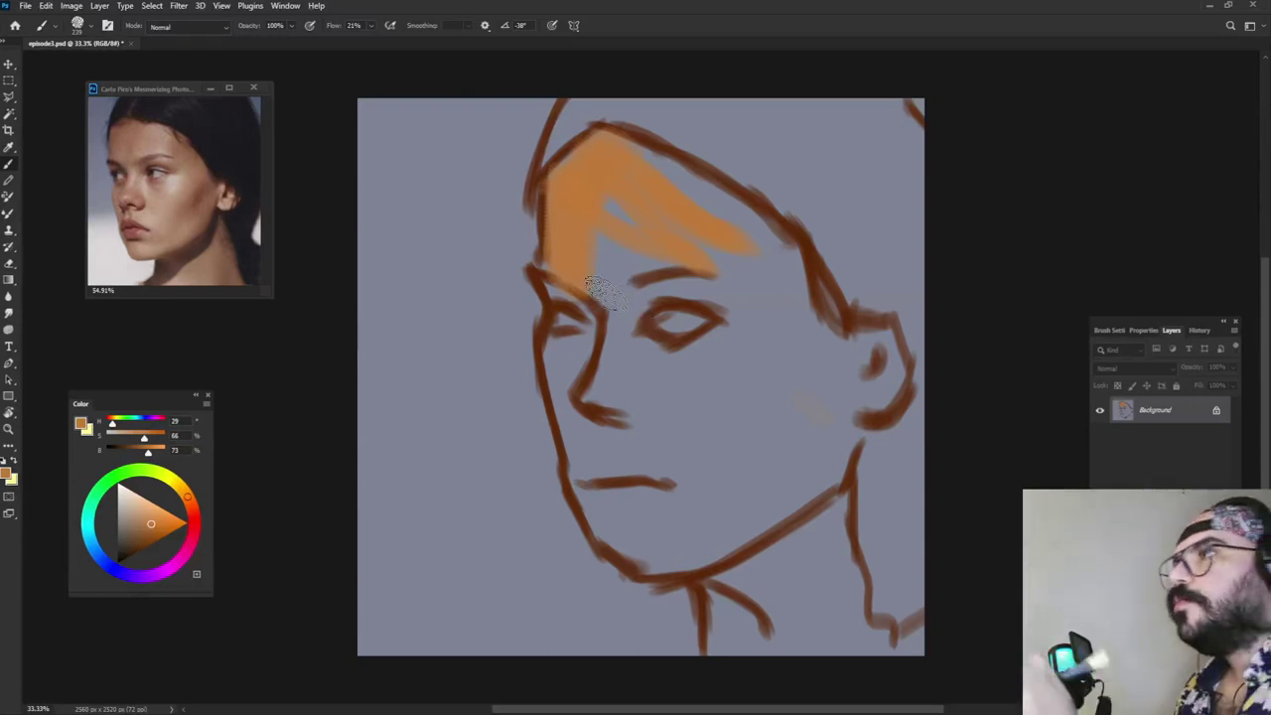
alt+click(639, 239)
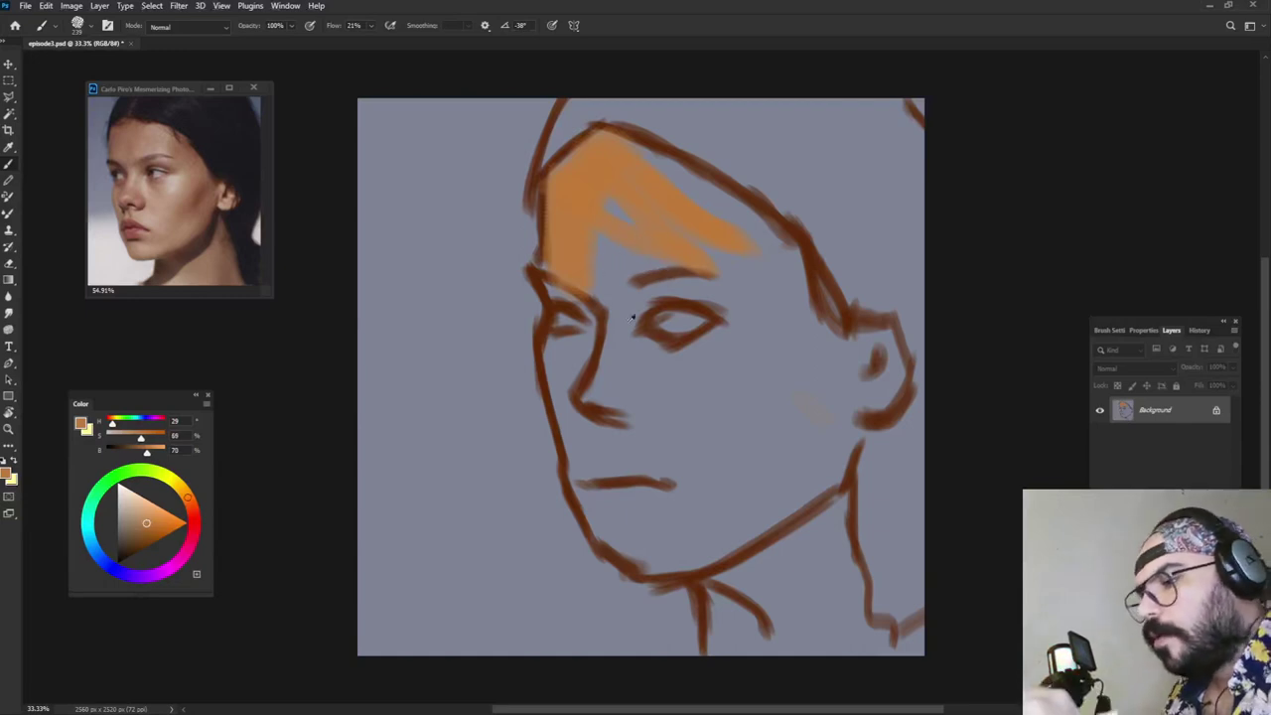
alt+right_click(661, 373)
mouse_move(610, 210)
mouse_down()
mouse_move(623, 288)
mouse_move(574, 316)
mouse_move(596, 207)
mouse_move(558, 302)
mouse_move(564, 375)
mouse_move(625, 536)
mouse_move(661, 298)
mouse_move(695, 318)
mouse_move(616, 158)
mouse_move(779, 238)
mouse_move(715, 323)
mouse_move(666, 484)
mouse_move(873, 363)
mouse_move(894, 367)
mouse_move(695, 566)
mouse_move(760, 422)
mouse_up()
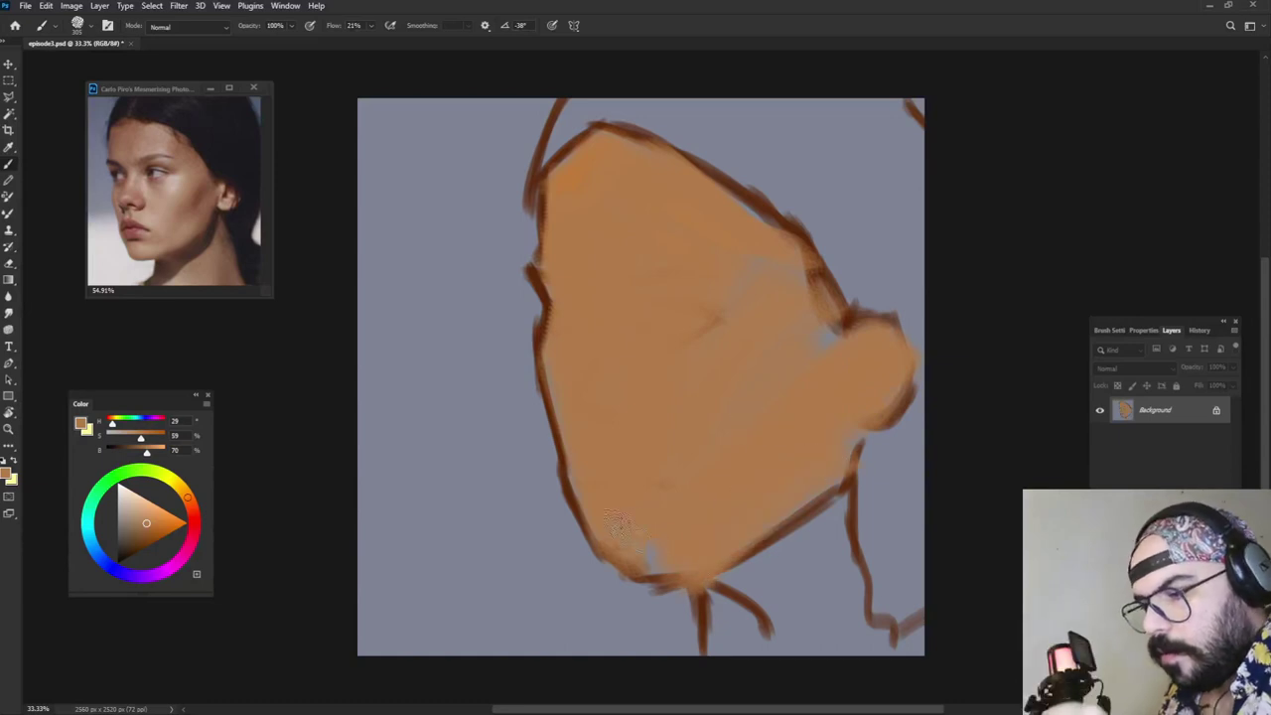
mouse_move(616, 526)
mouse_down()
mouse_move(643, 546)
mouse_move(675, 472)
mouse_up()
mouse_move(795, 516)
mouse_down()
mouse_move(747, 552)
mouse_move(747, 621)
mouse_move(820, 585)
mouse_move(812, 622)
mouse_move(780, 541)
mouse_move(844, 631)
mouse_up()
Step: Block in the hair's front edge above the forehead in dark brown (hue 29, saturation 100, brightness 31) with the brush angled to follow the hairline
click(139, 550)
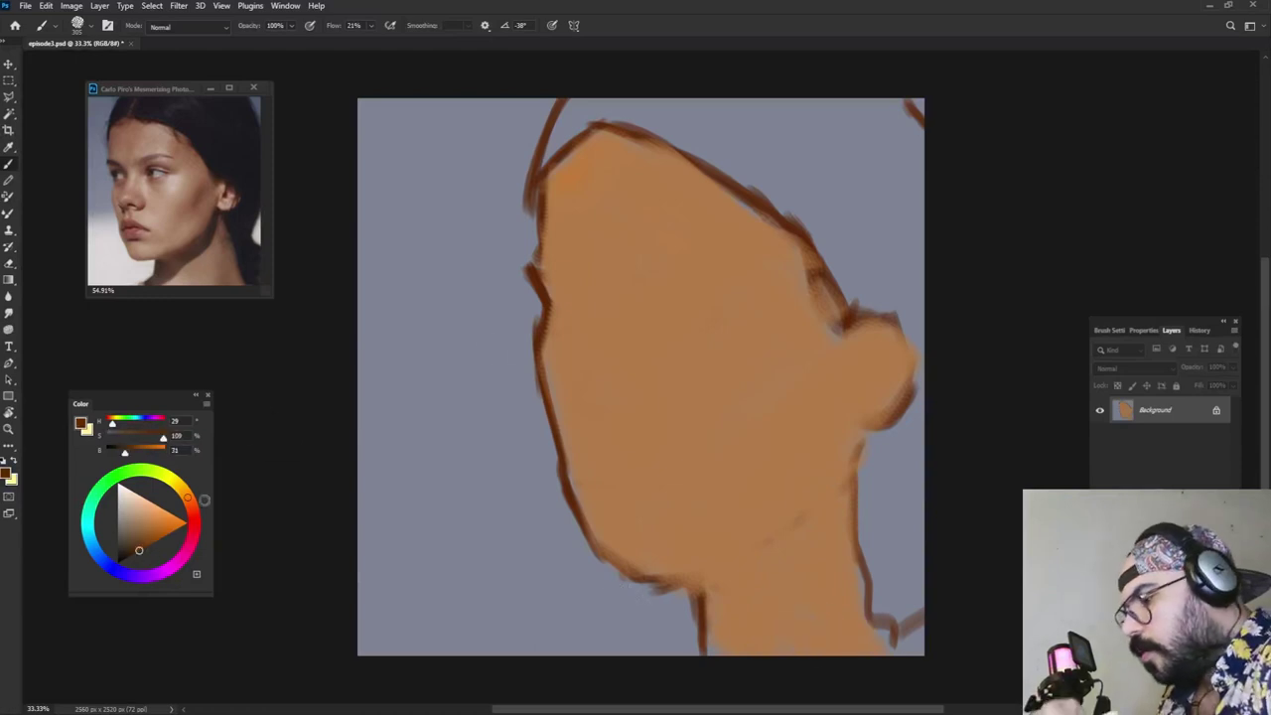
alt+right_click(602, 141)
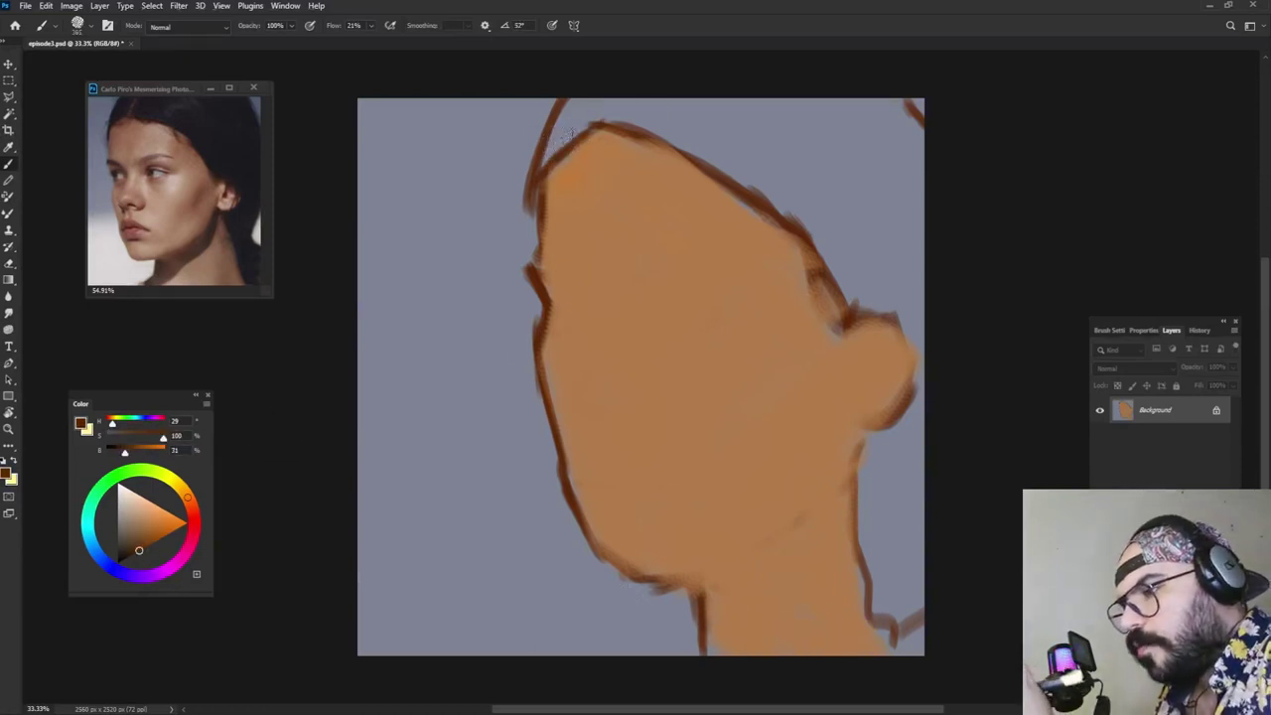
alt+right_click(565, 147)
mouse_move(533, 174)
mouse_down()
mouse_move(600, 102)
mouse_move(584, 99)
mouse_up()
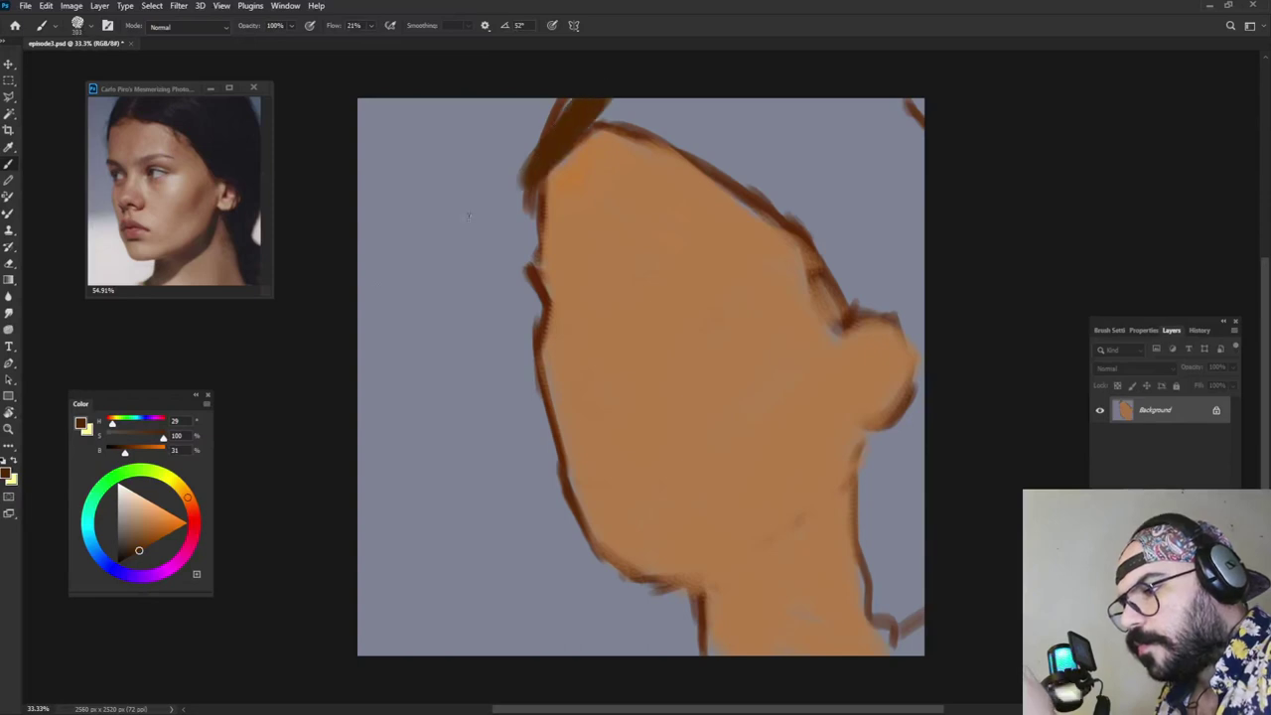
Step: Fill the hair mass above the forehead and down to the ear in darker brown (brightness 19), raising brush flow to 50%
click(130, 555)
mouse_move(547, 156)
mouse_down()
mouse_move(605, 96)
mouse_move(797, 173)
mouse_up()
alt+right_click(757, 123)
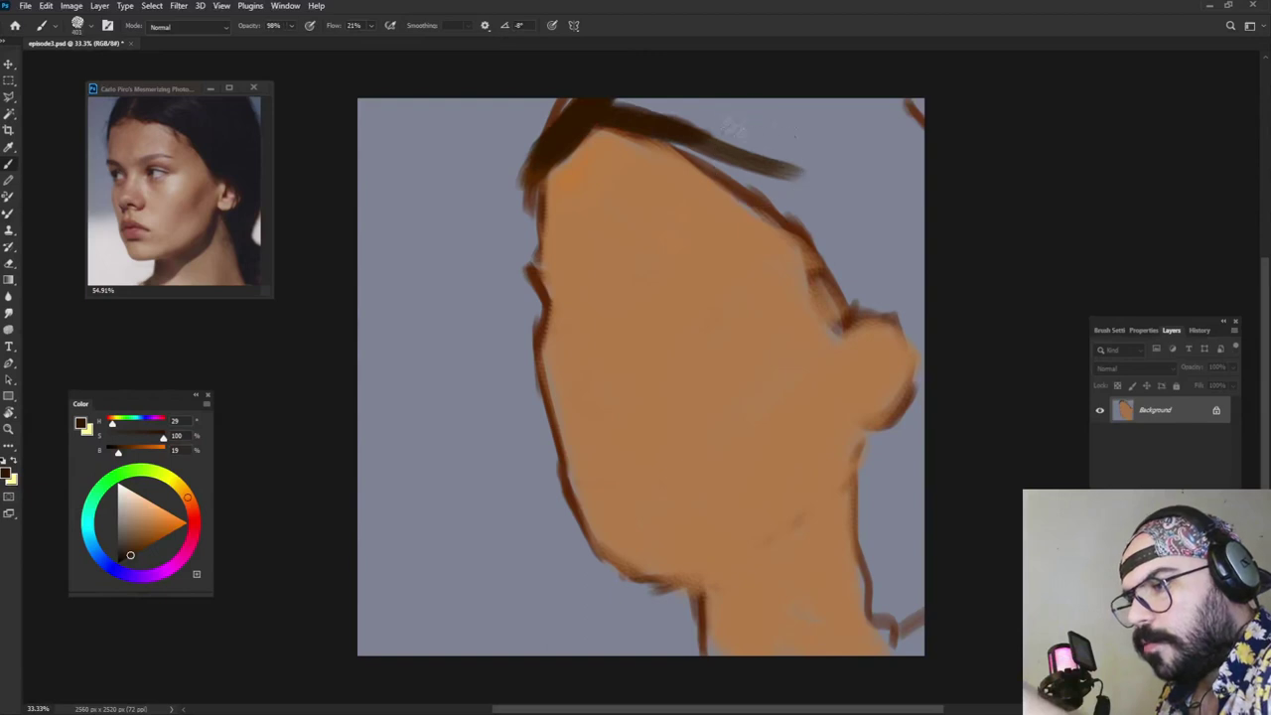
click(370, 26)
mouse_move(719, 127)
mouse_down()
mouse_move(674, 114)
mouse_move(669, 92)
mouse_move(641, 93)
mouse_move(763, 176)
mouse_move(774, 107)
mouse_move(912, 214)
mouse_move(919, 181)
mouse_move(885, 161)
mouse_move(848, 228)
mouse_move(875, 288)
mouse_move(857, 241)
mouse_up()
mouse_move(862, 295)
mouse_down()
mouse_move(839, 298)
mouse_move(830, 333)
mouse_move(842, 337)
mouse_move(884, 277)
mouse_move(801, 283)
mouse_move(829, 261)
mouse_up()
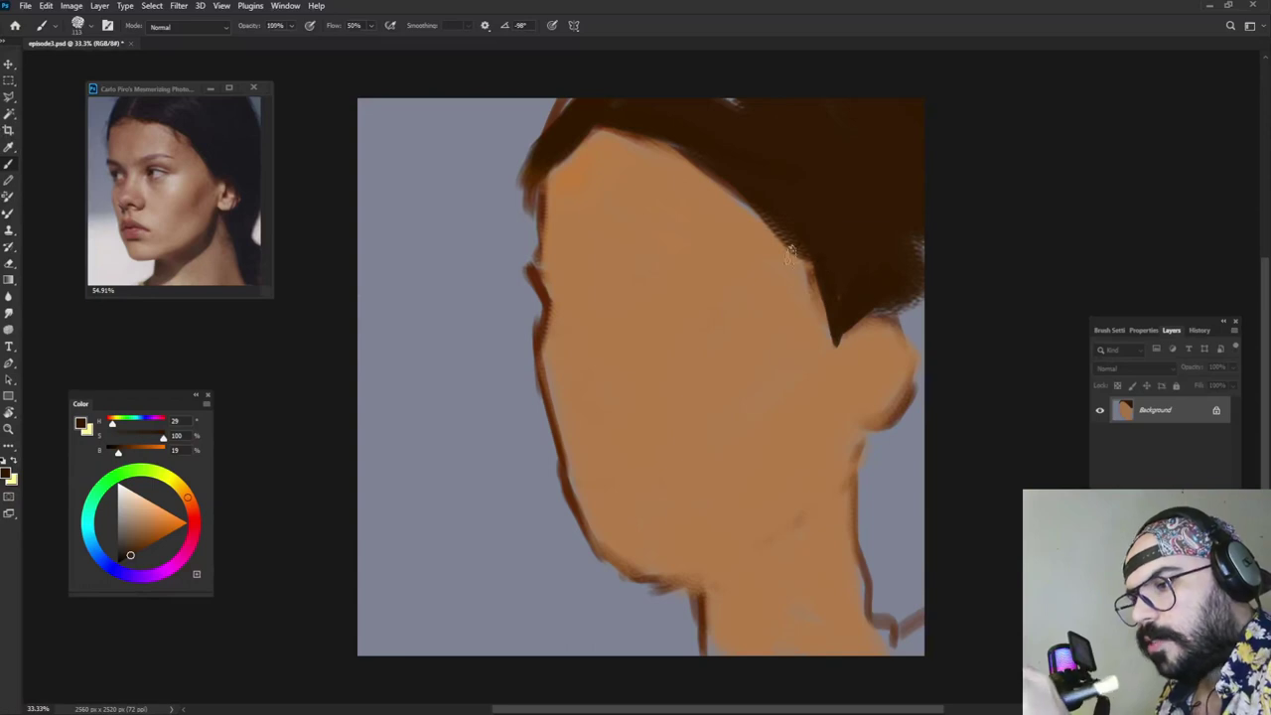
Step: Refine the hairline along the forehead with sampled dark brown and fill the gap at the canvas's upper edge
mouse_move(717, 146)
mouse_down()
mouse_move(730, 146)
mouse_move(726, 181)
mouse_up()
alt+click(698, 146)
drag(679, 131, 745, 200)
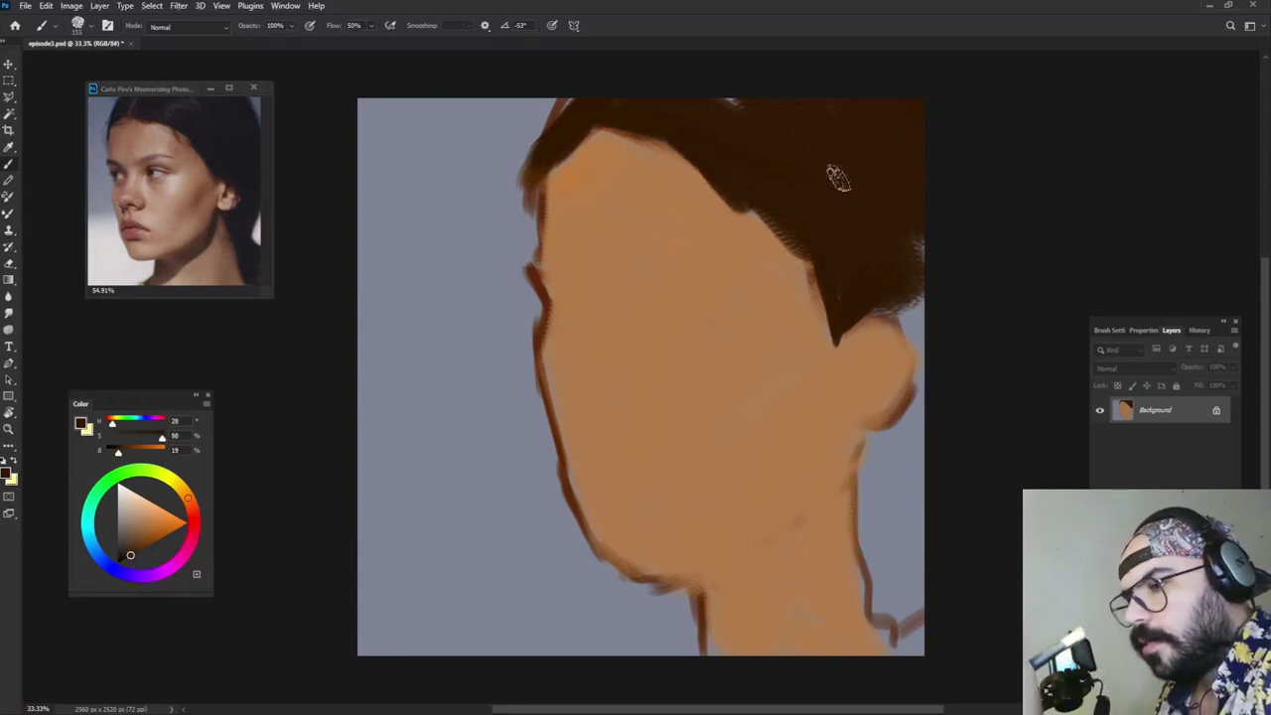
alt+click(747, 147)
drag(721, 99, 745, 99)
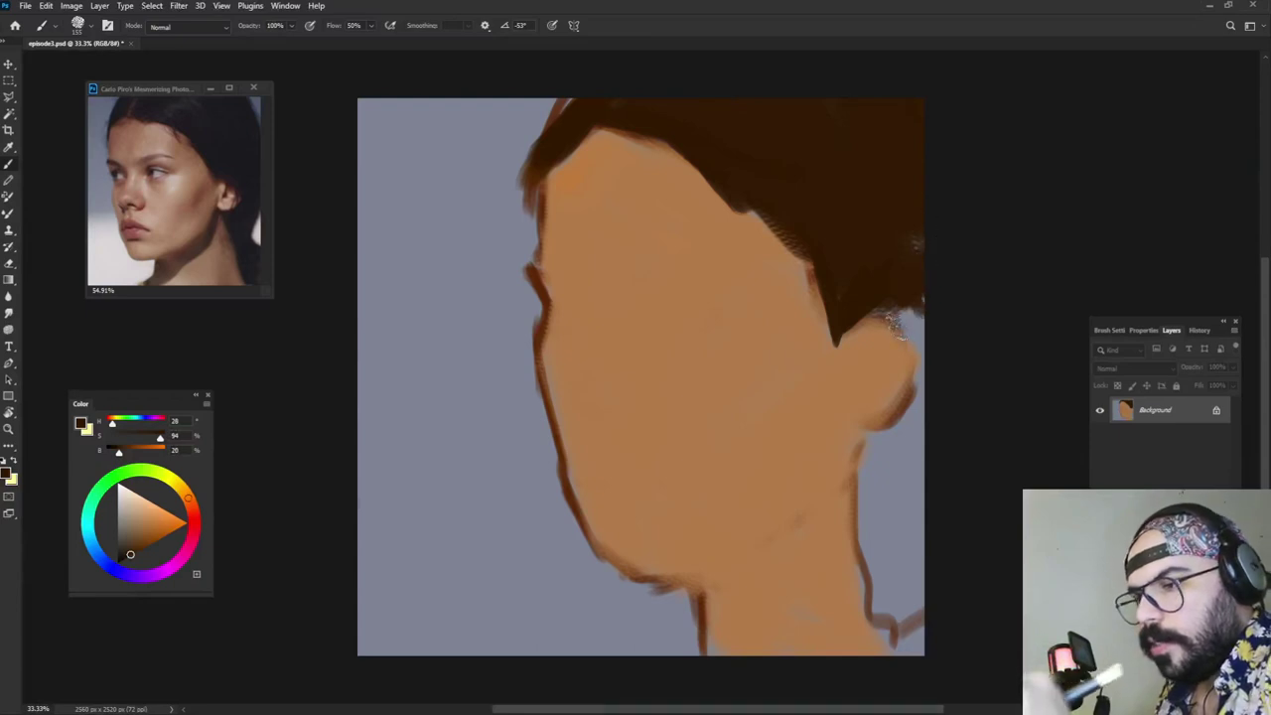
Step: Paint the dark brown hair around the back of the ear and down behind the neck with brush opacity at 98%
key(9)
key(8)
mouse_move(882, 313)
mouse_down()
mouse_move(931, 364)
mouse_move(917, 447)
mouse_up()
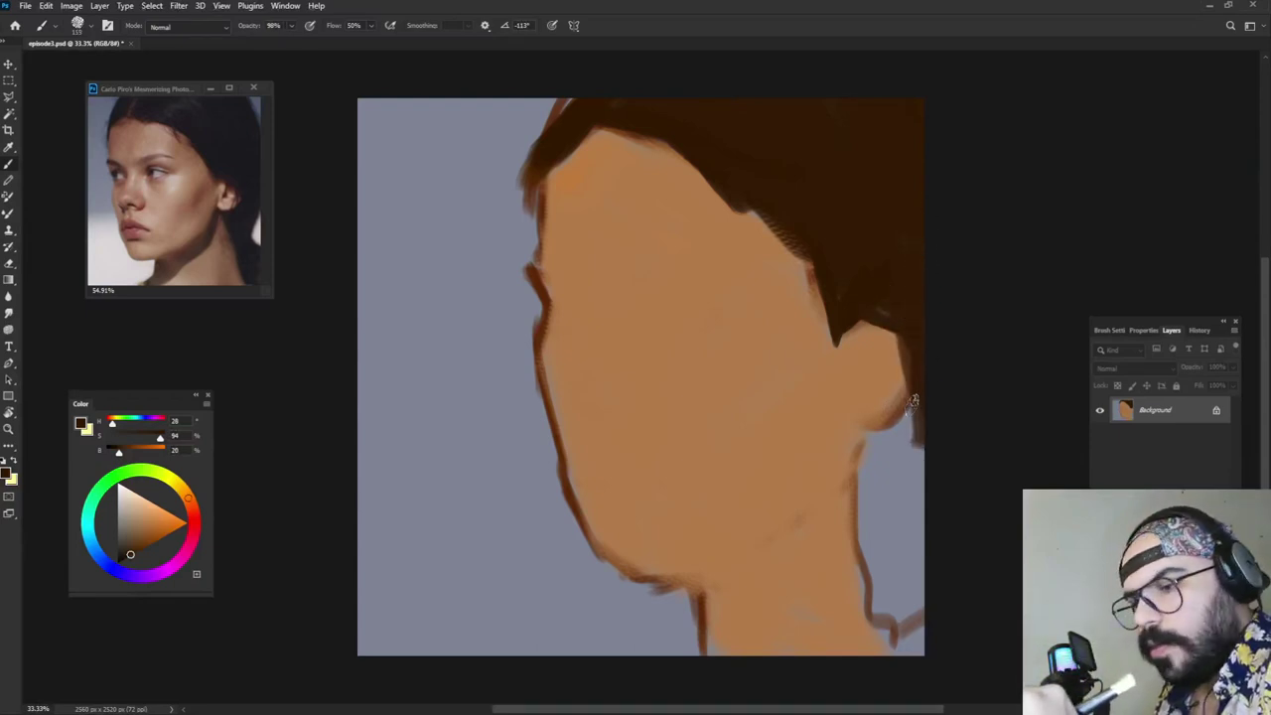
mouse_move(911, 400)
mouse_down()
mouse_move(884, 443)
mouse_move(904, 419)
mouse_move(868, 443)
mouse_move(866, 566)
mouse_move(867, 542)
mouse_move(880, 588)
mouse_move(902, 524)
mouse_move(918, 649)
mouse_up()
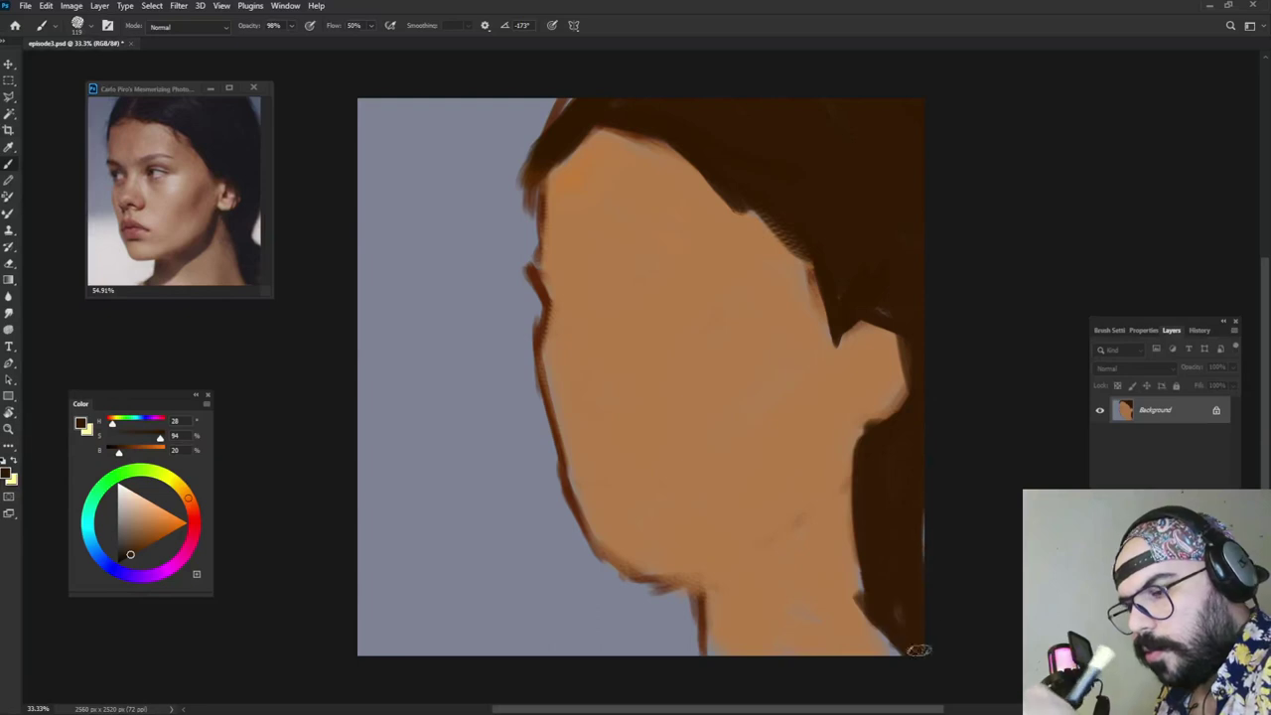
Step: Block in both eye sockets with a reddish brown (hue 20, saturation 71, brightness 56)
drag(717, 437, 727, 440)
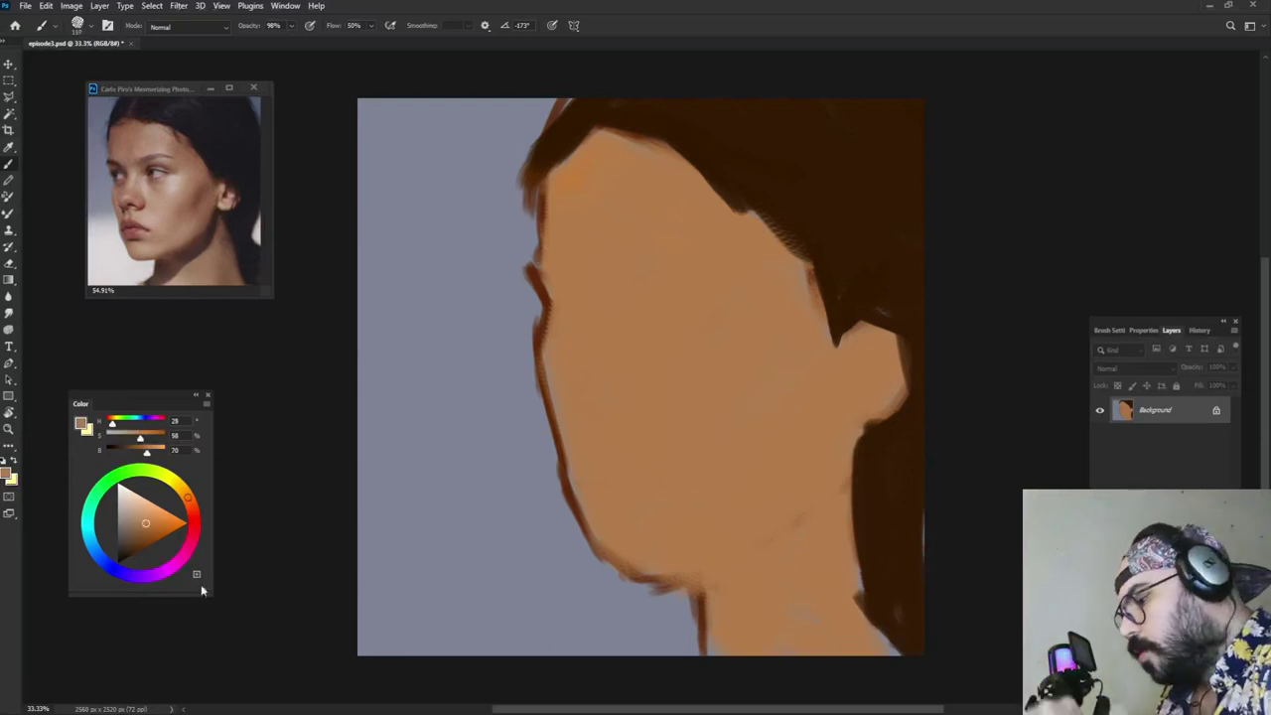
click(192, 504)
drag(149, 526, 145, 533)
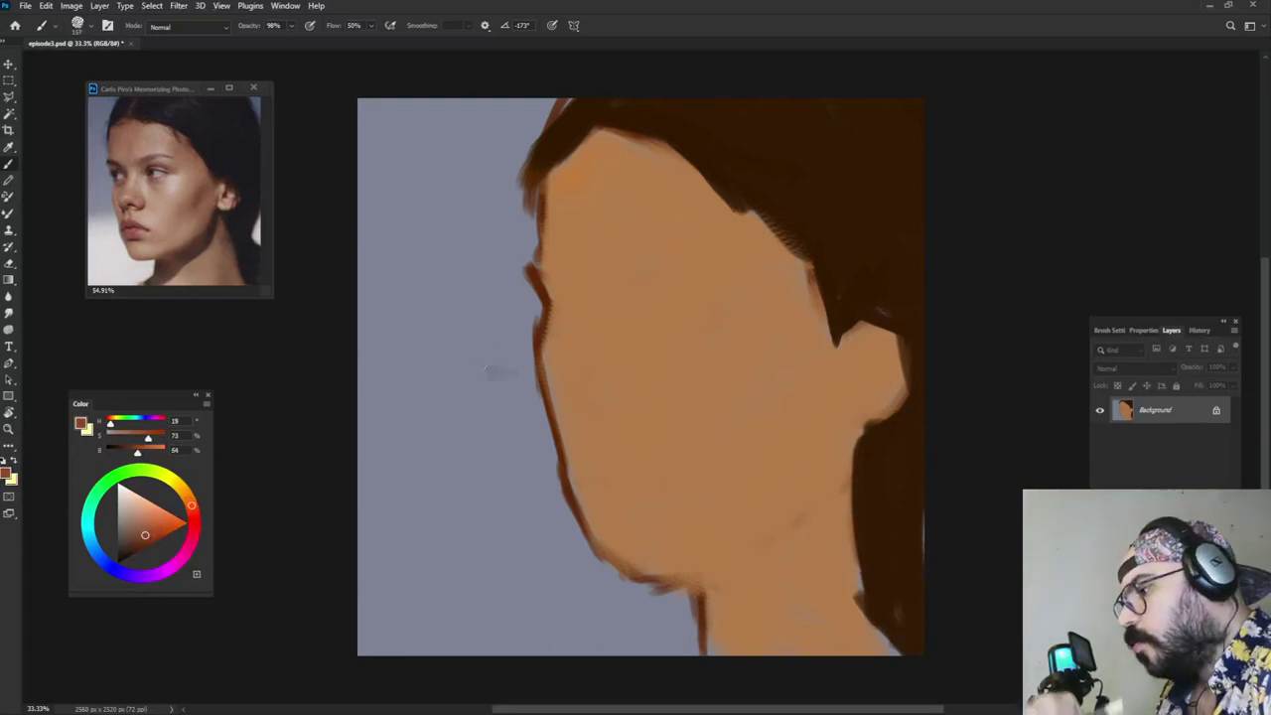
alt+click(567, 292)
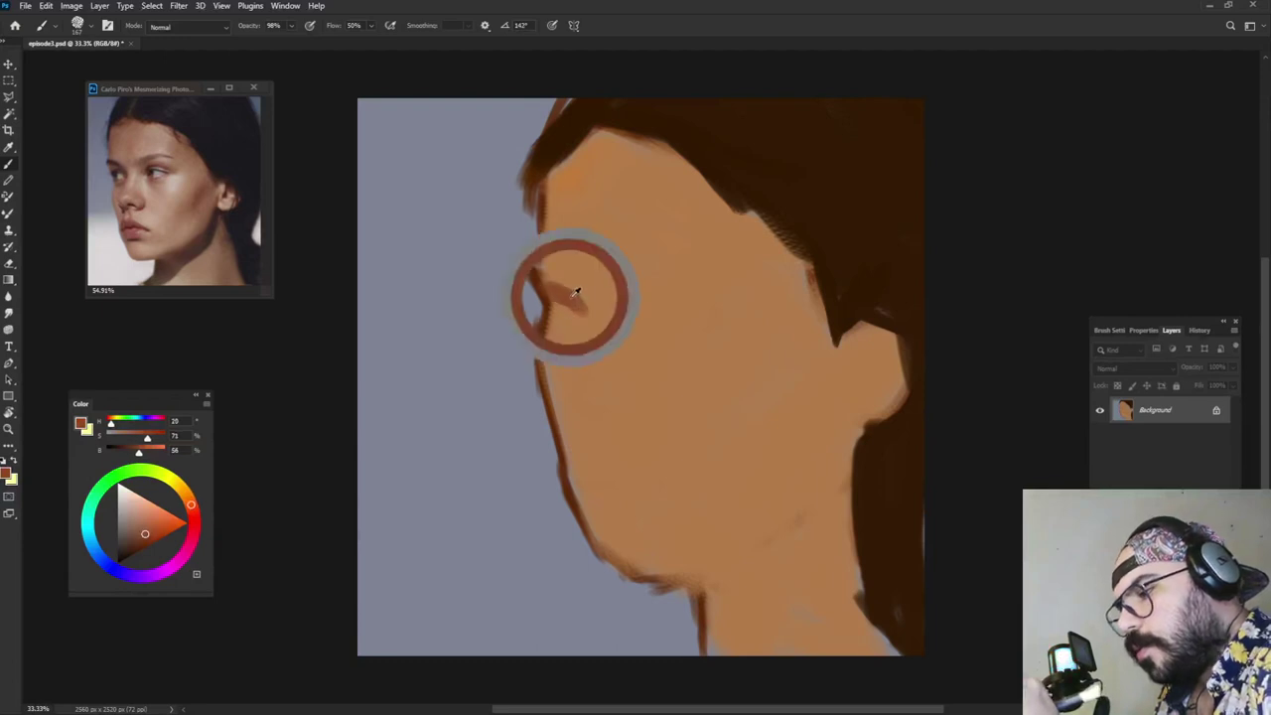
mouse_move(567, 292)
mouse_down()
mouse_move(551, 310)
mouse_move(626, 320)
mouse_move(620, 293)
mouse_move(716, 288)
mouse_move(692, 306)
mouse_up()
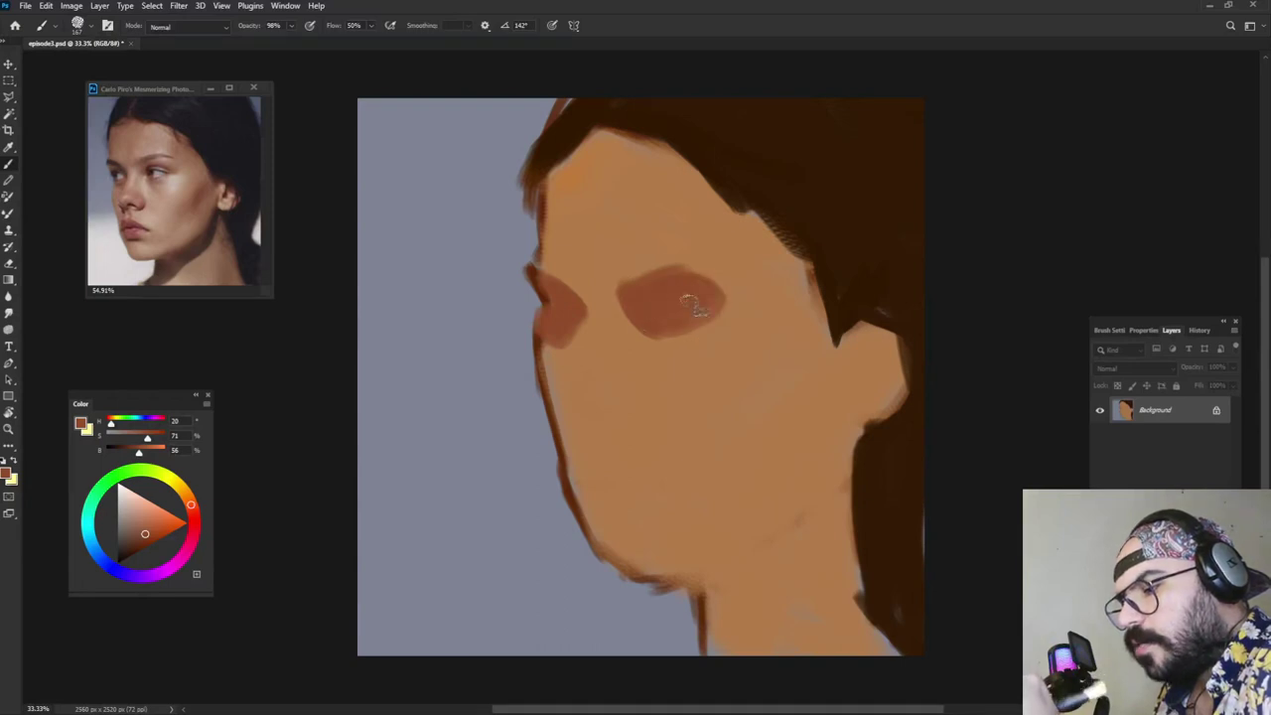
Step: Darken both eye sockets with deep brown sampled from the brow contour (hue 22, saturation 89, brightness 38), extending the near socket downward
alt+click(539, 279)
mouse_move(536, 278)
mouse_down()
mouse_move(569, 316)
mouse_move(544, 285)
mouse_move(556, 316)
mouse_move(541, 347)
mouse_move(549, 306)
mouse_move(576, 332)
mouse_up()
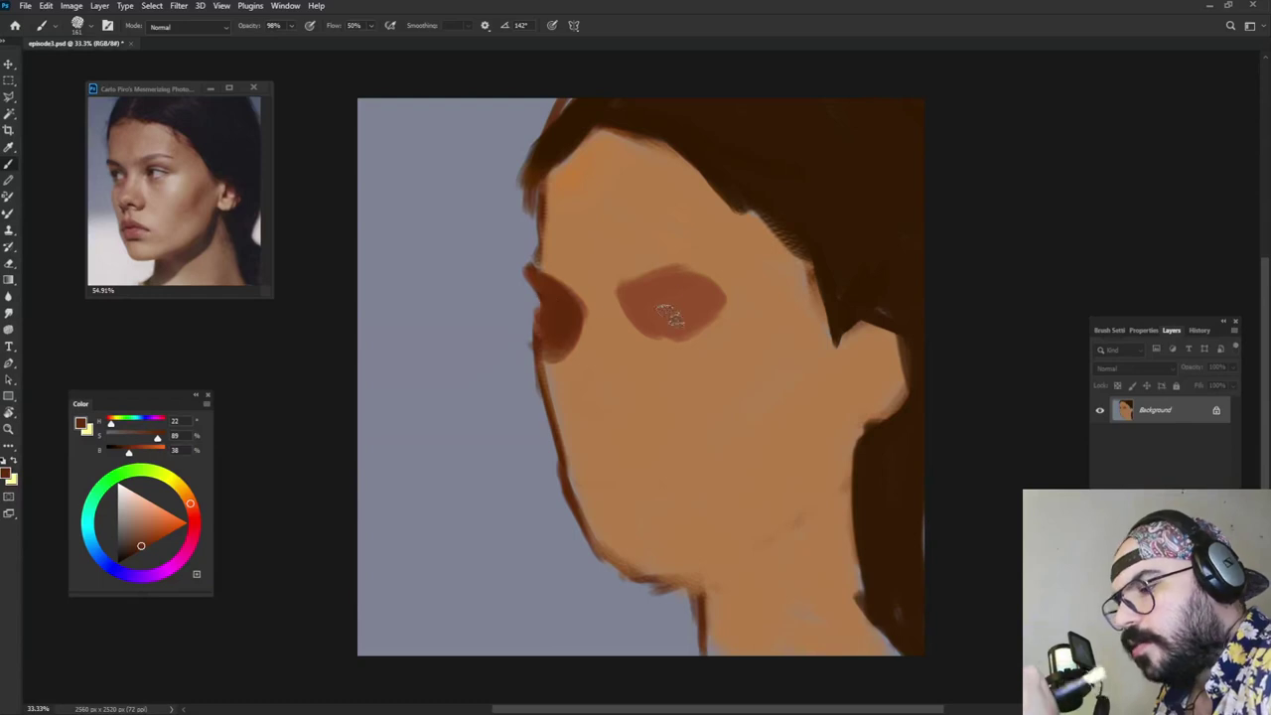
mouse_move(629, 289)
mouse_down()
mouse_move(664, 338)
mouse_move(652, 317)
mouse_move(691, 289)
mouse_move(666, 284)
mouse_move(716, 304)
mouse_move(691, 292)
mouse_move(659, 307)
mouse_move(660, 357)
mouse_up()
alt+click(646, 319)
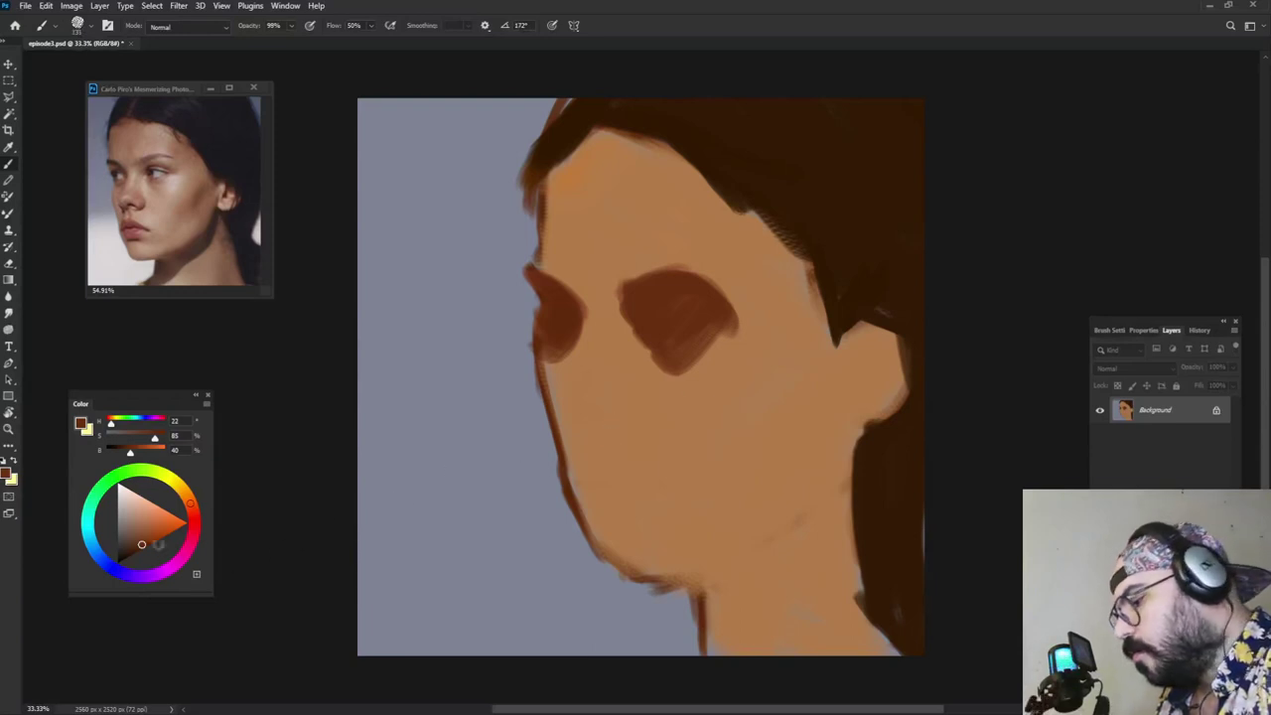
Step: Paint the nose tip and wing in saturated orange, and block in the nose's underside and the mouth in dark brown
drag(158, 544, 164, 528)
mouse_move(581, 439)
mouse_down()
mouse_move(626, 418)
mouse_move(627, 449)
mouse_move(620, 411)
mouse_move(632, 447)
mouse_move(634, 416)
mouse_move(602, 429)
mouse_move(653, 352)
mouse_move(598, 436)
mouse_move(616, 442)
mouse_move(598, 436)
mouse_move(607, 452)
mouse_move(631, 446)
mouse_move(584, 465)
mouse_move(630, 394)
mouse_move(607, 373)
mouse_move(626, 420)
mouse_move(600, 454)
mouse_up()
alt+click(608, 417)
alt+click(649, 328)
alt+click(602, 439)
alt+click(640, 432)
alt+click(584, 460)
alt+click(596, 415)
alt+click(605, 373)
alt+right_click(634, 415)
alt+click(605, 446)
alt+right_click(628, 487)
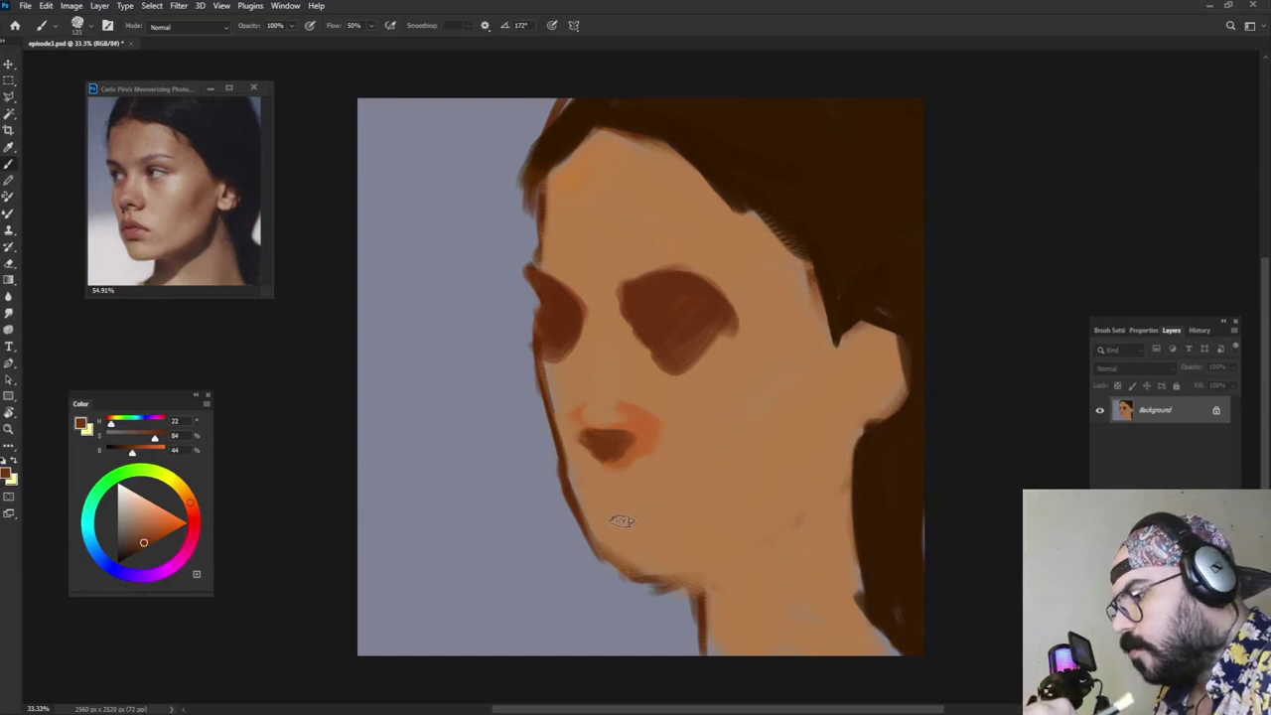
drag(607, 513, 647, 520)
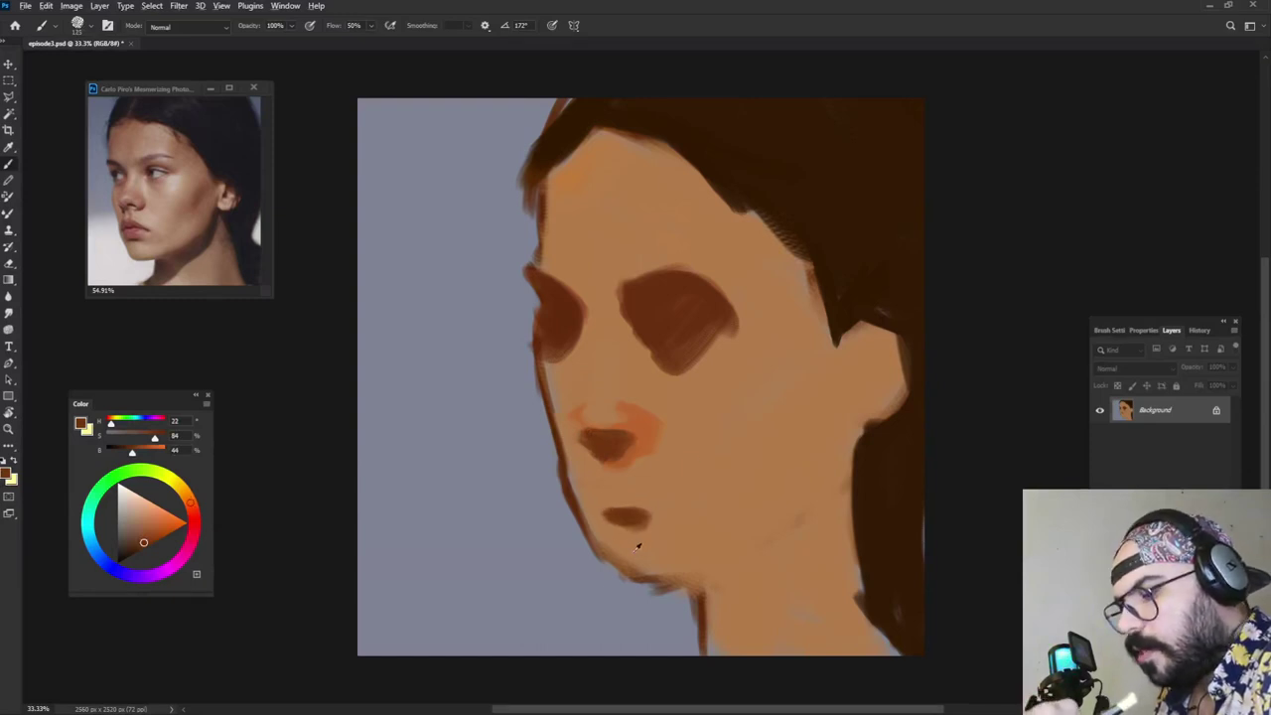
alt+click(608, 533)
Step: Shade the cheekbone hollow, the ear and the neck under the jaw in medium brown (hue 27, saturation 65, brightness 57)
alt+click(723, 314)
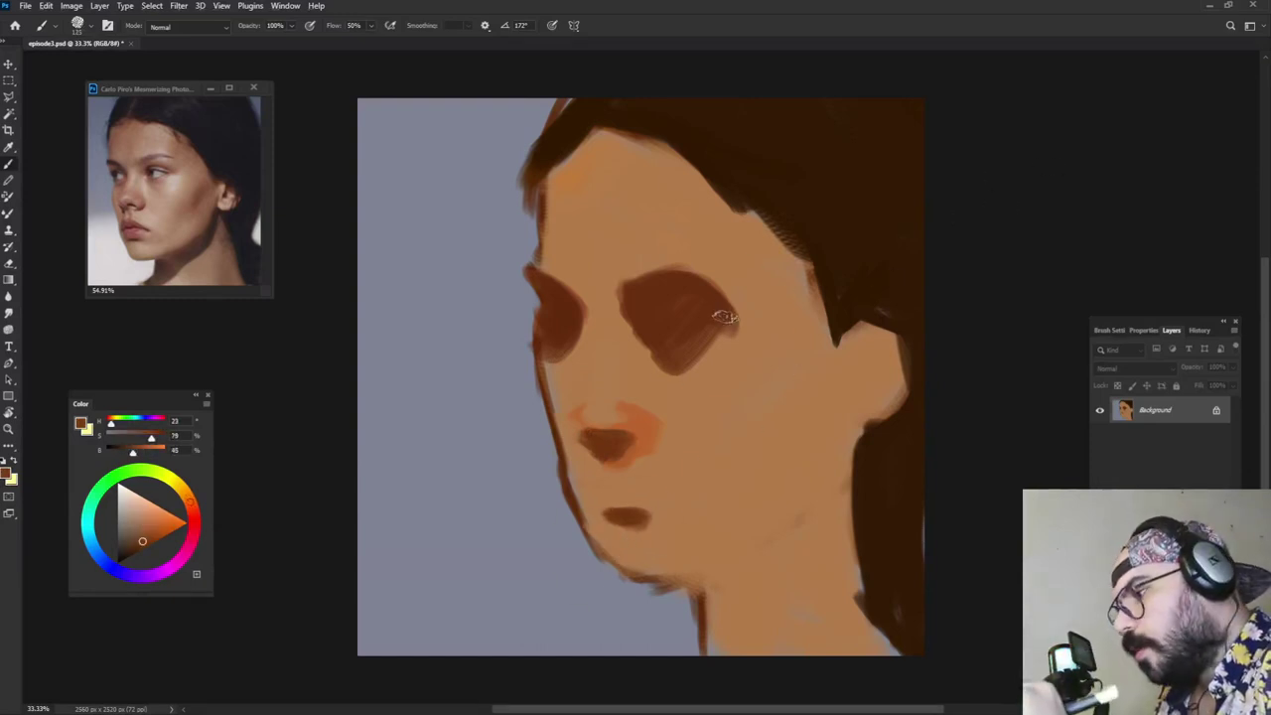
mouse_move(759, 423)
mouse_down()
mouse_move(810, 365)
mouse_move(745, 433)
mouse_up()
alt+click(791, 379)
mouse_move(816, 391)
mouse_down()
mouse_move(777, 433)
mouse_move(807, 366)
mouse_move(854, 357)
mouse_move(849, 398)
mouse_up()
alt+click(751, 433)
alt+click(855, 365)
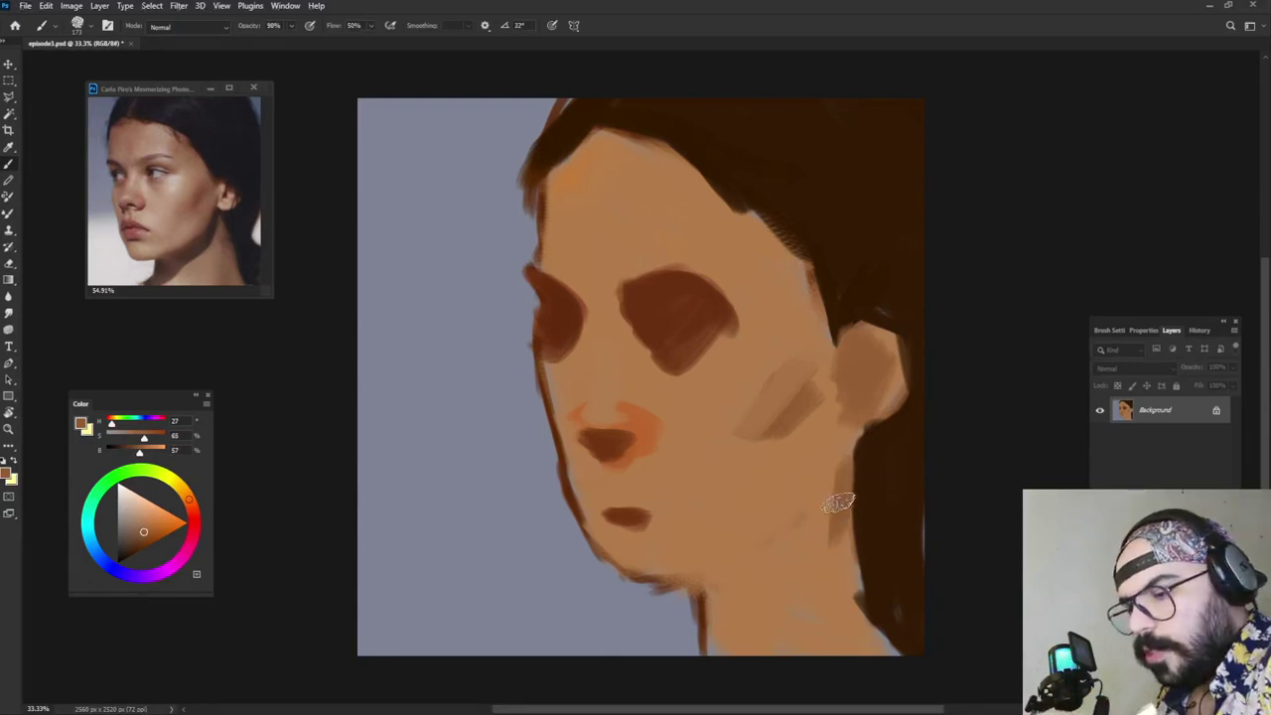
mouse_move(844, 496)
mouse_down()
mouse_move(710, 587)
mouse_move(809, 531)
mouse_move(822, 542)
mouse_move(753, 626)
mouse_move(835, 519)
mouse_move(790, 586)
mouse_up()
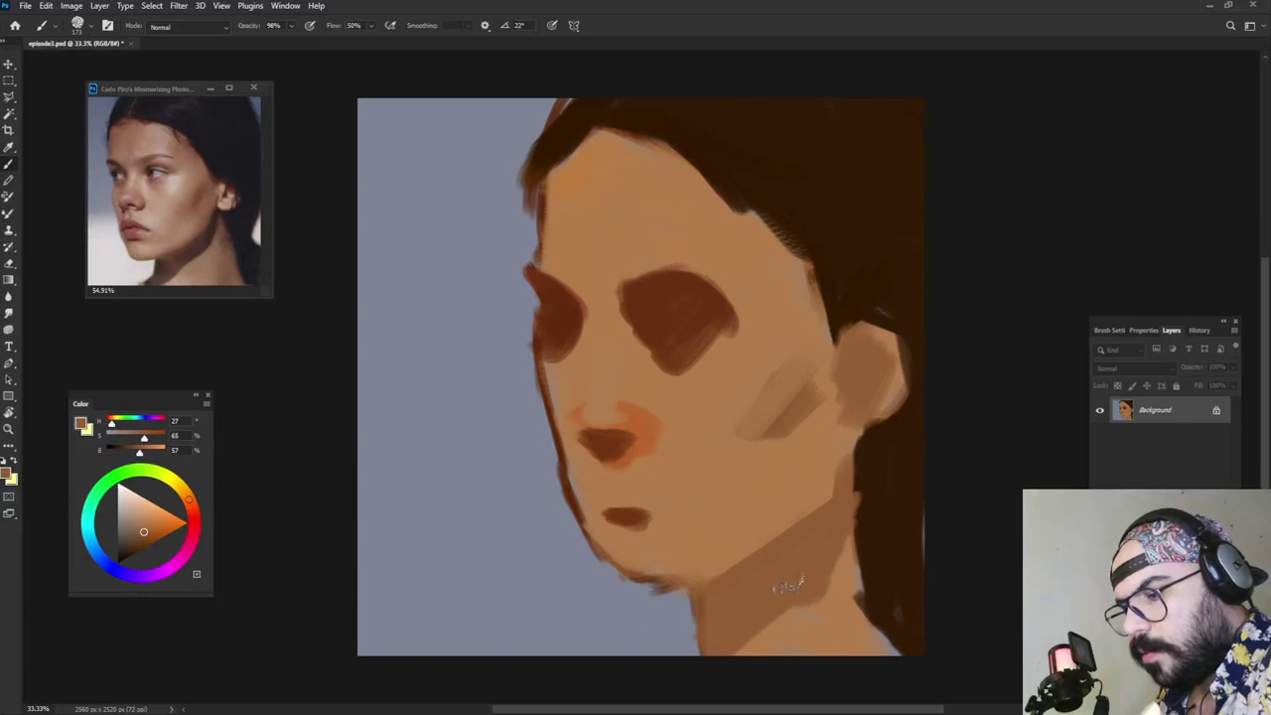
Step: Shade the far cheek below the far eye and beside the nose with sampled mid-brown tones
alt+click(584, 469)
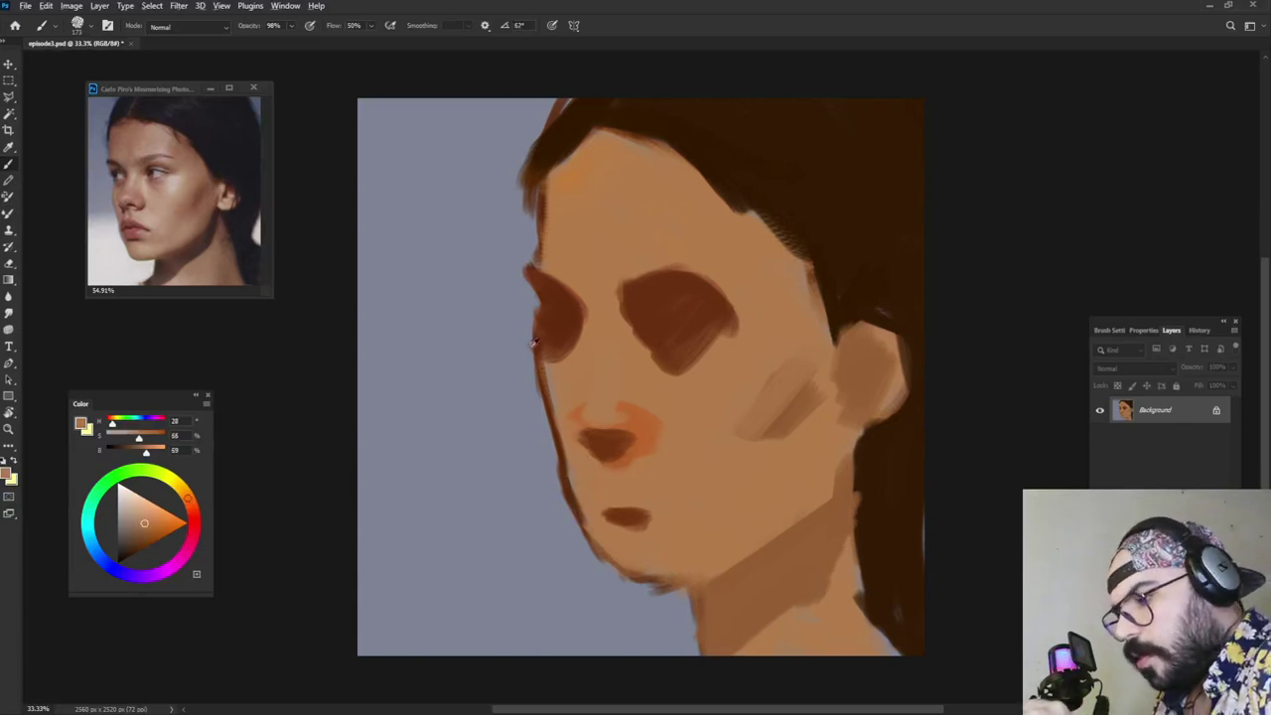
alt+click(595, 370)
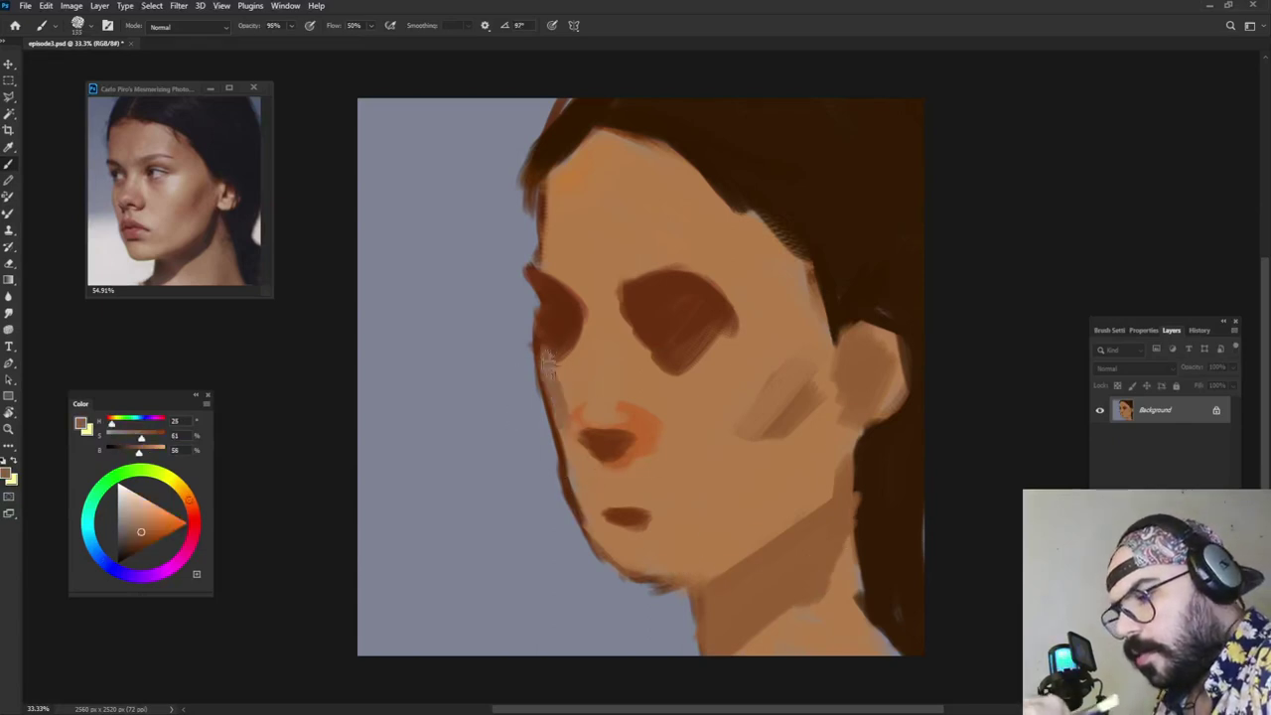
alt+click(557, 349)
mouse_move(547, 350)
mouse_down()
mouse_move(557, 397)
mouse_move(612, 312)
mouse_up()
alt+click(554, 371)
alt+click(602, 326)
Step: Shade the nose bridge and the area between the eyes with reddish brown, blending it into the far eye socket
mouse_move(554, 260)
mouse_down()
mouse_move(611, 294)
mouse_move(573, 266)
mouse_move(575, 381)
mouse_move(591, 342)
mouse_up()
alt+click(600, 284)
alt+click(561, 357)
drag(638, 292, 603, 343)
alt+click(624, 304)
alt+click(597, 309)
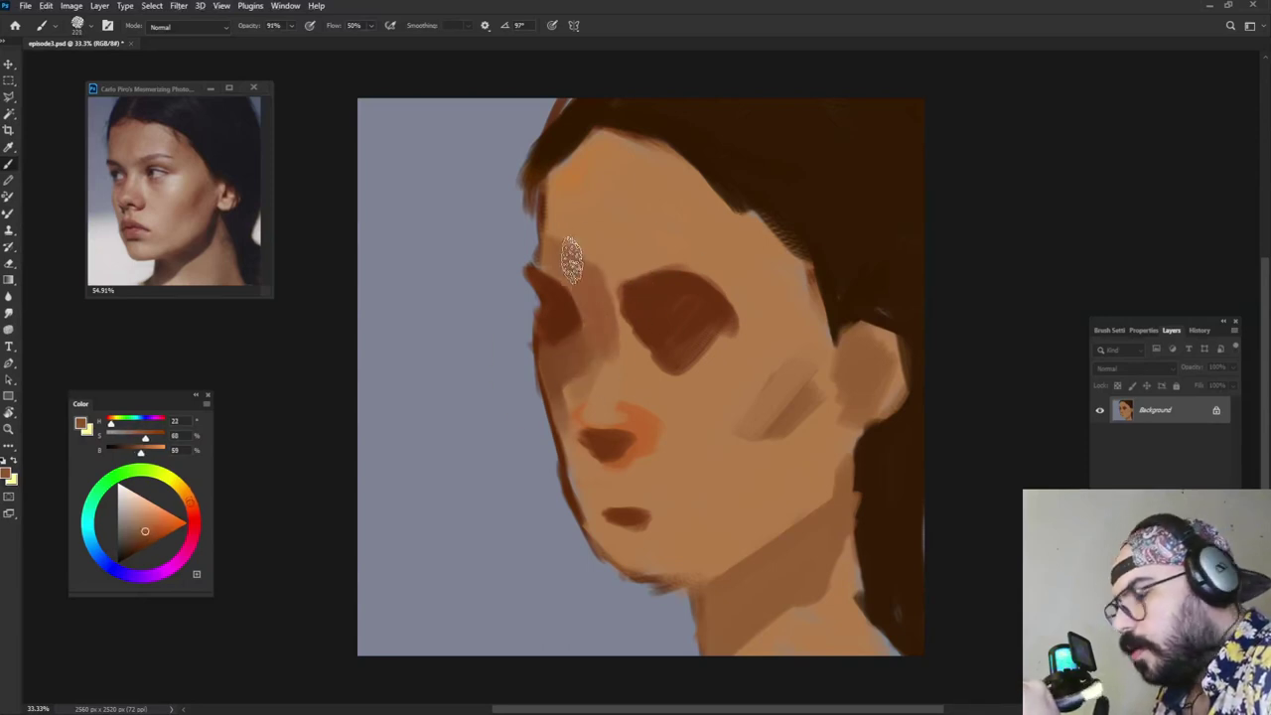
Step: Shade the far side of the forehead in reddish brown (hue 22, saturation 68, brightness 59) and paint both upper eyelids with similar tones
mouse_move(573, 257)
mouse_down()
mouse_move(564, 185)
mouse_move(595, 205)
mouse_move(614, 300)
mouse_move(591, 278)
mouse_up()
alt+click(588, 286)
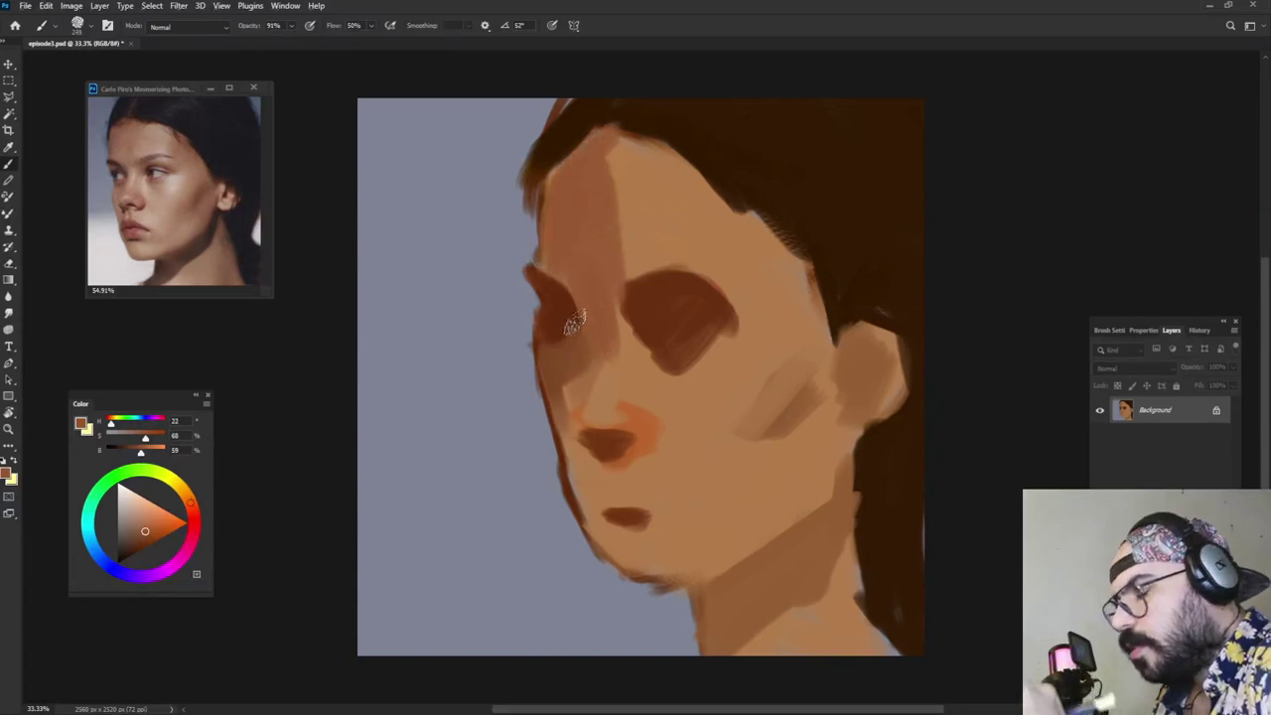
alt+click(583, 277)
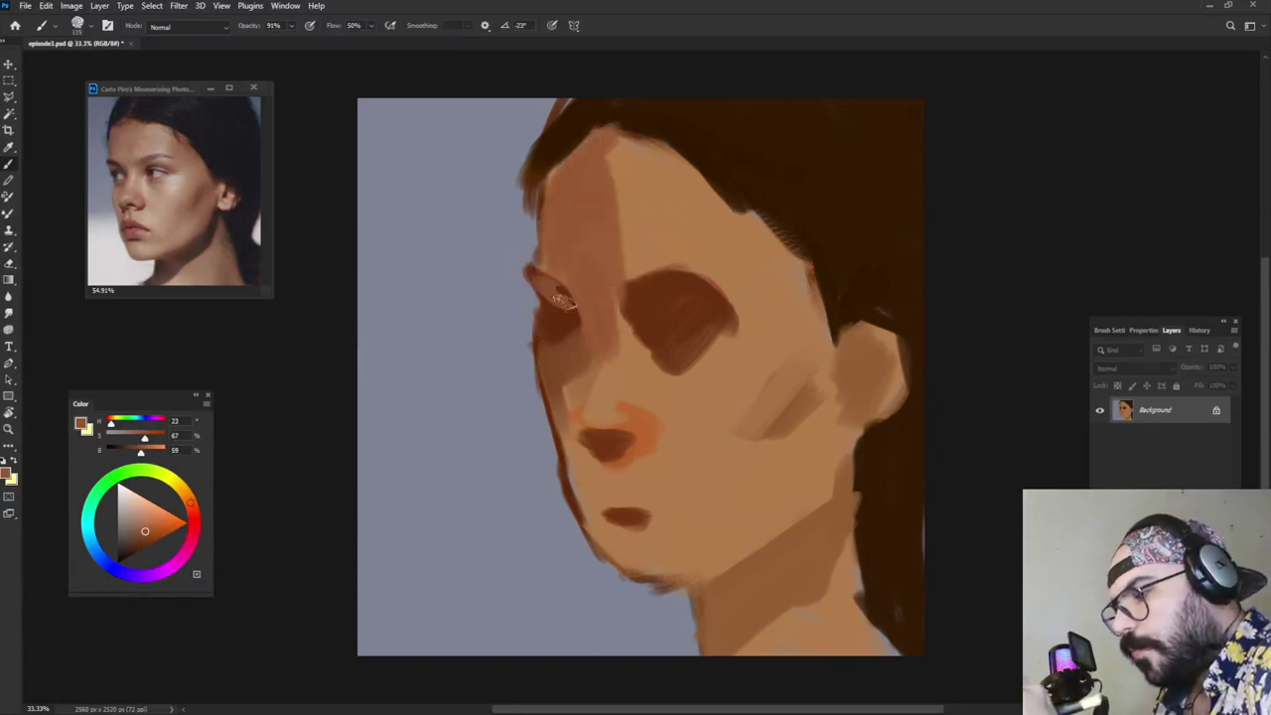
drag(662, 290, 670, 295)
alt+click(604, 318)
alt+click(695, 286)
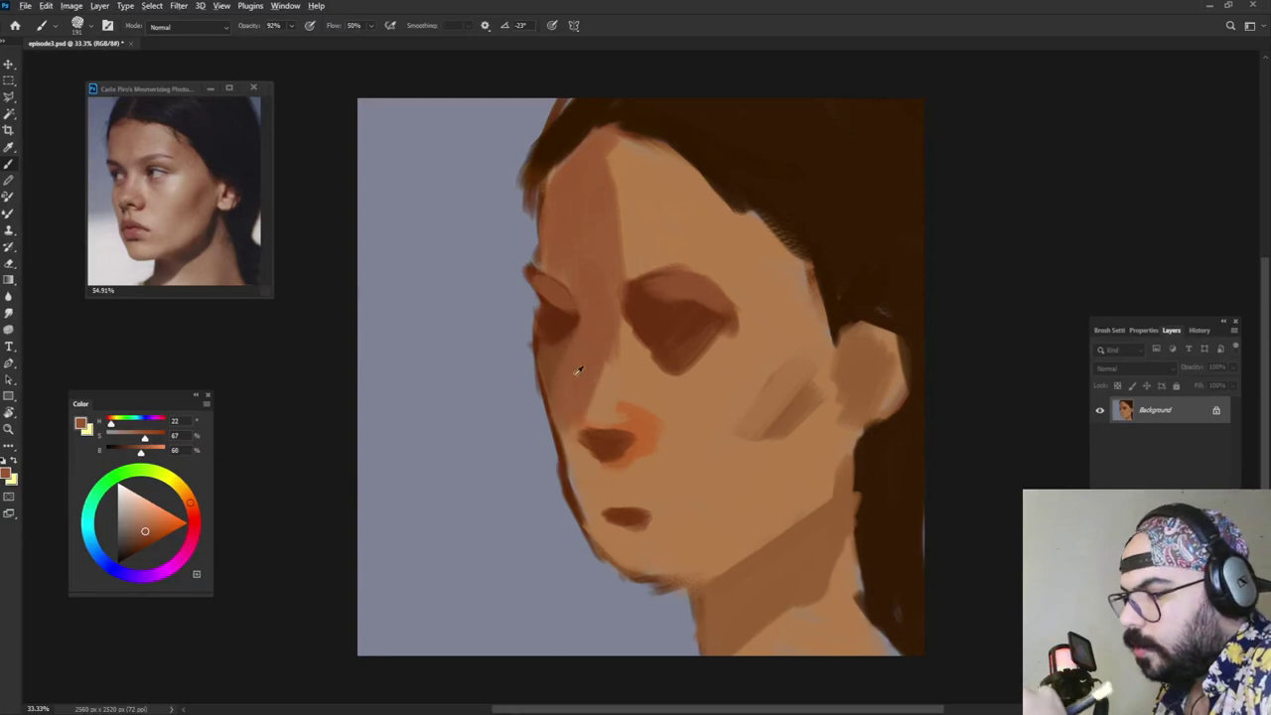
Step: Deepen the far eye's shadow, add protruding lashes and strengthen the brow contour in dark brown, trimming the edge with background grey-blue
alt+click(551, 348)
alt+click(553, 336)
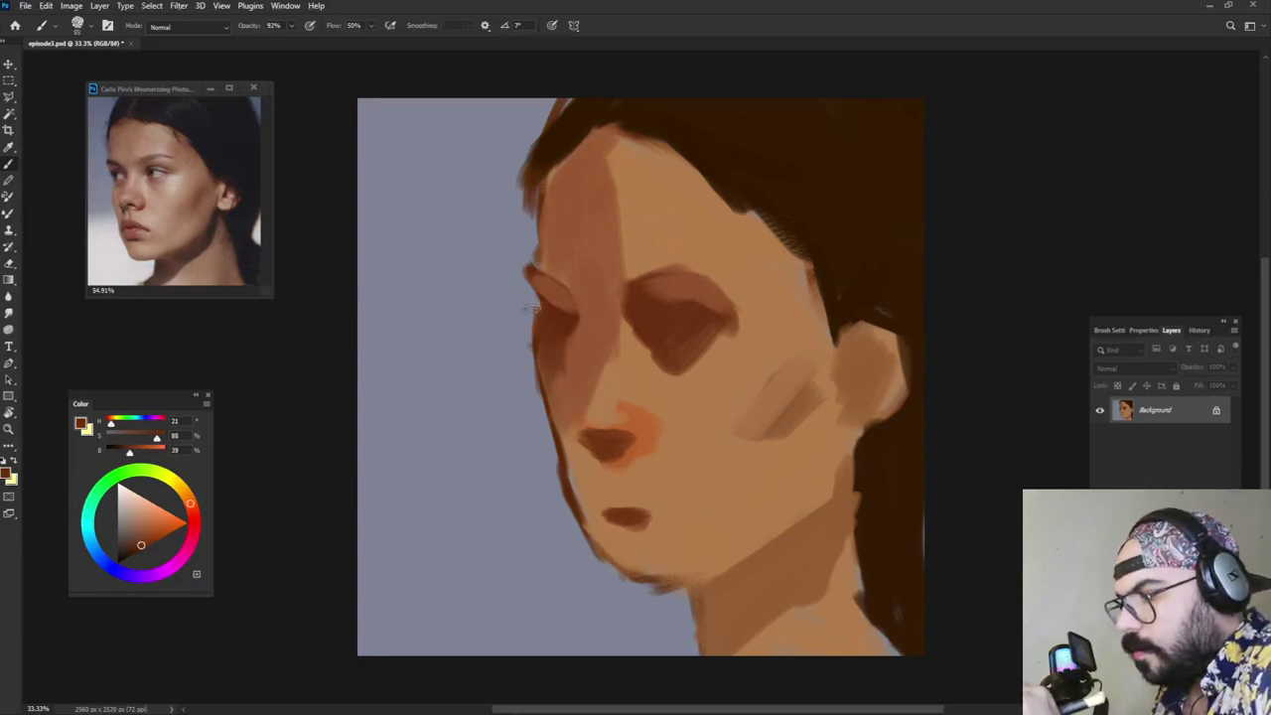
alt+click(516, 315)
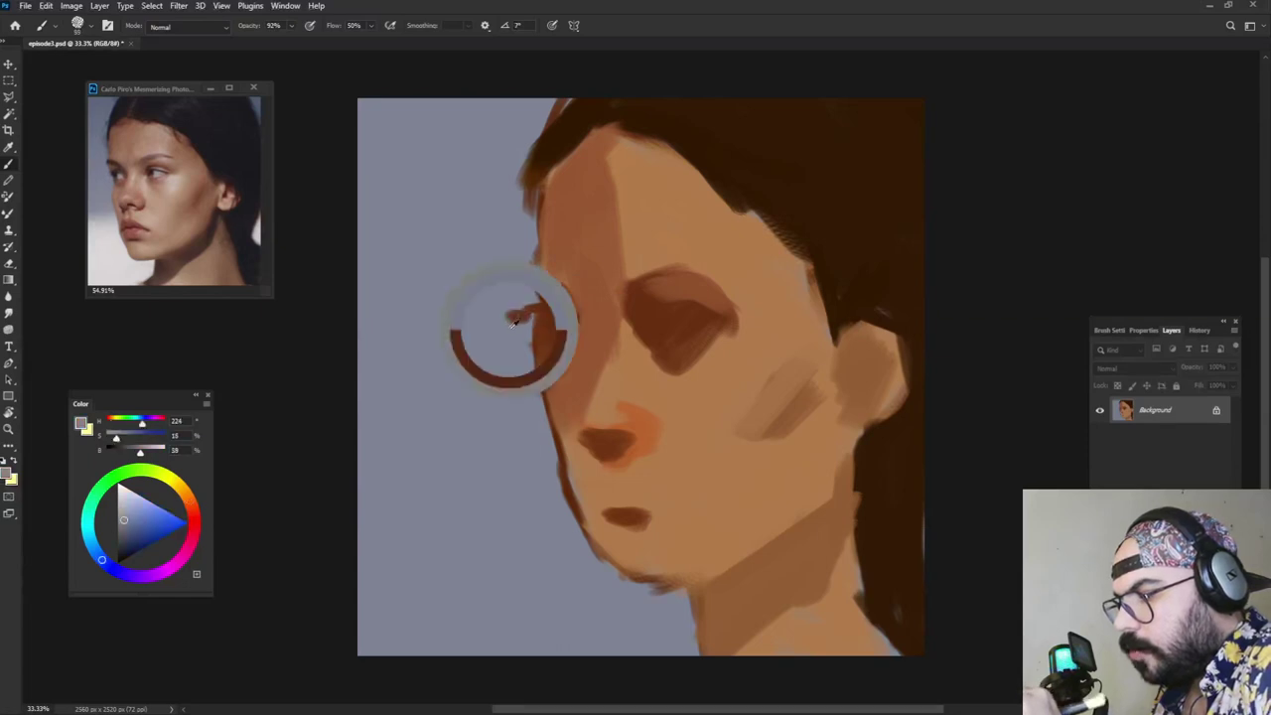
alt+click(546, 299)
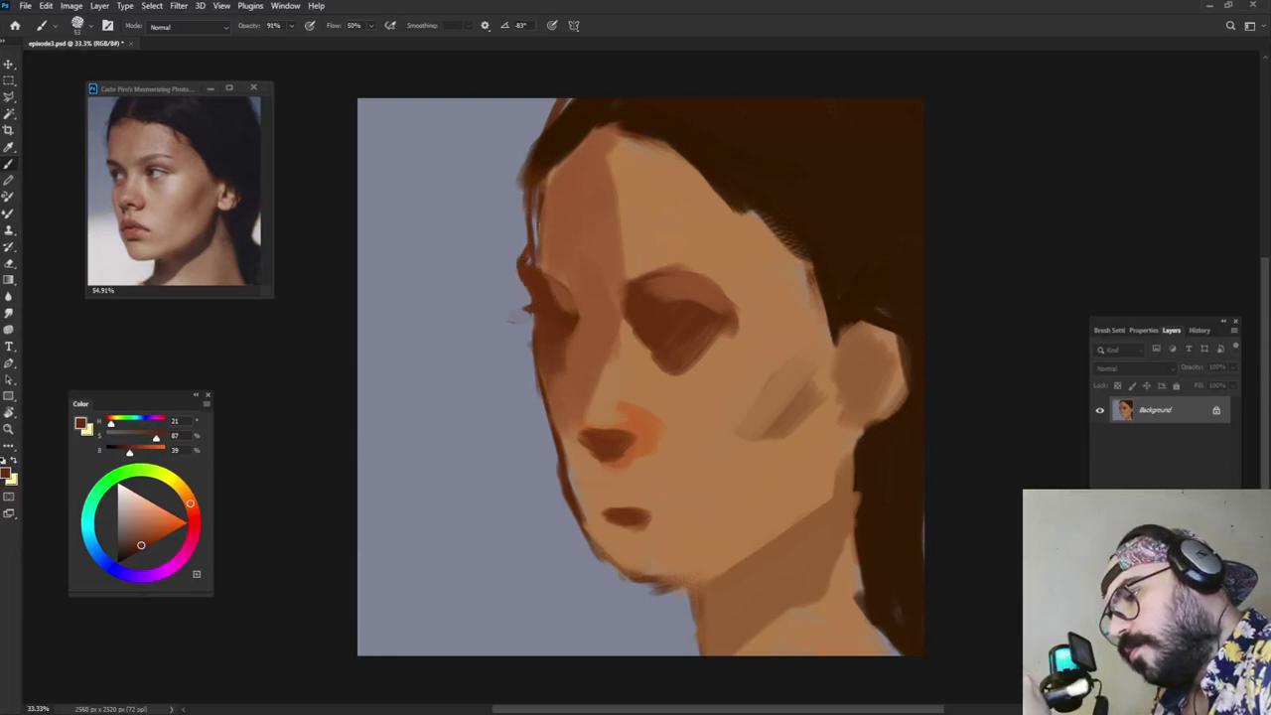
Step: Extend the forehead's skin tone over its far contour line, soften the far brow and redefine the far eye's upper lid in dark brown
alt+click(559, 255)
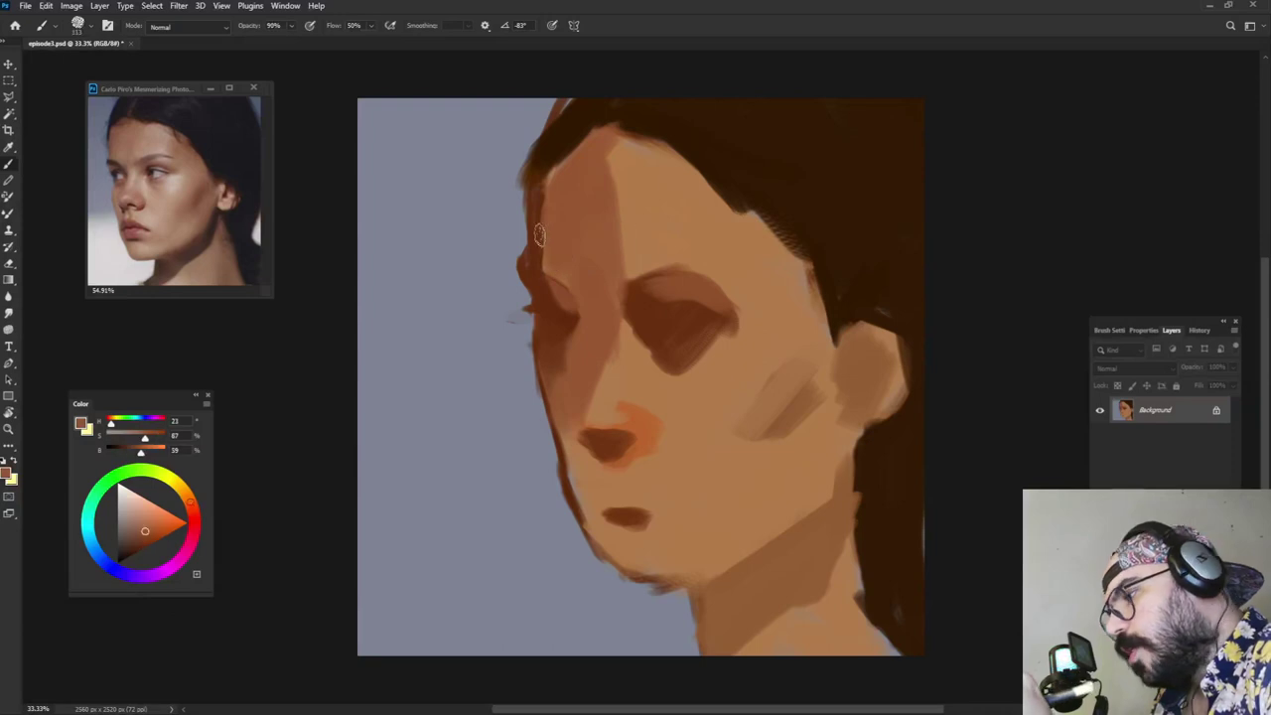
drag(544, 189, 549, 275)
alt+click(547, 204)
mouse_move(536, 183)
mouse_down()
mouse_move(531, 272)
mouse_move(573, 284)
mouse_up()
alt+click(568, 296)
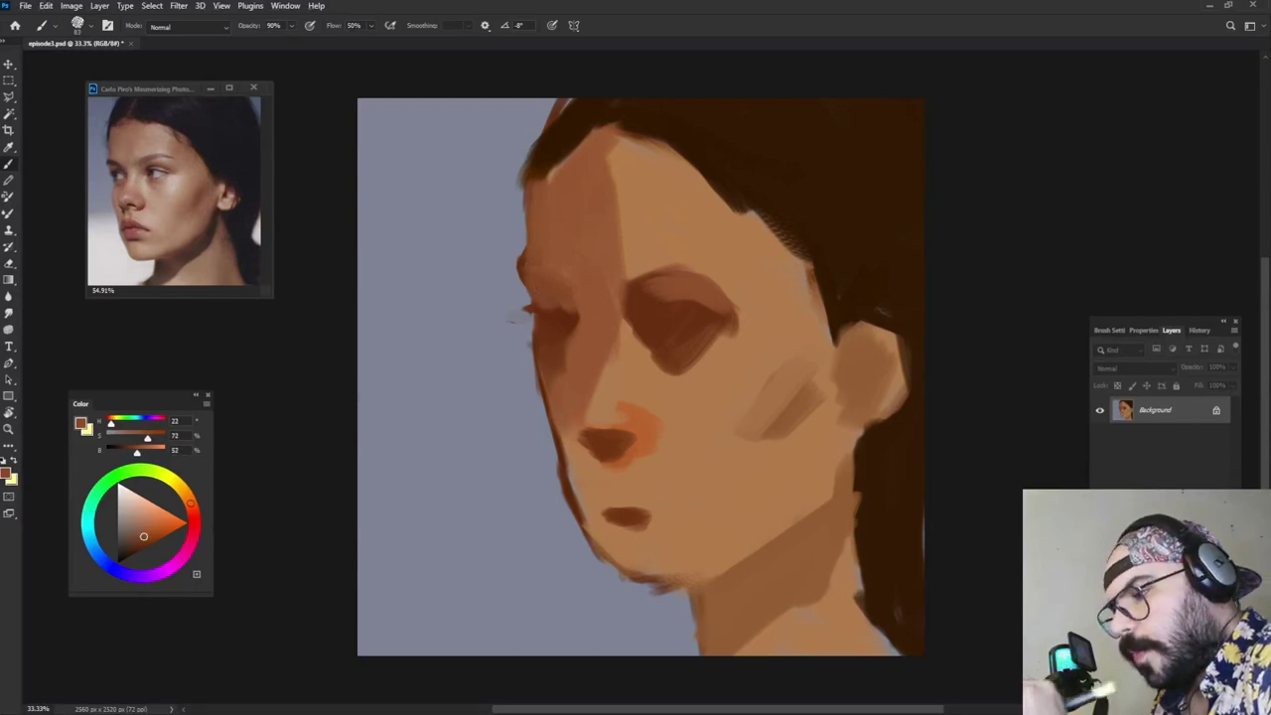
alt+right_click(689, 275)
alt+click(562, 315)
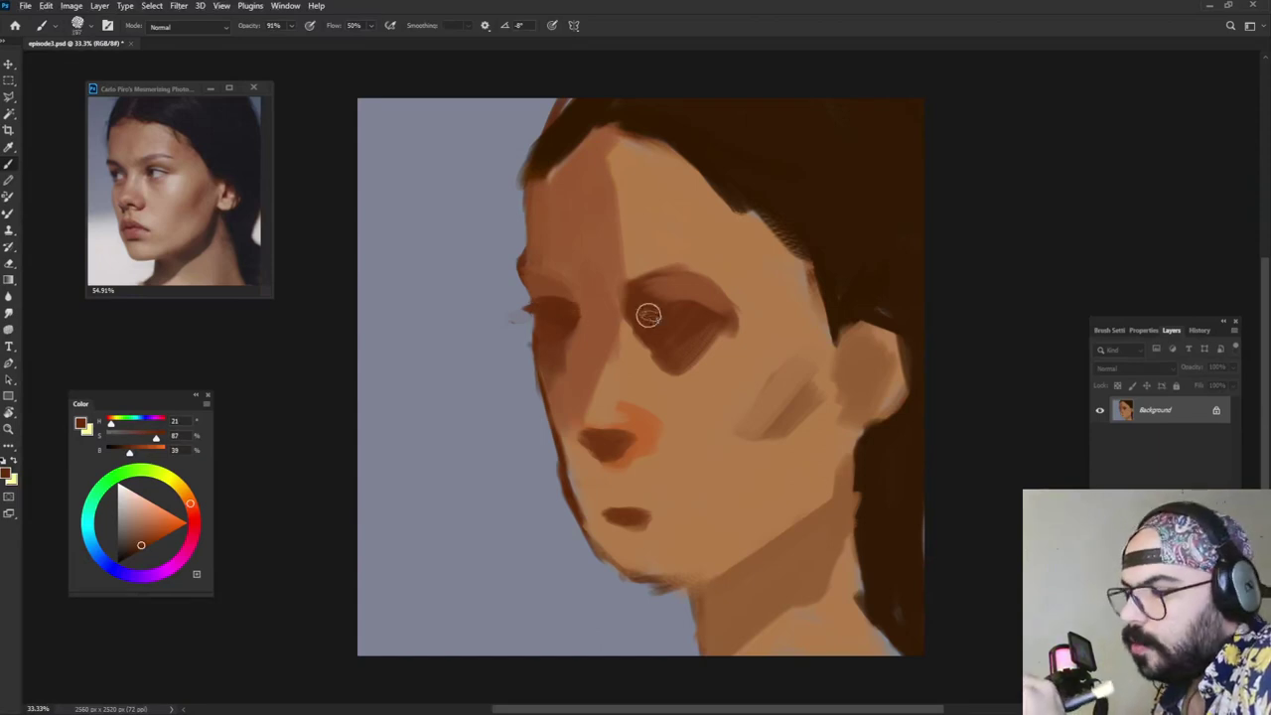
Step: Spread sampled warm brown tones (around hue 25, saturation 63, brightness 65) across the forehead toward the near hairline
alt+click(605, 298)
alt+right_click(635, 263)
alt+click(601, 278)
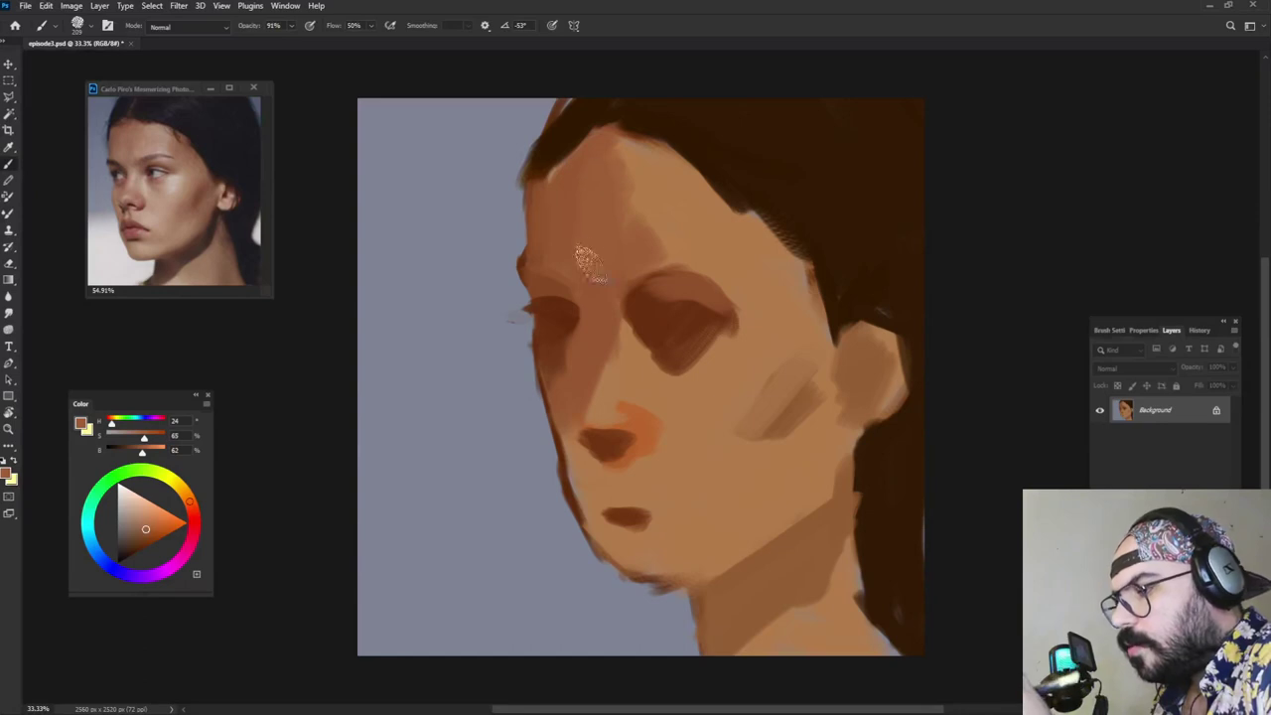
alt+click(640, 230)
mouse_move(645, 226)
mouse_down()
mouse_move(675, 212)
mouse_move(653, 200)
mouse_move(653, 161)
mouse_up()
alt+right_click(685, 216)
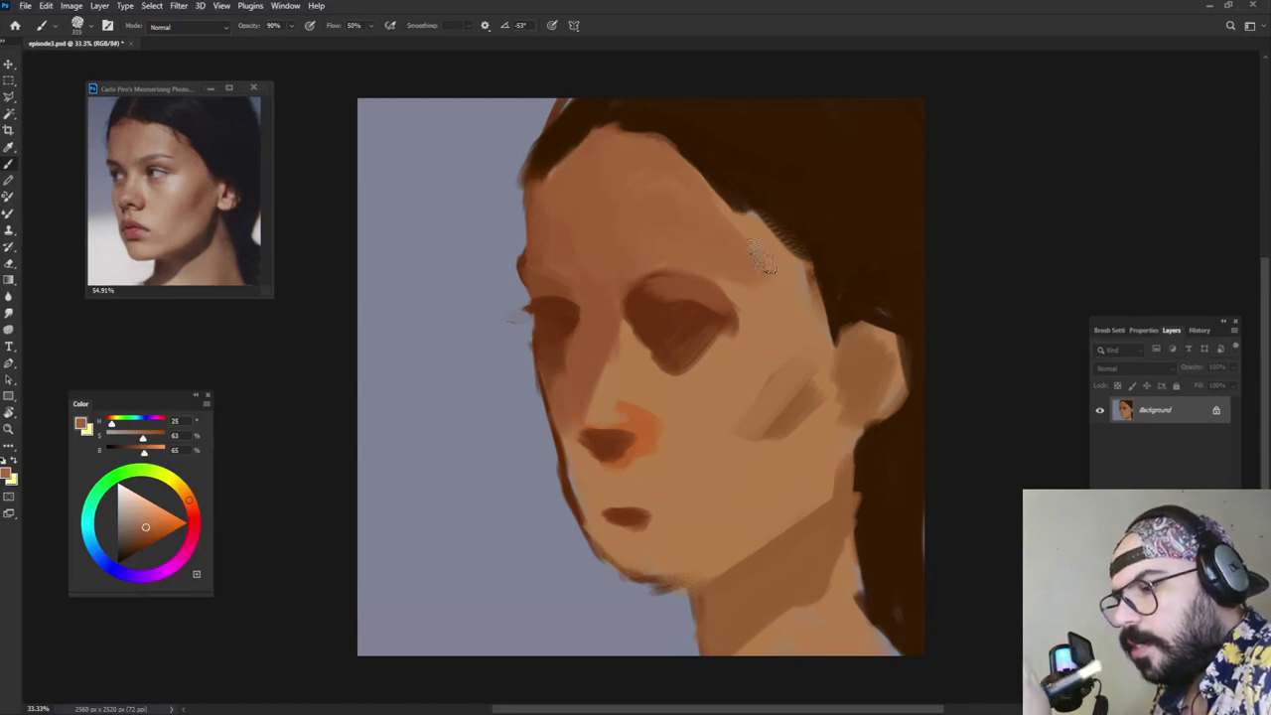
Step: Carry the warm brown down the near temple and around the brow, and extend the near eye socket's inner corner in dark brown
drag(771, 282, 749, 333)
drag(724, 282, 703, 288)
mouse_move(638, 246)
mouse_down()
mouse_move(630, 343)
mouse_move(674, 290)
mouse_up()
alt+click(636, 311)
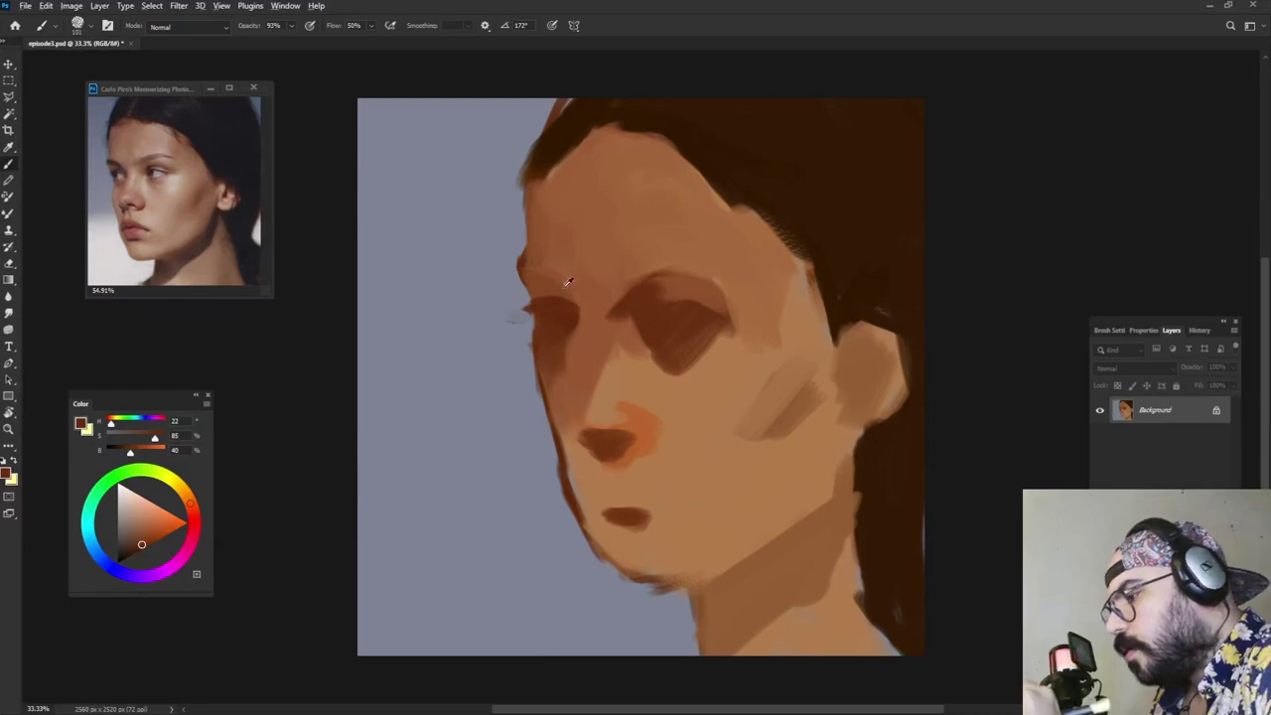
Step: Define both brows in dark brown, arch the near brow outward, and separate it from the eye socket with sampled skin tones on the lid
drag(568, 283, 564, 284)
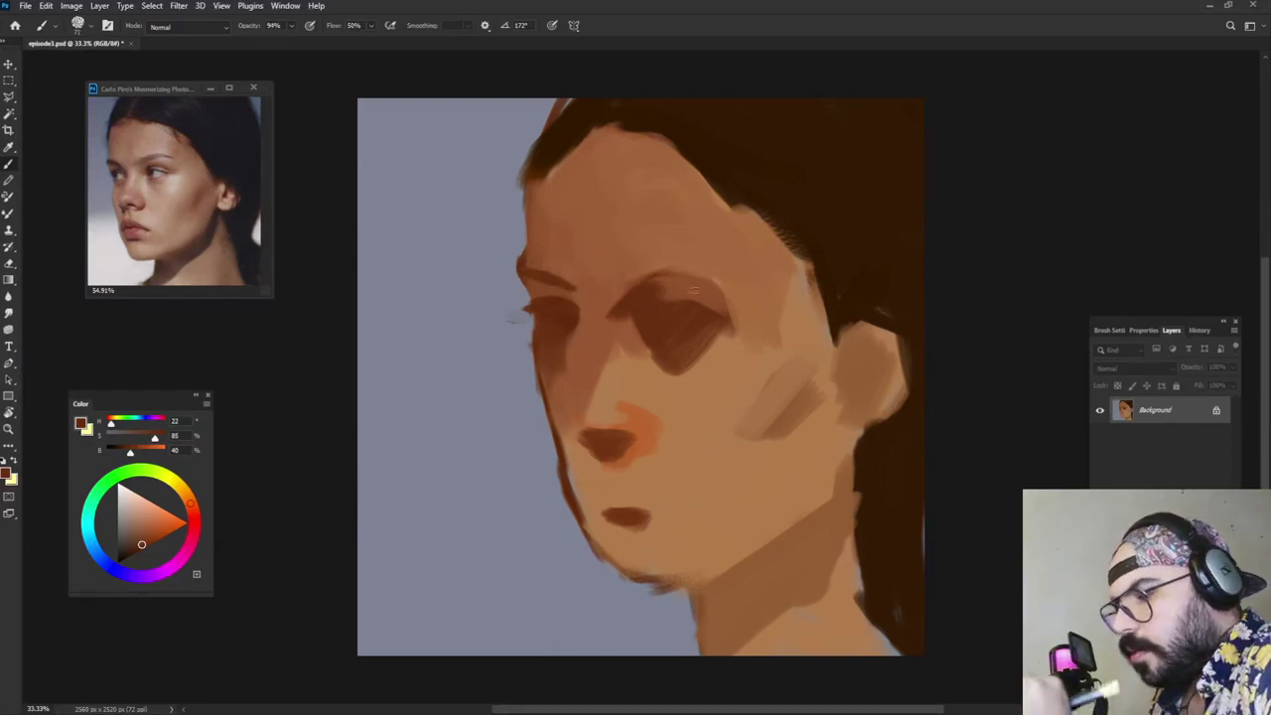
alt+click(607, 331)
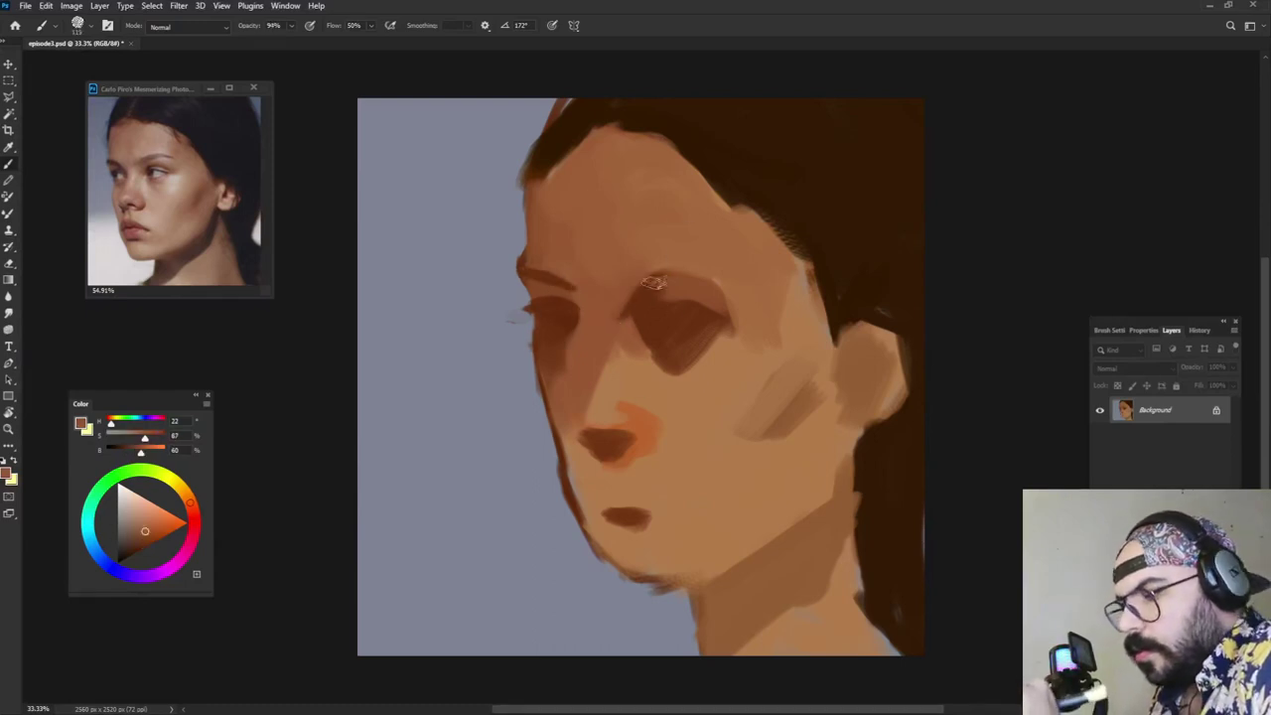
alt+click(620, 331)
mouse_move(708, 297)
mouse_down()
mouse_move(726, 304)
mouse_move(679, 265)
mouse_move(645, 286)
mouse_move(725, 275)
mouse_up()
alt+click(740, 306)
alt+click(638, 303)
alt+click(738, 254)
alt+click(677, 268)
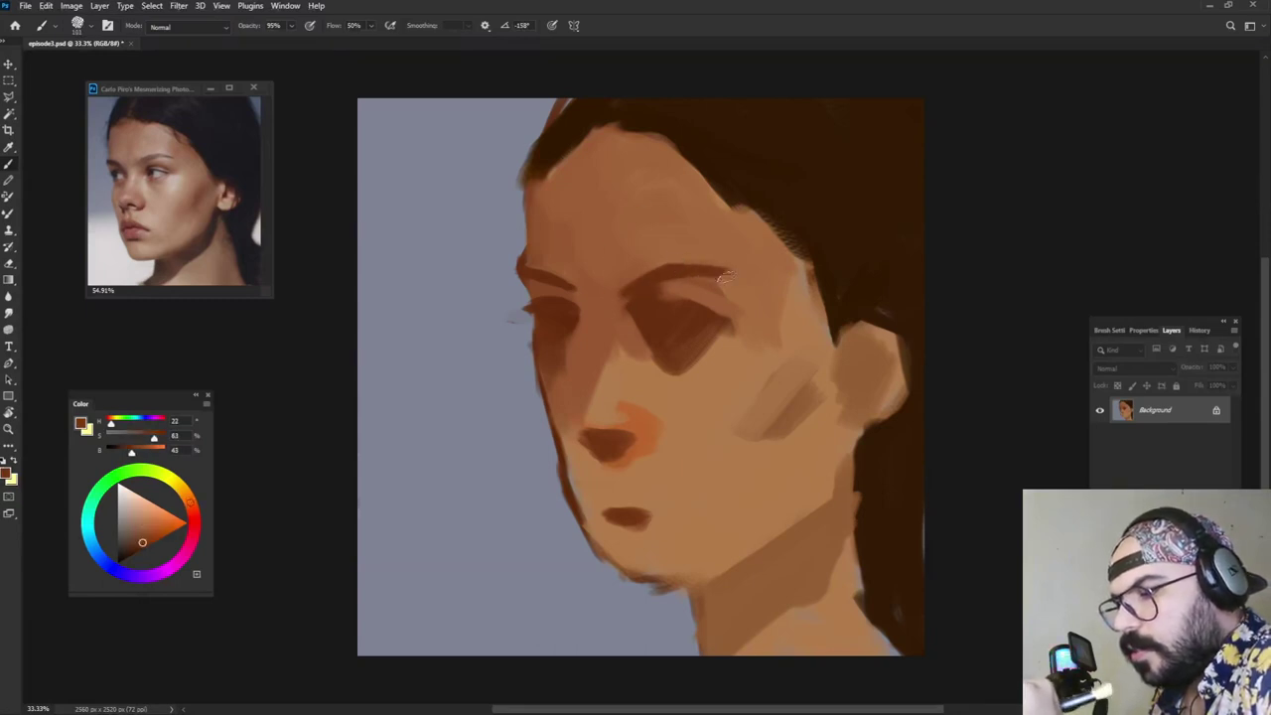
alt+click(624, 271)
alt+click(636, 300)
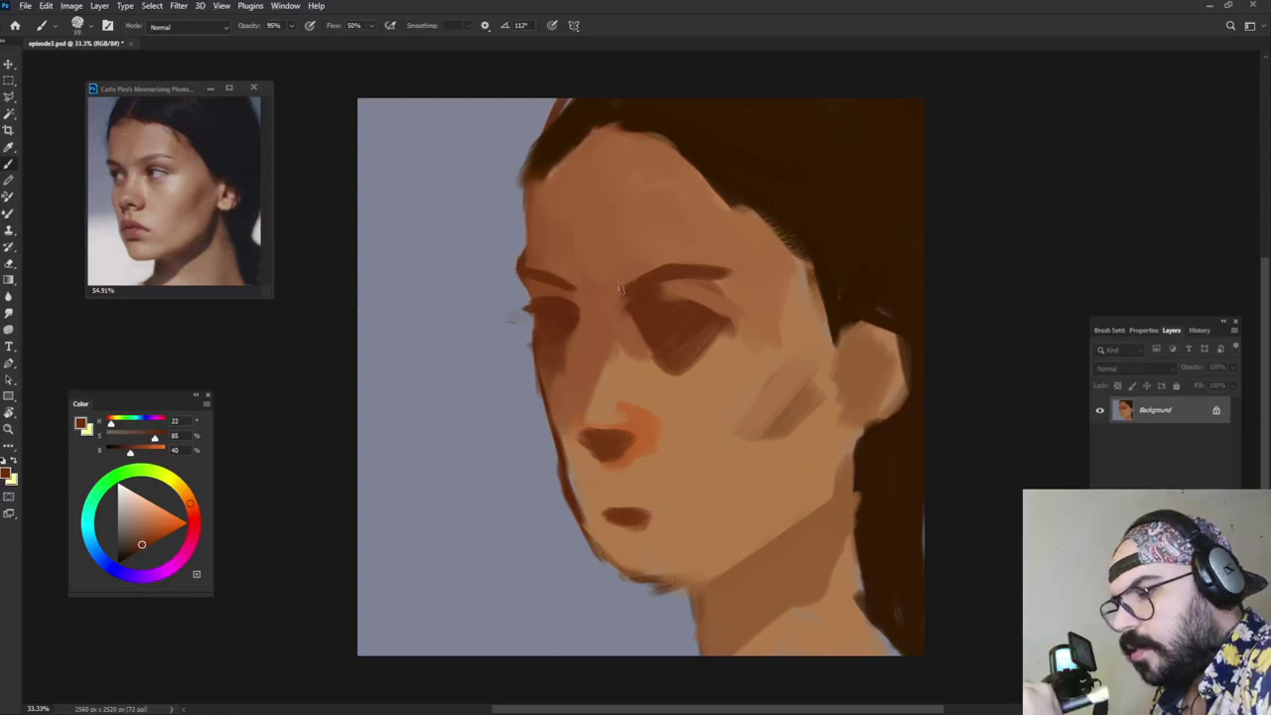
Step: Deepen the far eye socket in dark brown and trim its inner and lower edges with sampled nose and cheek tones
alt+click(568, 336)
alt+click(573, 324)
mouse_move(575, 316)
mouse_down()
mouse_move(576, 343)
mouse_move(567, 329)
mouse_up()
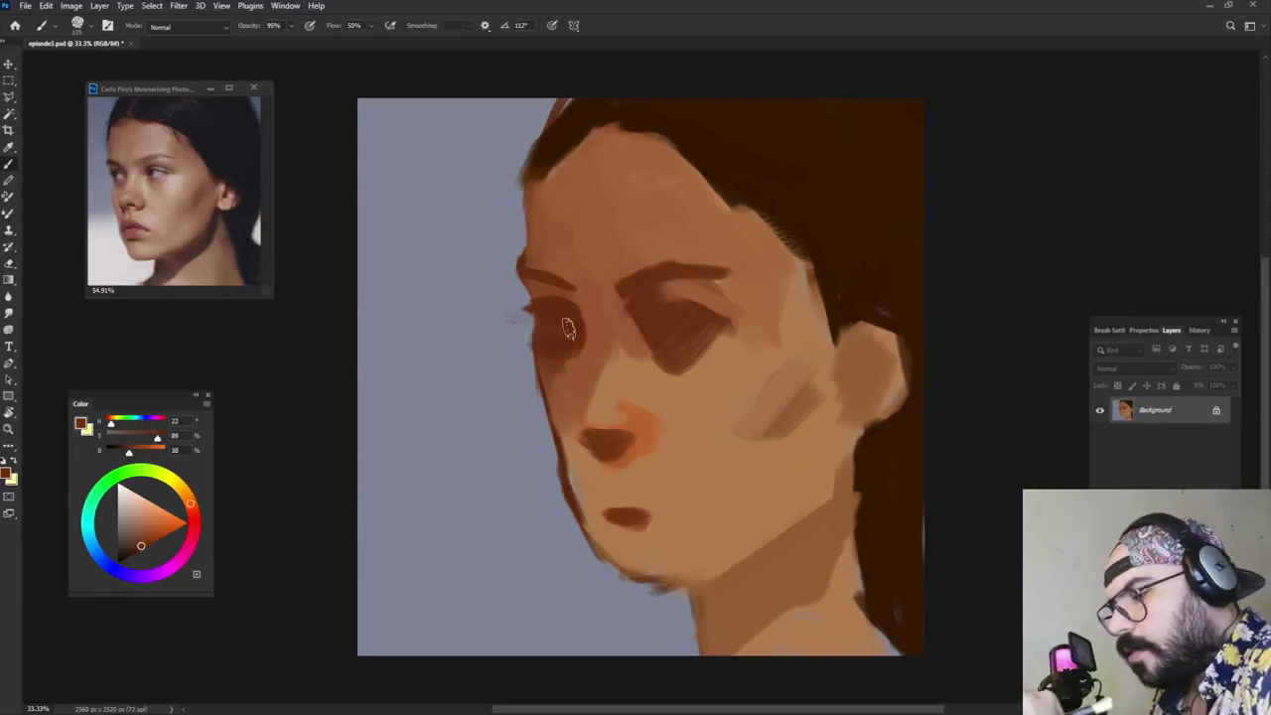
alt+click(599, 332)
alt+click(561, 329)
alt+click(596, 301)
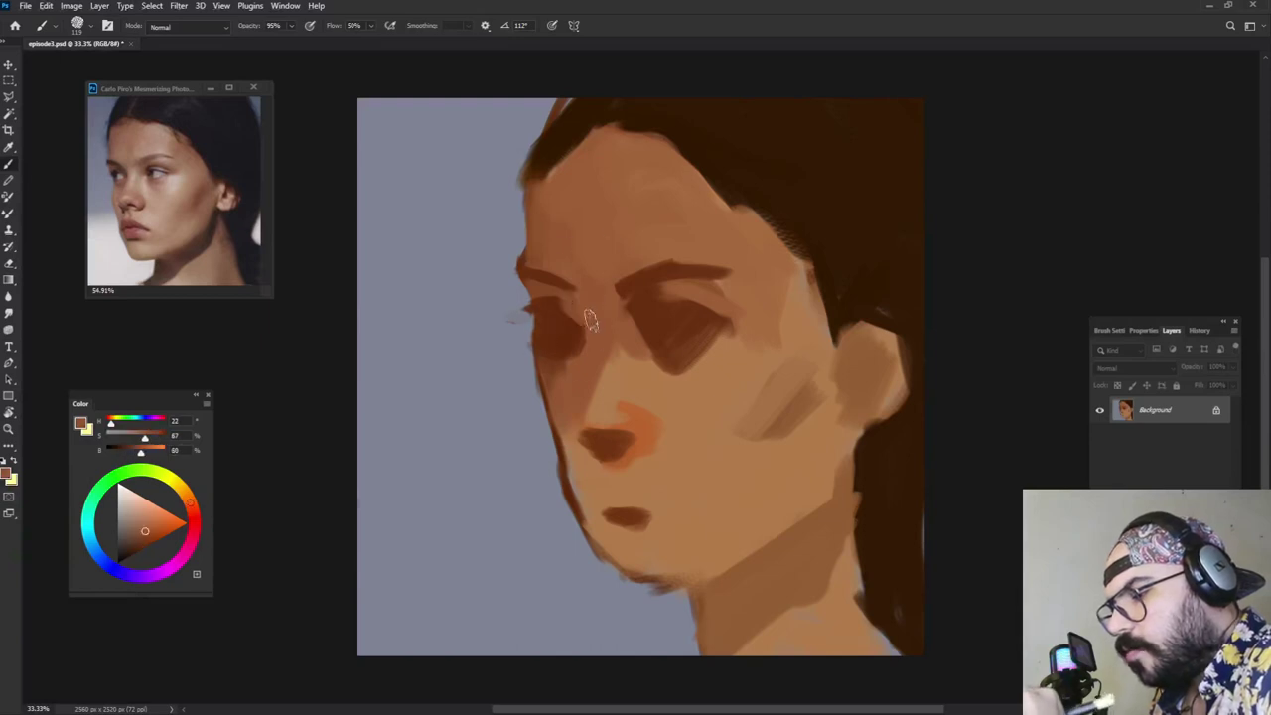
alt+click(554, 369)
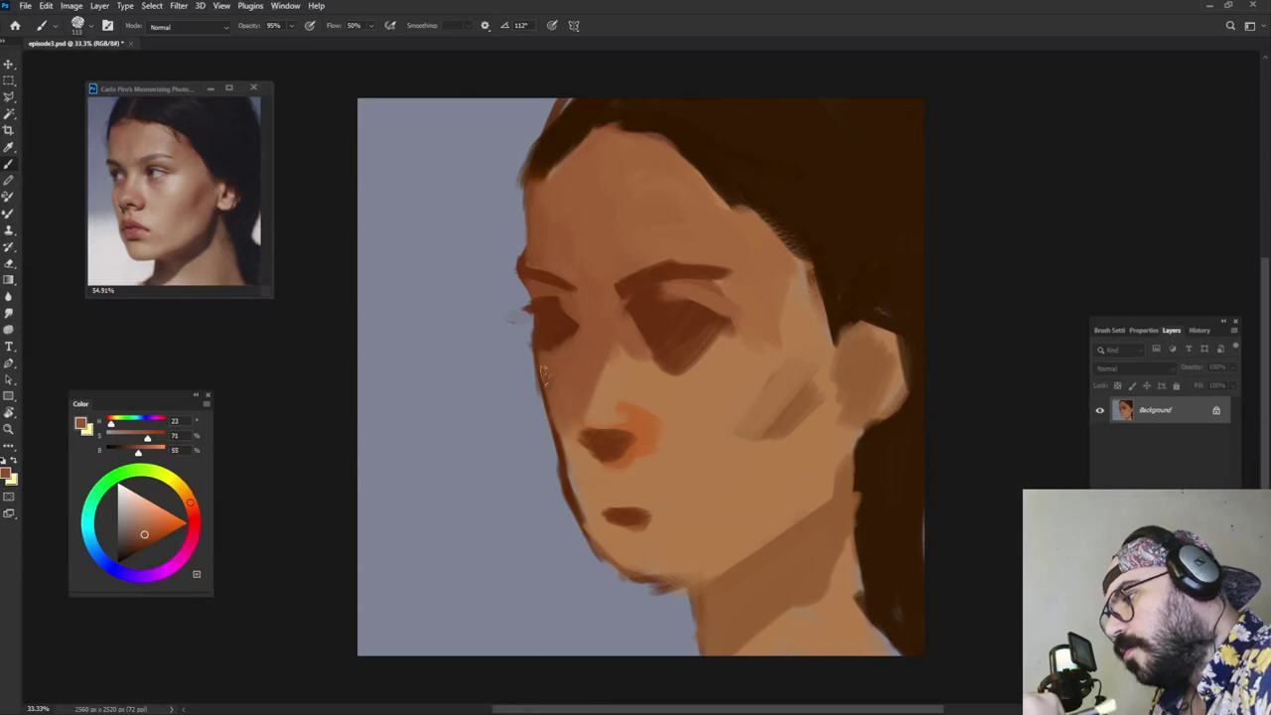
Step: Reshape the far eye's shadow, paint a lighter brown upper lid beneath the brow and redraw its crease in dark brown
alt+click(556, 338)
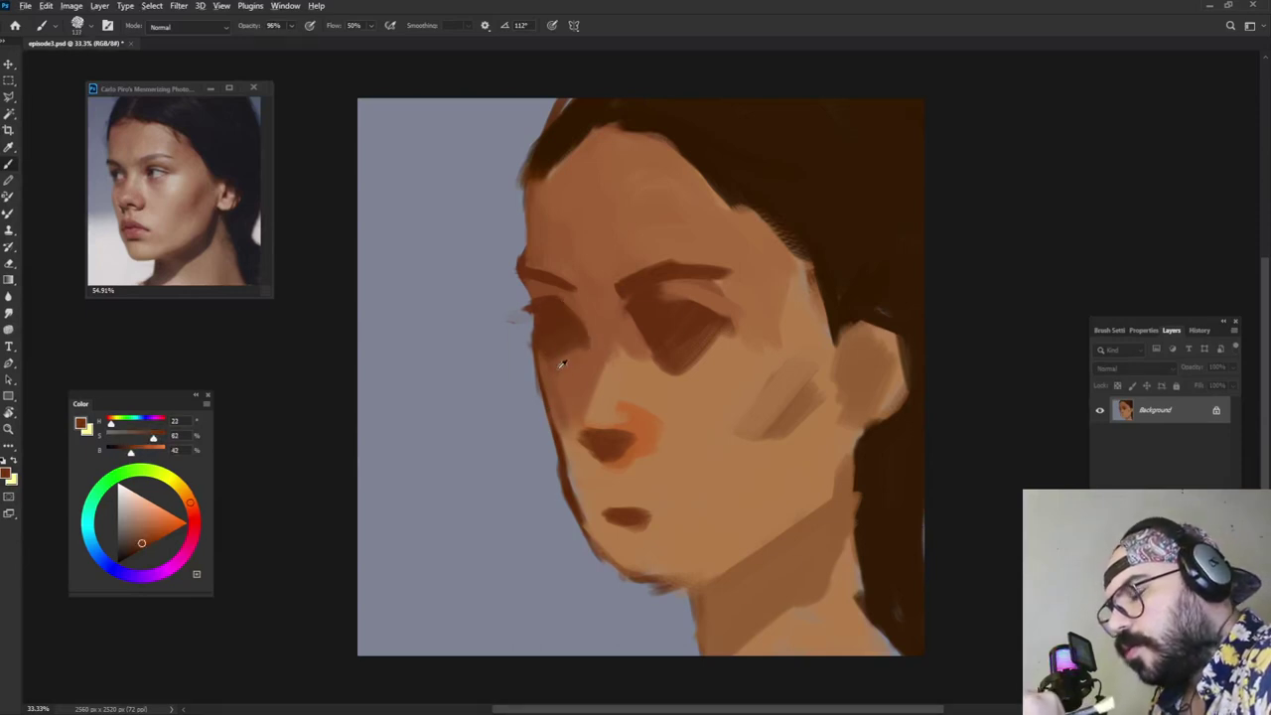
alt+click(534, 375)
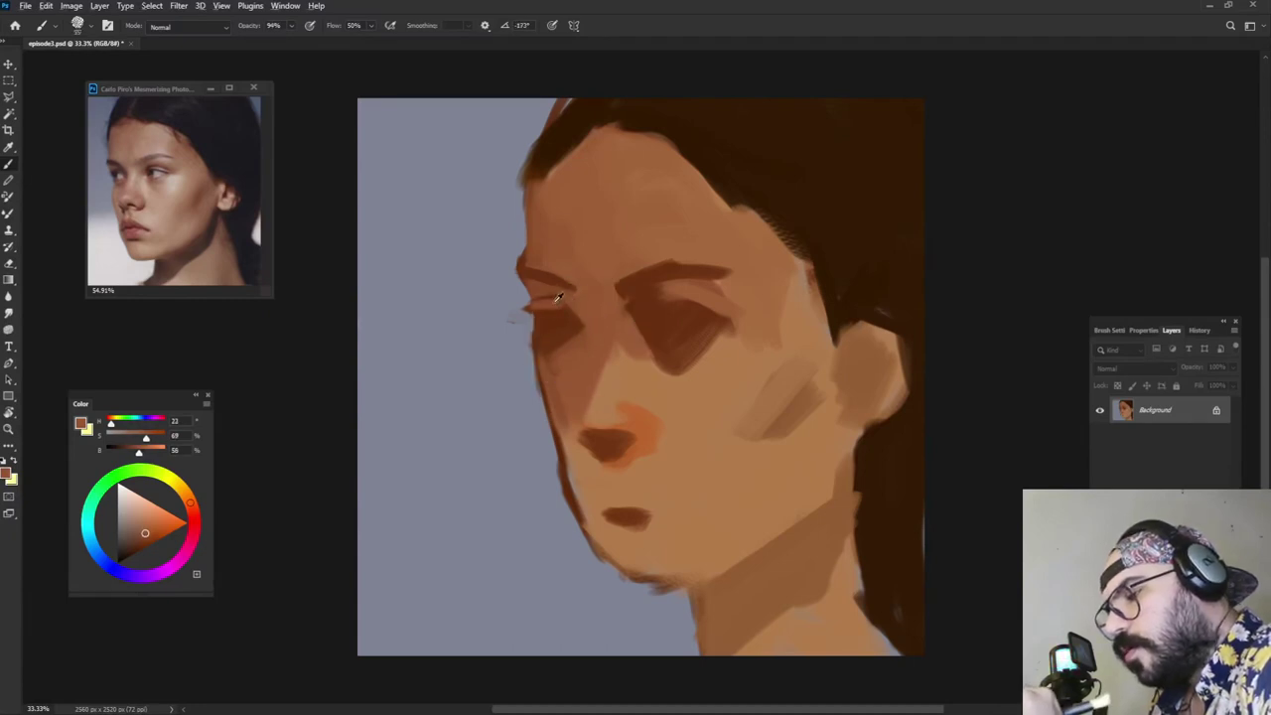
alt+click(546, 315)
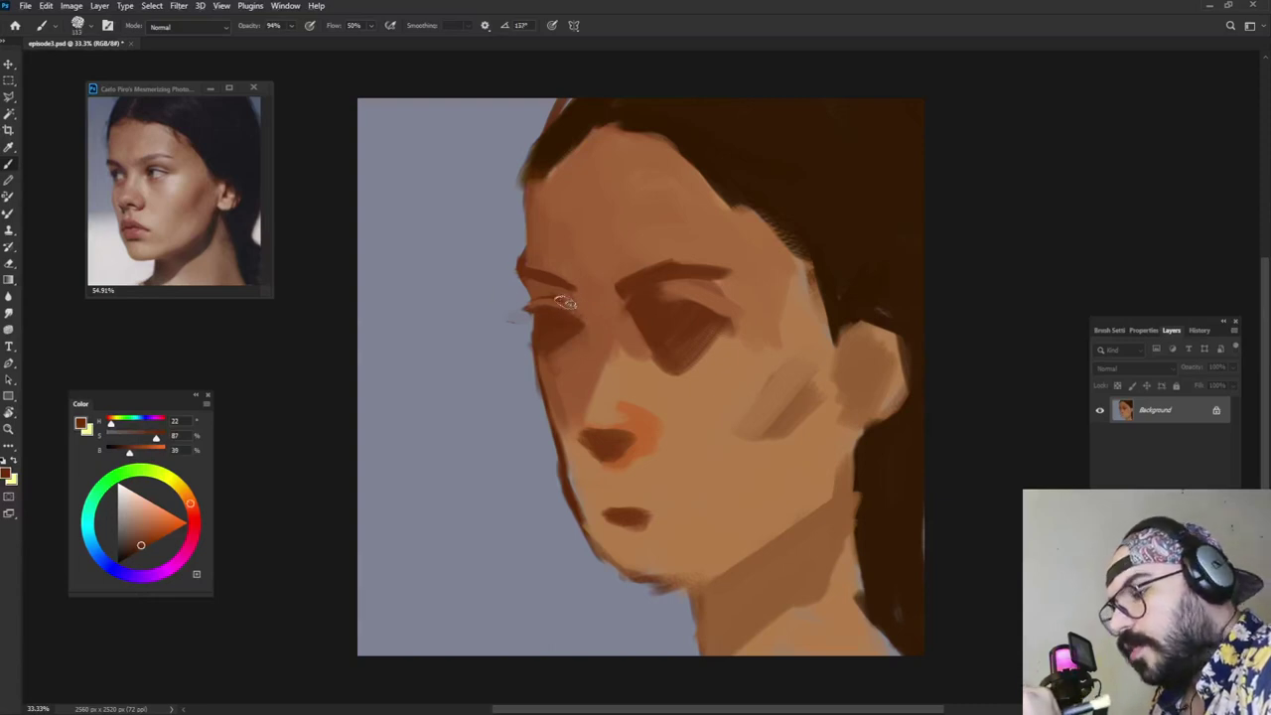
alt+click(588, 344)
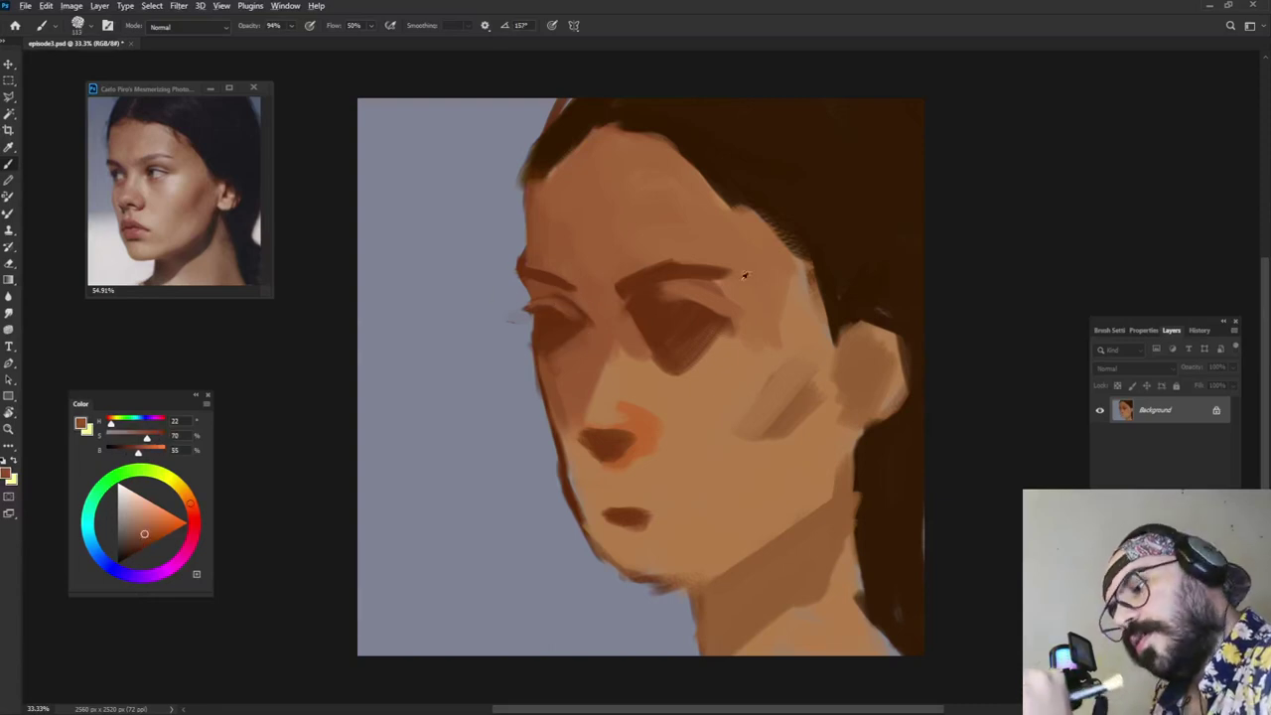
alt+click(564, 323)
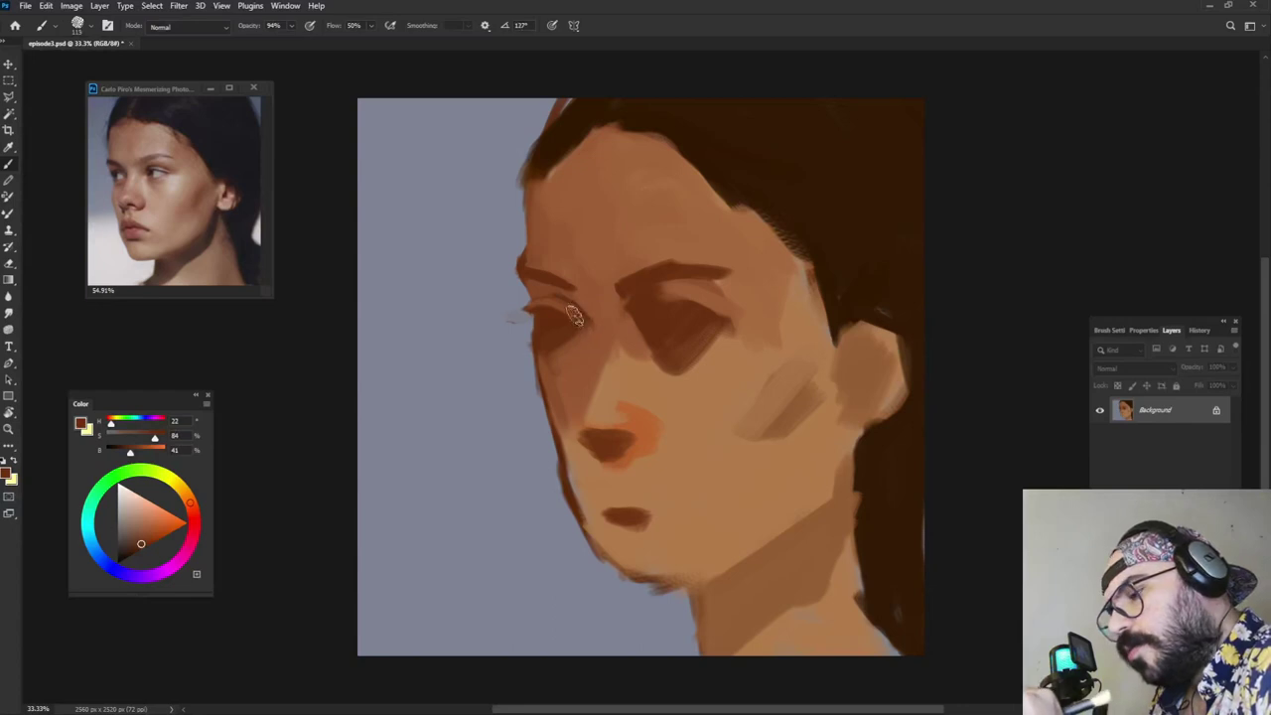
Step: Darken the far cheek beside the nose in brown and build the nose bridge and side plane in lighter sampled skin tones
mouse_move(576, 316)
mouse_down()
mouse_move(588, 345)
mouse_move(577, 383)
mouse_move(559, 387)
mouse_up()
alt+click(589, 335)
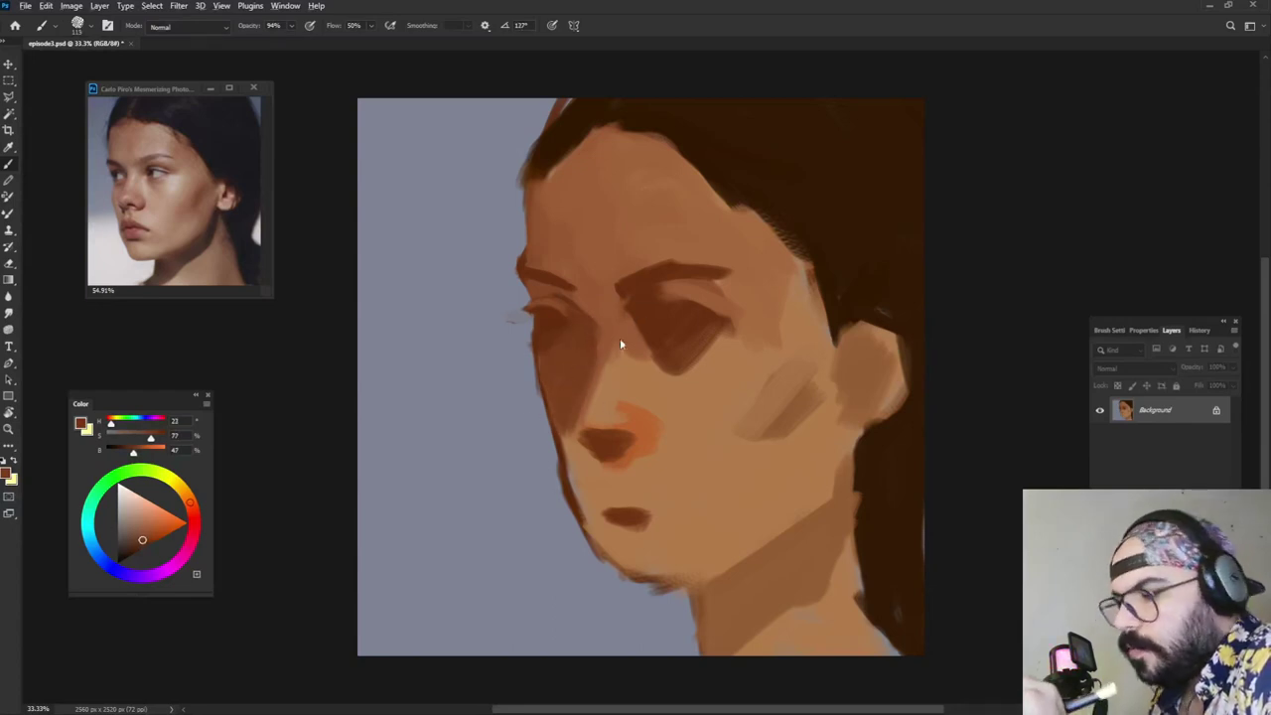
alt+click(601, 316)
drag(608, 336, 569, 417)
alt+click(609, 314)
alt+click(617, 351)
mouse_move(606, 344)
mouse_down()
mouse_move(572, 427)
mouse_move(610, 455)
mouse_move(609, 351)
mouse_up()
Step: Extend the brown shadow under the nose across the far upper lip area and tidy the far cheek contour
alt+click(562, 388)
alt+click(556, 410)
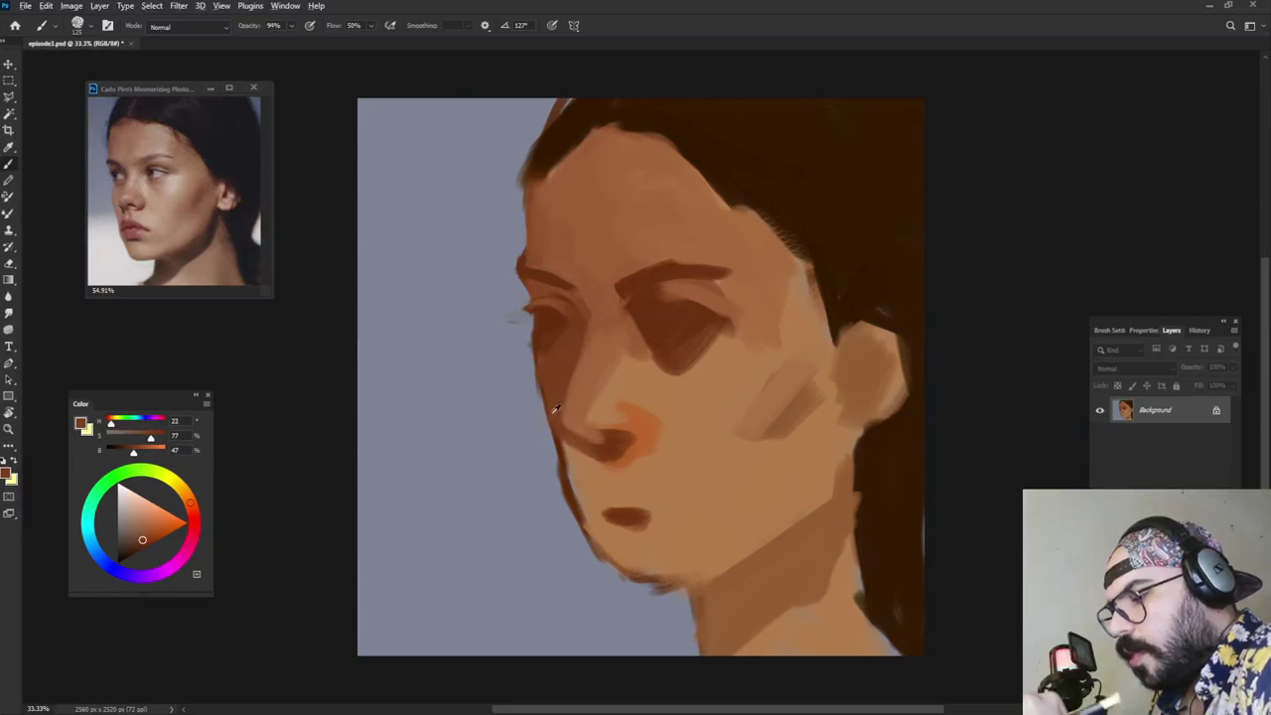
mouse_move(558, 413)
mouse_down()
mouse_move(593, 451)
mouse_move(602, 421)
mouse_move(616, 437)
mouse_move(570, 467)
mouse_move(581, 505)
mouse_move(548, 482)
mouse_up()
alt+click(599, 444)
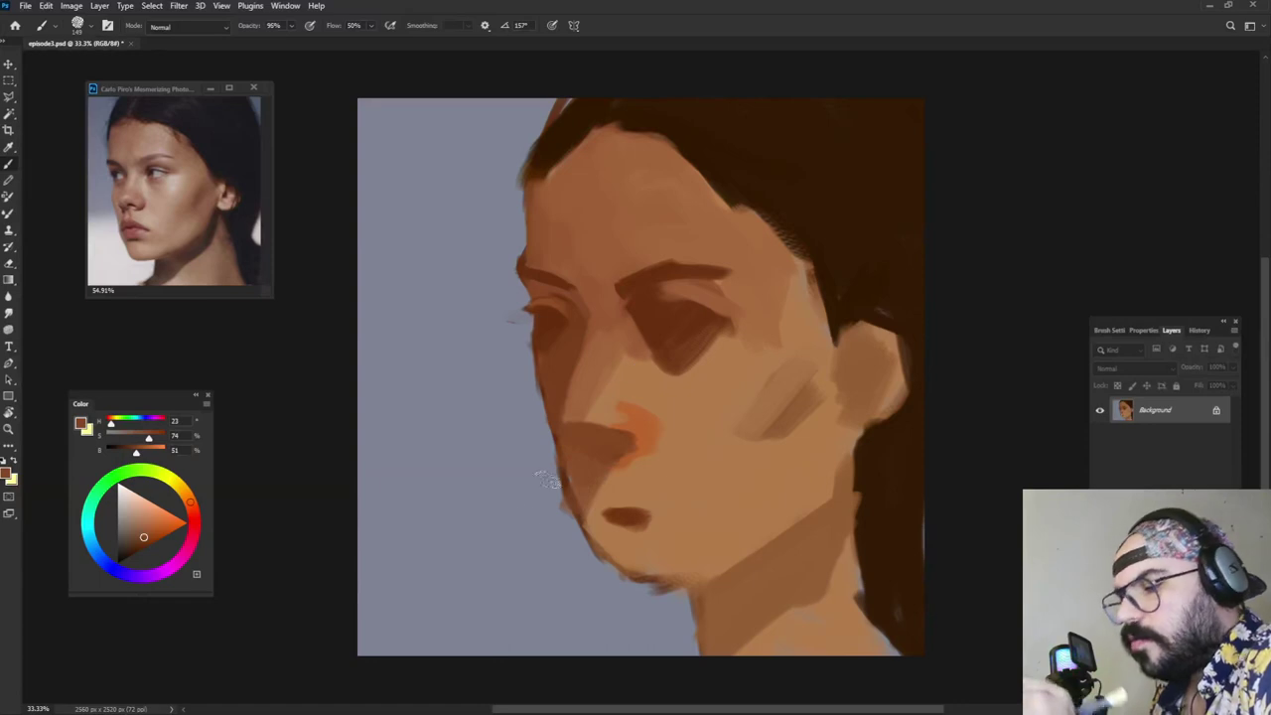
Step: Set the brush flow to 10% and the brush opacity to 100%
click(368, 27)
click(353, 42)
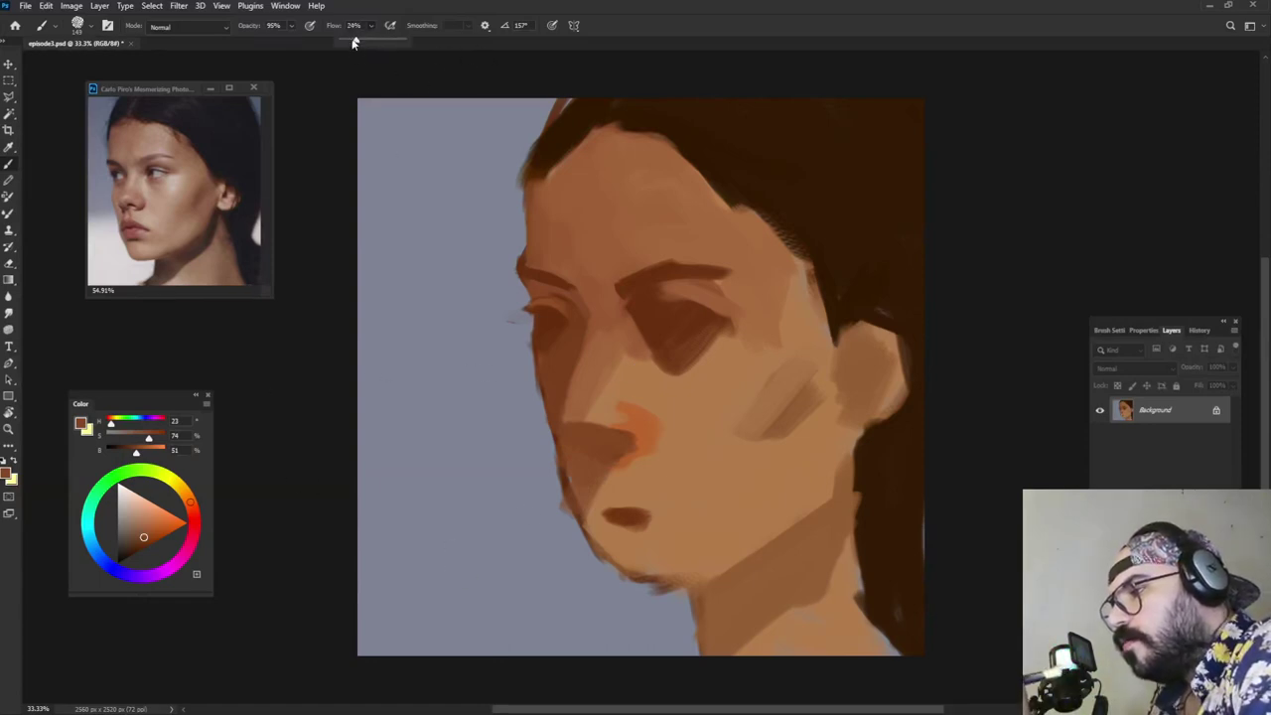
click(302, 89)
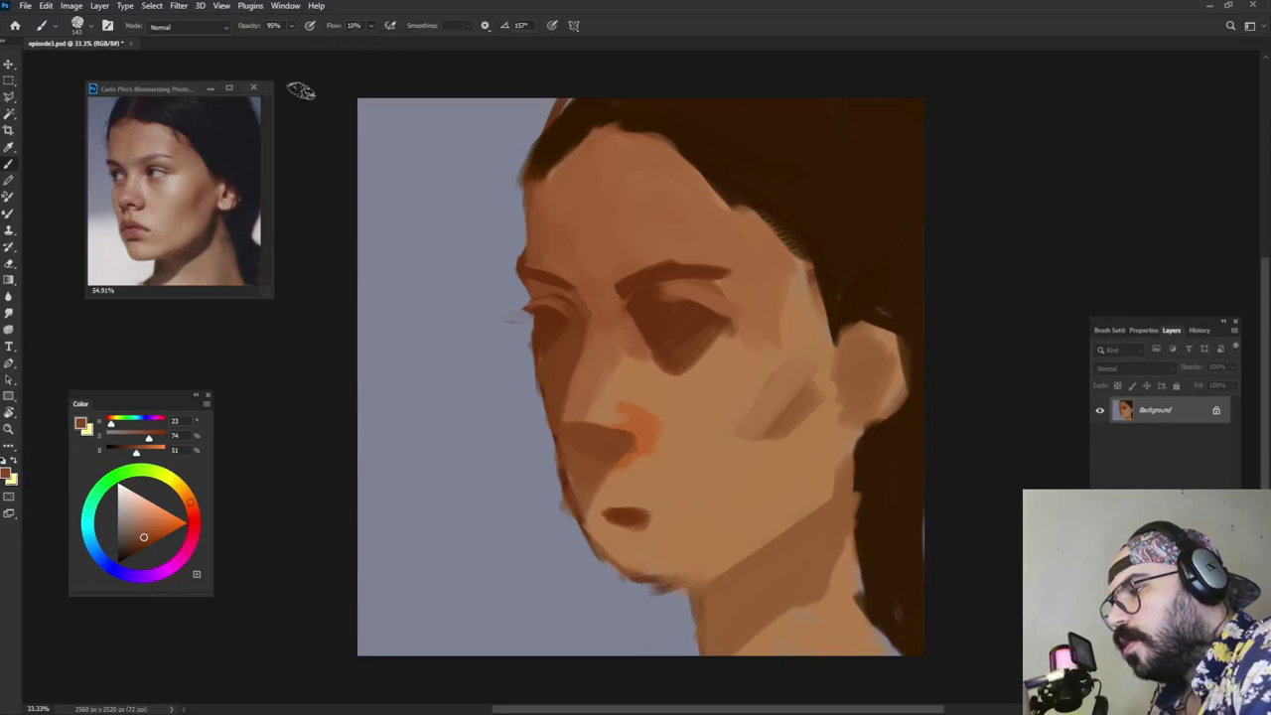
click(291, 28)
click(426, 177)
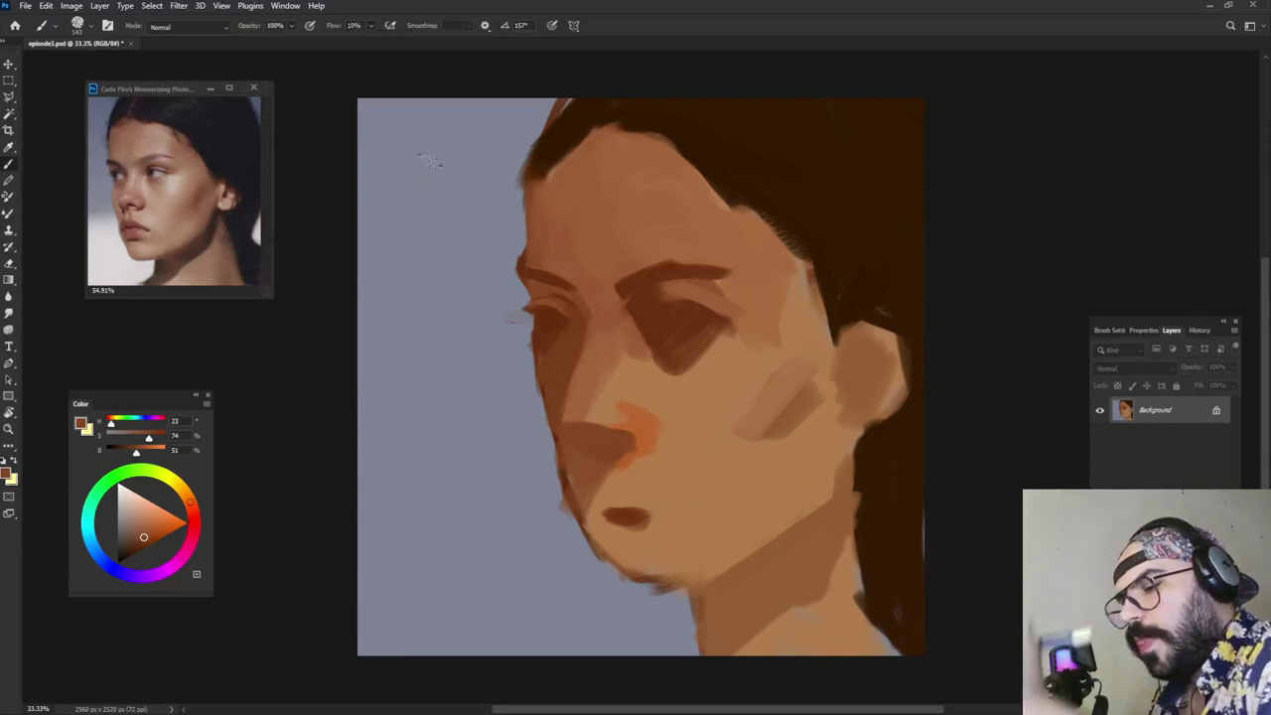
Step: Soften the nose bridge into the near cheek with sampled skin brown and blend dark brown softly through both eye sockets
drag(626, 352, 683, 326)
alt+click(636, 339)
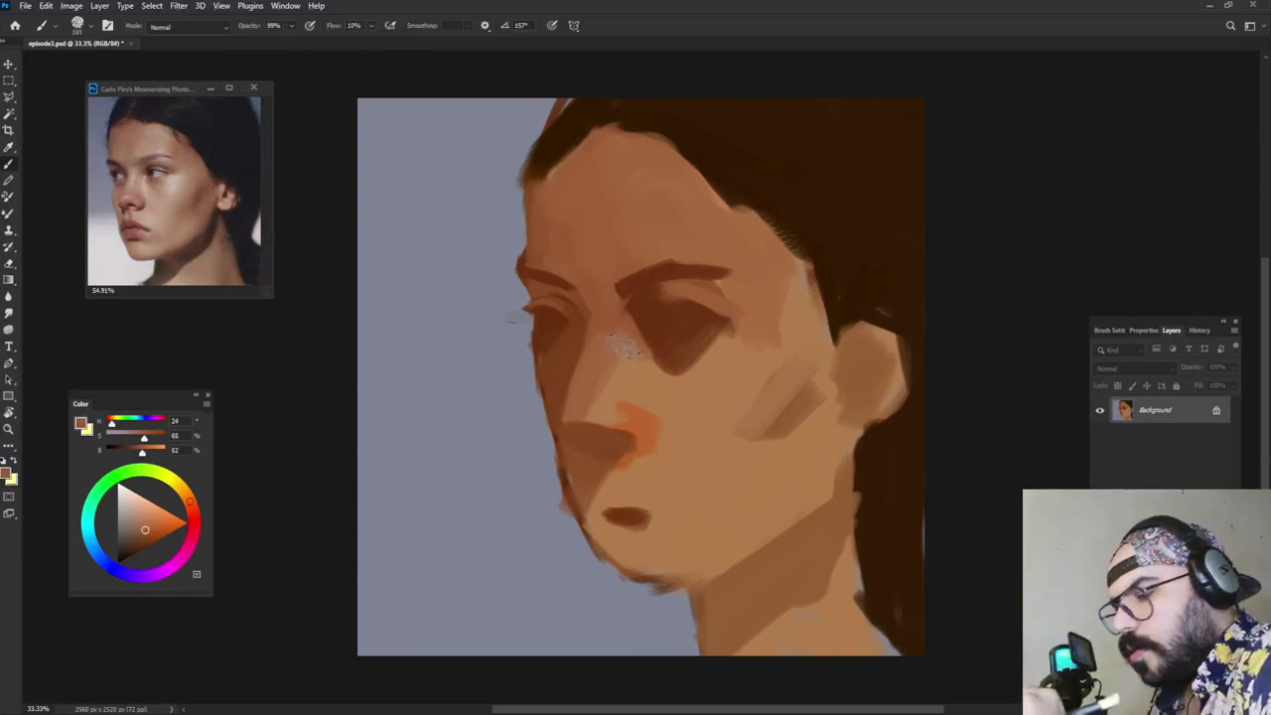
alt+click(655, 334)
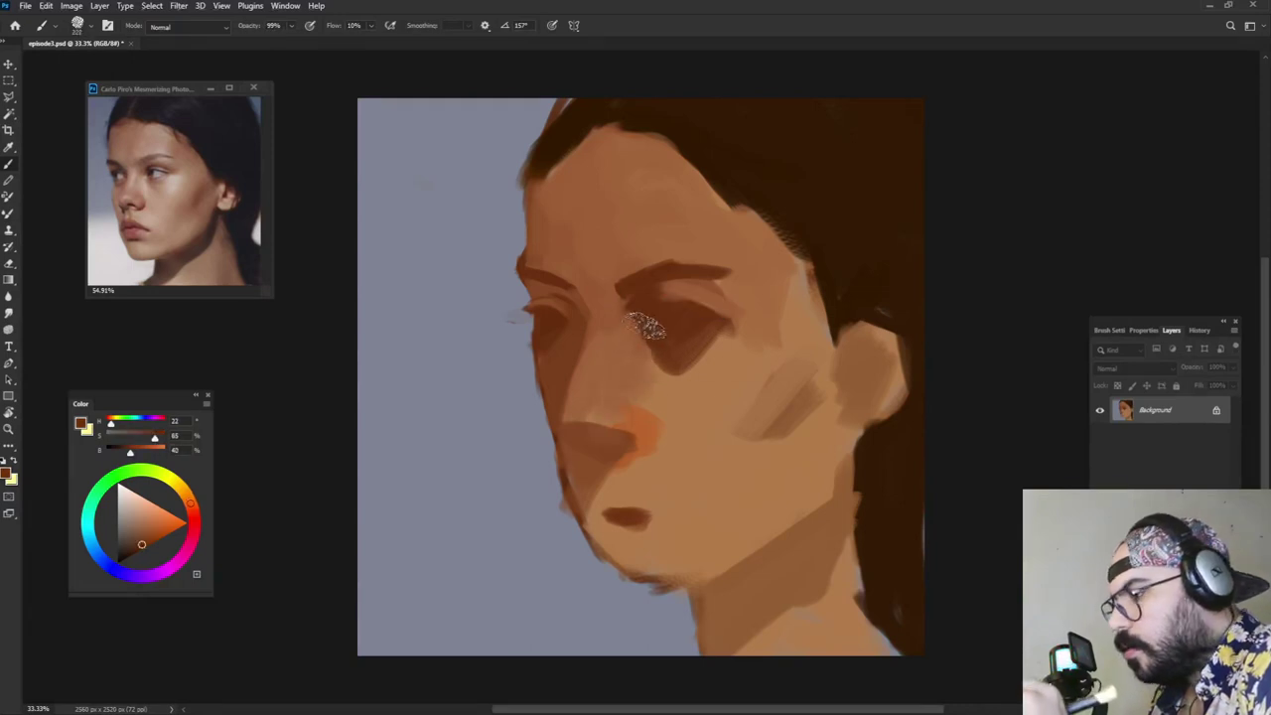
alt+click(556, 318)
mouse_move(566, 321)
mouse_down()
mouse_move(573, 335)
mouse_move(556, 344)
mouse_move(699, 318)
mouse_up()
alt+click(651, 331)
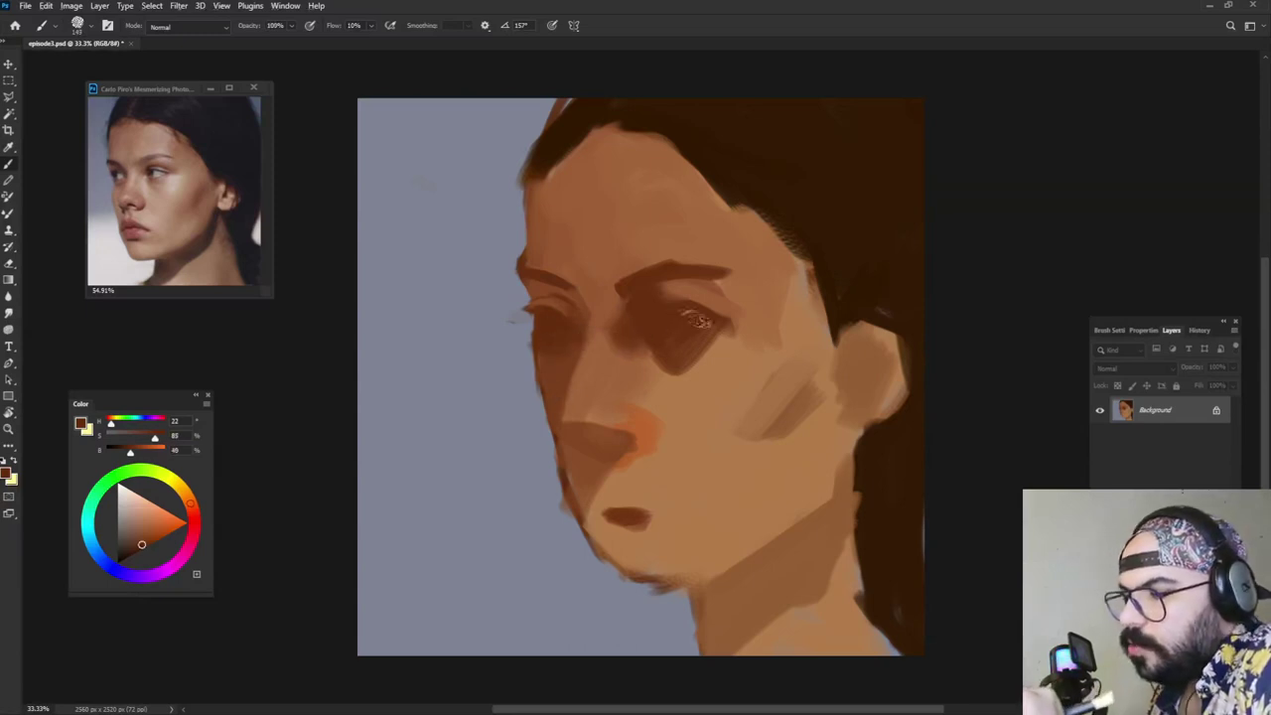
Step: Paint a lighter peach plane (hue 25, saturation 50, brightness 81) on the near forehead from the brow up to the hairline
alt+click(603, 242)
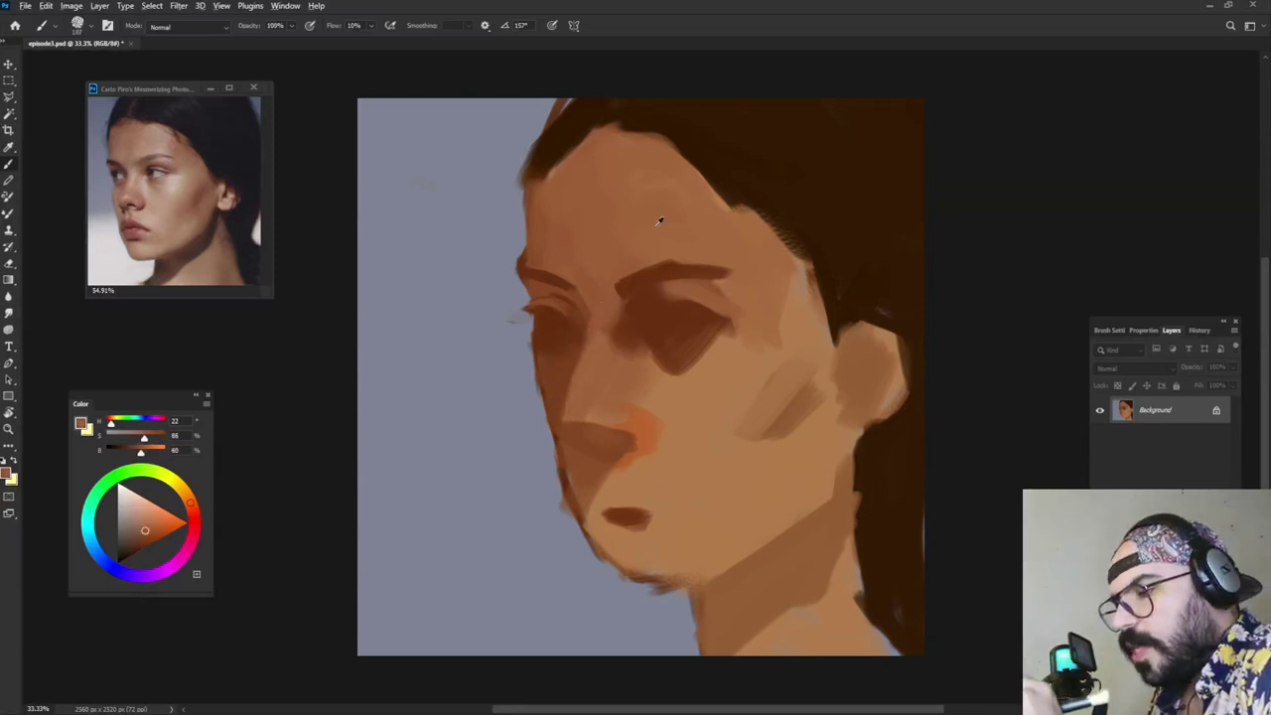
click(146, 514)
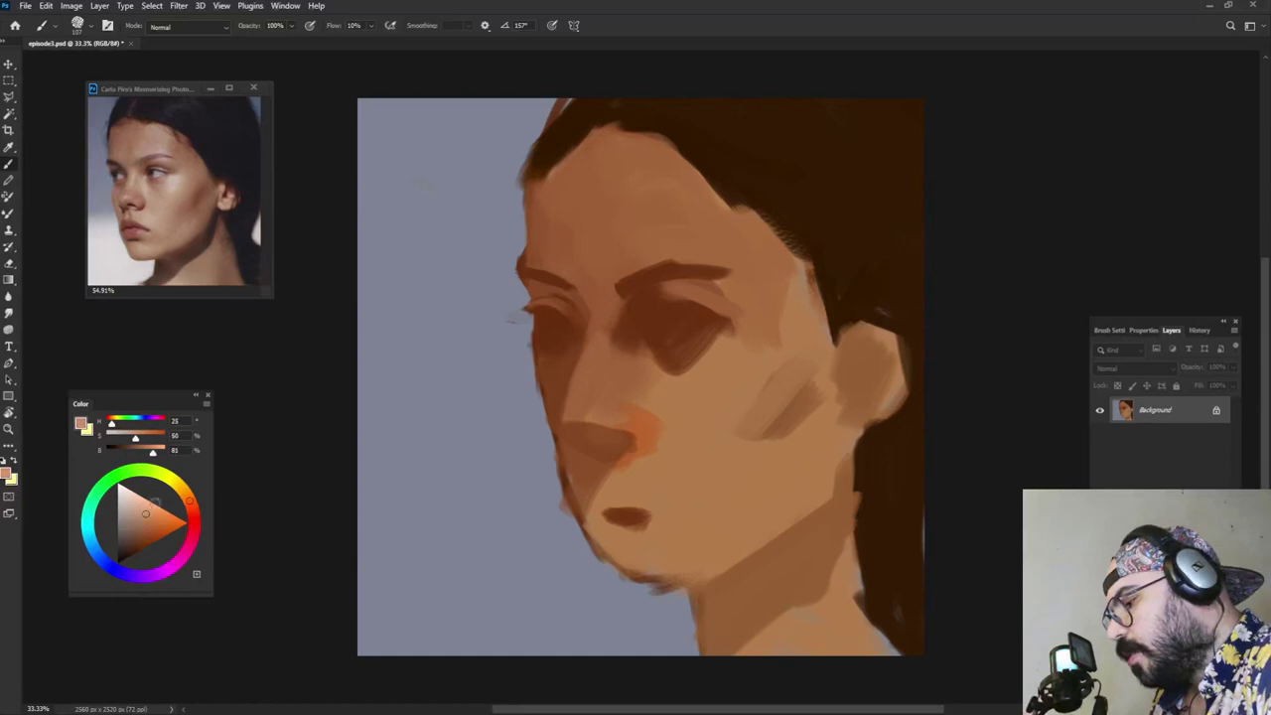
mouse_move(679, 230)
mouse_down()
mouse_move(640, 247)
mouse_move(664, 258)
mouse_move(693, 176)
mouse_move(715, 194)
mouse_up()
alt+click(669, 236)
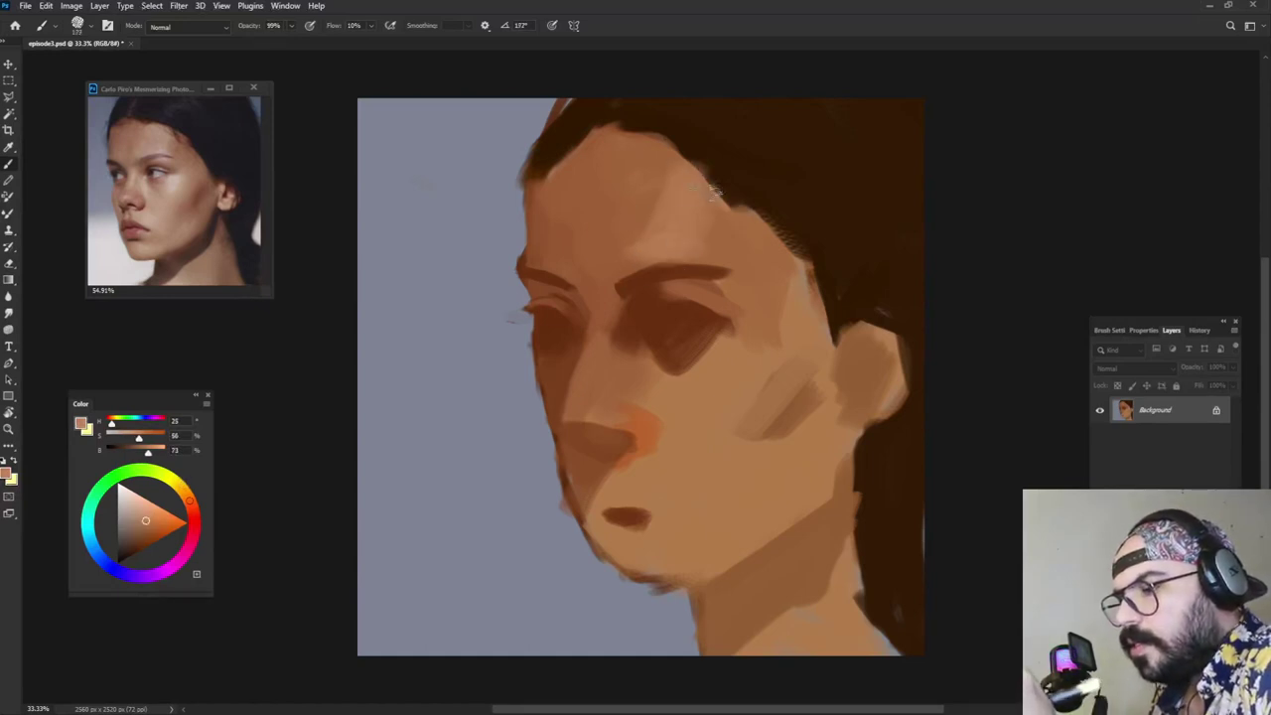
alt+click(630, 252)
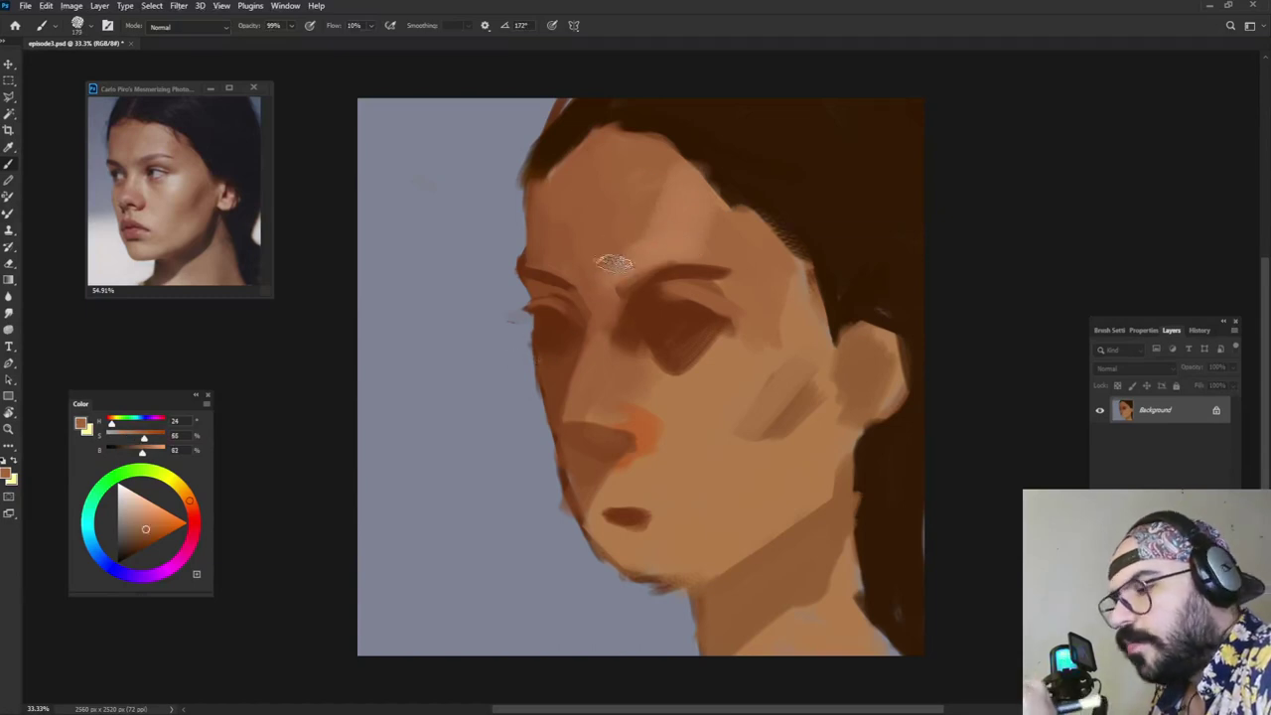
Step: Brighten the highlight above the near brow with hue 25, saturation 46, brightness 93, and blend the forehead with sampled skin tones
alt+click(669, 227)
click(149, 506)
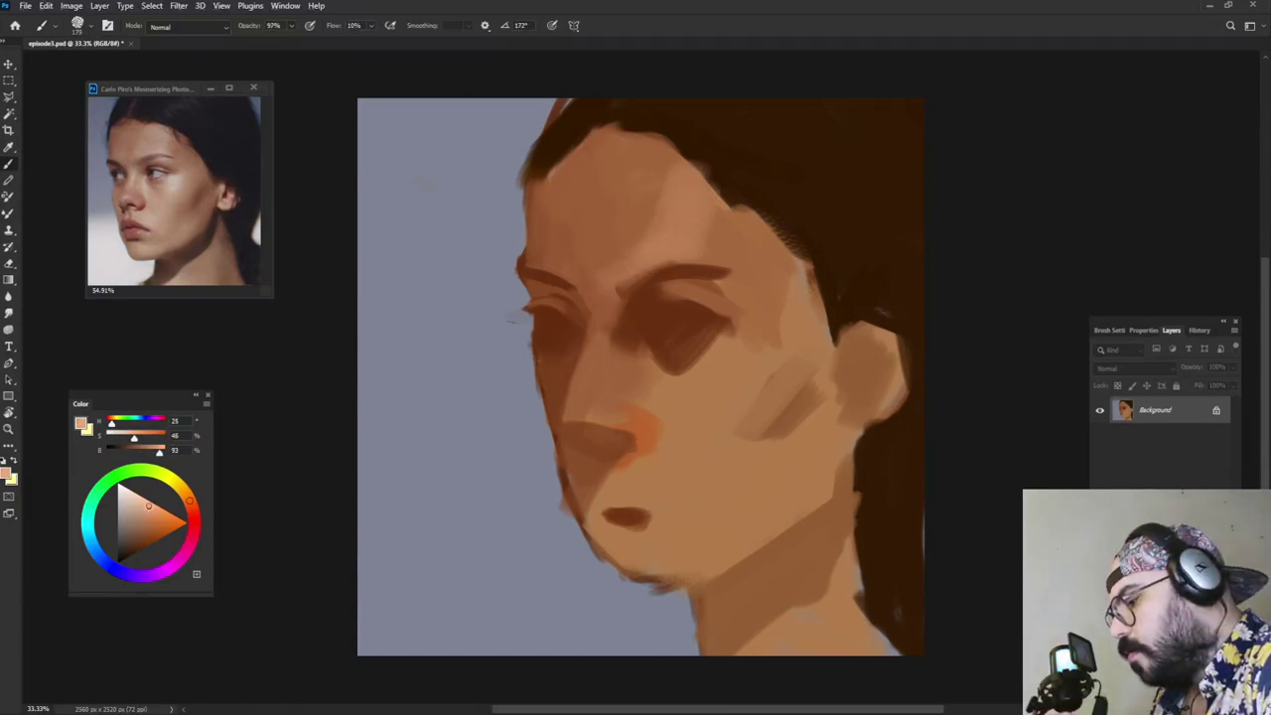
mouse_move(679, 254)
mouse_down()
mouse_move(705, 259)
mouse_move(680, 264)
mouse_up()
alt+click(697, 255)
alt+right_click(708, 278)
alt+click(690, 255)
alt+click(660, 247)
alt+right_click(669, 218)
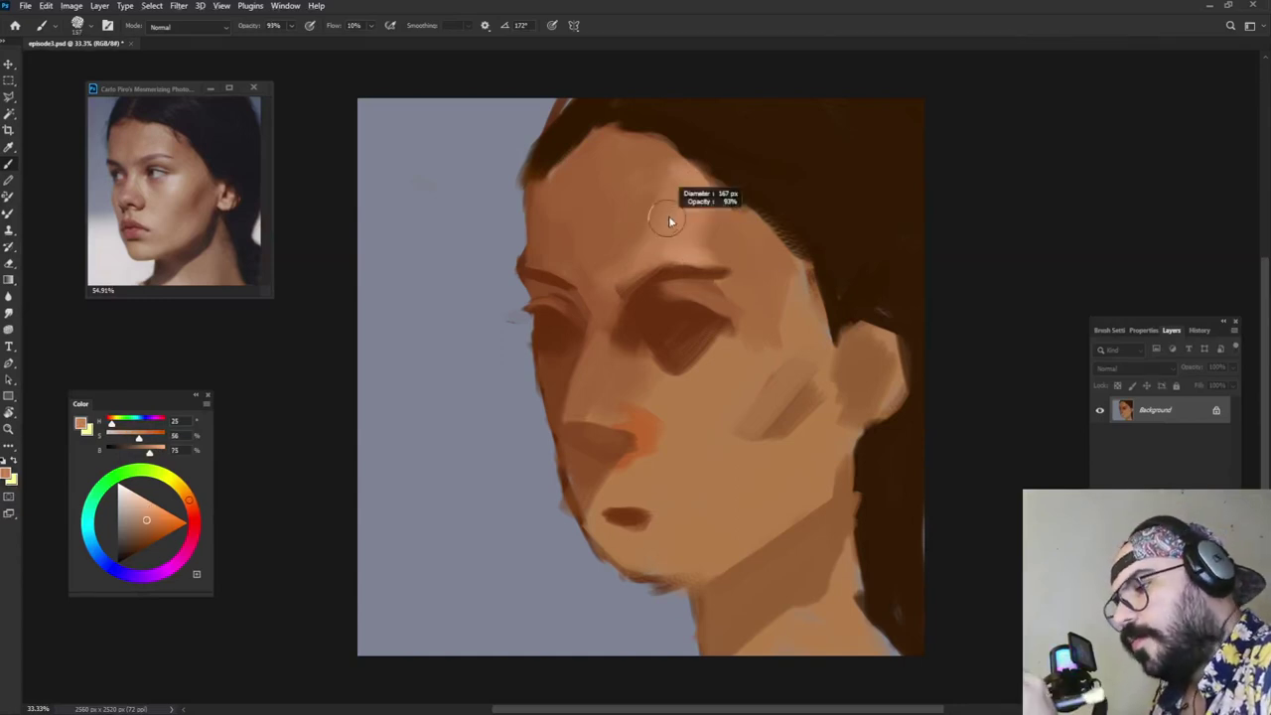
alt+click(624, 264)
alt+click(542, 241)
drag(543, 238, 545, 236)
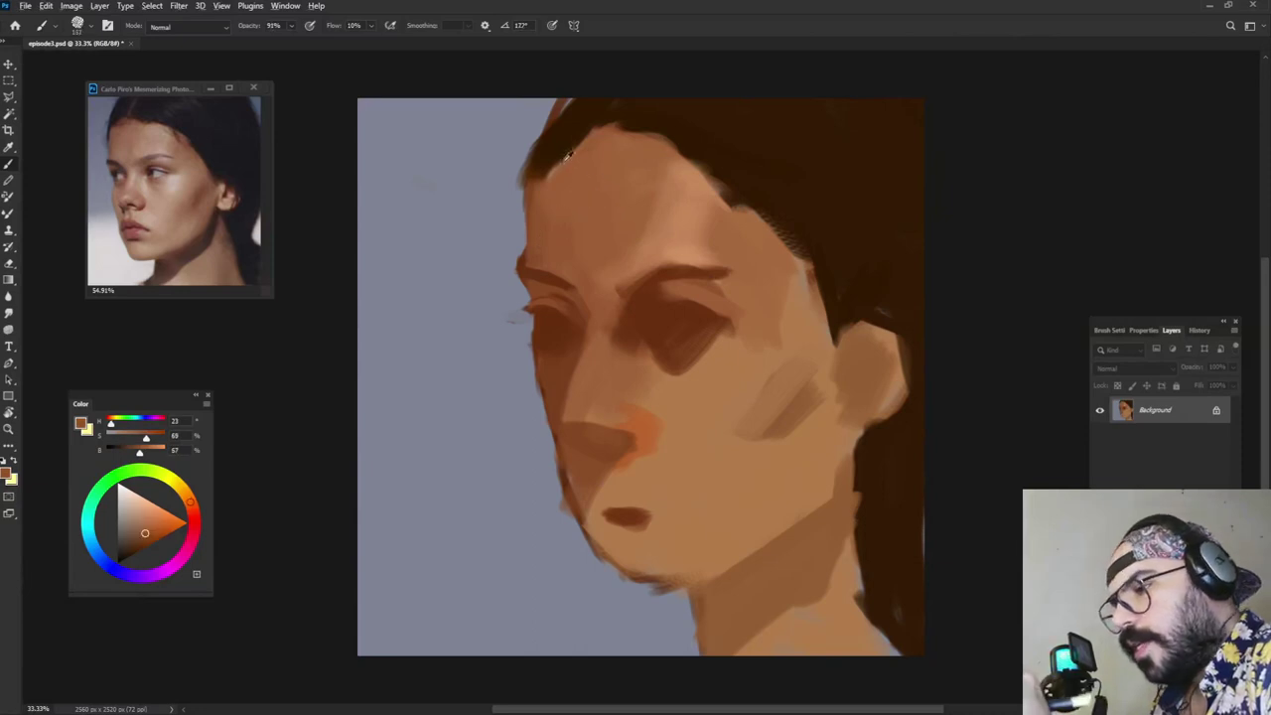
Step: Lower the hairline across the forehead in sampled dark hair brown and trim the hair's far outer contour with background grey-blue
alt+click(556, 153)
mouse_move(546, 170)
mouse_down()
mouse_move(683, 132)
mouse_move(572, 149)
mouse_move(630, 136)
mouse_move(613, 150)
mouse_move(633, 124)
mouse_move(700, 124)
mouse_move(702, 137)
mouse_move(609, 147)
mouse_move(657, 146)
mouse_move(702, 181)
mouse_up()
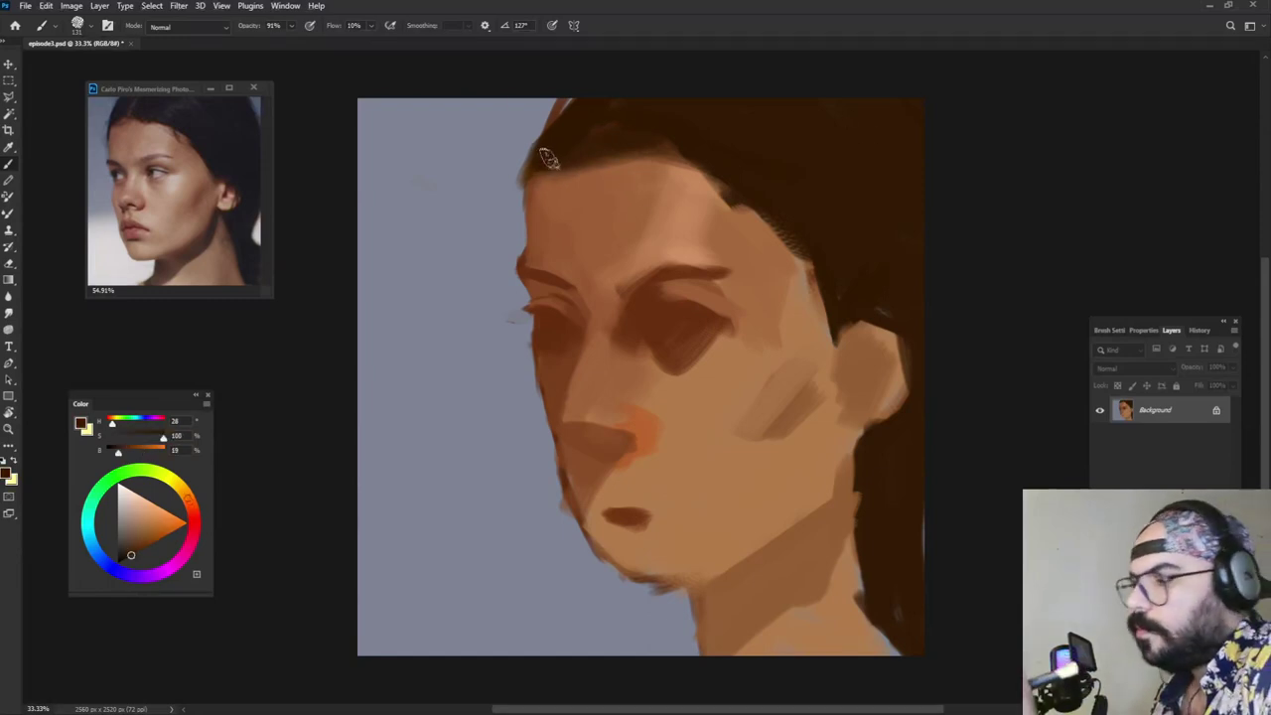
mouse_move(549, 159)
mouse_down()
mouse_move(575, 92)
mouse_move(532, 147)
mouse_move(520, 206)
mouse_move(516, 172)
mouse_move(549, 100)
mouse_up()
alt+click(511, 207)
drag(522, 182, 552, 101)
alt+click(589, 139)
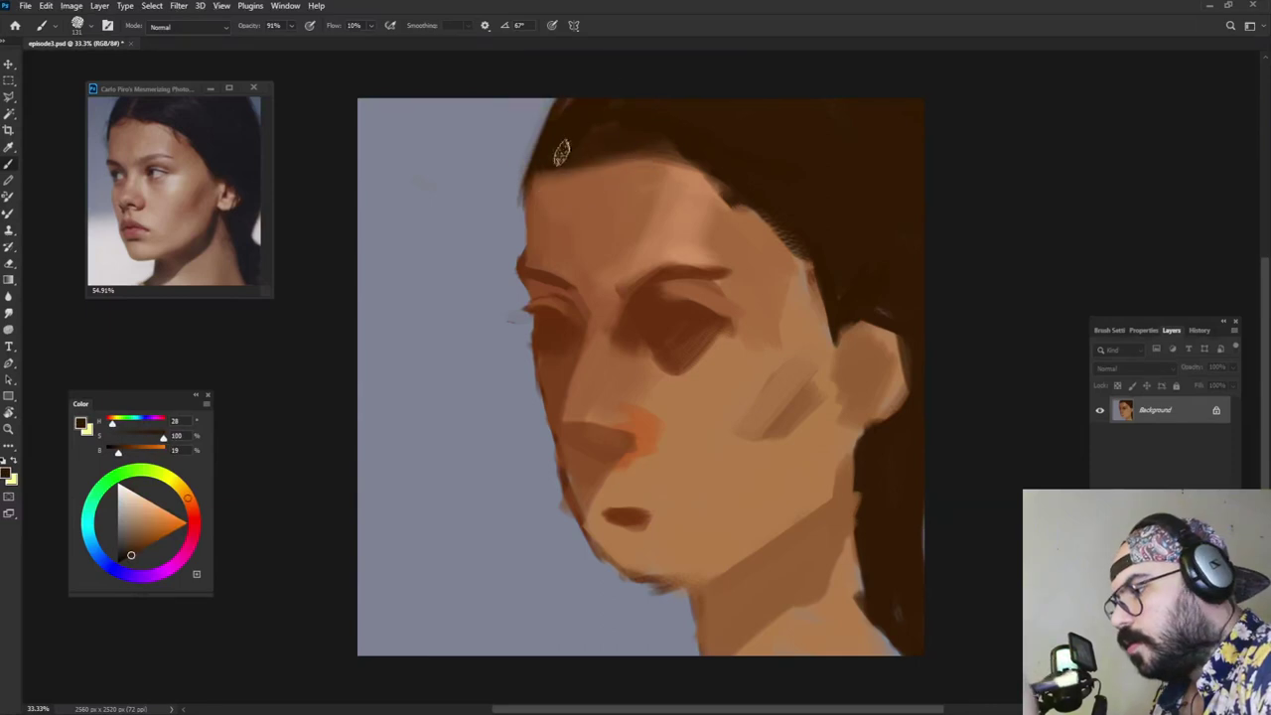
drag(551, 157, 528, 195)
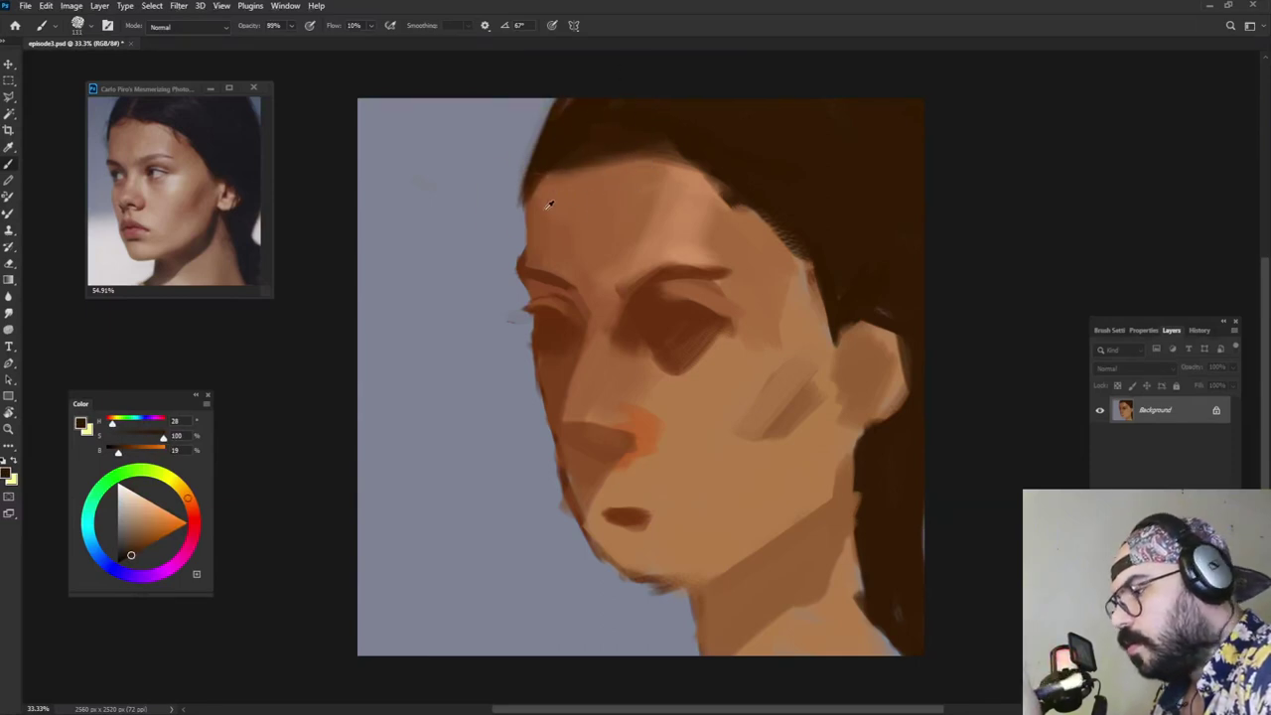
Step: Paint a hair parting in sampled skin brown upward from the far hairline and narrow it with the dark hair colour
alt+click(541, 207)
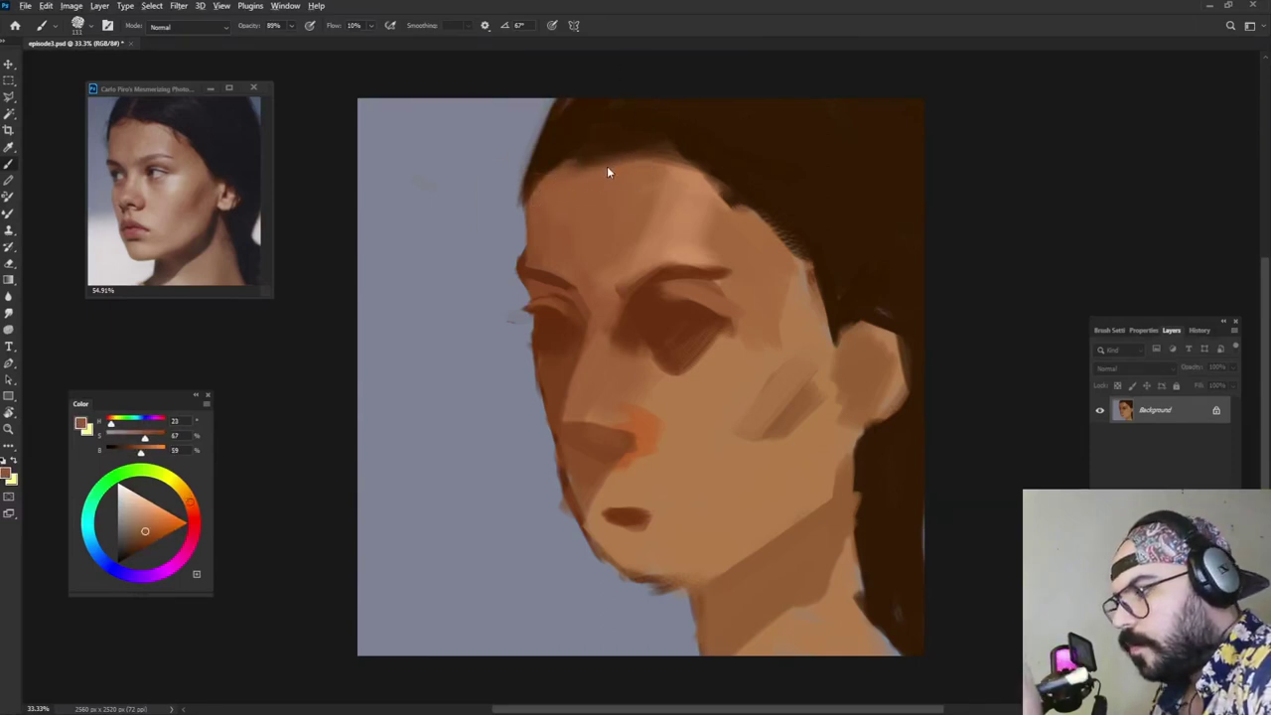
mouse_move(579, 178)
mouse_down()
mouse_move(613, 97)
mouse_move(590, 157)
mouse_up()
alt+click(616, 134)
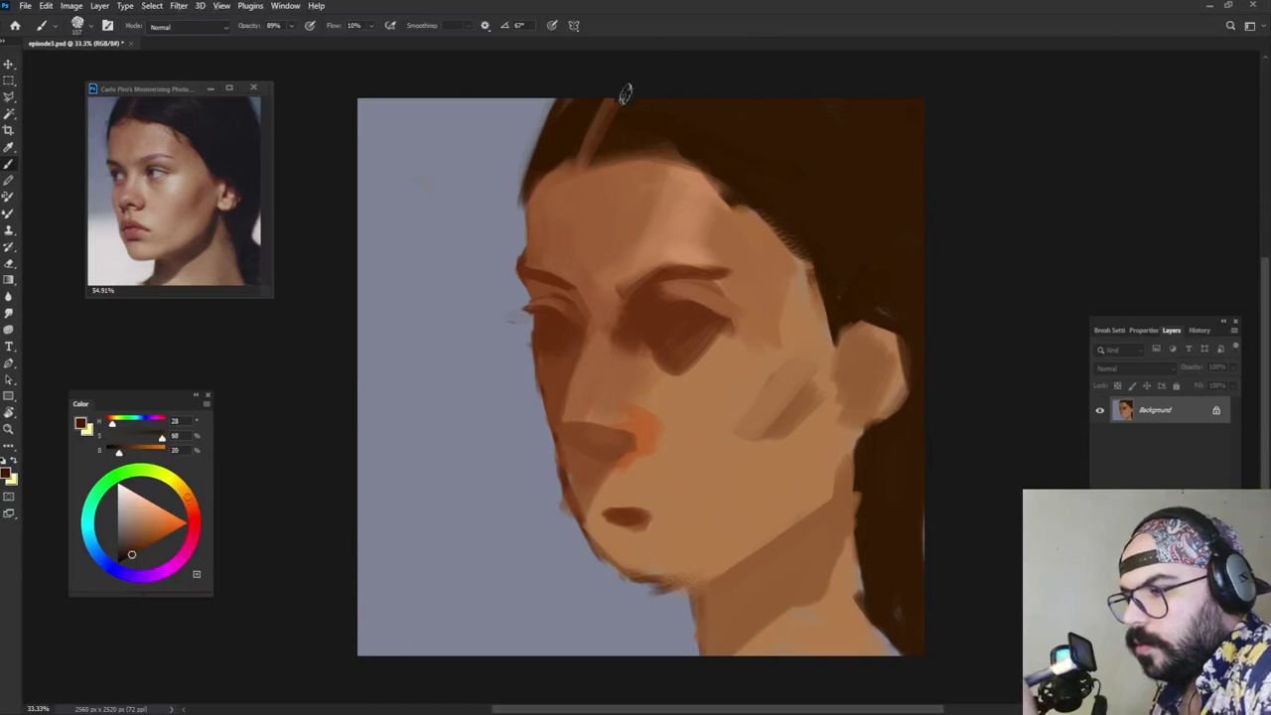
drag(602, 96, 590, 141)
Step: Paint deep red (hue 0, saturation 100, brightness 35) across the underside of the nose
alt+click(583, 226)
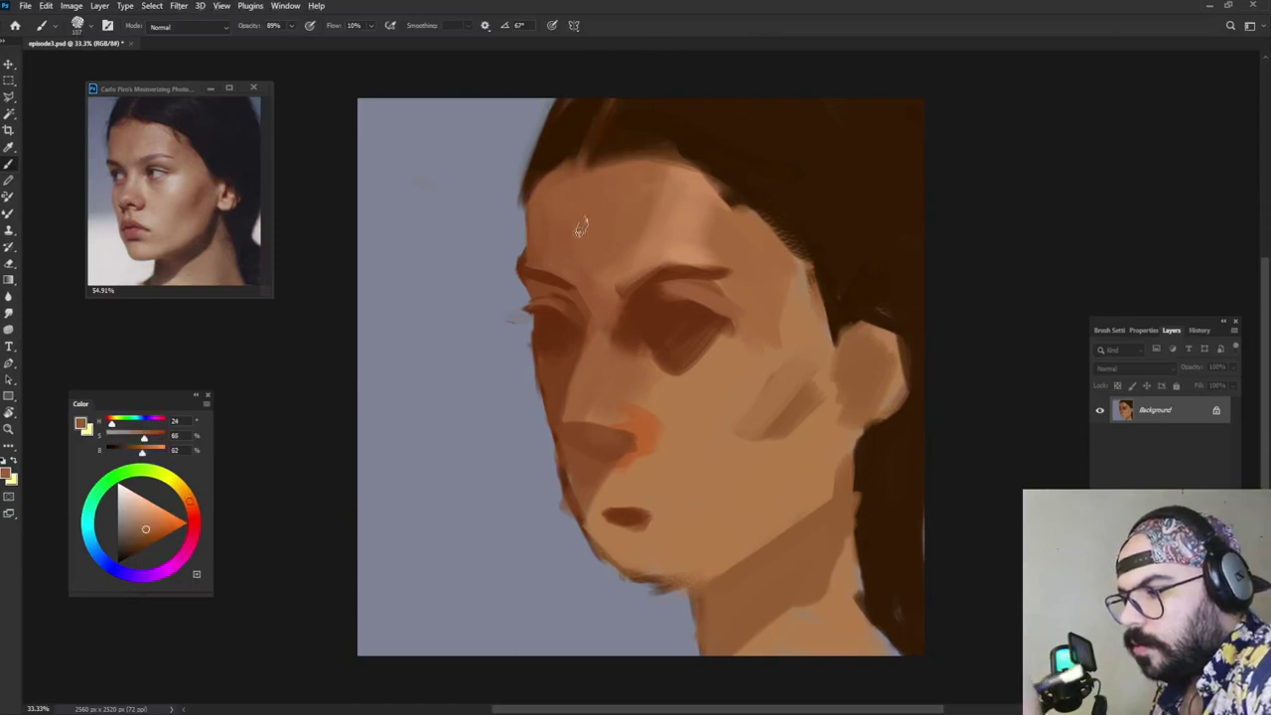
right_click(611, 259)
drag(623, 207, 633, 212)
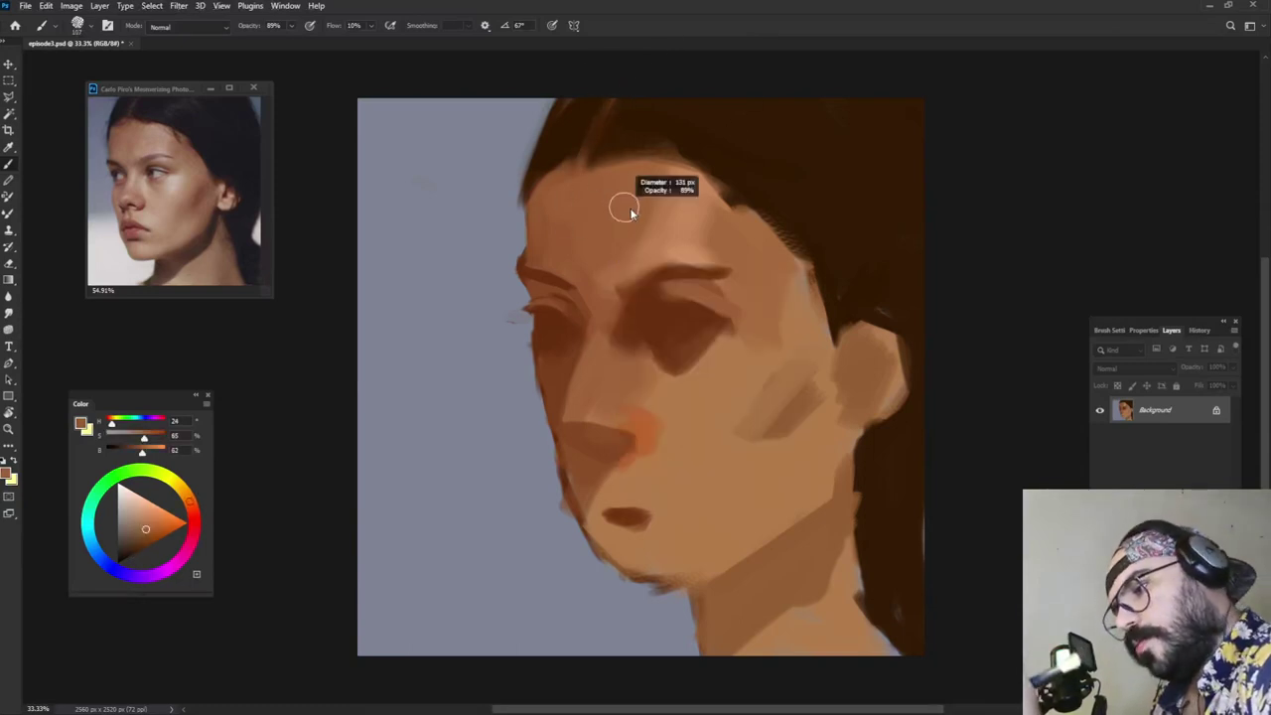
alt+click(553, 332)
click(194, 523)
click(142, 549)
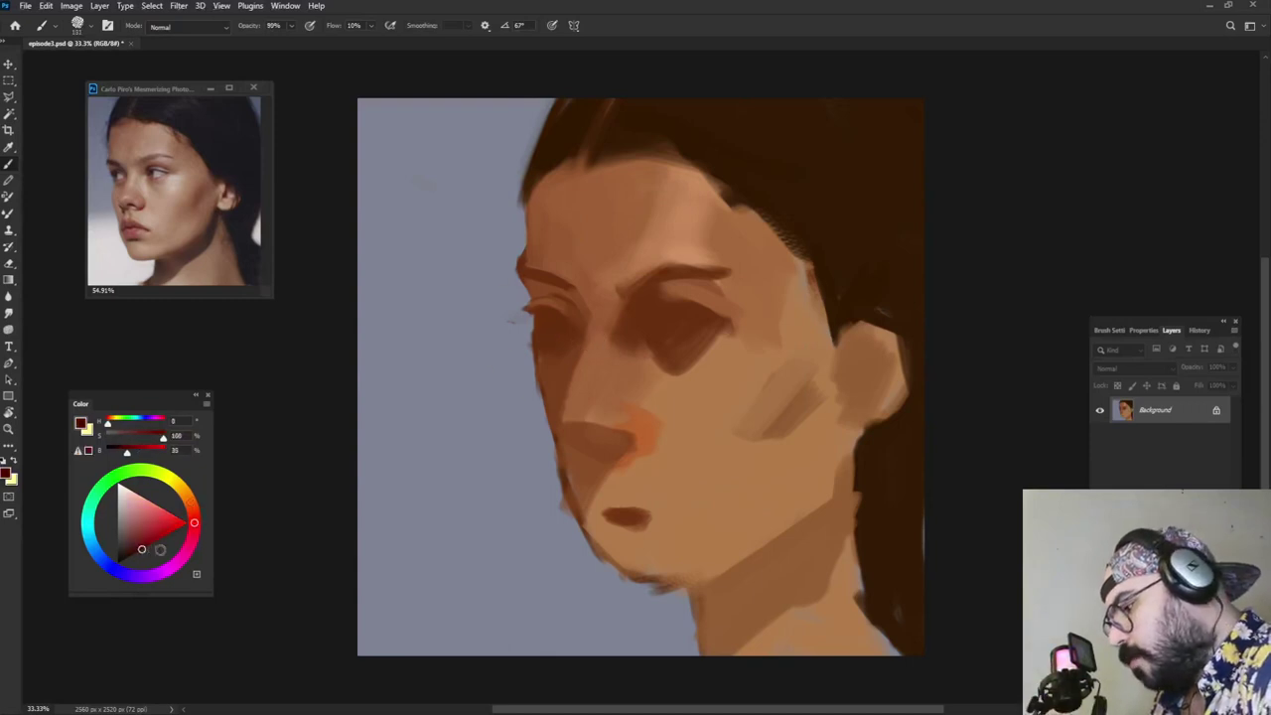
mouse_move(576, 417)
mouse_down()
mouse_move(589, 406)
mouse_move(603, 444)
mouse_move(629, 431)
mouse_up()
Step: Warm the lower part of the far eye socket with saturated red-orange based on hue 16, saturation 97, brightness 72
alt+click(579, 420)
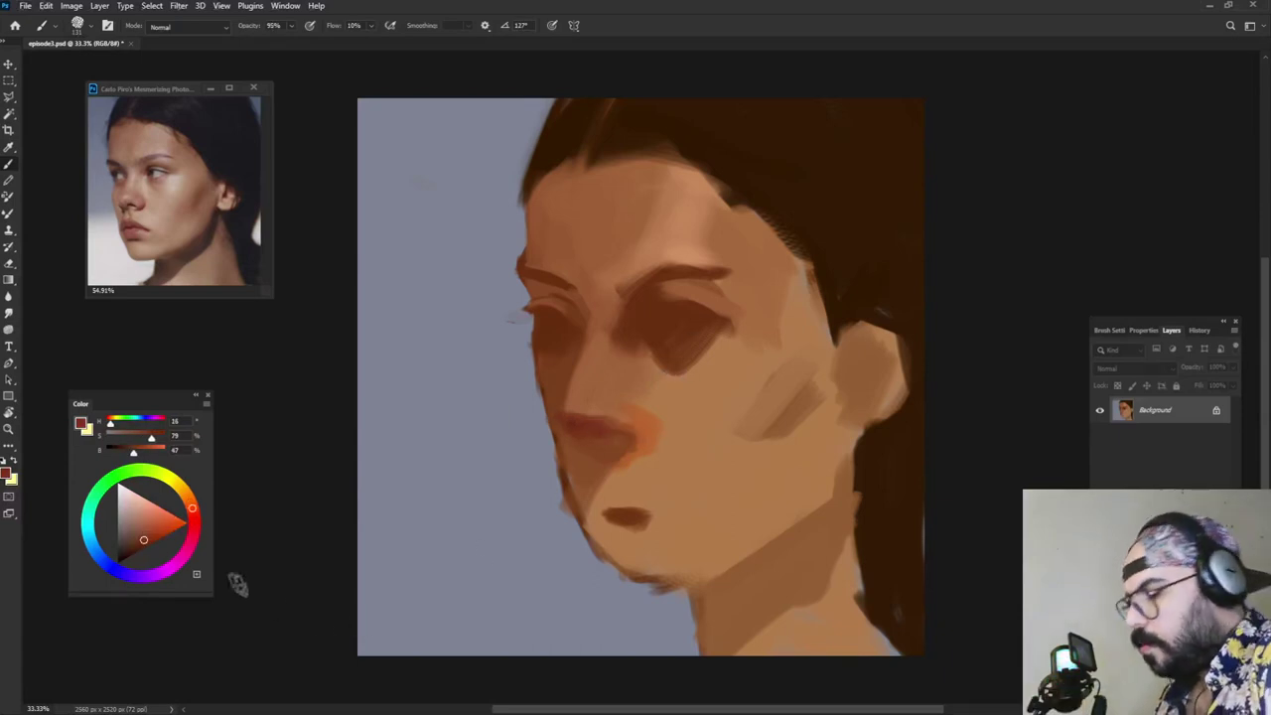
click(165, 533)
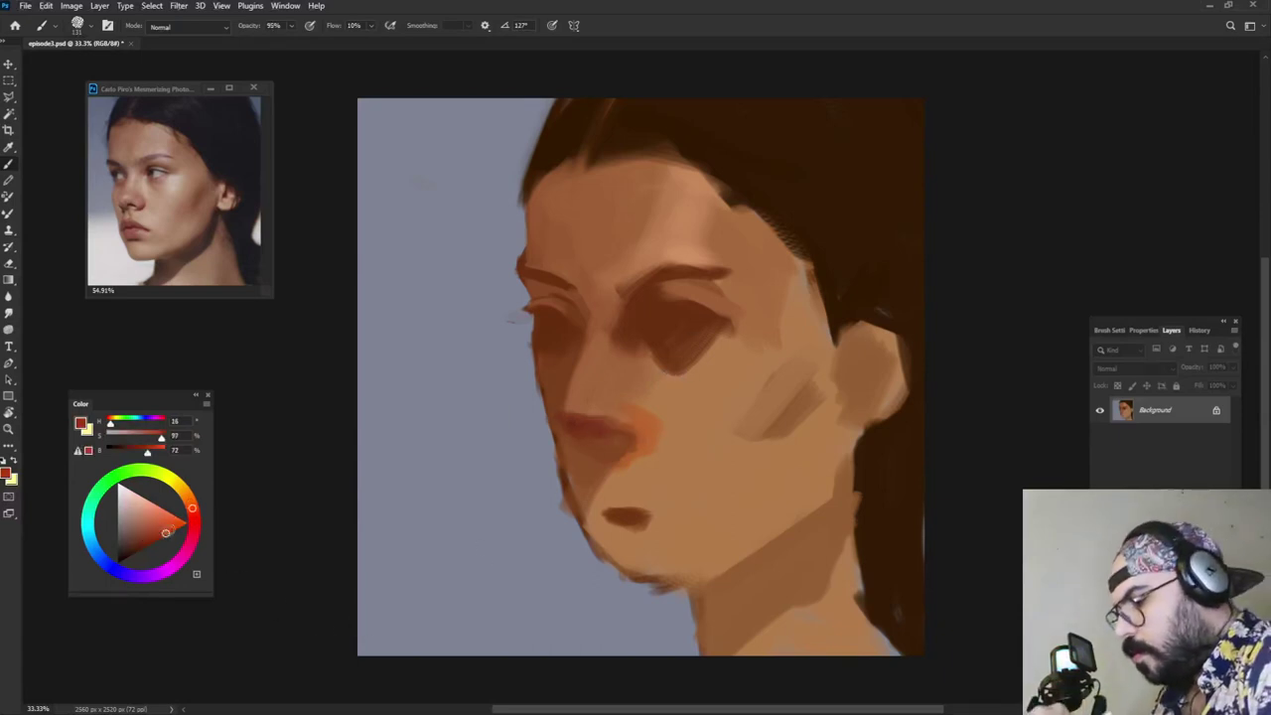
alt+click(567, 341)
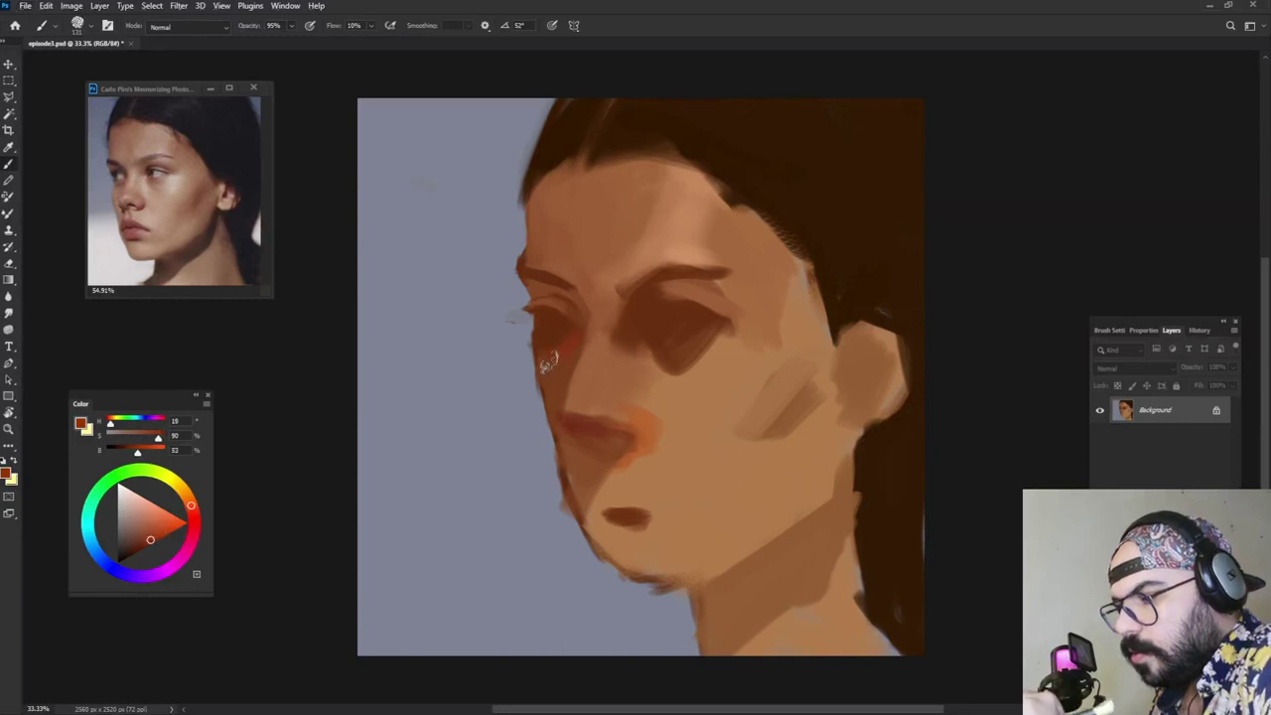
drag(549, 363, 562, 364)
Step: Warm the near eye socket with reddish brown and rework its lower edge and upper lid using sampled skin tones
alt+right_click(685, 357)
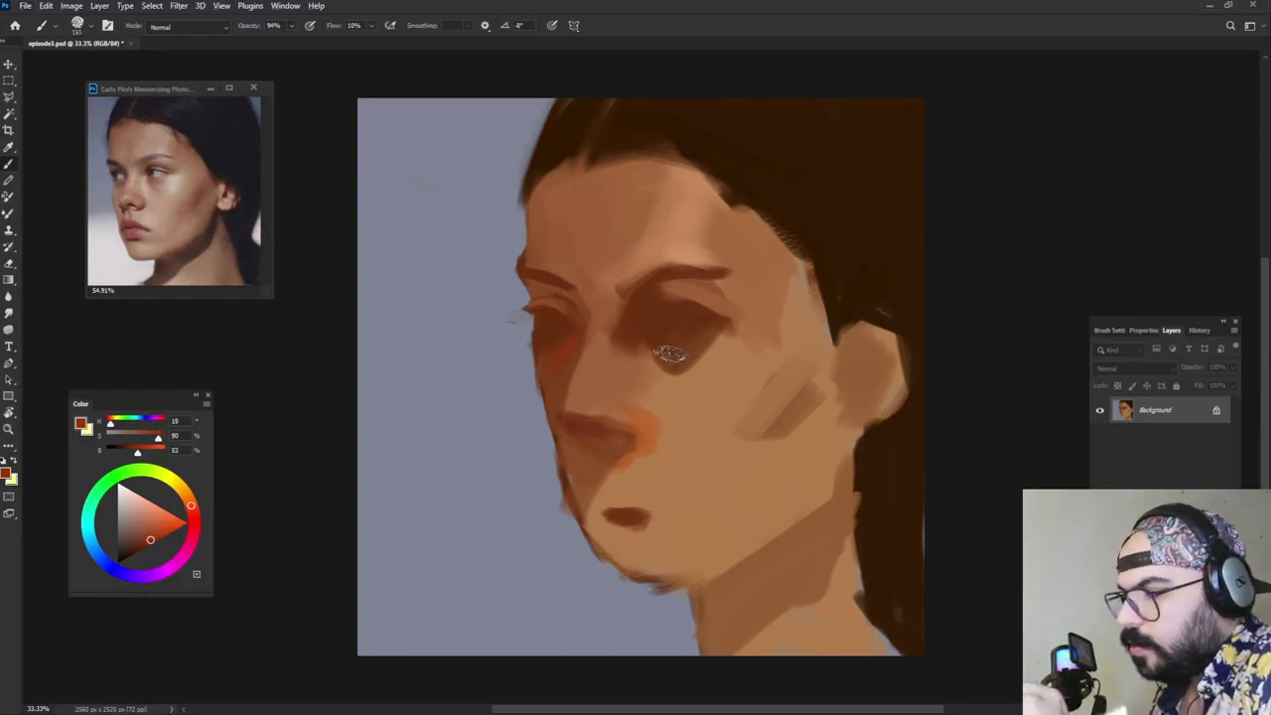
mouse_move(672, 353)
mouse_down()
mouse_move(677, 325)
mouse_move(681, 358)
mouse_move(710, 365)
mouse_up()
alt+click(666, 314)
alt+click(685, 294)
alt+right_click(683, 295)
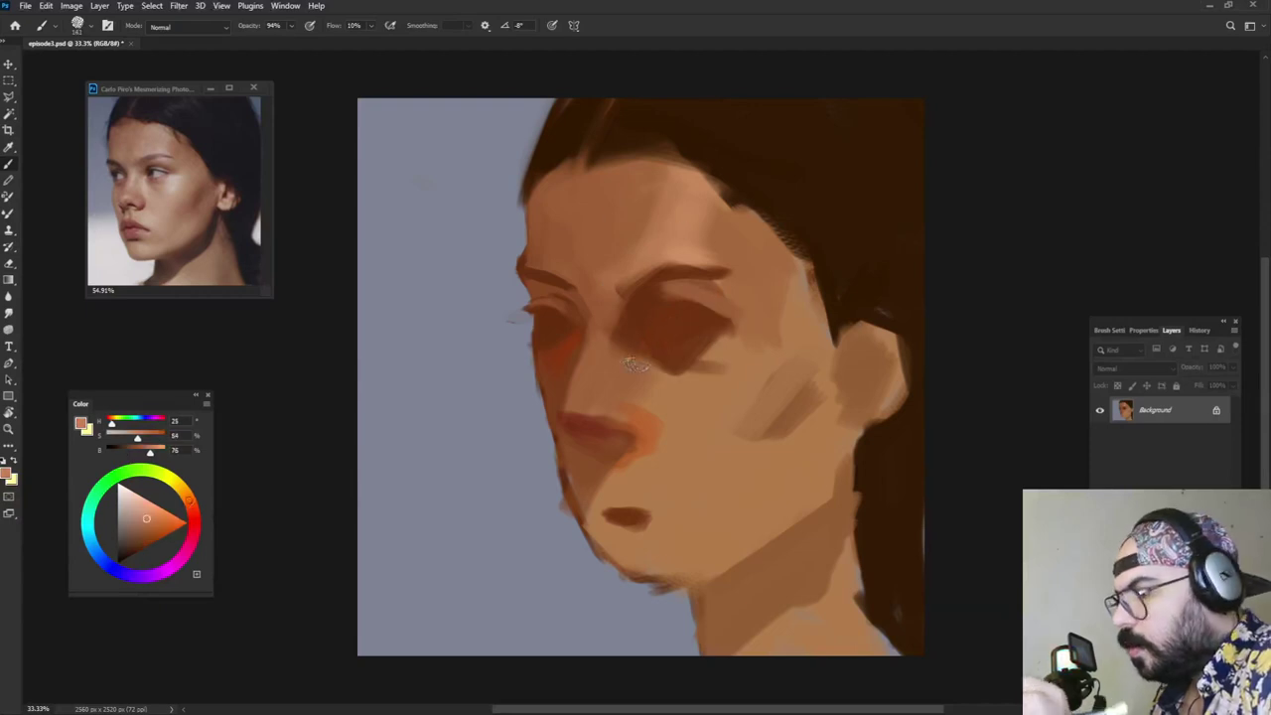
mouse_move(695, 303)
mouse_down()
mouse_move(628, 299)
mouse_move(683, 281)
mouse_move(717, 288)
mouse_up()
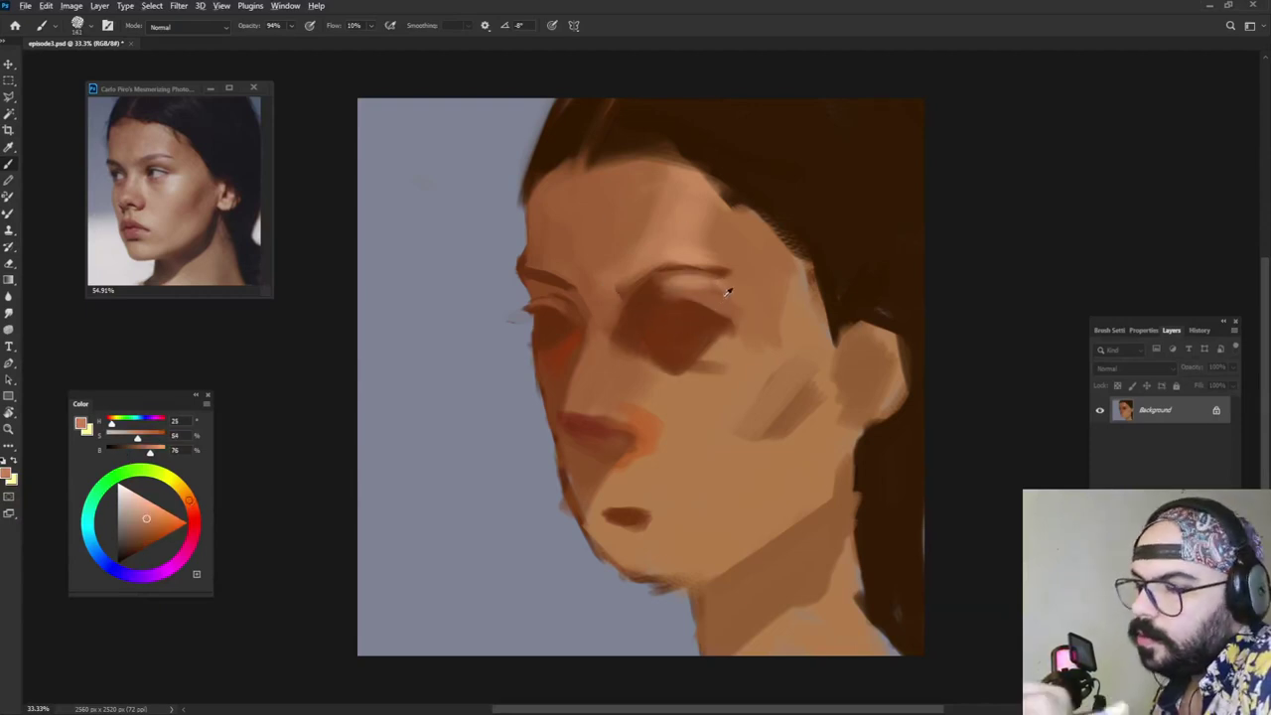
alt+right_click(683, 359)
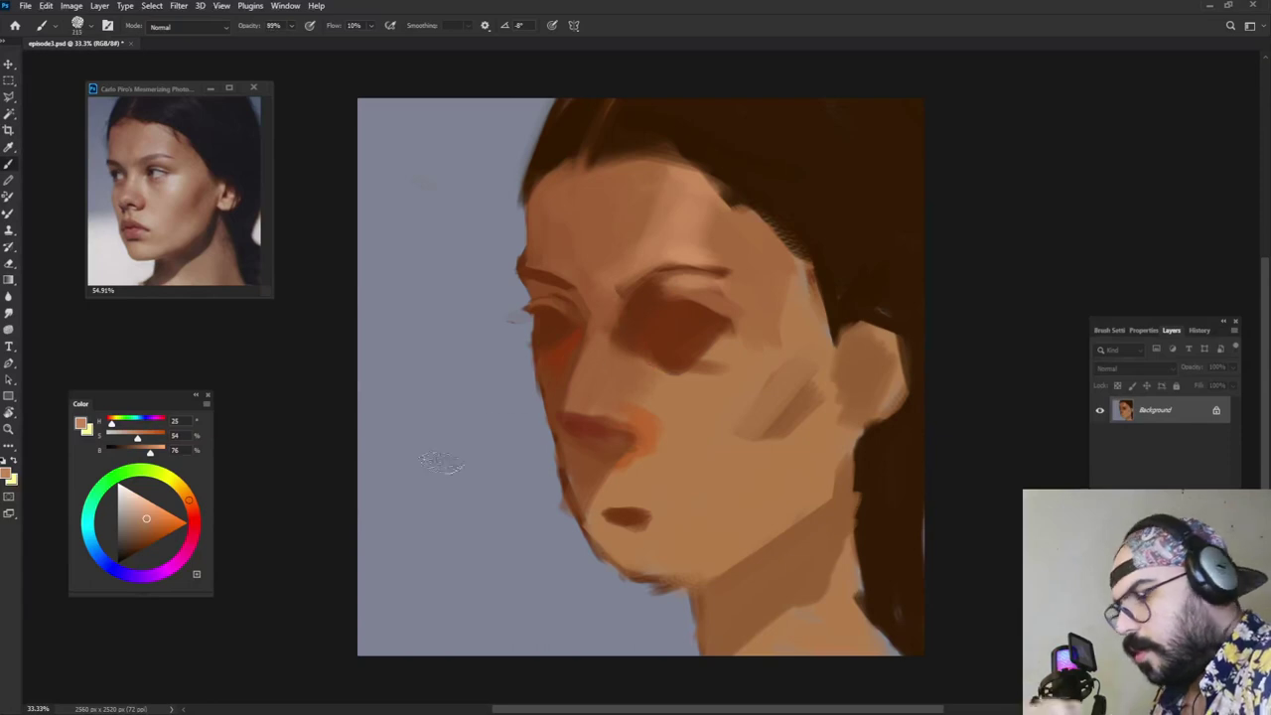
Step: Dab a light peach highlight (hue 25, saturation 48, brightness 100) at the near eye's inner corner with 87% brush opacity
drag(146, 518, 154, 498)
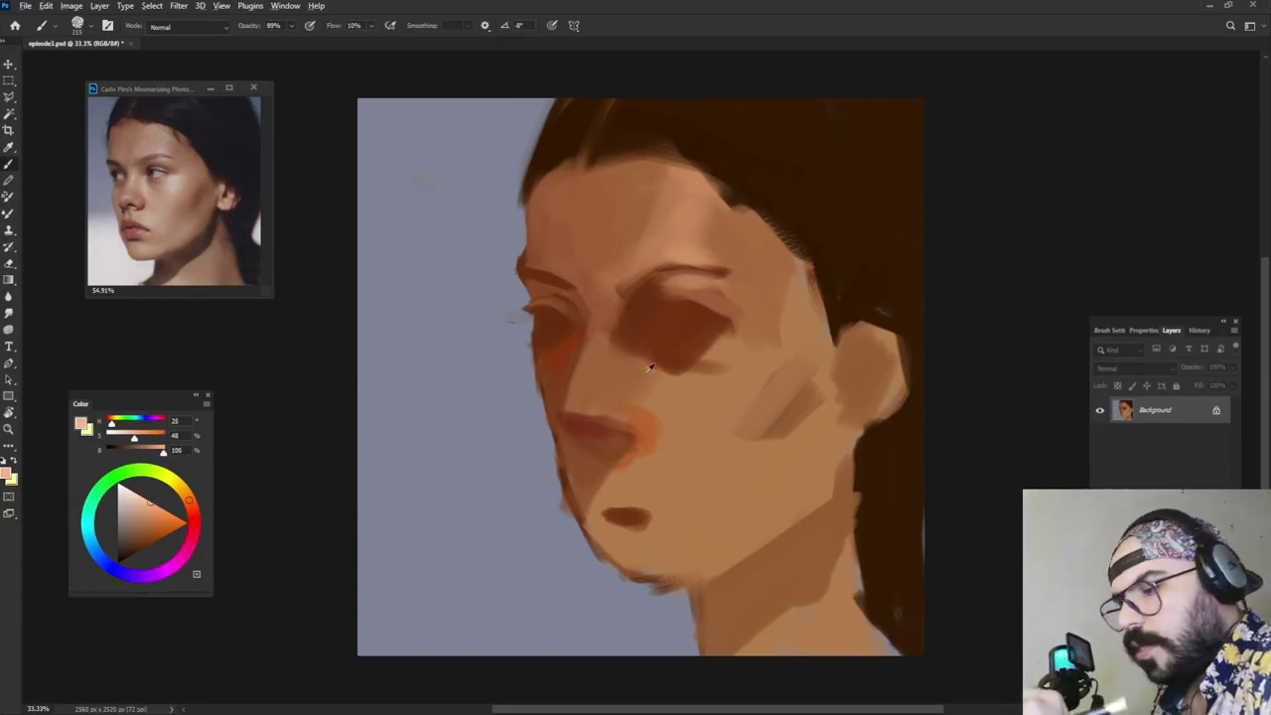
key(8)
key(7)
right_click(632, 325)
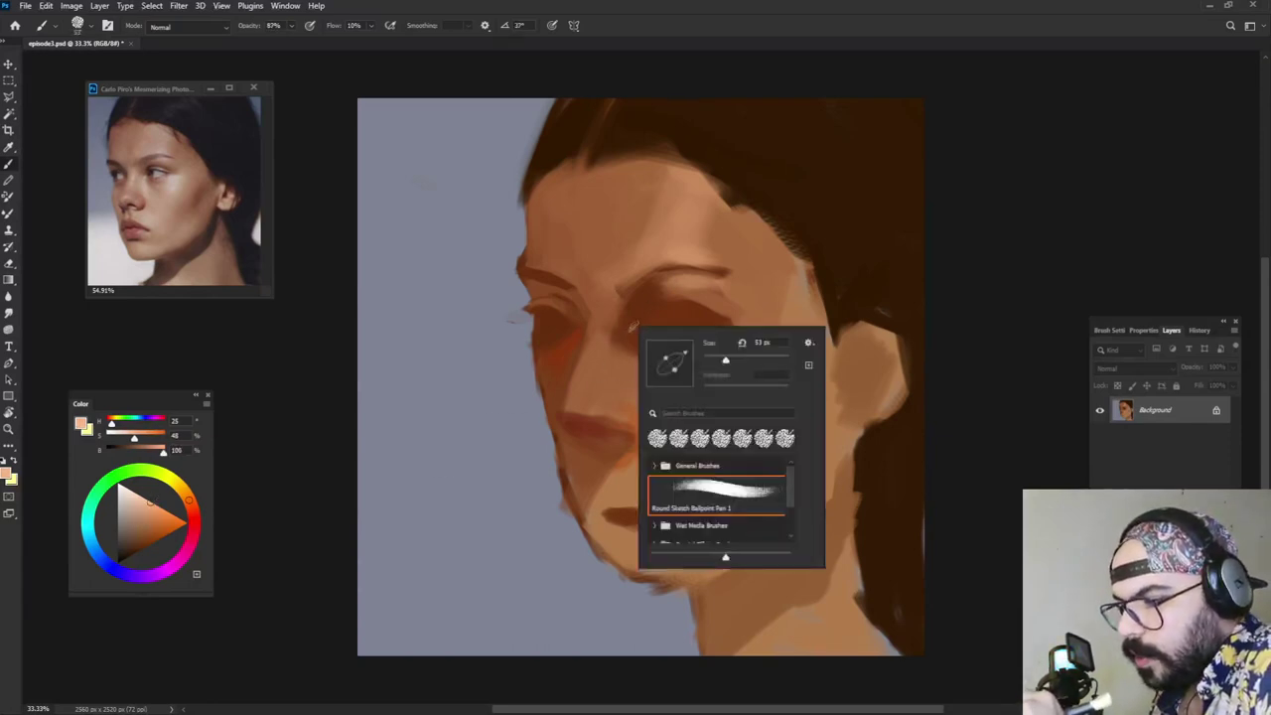
click(632, 326)
alt+click(629, 331)
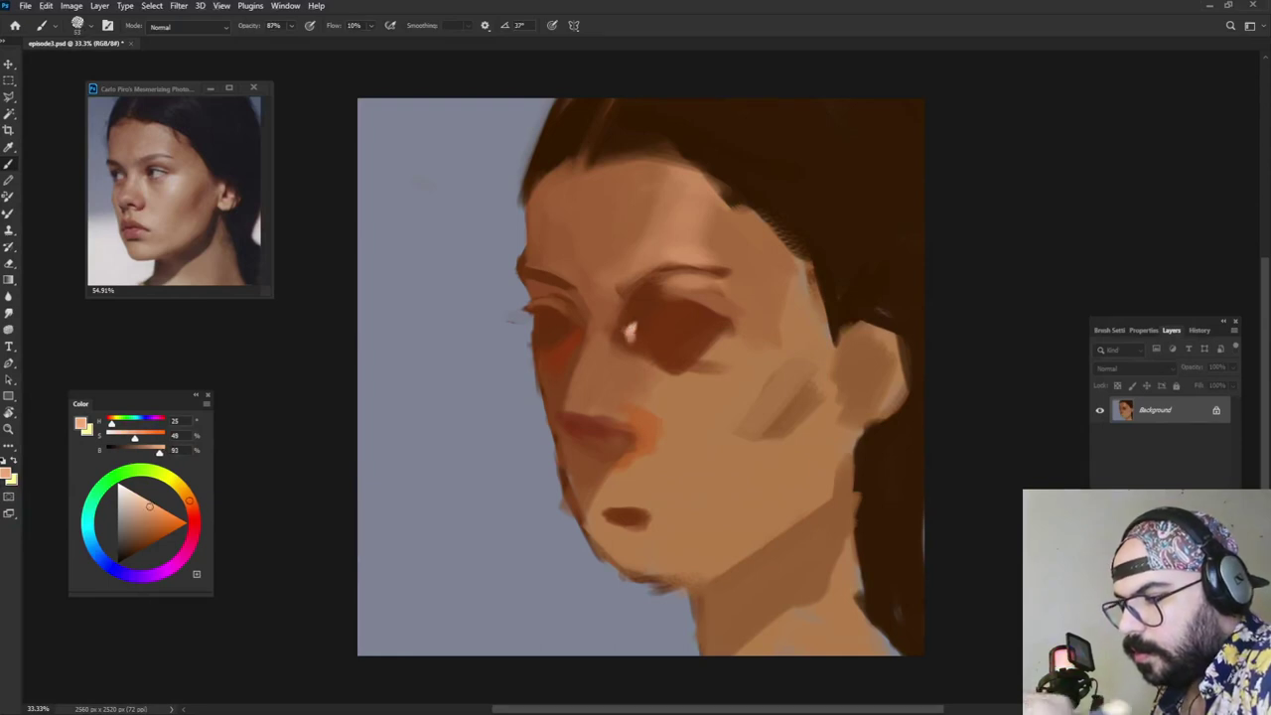
drag(638, 336, 599, 321)
alt+click(634, 330)
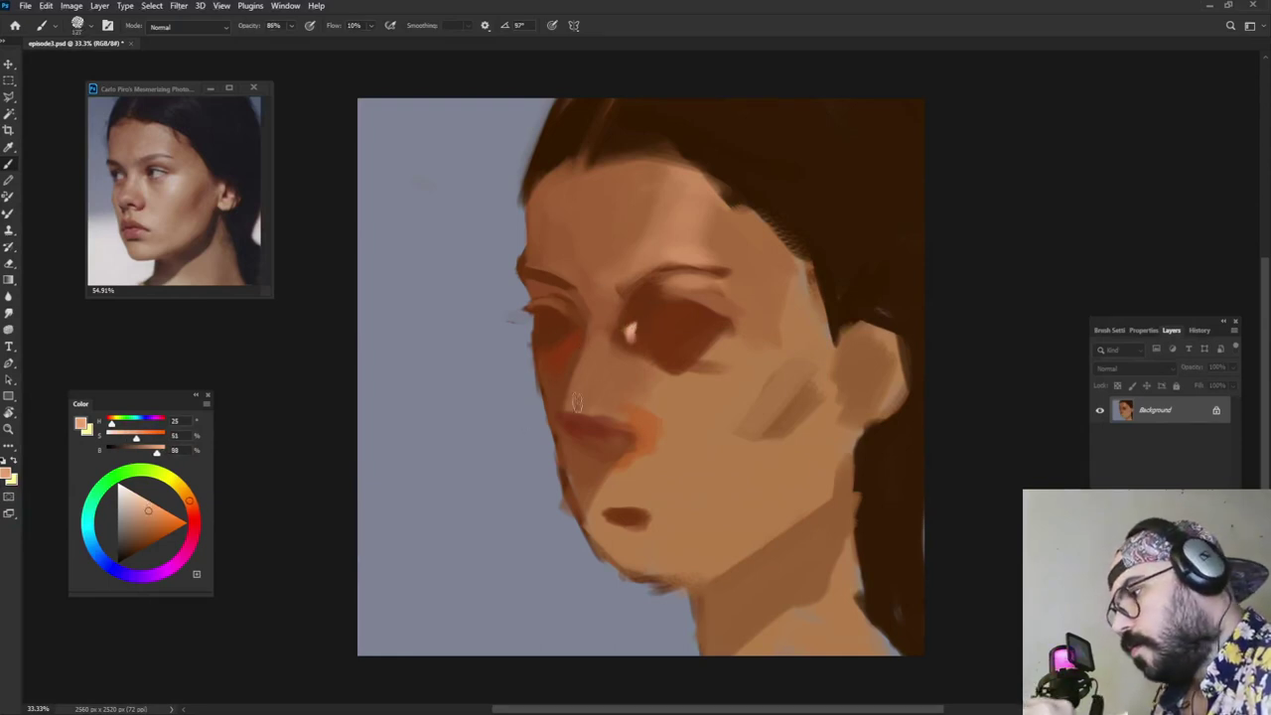
Step: Paint a narrow pale highlight down the nose bridge and trim its edge with sampled skin brown, undoing the first stroke
mouse_move(596, 374)
mouse_down()
mouse_move(591, 350)
mouse_move(613, 338)
mouse_move(593, 377)
mouse_up()
key(ctrl+z)
click(139, 495)
right_click(597, 368)
alt+click(600, 342)
alt+click(609, 336)
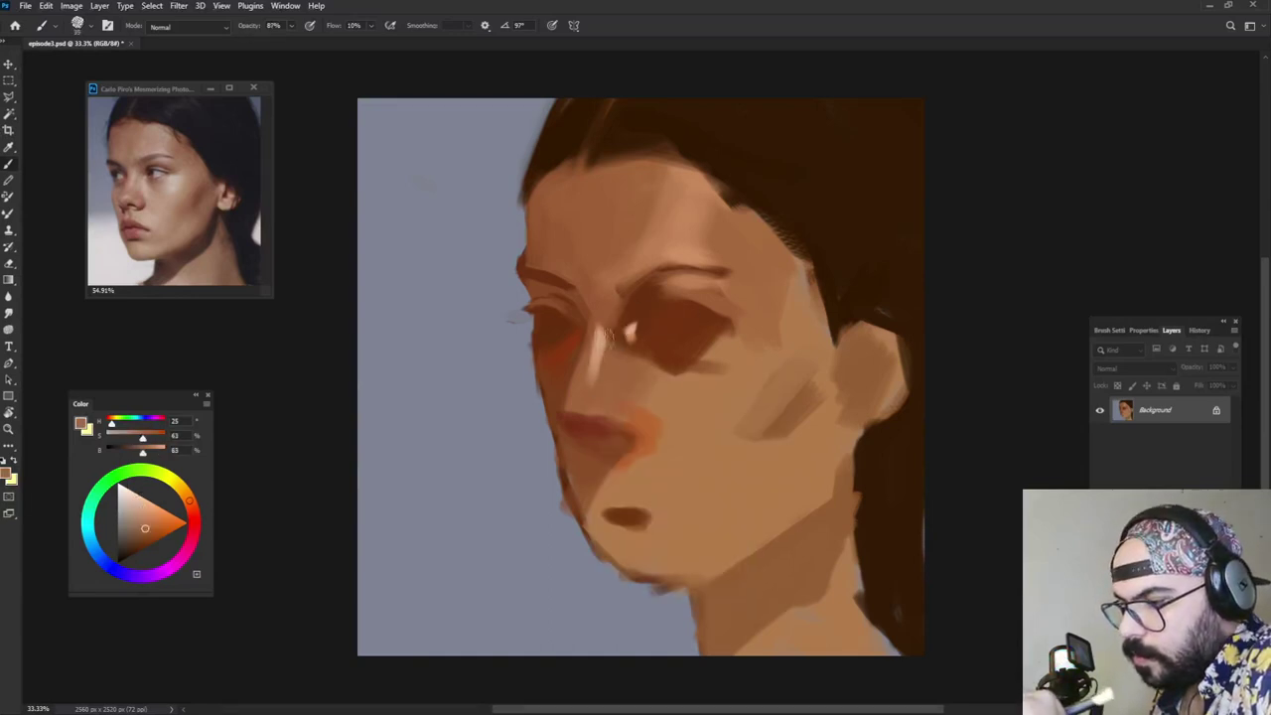
Step: Add a light highlight on the nose tip at 89% opacity and soften the underside with sampled brown (hue 25, saturation 63, brightness 63)
alt+click(602, 336)
key(8)
key(9)
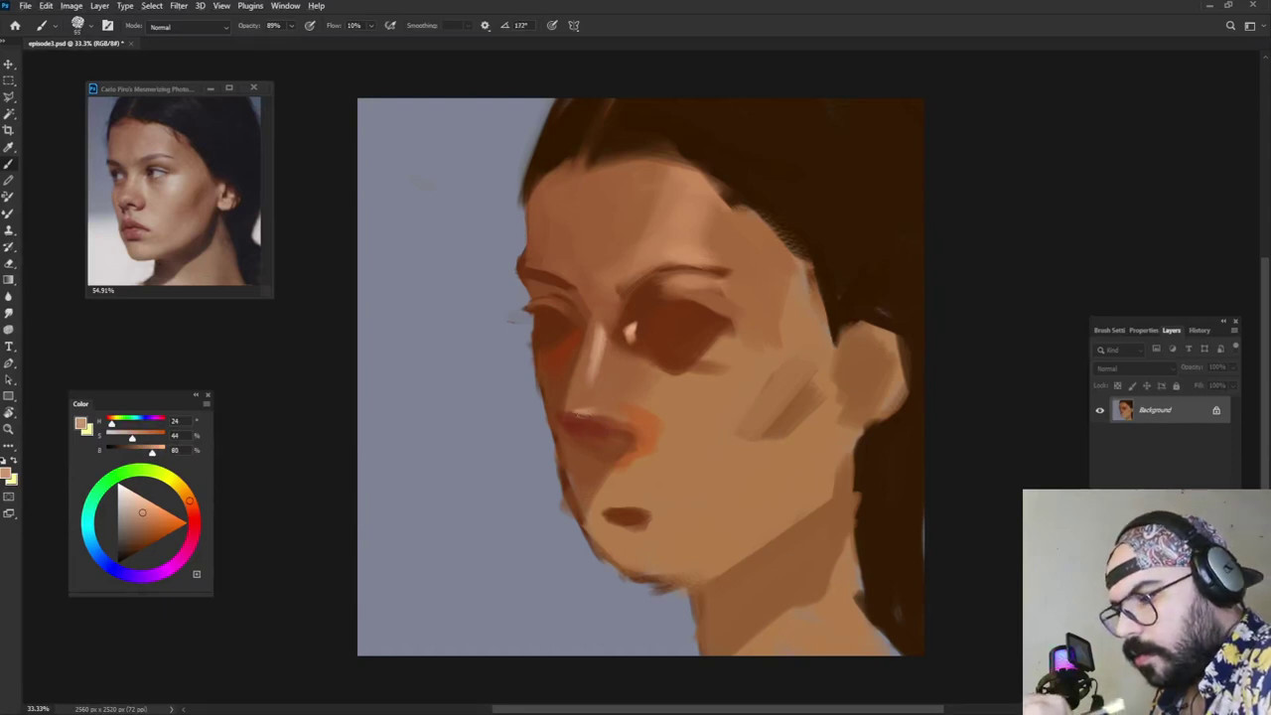
alt+click(569, 427)
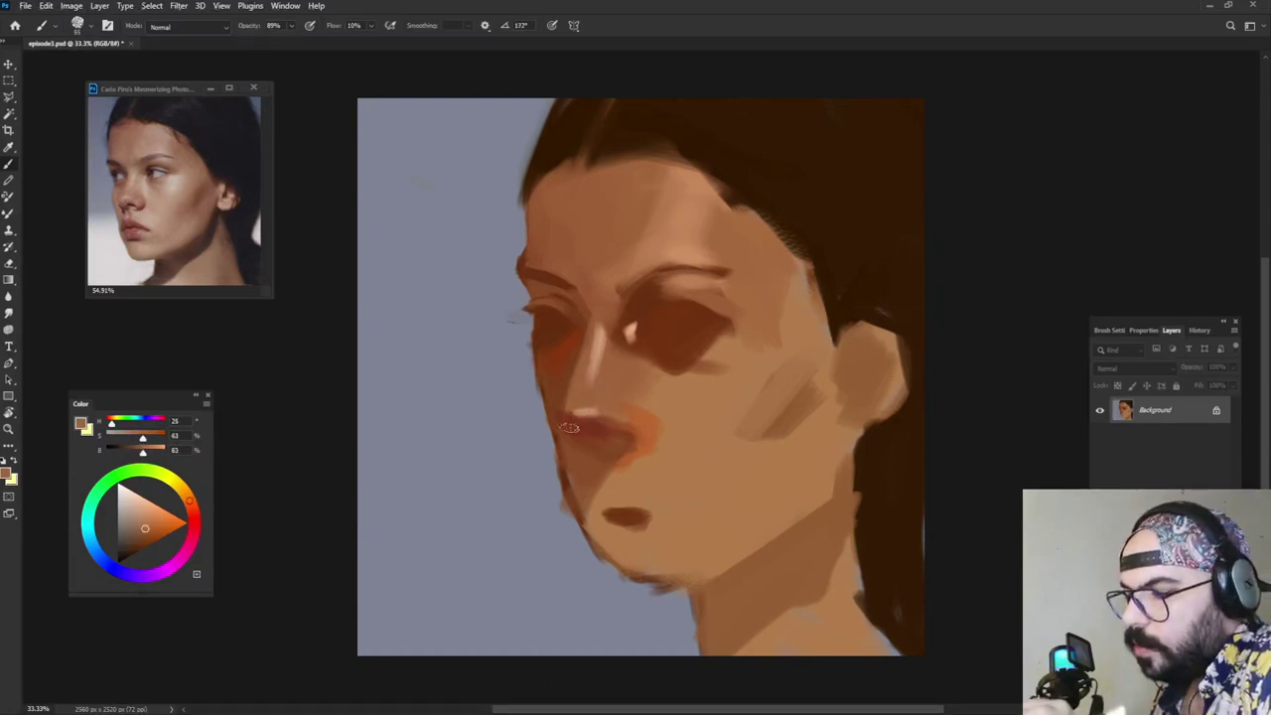
drag(572, 425, 602, 419)
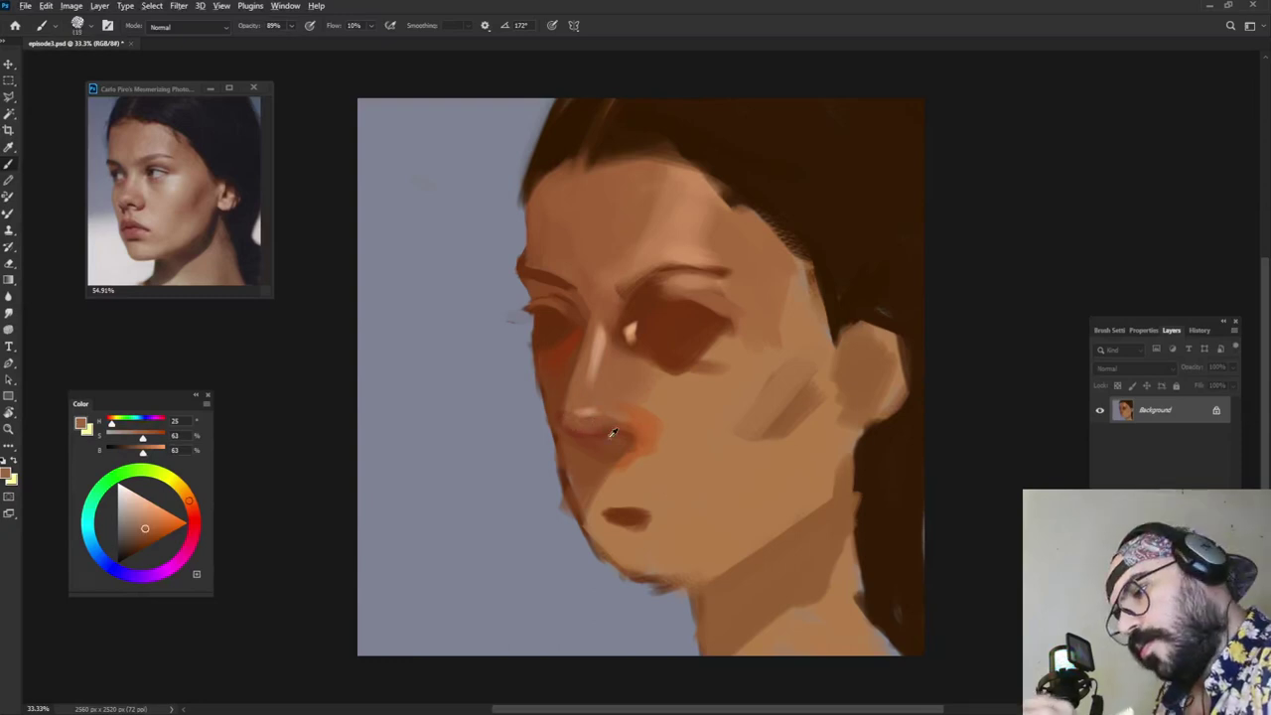
Step: Redden the nose's lower part toward the nostril wing with hue 17, saturation 100, brightness 62, and blend using sampled reds
alt+click(600, 431)
click(160, 536)
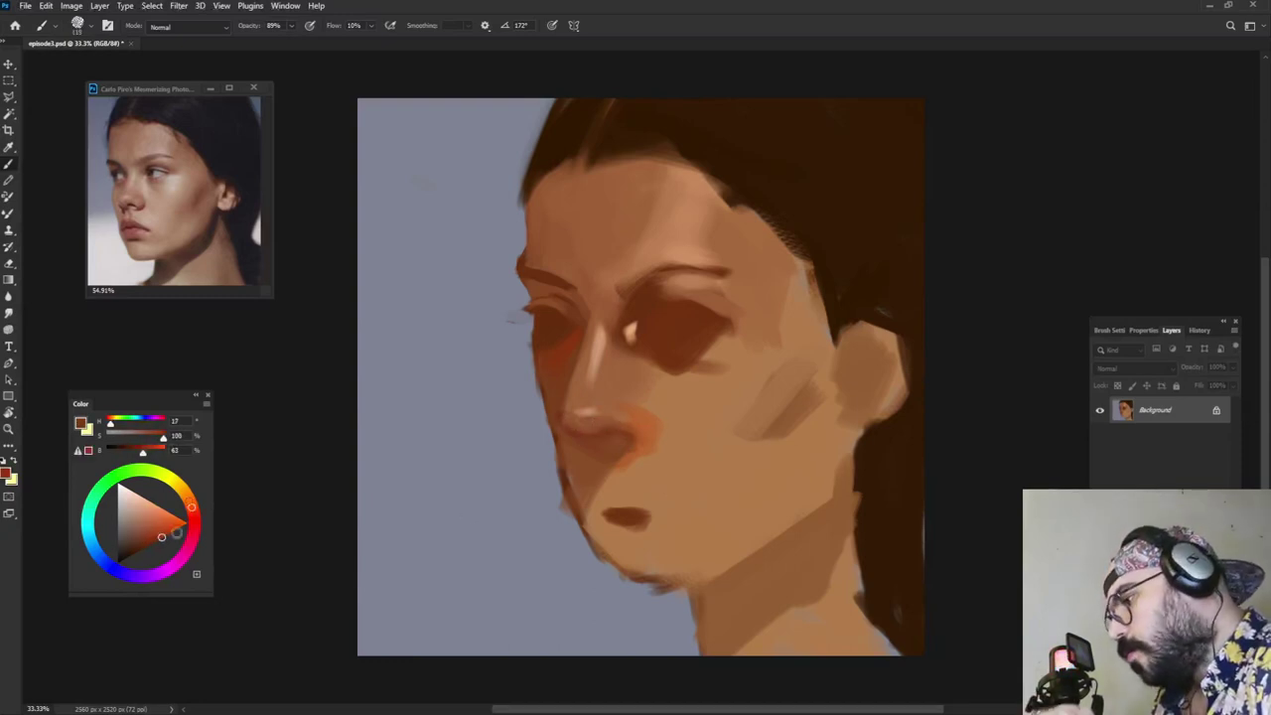
mouse_move(576, 427)
mouse_down()
mouse_move(619, 429)
mouse_move(588, 426)
mouse_move(610, 420)
mouse_move(611, 448)
mouse_move(612, 415)
mouse_move(607, 445)
mouse_move(661, 389)
mouse_up()
alt+click(591, 425)
alt+click(610, 425)
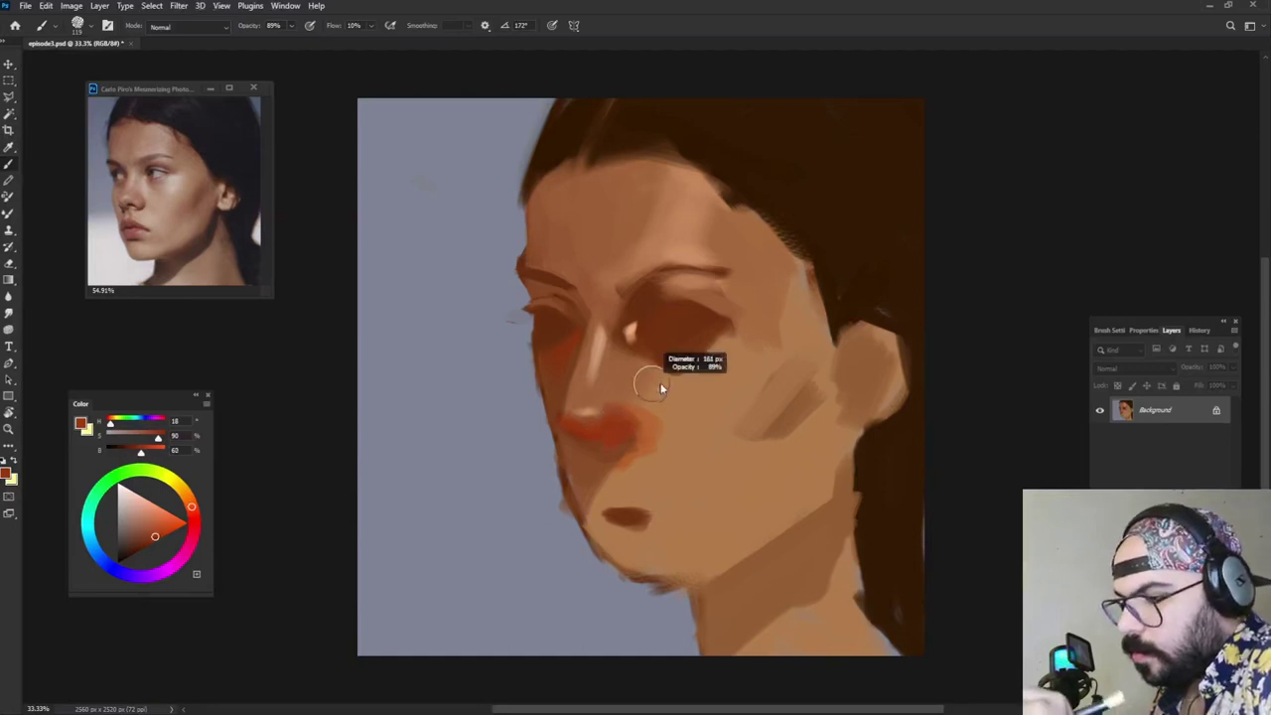
alt+click(607, 406)
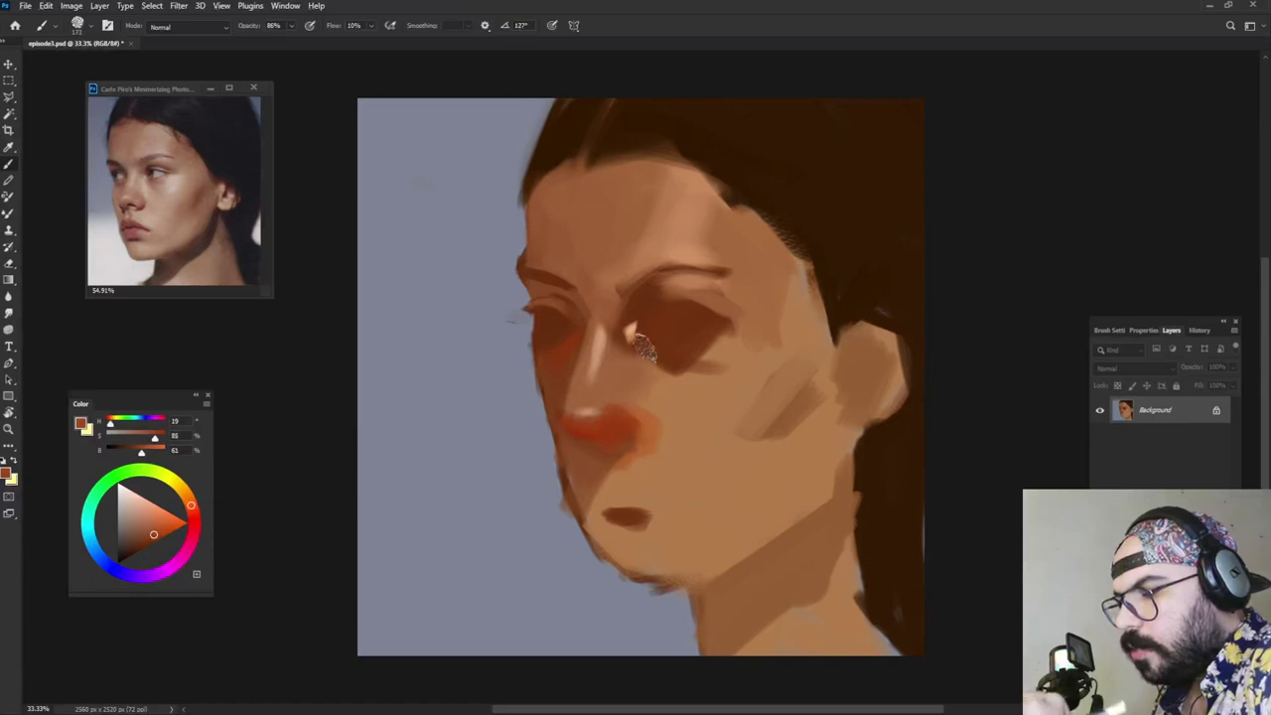
Step: Soften the nose bridge highlight and extend it up toward the brow with sampled skin tones
alt+click(622, 342)
drag(622, 355, 600, 326)
alt+click(612, 350)
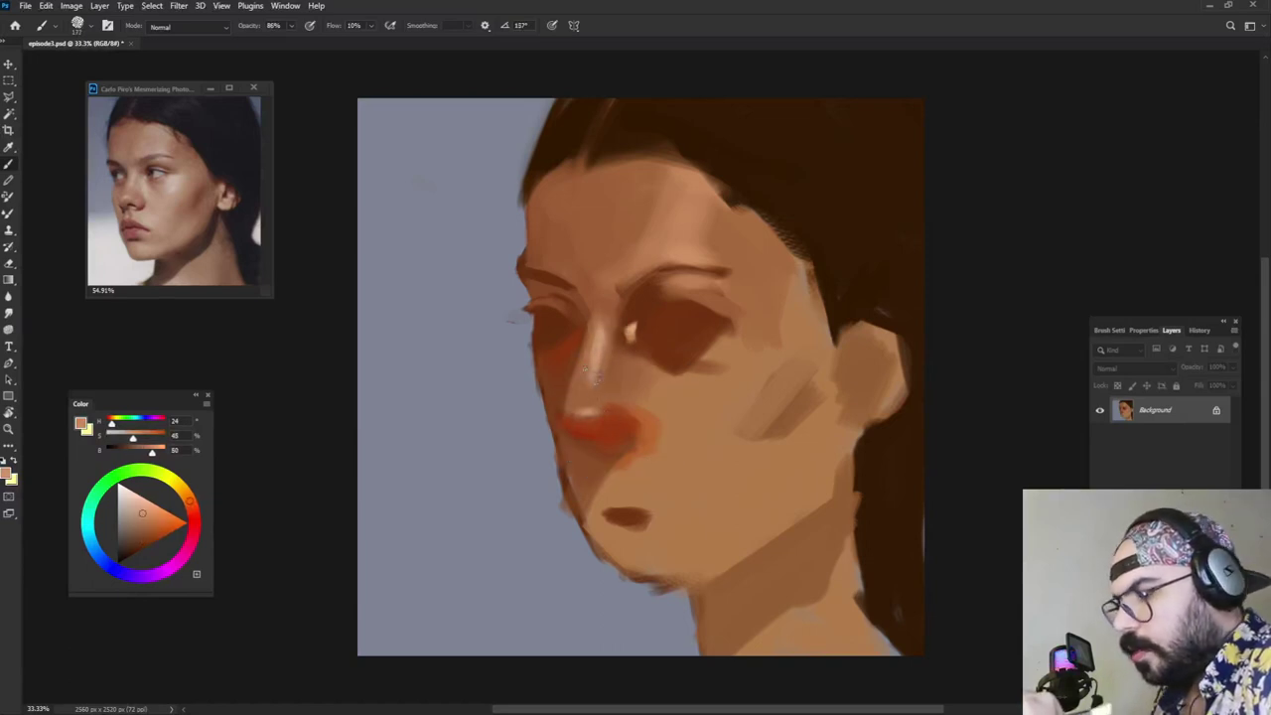
drag(595, 374, 613, 304)
alt+click(609, 294)
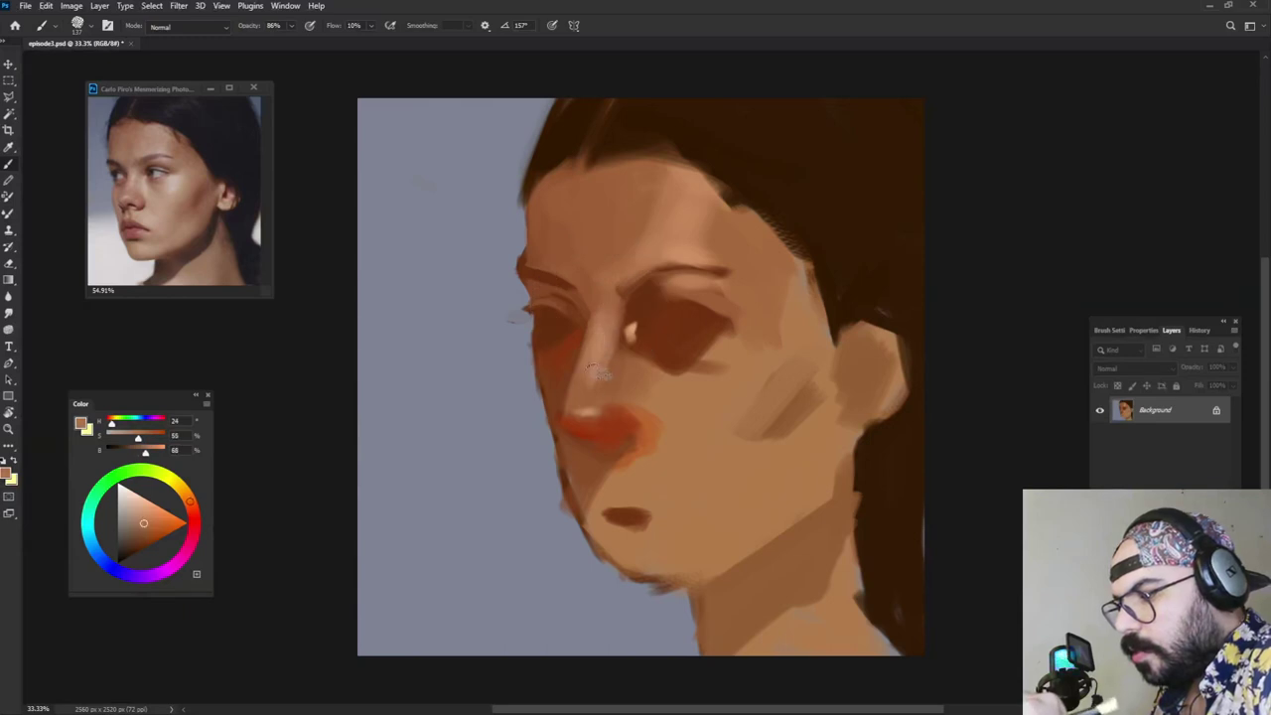
drag(606, 372, 629, 351)
Step: Blend the shadow between the nose bridge, near brow and eye socket with sampled browns
alt+click(624, 361)
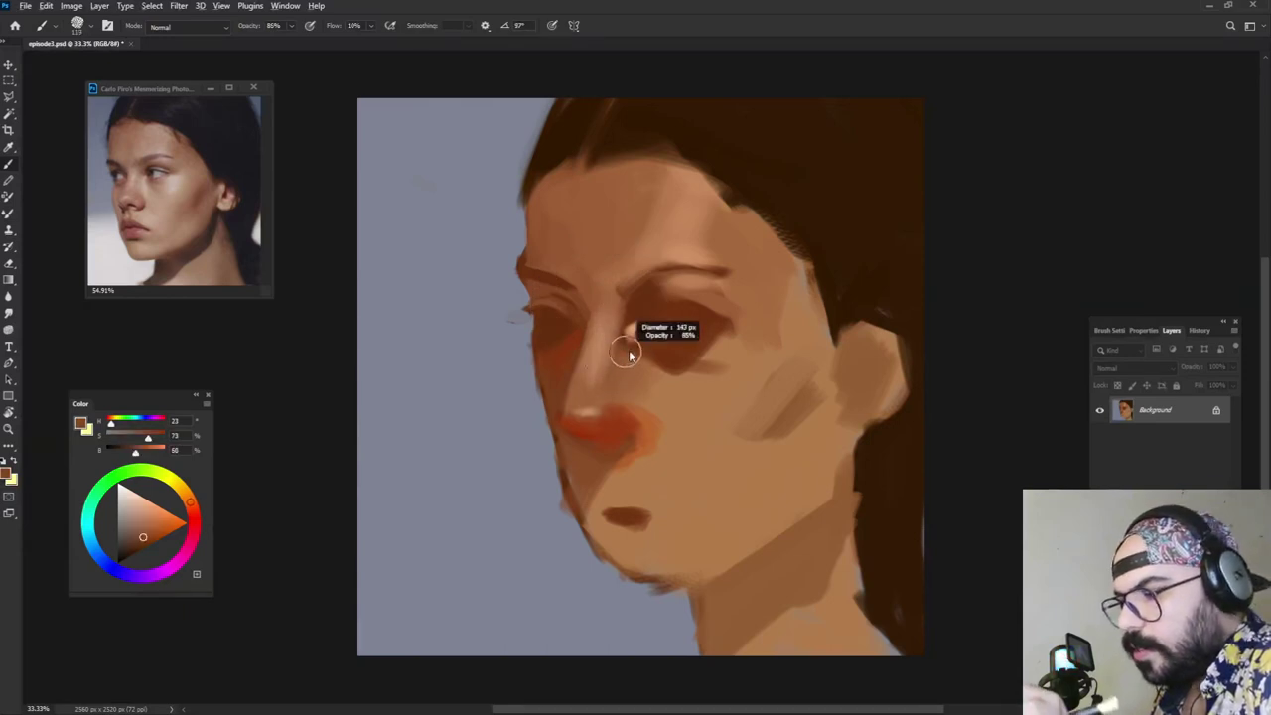
alt+click(627, 319)
alt+click(625, 320)
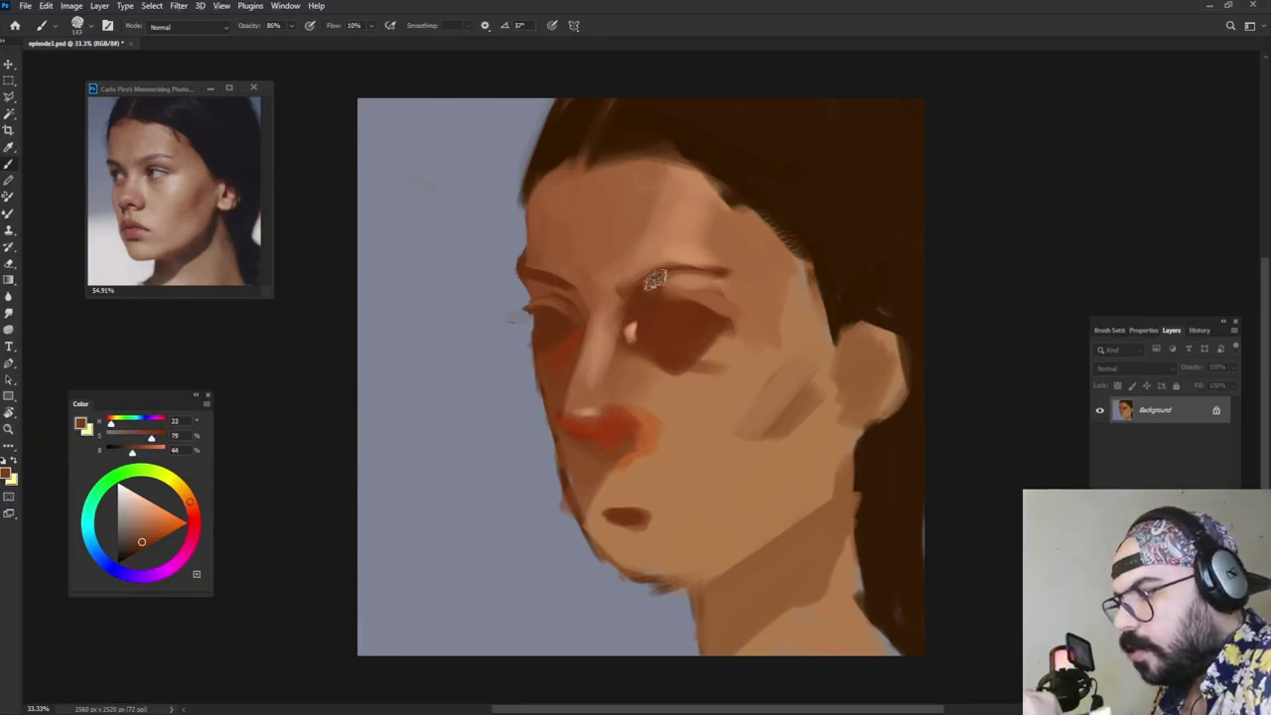
mouse_move(652, 281)
mouse_down()
mouse_move(613, 317)
mouse_move(649, 288)
mouse_up()
alt+click(606, 312)
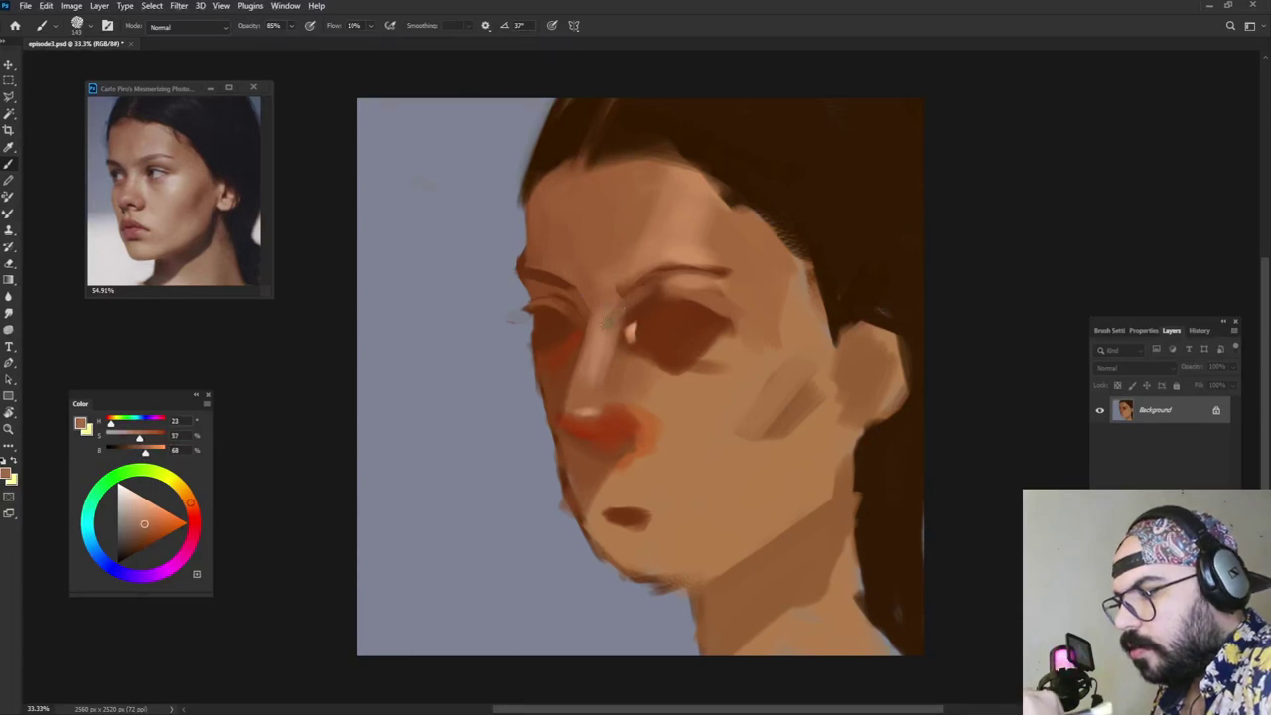
alt+click(660, 288)
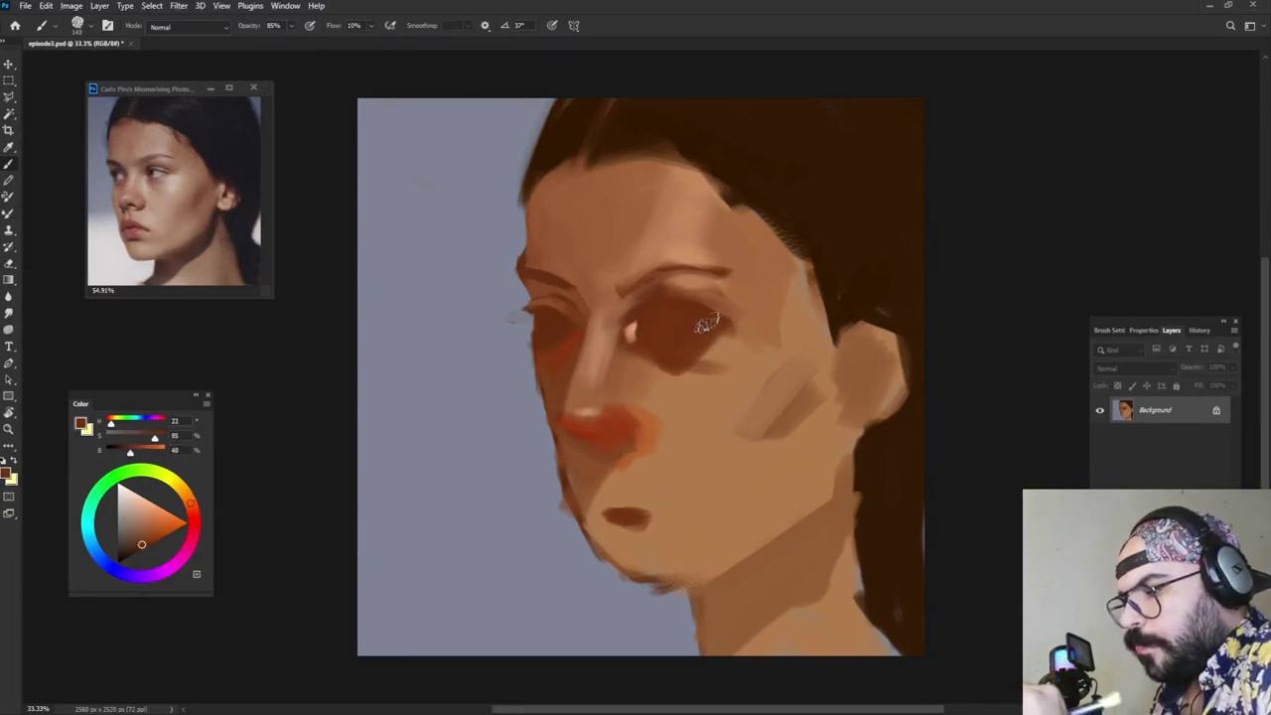
Step: Repaint the near eyebrow as a fuller arch in dark brown (hue 22, saturation 86, brightness 41) and soften its inner end
alt+click(632, 307)
mouse_move(621, 294)
mouse_down()
mouse_move(657, 269)
mouse_move(729, 264)
mouse_up()
alt+right_click(690, 269)
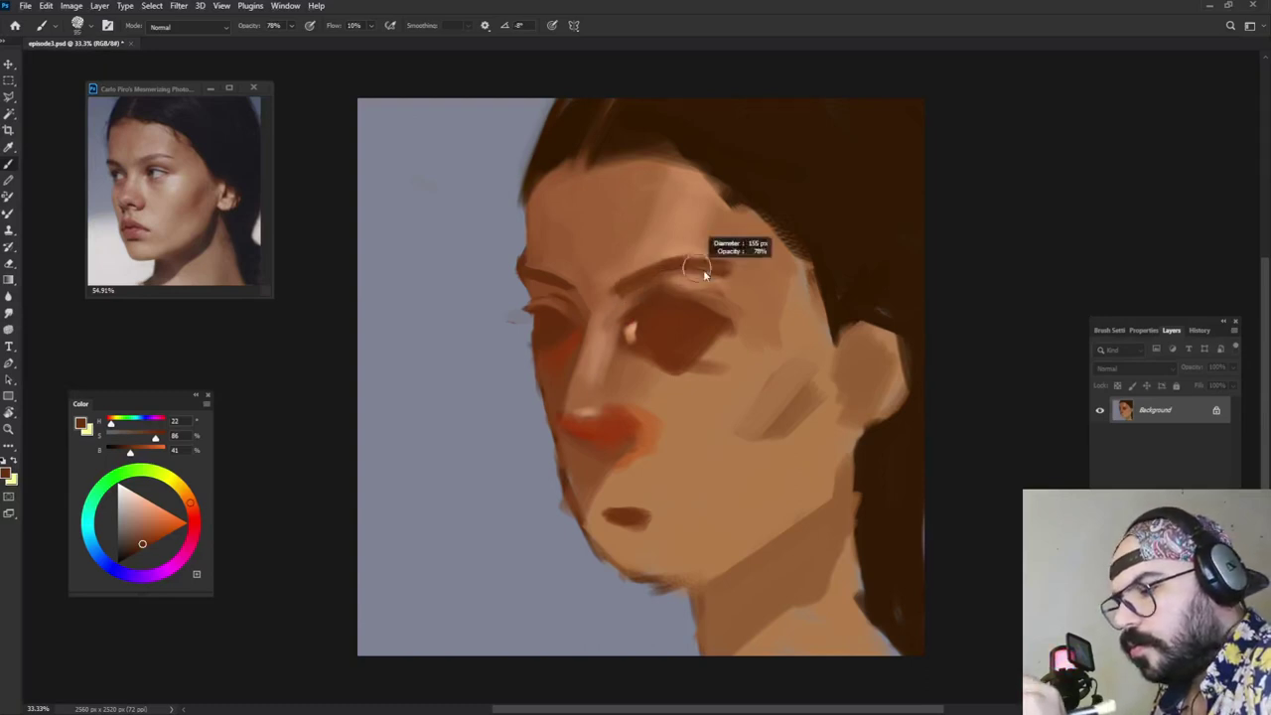
alt+click(622, 290)
alt+click(614, 290)
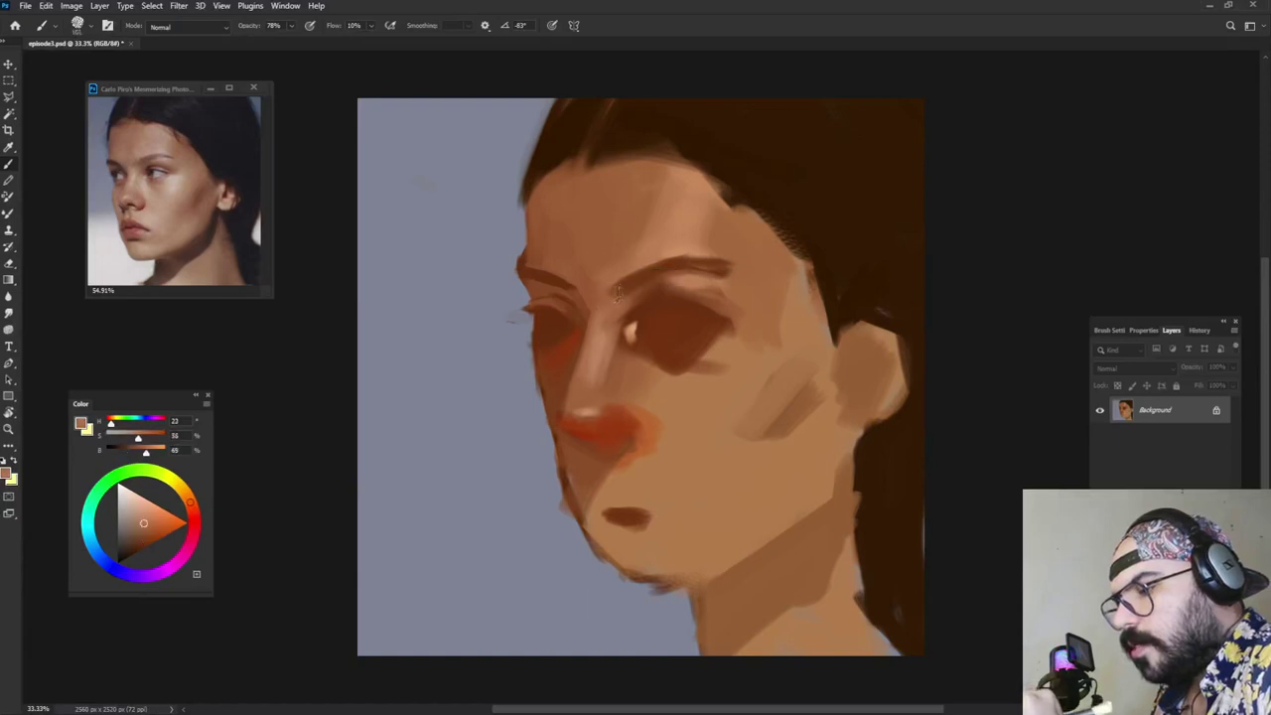
alt+click(636, 275)
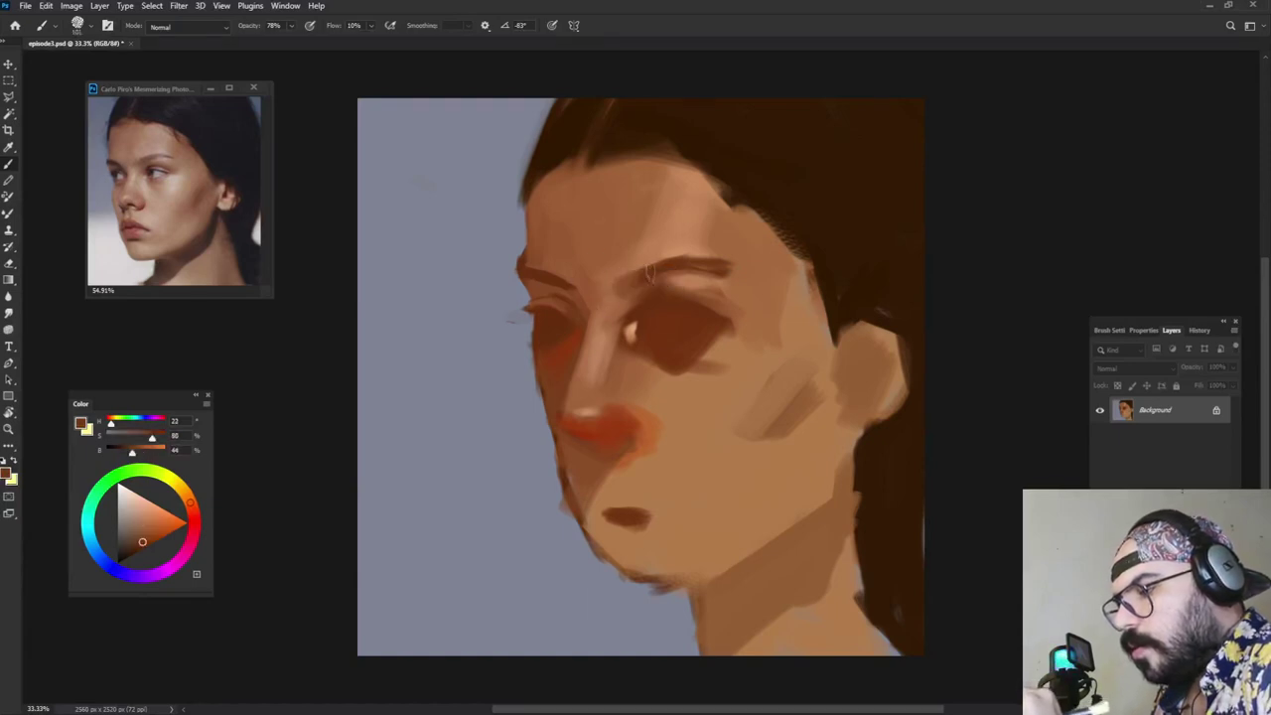
Step: Darken the far eyebrow with sampled hair brown (hue 28, saturation 100, brightness 19) and refine the lid area beneath it
alt+click(556, 278)
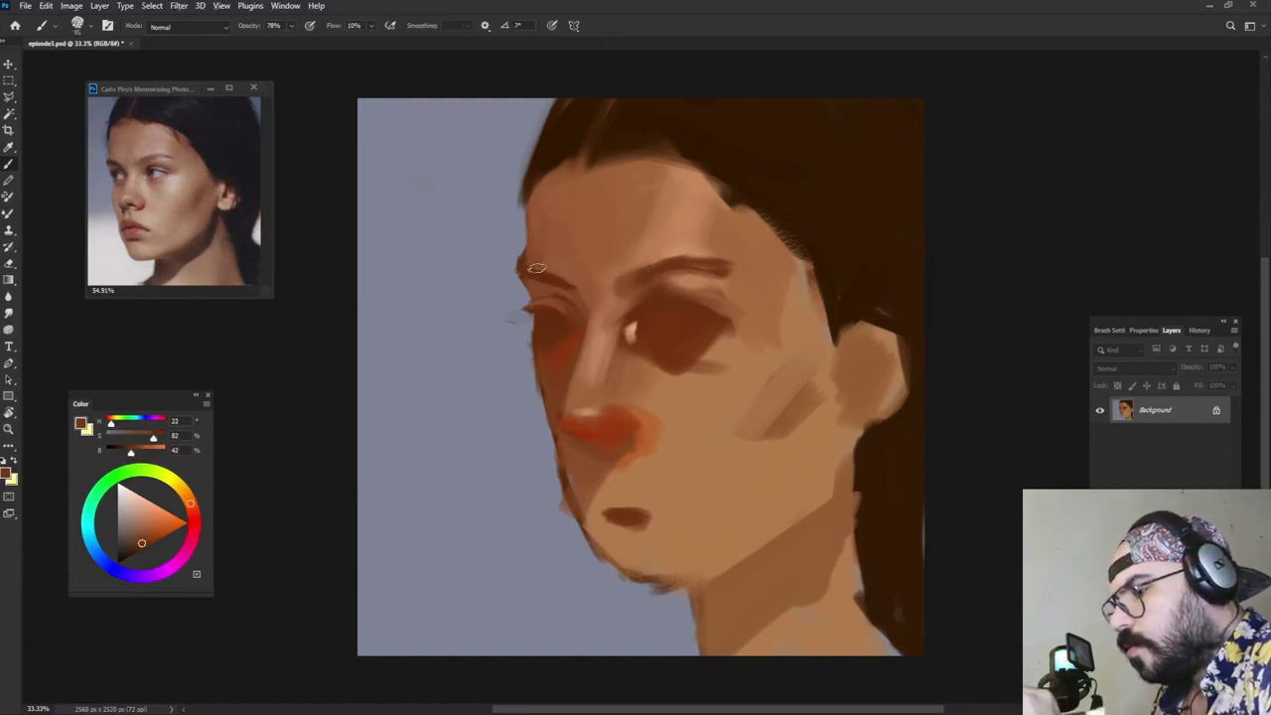
alt+click(562, 149)
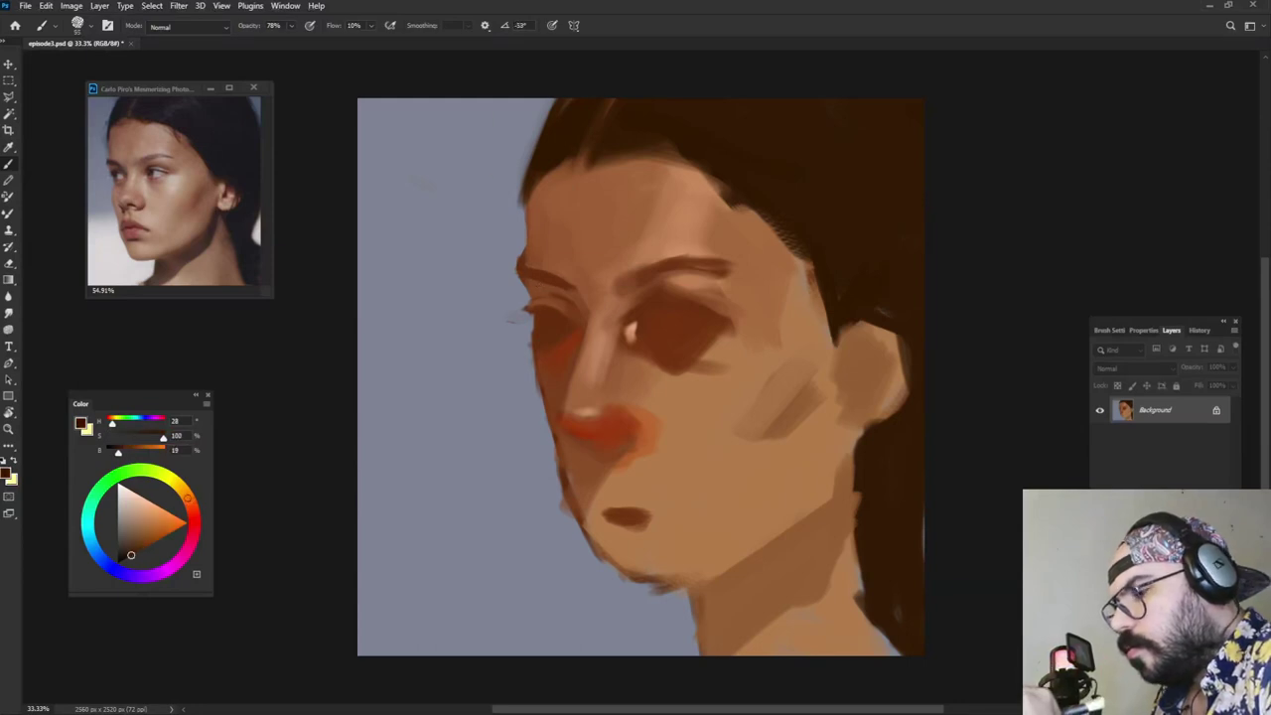
alt+click(640, 281)
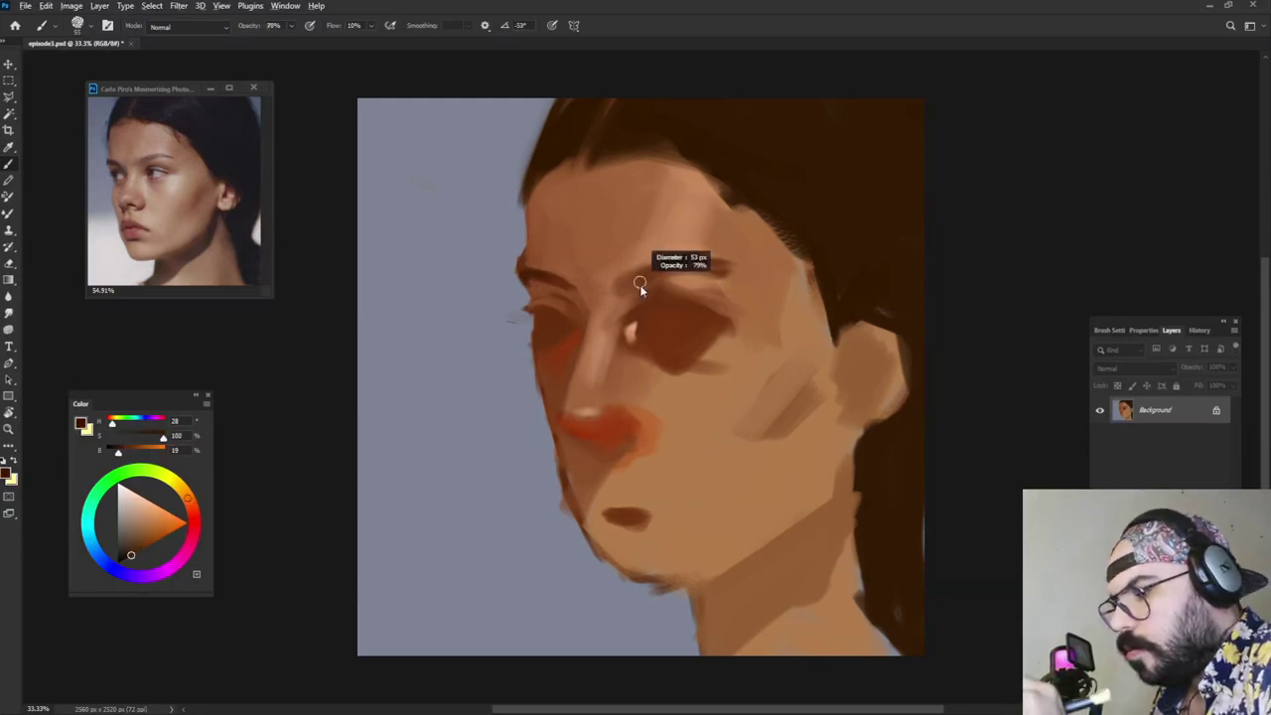
alt+click(536, 276)
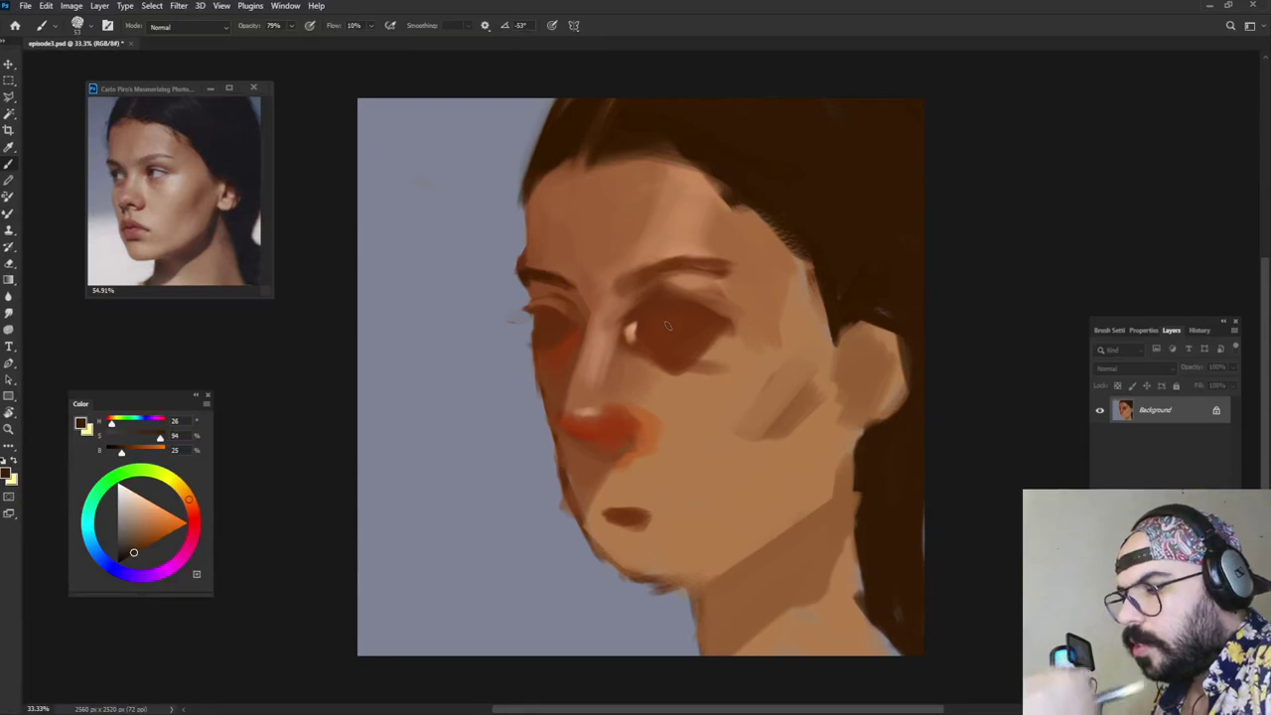
alt+click(562, 285)
alt+click(582, 305)
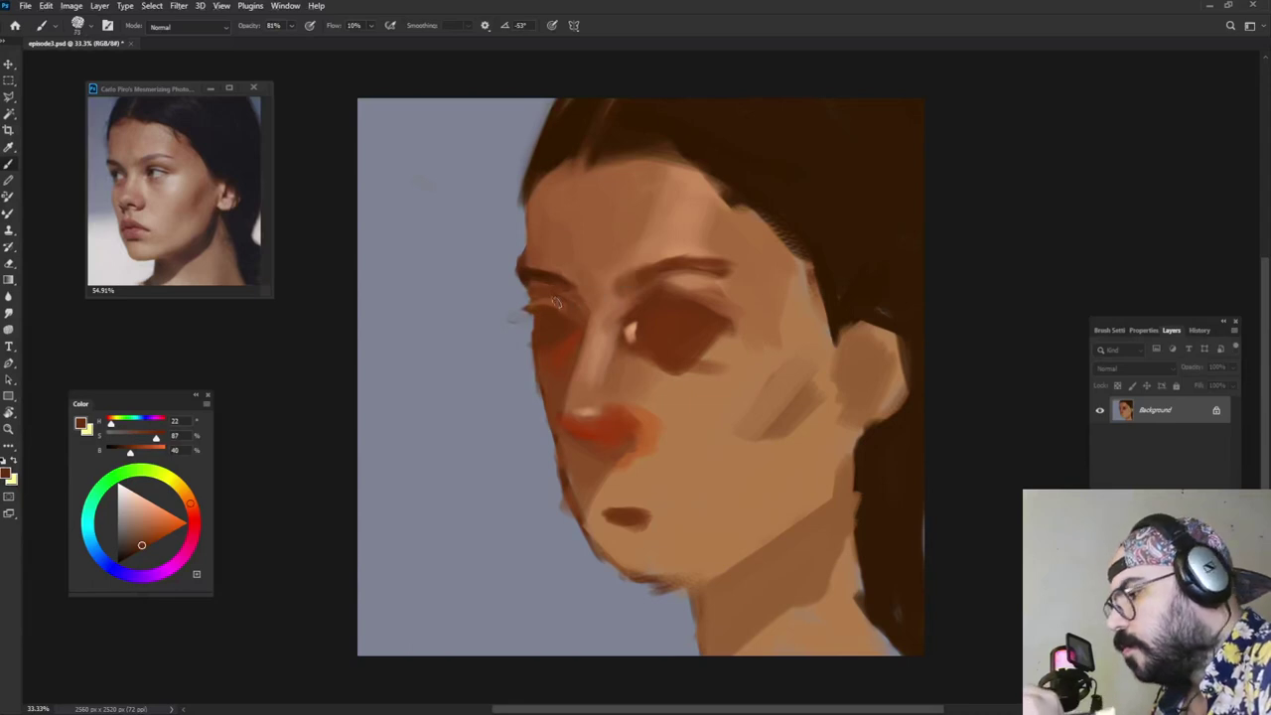
Step: Blend the far eyebrow's inner end into the upper eye socket with sampled dark browns
alt+click(557, 320)
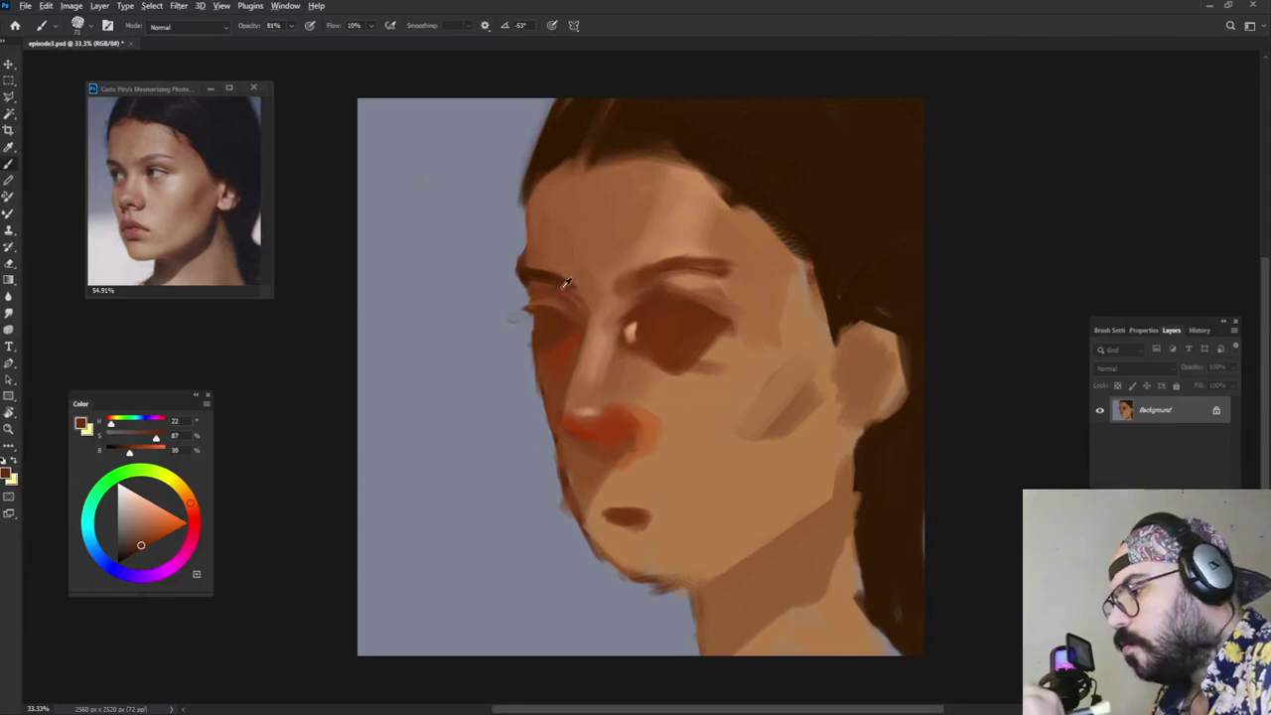
drag(563, 288, 569, 288)
alt+click(572, 286)
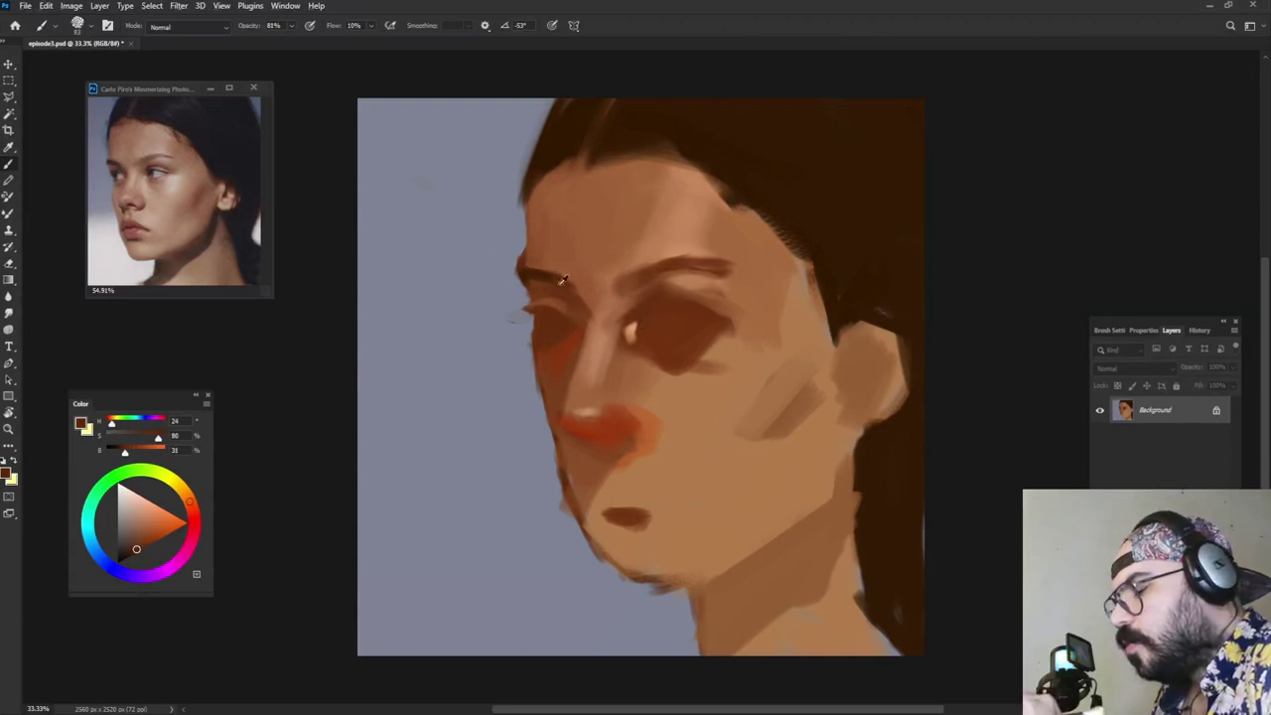
alt+click(582, 304)
alt+click(563, 288)
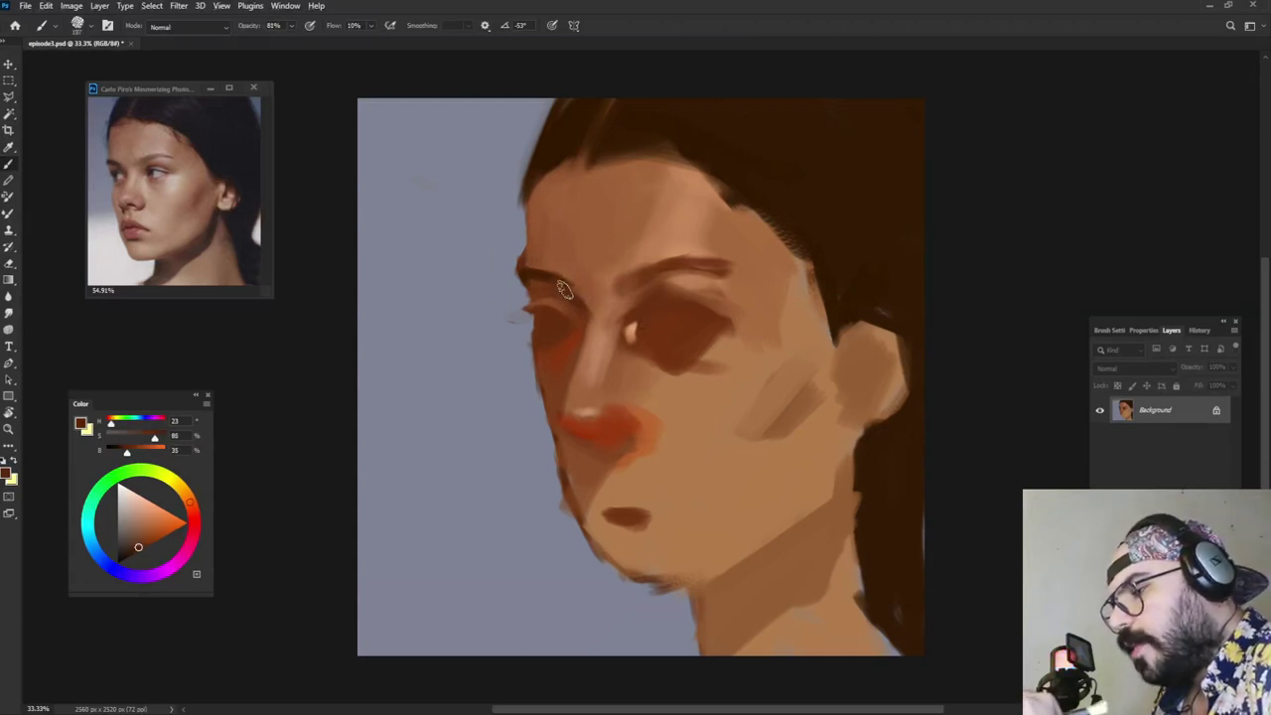
alt+drag(655, 329, 668, 329)
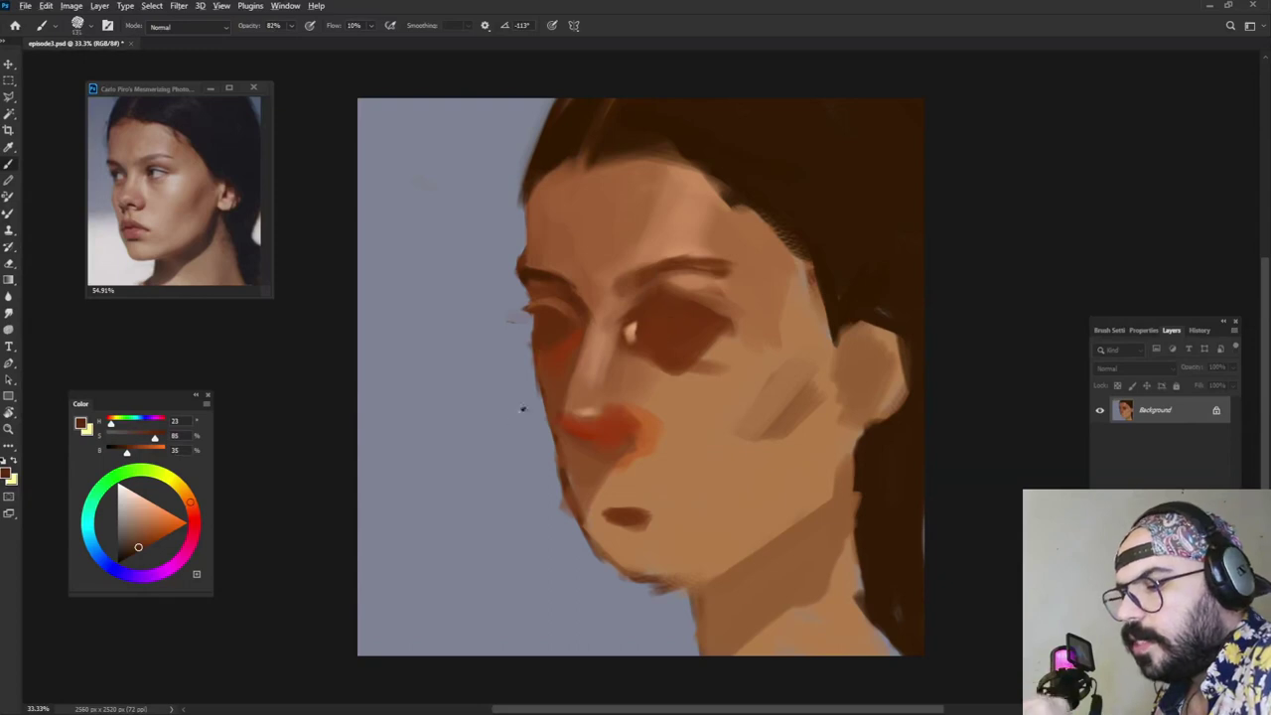
Step: Soften the far socket toward the nose with sampled skin tones and paint the far lash line in dark hair brown
alt+click(588, 278)
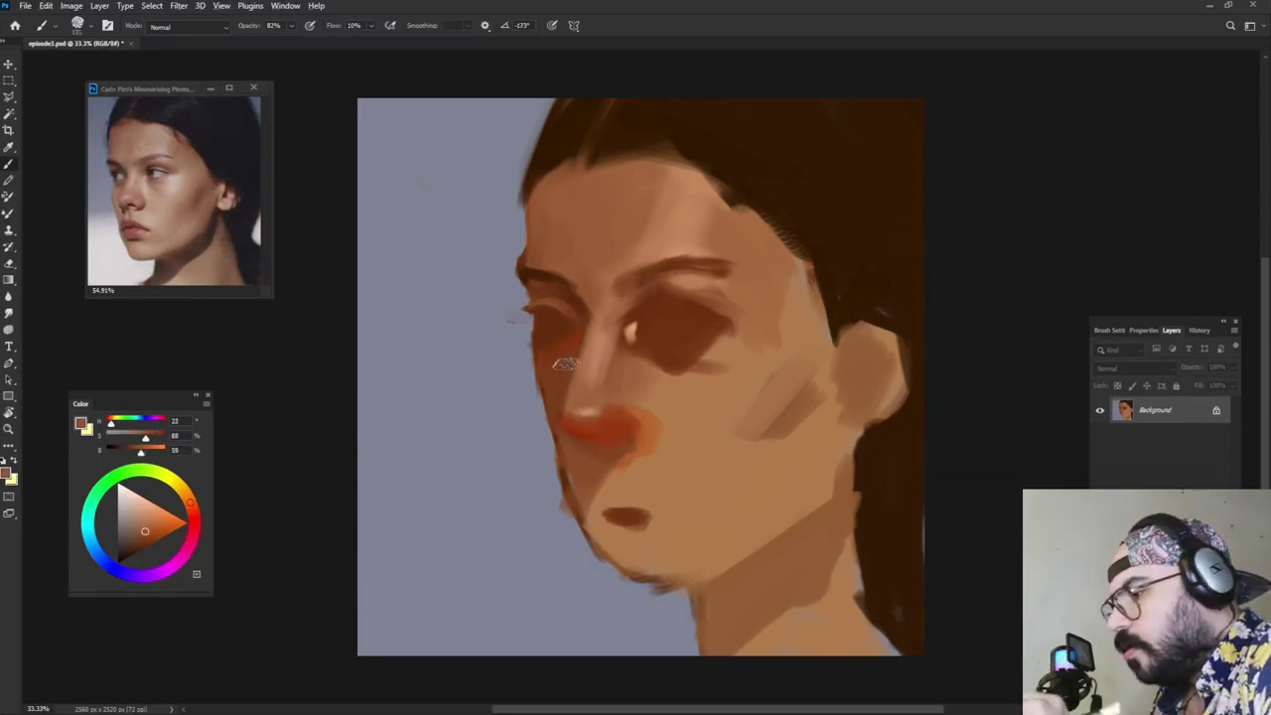
alt+drag(563, 348, 572, 334)
alt+click(543, 344)
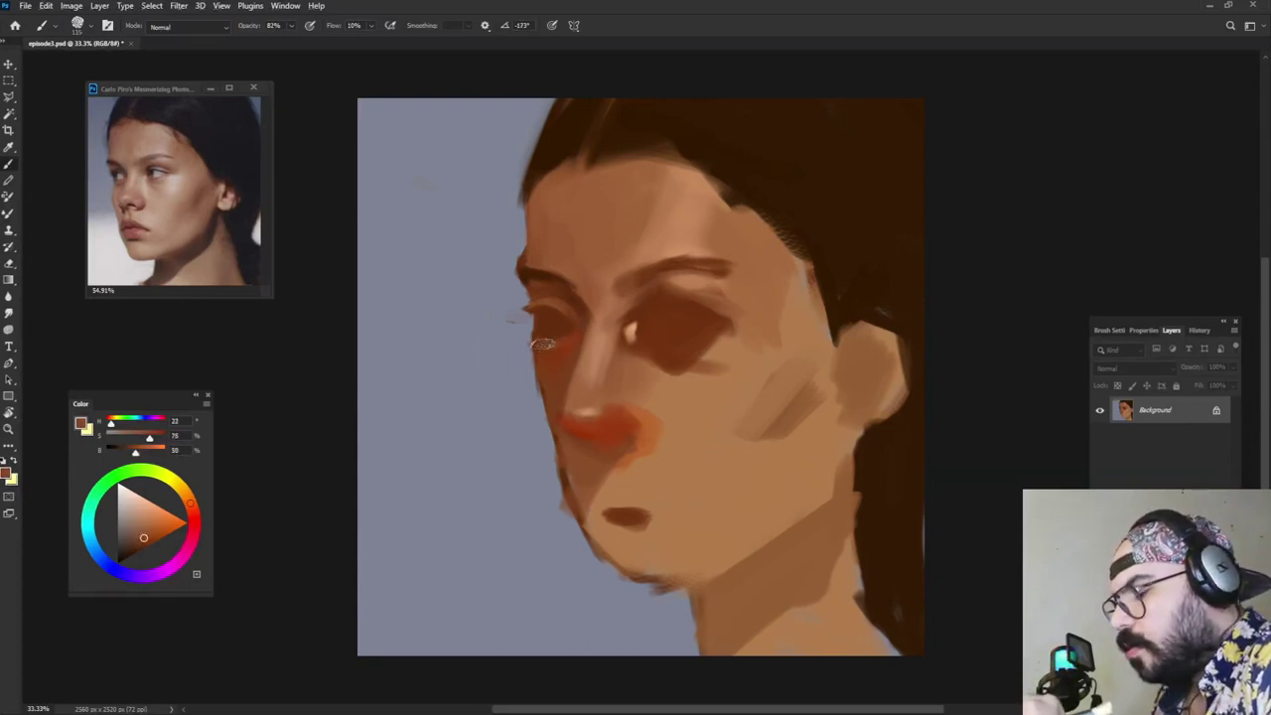
alt+click(633, 119)
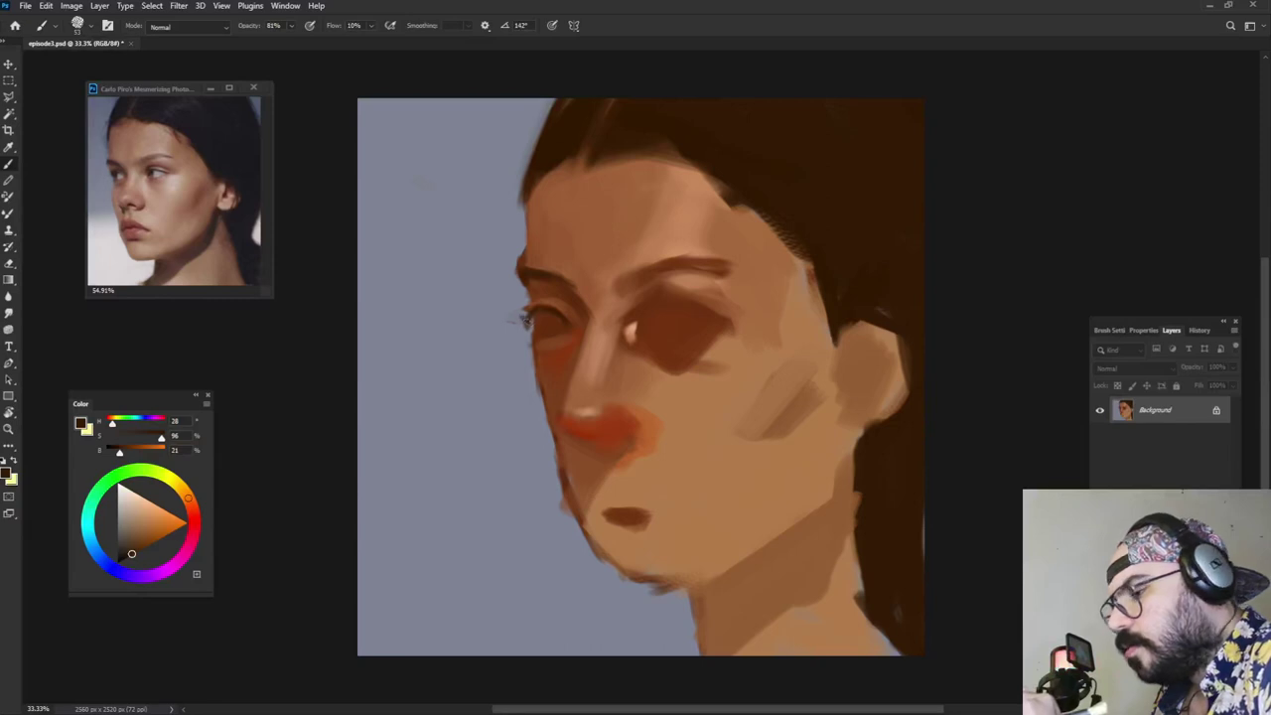
alt+click(519, 320)
alt+click(537, 297)
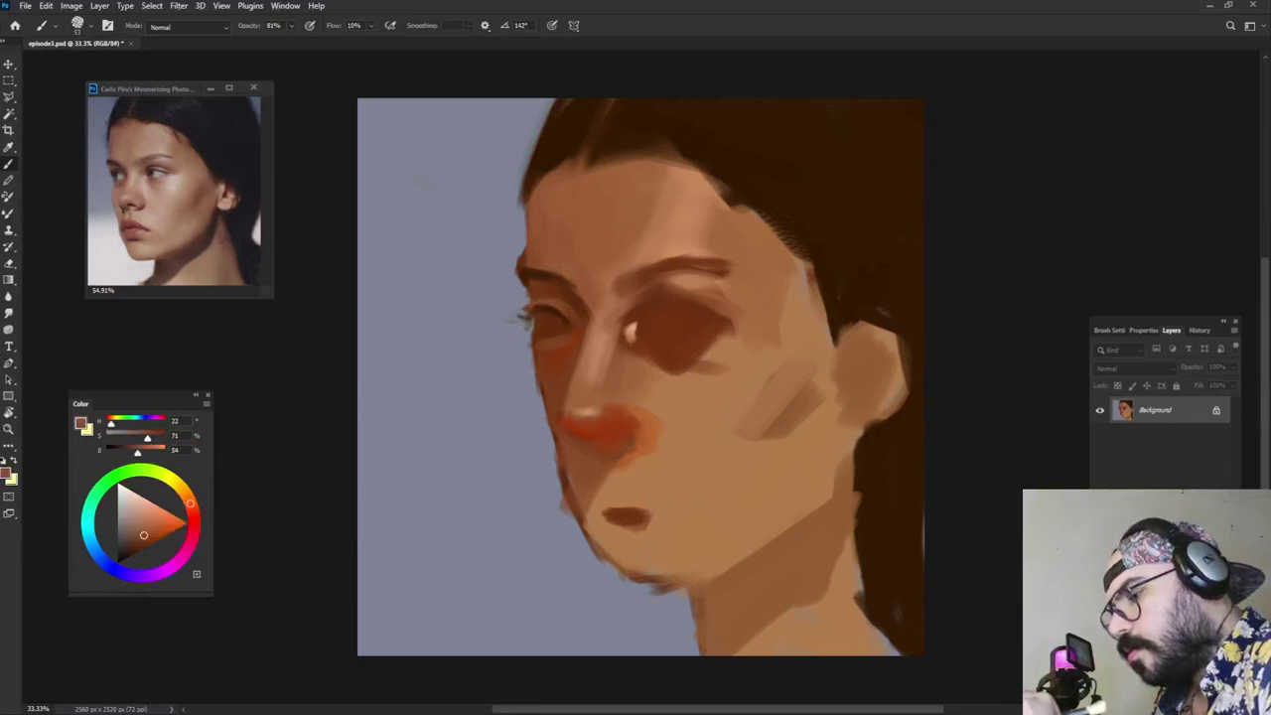
Step: Paint the near eye's upper lash line in dark brown (hue 28, saturation 94, brightness 20) and lighten the lid above it
alt+click(725, 152)
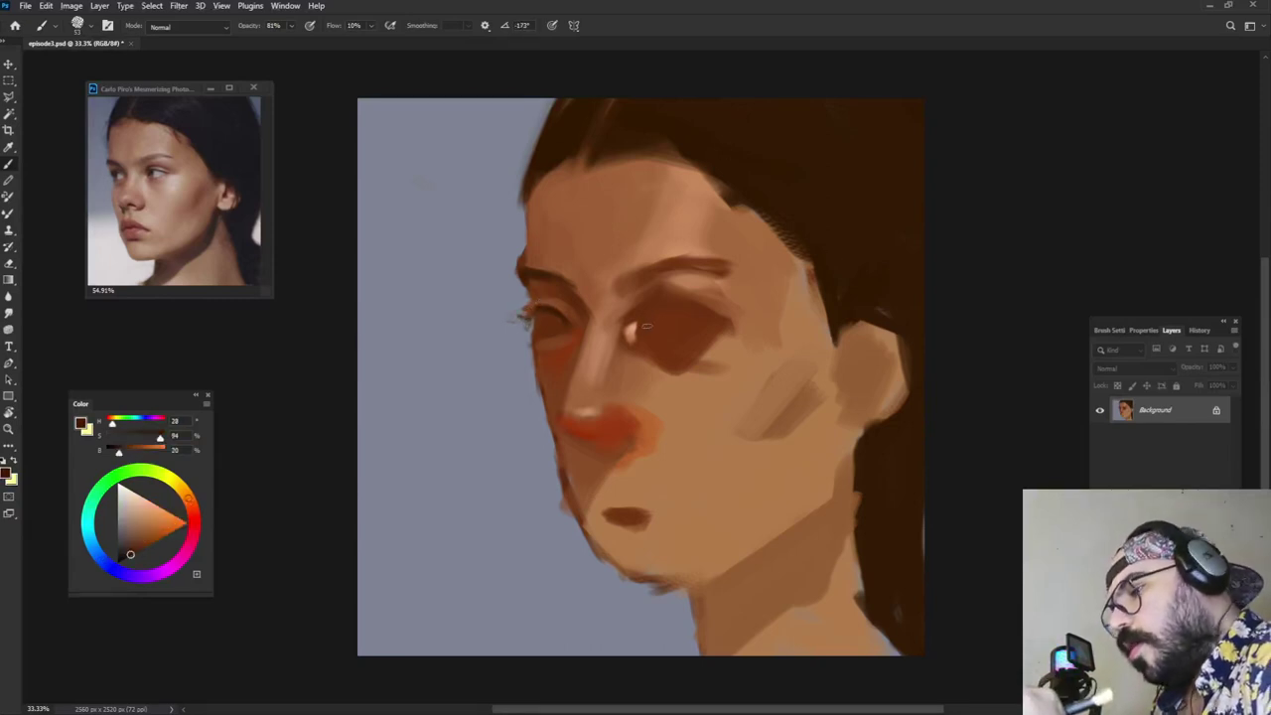
key(8)
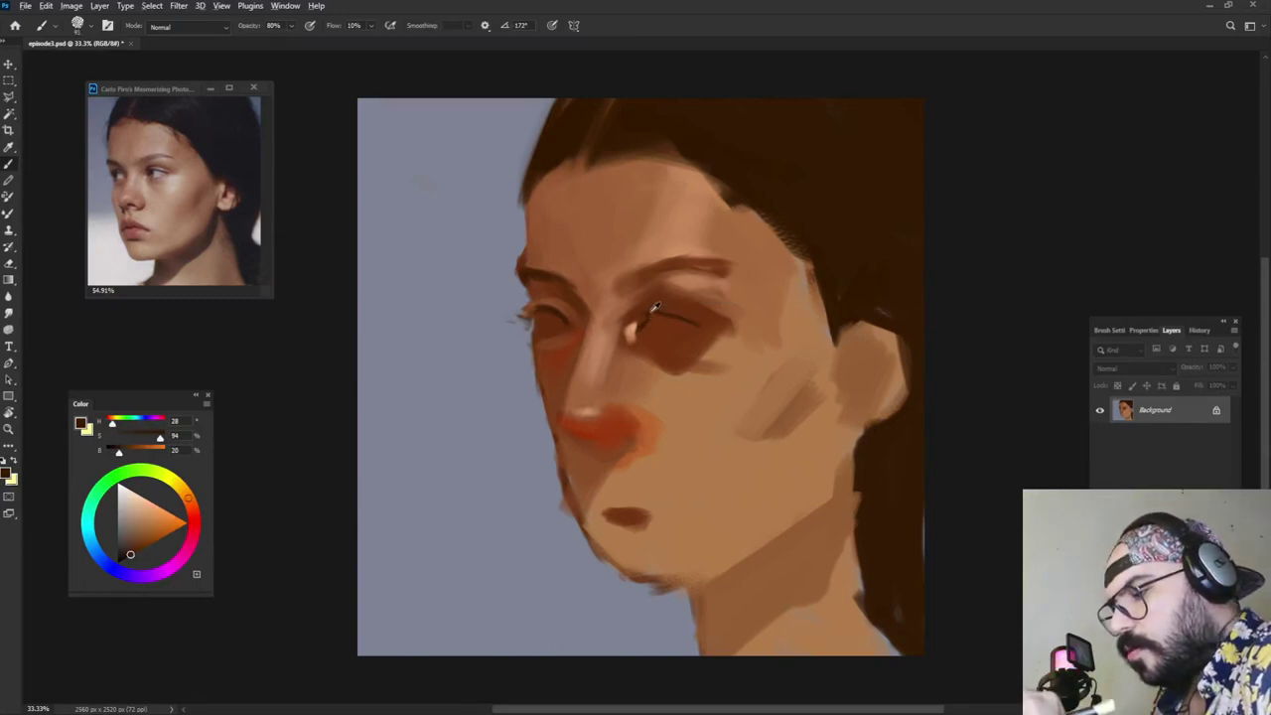
alt+click(651, 312)
drag(640, 327, 665, 325)
alt+click(685, 324)
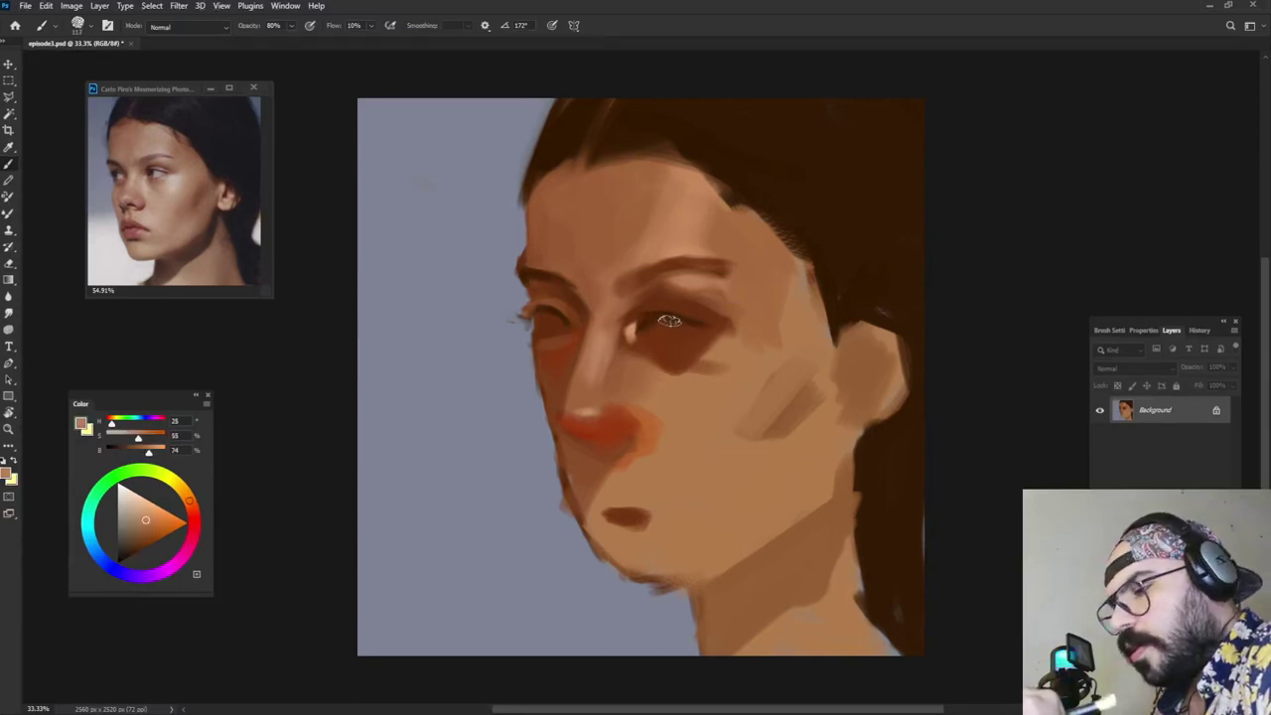
alt+click(709, 310)
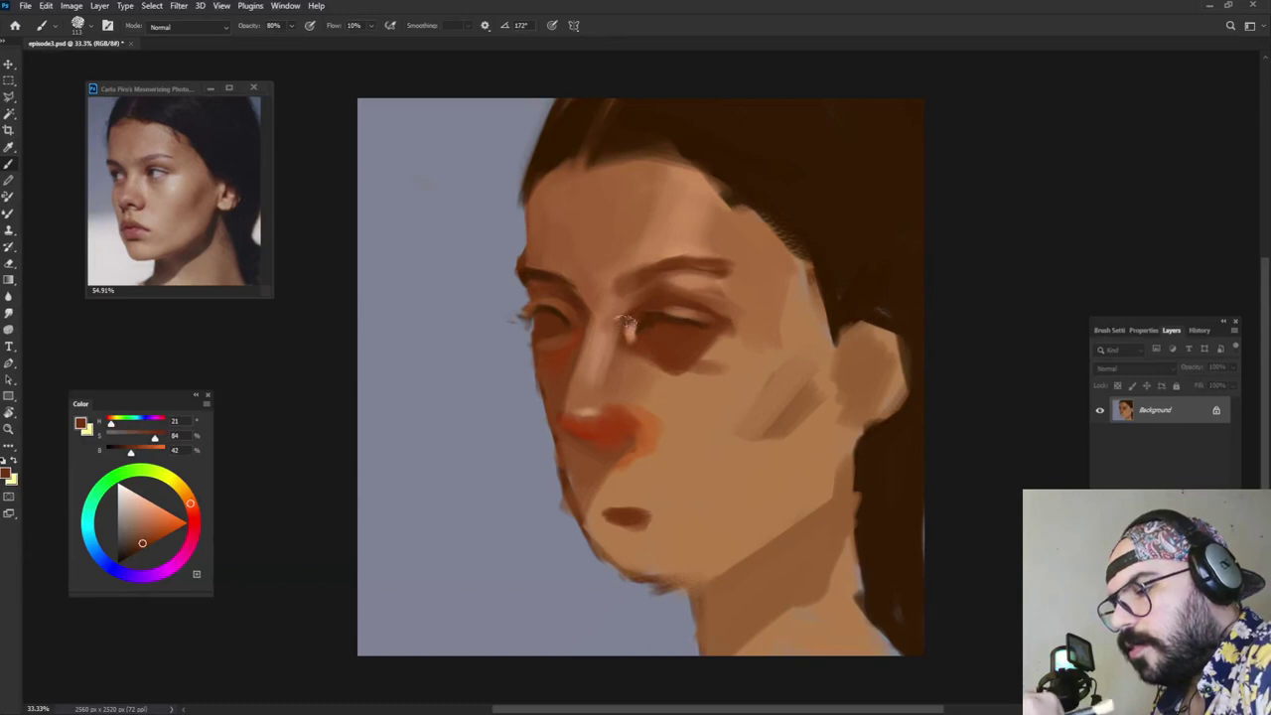
Step: Blend the near eye's inner corner and reshape its lower lid edge with sampled skin tones
alt+click(623, 310)
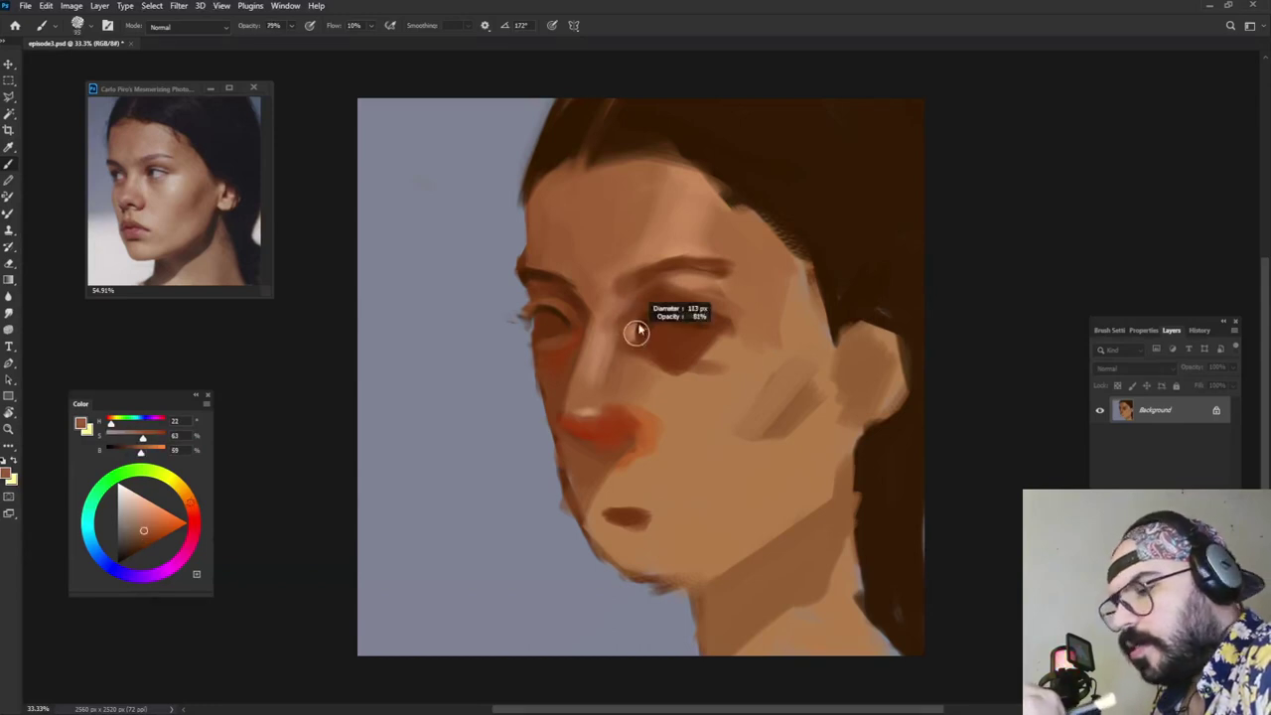
alt+click(629, 297)
alt+click(635, 356)
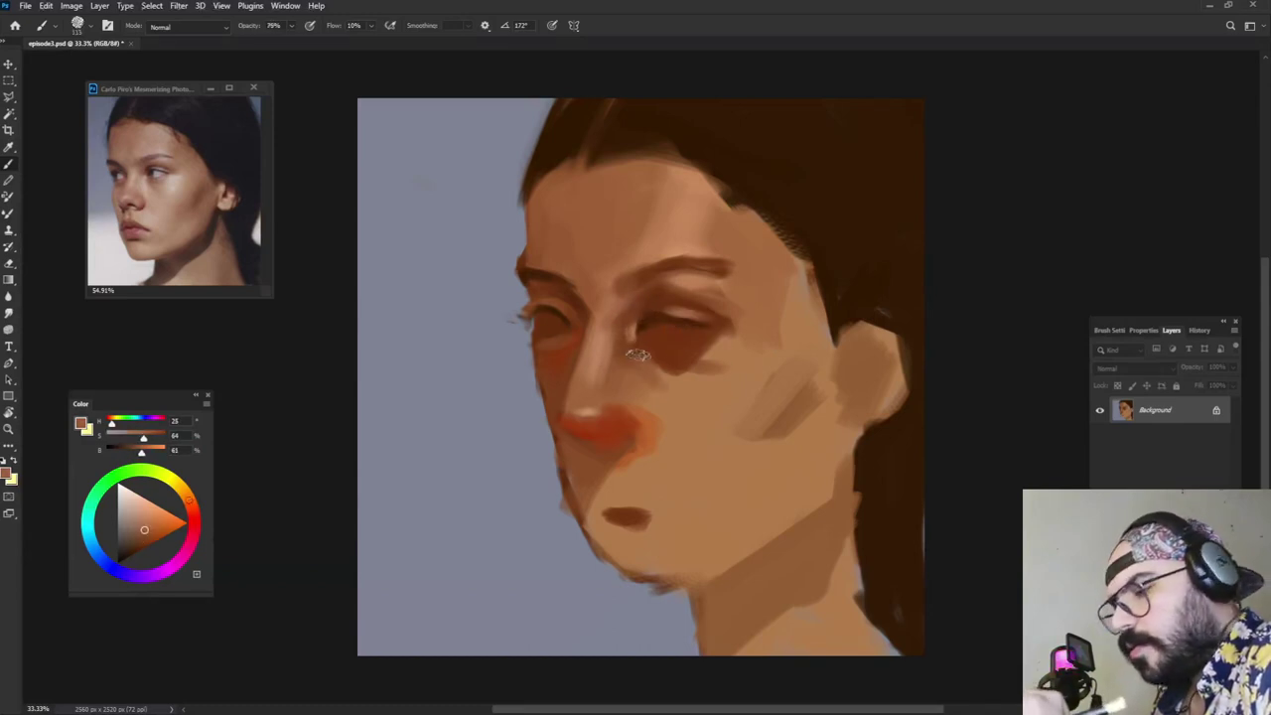
drag(635, 353, 699, 360)
alt+click(701, 299)
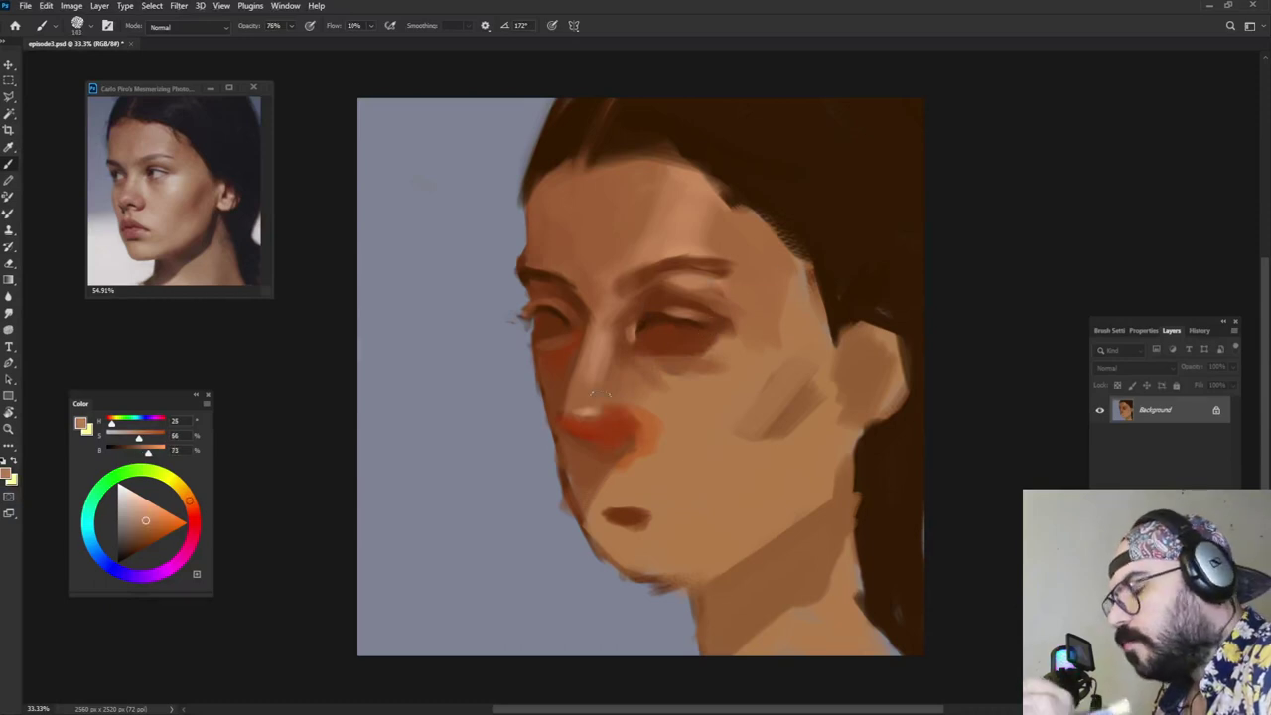
Step: Paint a light skin highlight on the upper cheekbone below the near eye's outer corner
drag(145, 519, 151, 493)
mouse_move(745, 335)
mouse_down()
mouse_move(725, 349)
mouse_move(711, 400)
mouse_up()
alt+click(713, 341)
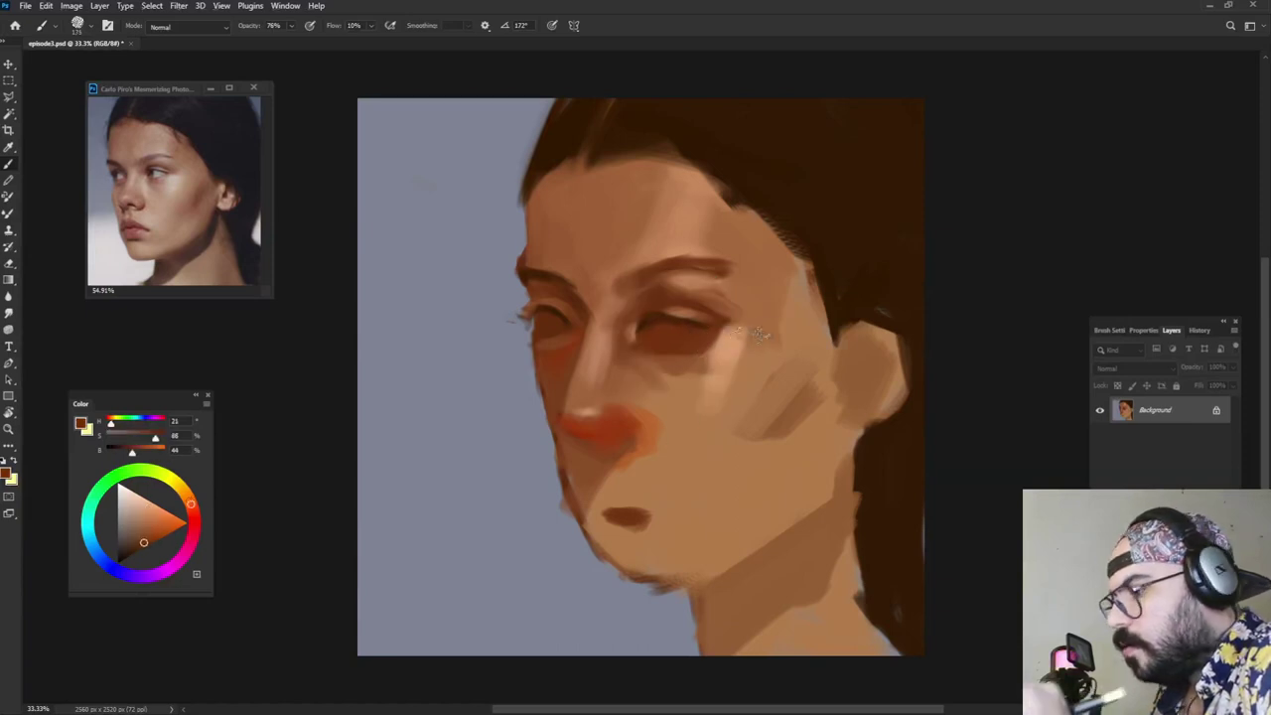
Step: Shade the temple beside the near eyebrow with warm brown and clean up the hairline with sampled hair and forehead tones
mouse_move(750, 285)
mouse_down()
mouse_move(789, 261)
mouse_move(777, 247)
mouse_move(729, 268)
mouse_move(749, 237)
mouse_move(734, 206)
mouse_move(772, 164)
mouse_move(797, 195)
mouse_move(760, 283)
mouse_up()
alt+click(752, 270)
drag(814, 245, 800, 260)
alt+click(768, 136)
mouse_move(732, 176)
mouse_down()
mouse_move(755, 202)
mouse_move(787, 197)
mouse_up()
alt+click(724, 149)
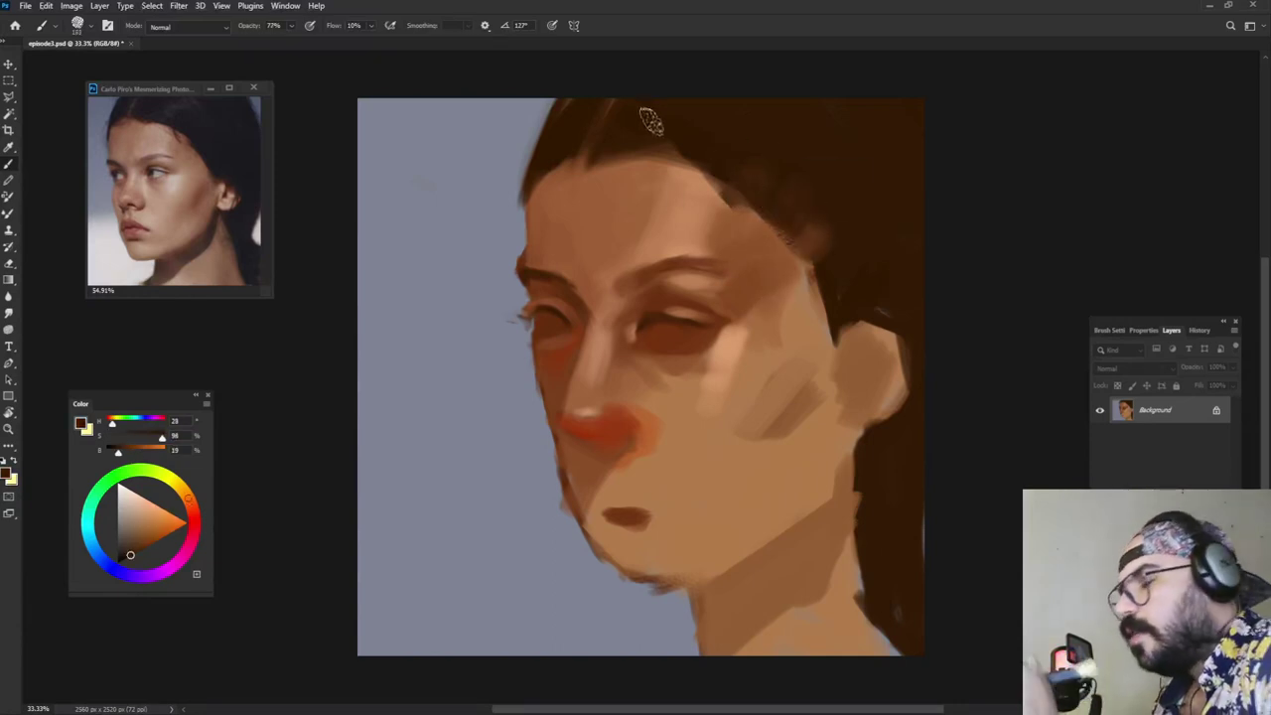
alt+click(602, 179)
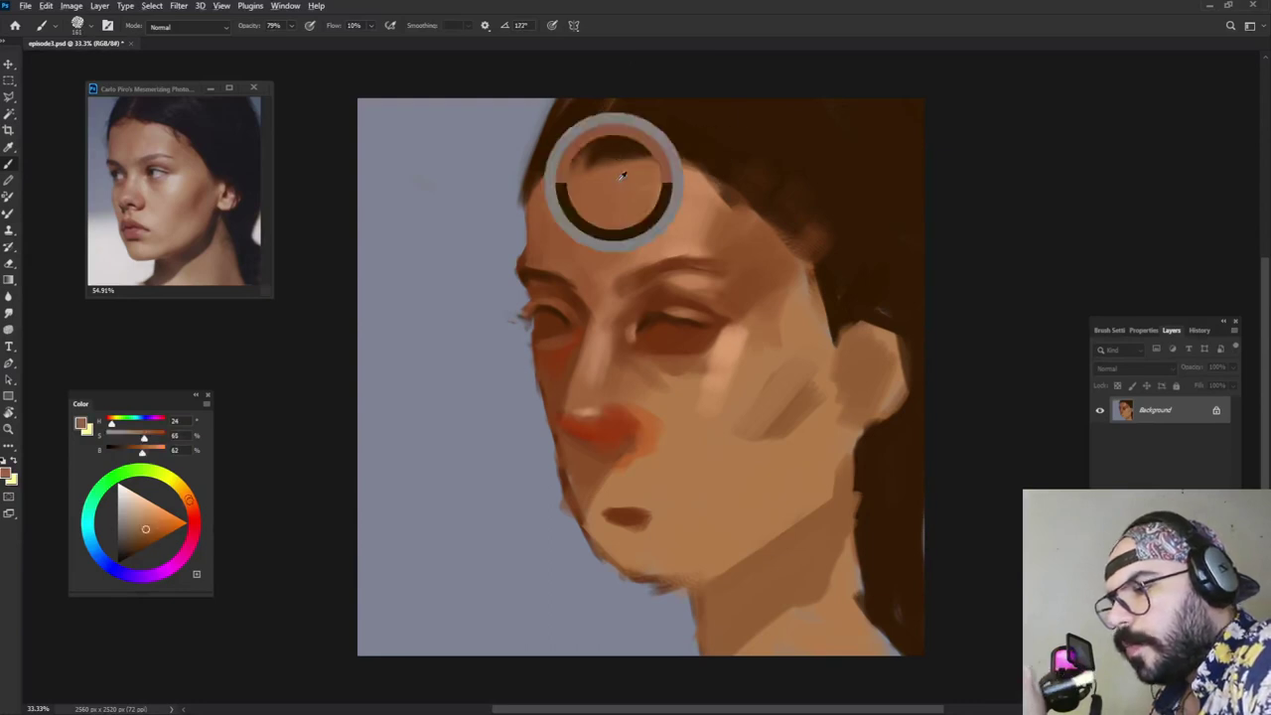
alt+click(768, 148)
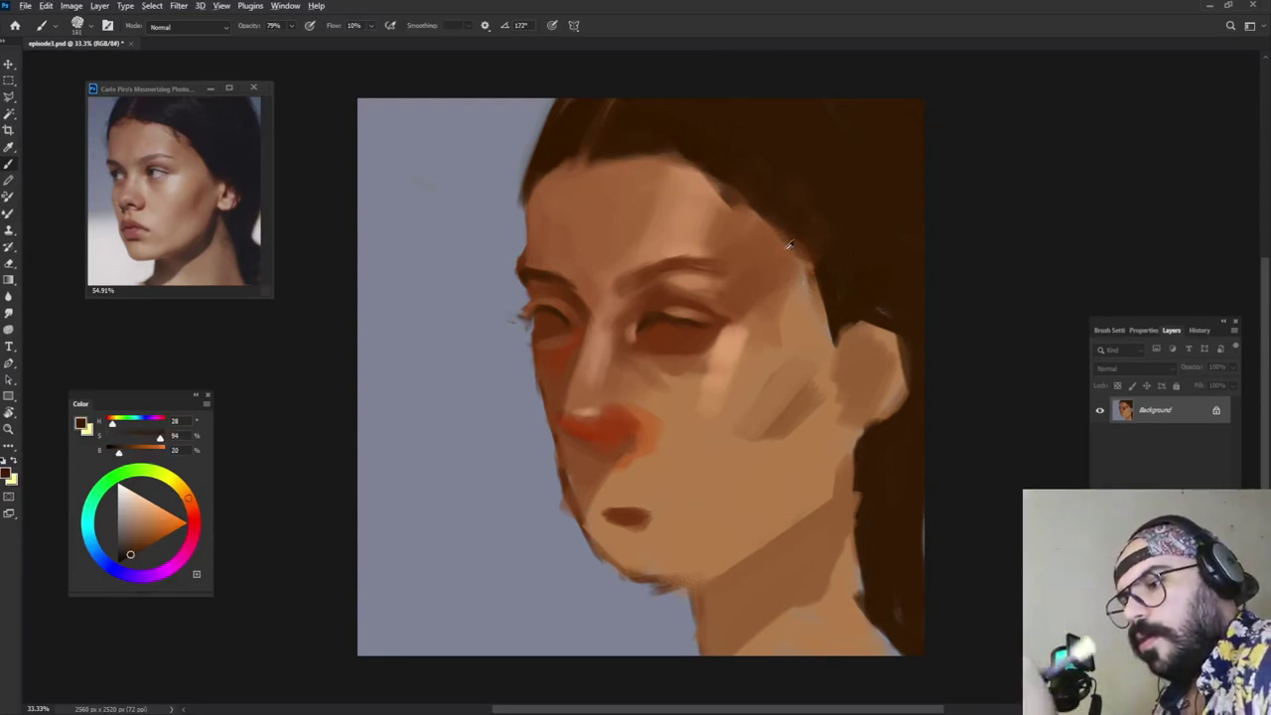
Step: Paint a diagonal shadow under the near eye toward the cheek highlight and blend it with sampled browns
alt+click(752, 314)
alt+click(724, 356)
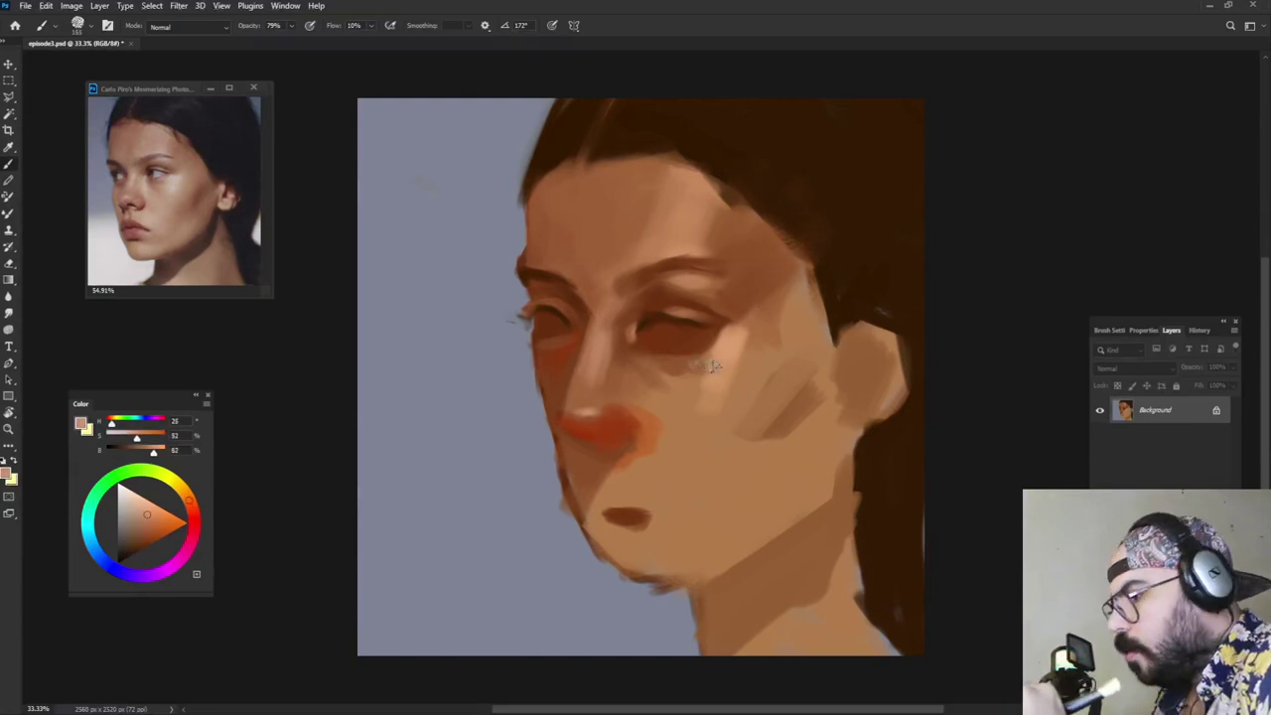
alt+click(661, 348)
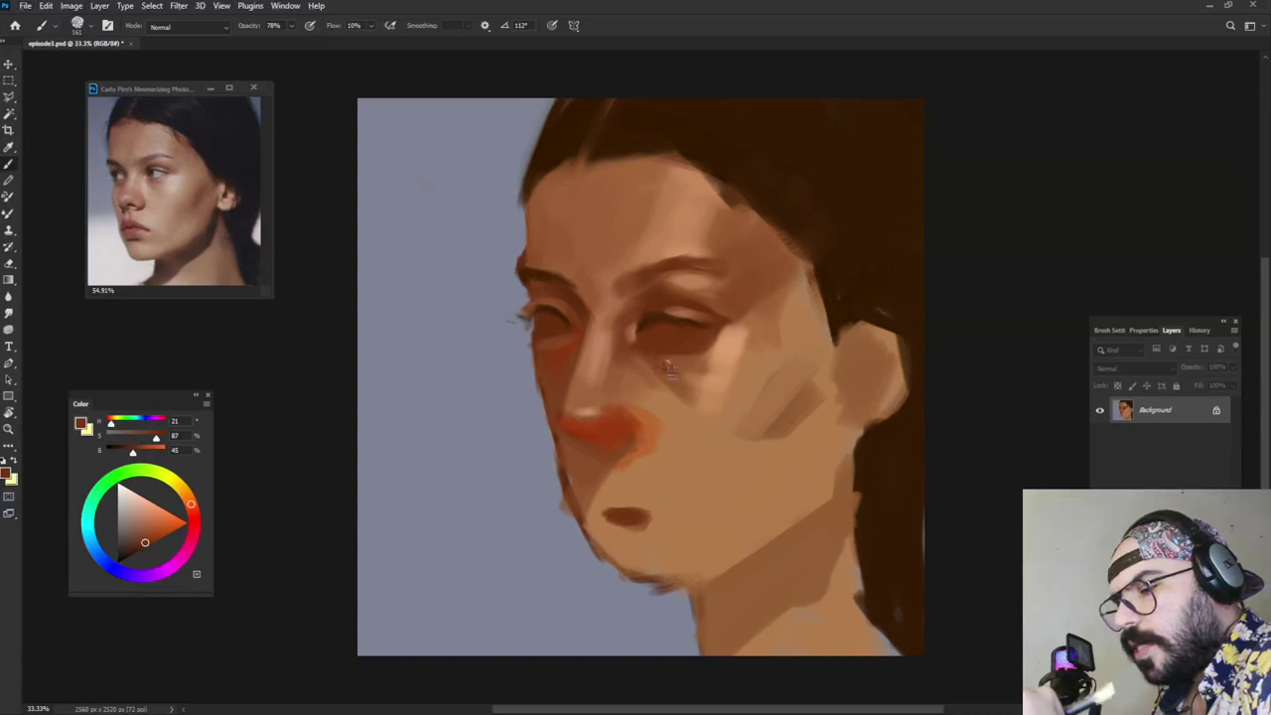
alt+click(685, 362)
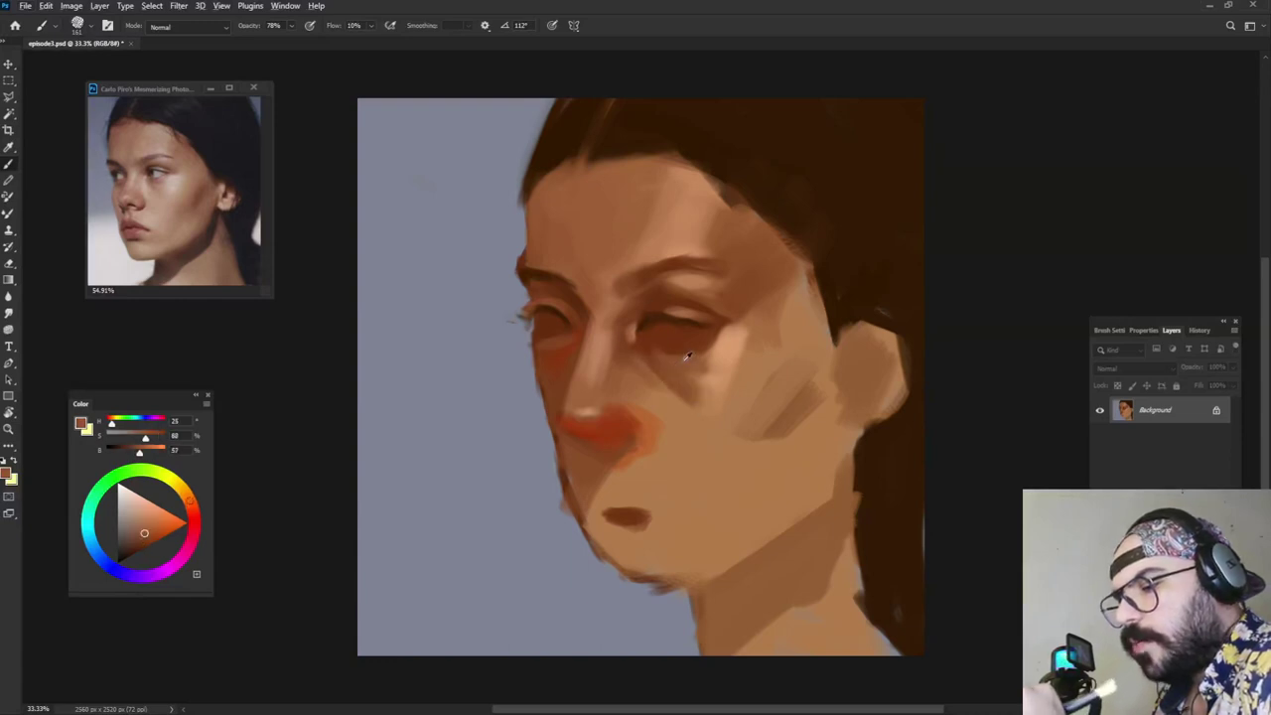
alt+click(671, 335)
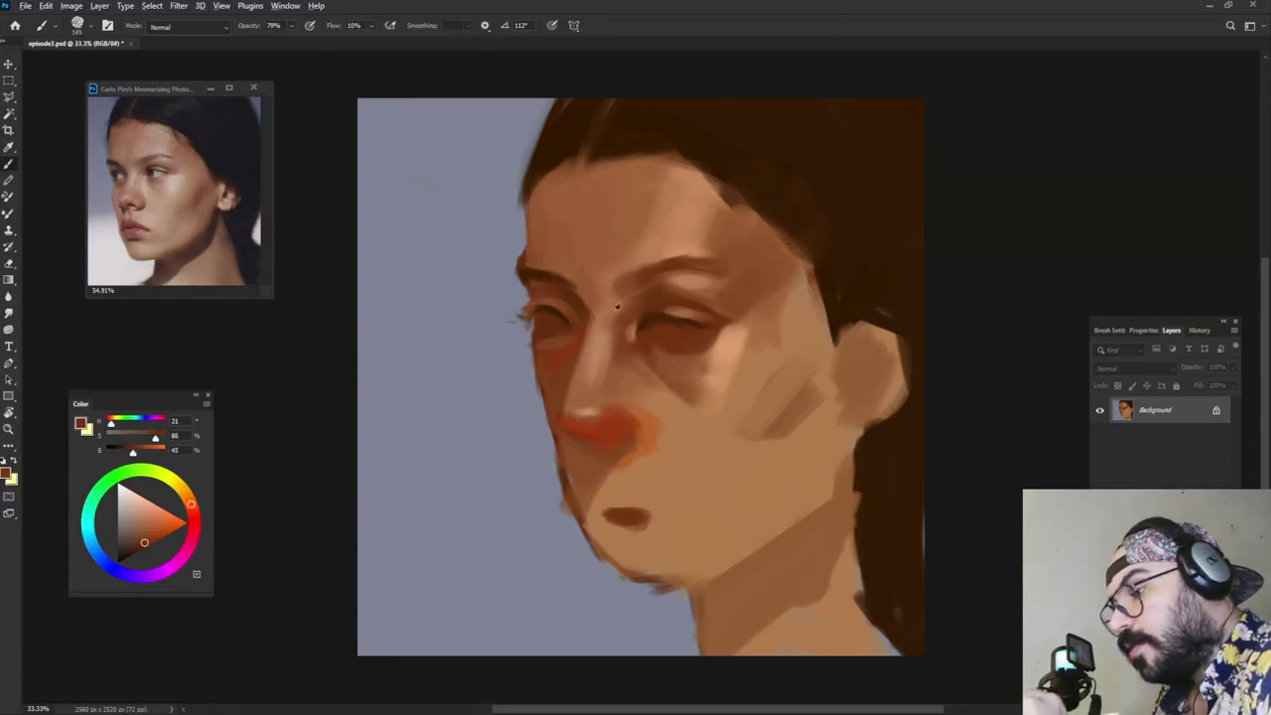
Step: Mute the red patch beneath the far eye and build up shadow at that eye's inner corner with sampled browns
alt+click(553, 368)
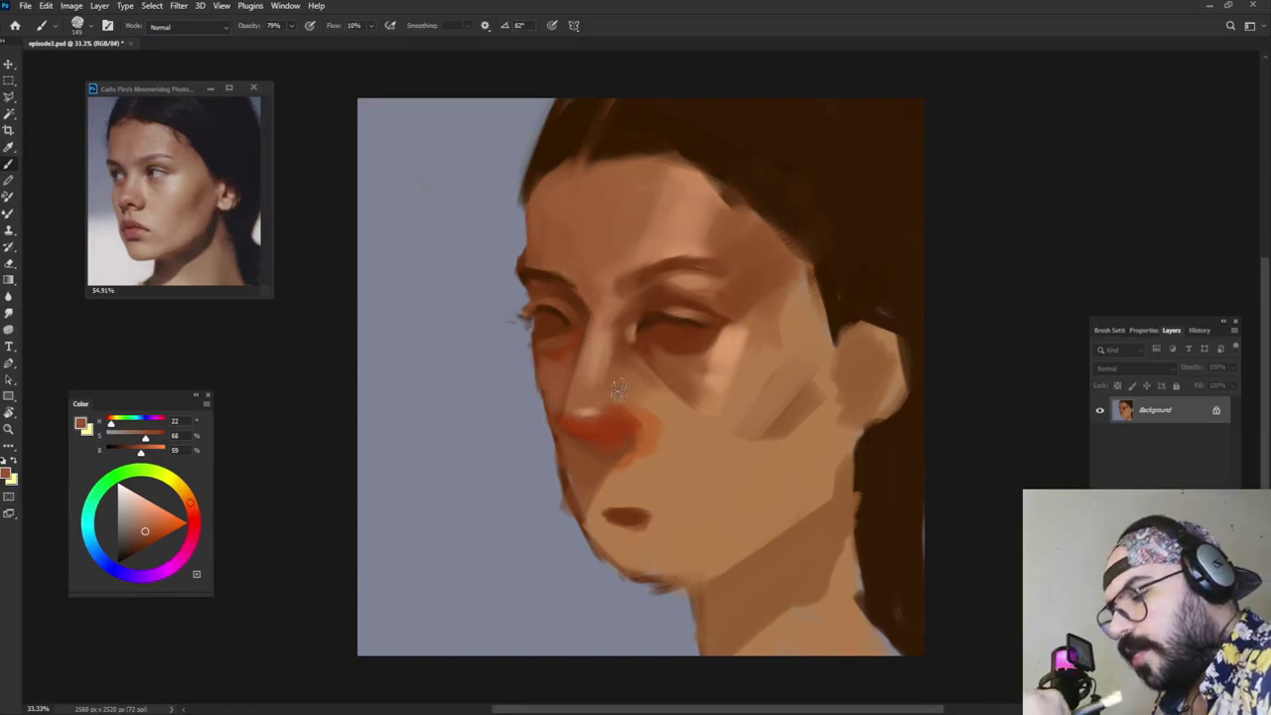
key(8)
key(9)
alt+click(584, 315)
mouse_move(588, 322)
mouse_down()
mouse_move(555, 359)
mouse_move(584, 328)
mouse_up()
drag(573, 317, 567, 332)
Step: Deepen the far eye's inner corner with dark brown (hue 28, saturation 100, brightness 19) and extend the shadow down the nose's far side
alt+click(670, 129)
key(shift+Left)
key(shift+Left)
key(shift+Left)
alt+right_click(583, 314)
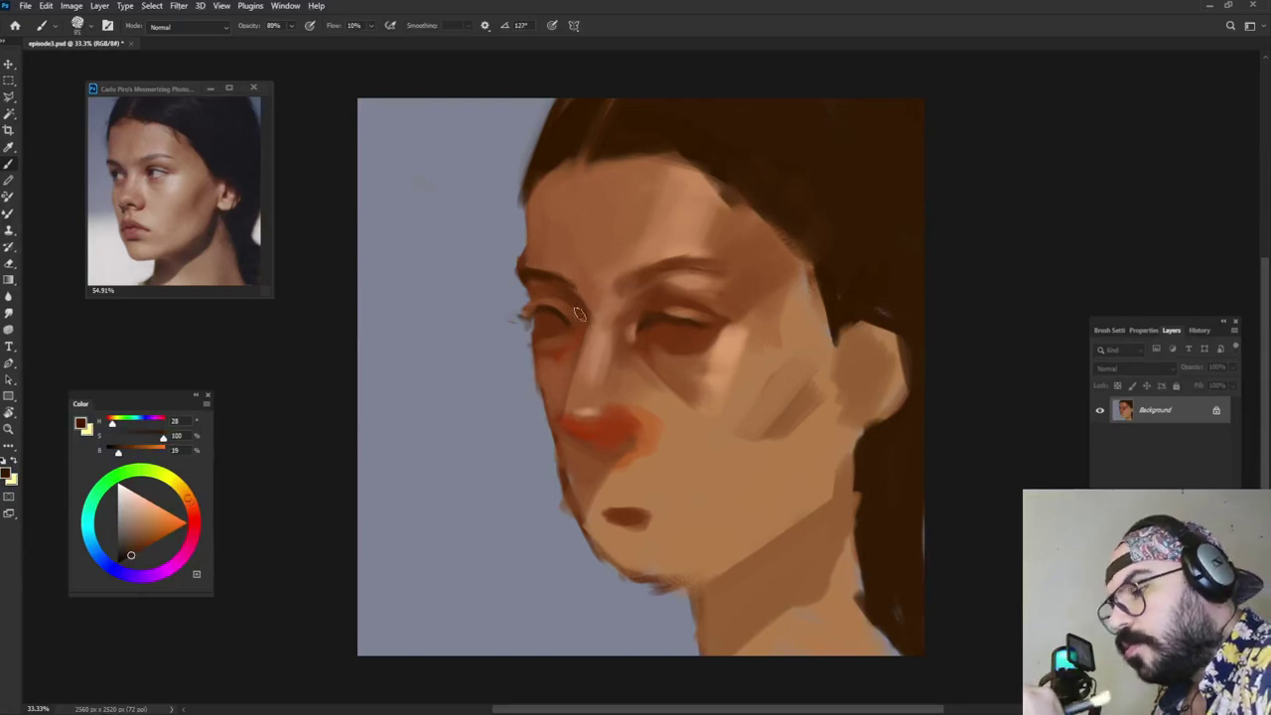
alt+click(585, 316)
key(shift+Right)
key(shift+Right)
key(shift+Right)
alt+right_click(583, 335)
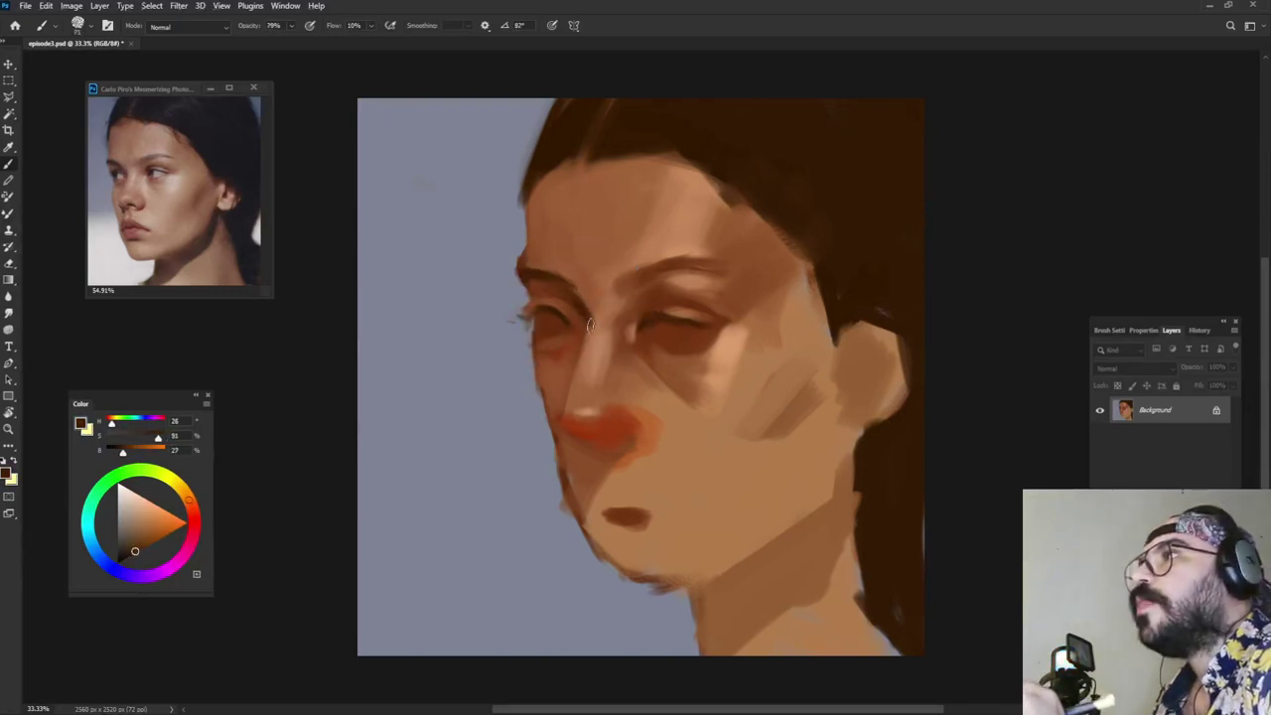
alt+click(577, 304)
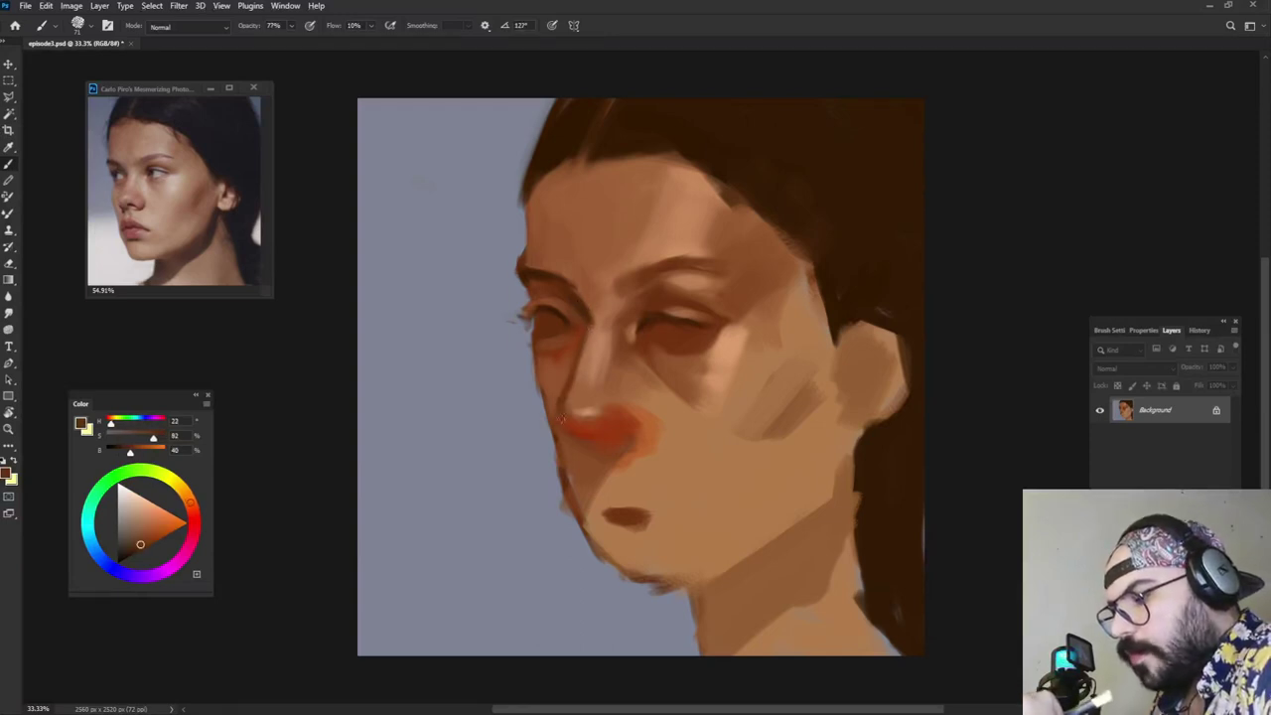
Step: Darken the underside of the nose and paint the near nostril in dark hair brown (hue 28, saturation 94, brightness 20)
key(7)
key(5)
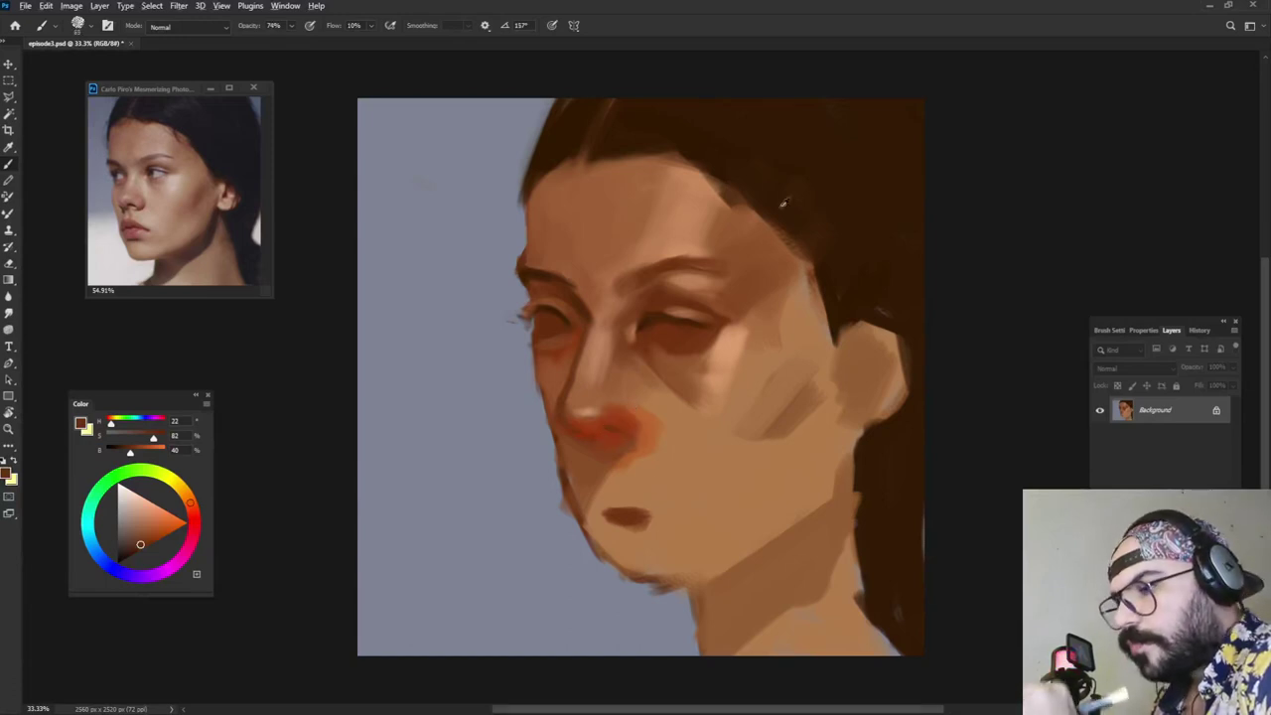
alt+click(732, 158)
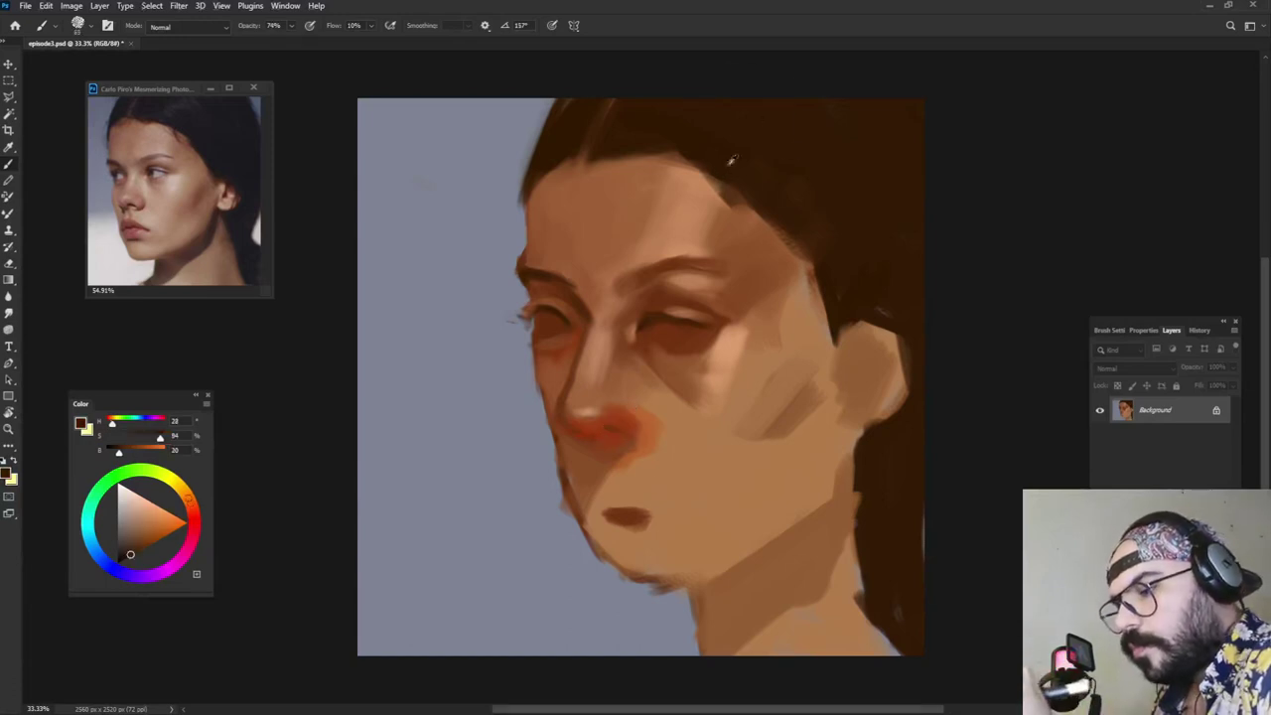
alt+click(603, 421)
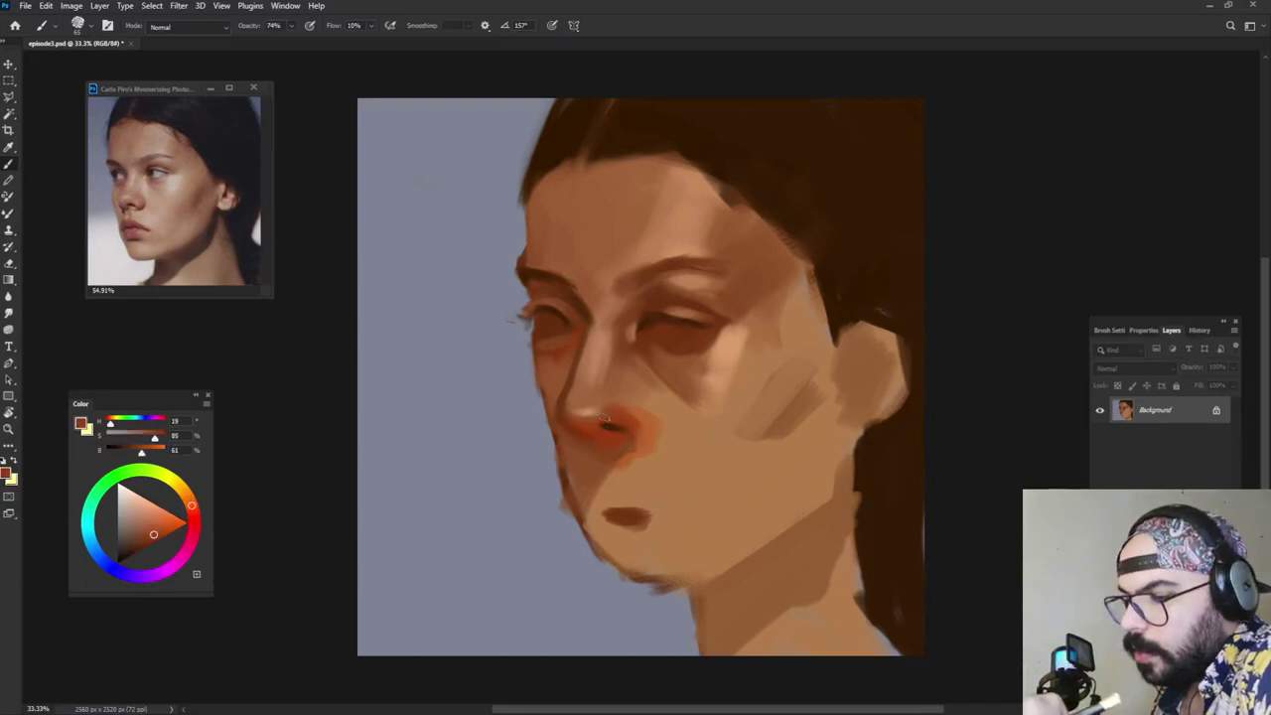
Step: Round out the nose tip with sampled reds and blend it up into the bridge highlight
mouse_move(607, 392)
mouse_down()
mouse_move(625, 392)
mouse_move(576, 408)
mouse_move(602, 393)
mouse_up()
alt+click(604, 361)
alt+click(594, 420)
alt+click(588, 497)
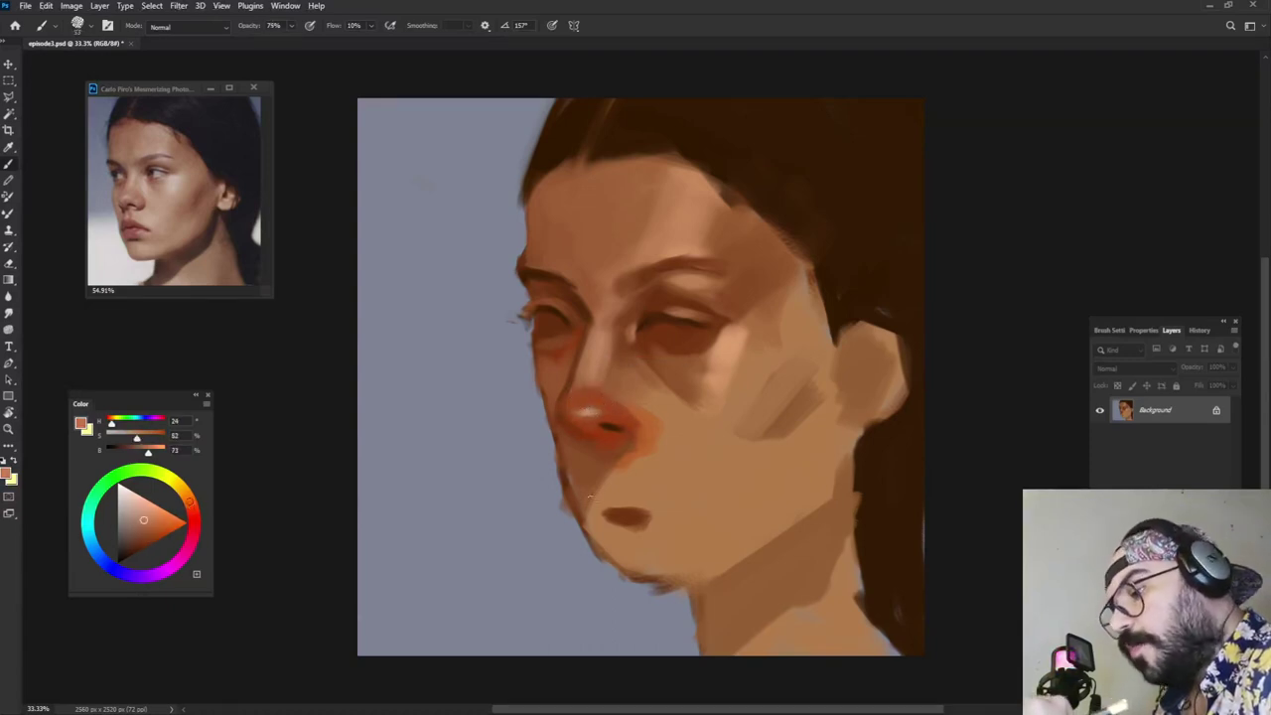
Step: Add the far nostril in dark brown and deepen the shadow across the nose's underside with sampled reddish browns
alt+click(724, 141)
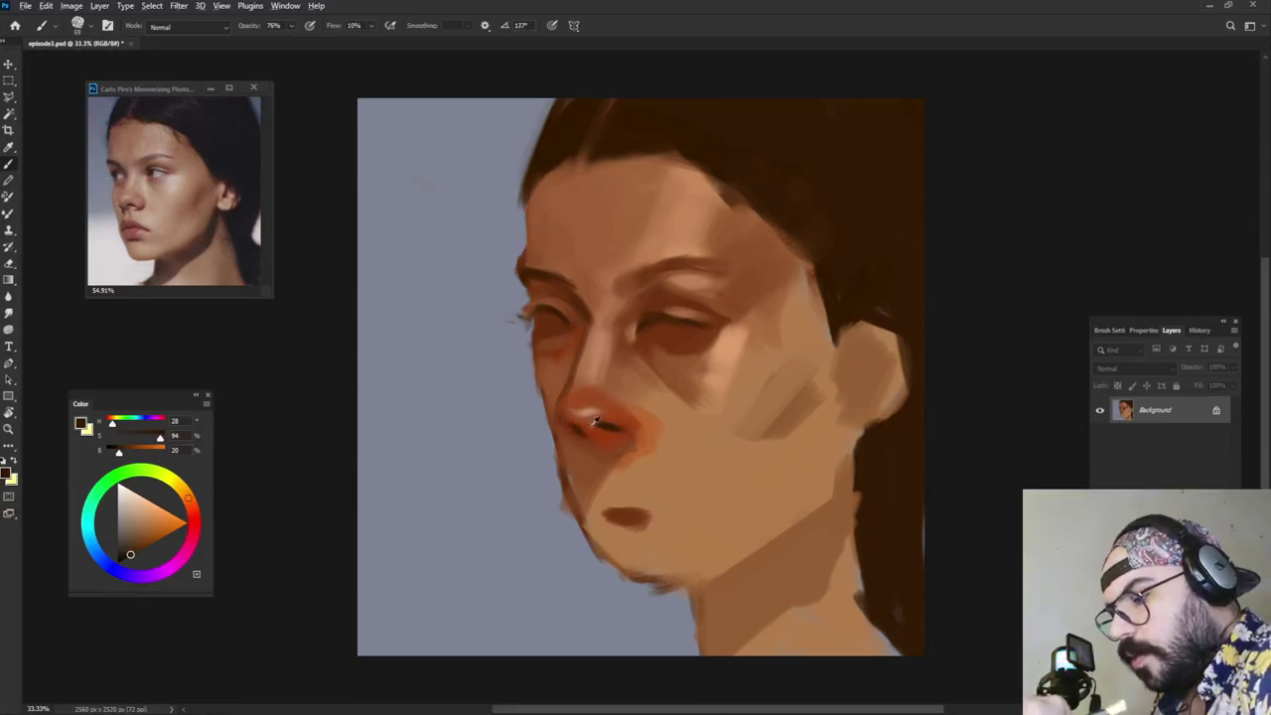
alt+click(573, 427)
alt+click(571, 427)
drag(629, 431, 600, 423)
alt+click(602, 425)
alt+click(586, 422)
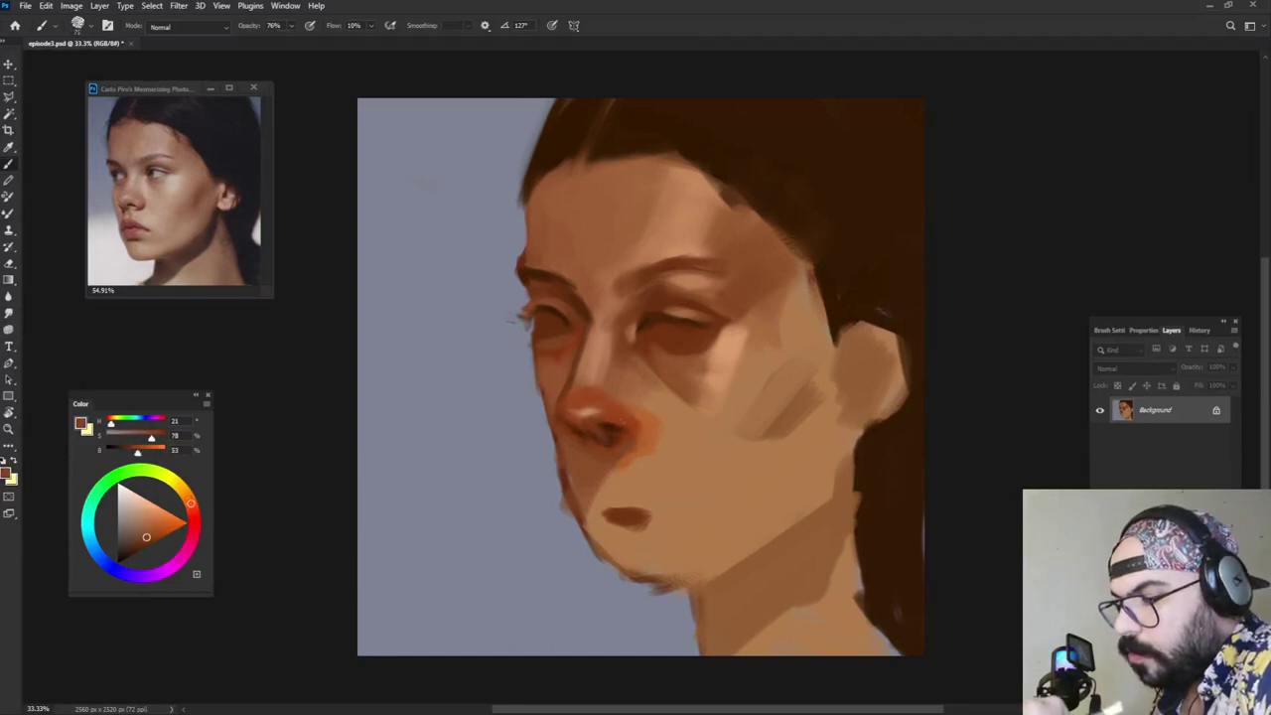
Step: Refine the near nostril and the nose's underside with sampled skin tone and reddish browns
alt+click(594, 367)
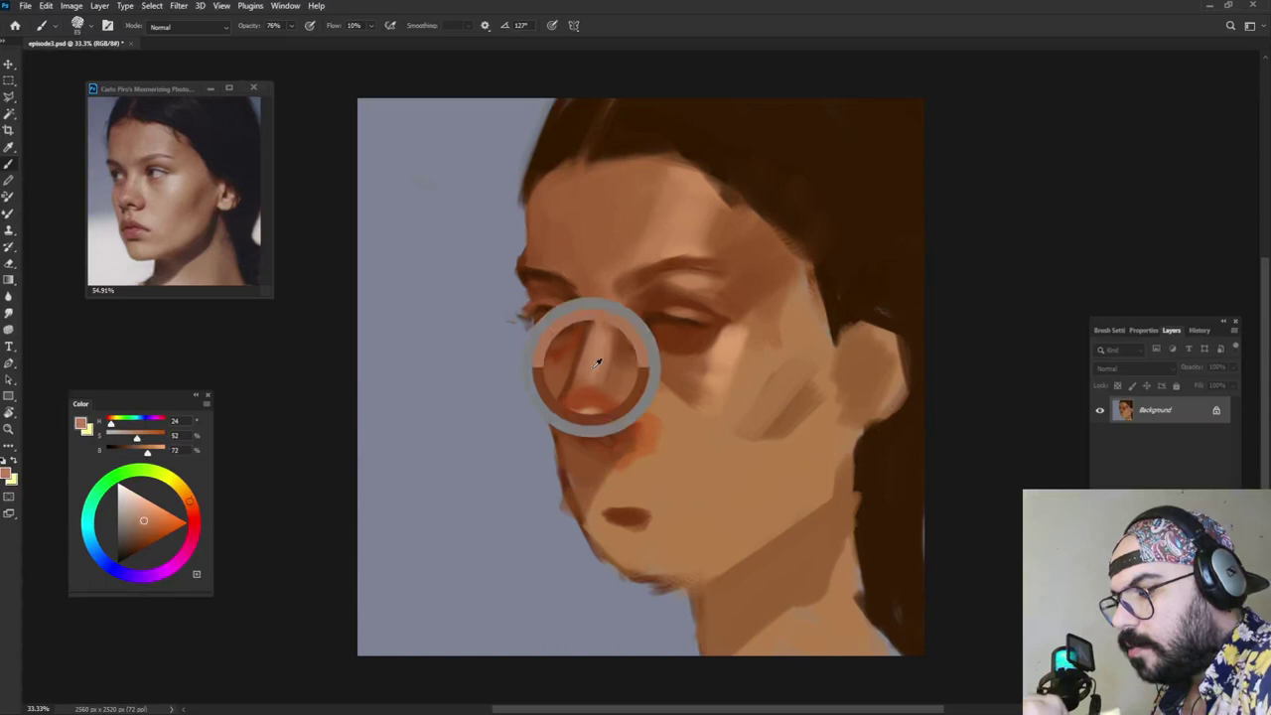
drag(601, 433, 627, 437)
alt+click(587, 427)
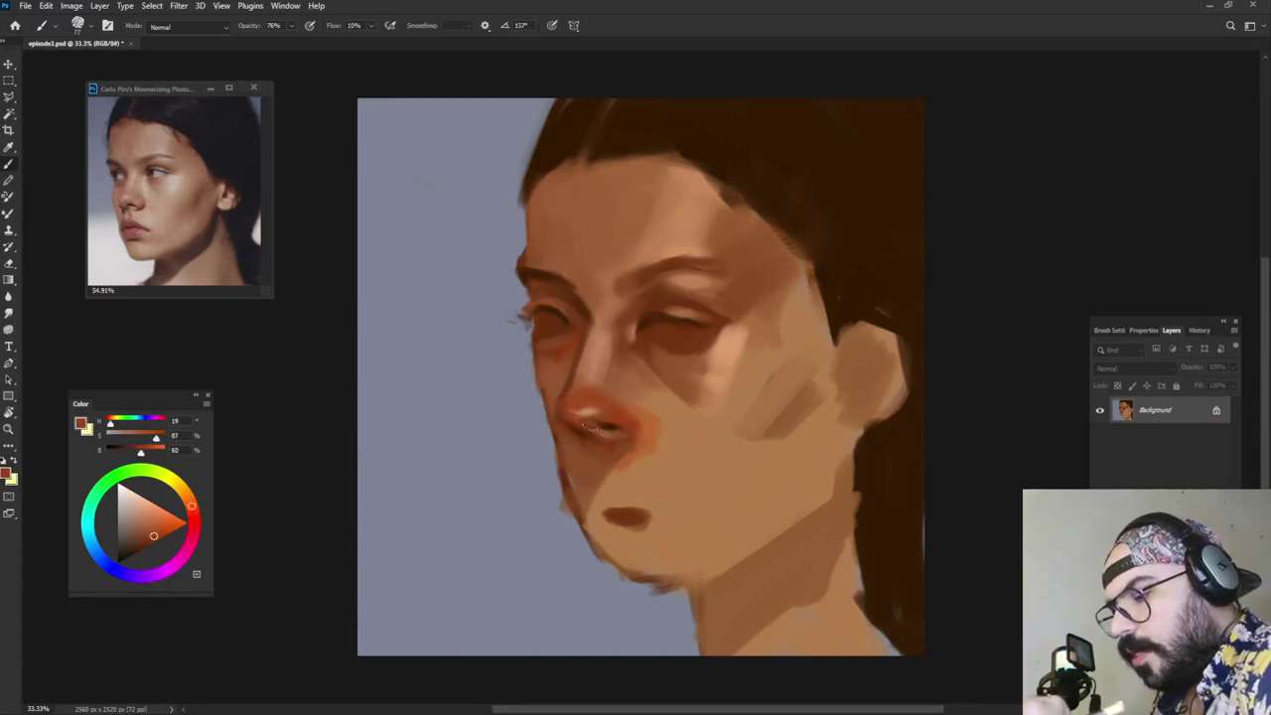
alt+click(603, 425)
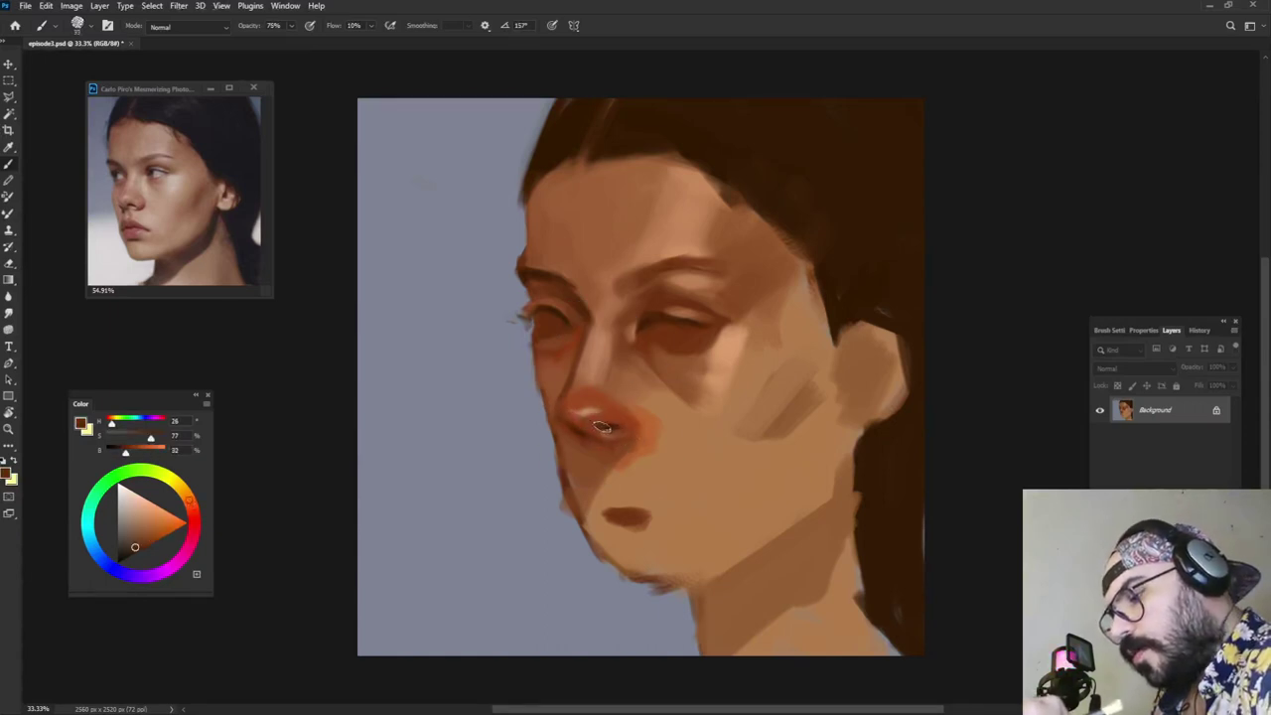
alt+click(578, 424)
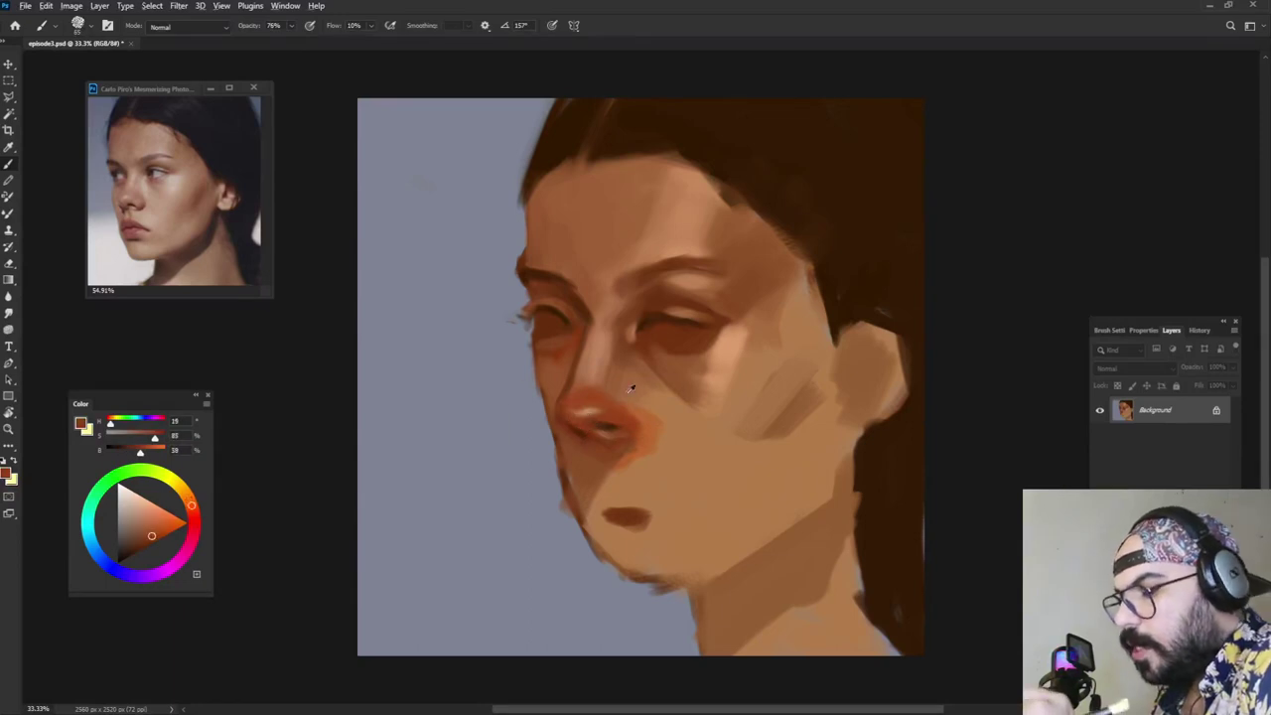
alt+click(587, 371)
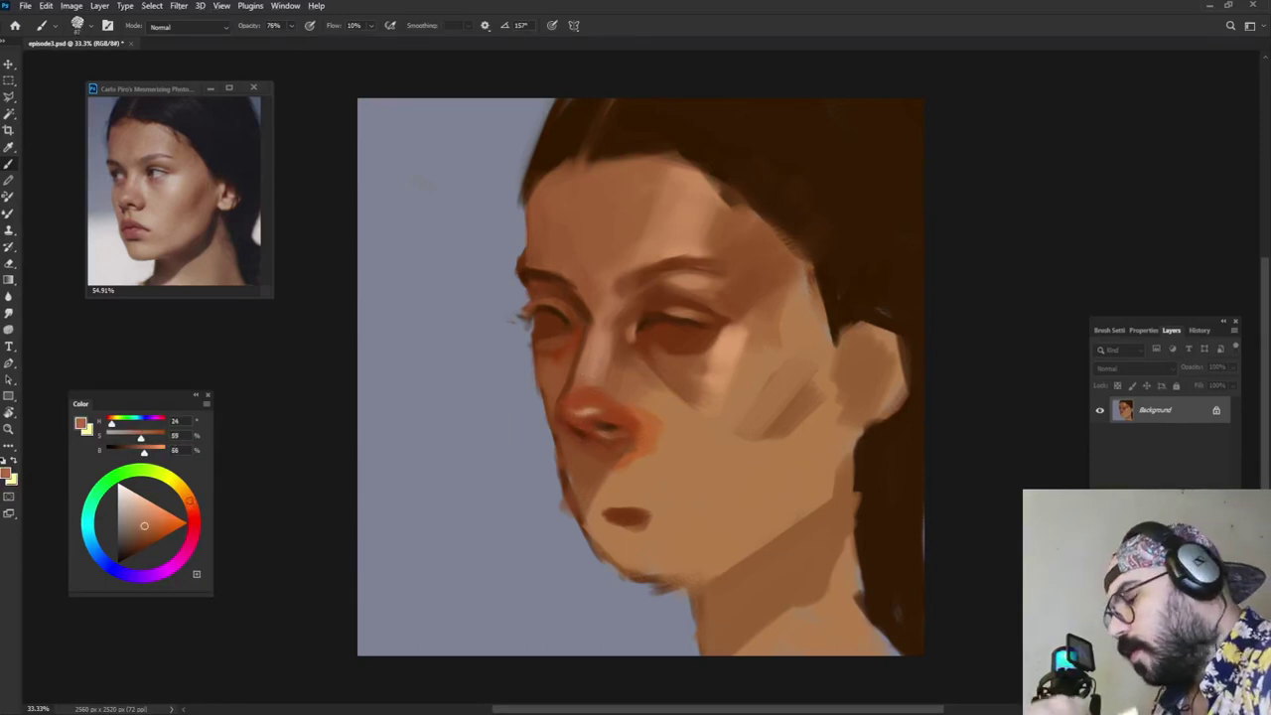
Step: Brighten the nose-tip highlight with light peach (hue 24, saturation 52, brightness 96) and soften its edges with sampled reds
drag(144, 525, 164, 495)
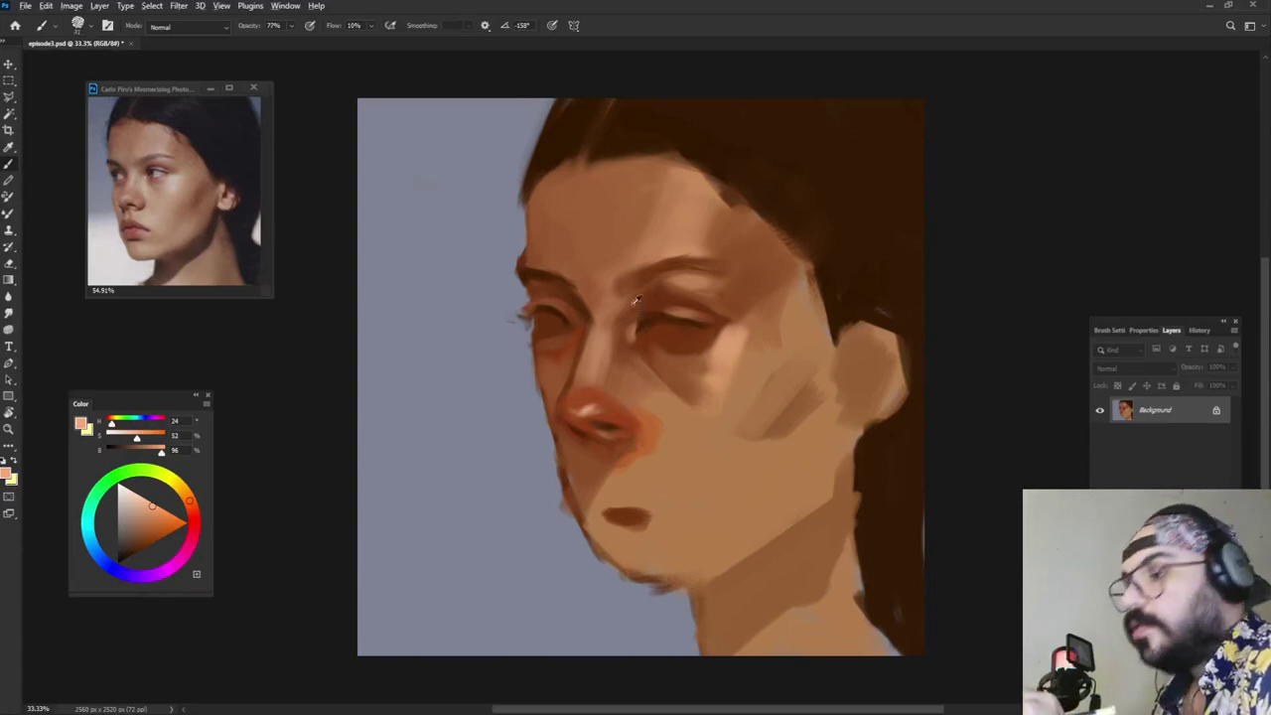
alt+click(724, 133)
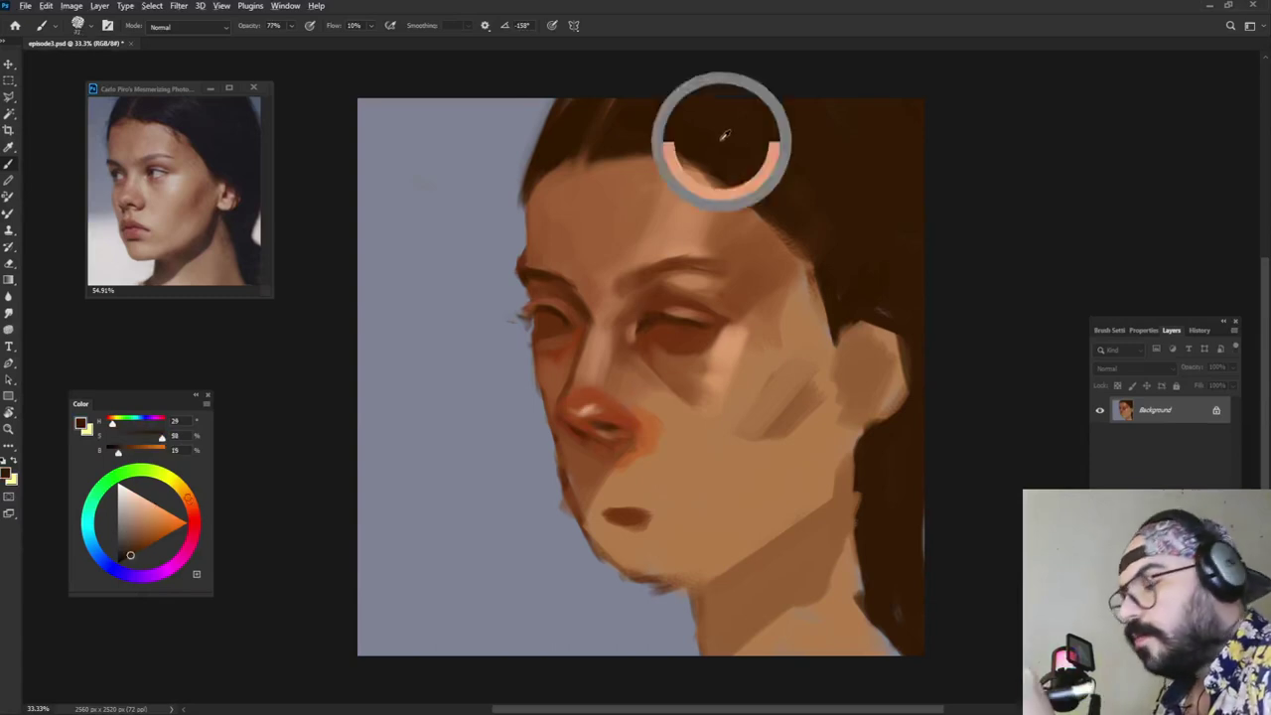
alt+click(600, 409)
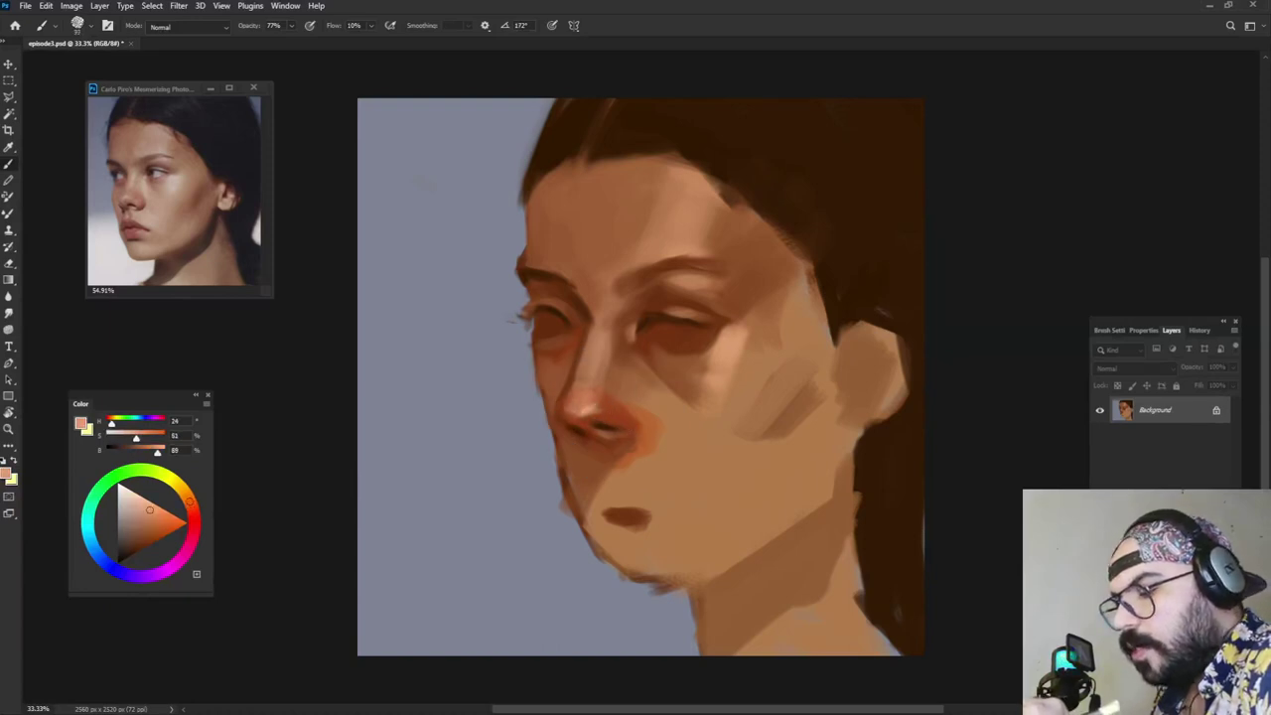
alt+click(603, 391)
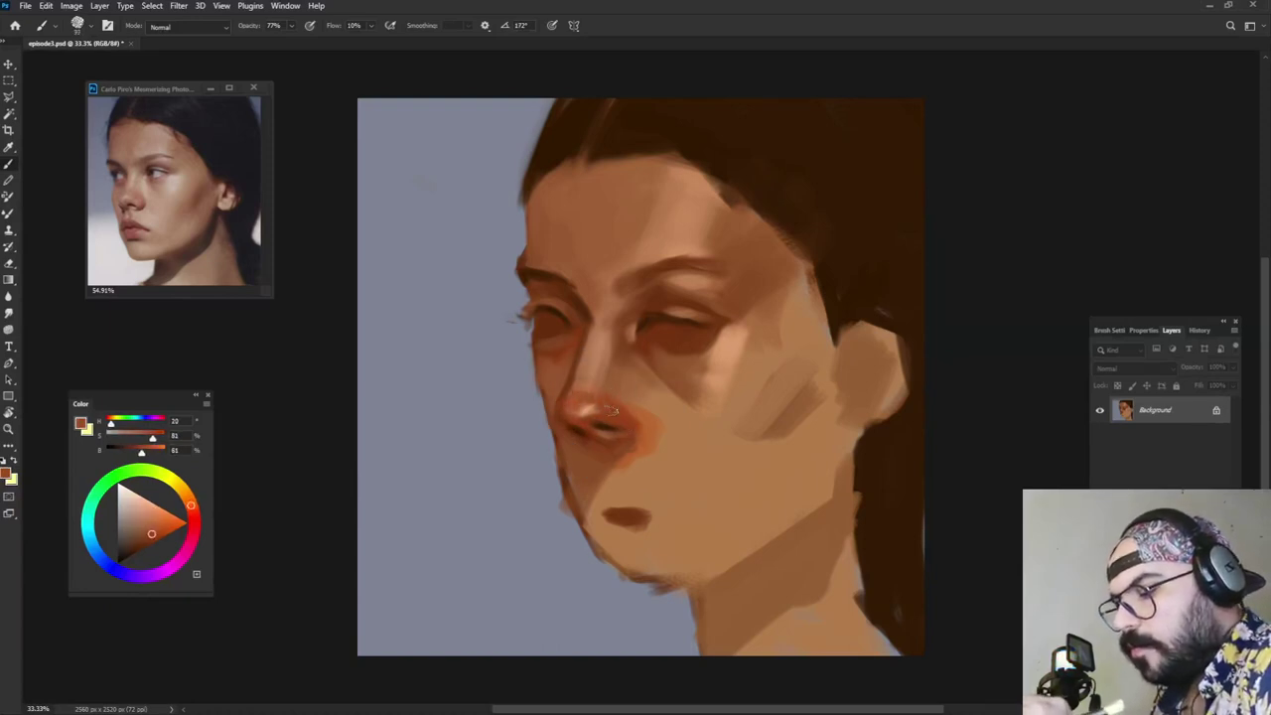
alt+click(608, 404)
alt+click(592, 402)
drag(574, 406, 596, 414)
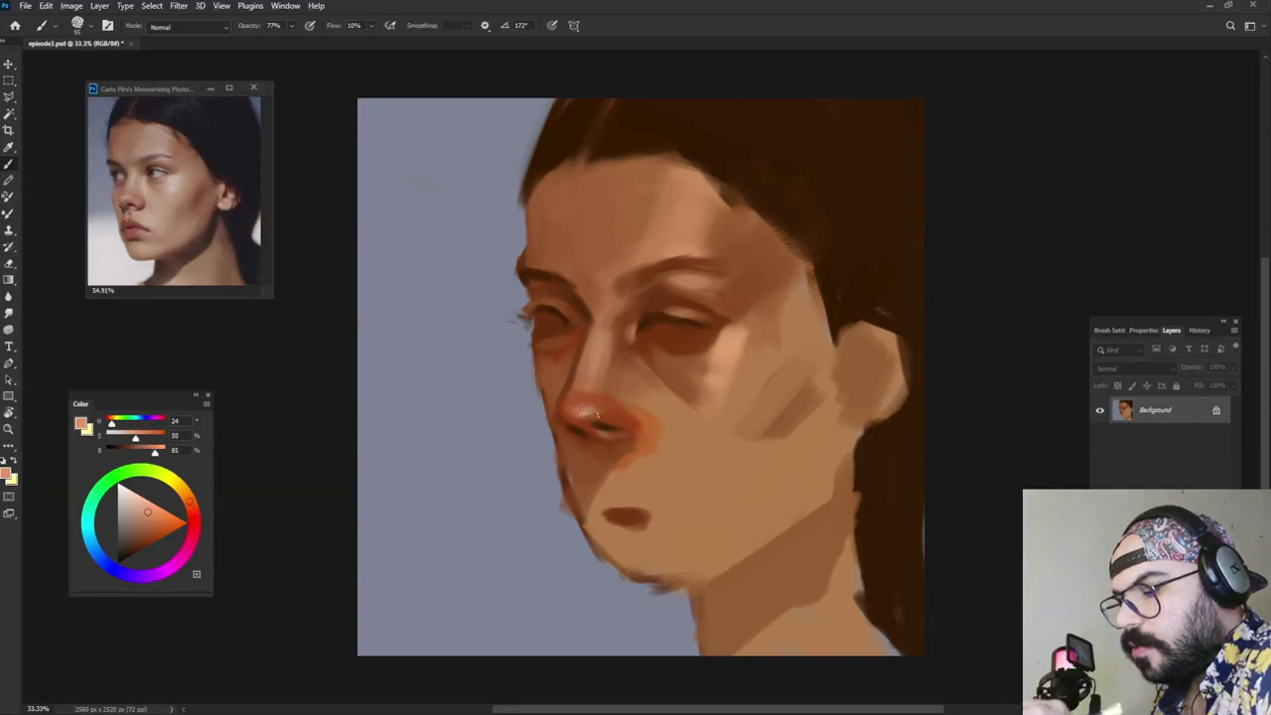
Step: Blend the nose-tip highlight into the near nostril wing with sampled orange-red tones
alt+click(625, 397)
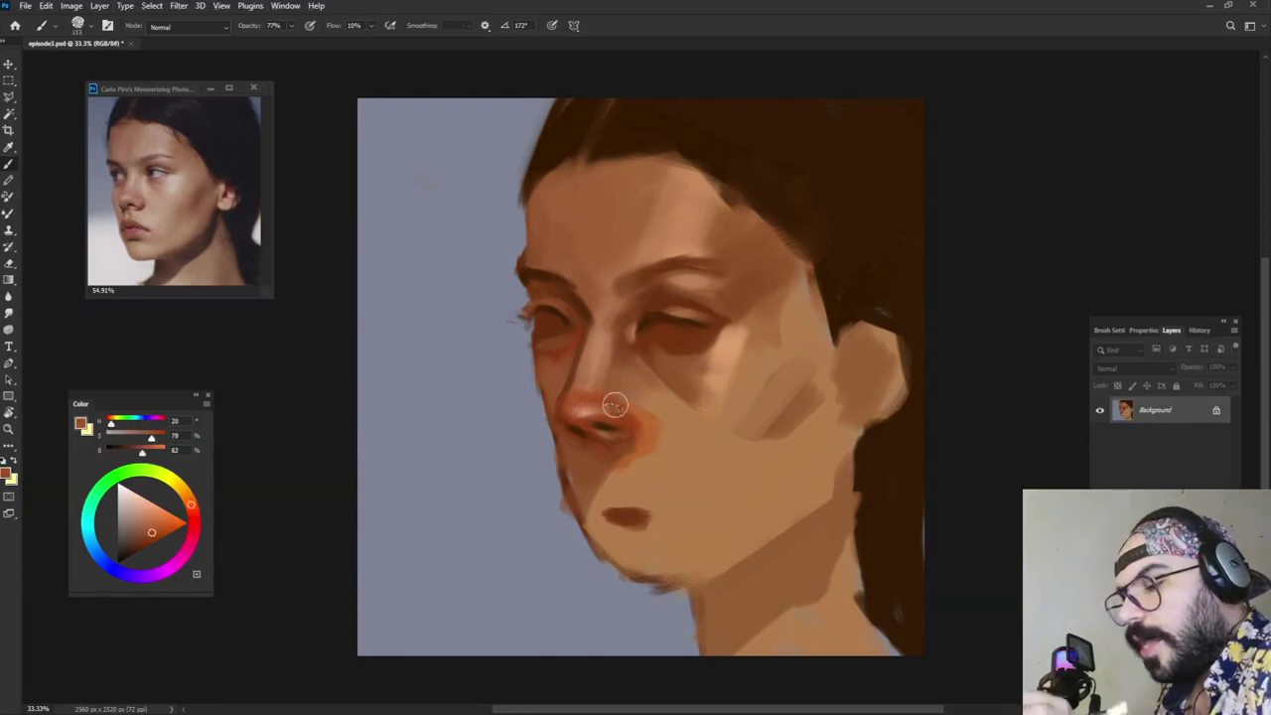
alt+click(614, 405)
drag(601, 410, 636, 439)
alt+click(617, 402)
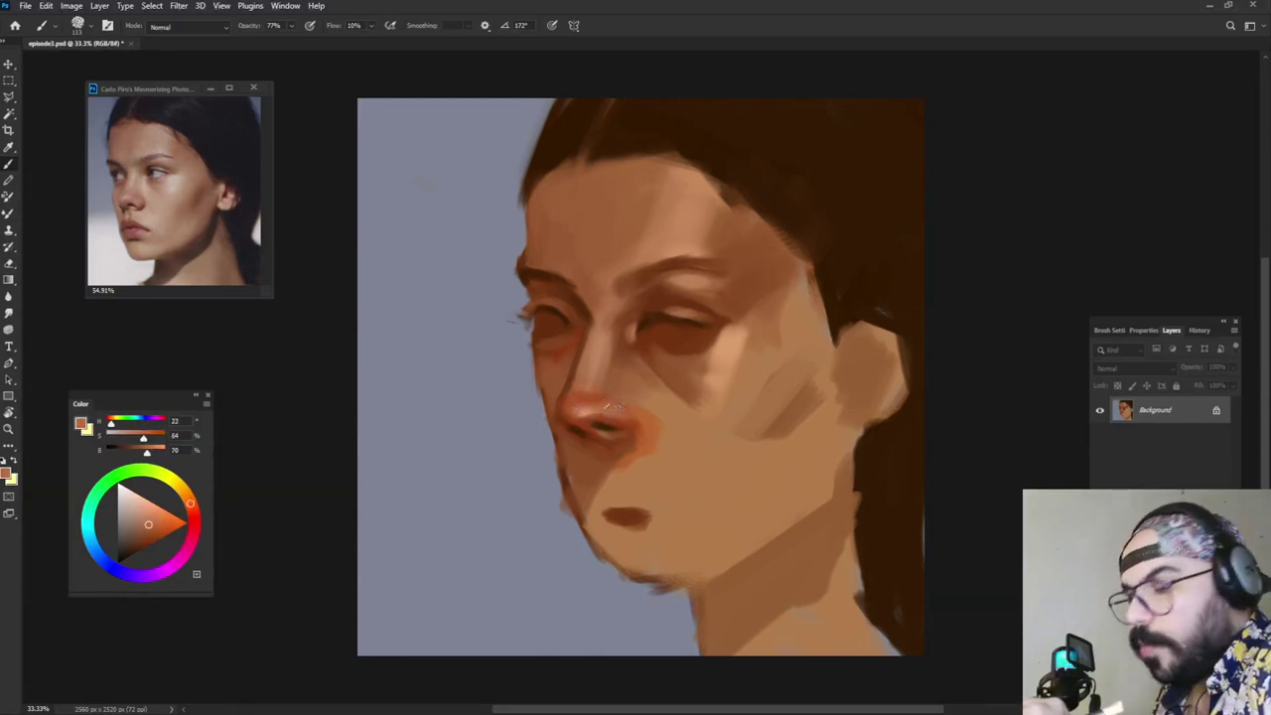
Step: Model the near side plane of the nose using the sampled cheek highlight and neighbouring skin tones
alt+click(718, 356)
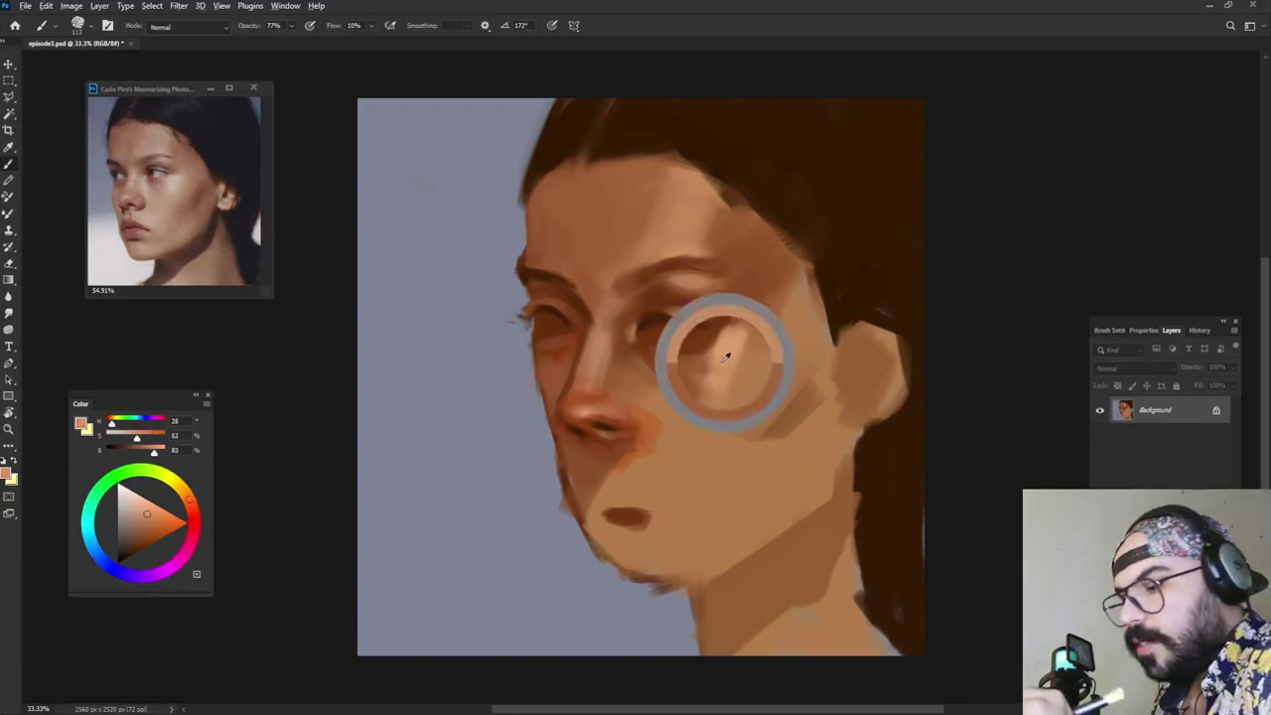
mouse_move(626, 350)
mouse_down()
mouse_move(644, 393)
mouse_move(668, 377)
mouse_move(613, 392)
mouse_move(627, 395)
mouse_up()
alt+click(622, 376)
alt+click(620, 348)
alt+click(613, 389)
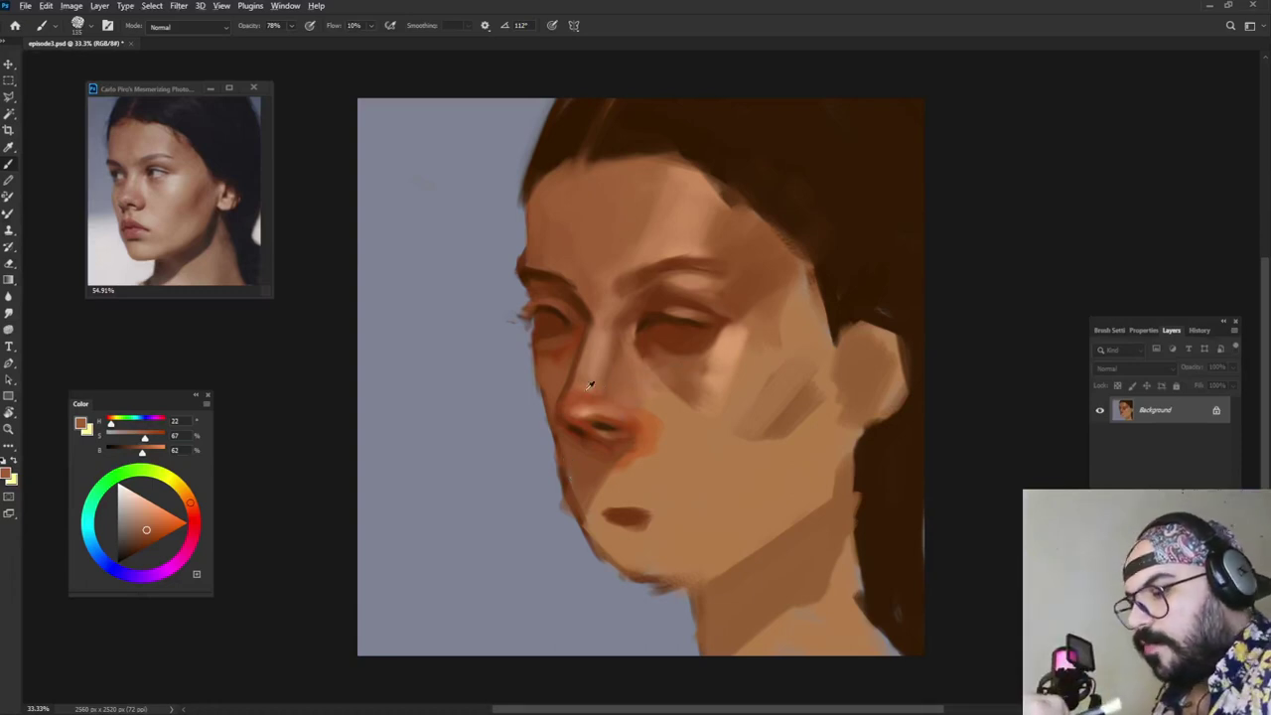
alt+click(588, 387)
alt+right_click(624, 365)
drag(640, 364, 631, 411)
Step: Define the crease around the near nostril wing in reddish brown (hue 21, saturation 87, brightness 45)
alt+click(655, 339)
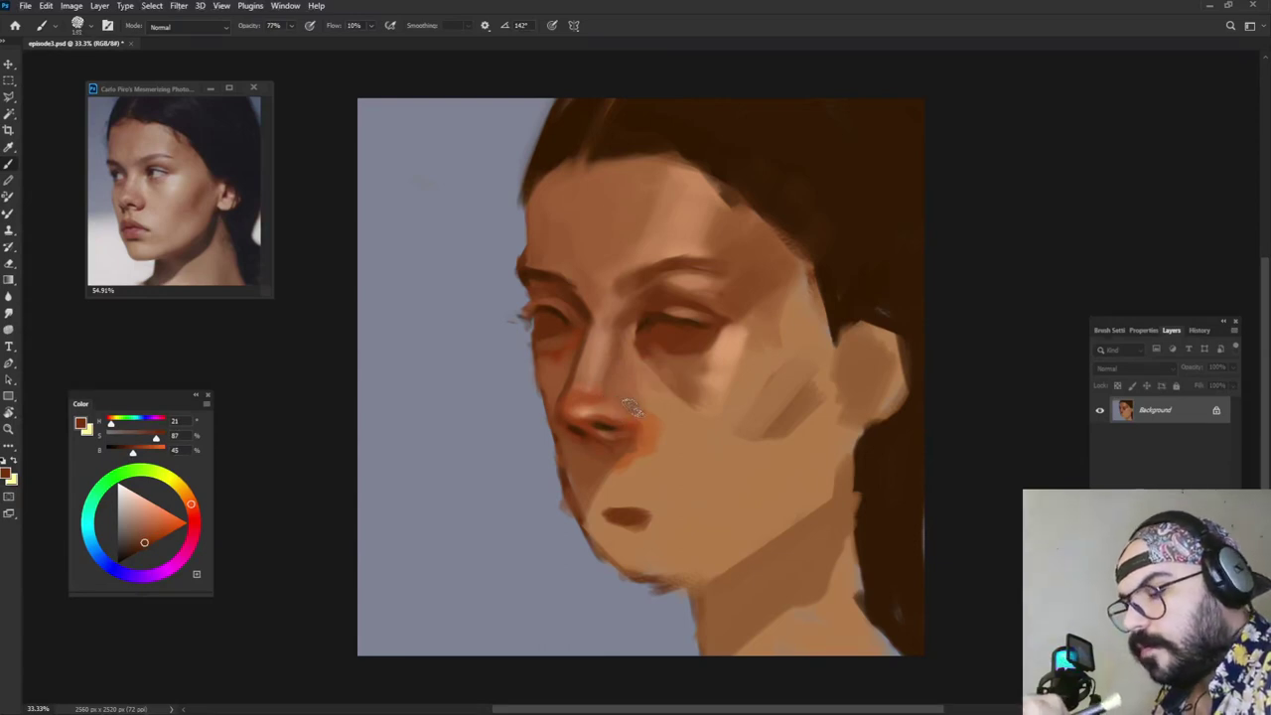
drag(632, 407, 644, 429)
alt+right_click(641, 429)
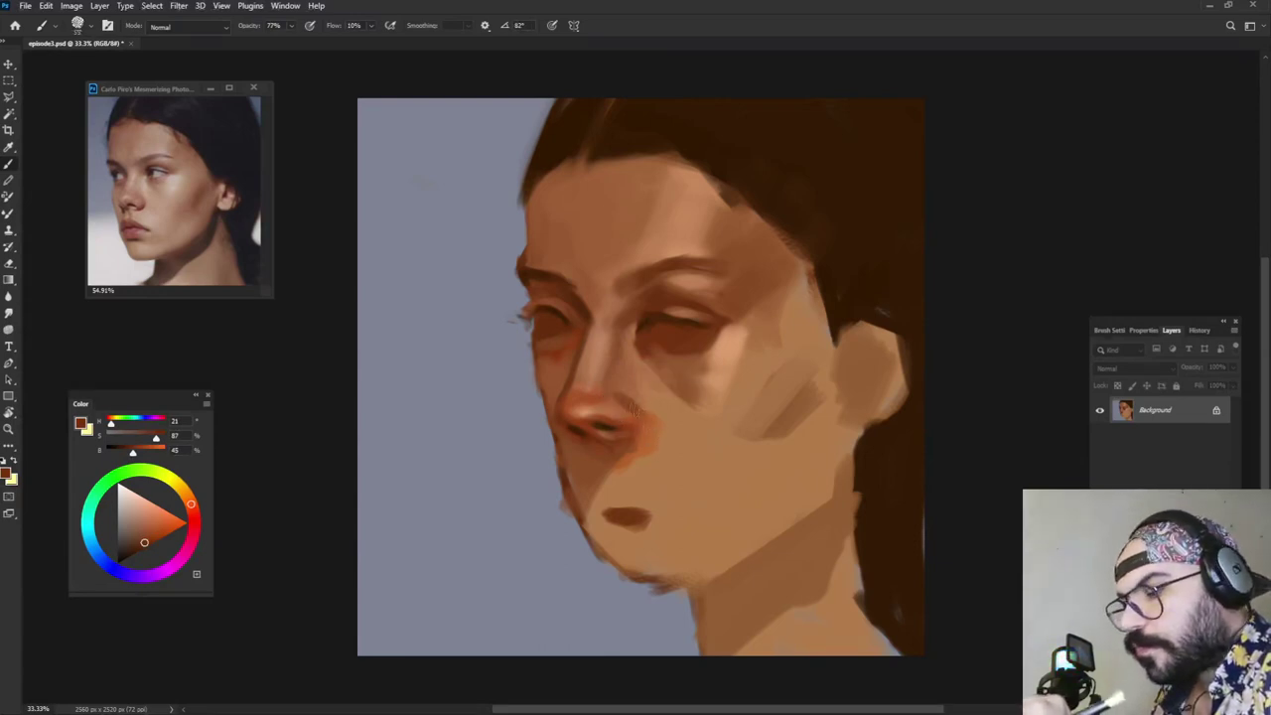
alt+click(639, 435)
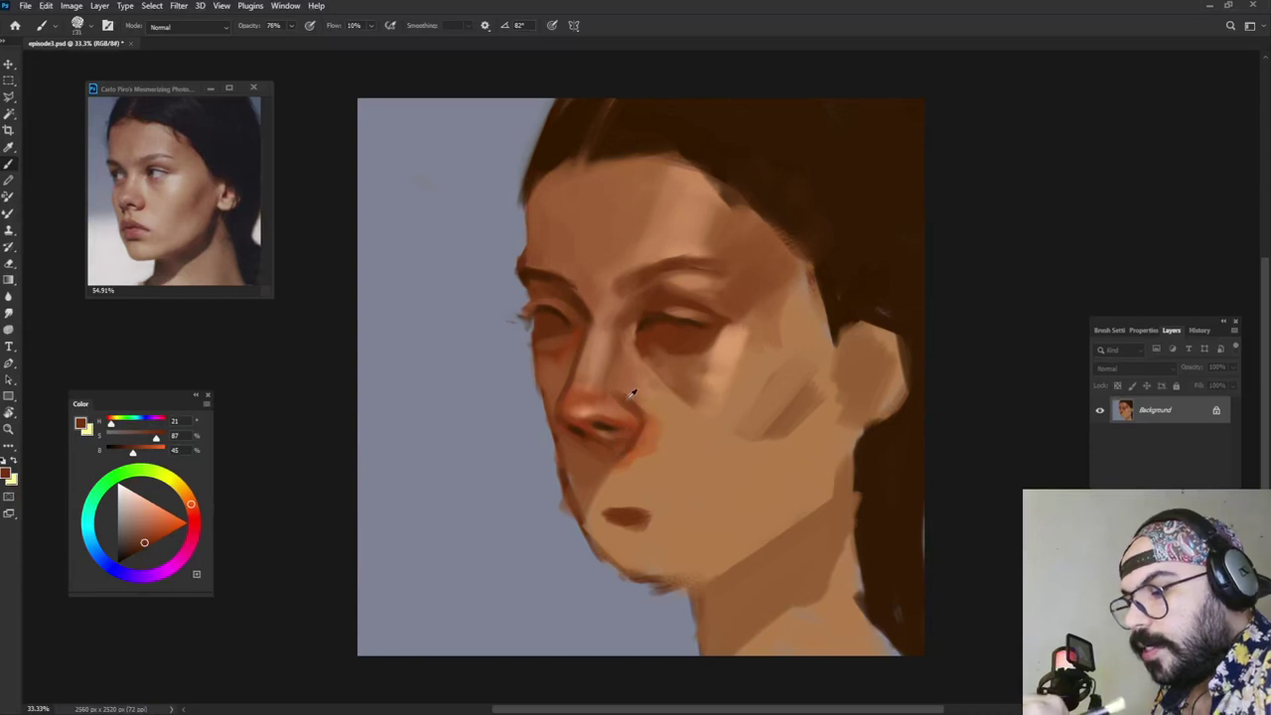
Step: Lighten the cheek beside the nose, soften the near under-eye shadow, and shade the far eye with sampled reddish brown
alt+click(622, 396)
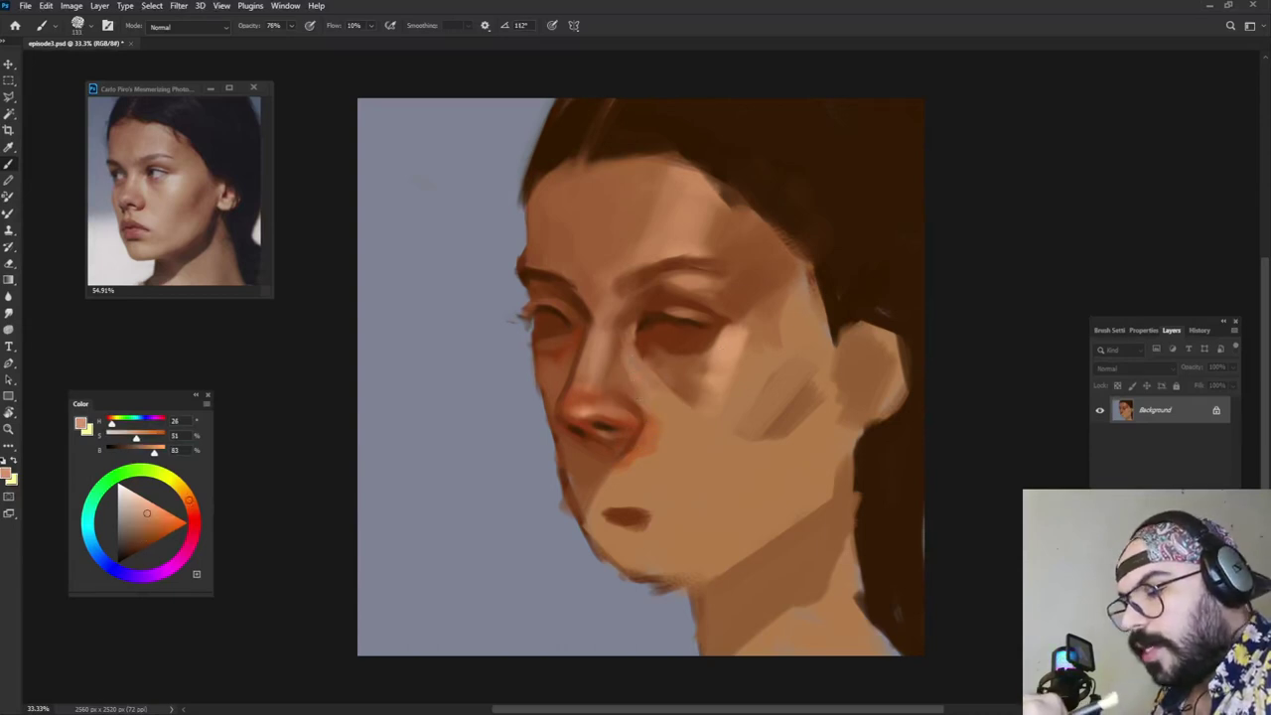
alt+click(646, 382)
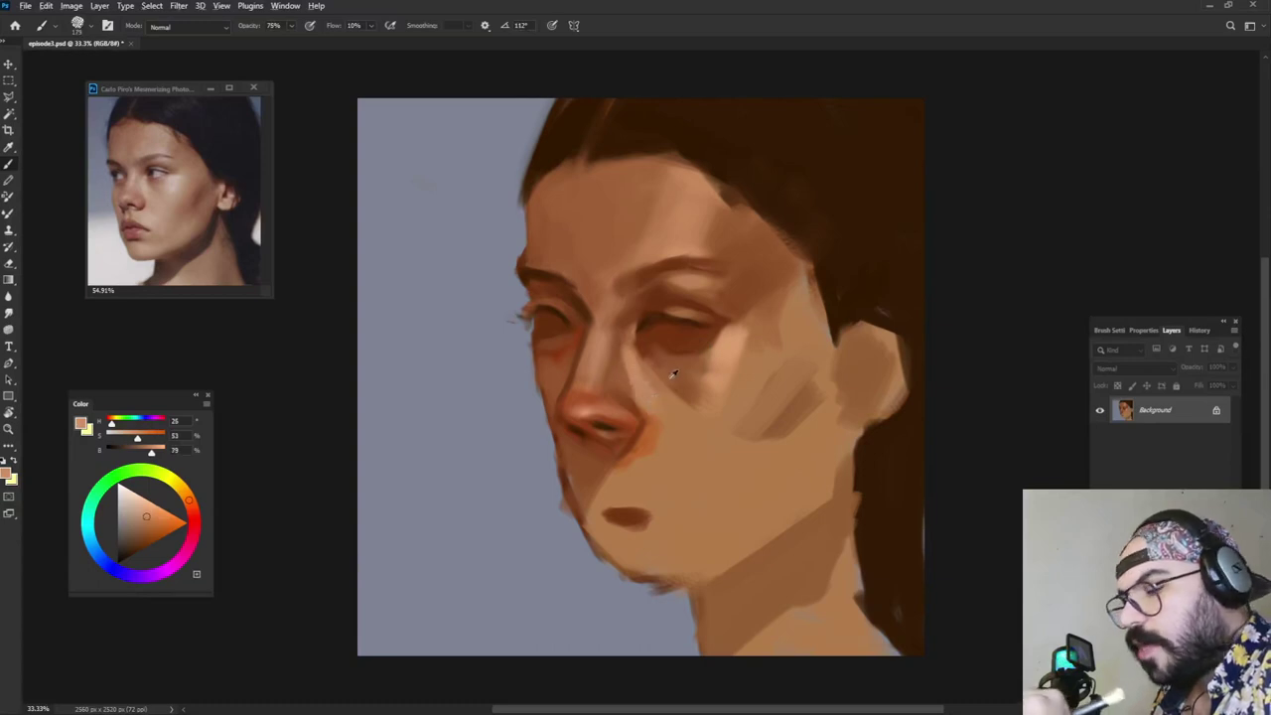
alt+click(672, 387)
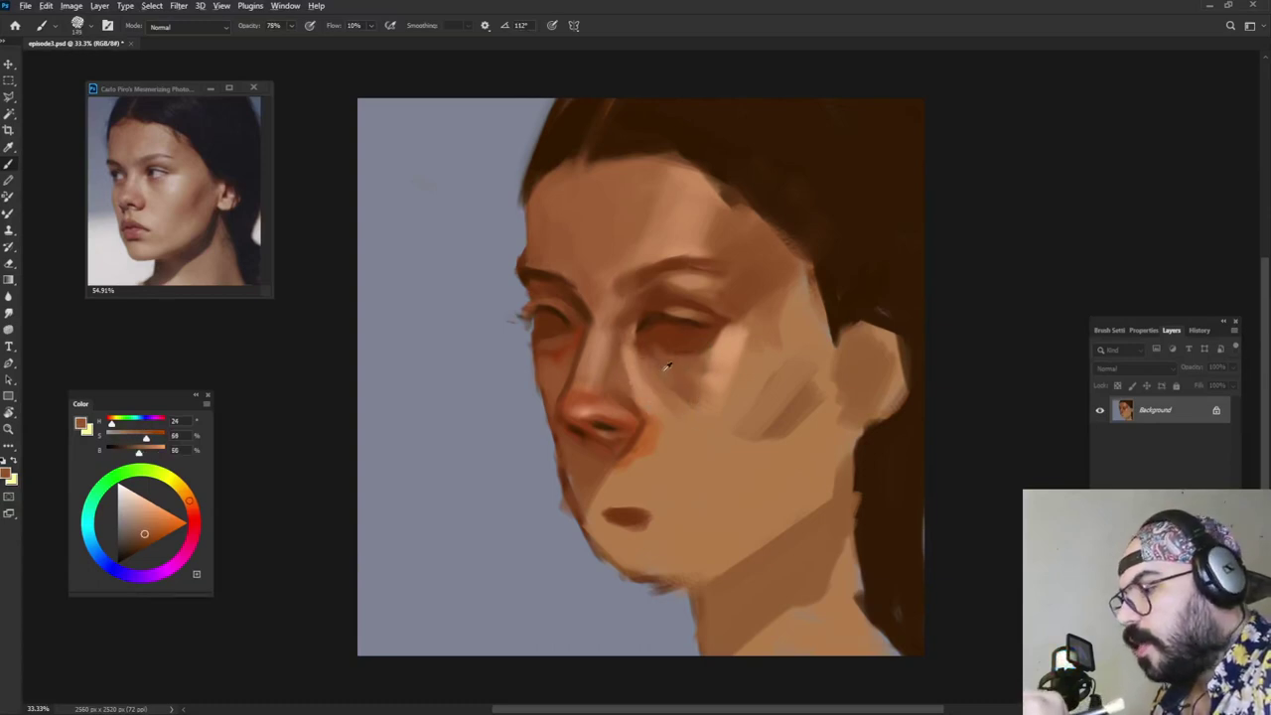
alt+click(673, 374)
drag(694, 347, 691, 350)
alt+click(681, 328)
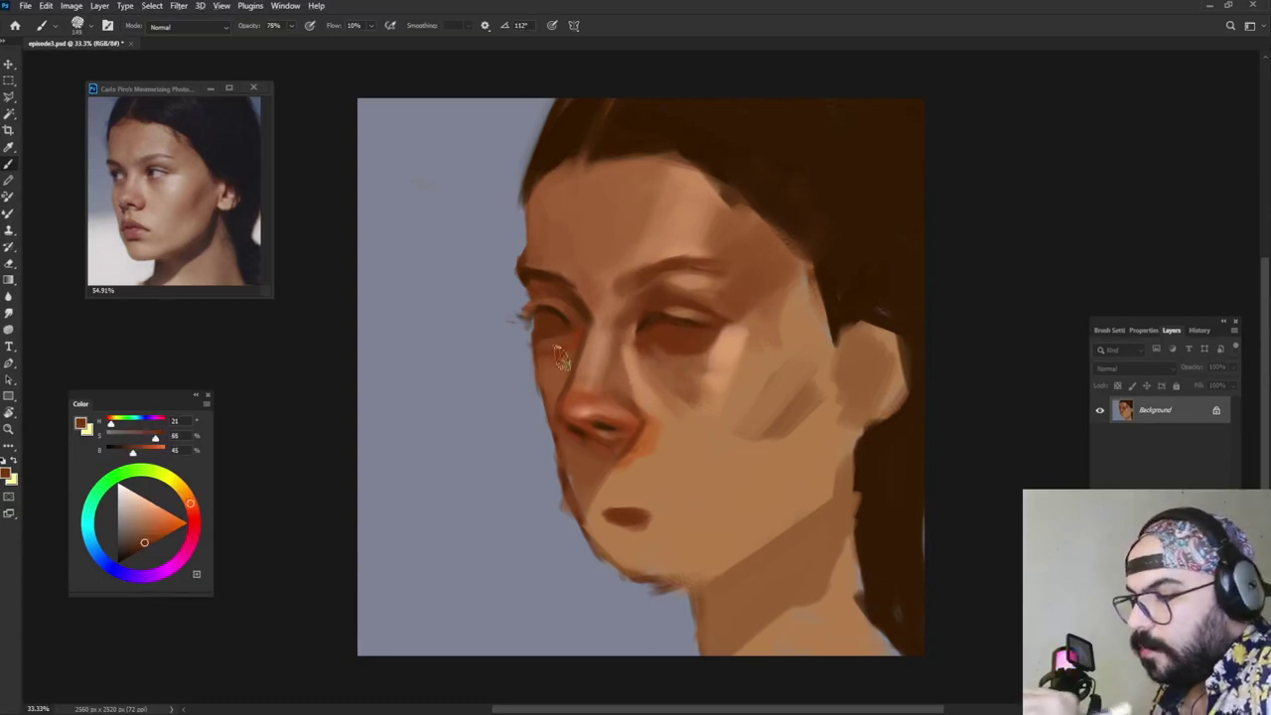
drag(562, 330, 552, 340)
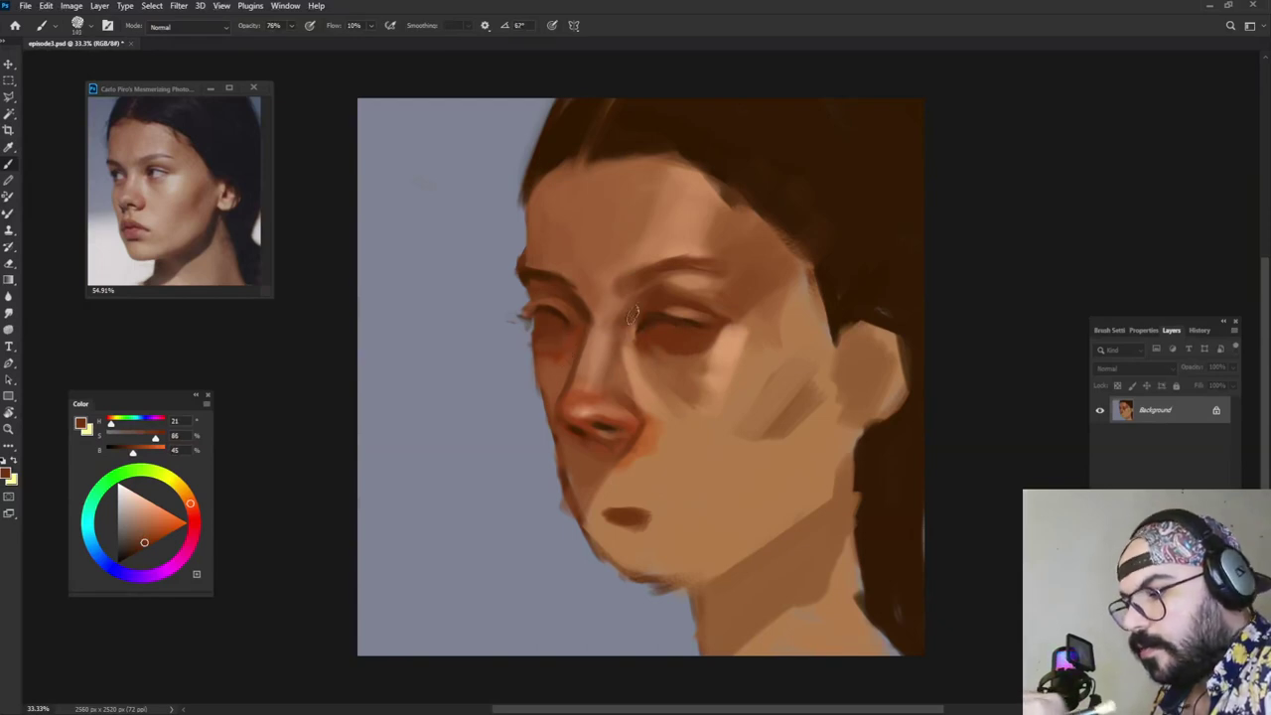
Step: Reshape the hairline over the forehead and temple with dark brown strokes (hue 28, saturation 96, brightness 19)
alt+click(717, 176)
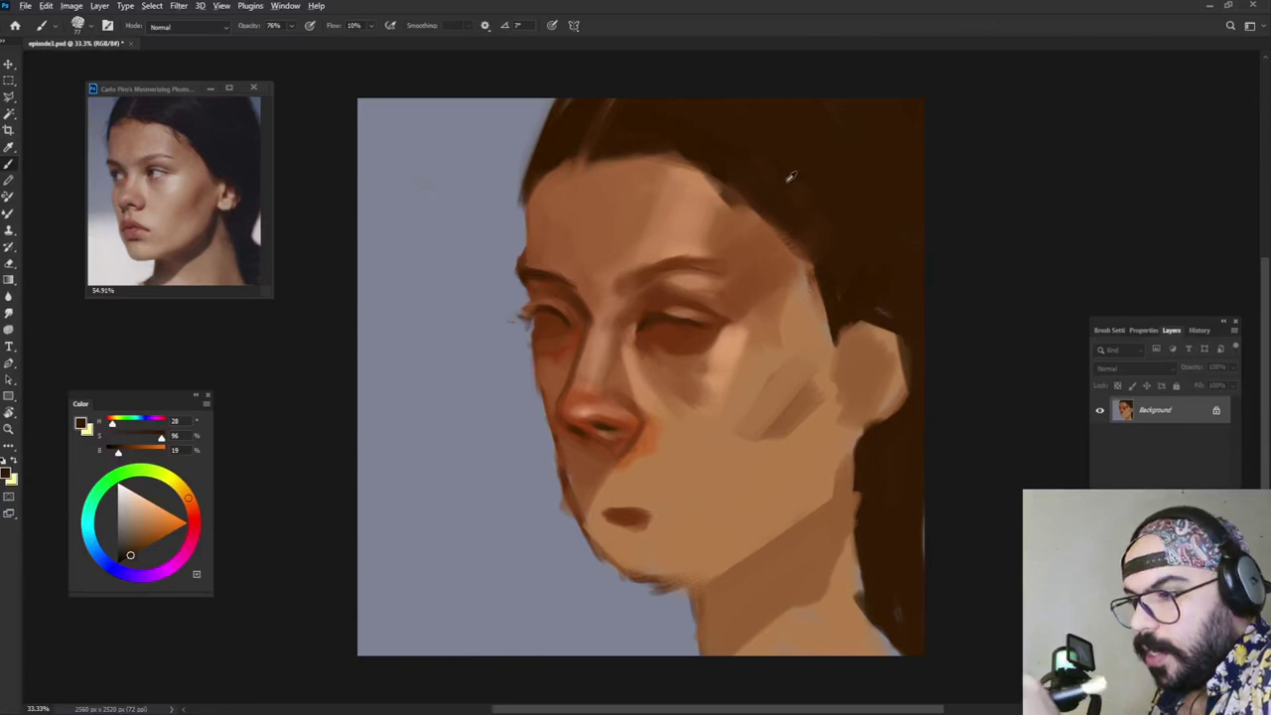
alt+click(710, 143)
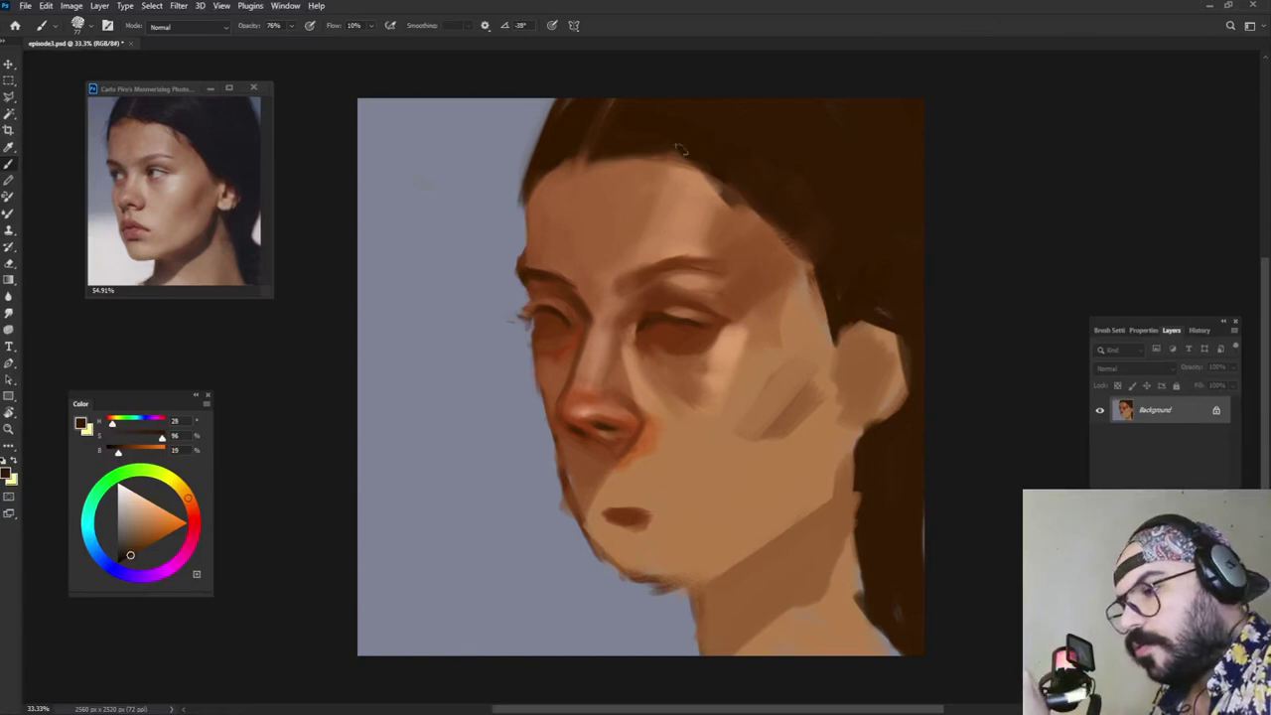
drag(681, 148, 627, 156)
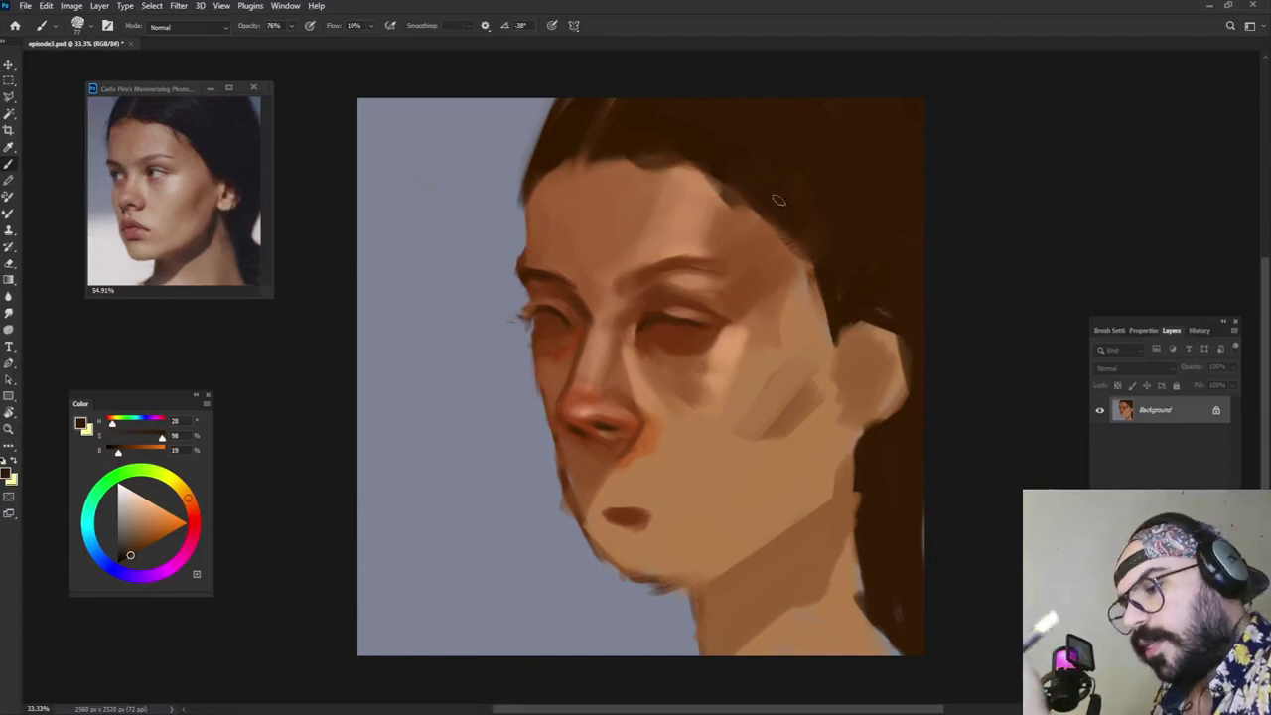
mouse_move(724, 183)
mouse_down()
mouse_move(739, 216)
mouse_move(782, 236)
mouse_up()
drag(727, 194, 781, 242)
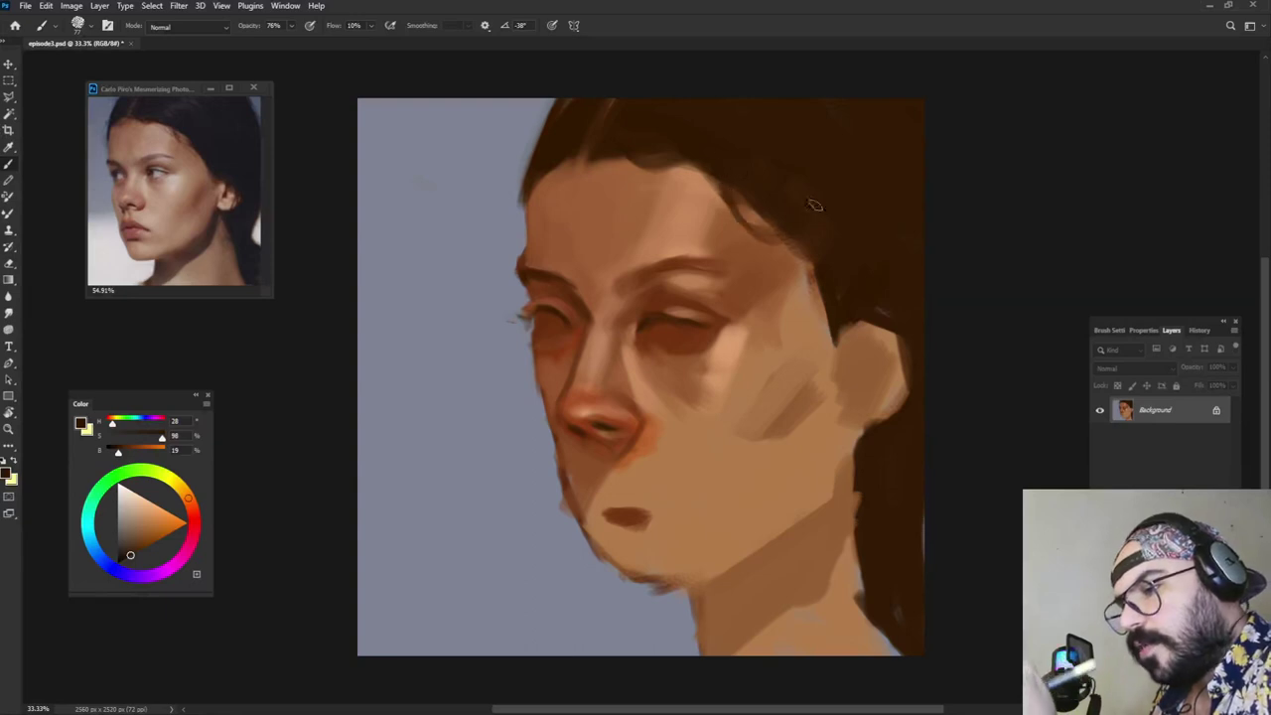
Step: Darken the hair beside the temple and above the ear with near-black brown (hue 27, saturation 93, brightness 11)
alt+click(806, 220)
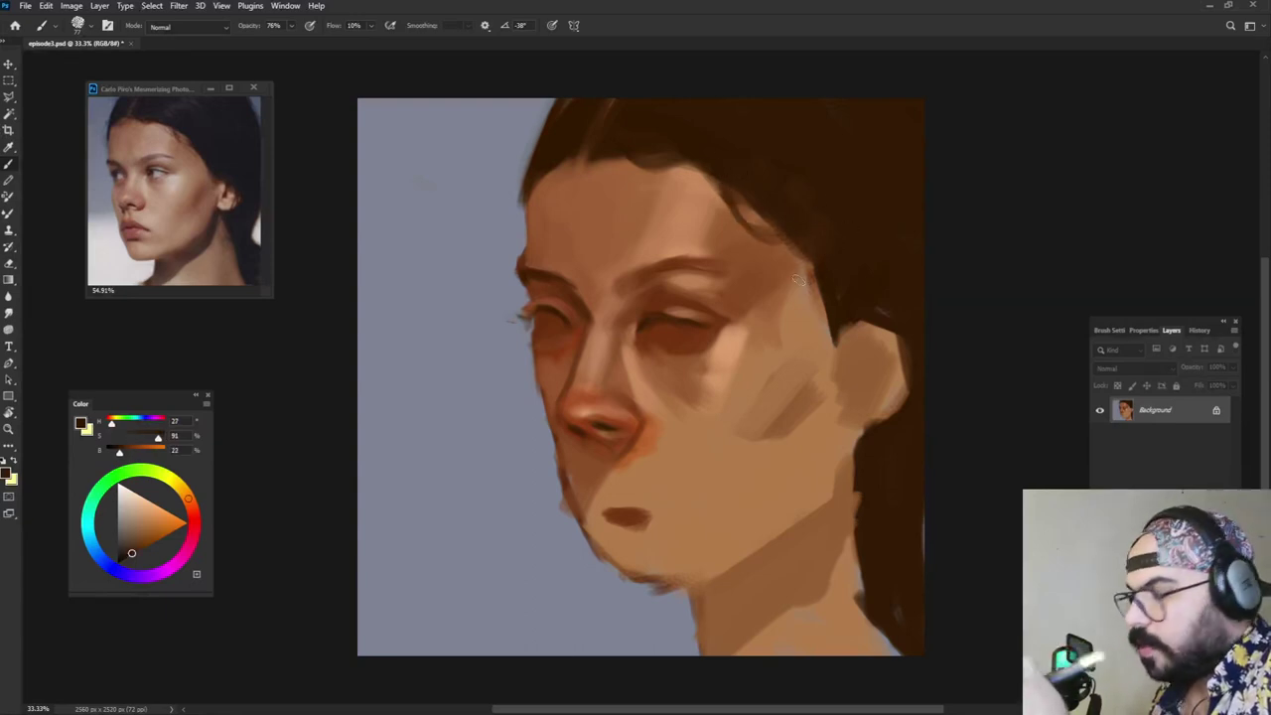
alt+click(808, 250)
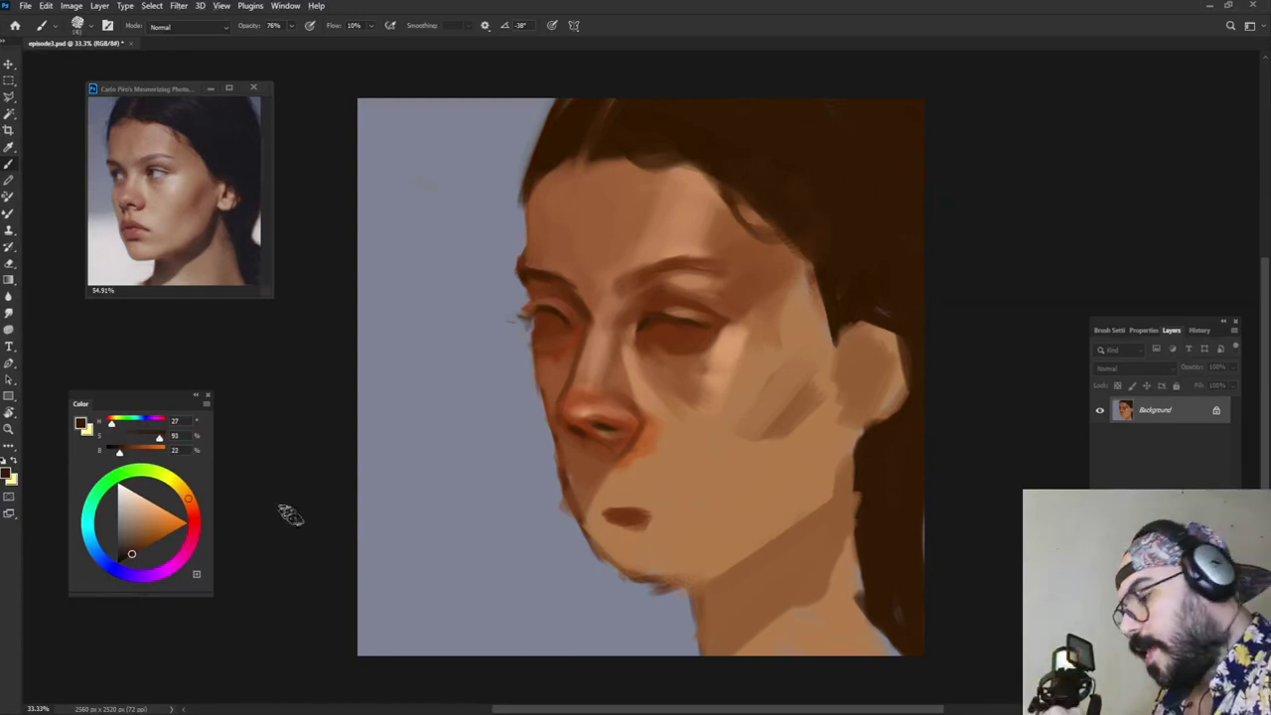
drag(119, 452, 113, 451)
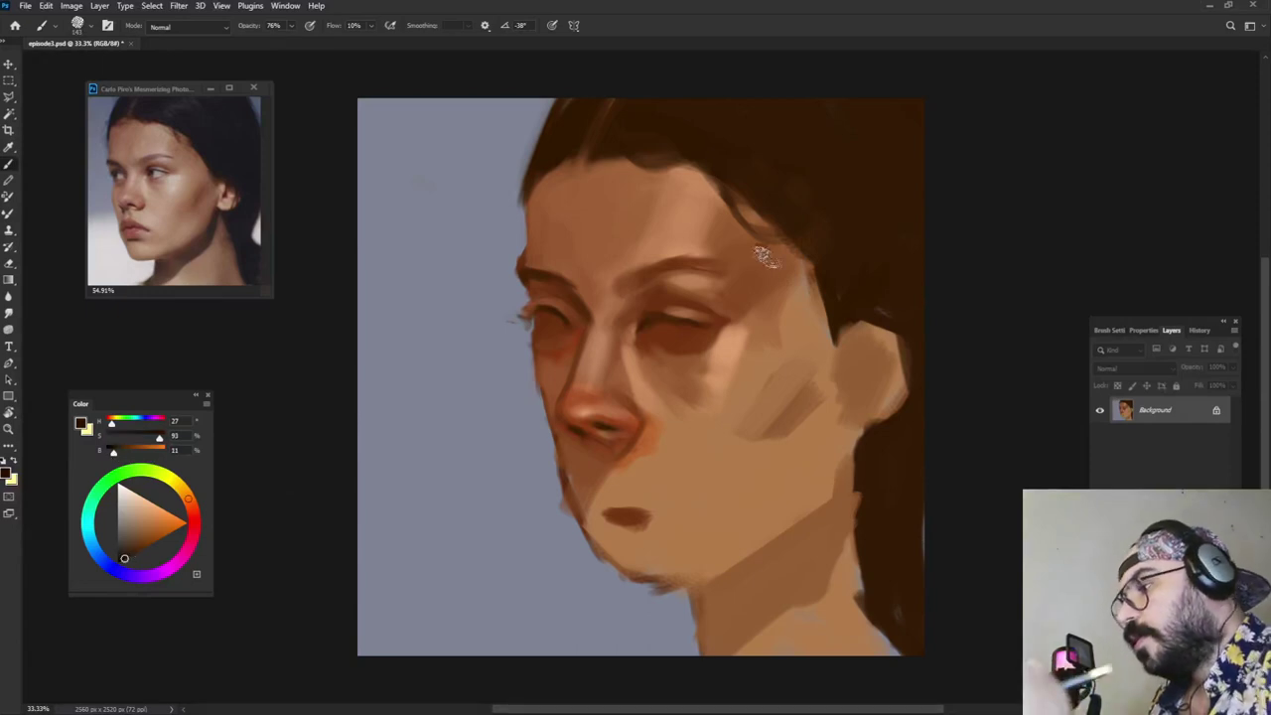
alt+click(836, 269)
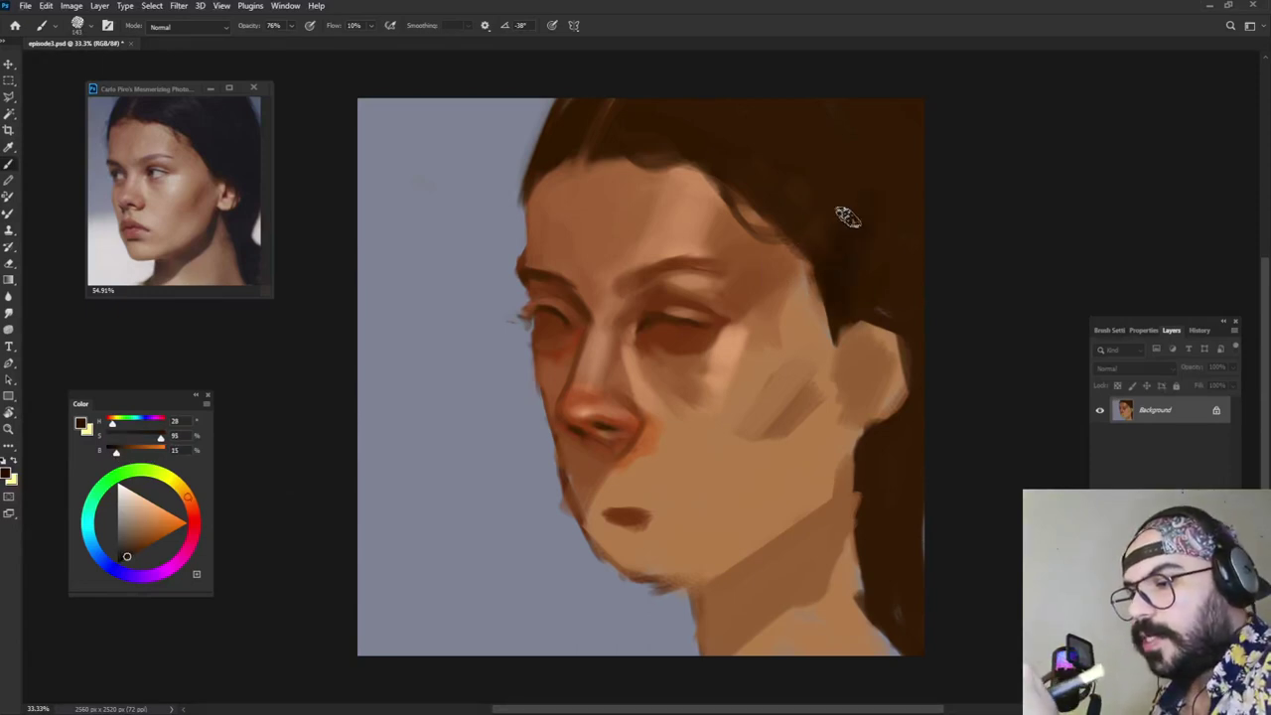
drag(765, 310, 767, 312)
Step: Paint the visible eyeballs, using sampled light peach for the near eye and mid skin tone (hue 24, saturation 62, brightness 66) for the far one
alt+click(662, 336)
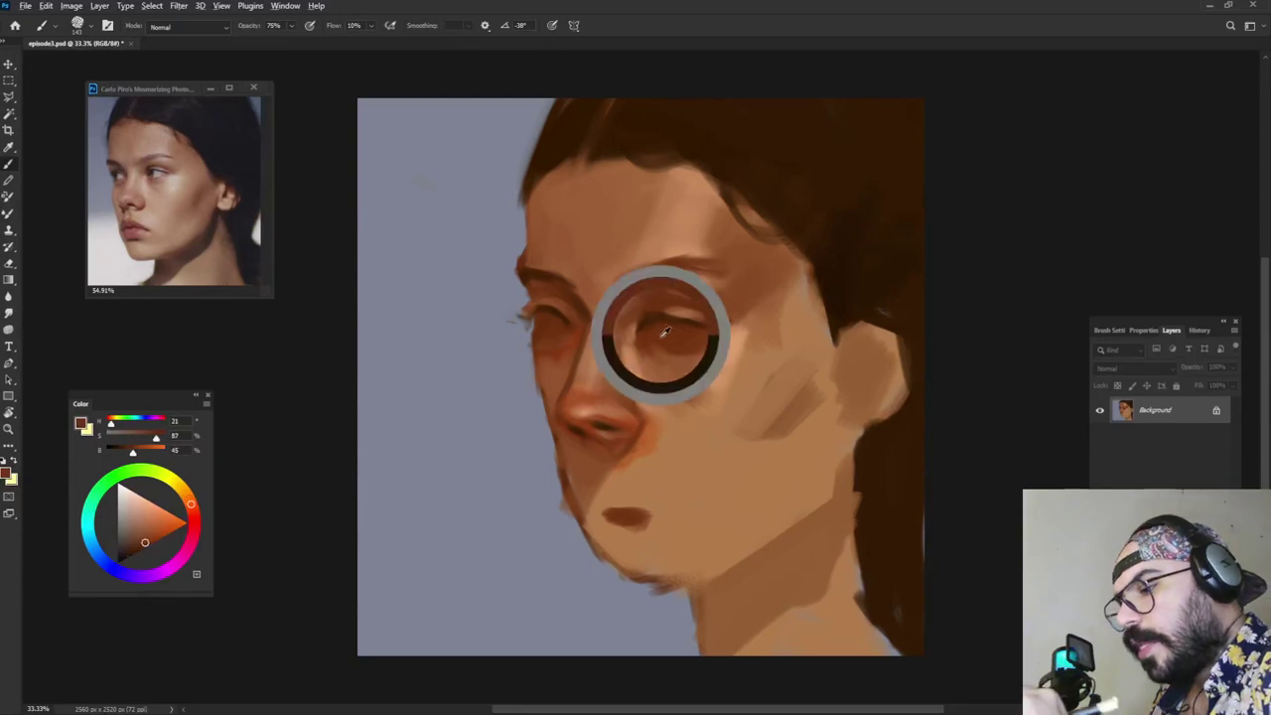
alt+right_click(671, 341)
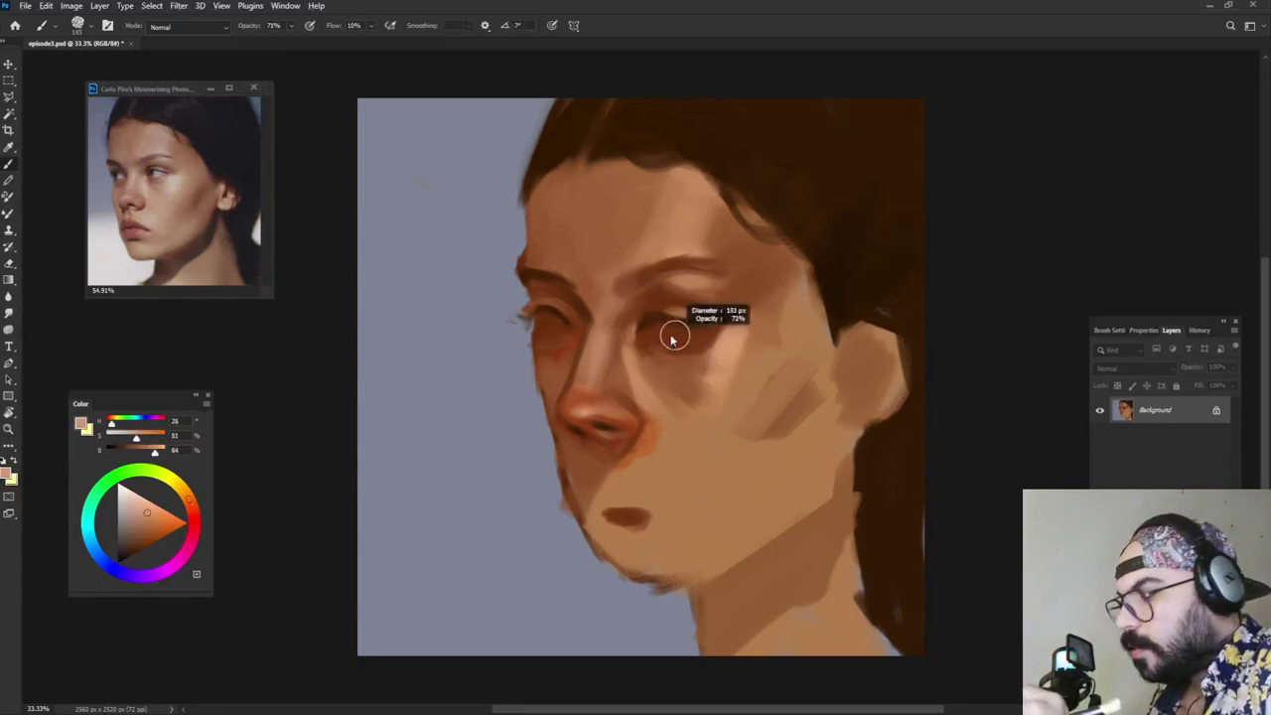
mouse_move(655, 332)
mouse_down()
mouse_move(697, 331)
mouse_move(683, 342)
mouse_up()
alt+click(679, 331)
alt+right_click(558, 355)
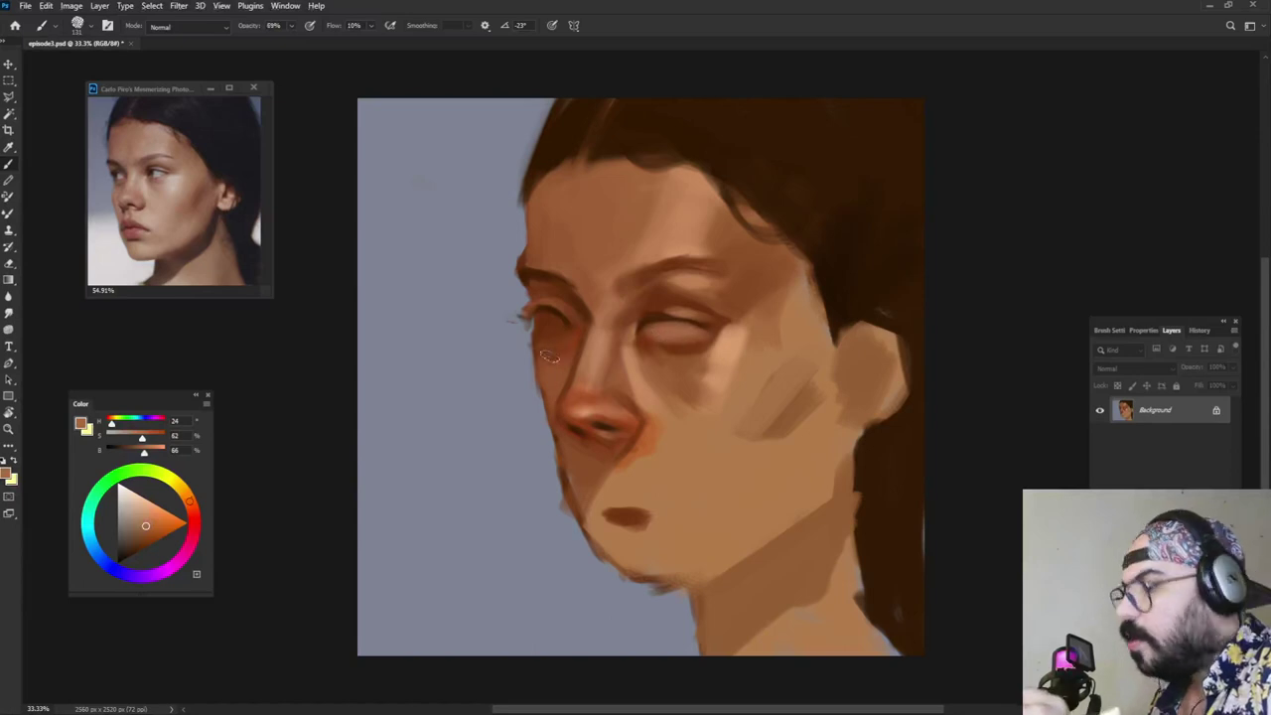
drag(541, 332, 569, 325)
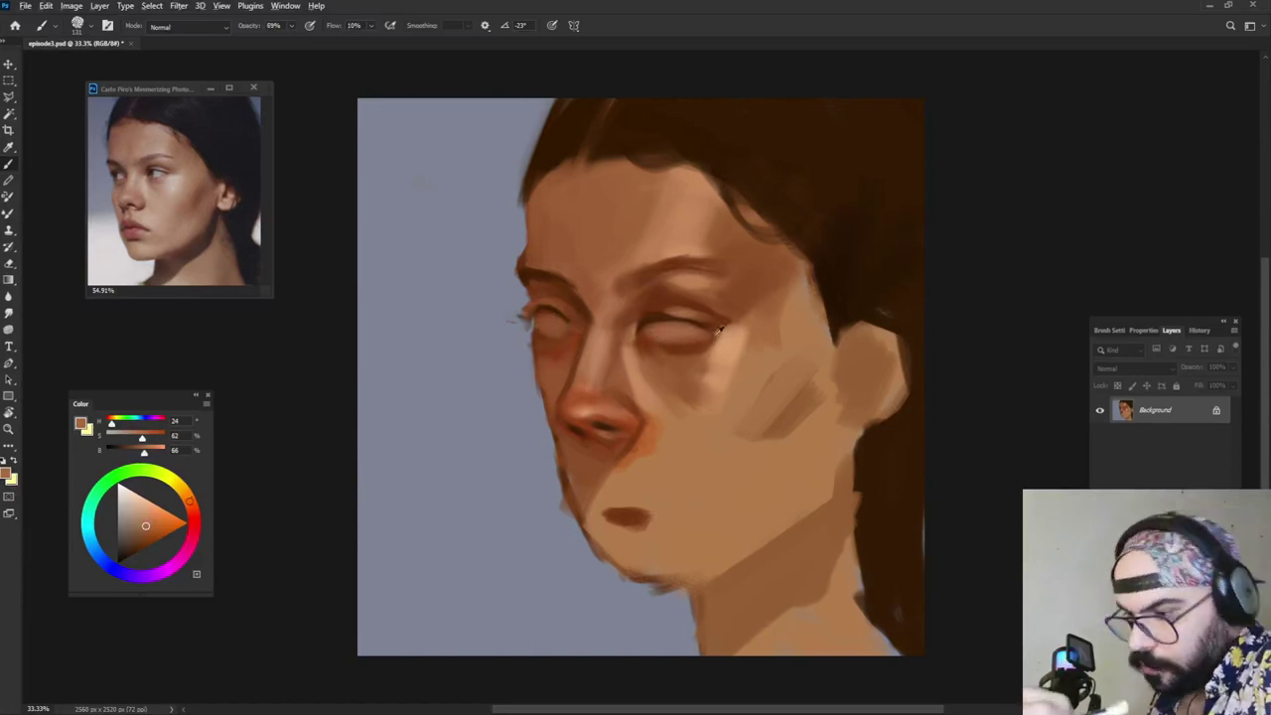
Step: Darken the upper lash lines of both eyes with sampled dark brown (hue 28, saturation 94, brightness 20)
alt+click(813, 207)
alt+right_click(637, 338)
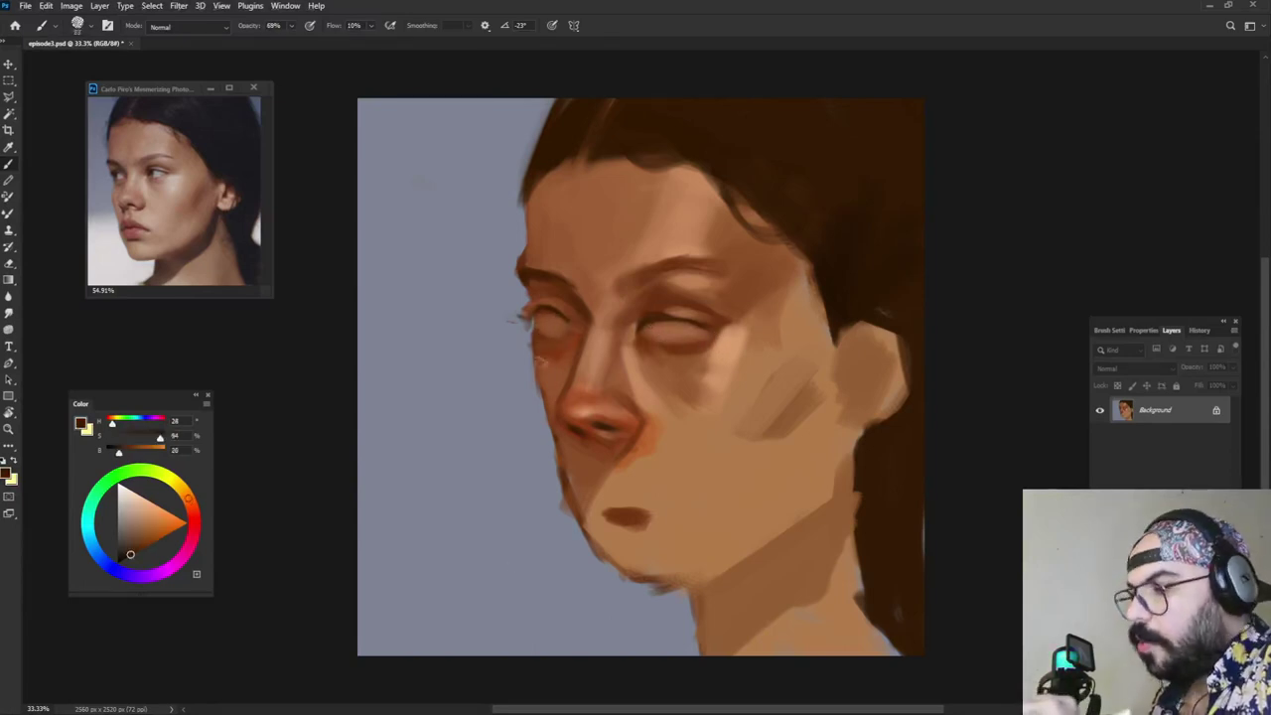
alt+right_click(541, 352)
alt+right_click(538, 316)
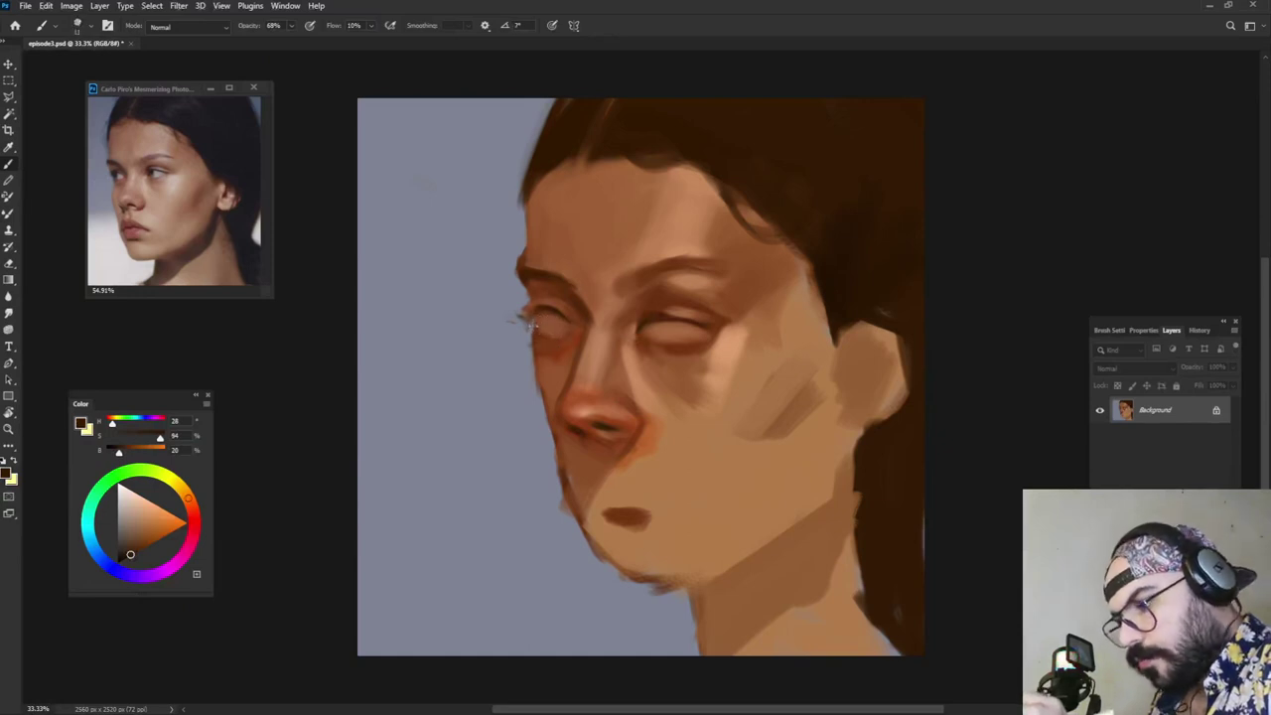
alt+right_click(539, 313)
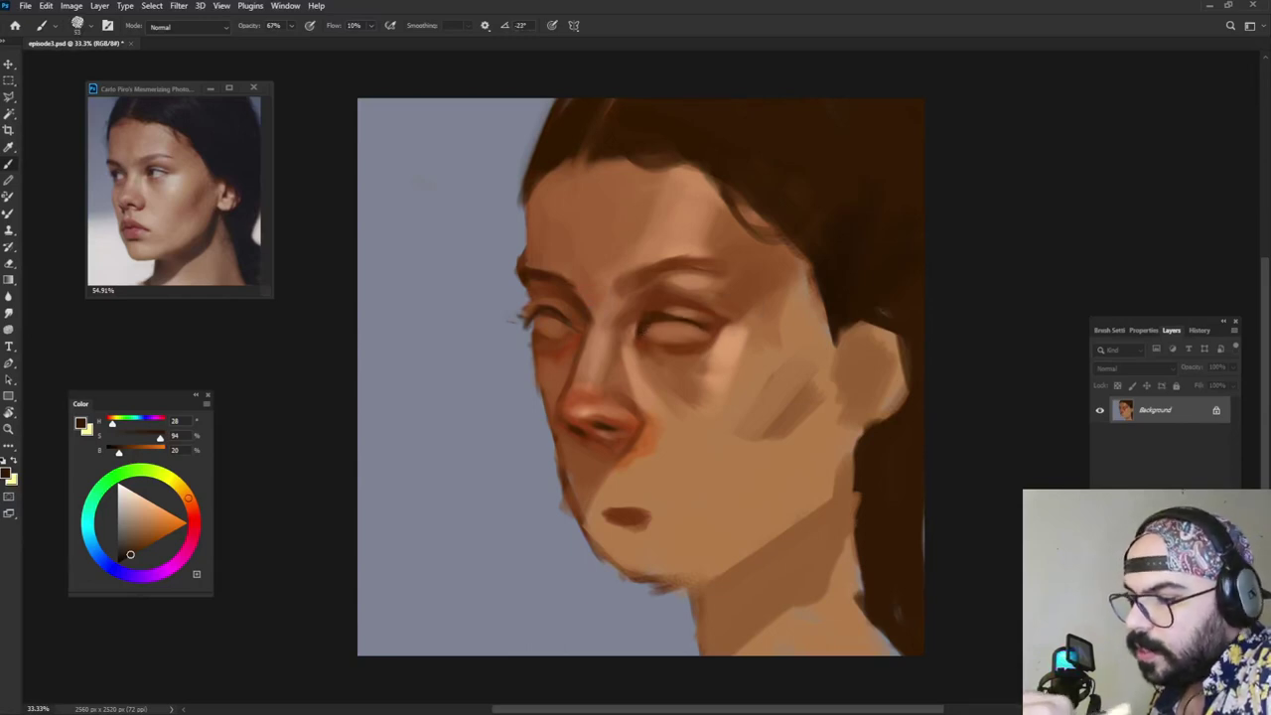
Step: Refine both upper eyelids with sampled dark and reddish browns, trimming the far lashes with the blue-grey background colour
alt+click(519, 310)
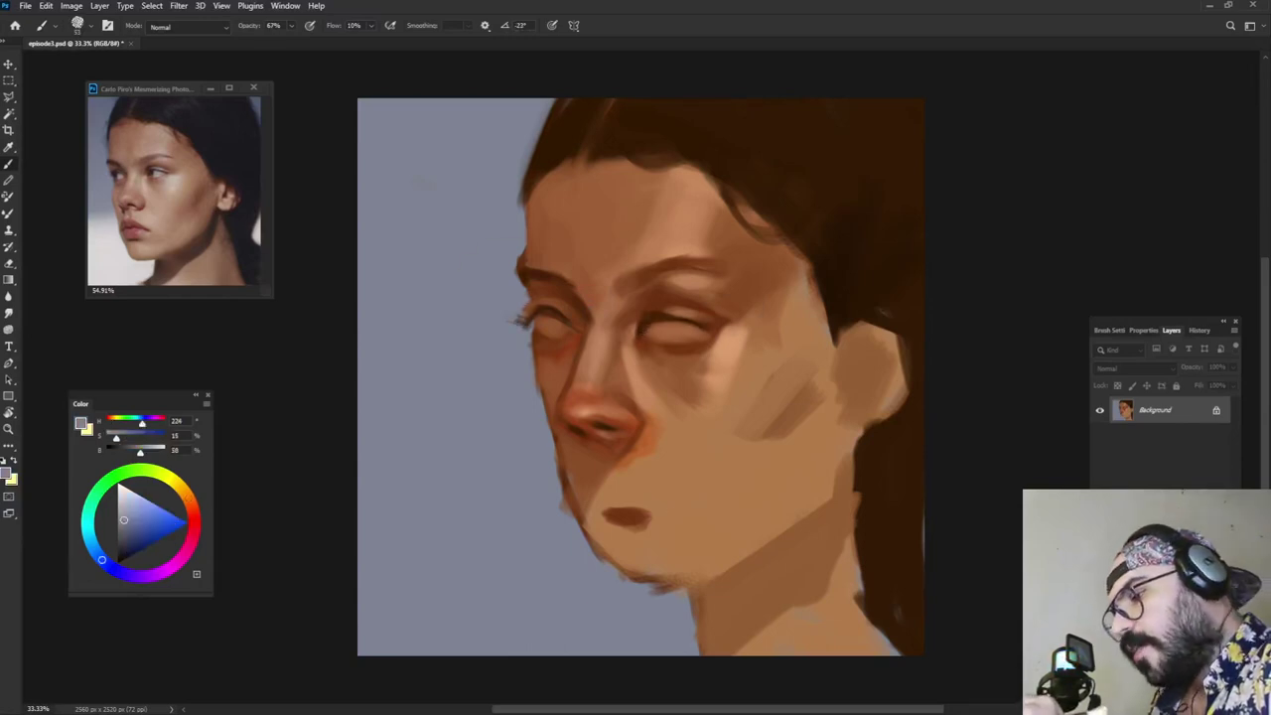
alt+click(544, 311)
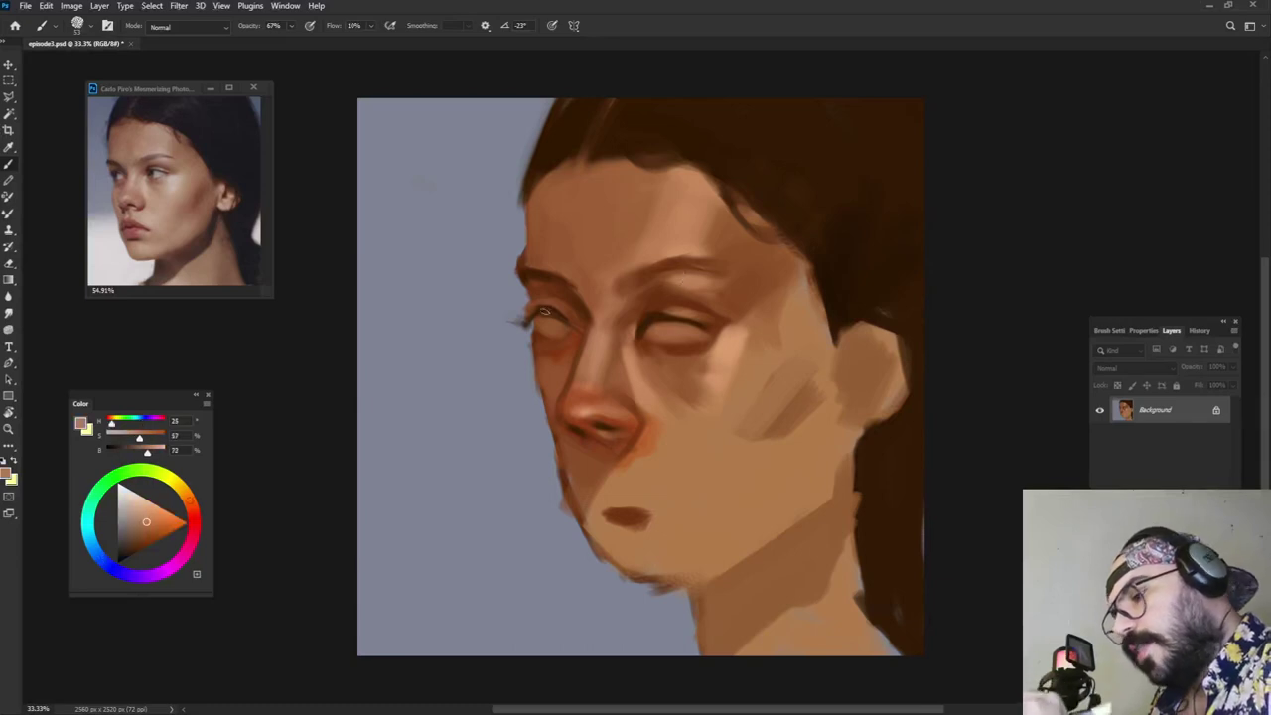
alt+click(788, 178)
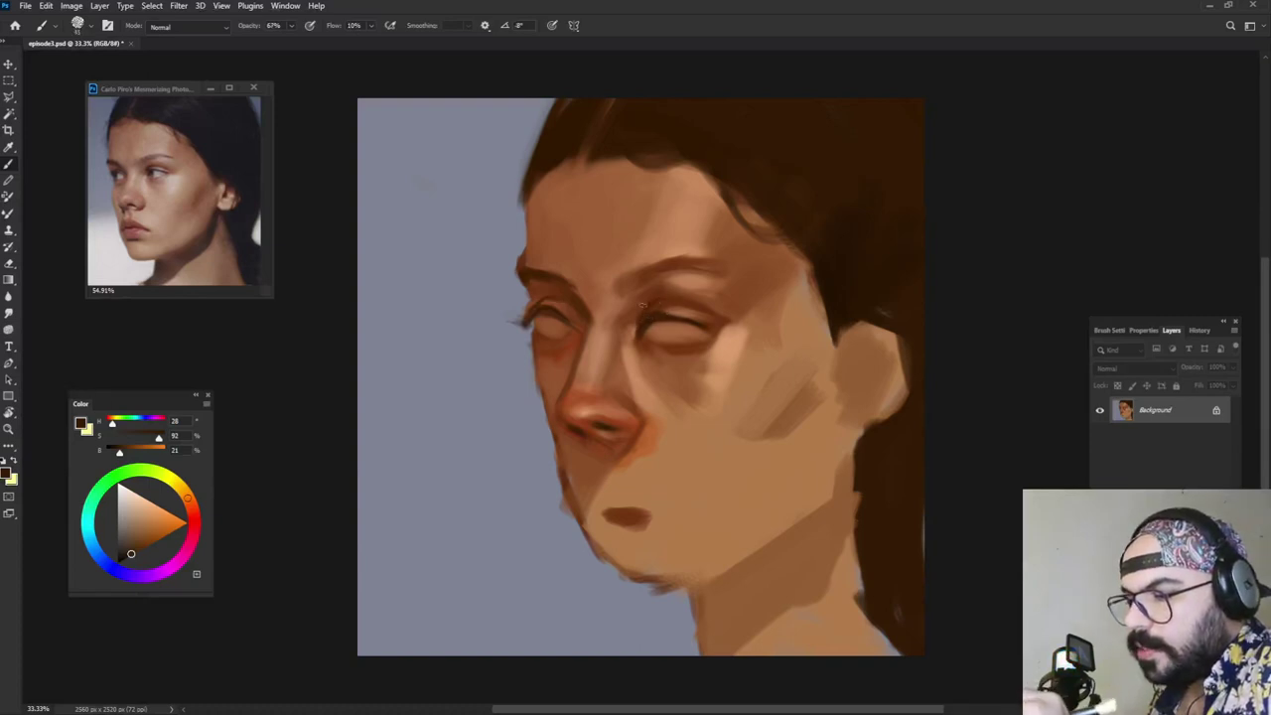
alt+click(565, 305)
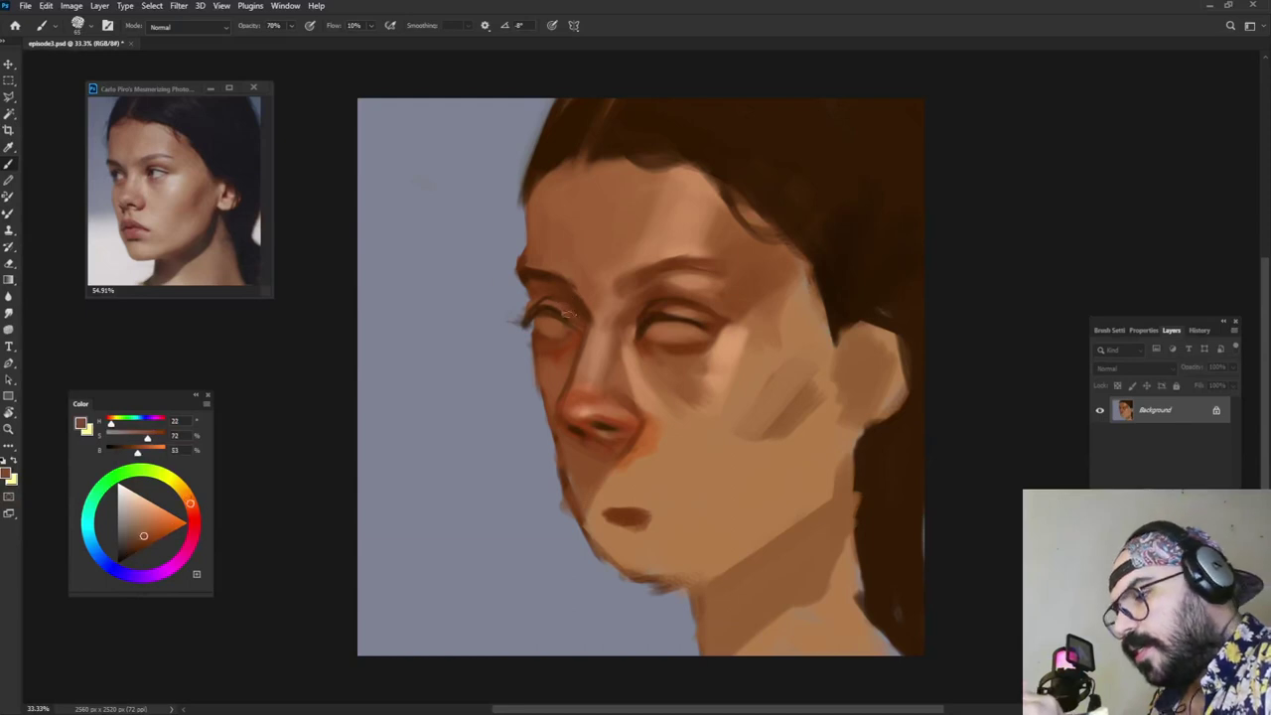
alt+click(512, 298)
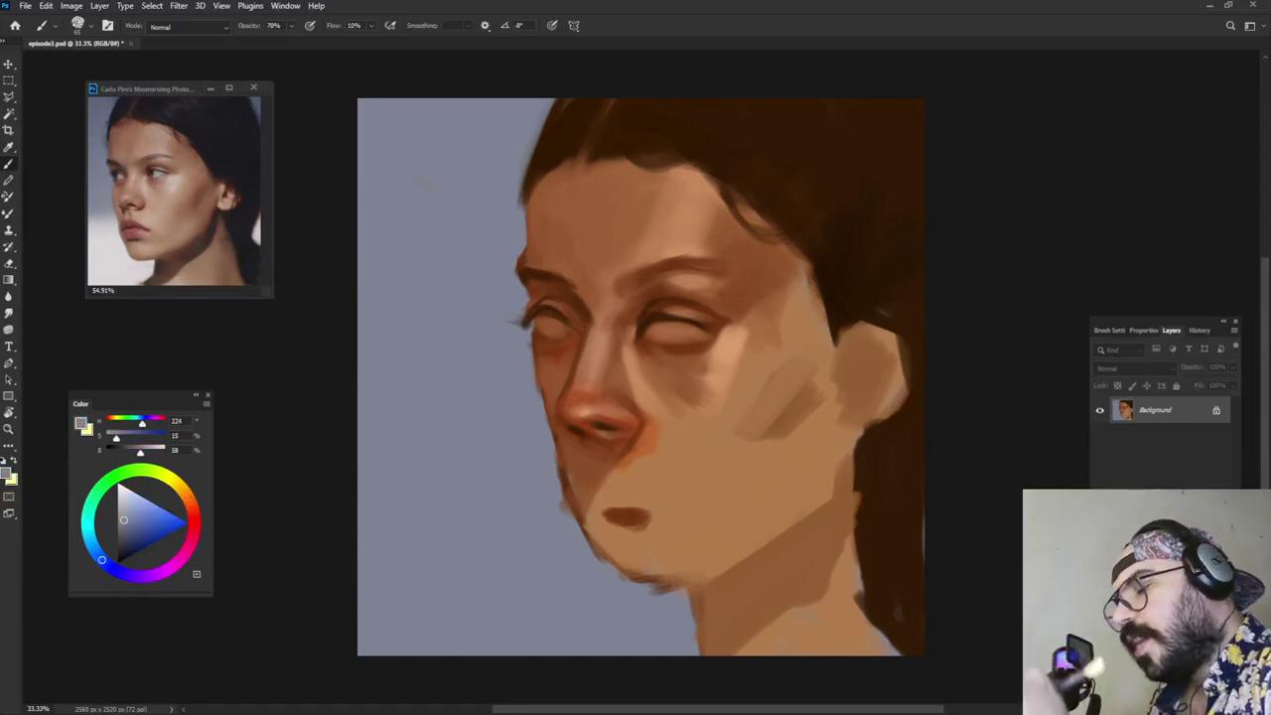
Step: Add a light peach rim (hue 25, saturation 50, brightness 94) along the far edge of the forehead below the hairline at 69% opacity
alt+click(540, 262)
alt+click(533, 259)
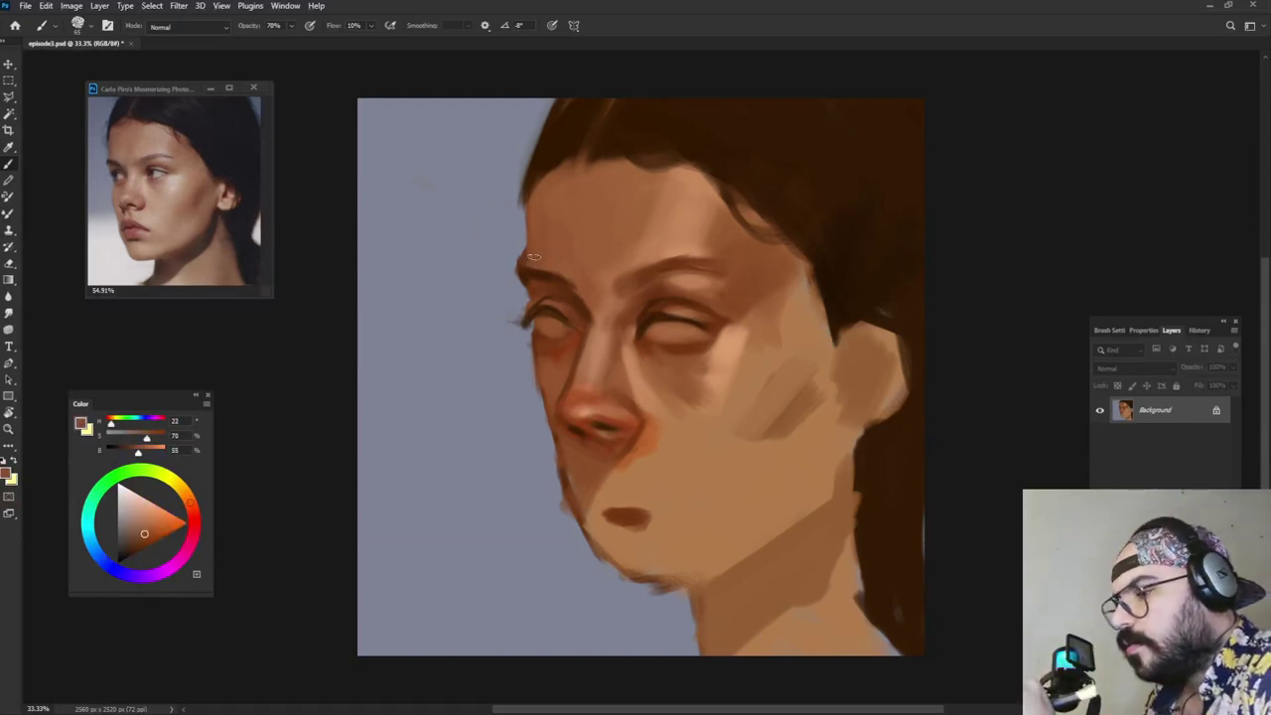
alt+click(612, 245)
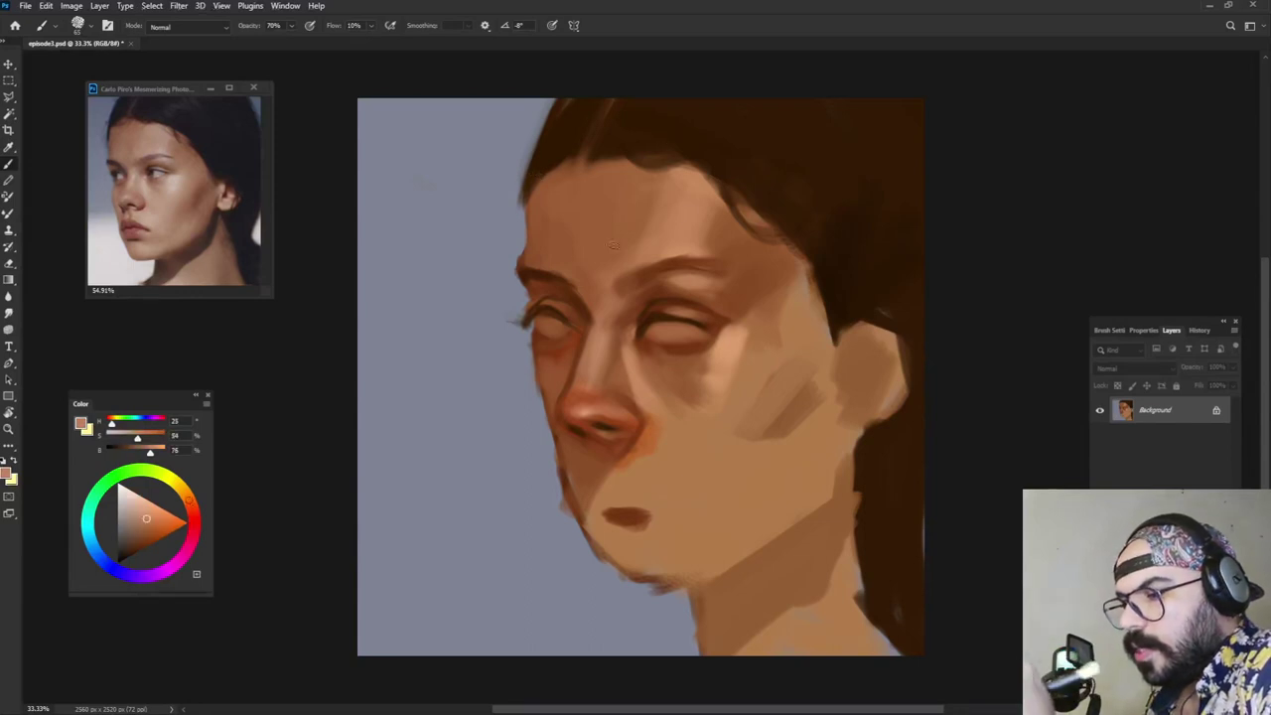
alt+right_click(533, 240)
click(151, 506)
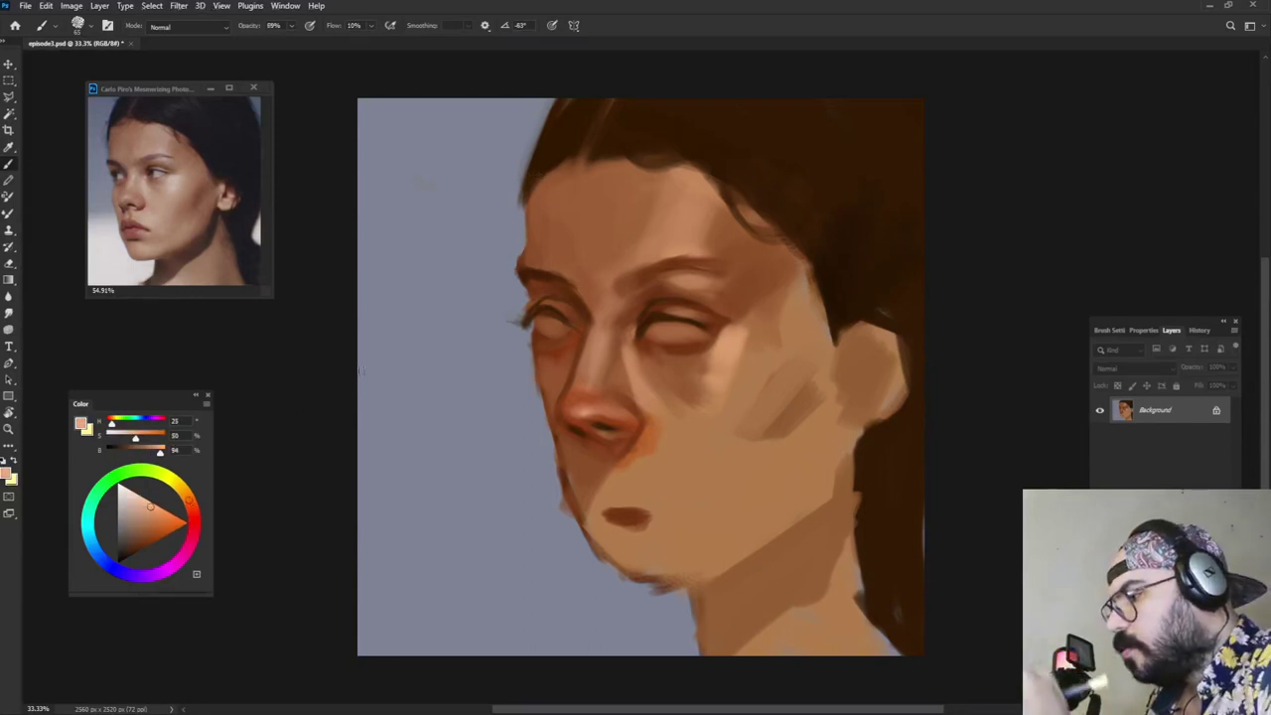
drag(536, 177, 527, 230)
key(6)
key(9)
alt+click(533, 192)
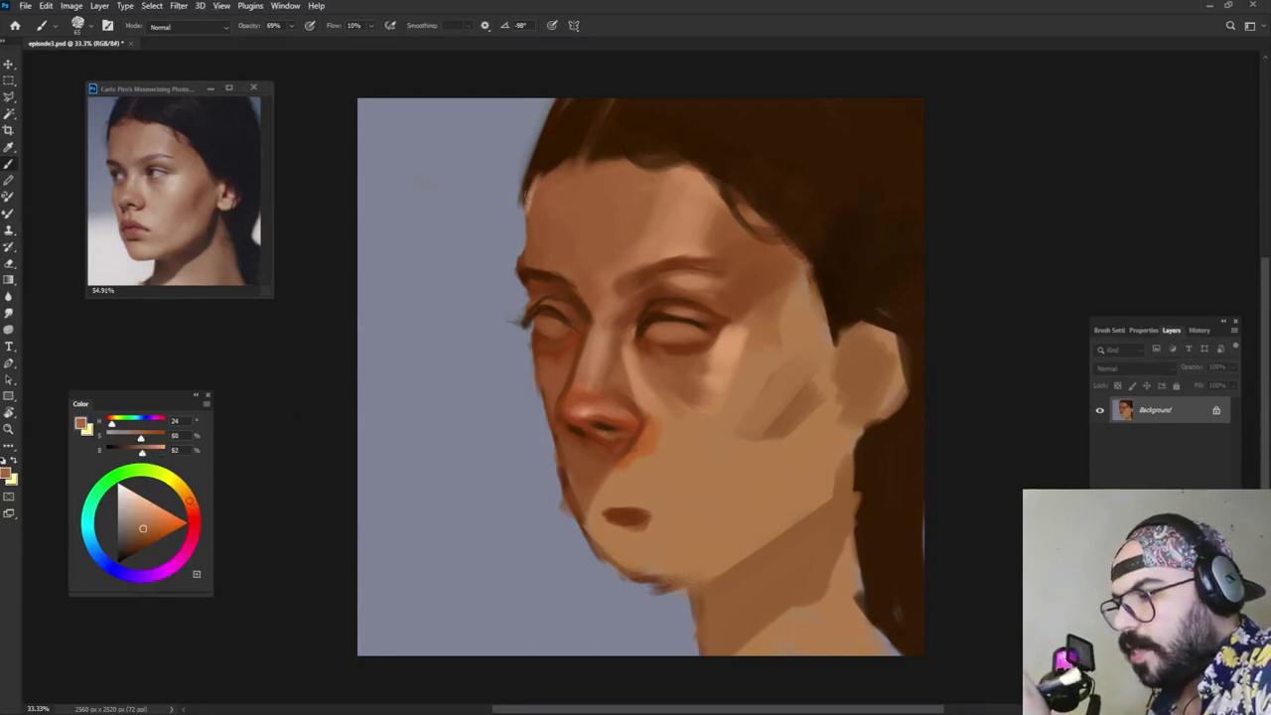
alt+click(528, 195)
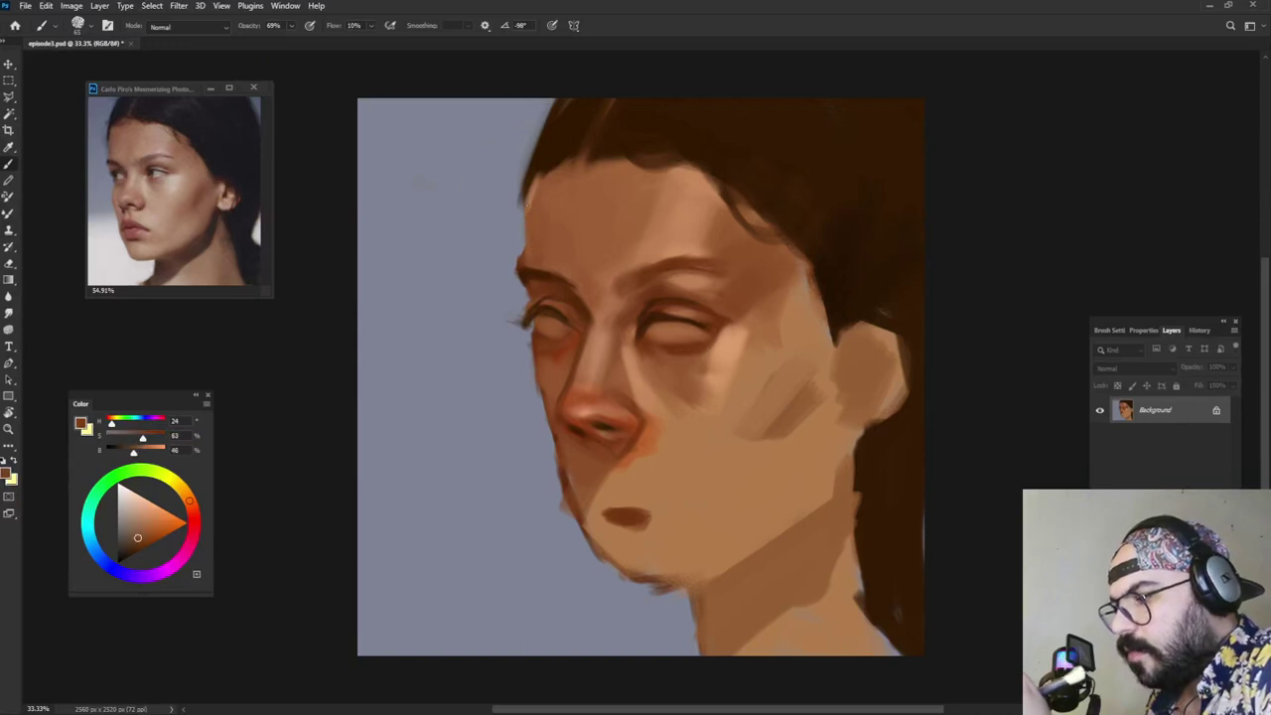
Step: Blend the forehead's rim light into the skin and extend it down to the far eyebrow with sampled tones at 67% opacity
alt+click(534, 189)
key(6)
key(7)
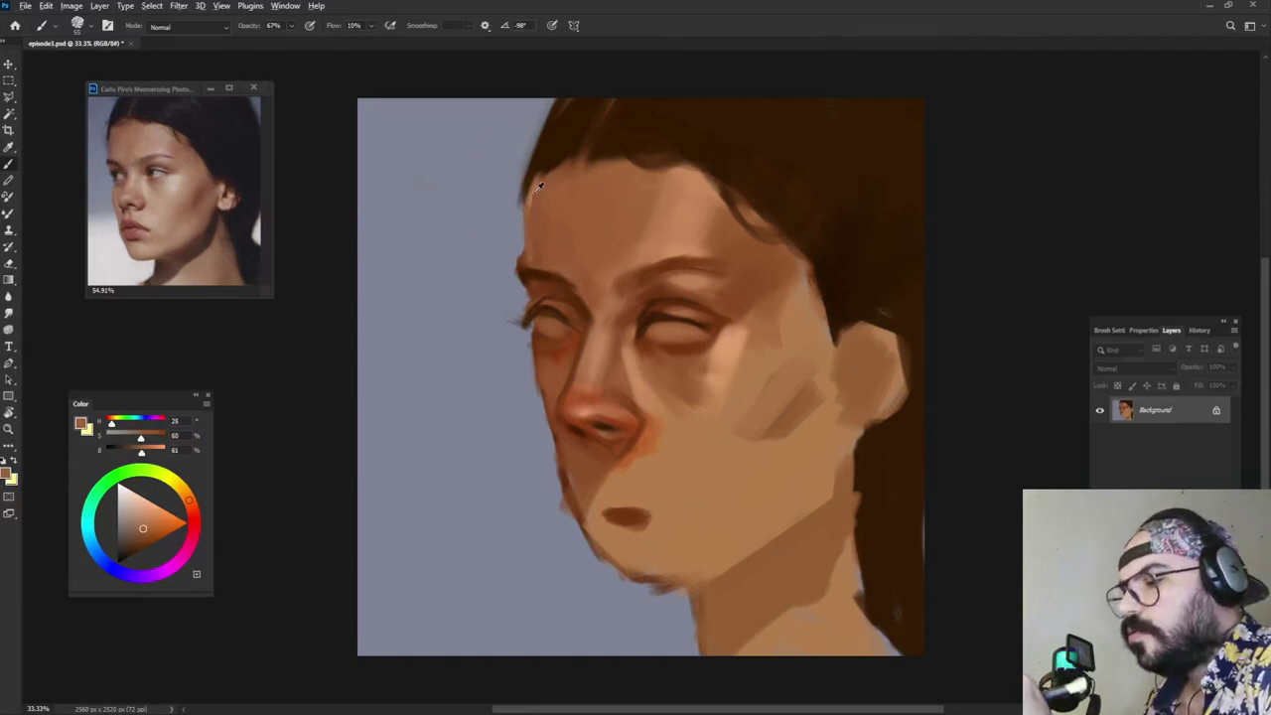
alt+click(534, 192)
alt+click(683, 229)
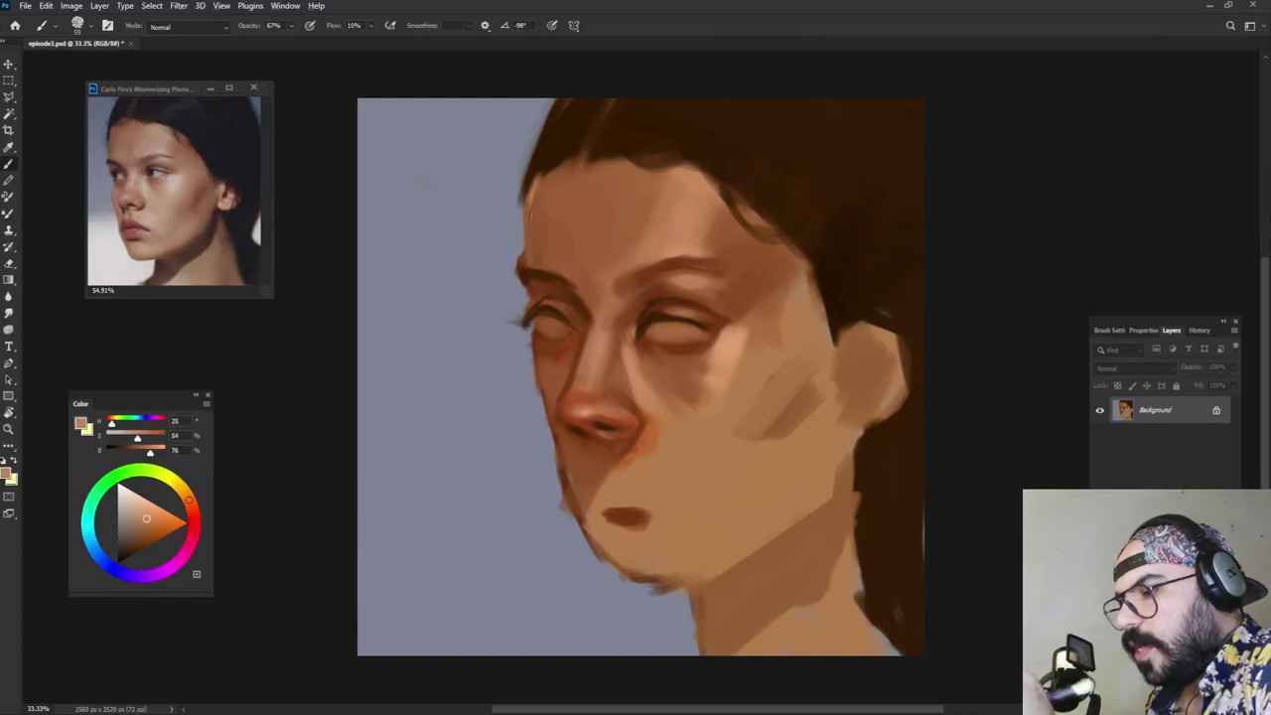
alt+click(533, 247)
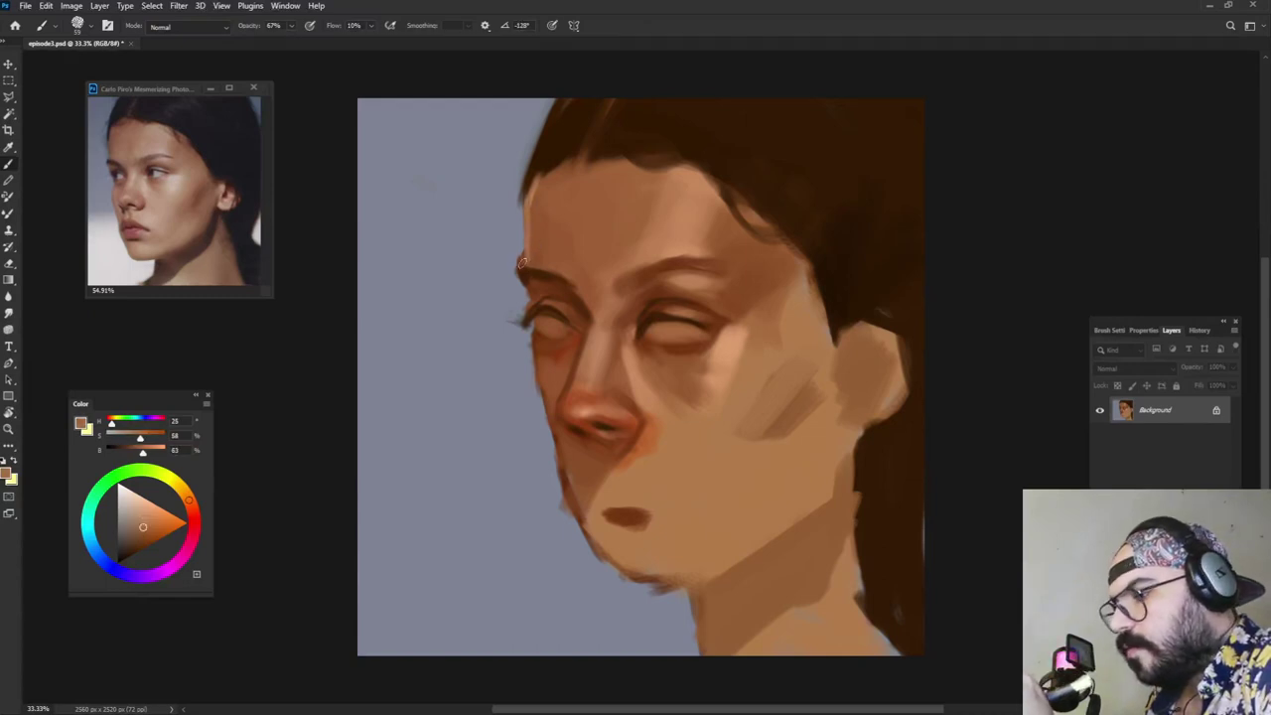
key(6)
key(5)
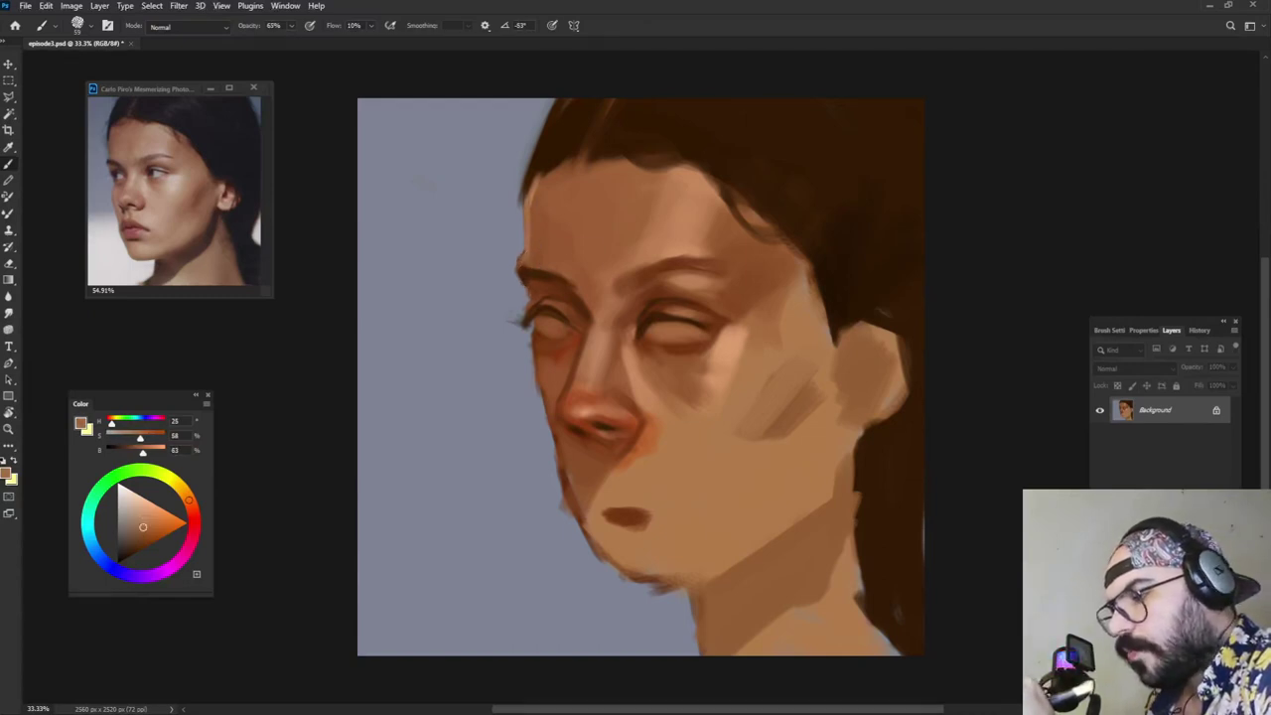
Step: Clean the contour beside the far eye with background blue-grey and brighten the brow edge with light peach (hue 25, saturation 45, brightness 100)
alt+click(423, 183)
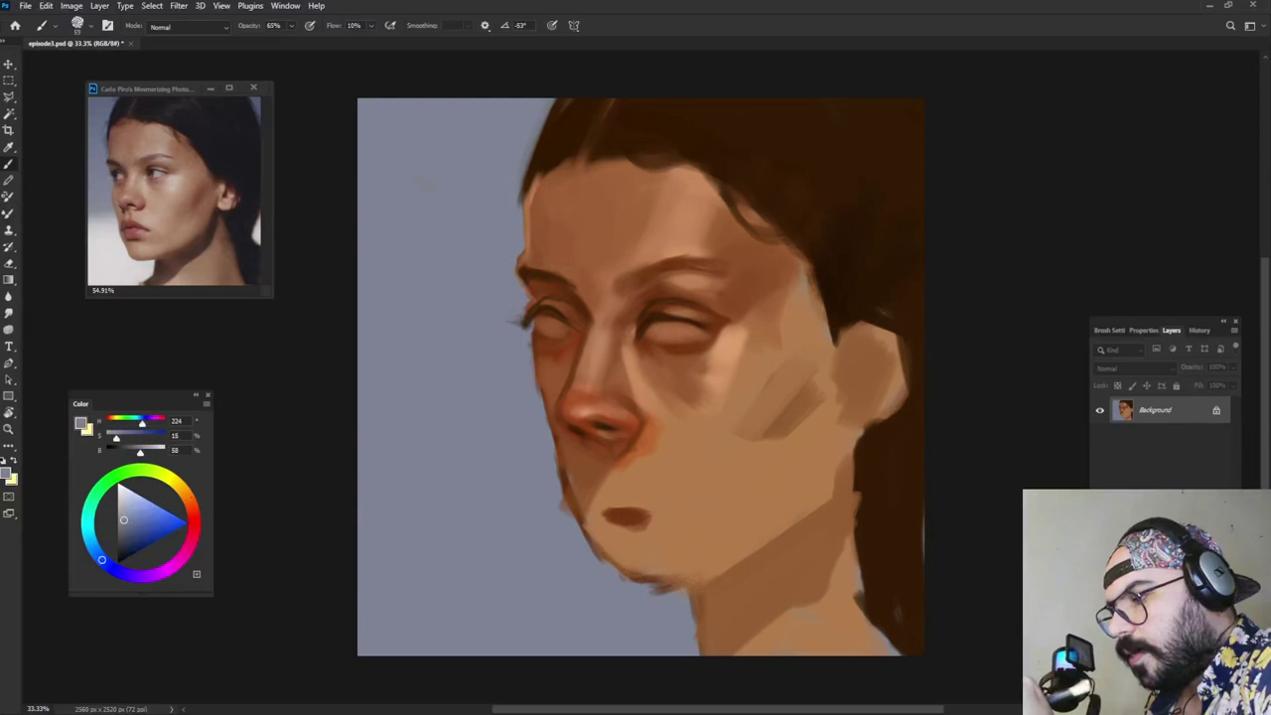
alt+click(692, 240)
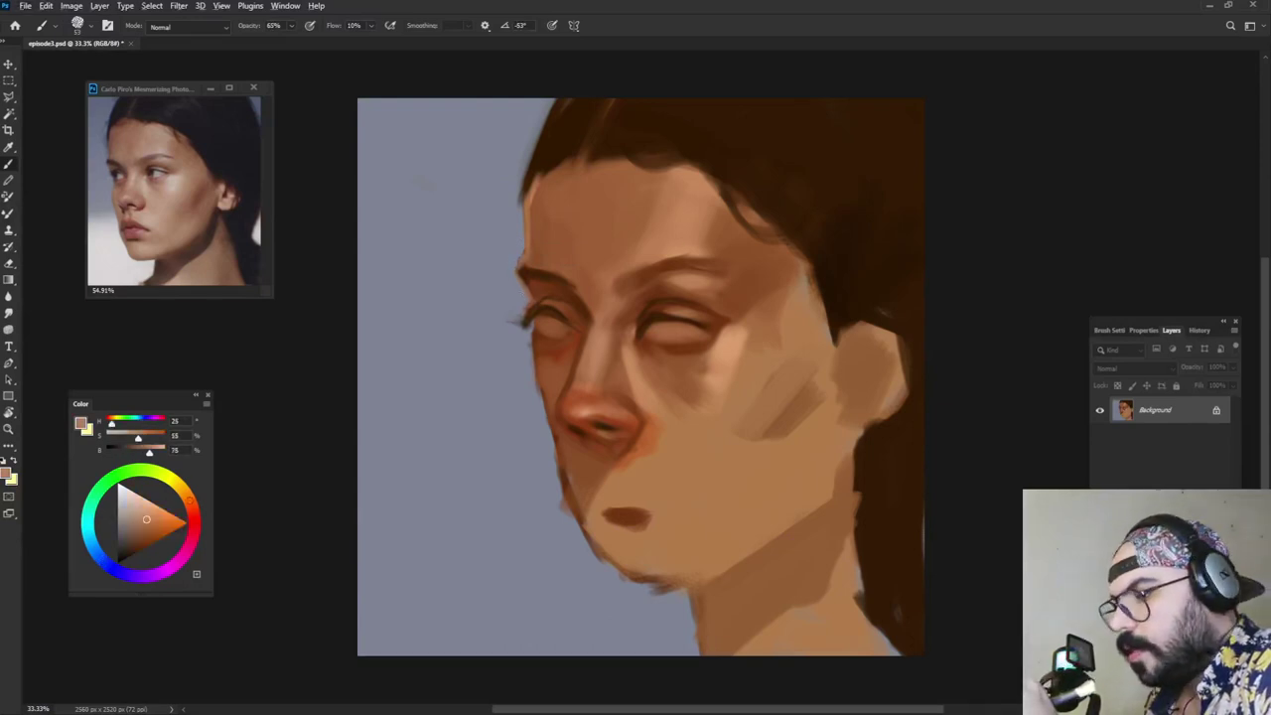
alt+click(536, 332)
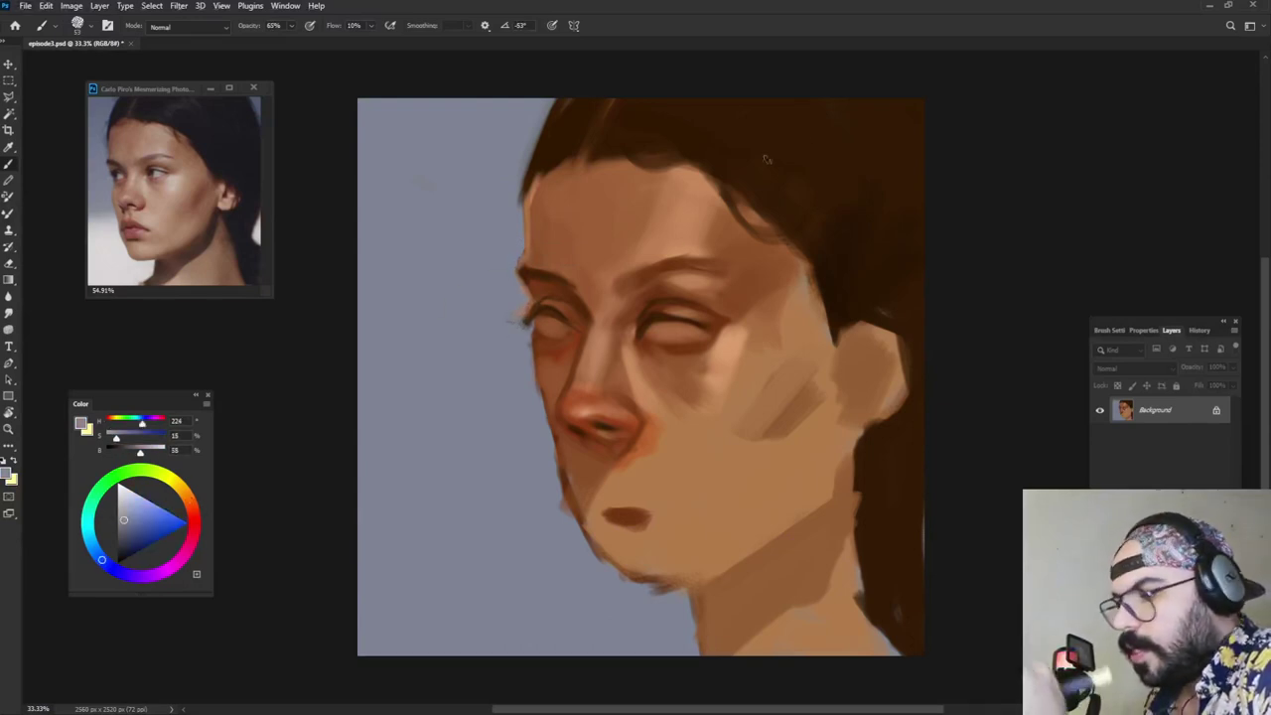
alt+click(685, 219)
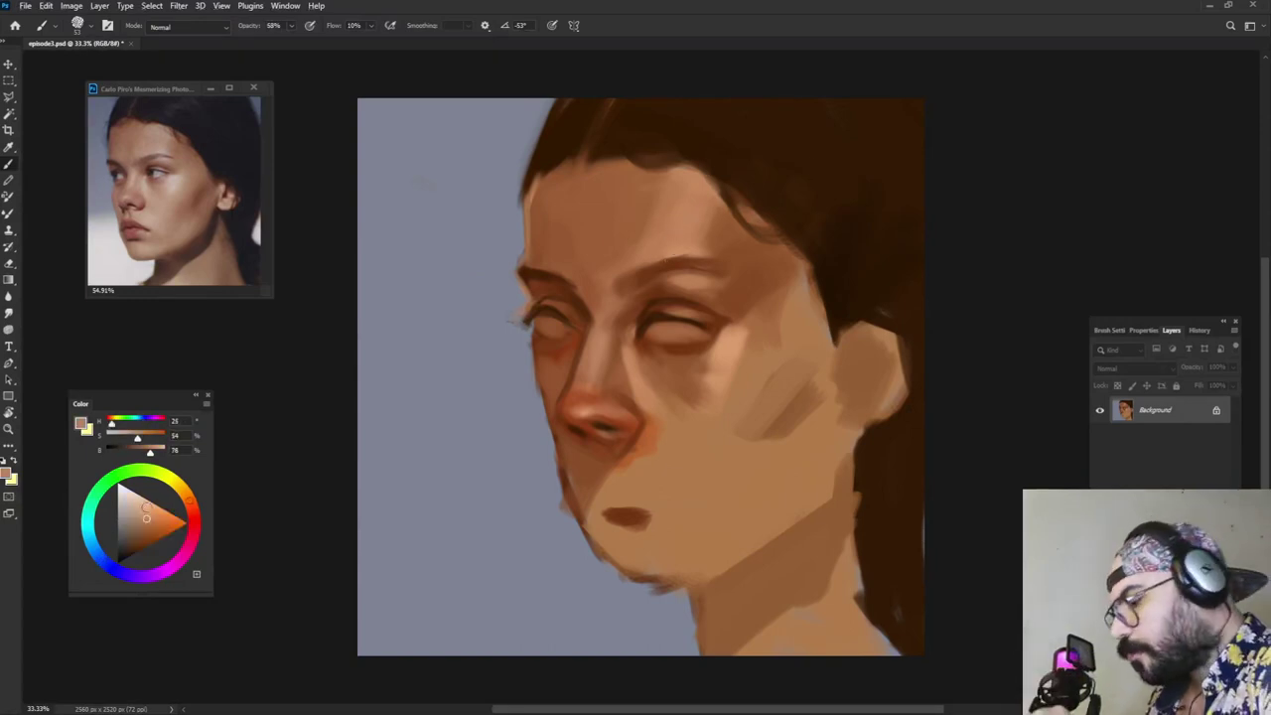
click(152, 499)
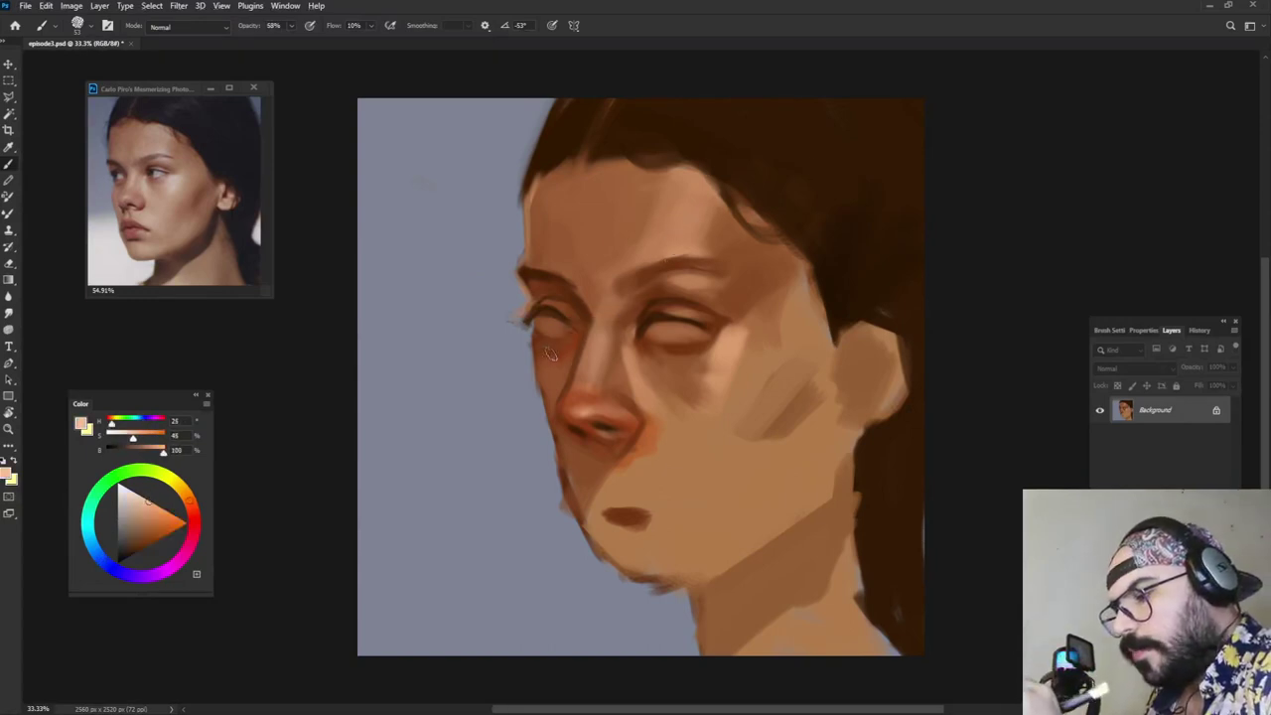
alt+click(602, 318)
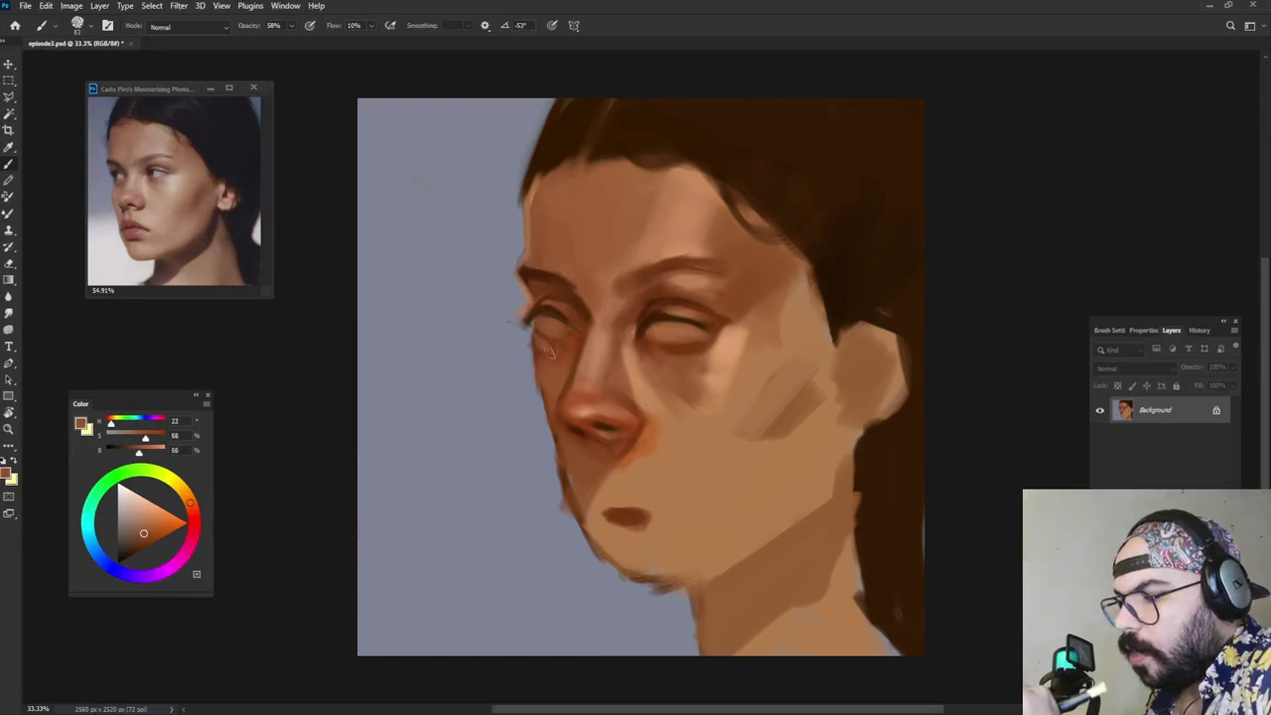
Step: Shape the near eye's lower lid and outer corner with sampled peach (hue 26, saturation 52, brightness 82) and reddish brown
alt+click(721, 350)
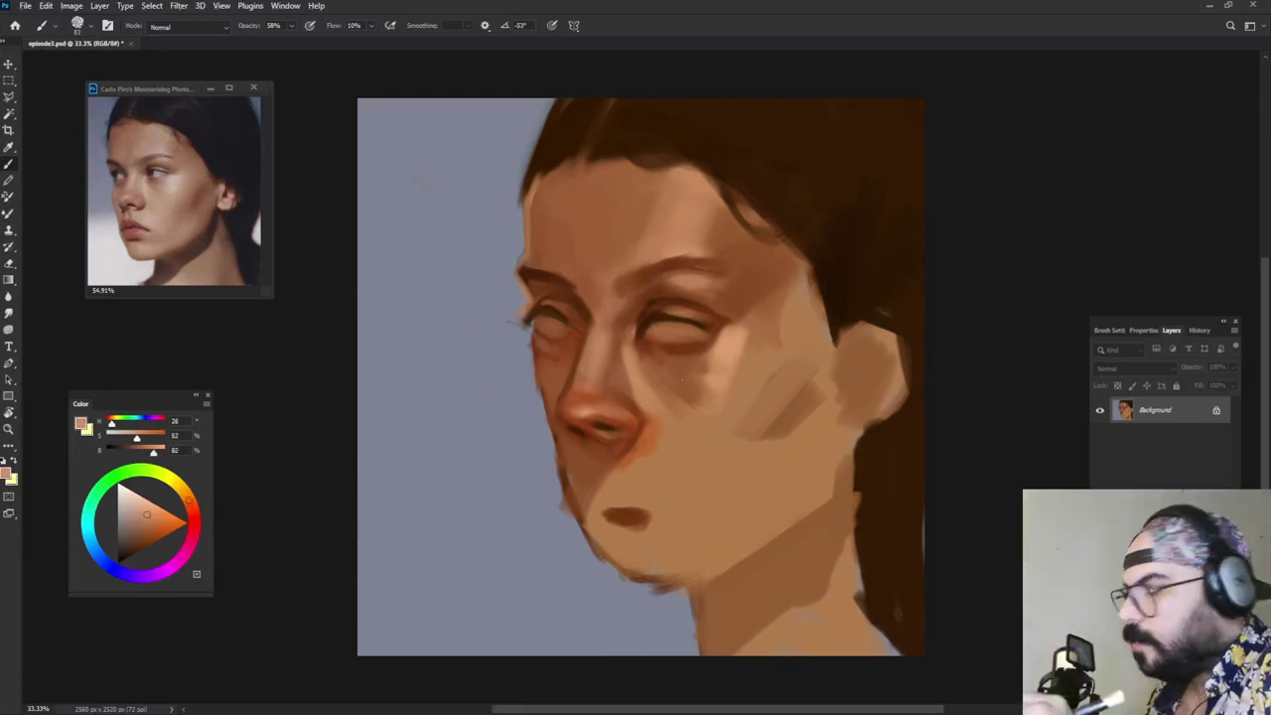
mouse_move(692, 348)
mouse_down()
mouse_move(719, 323)
mouse_move(638, 347)
mouse_move(708, 331)
mouse_move(654, 361)
mouse_up()
alt+click(718, 323)
alt+click(712, 316)
alt+click(647, 343)
alt+click(639, 344)
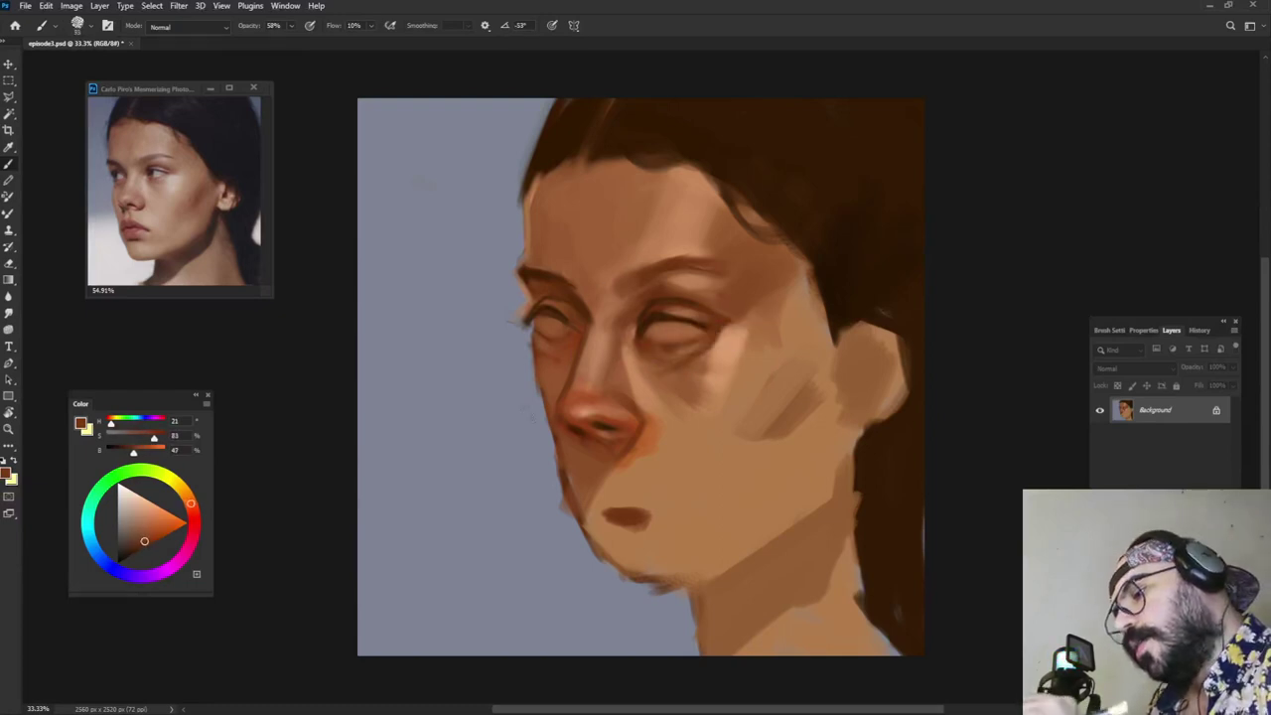
Step: Lighten the far cheek beside the nose and soften the shadow under the near eye with sampled skin tones at 56% opacity
alt+click(602, 372)
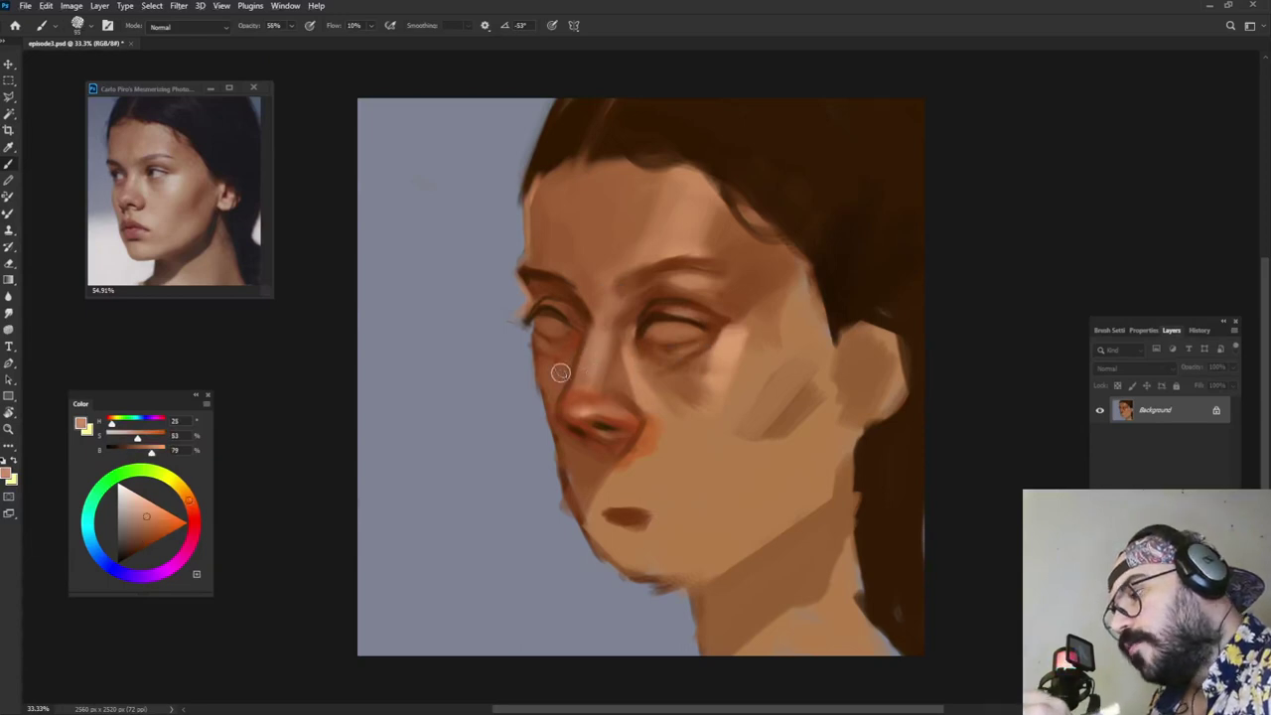
alt+click(552, 370)
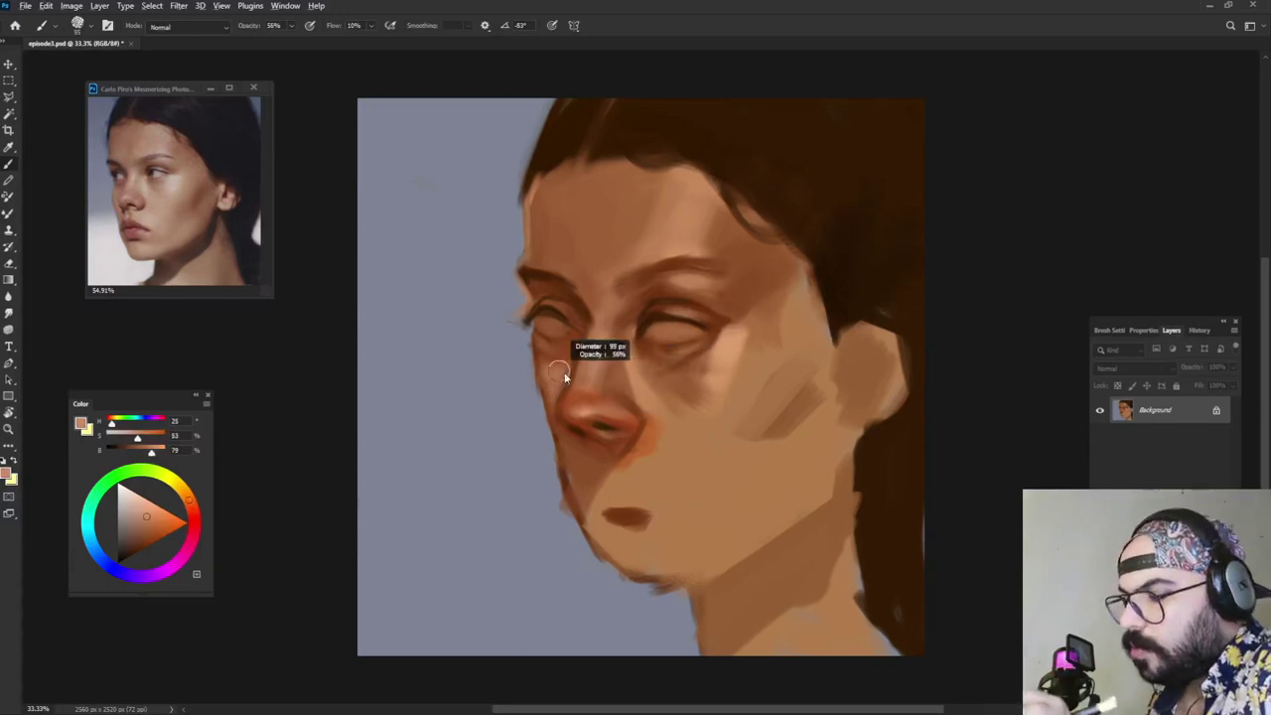
alt+click(654, 363)
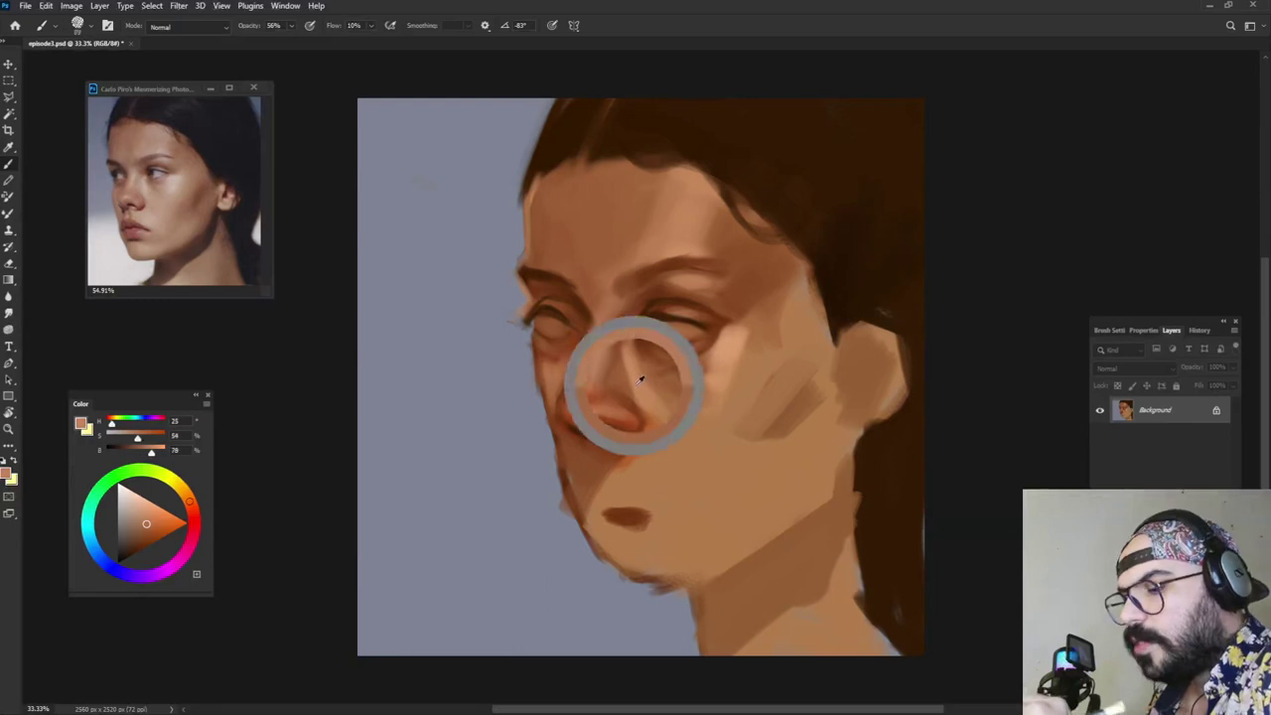
alt+click(713, 367)
mouse_move(729, 335)
mouse_down()
mouse_move(722, 360)
mouse_move(734, 339)
mouse_up()
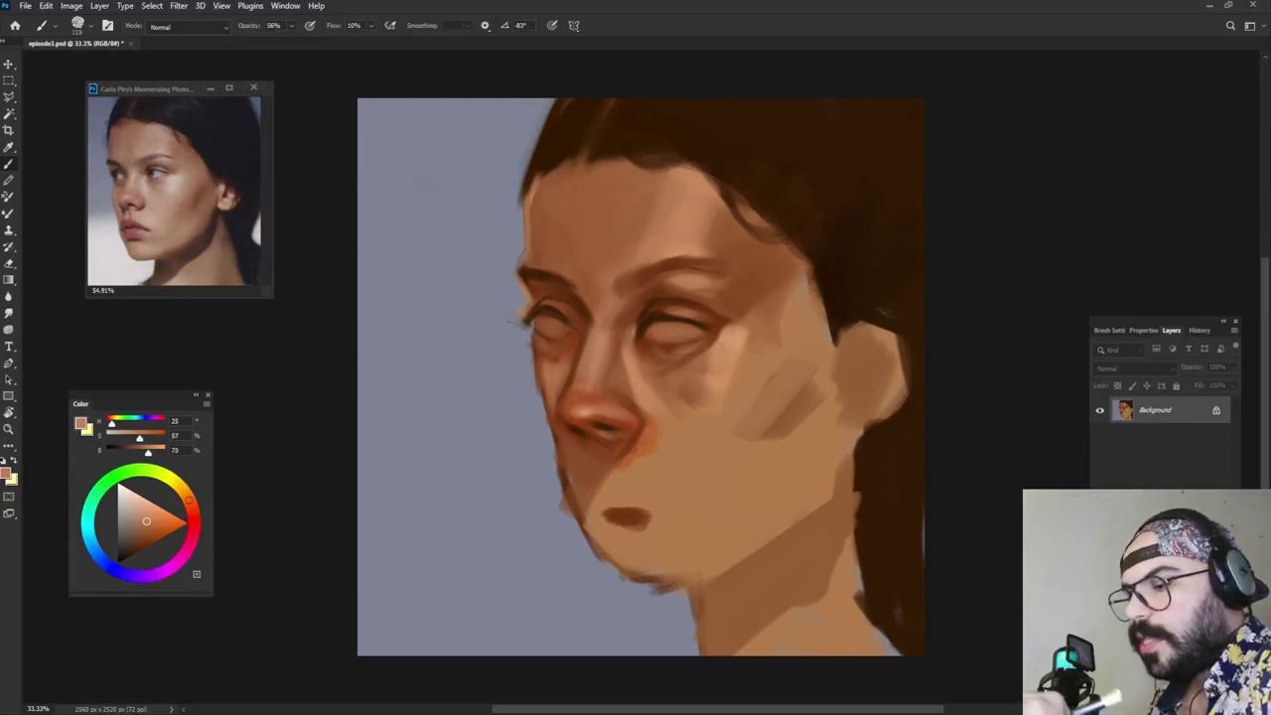
alt+right_click(705, 352)
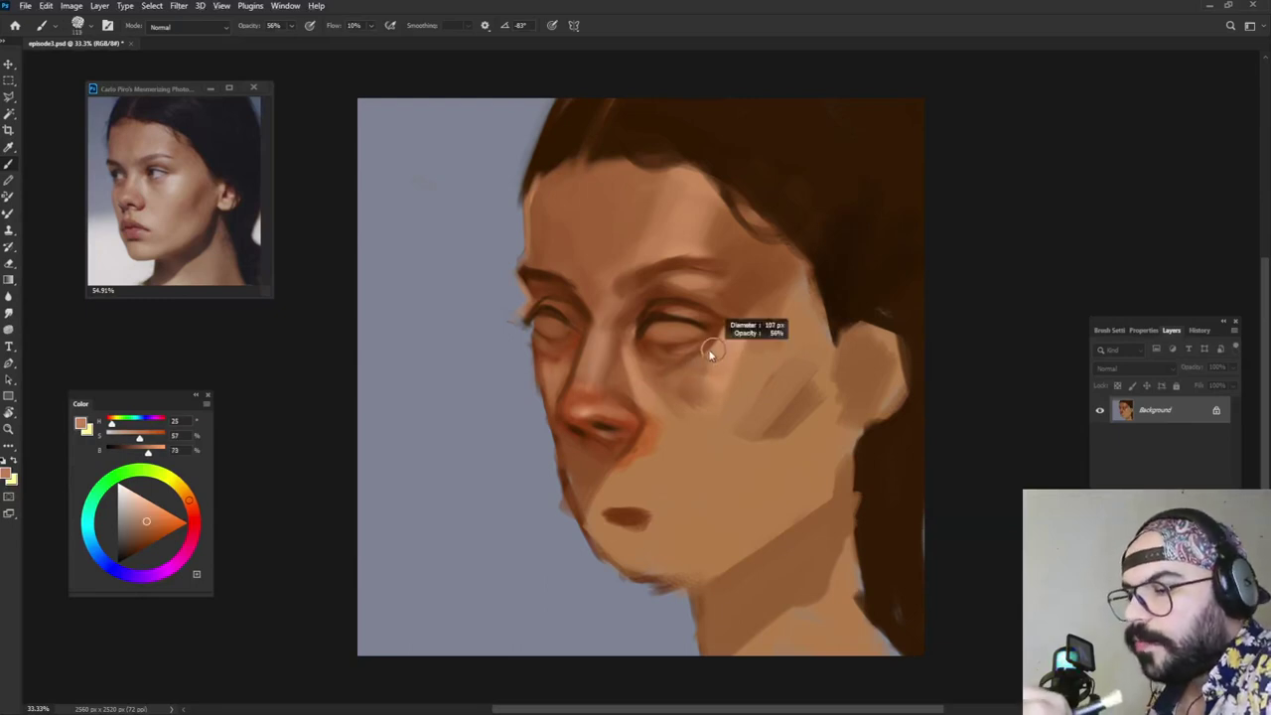
Step: Deepen the near eye's inner lower lid with sampled reddish brown (hue 21, saturation 84, brightness 47)
alt+click(645, 339)
alt+right_click(652, 343)
alt+right_click(658, 347)
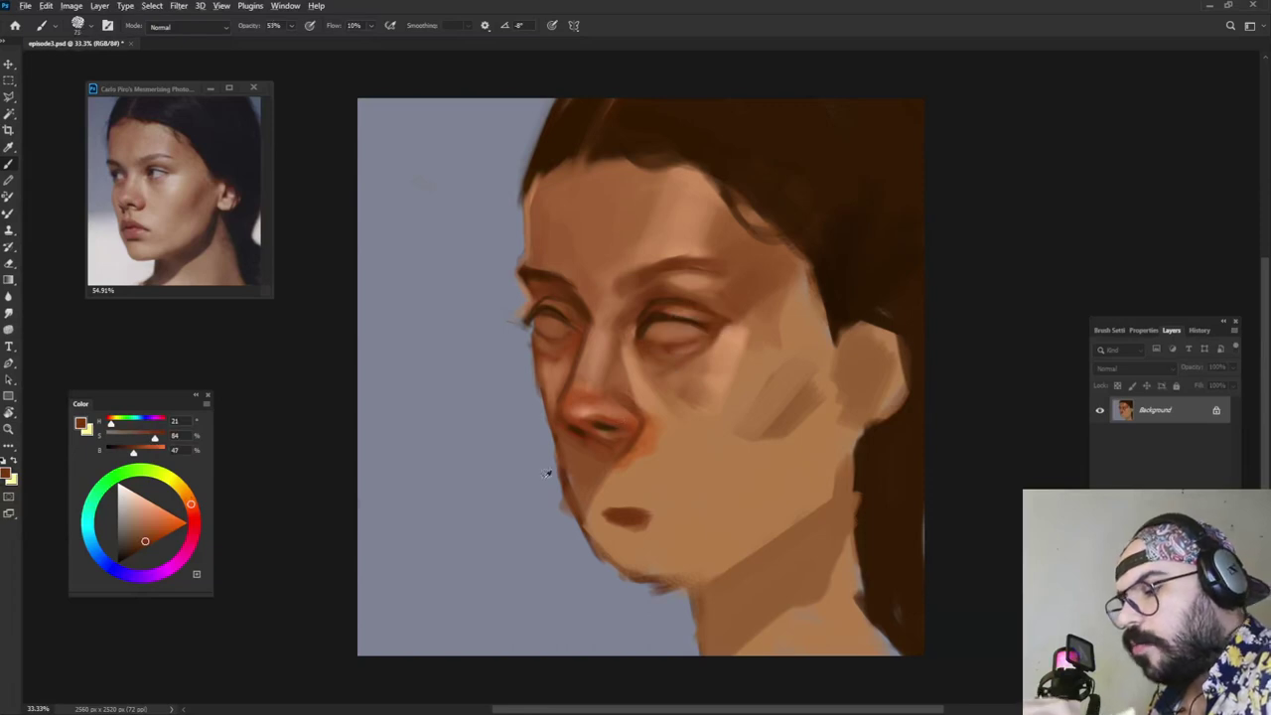
Step: Refine the underside of the nose tip beside the nostril with sampled deep reds around hue 15 to 20
alt+click(585, 414)
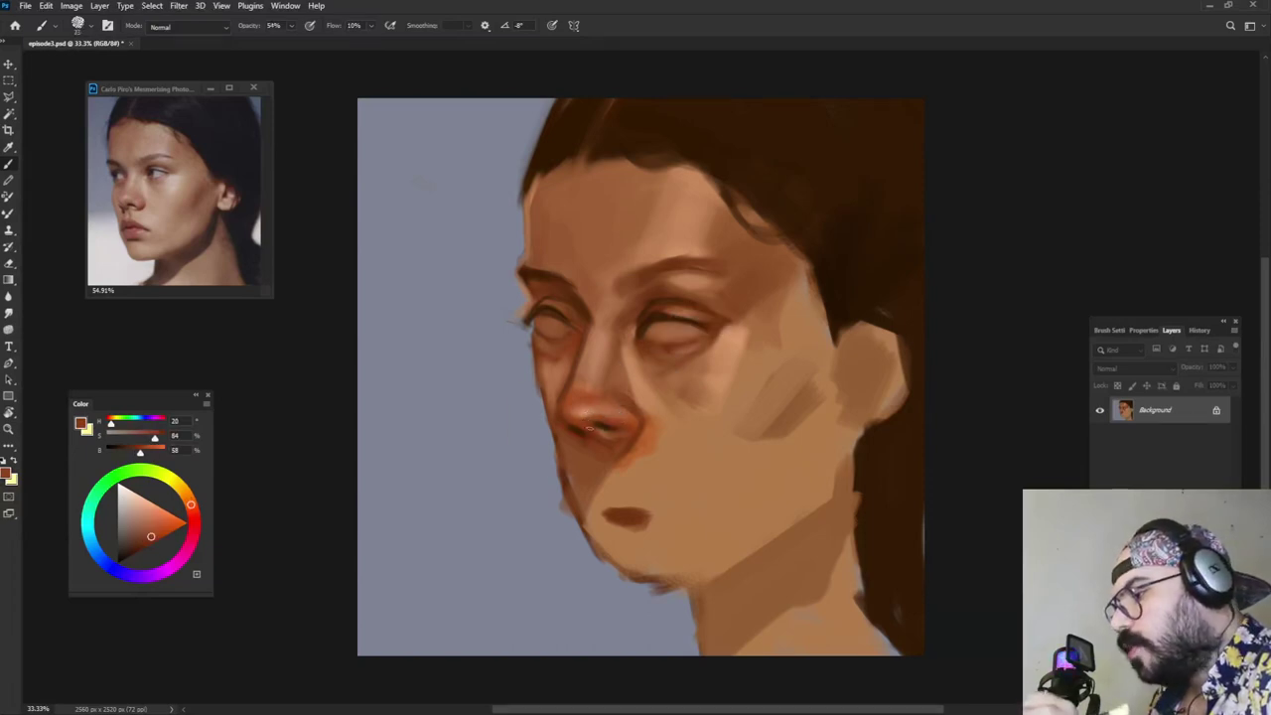
alt+right_click(577, 425)
alt+click(586, 426)
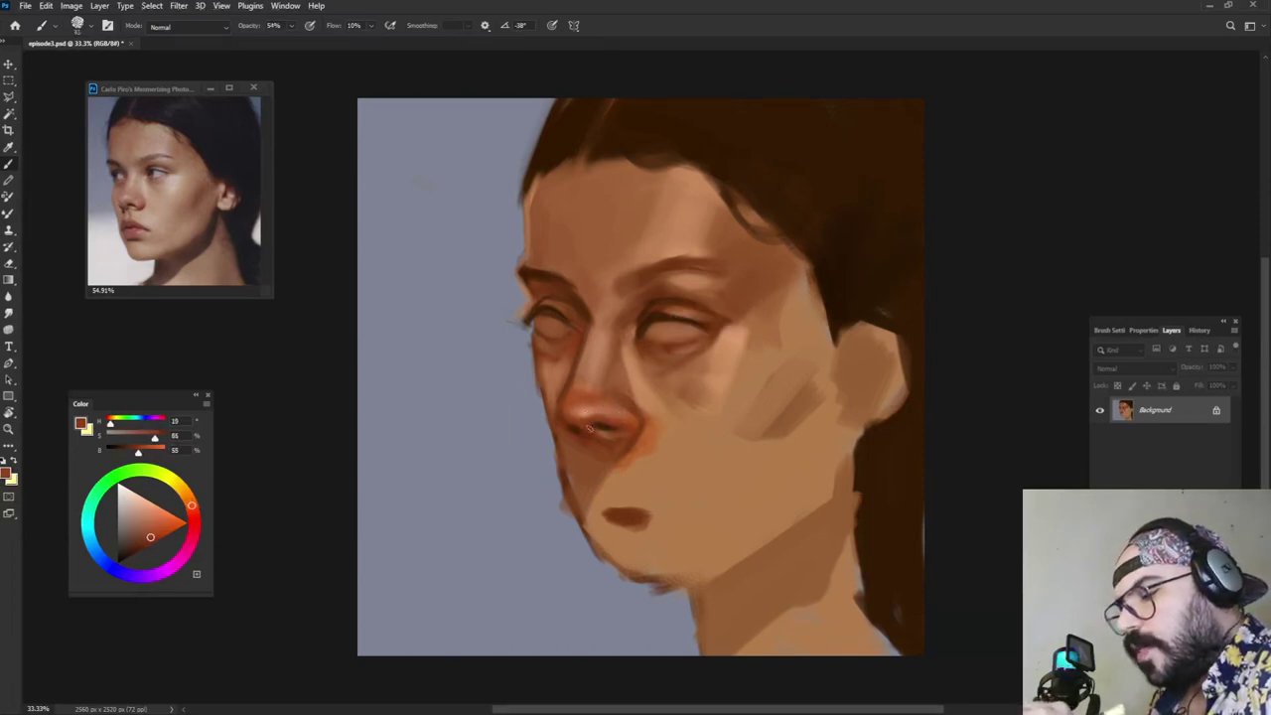
alt+right_click(640, 412)
Step: Paint a highlight on the nose tip in pale peach (hue 24, saturation 33, brightness 100) at 55% opacity
alt+click(587, 407)
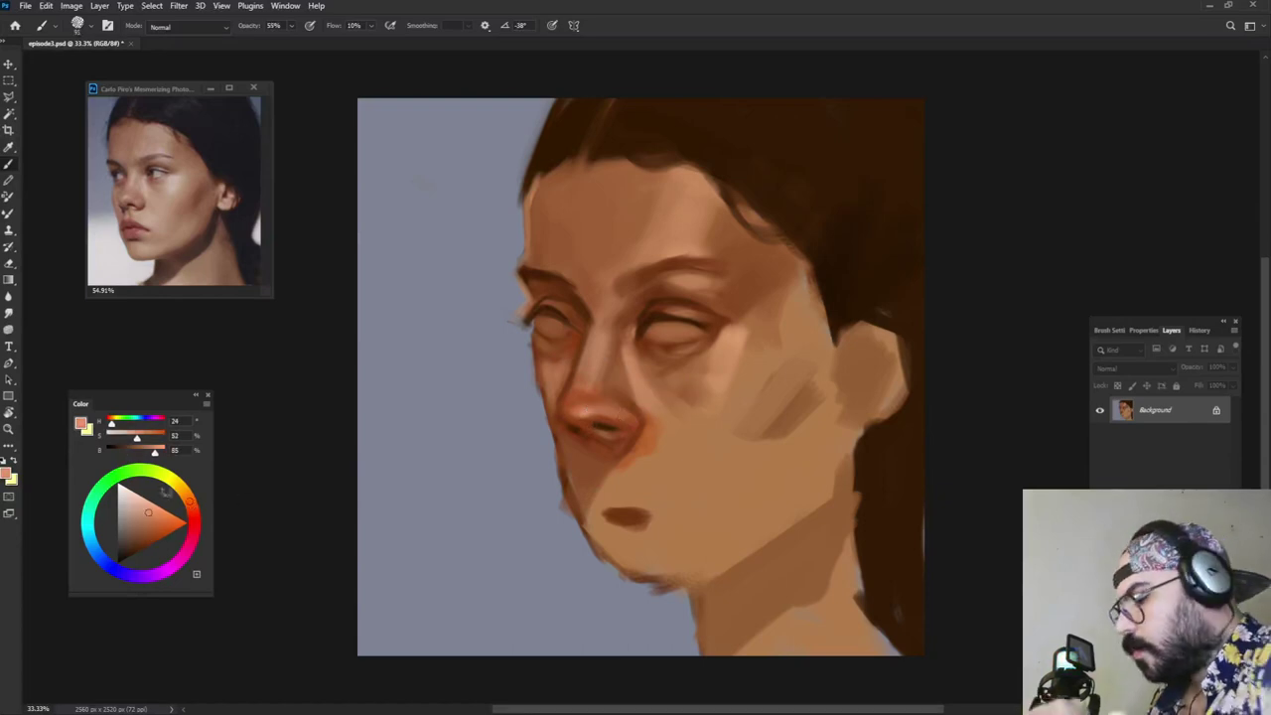
drag(148, 505, 169, 467)
alt+right_click(594, 406)
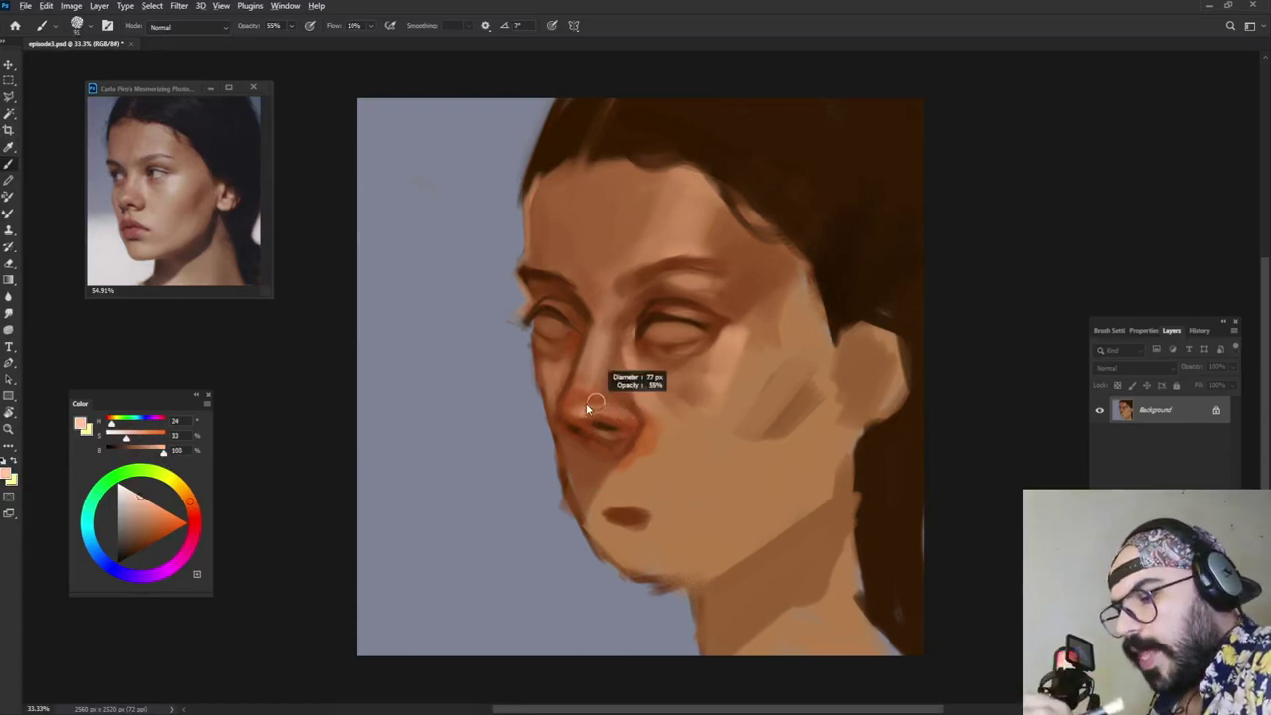
drag(580, 409, 599, 410)
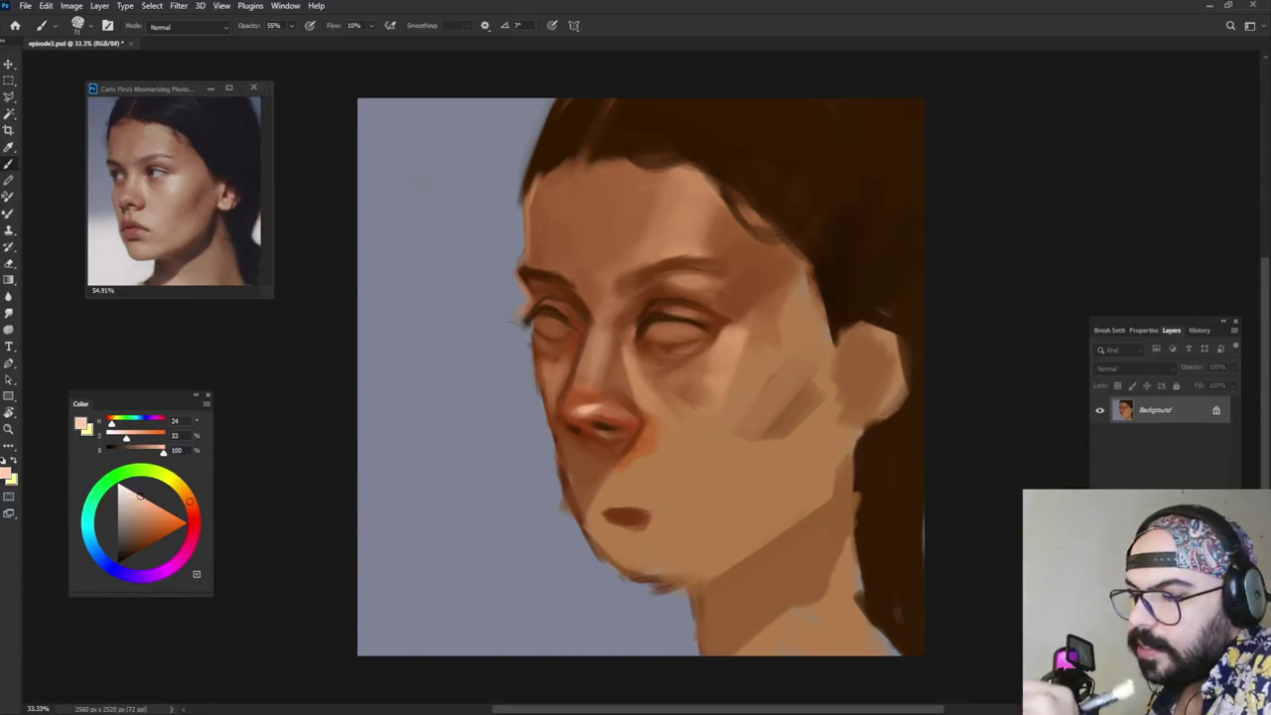
Step: Darken the side of the face from the temple to the outer cheek with sampled reddish browns around hue 23 to 25 at 54% opacity
alt+click(755, 290)
drag(758, 334, 747, 388)
drag(752, 325, 743, 392)
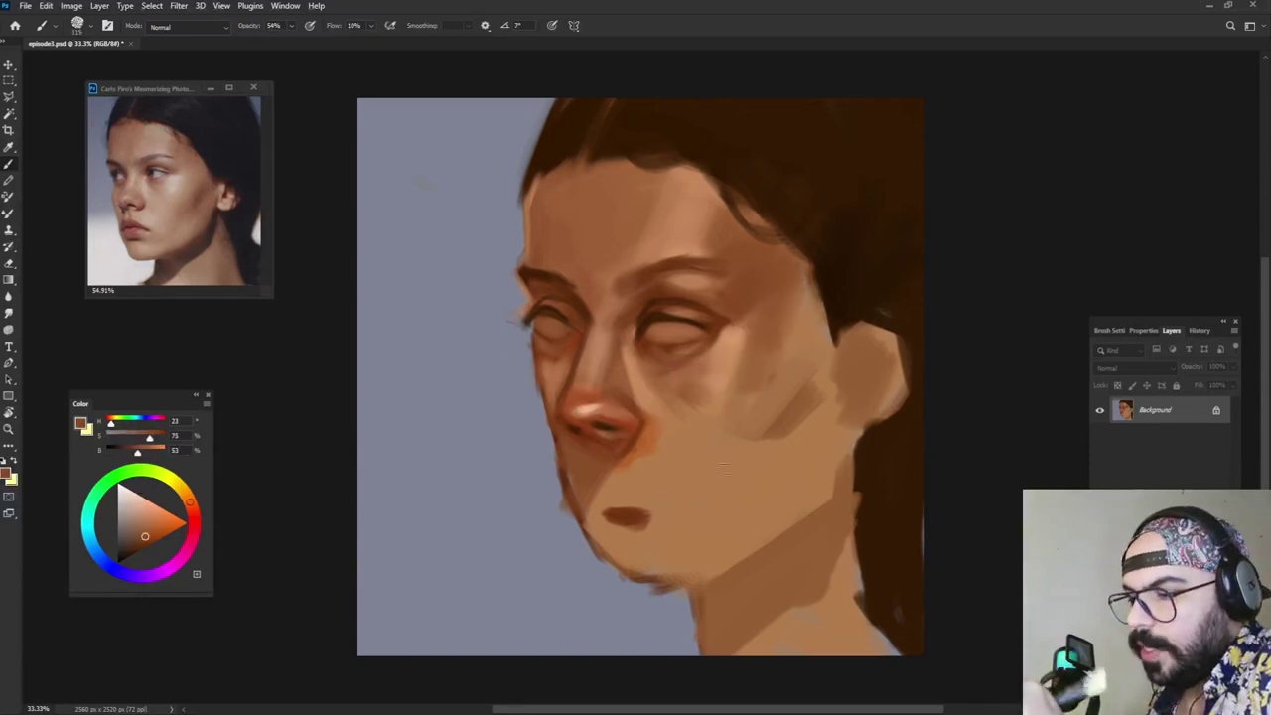
alt+right_click(769, 331)
alt+click(762, 324)
drag(728, 320, 713, 331)
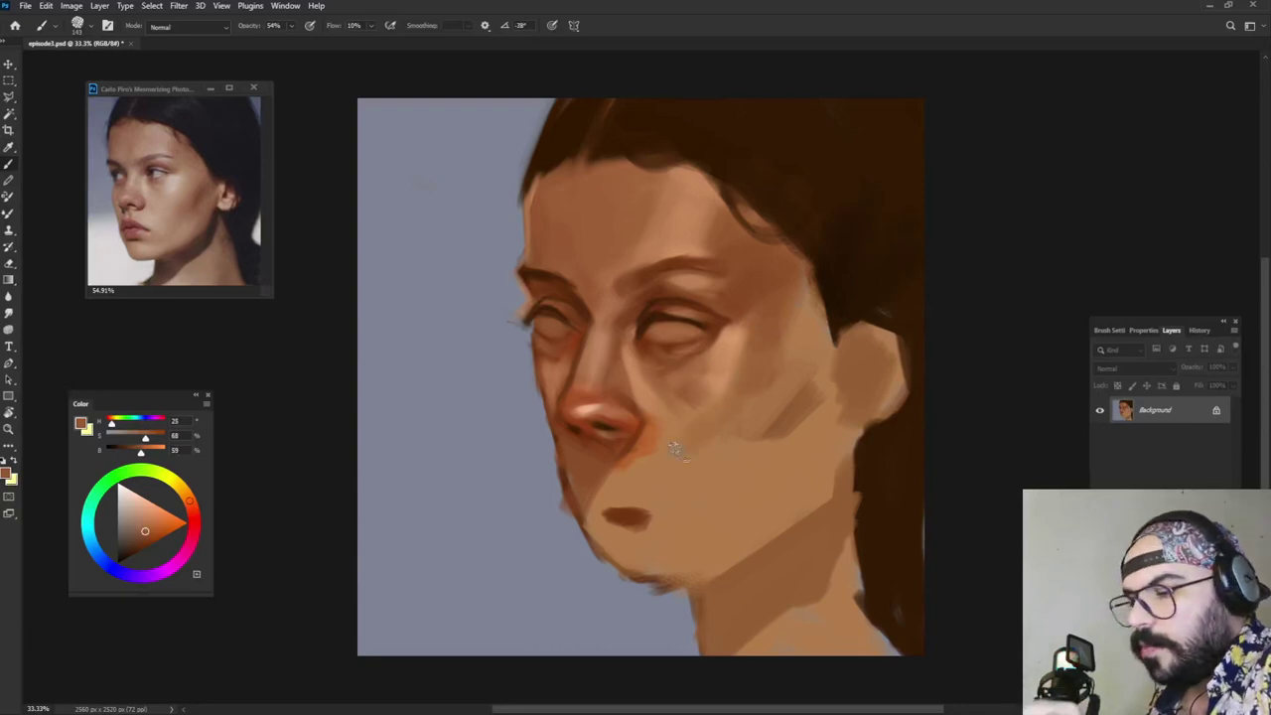
Step: Blend the cheek beside the nose and the near side of the nose bridge with sampled reddish browns around hue 22
alt+click(632, 411)
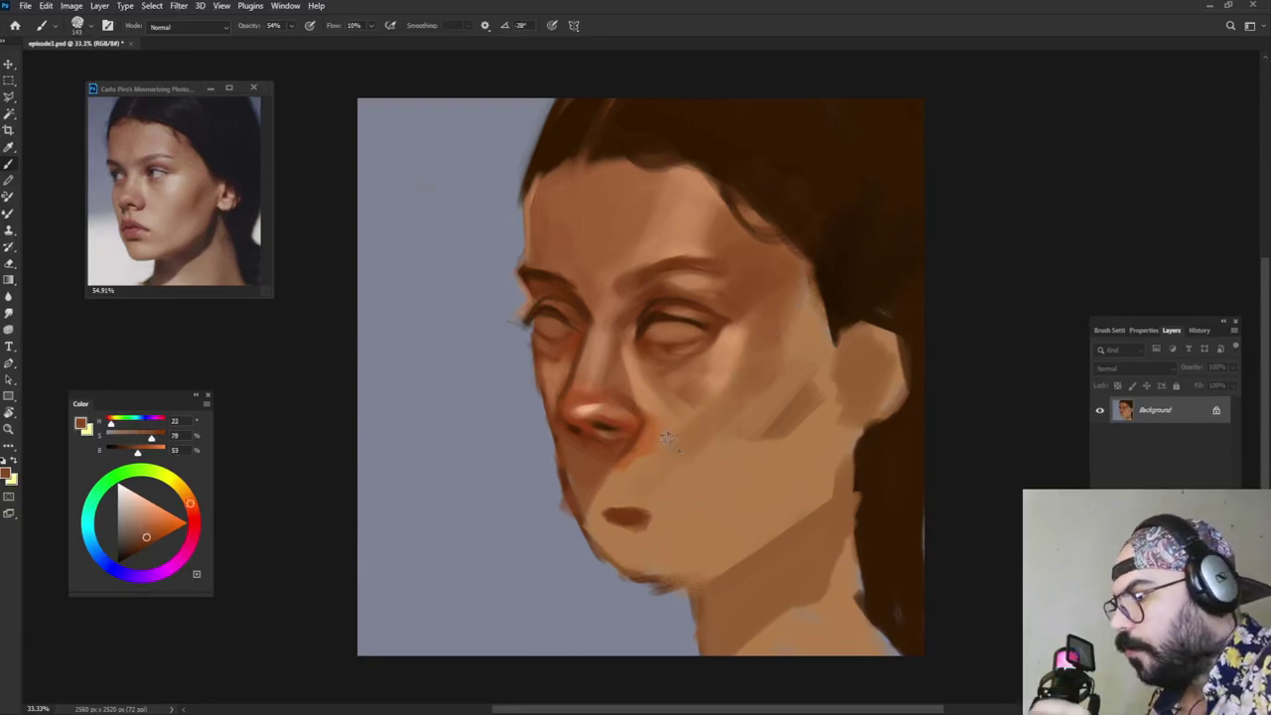
alt+click(622, 389)
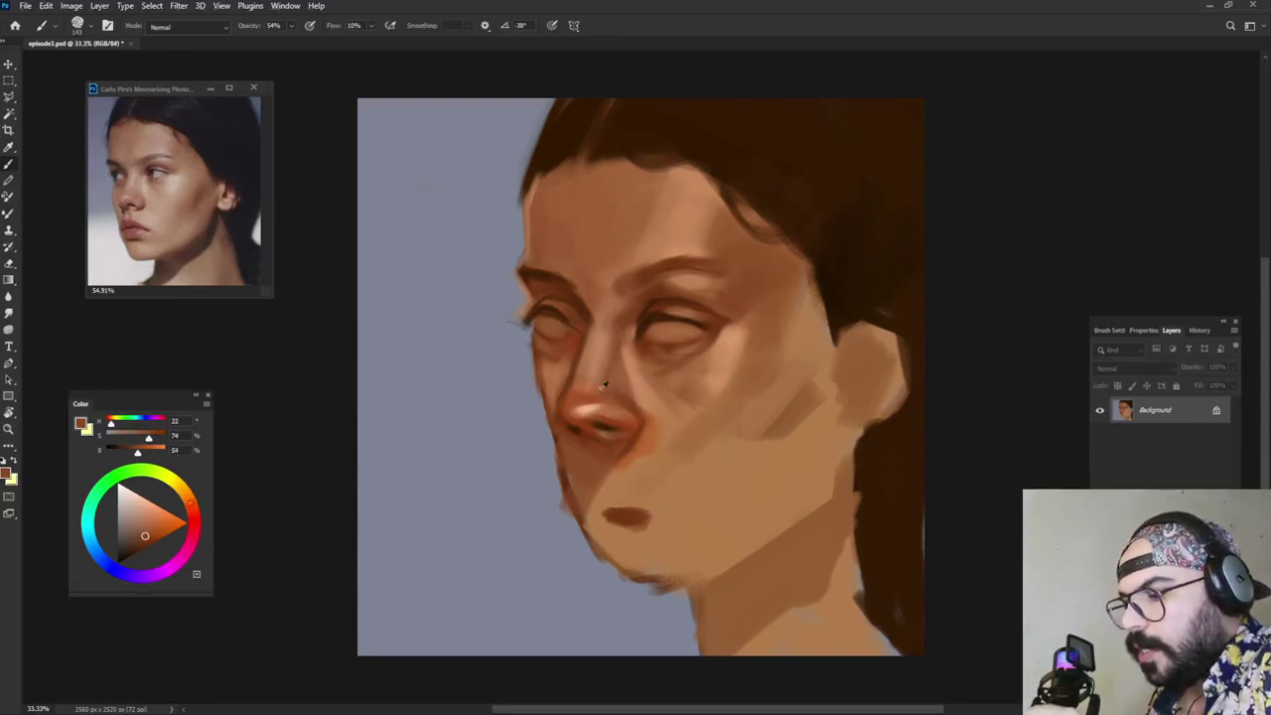
alt+click(636, 306)
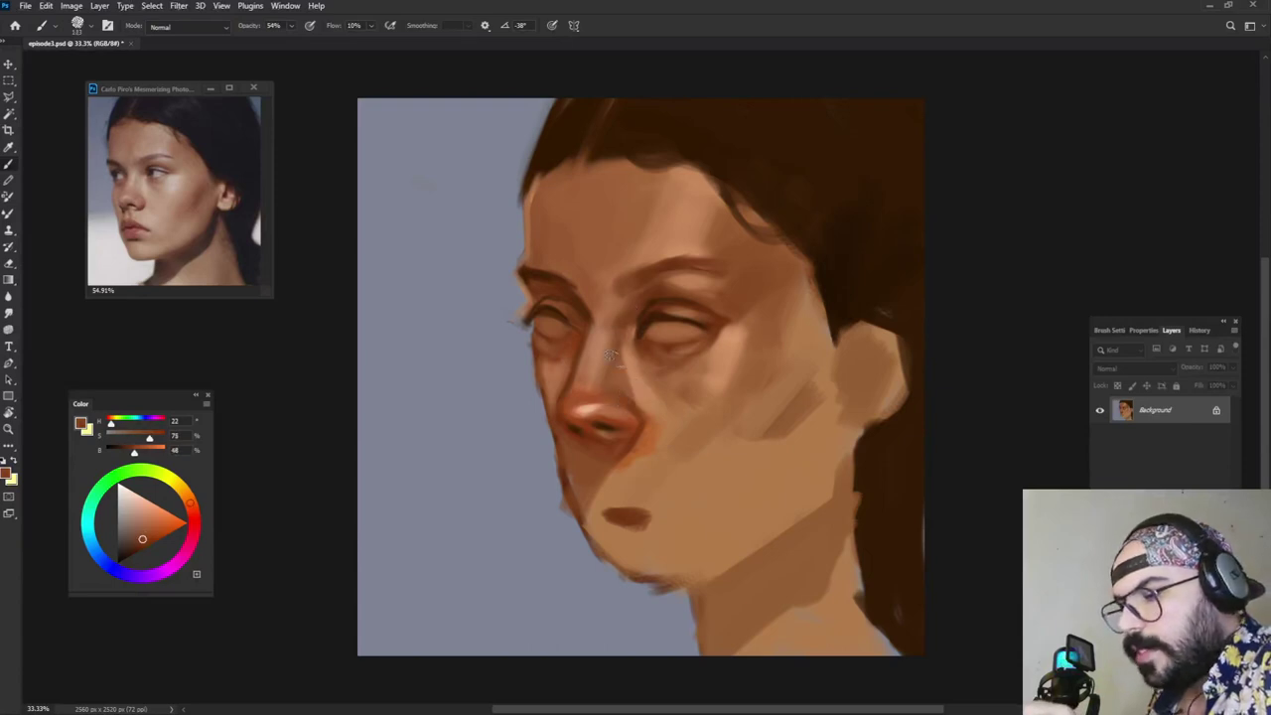
mouse_move(623, 350)
mouse_down()
mouse_move(611, 380)
mouse_move(614, 342)
mouse_up()
Step: Highlight the upper nose bridge in pale peach at 52% opacity, ending with hue 25, saturation 30, brightness 100
alt+click(608, 362)
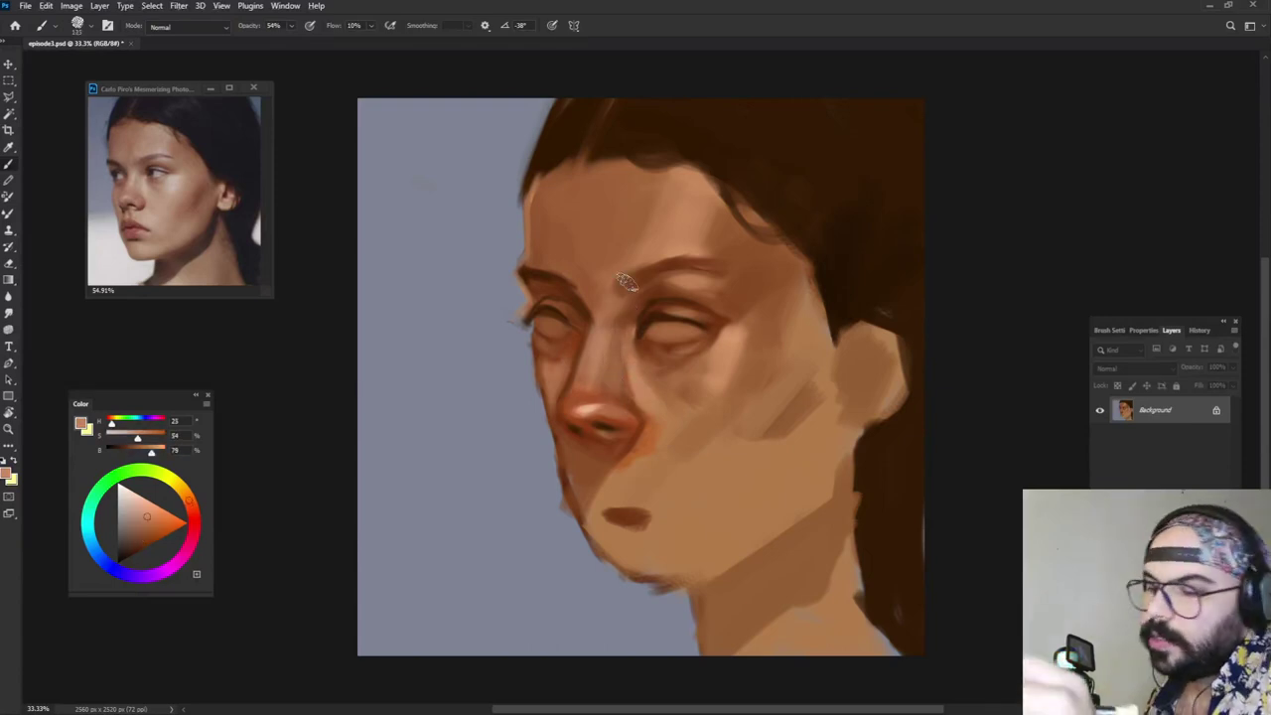
alt+right_click(569, 364)
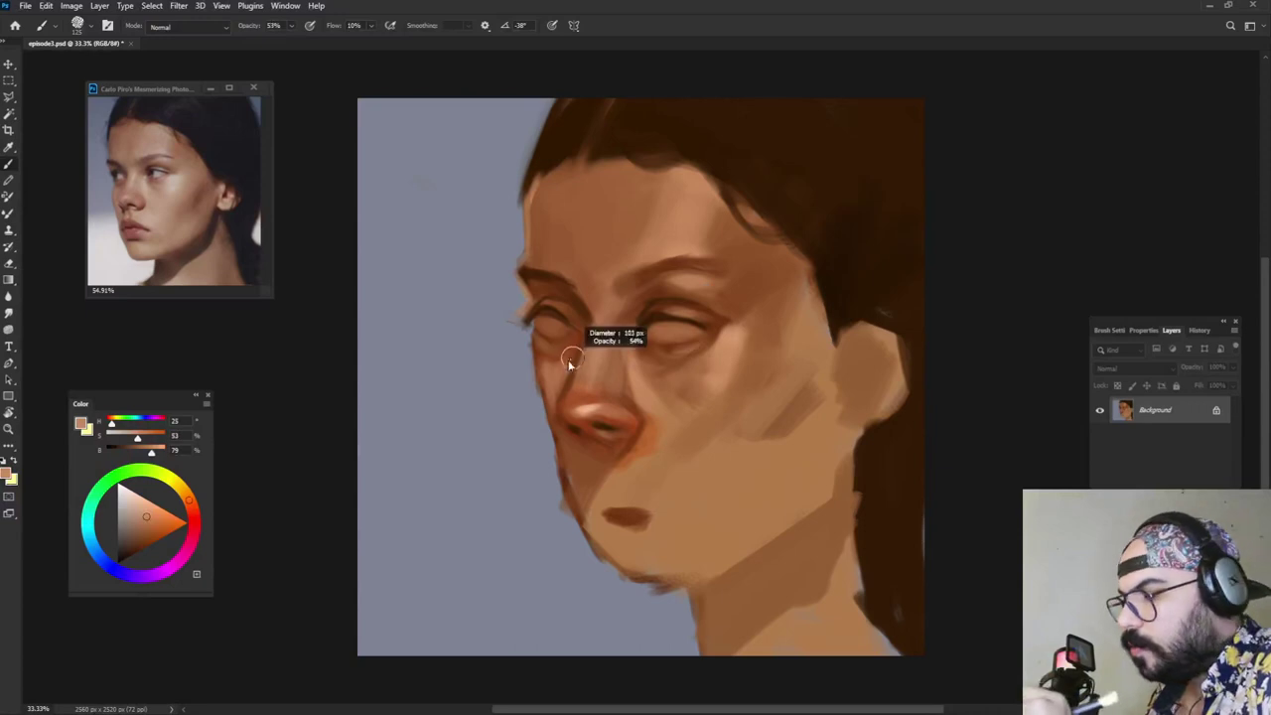
click(143, 499)
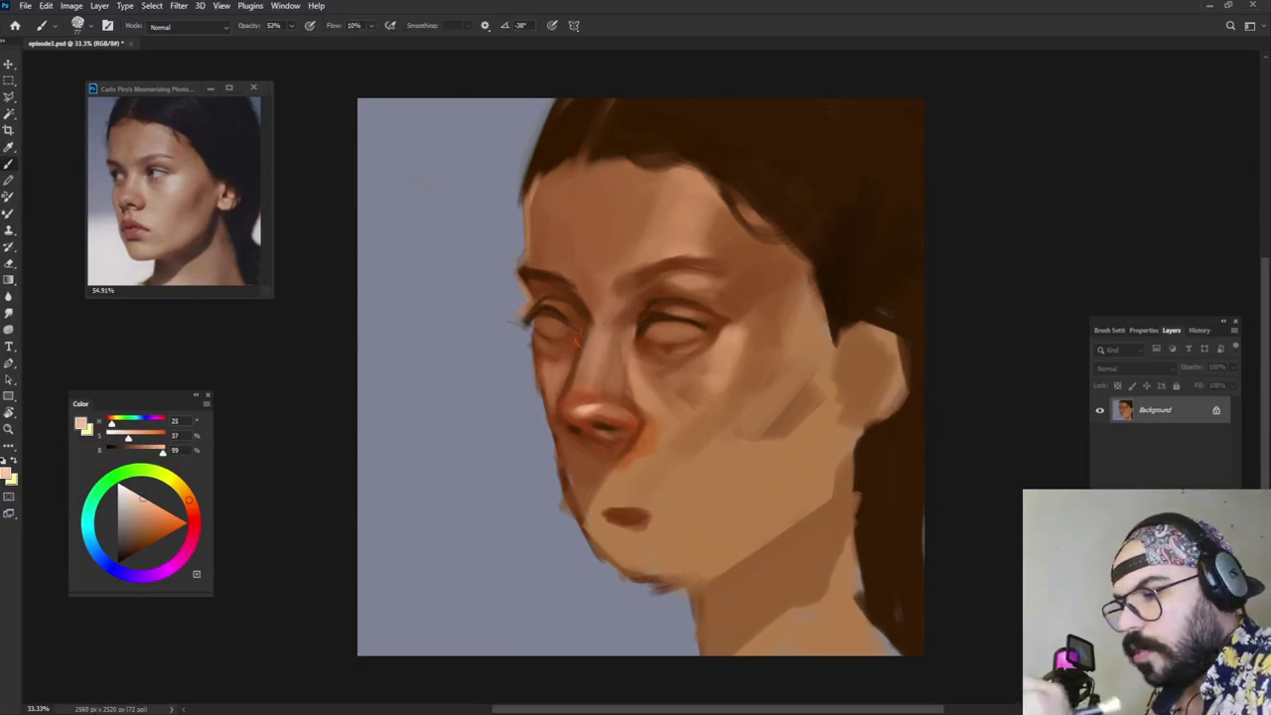
right_click(602, 325)
key(Escape)
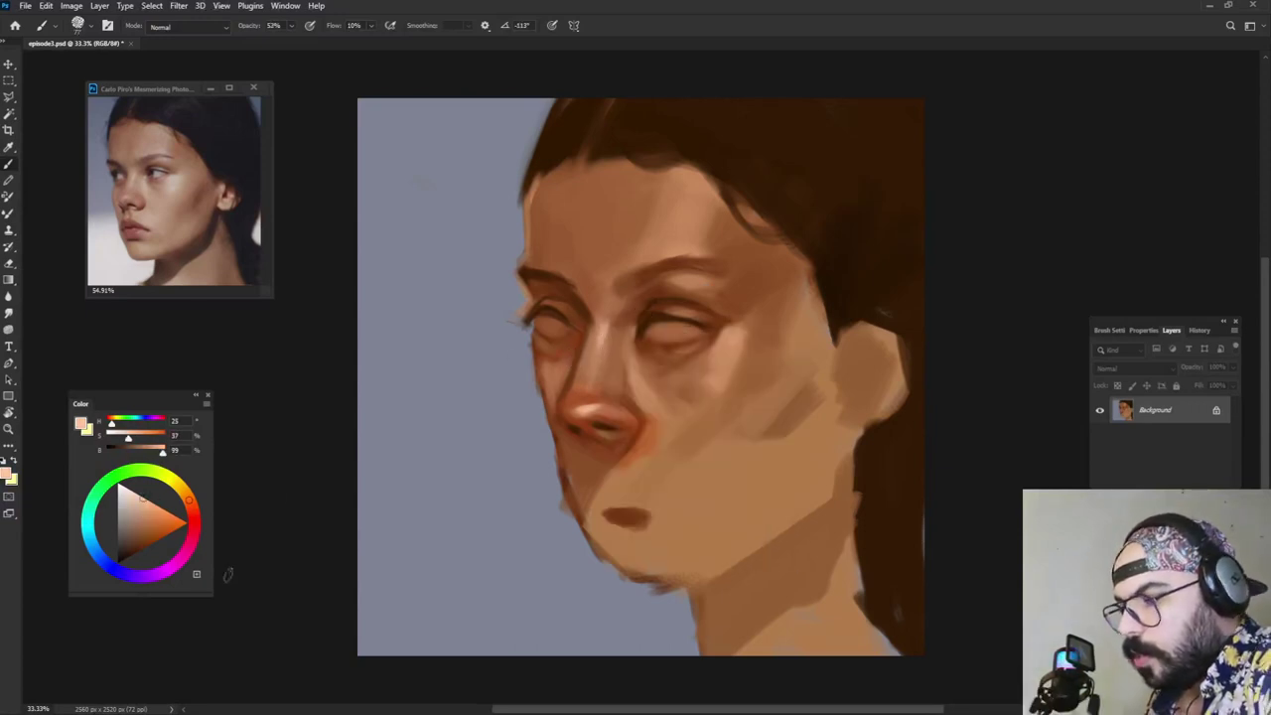
click(137, 488)
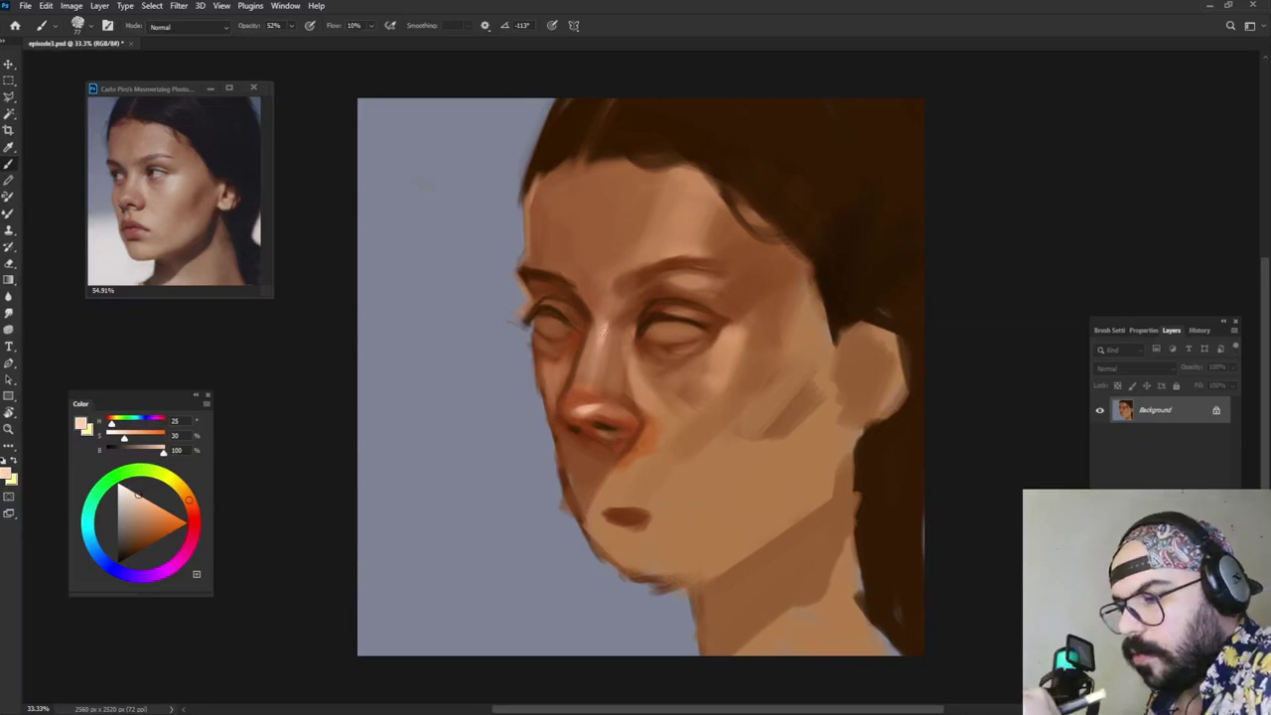
mouse_move(603, 330)
mouse_down()
mouse_move(652, 358)
mouse_move(639, 364)
mouse_up()
Step: Lighten the near eye's upper lid with sampled peach (hue 24, saturation 37, brightness 91) and refine its crease with sampled dark brown
alt+click(646, 350)
alt+click(641, 363)
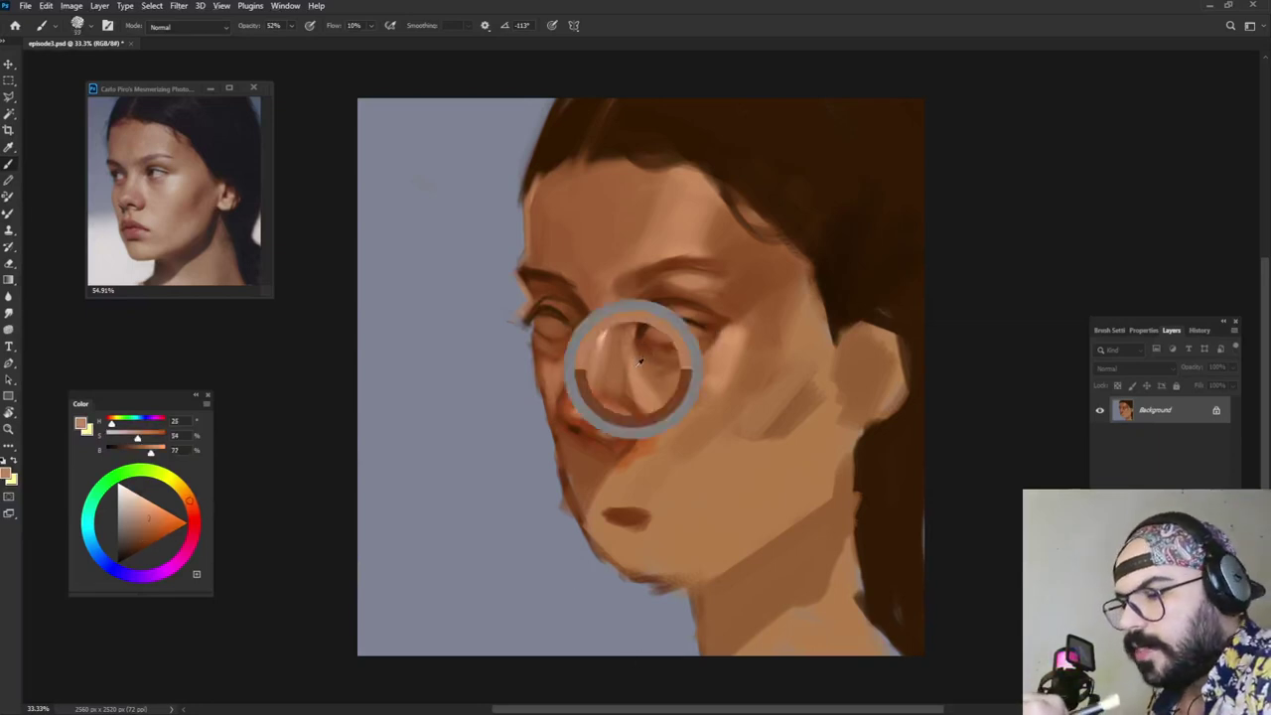
alt+click(603, 327)
key(shift+Left)
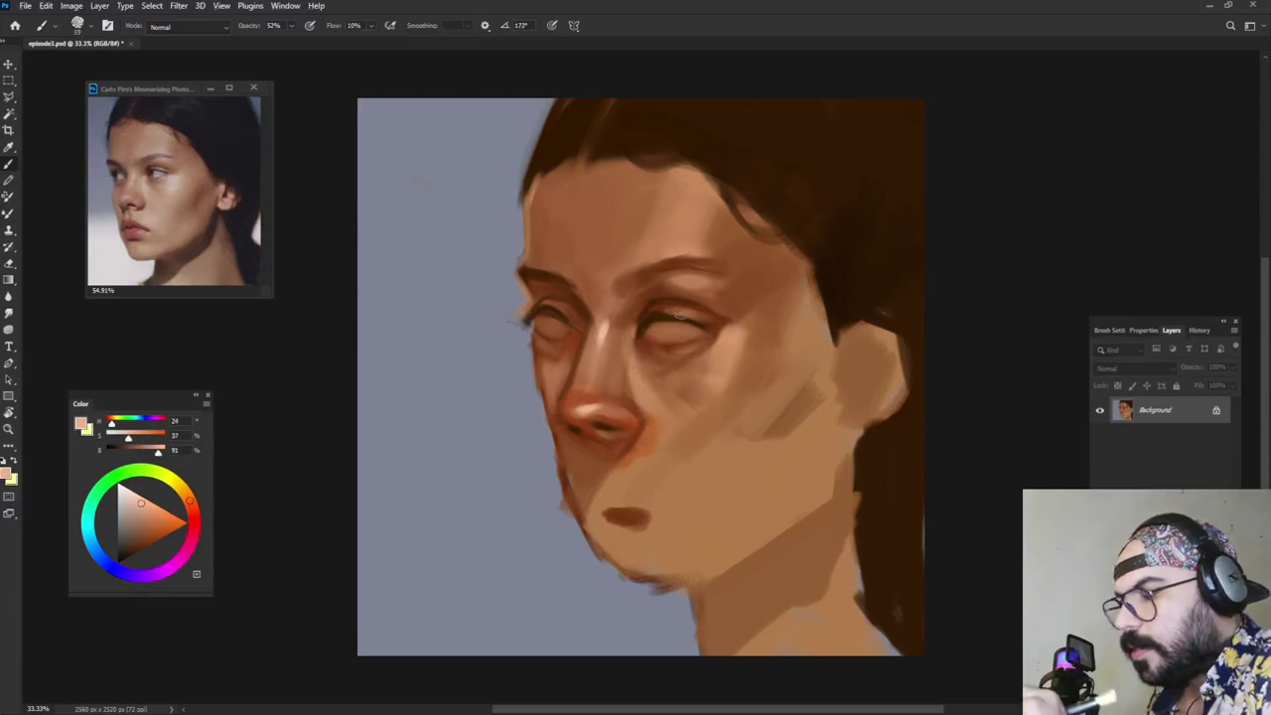
alt+click(609, 322)
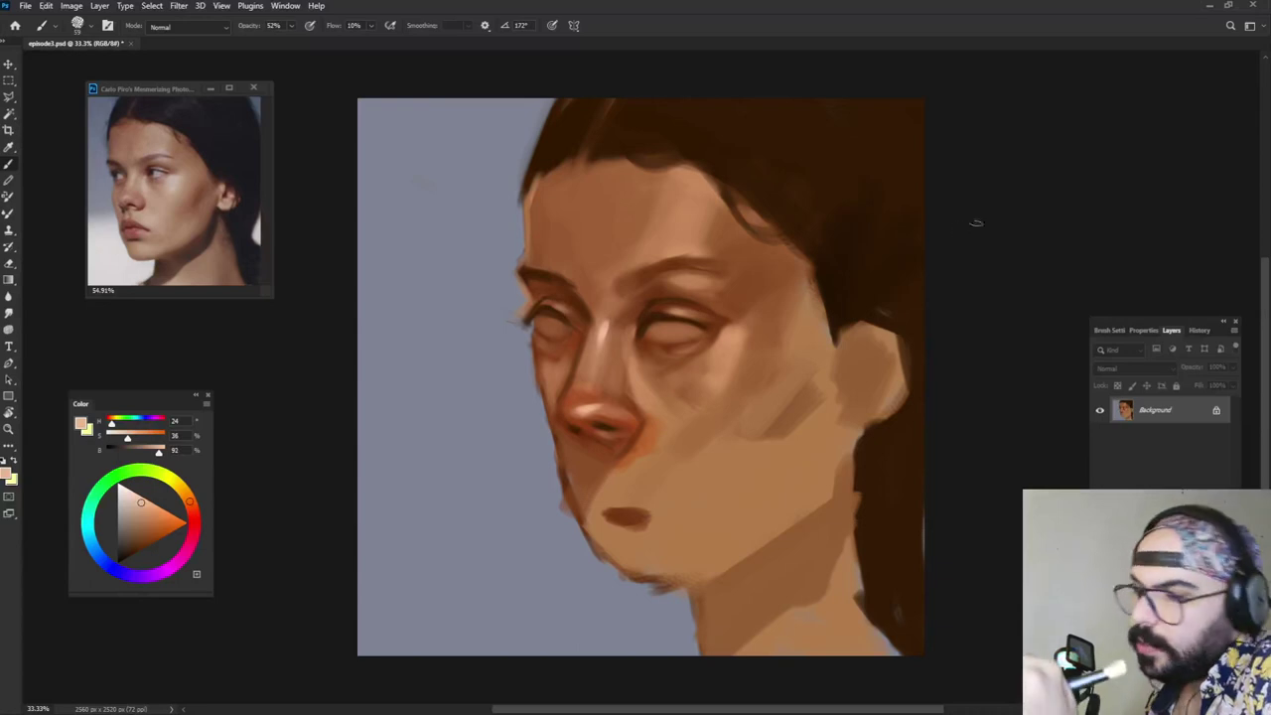
alt+click(709, 328)
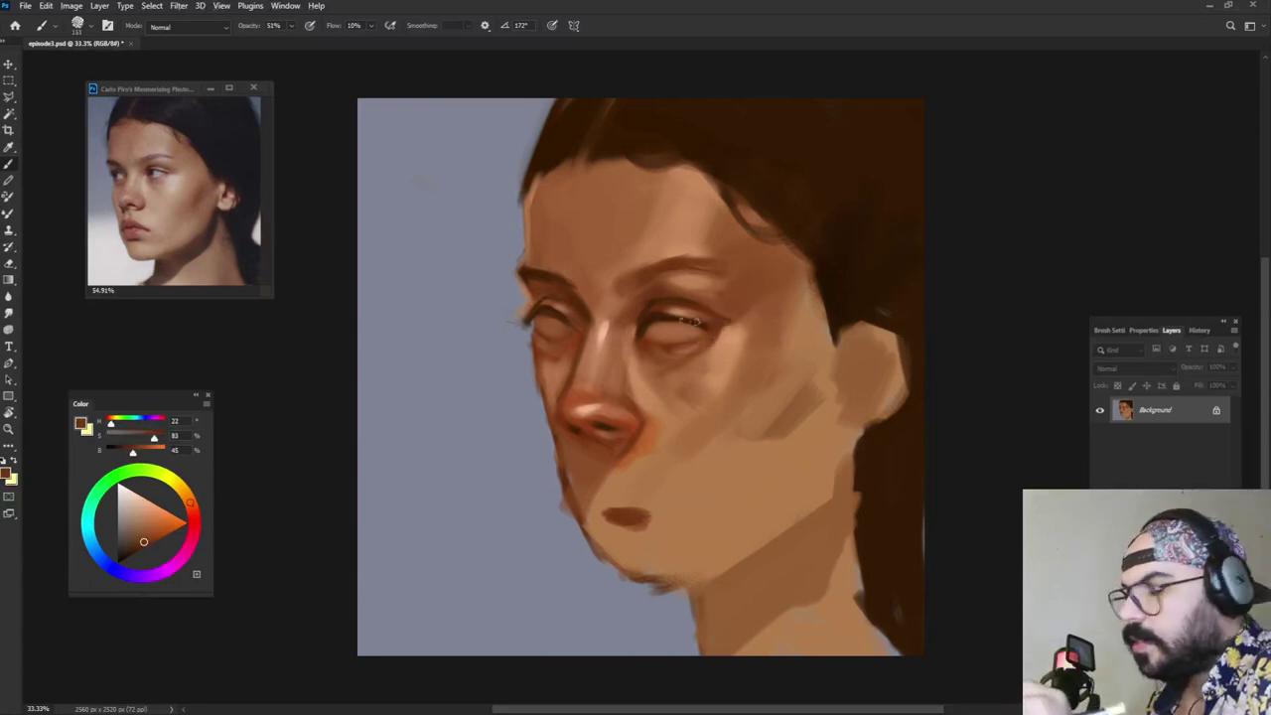
alt+click(794, 226)
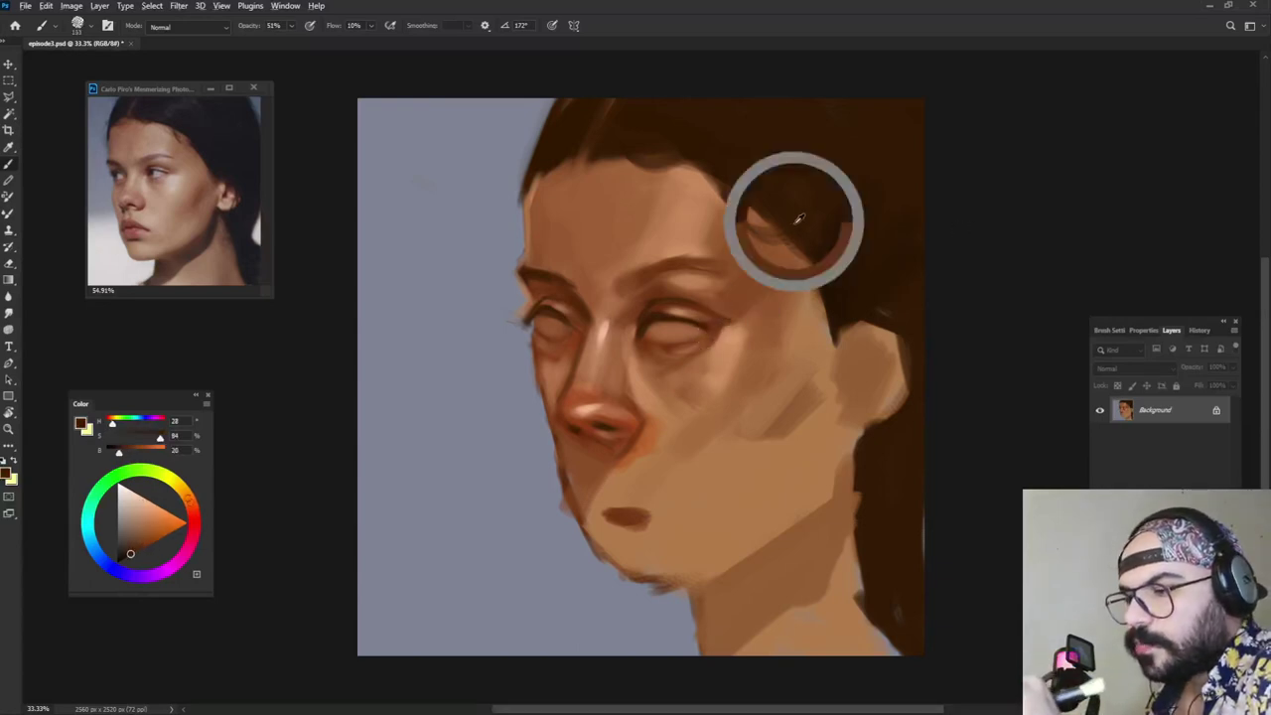
Step: Soften the orange edge beside the nostril and the side of the nose with sampled peach (hue 26, saturation 55, brightness 76)
alt+click(628, 396)
mouse_move(633, 401)
mouse_down()
mouse_move(632, 384)
mouse_move(618, 389)
mouse_move(672, 388)
mouse_up()
alt+click(630, 387)
alt+click(640, 383)
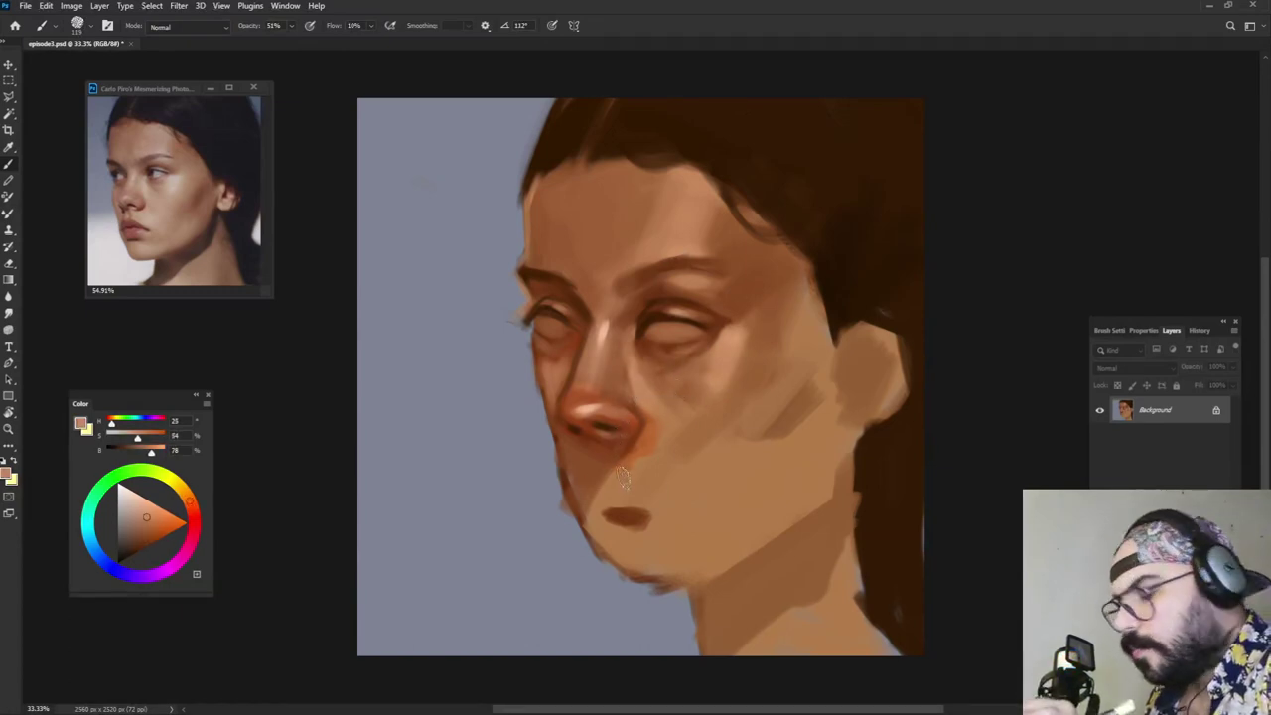
alt+click(642, 394)
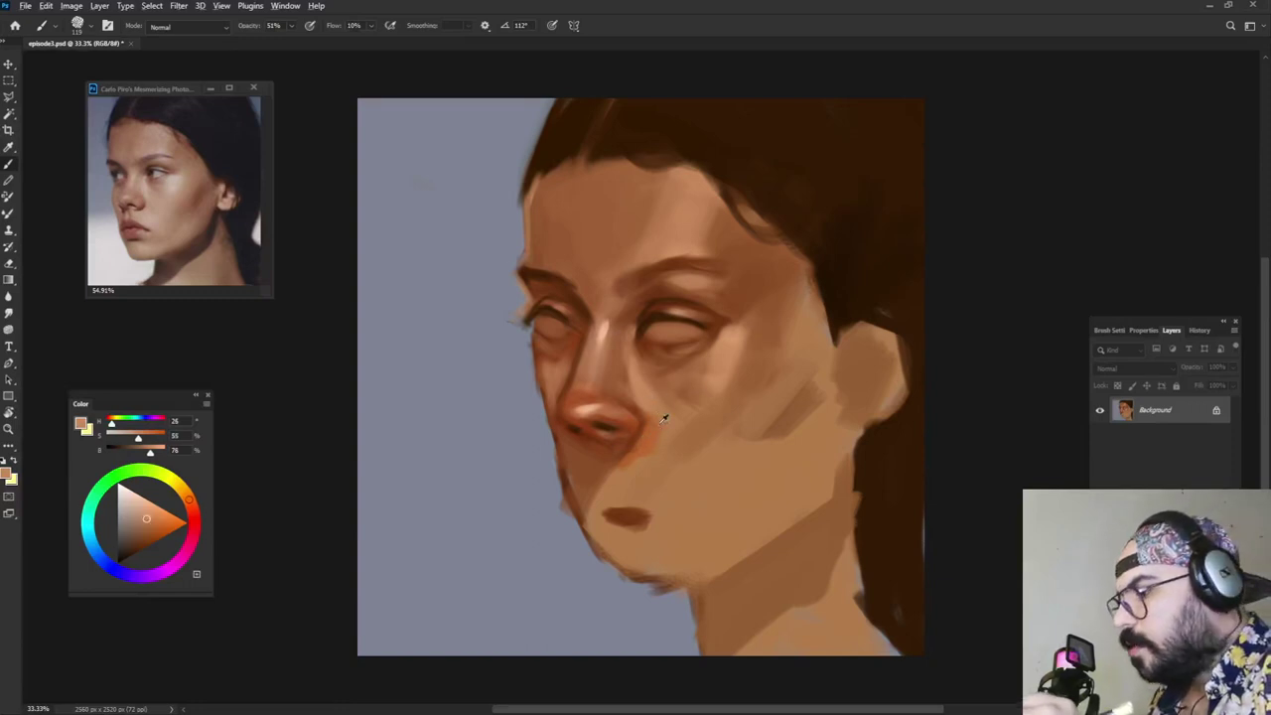
drag(638, 441, 618, 467)
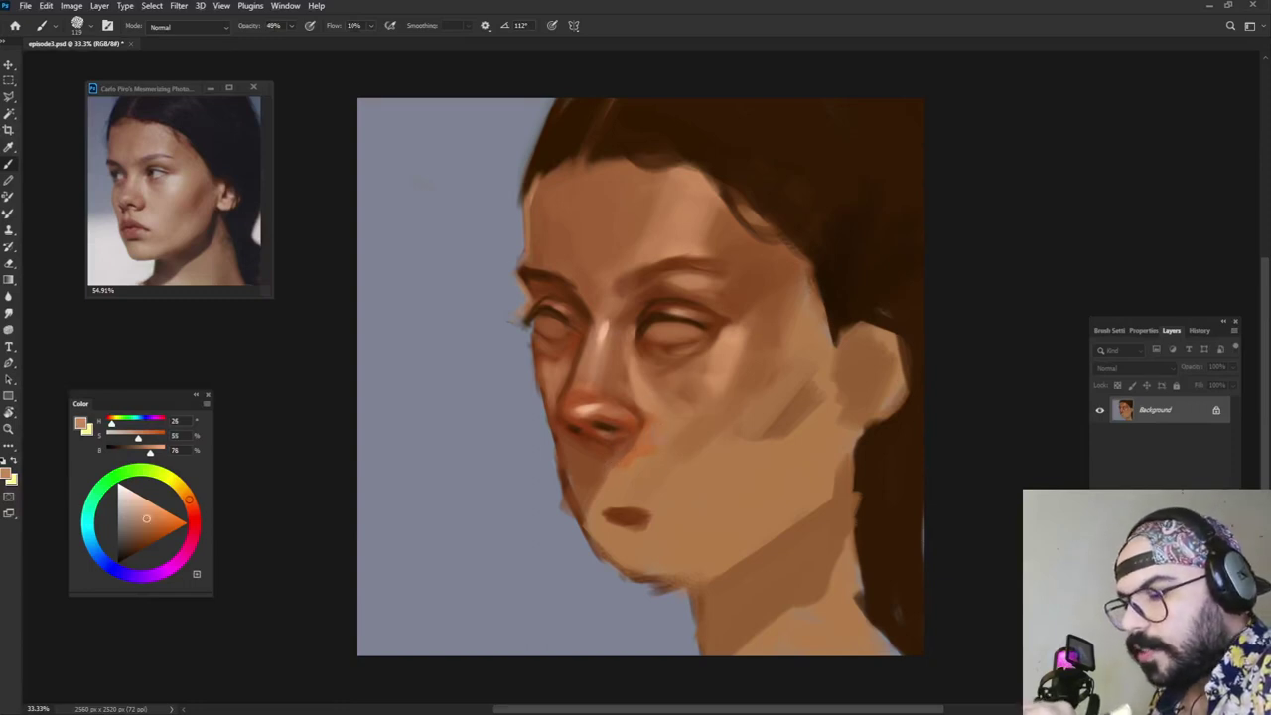
Step: Paint a broad diagonal shadow across the near cheek toward the mouth with sampled reddish browns around hue 22 to 24 at 49% opacity
alt+click(684, 378)
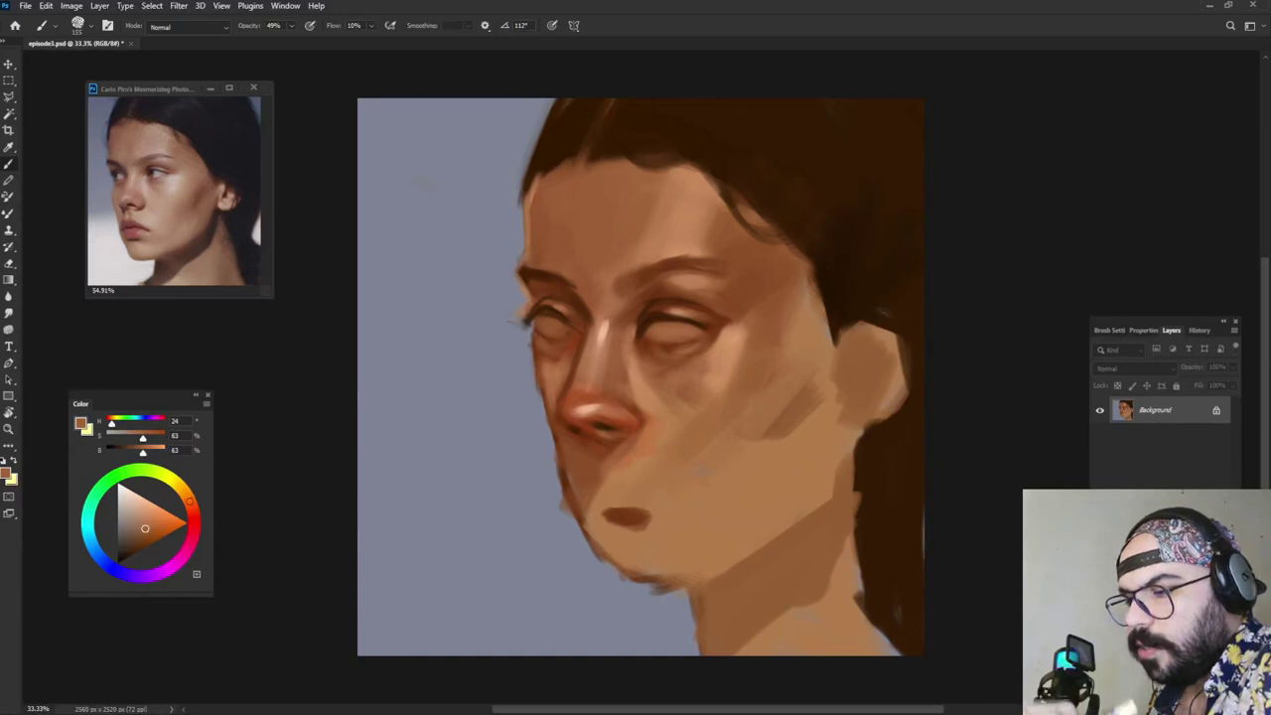
alt+click(654, 340)
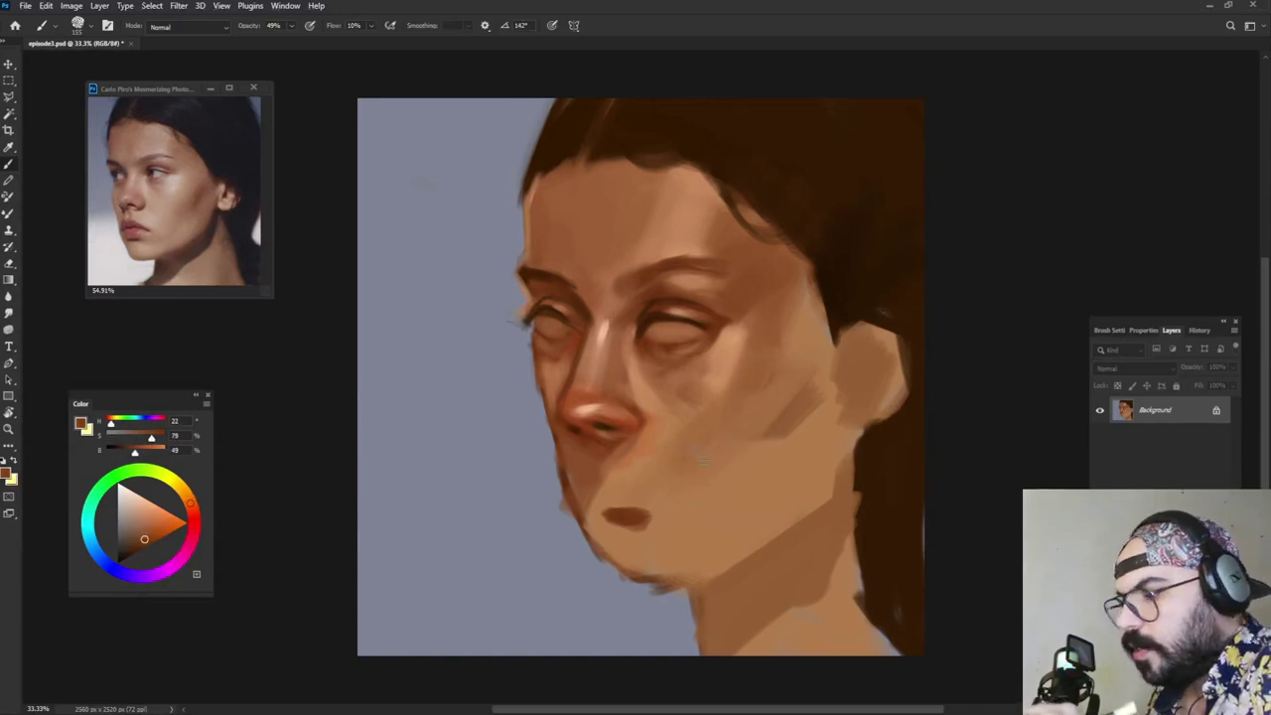
mouse_move(701, 459)
mouse_down()
mouse_move(688, 510)
mouse_move(808, 336)
mouse_move(788, 421)
mouse_move(811, 375)
mouse_move(722, 469)
mouse_move(784, 391)
mouse_move(754, 396)
mouse_move(617, 502)
mouse_move(652, 495)
mouse_up()
alt+right_click(763, 407)
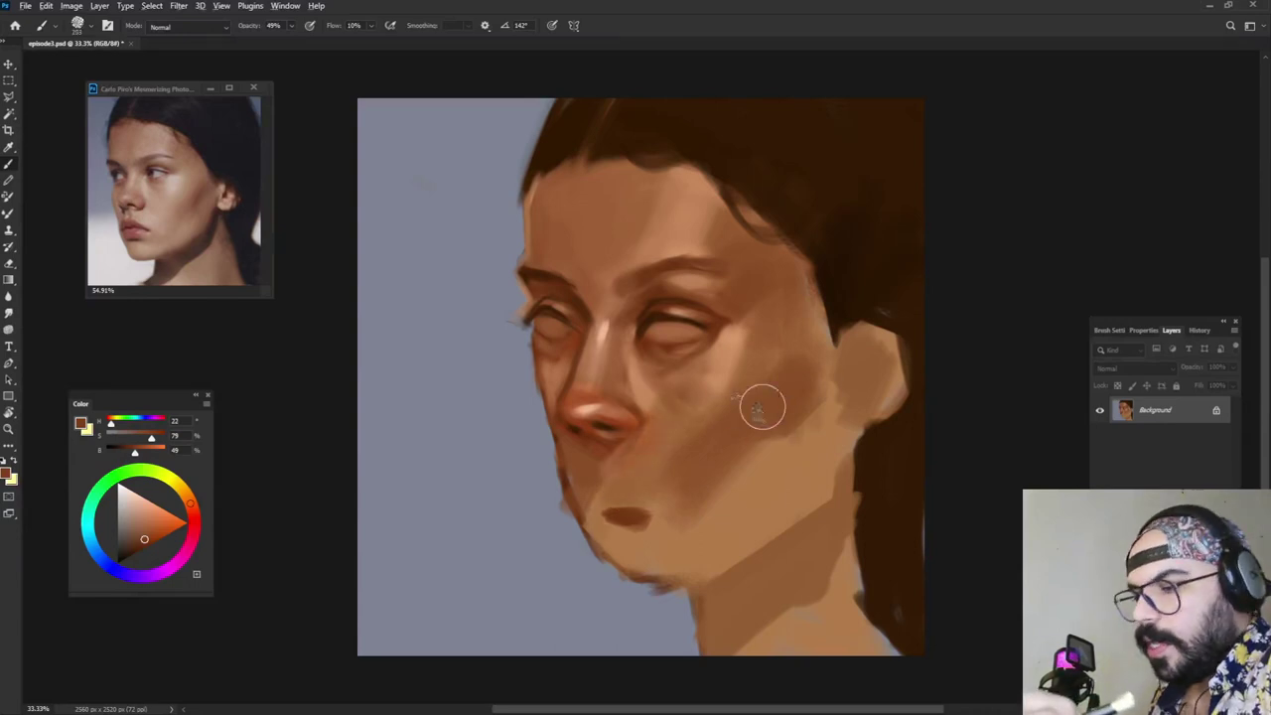
alt+click(693, 391)
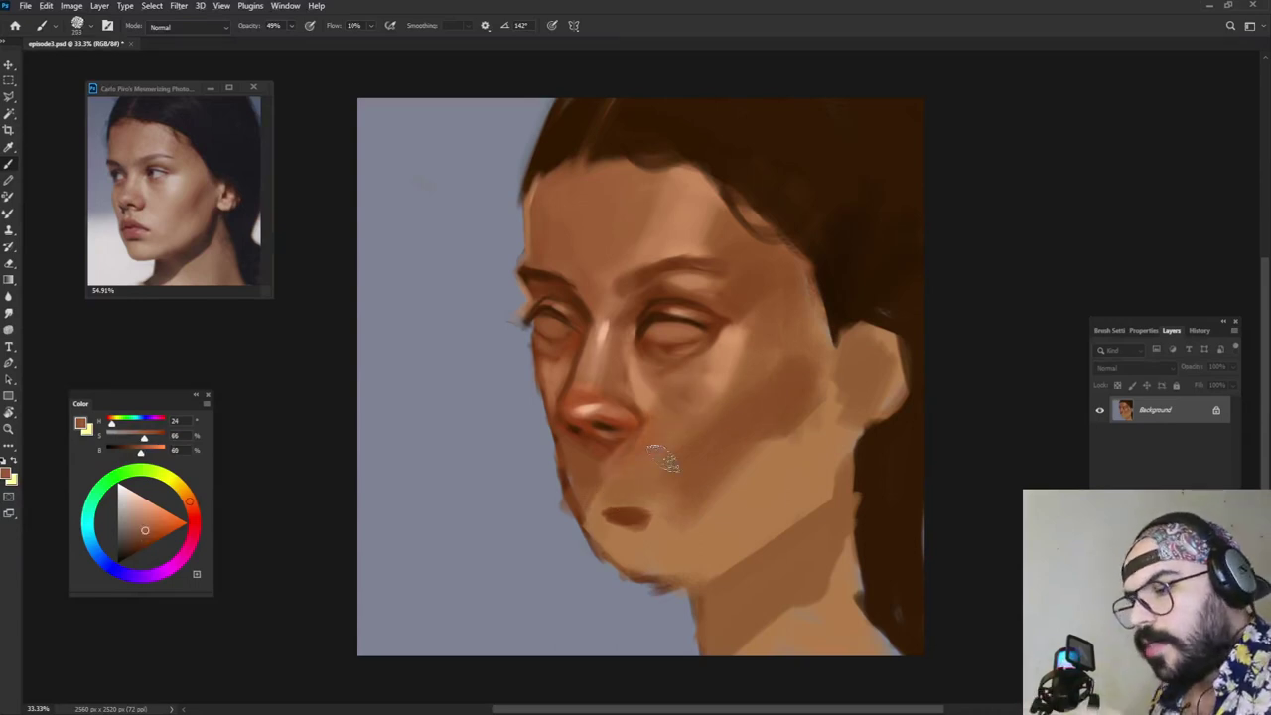
alt+click(664, 359)
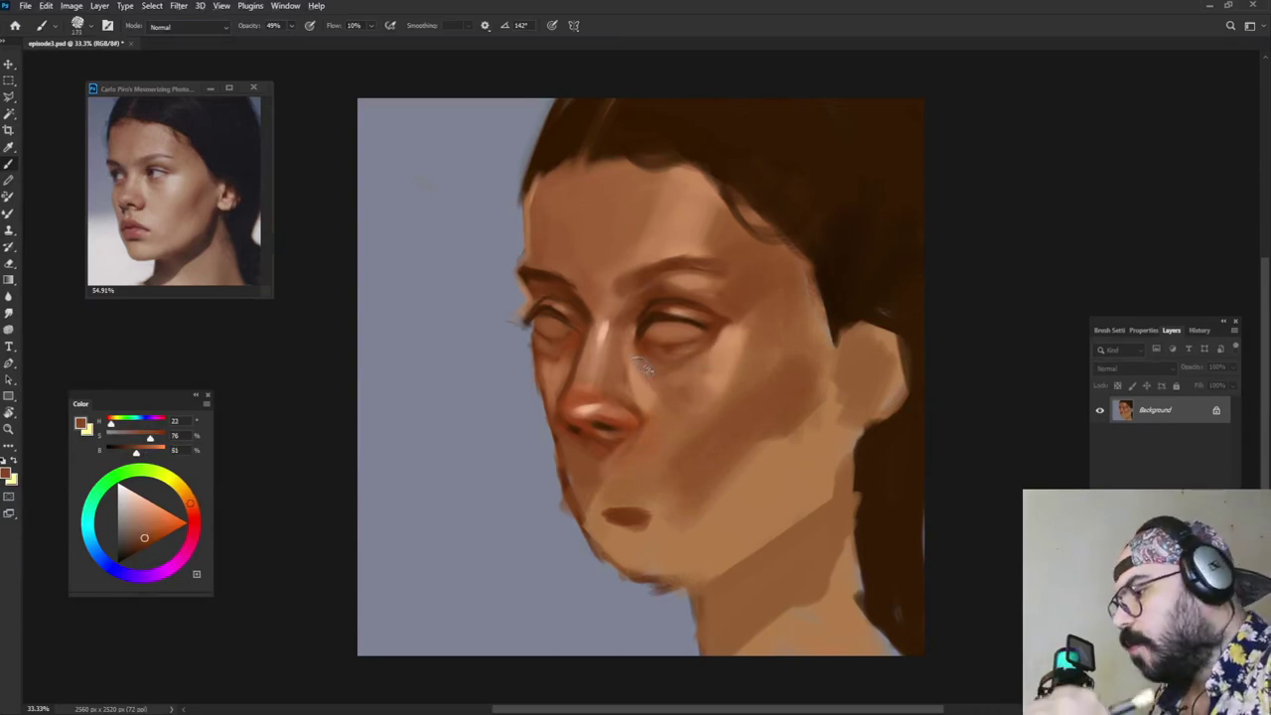
Step: Add light accents at the near eye's inner corner and the far eye's upper lid with sampled peach (hue 24, saturation 36, brightness 93)
alt+click(609, 332)
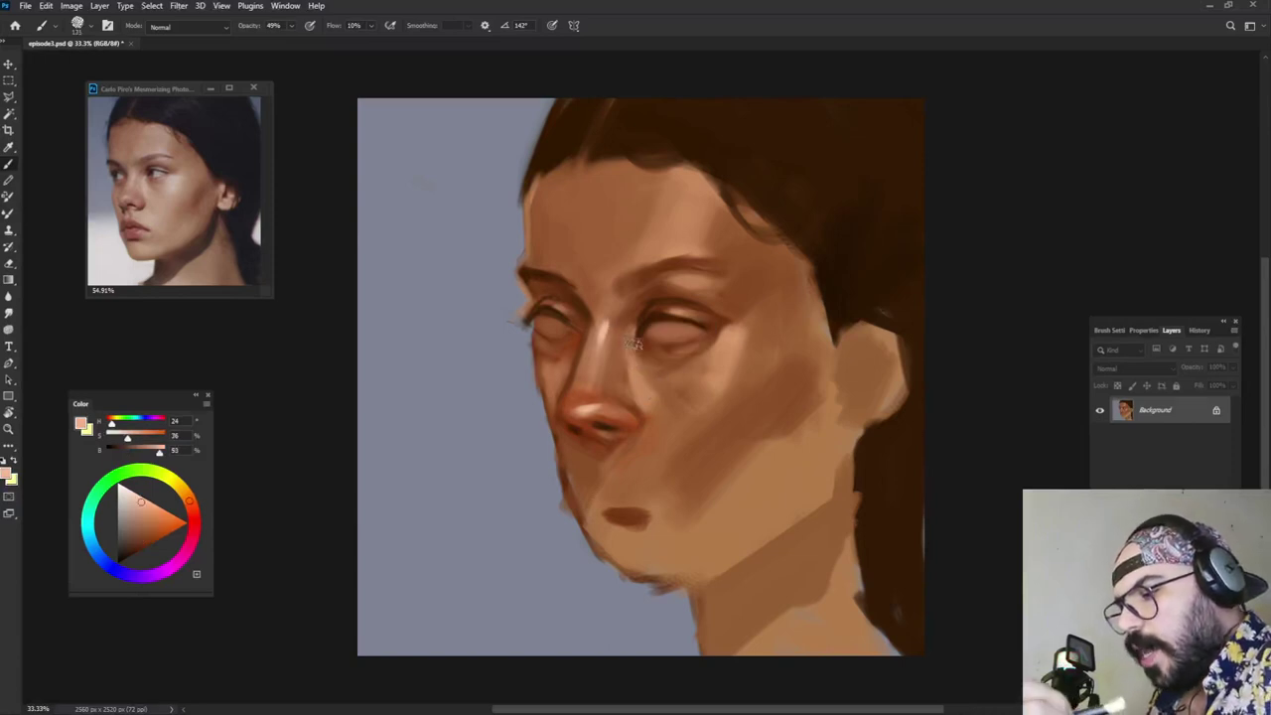
key(shift+Right)
key(shift+Right)
key(shift+Right)
key(shift+Right)
key(shift+Right)
key(shift+Right)
drag(649, 344, 574, 333)
key(shift+Left)
key(shift+Left)
key(shift+Left)
key(shift+Left)
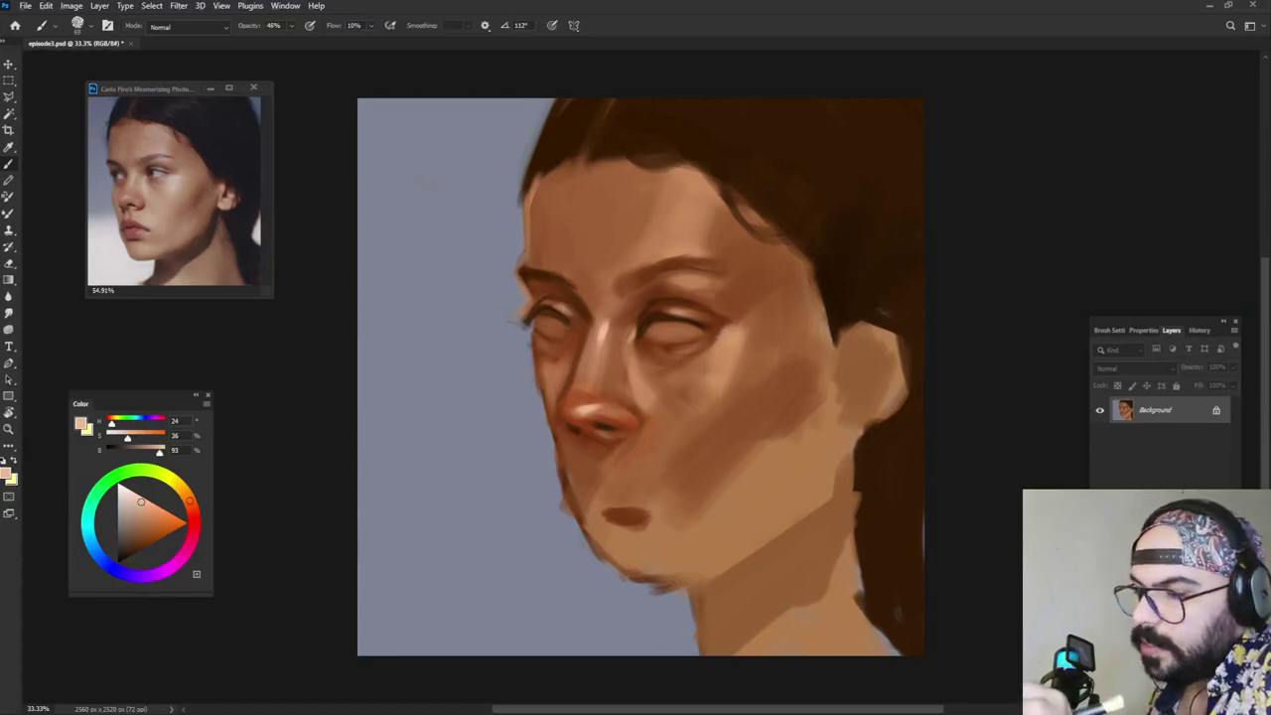
Step: Lighten the eyeballs of both eyes with sampled pale peach (hue 24, saturation 36, brightness 93) at 48% opacity
alt+click(728, 334)
alt+click(603, 339)
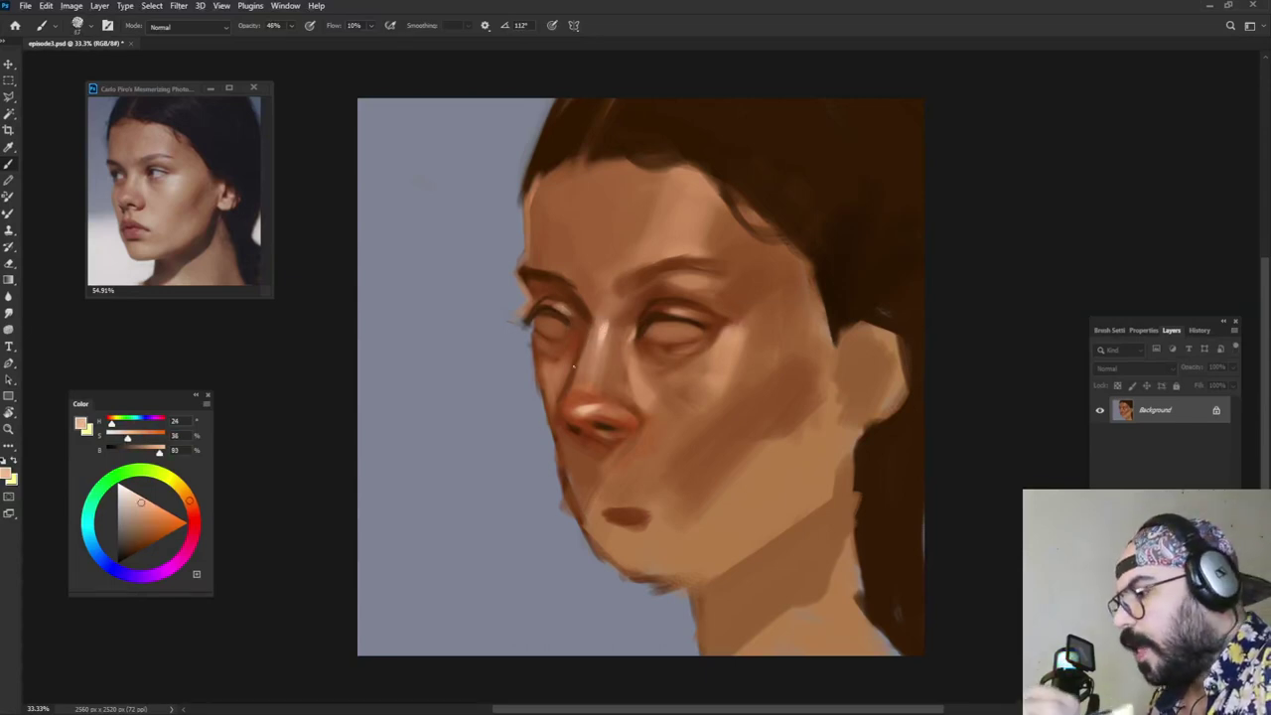
drag(683, 328, 687, 328)
key(shift+Left)
key(shift+Left)
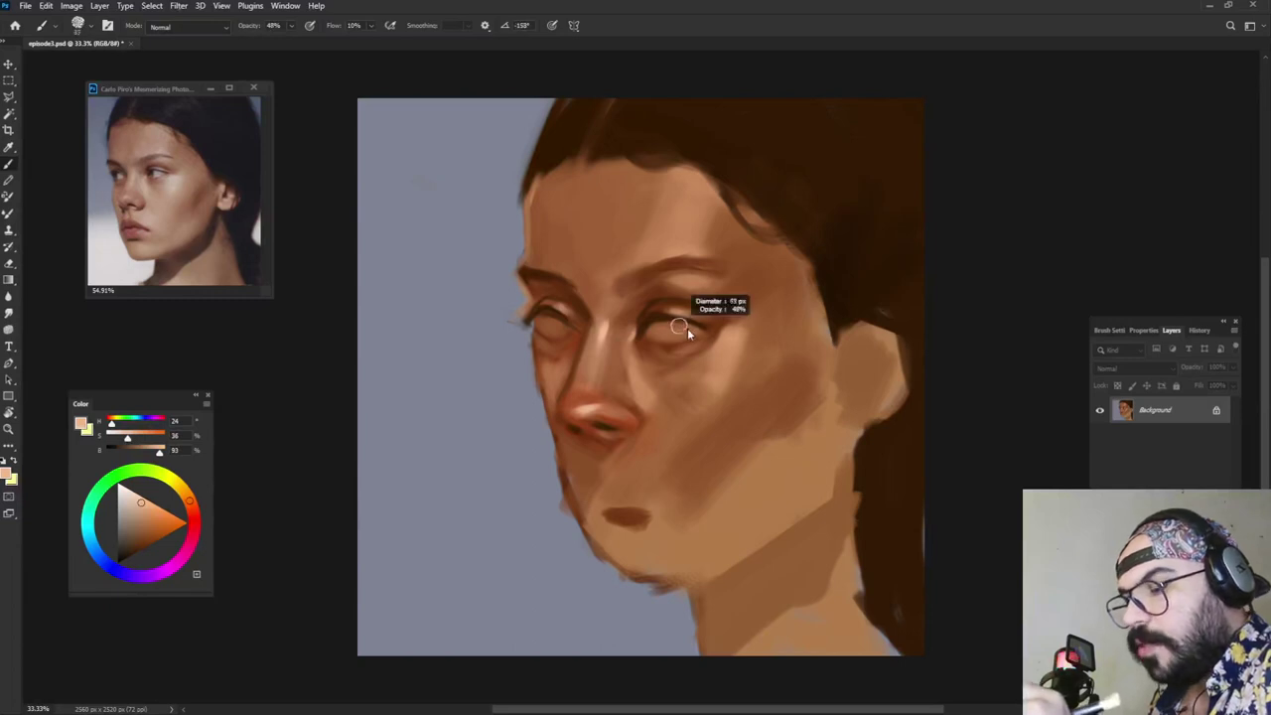
key(shift+Left)
key(shift+Left)
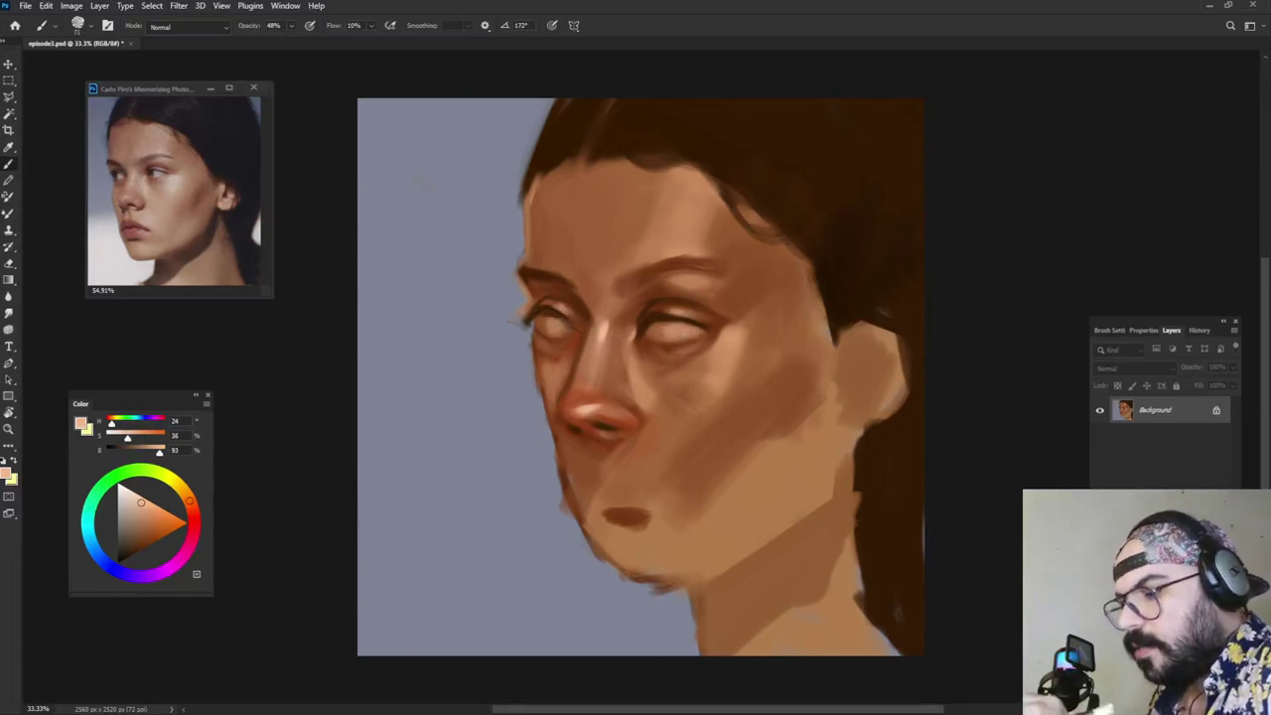
Step: Blend the near eye's inner corner and the nostril area with sampled brown (hue 21, saturation 79, brightness 49) and peach (hue 25, saturation 54, brightness 78)
alt+click(617, 429)
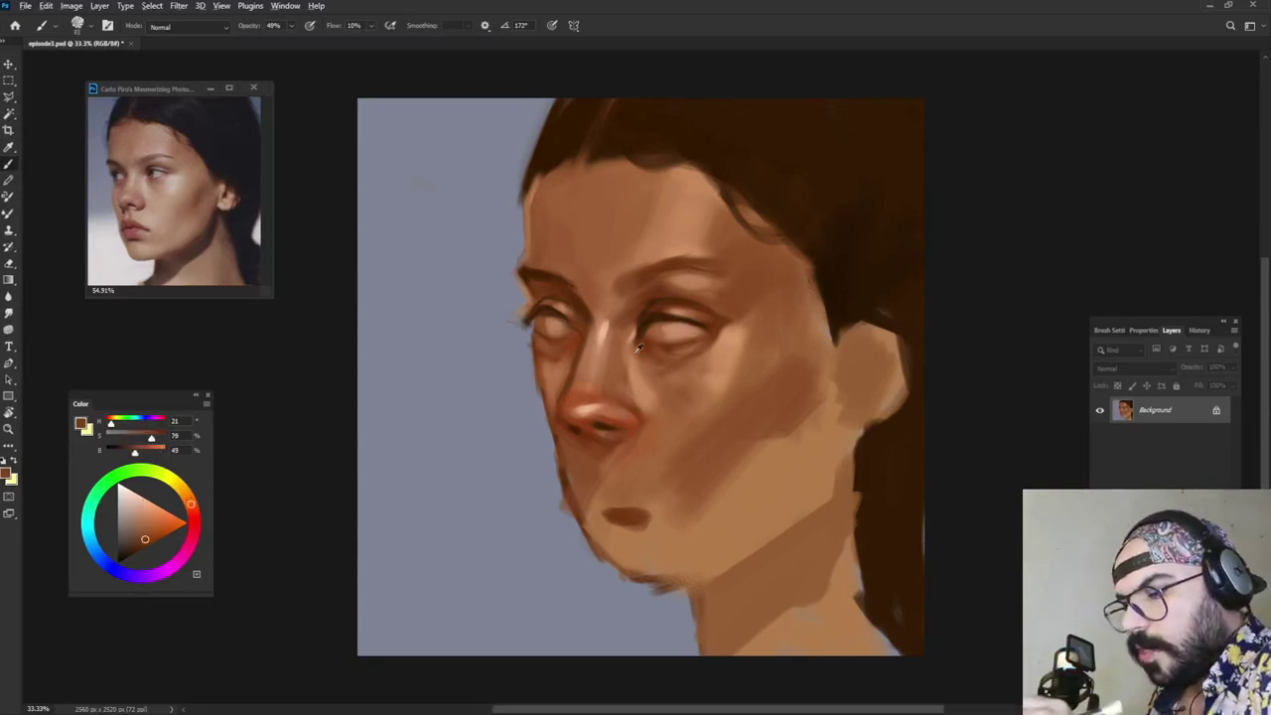
alt+click(644, 383)
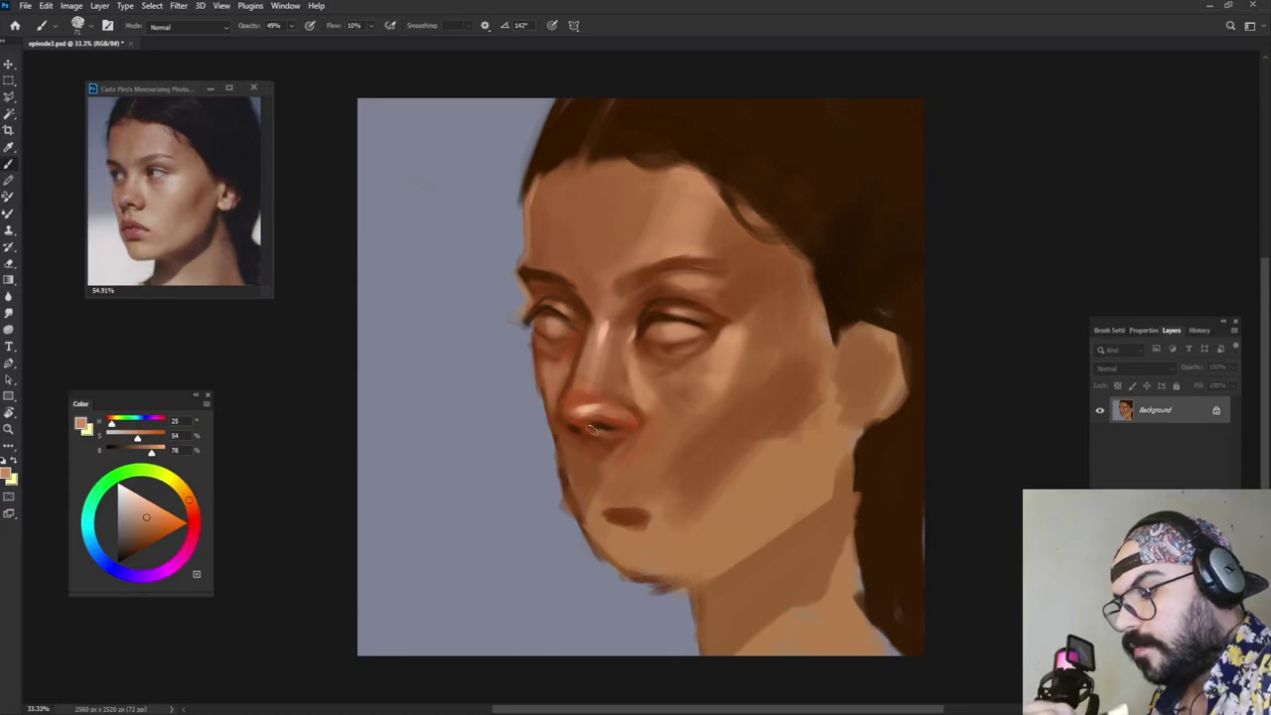
alt+click(638, 387)
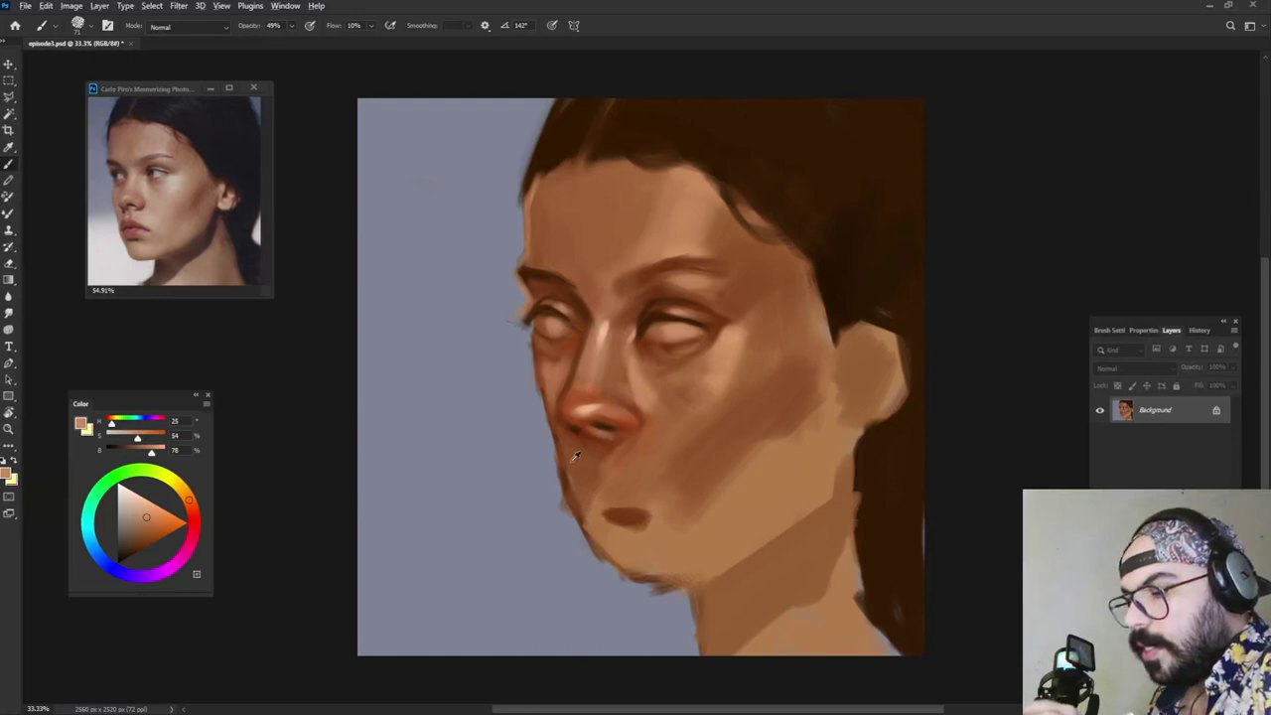
alt+click(578, 312)
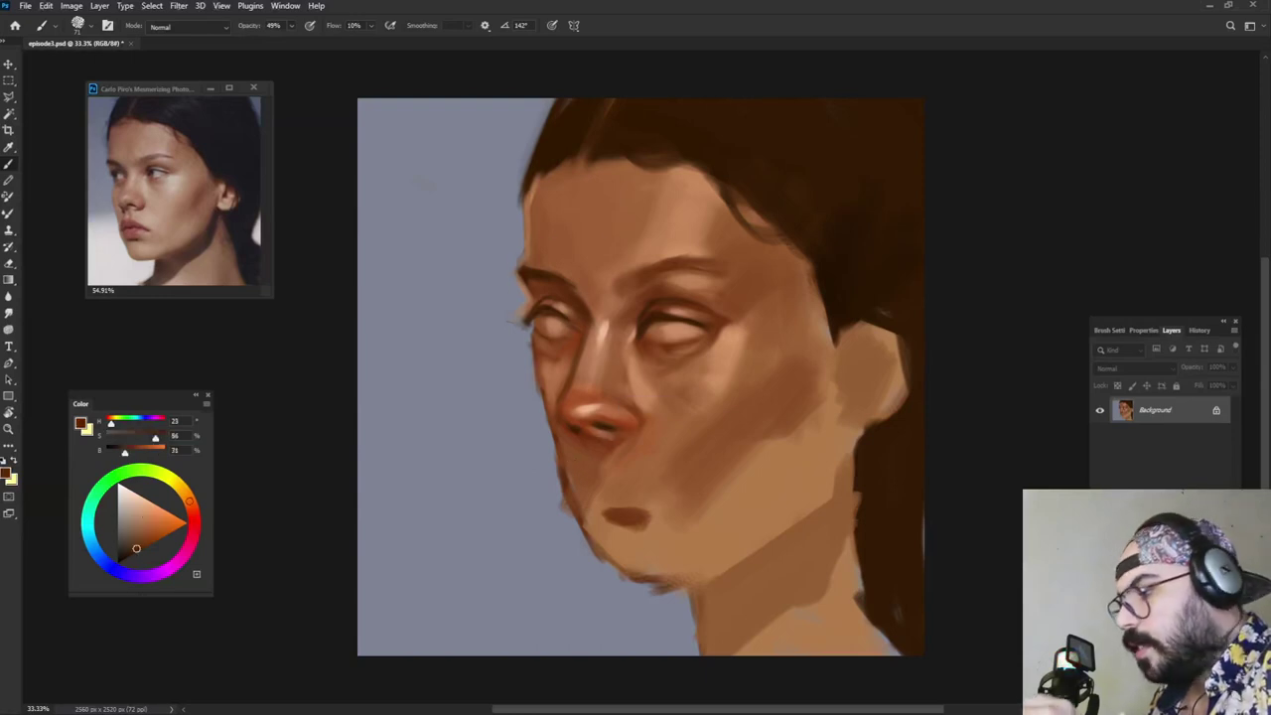
Step: Extend the far cheek's outer contour with sampled reddish brown, then warm its edge down toward the mouth with hue 24, saturation 59, brightness 70
alt+click(567, 349)
alt+right_click(543, 348)
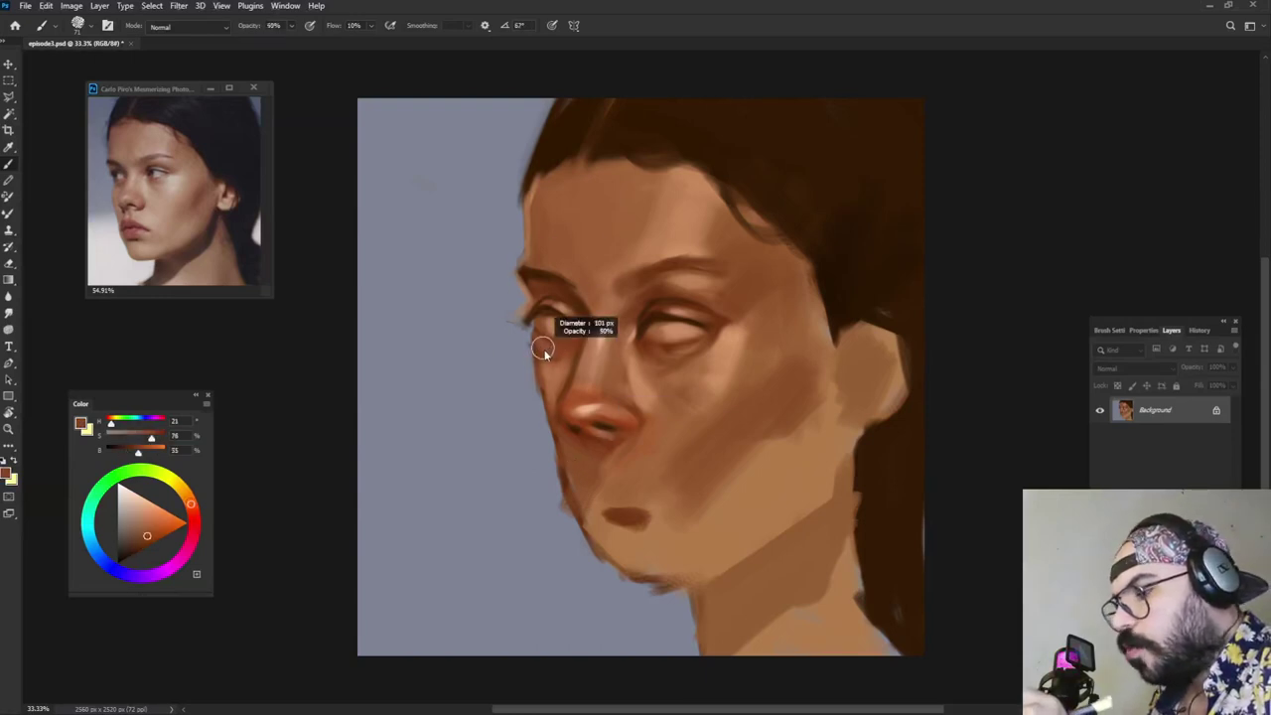
mouse_move(534, 344)
mouse_down()
mouse_move(532, 387)
mouse_move(559, 472)
mouse_up()
alt+click(542, 355)
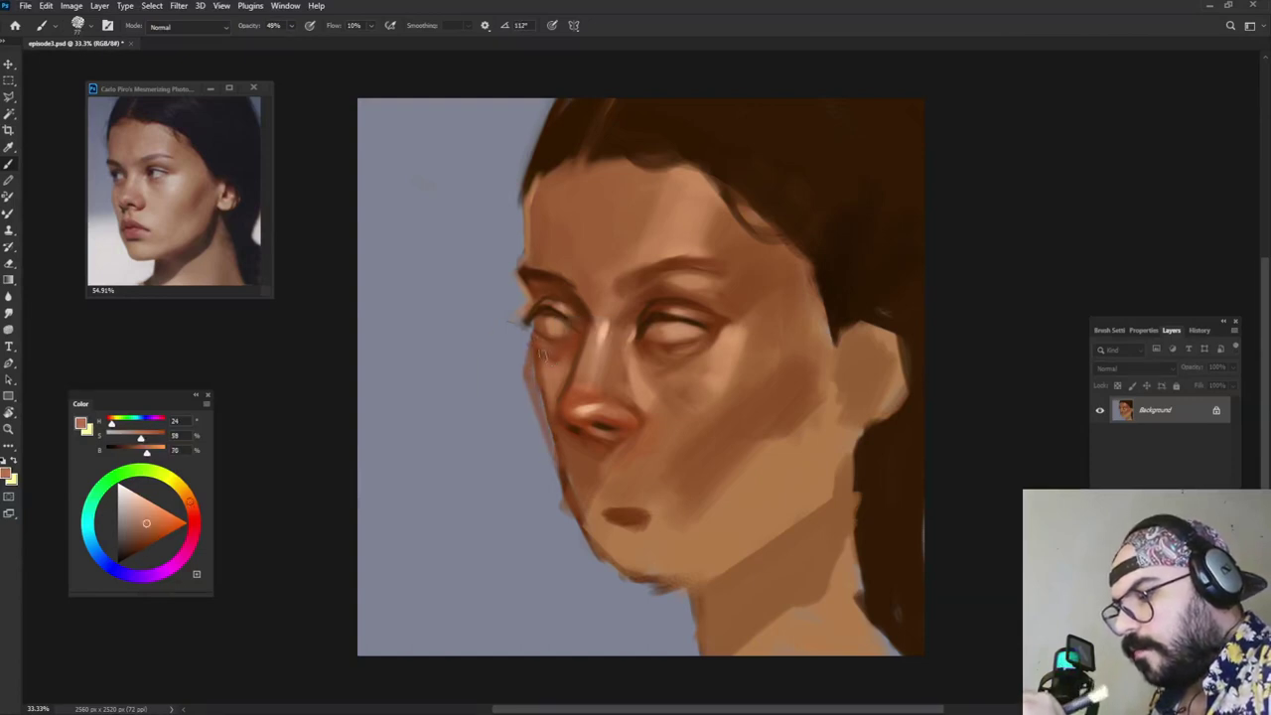
mouse_move(543, 353)
mouse_down()
mouse_move(546, 410)
mouse_move(540, 337)
mouse_move(566, 485)
mouse_up()
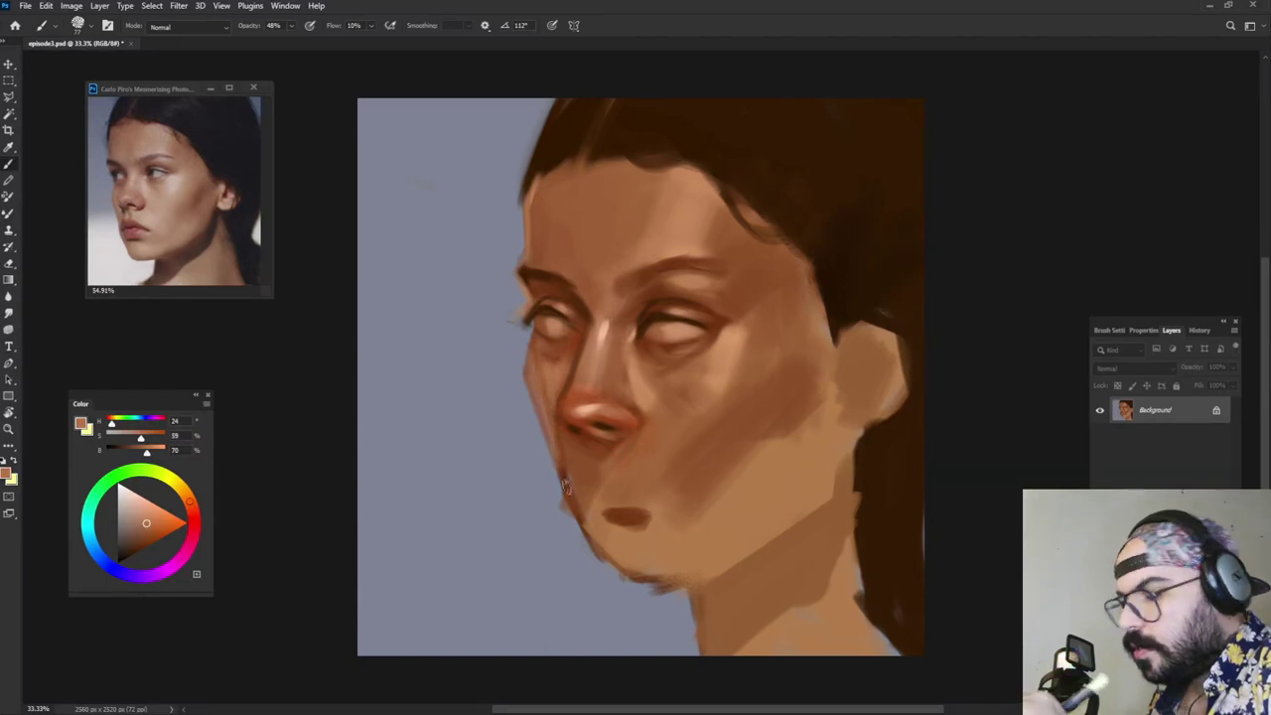
alt+click(562, 439)
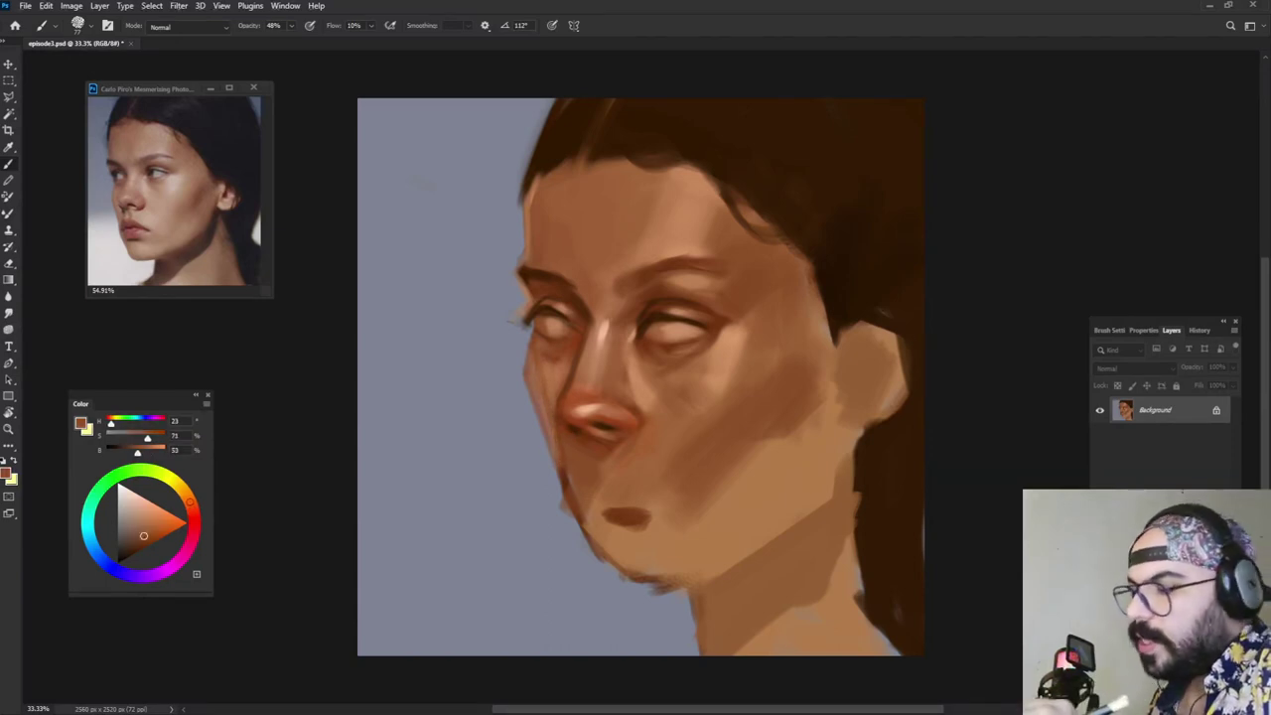
Step: Trim the far cheek's edge with sampled background grey-blue and blend the shadow beneath the far eye with reddish browns around hue 22
alt+click(508, 354)
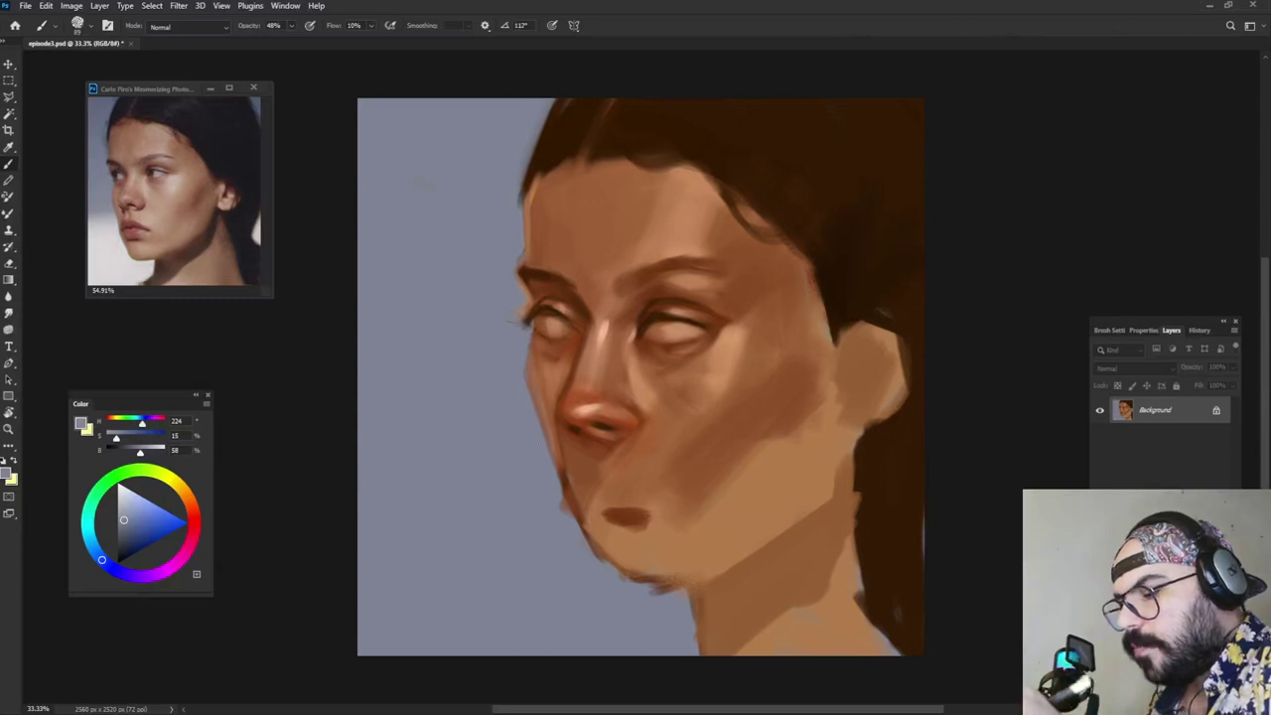
alt+click(558, 347)
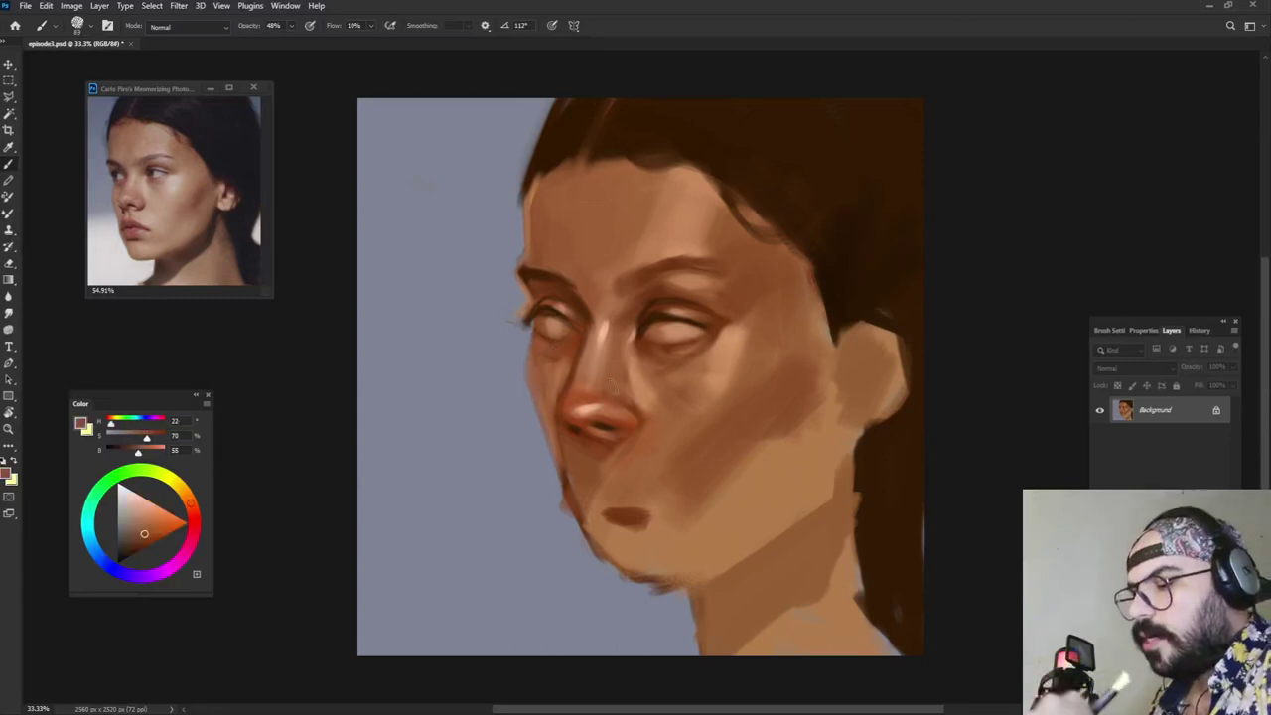
alt+click(573, 341)
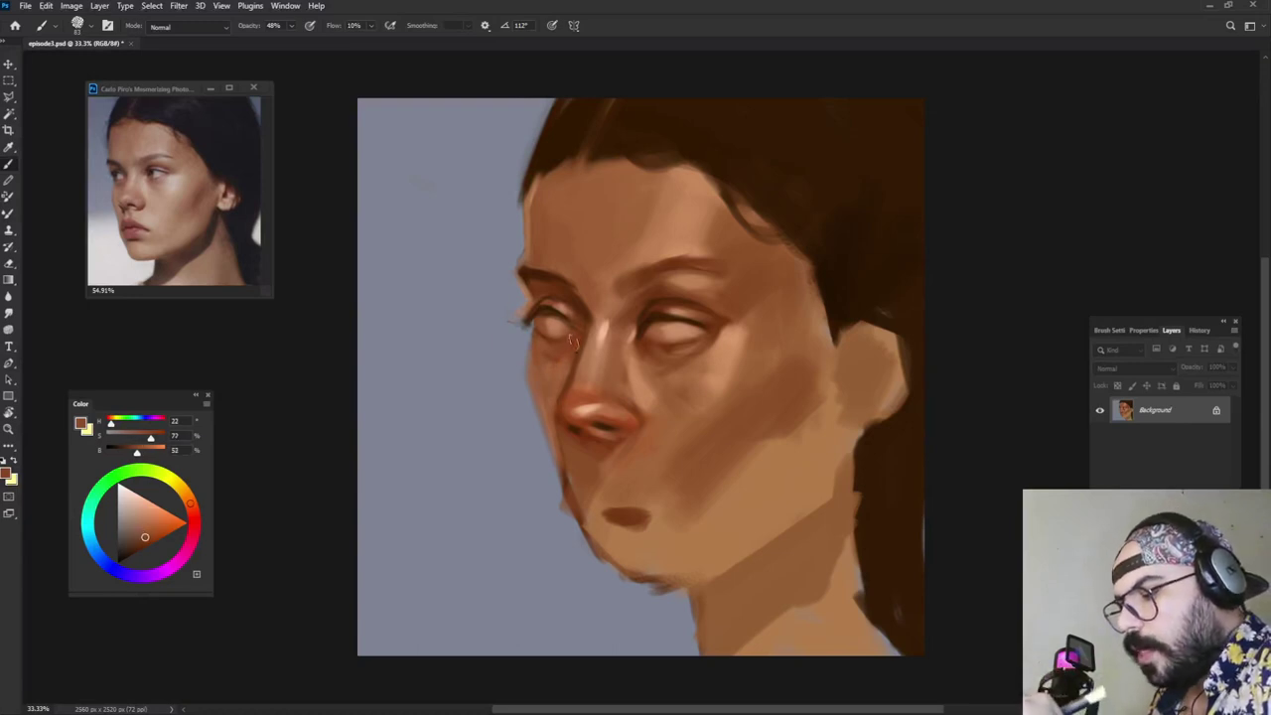
Step: Deepen the shadow on the far side of the nose tip with dark brown (hue 20, saturation 100, brightness 27) at 47% opacity
alt+click(570, 418)
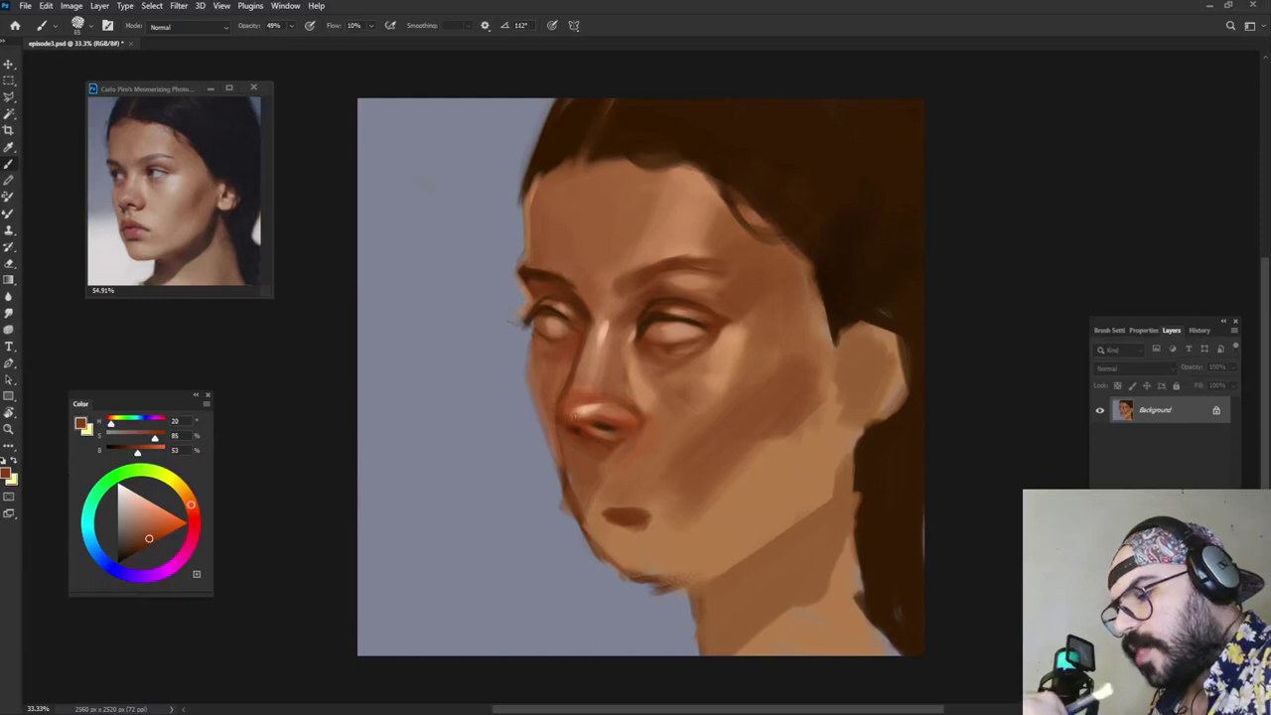
click(136, 552)
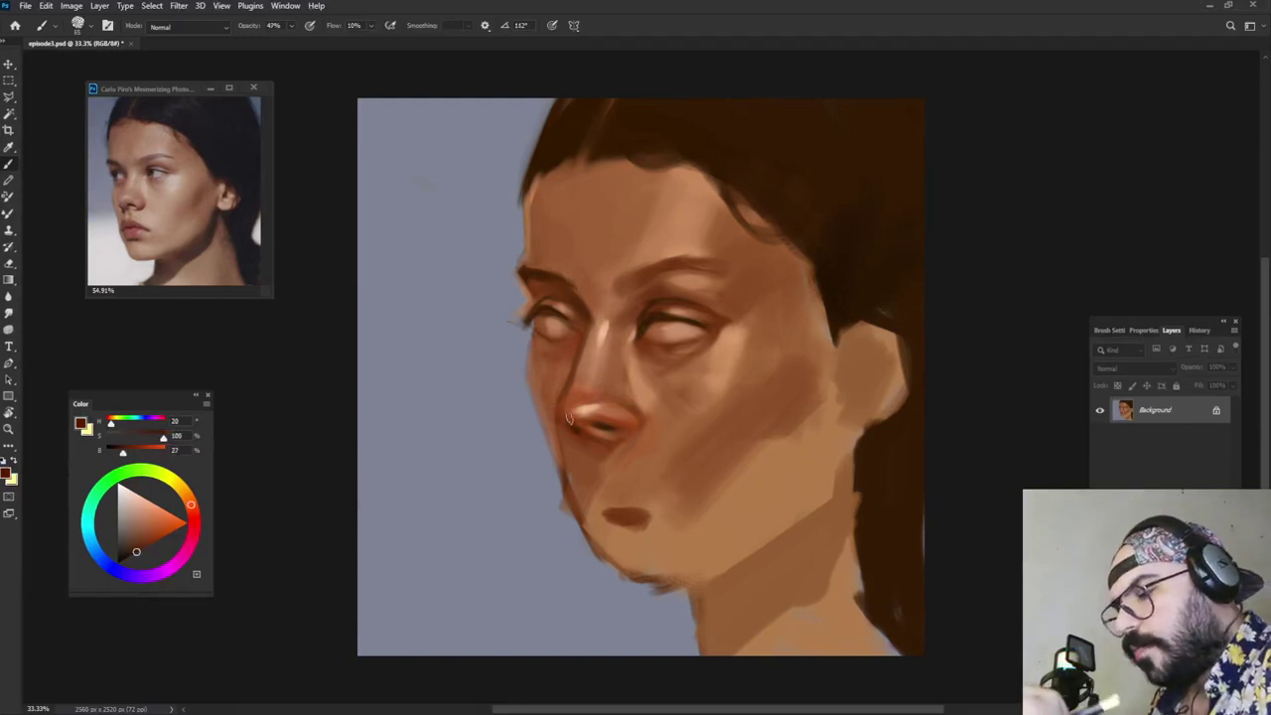
key(4)
key(7)
key(shift+Right)
key(shift+Right)
drag(559, 403, 566, 384)
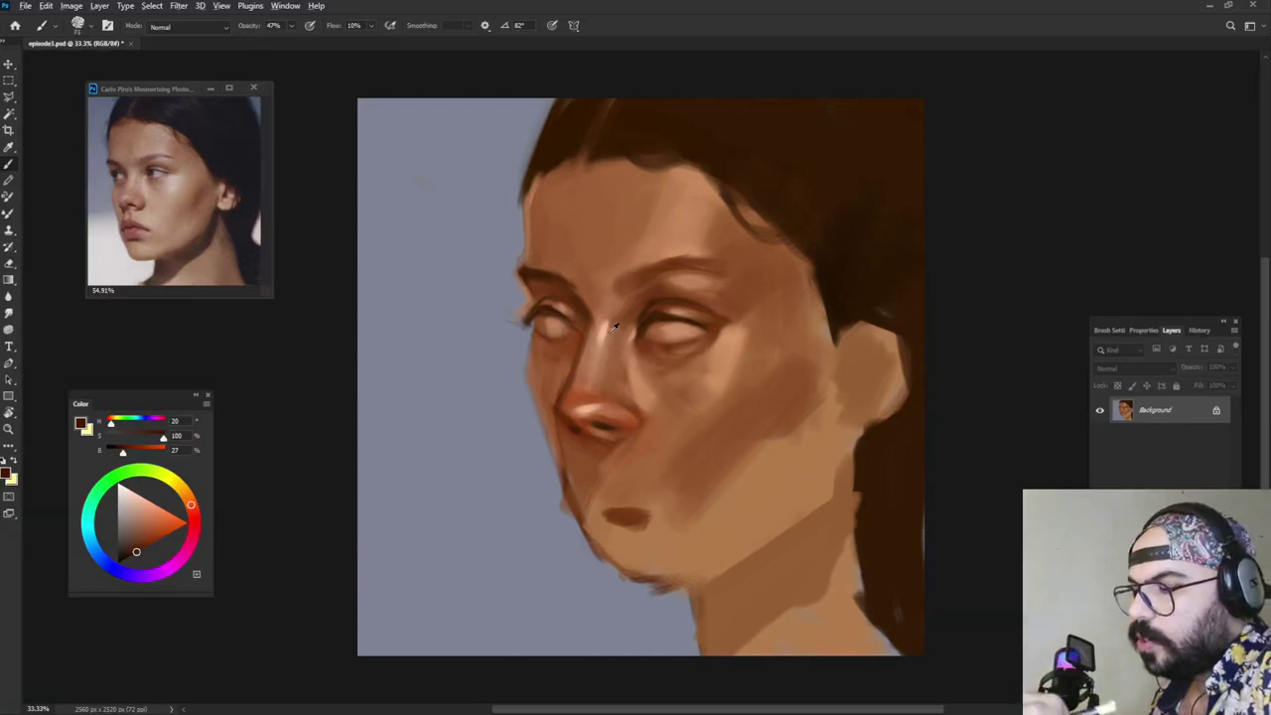
Step: Add a light patch on the far cheek with a tone sampled from the nose bridge, blending it with sampled reddish browns
alt+click(604, 334)
key(4)
key(6)
mouse_move(545, 364)
mouse_down()
mouse_move(545, 391)
mouse_move(553, 376)
mouse_up()
alt+right_click(569, 358)
alt+click(568, 367)
drag(545, 357, 545, 383)
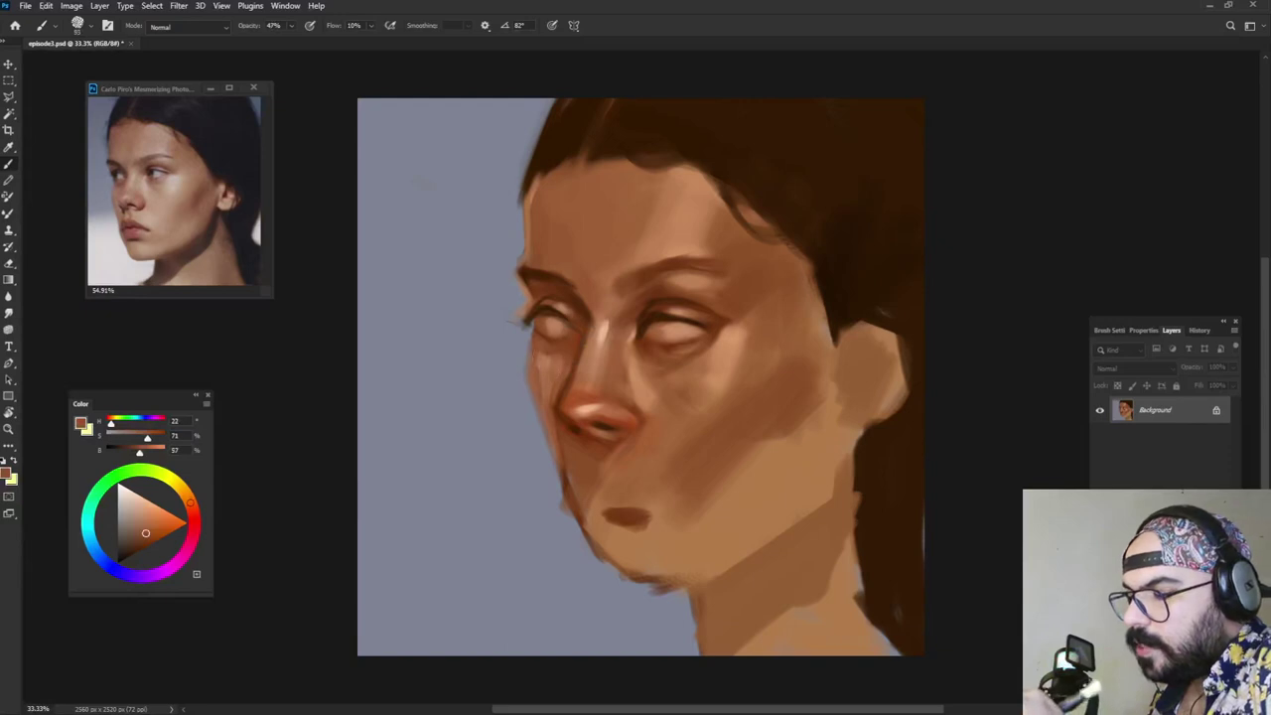
alt+click(586, 475)
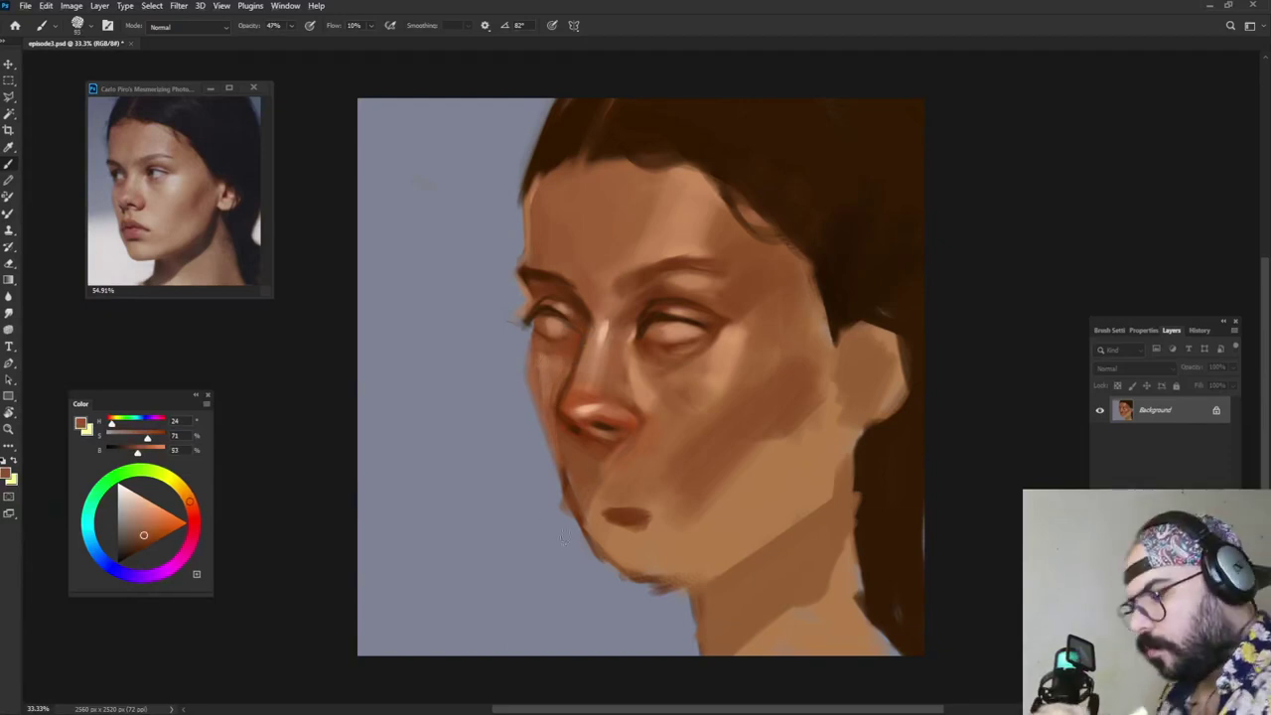
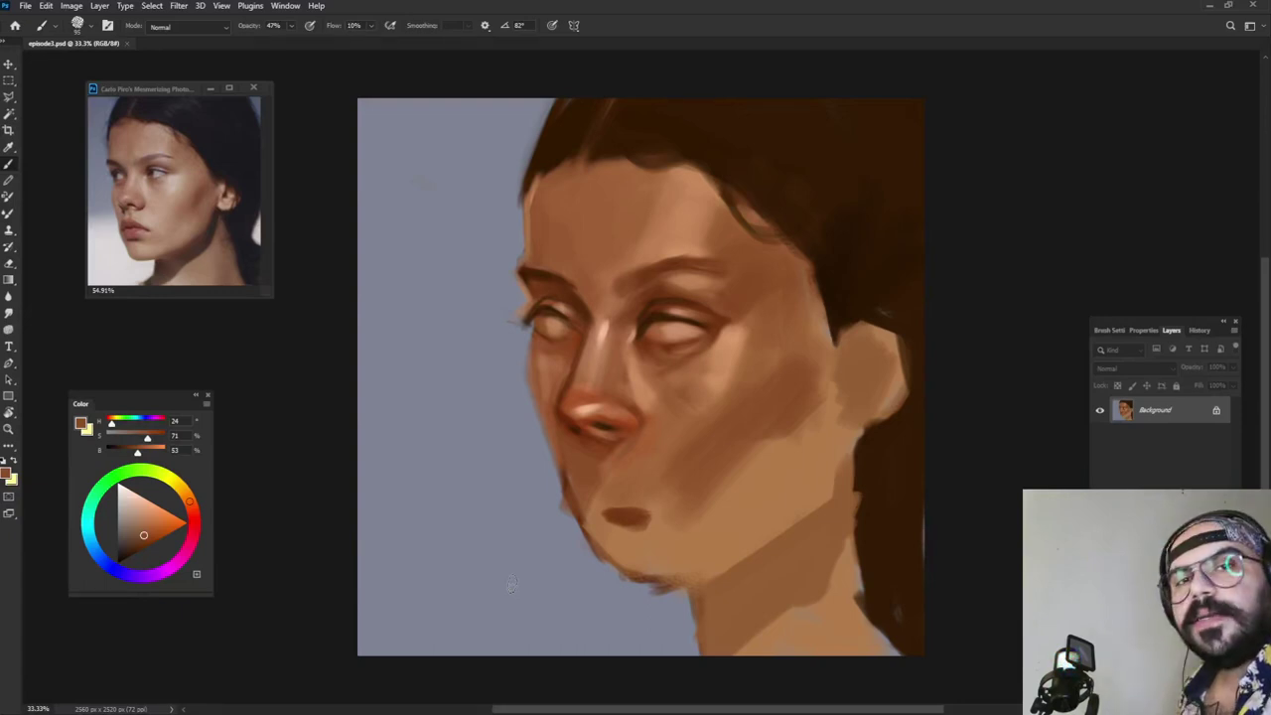
Step: Soften the edge between the near nostril wing and the cheek with sampled peach (hue 25, saturation 54, brightness 78) at about 43% opacity
alt+click(645, 421)
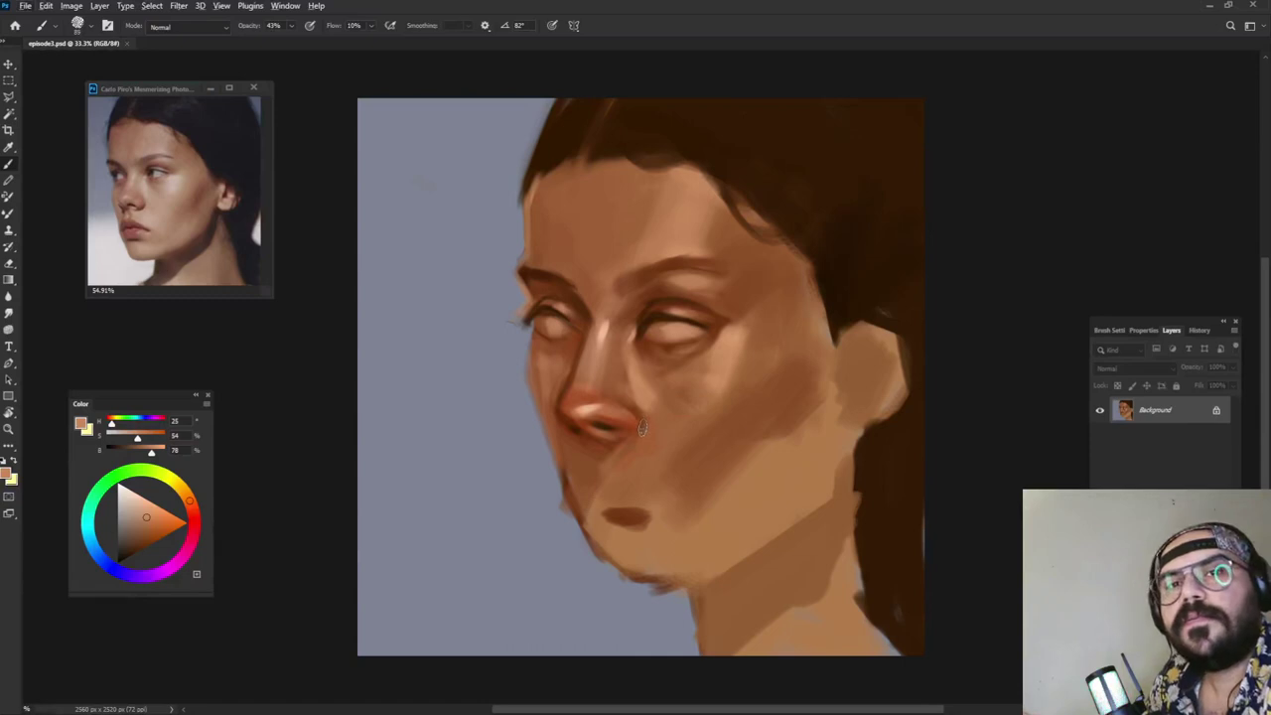
key(shift+Right)
key(shift+Right)
alt+right_click(666, 375)
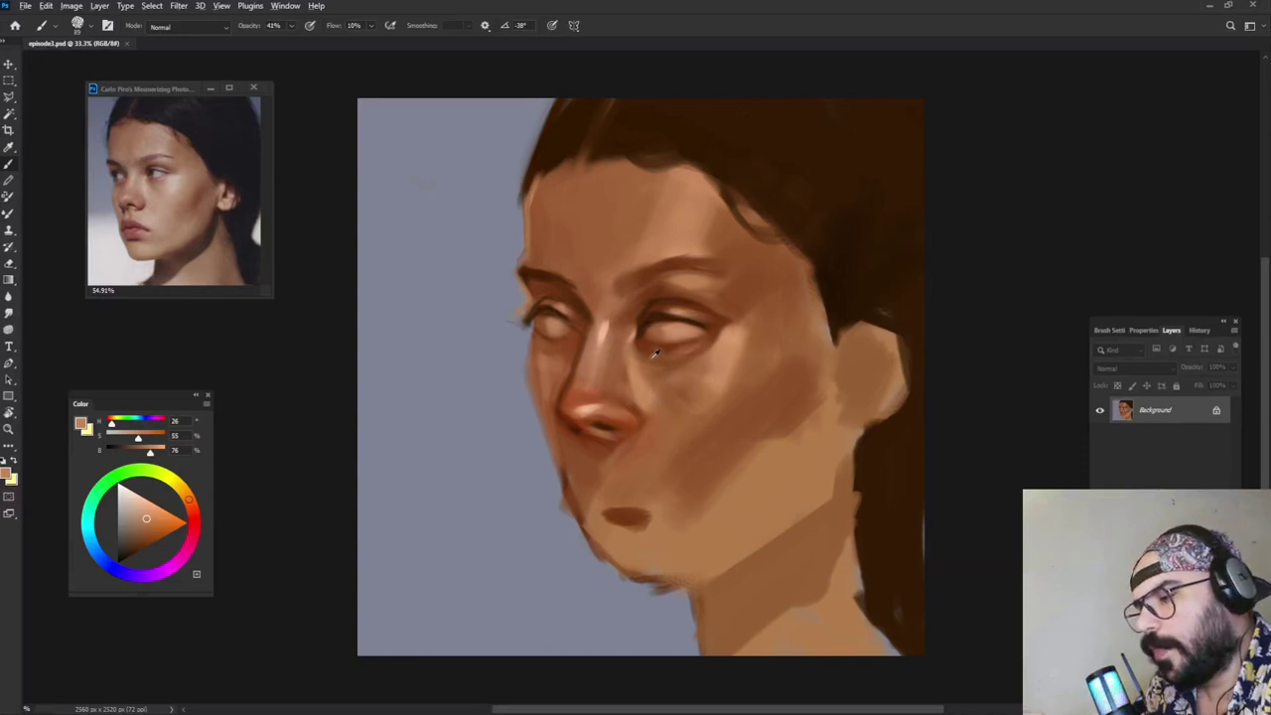
Step: Shade and blend the crease under the near eye with sampled reddish browns around hue 22 to 23 at about 41% opacity
alt+click(649, 348)
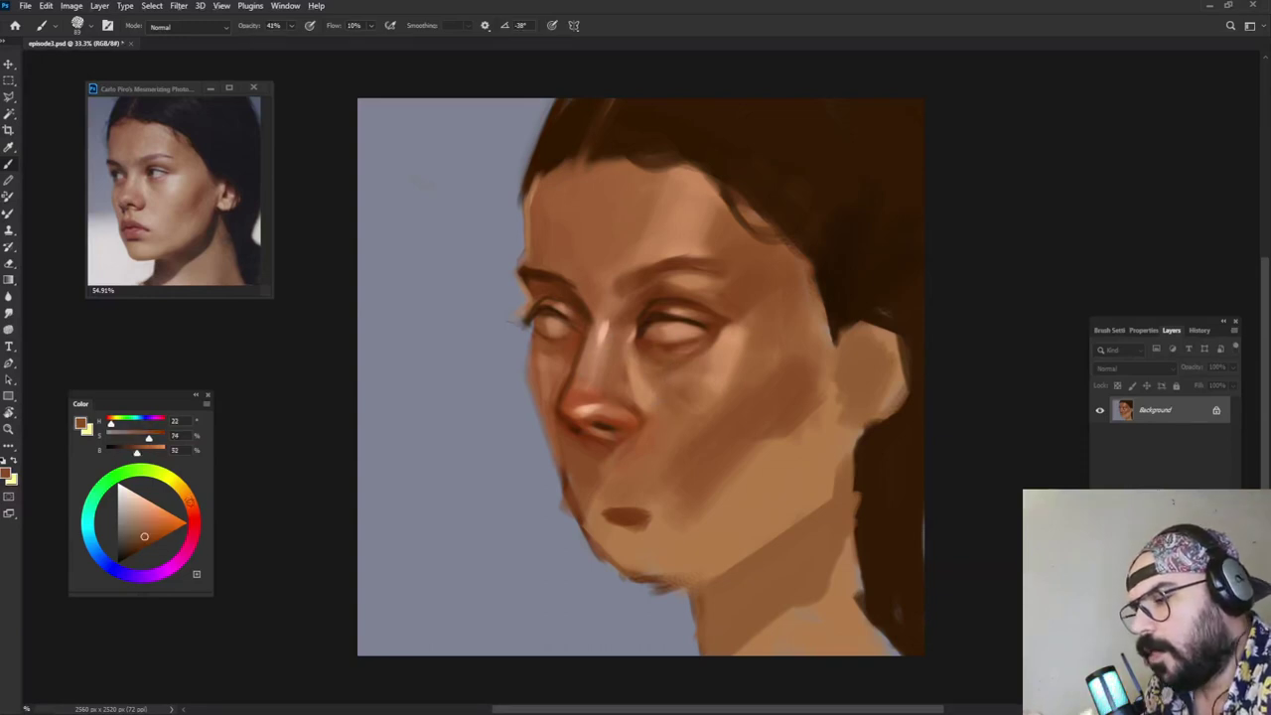
alt+click(645, 346)
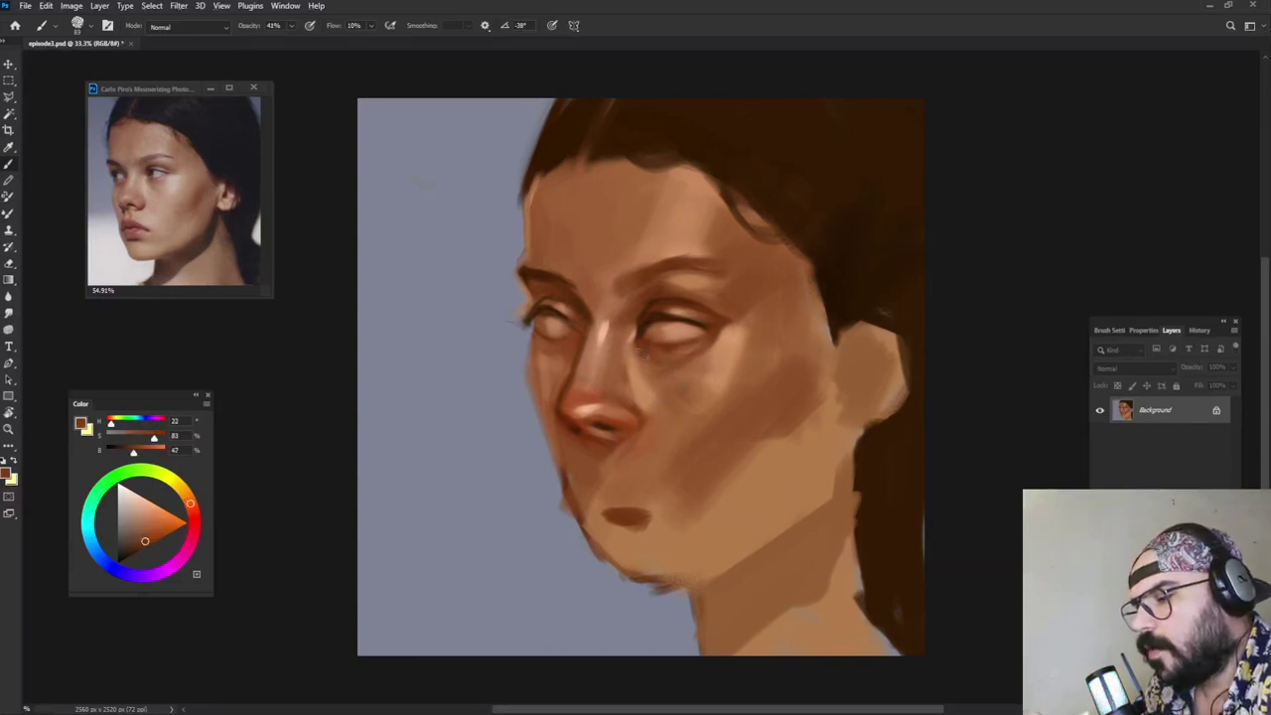
alt+click(711, 363)
alt+click(646, 341)
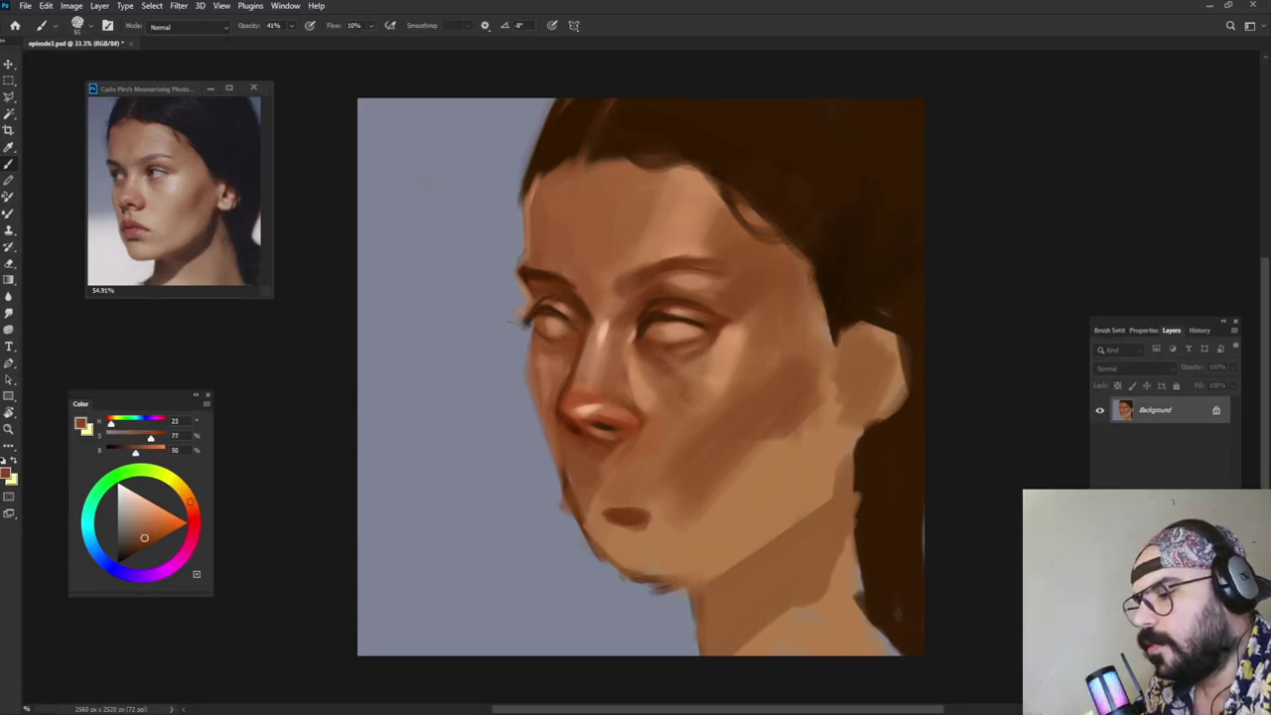
drag(714, 359, 711, 358)
Step: Raise the brush opacity to 100% and rework the forehead's shadow and light planes above the near eyebrow with sampled skin tones
click(292, 27)
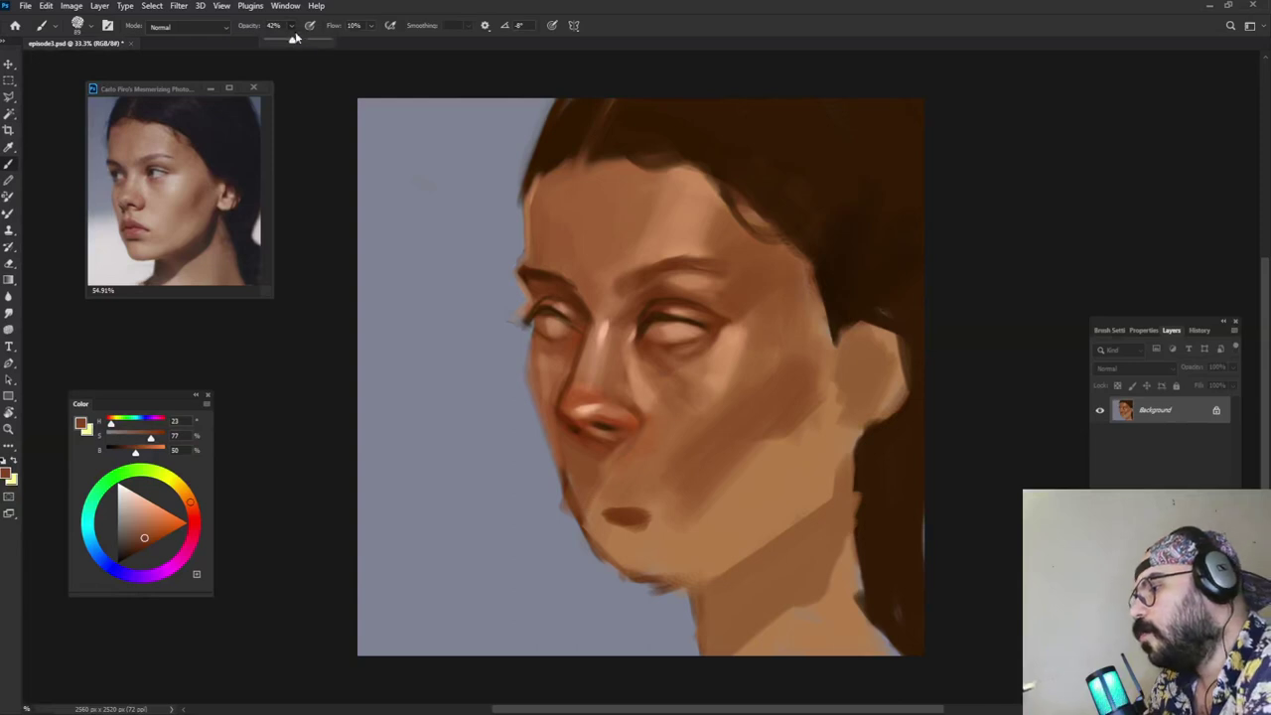
drag(294, 36, 365, 34)
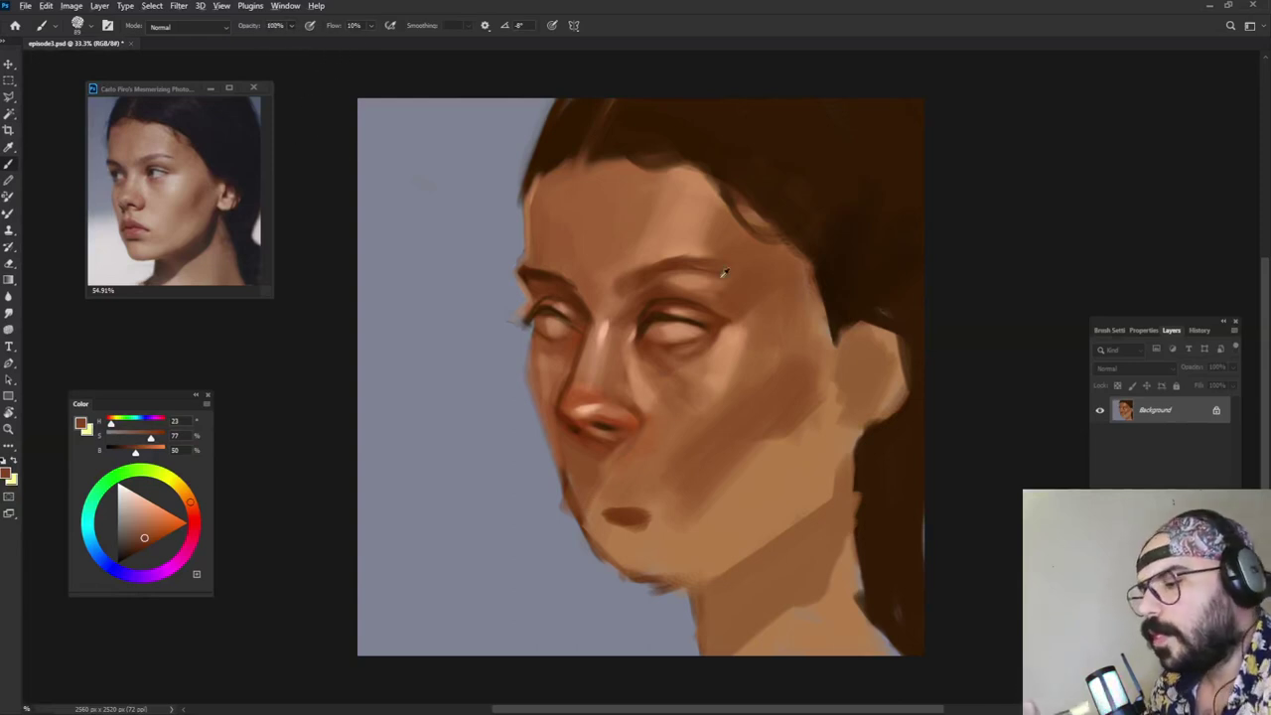
alt+click(706, 235)
mouse_move(725, 238)
mouse_down()
mouse_move(705, 247)
mouse_move(727, 195)
mouse_move(672, 201)
mouse_move(664, 240)
mouse_up()
alt+click(634, 215)
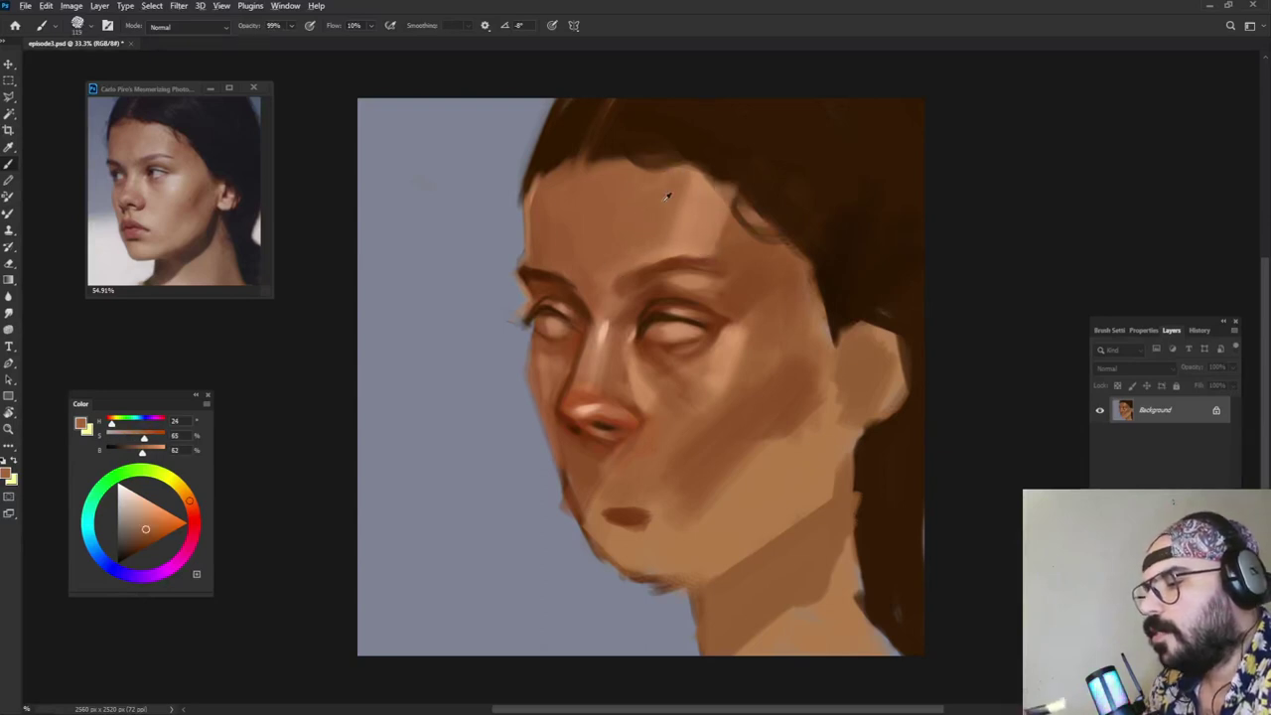
alt+click(664, 202)
drag(747, 243, 749, 245)
Step: Reshape the loose hair lock at the near temple with sampled dark hair and skin tones
alt+click(750, 178)
mouse_move(752, 166)
mouse_down()
mouse_move(715, 154)
mouse_move(759, 235)
mouse_up()
drag(721, 188, 755, 214)
alt+click(744, 205)
alt+click(766, 181)
Step: Redefine the hairline between the temple and the ear with sampled skin brown and dark hair brown (hue 27, saturation 92, brightness 14)
alt+click(797, 271)
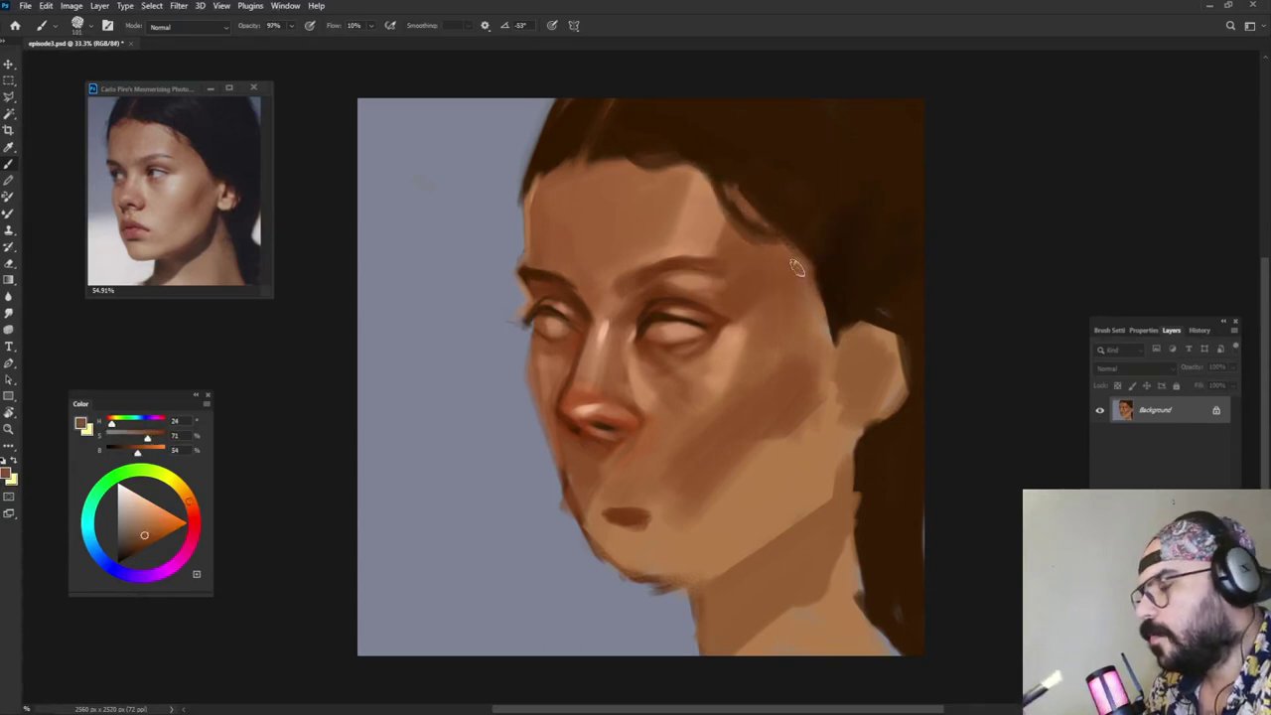
alt+click(837, 258)
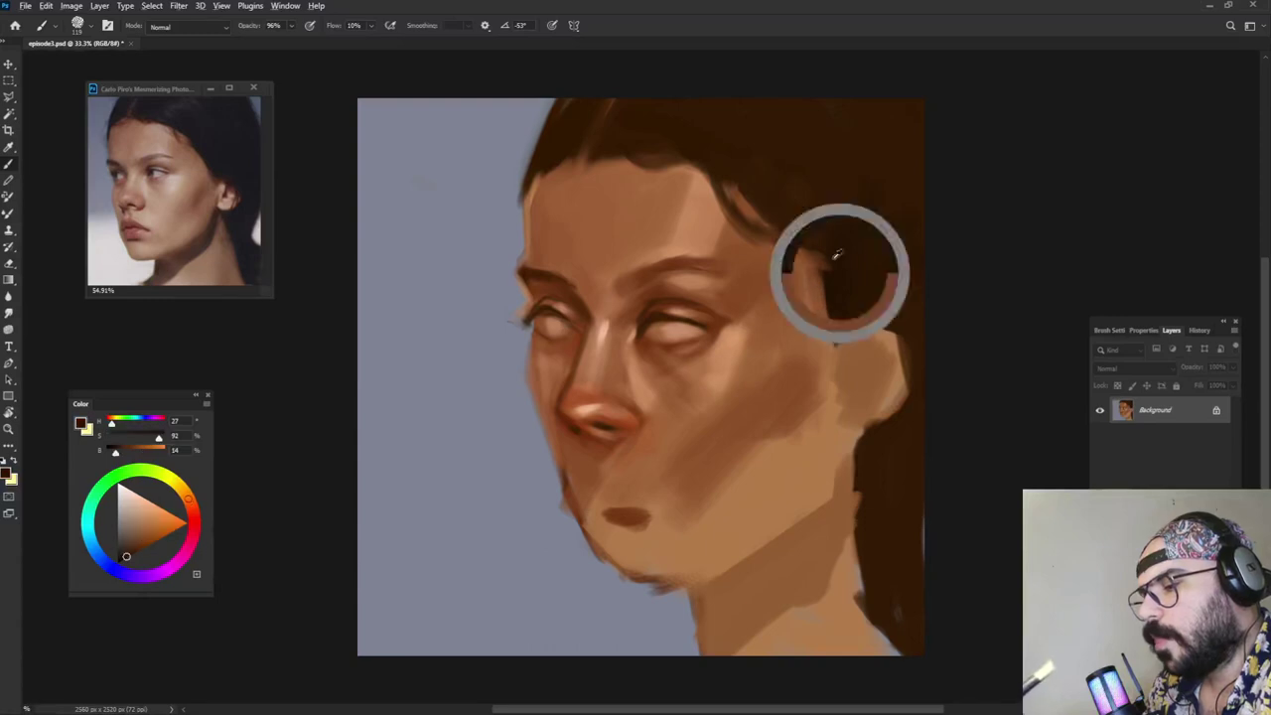
alt+click(806, 274)
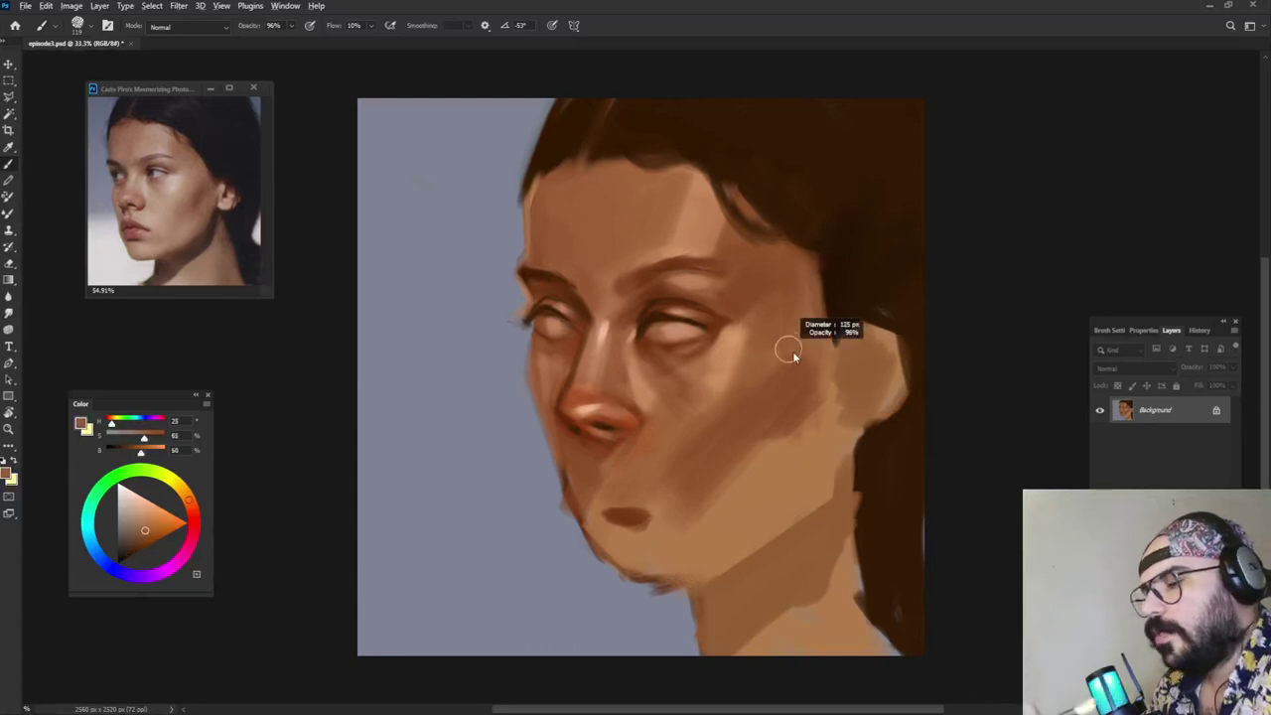
drag(794, 357, 801, 360)
Step: Blend the near eye's outer corner and brow bone with sampled brown (hue 23, saturation 75, brightness 52) and peach (hue 25, saturation 55, brightness 75)
alt+click(733, 318)
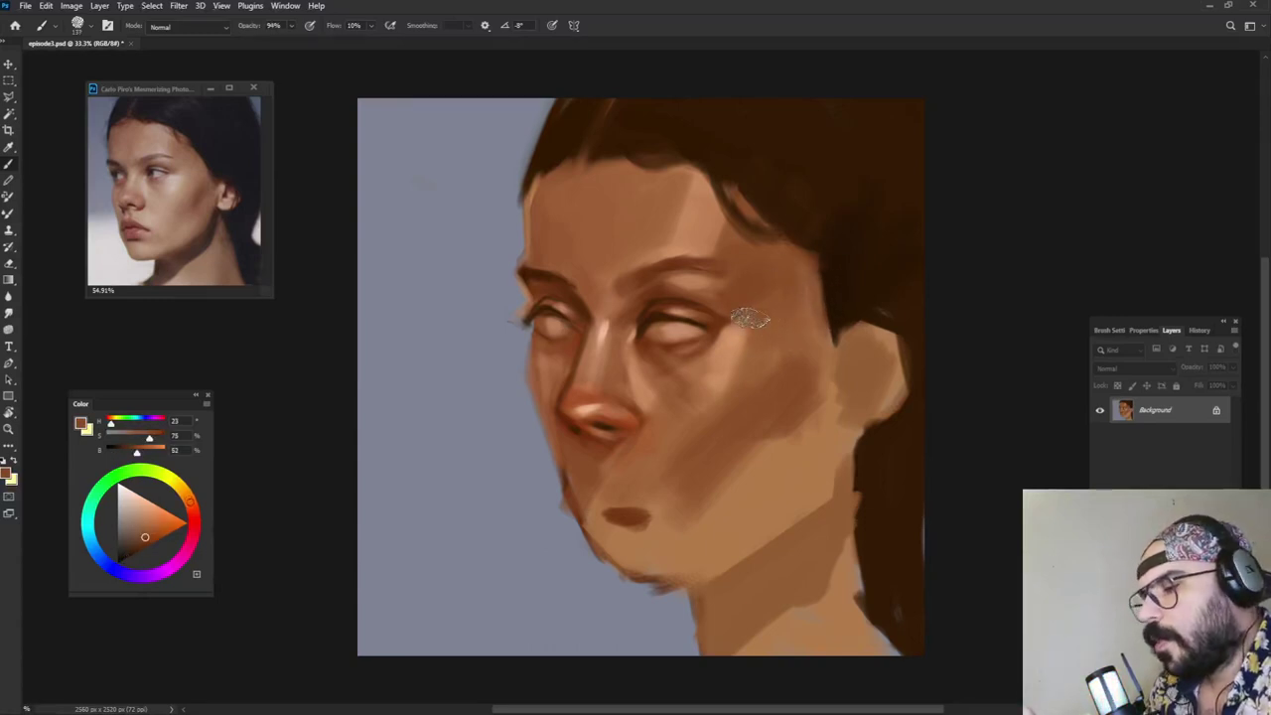
alt+click(696, 285)
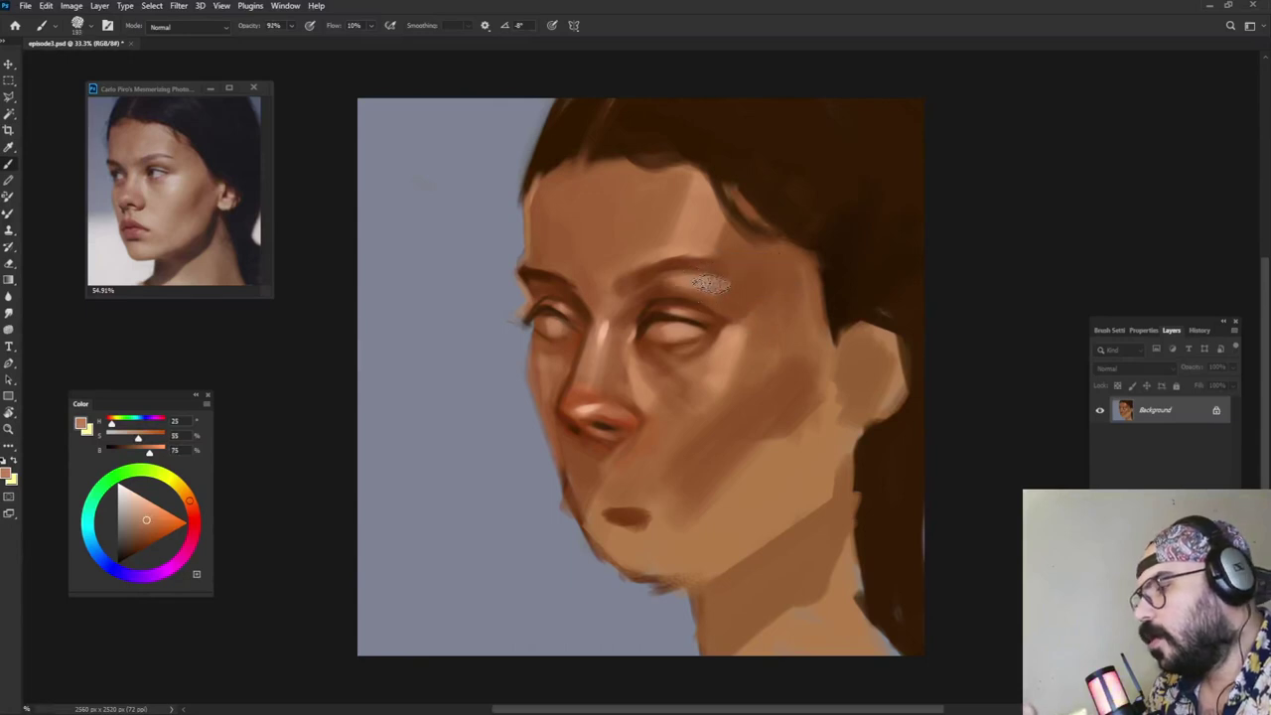
alt+click(709, 326)
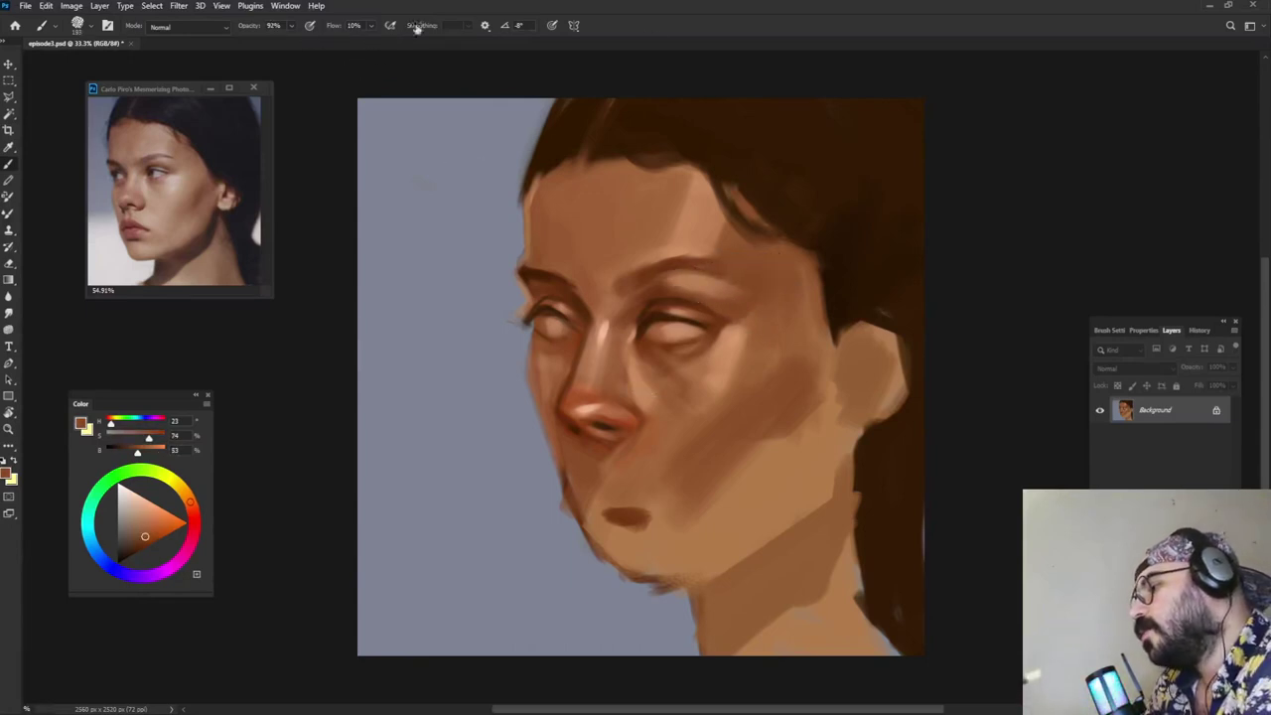
alt+click(668, 288)
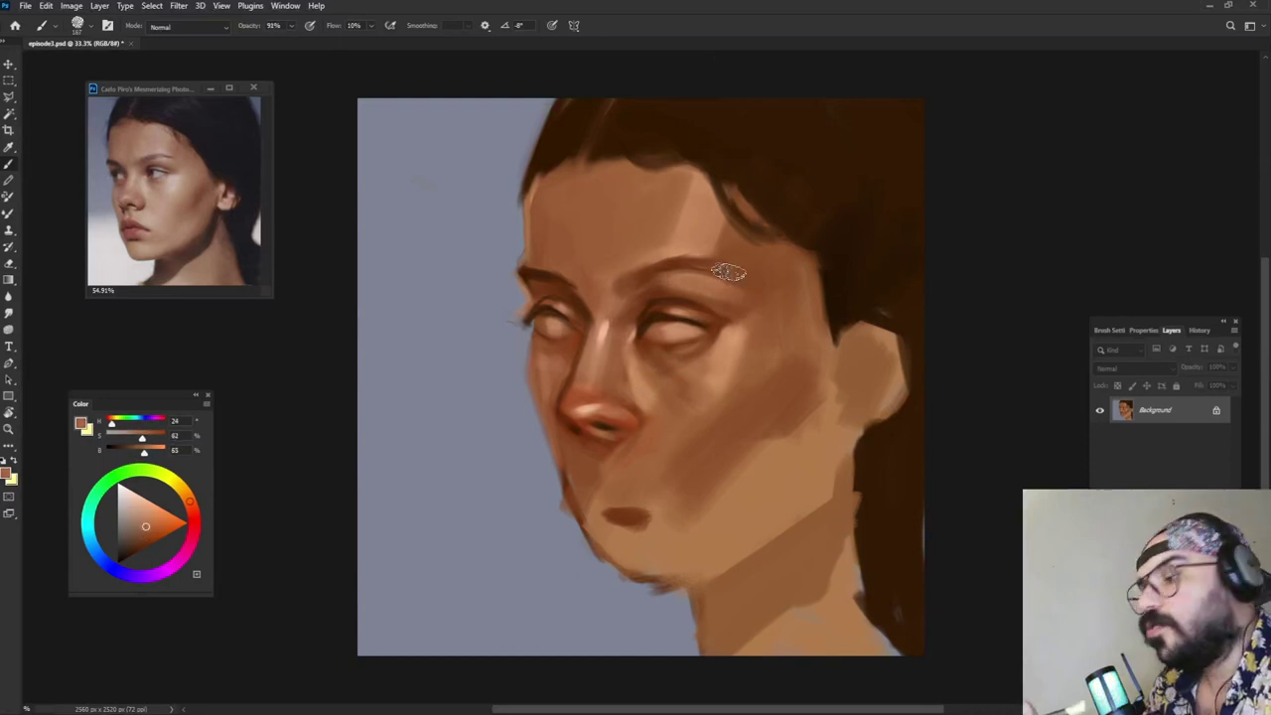
Step: Clean up the upper edge and tail of the near eyebrow with skin tones sampled from the forehead and temple
alt+click(704, 233)
mouse_move(701, 227)
mouse_down()
mouse_move(741, 281)
mouse_move(716, 259)
mouse_up()
alt+click(700, 243)
alt+click(745, 259)
Step: Darken the near eyebrow with a dark brown sampled from the hair at 89% opacity, then soften its lower edge with sampled skin and brow tones
alt+click(719, 157)
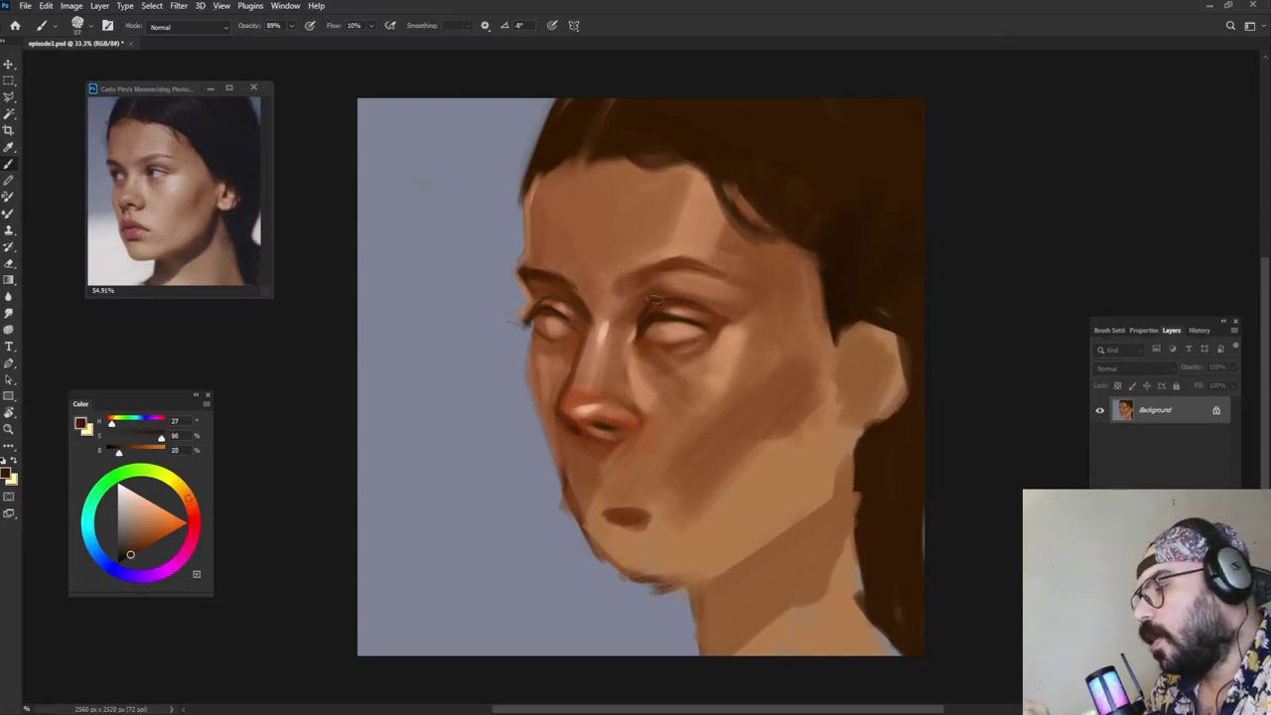
drag(624, 287, 702, 265)
alt+click(702, 268)
alt+click(697, 278)
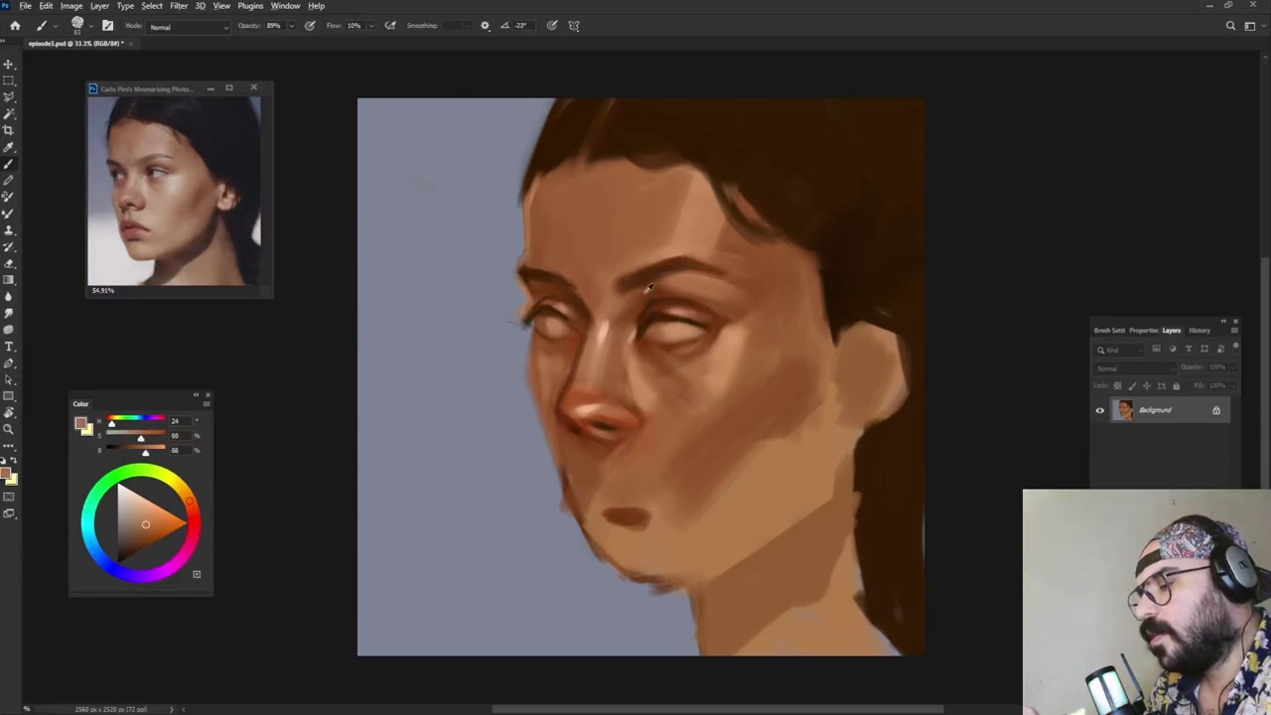
alt+click(647, 289)
alt+click(660, 286)
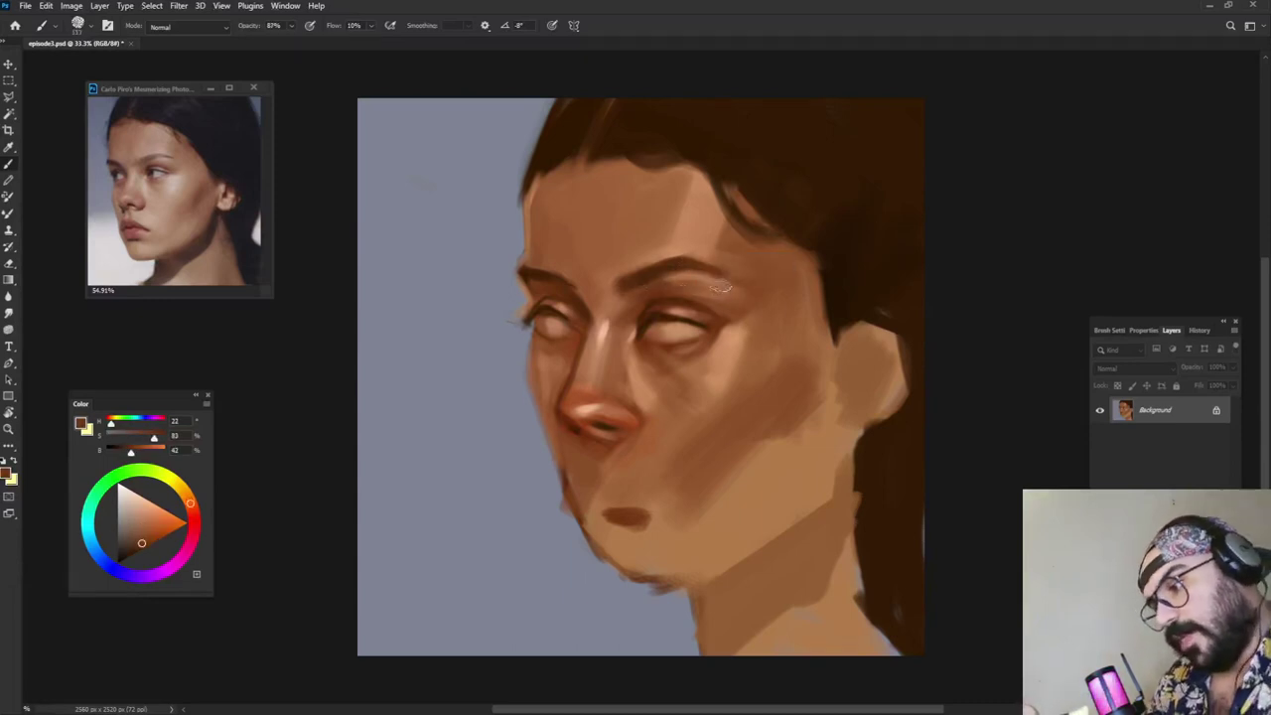
Step: Lighten the brow bone under the near eyebrow with sampled peach tones and touch up the nose's underside with sampled reddish brown
alt+click(679, 287)
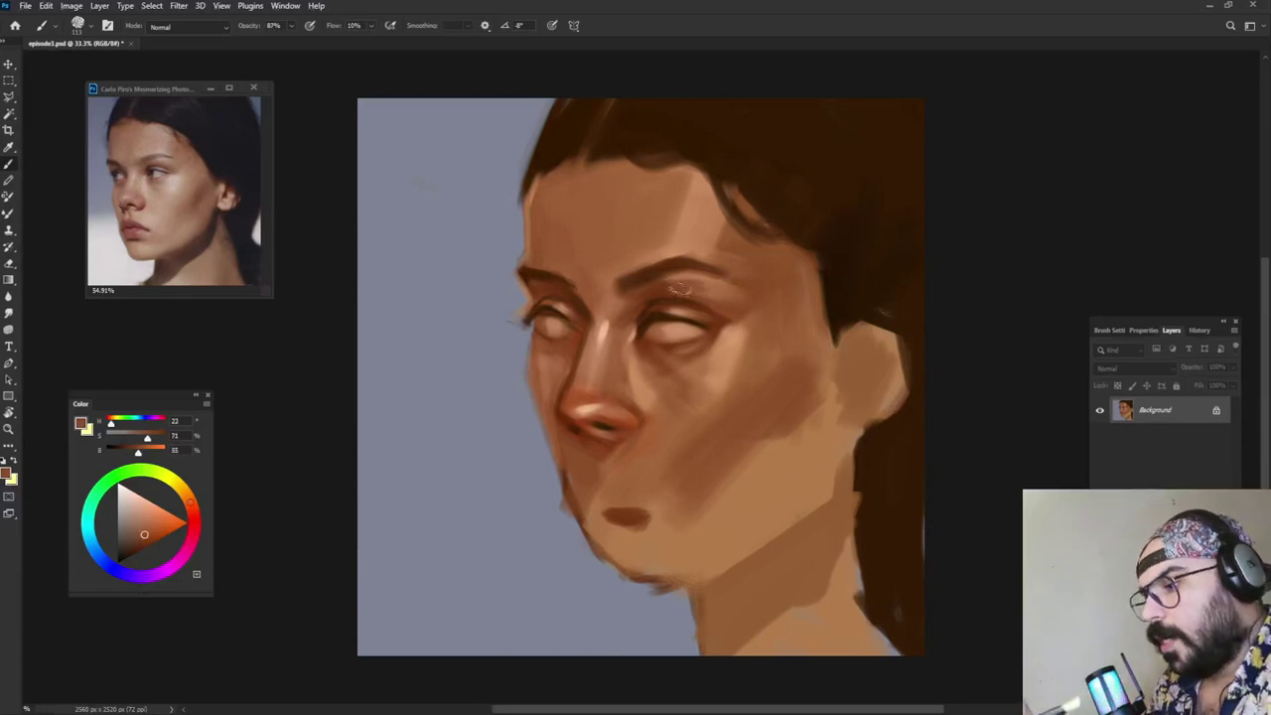
alt+click(714, 273)
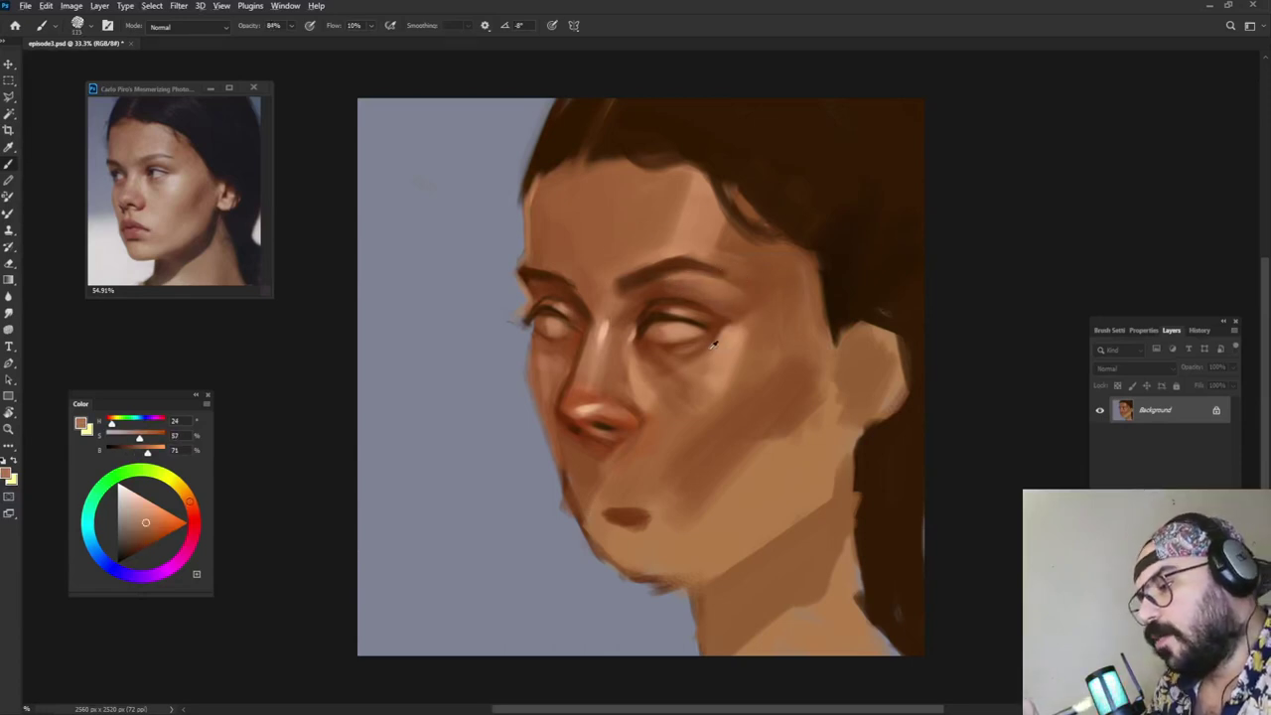
alt+click(701, 275)
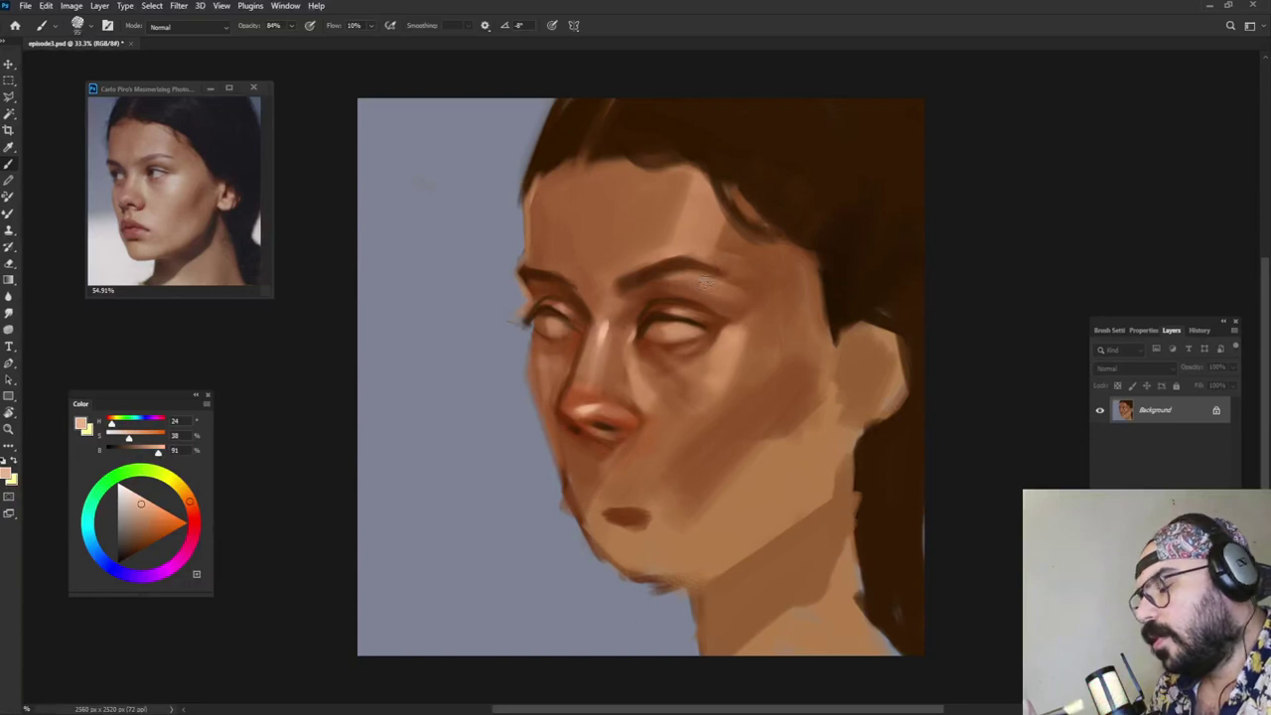
alt+click(700, 247)
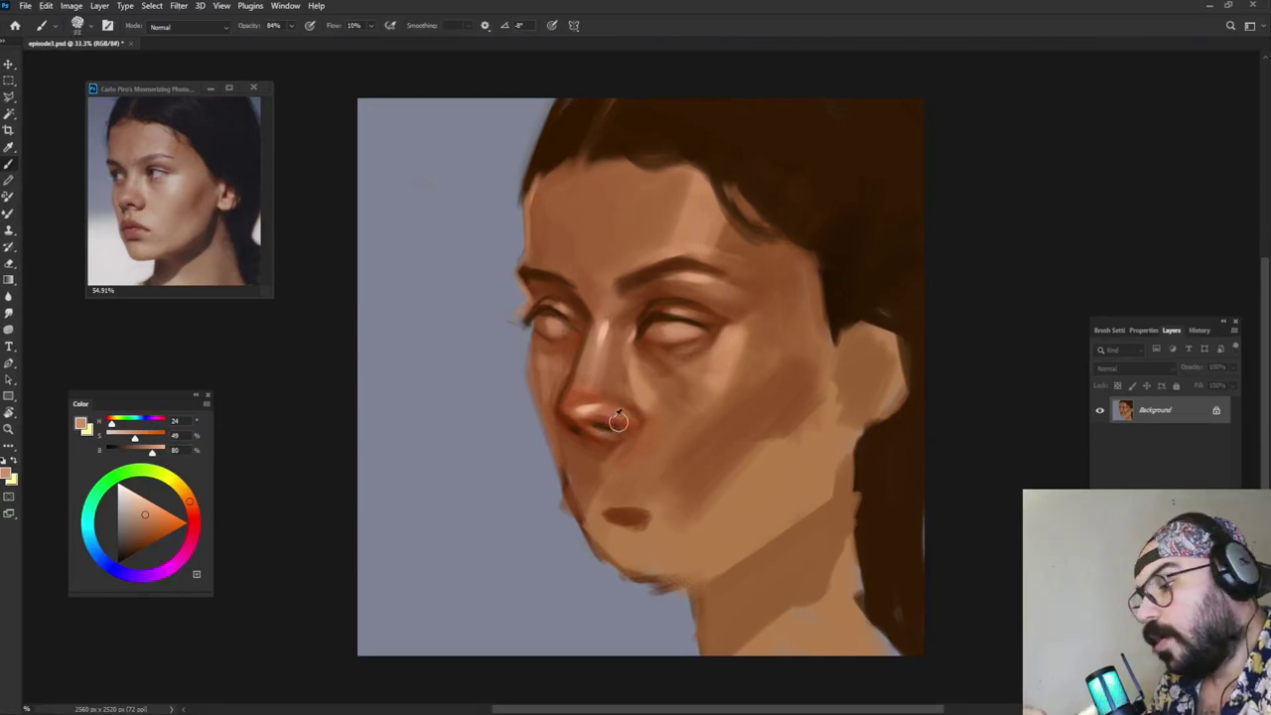
alt+click(585, 428)
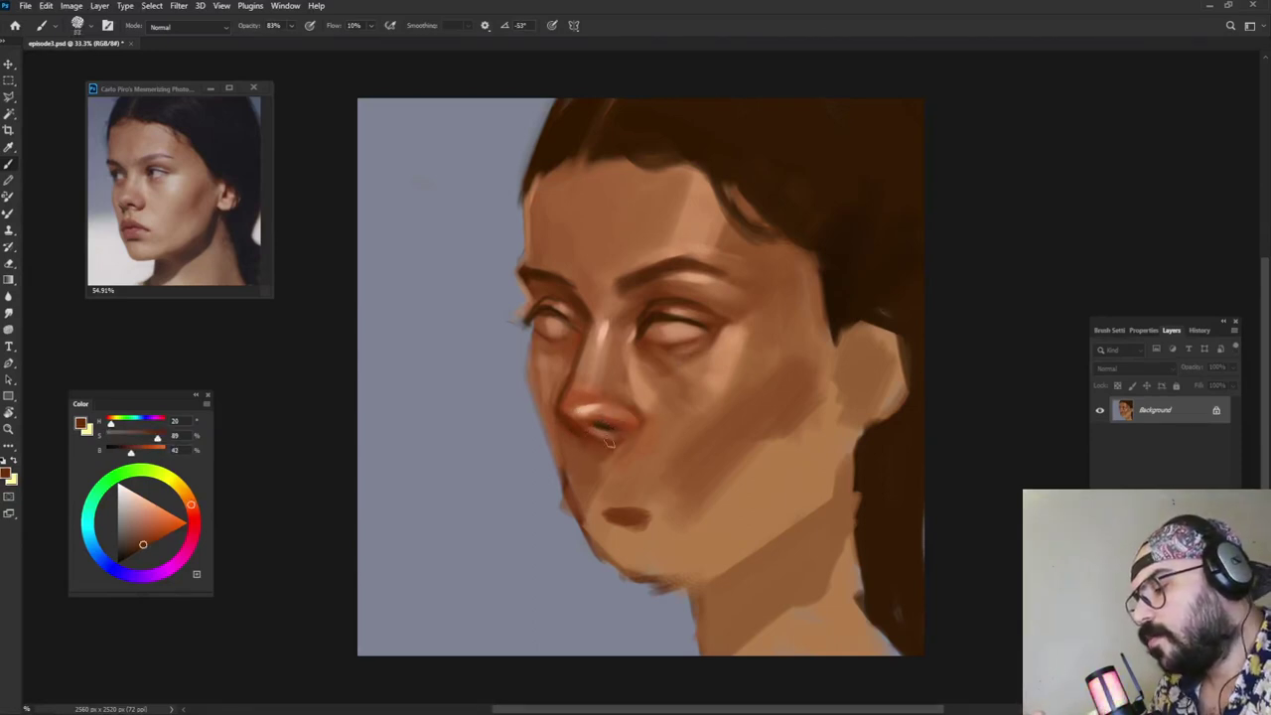
alt+click(576, 422)
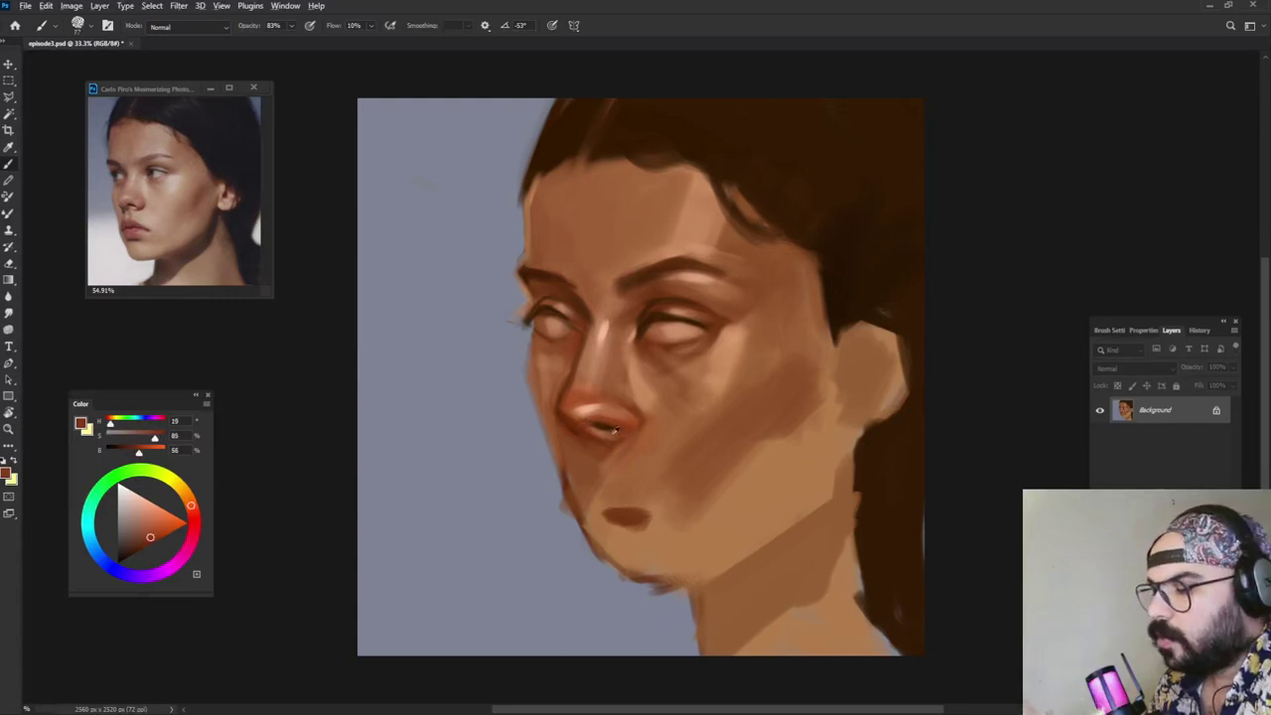
Step: Sharpen the hairline between the temple and the ear with dark brown sampled from the hair
alt+click(844, 283)
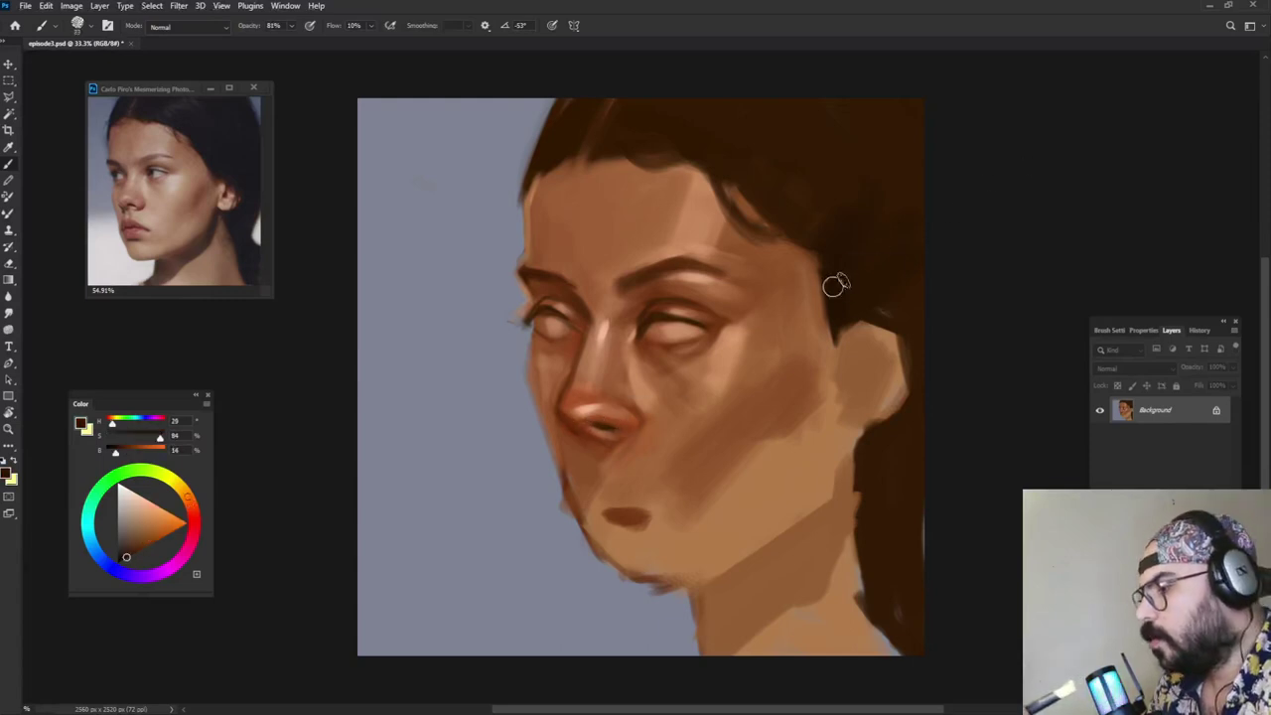
drag(827, 302, 836, 347)
alt+click(820, 245)
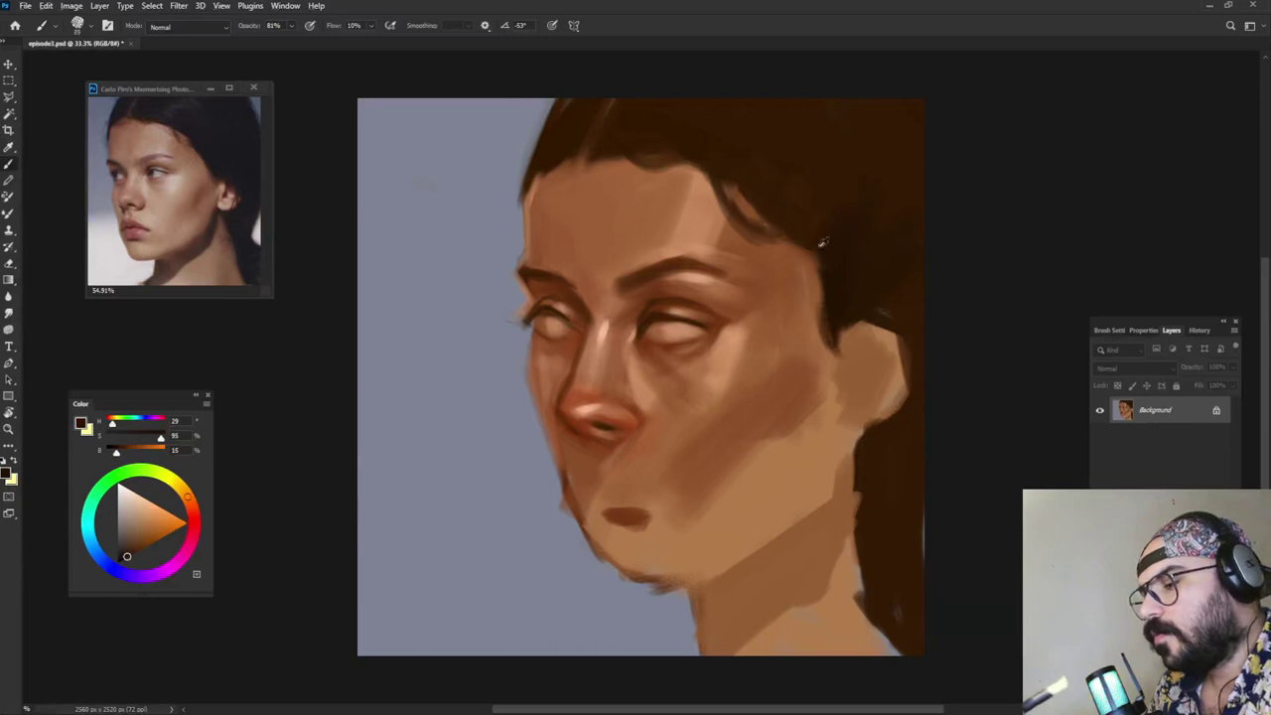
drag(815, 252, 822, 290)
alt+click(838, 305)
Step: Outline the far cheek and chin with sampled brown (hue 22, saturation 81, brightness 42) at about 80% opacity
alt+right_click(627, 384)
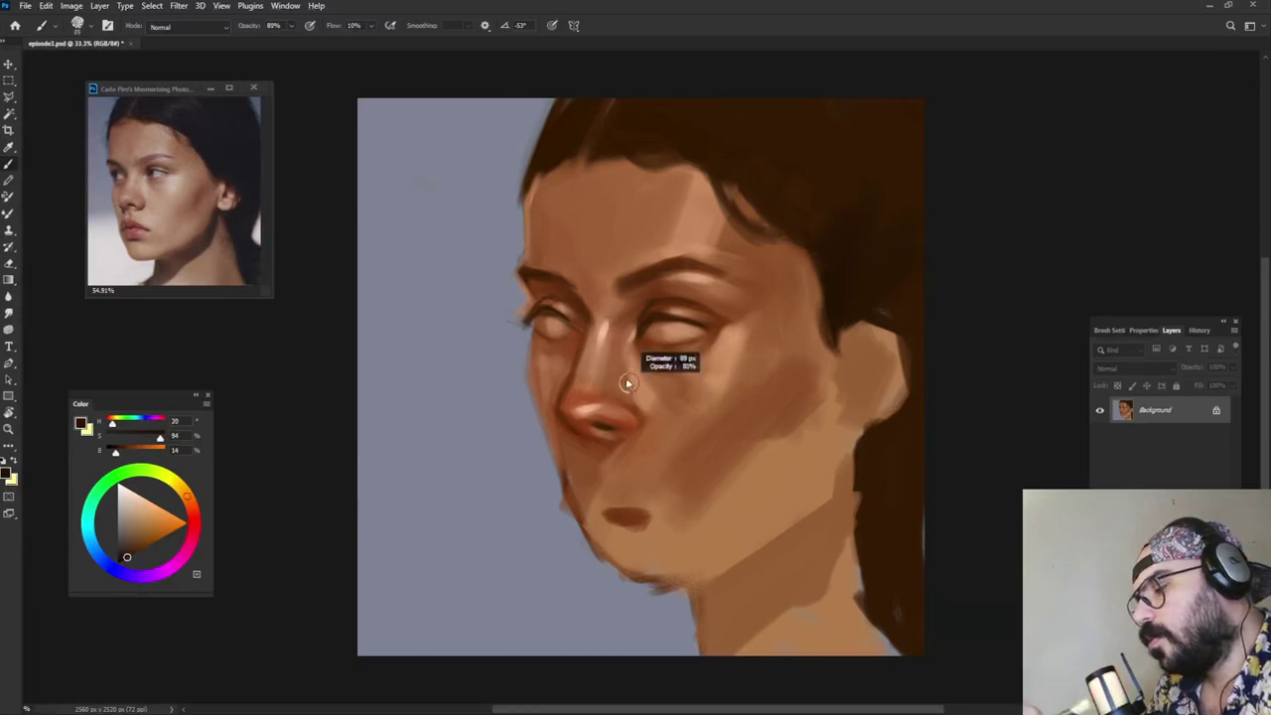
alt+click(689, 277)
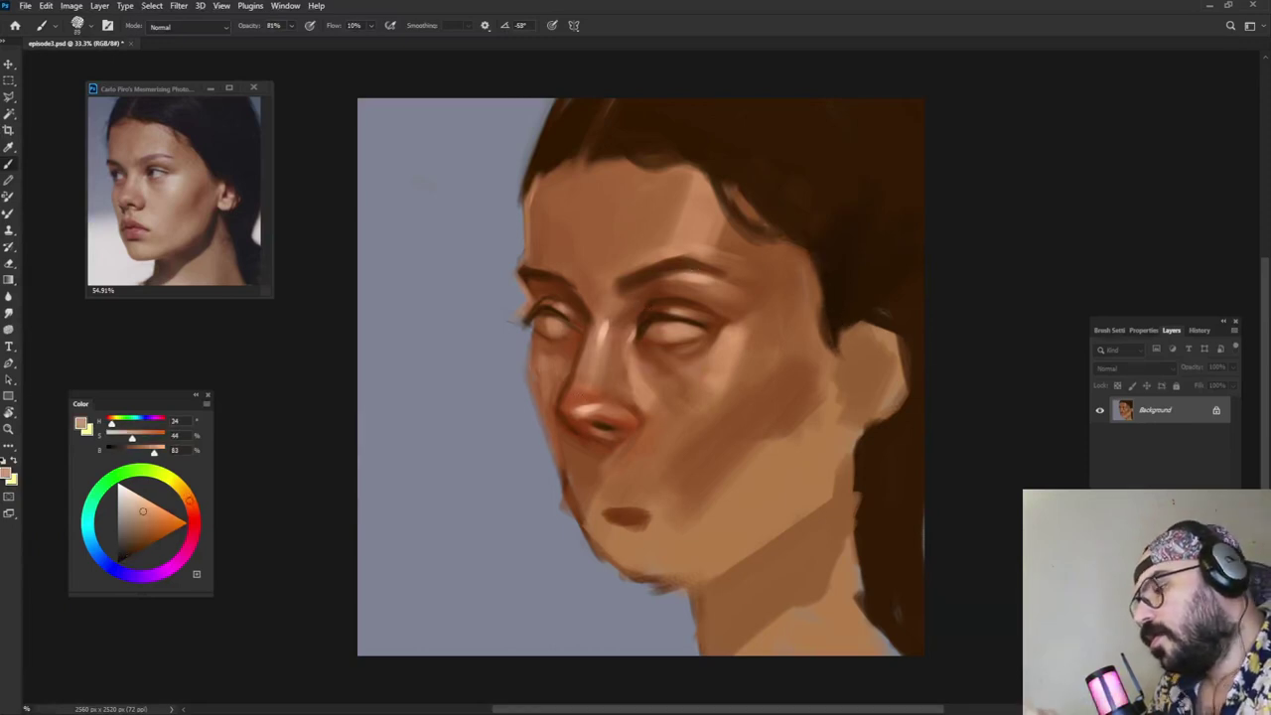
alt+click(550, 287)
alt+right_click(548, 346)
alt+right_click(543, 347)
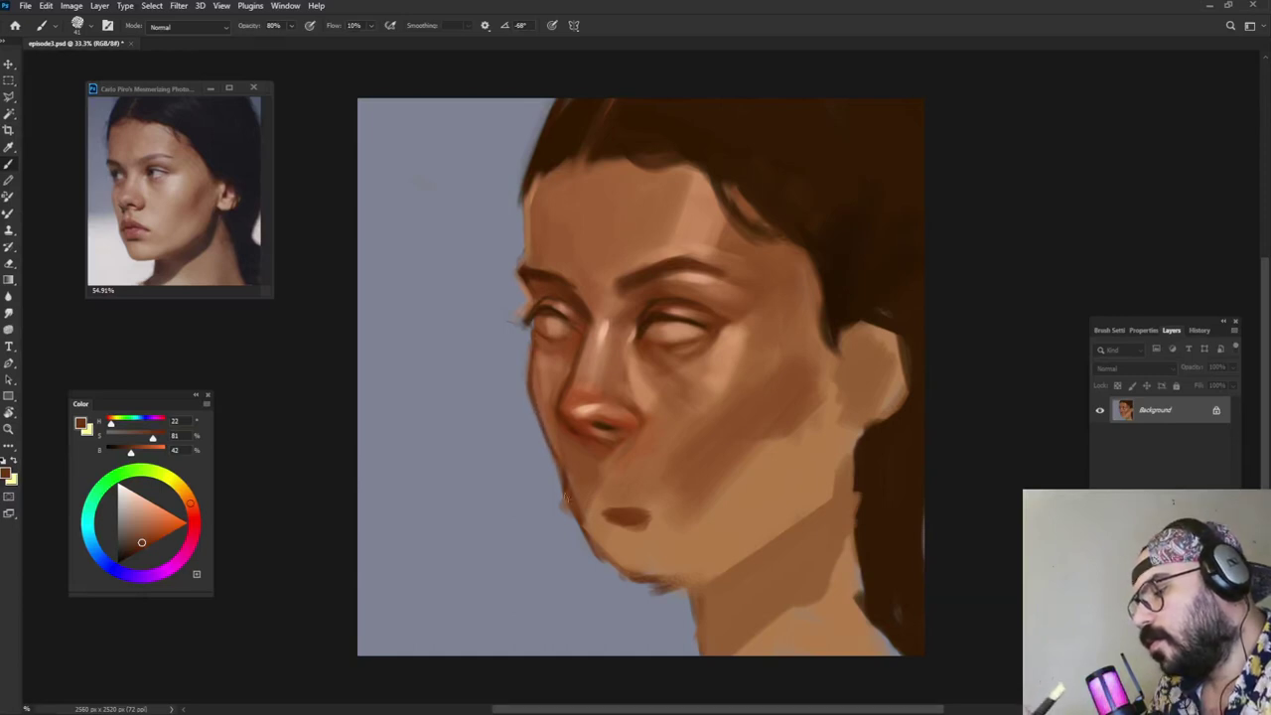
drag(556, 462, 604, 568)
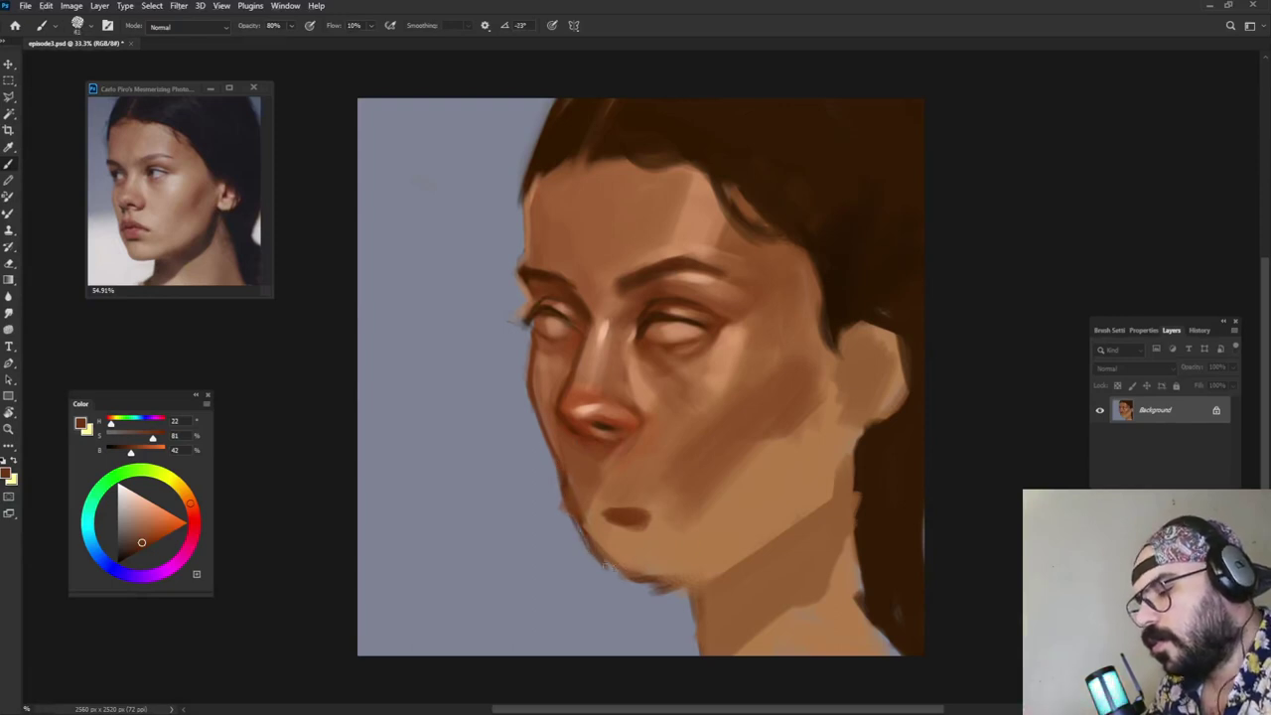
drag(623, 584, 693, 576)
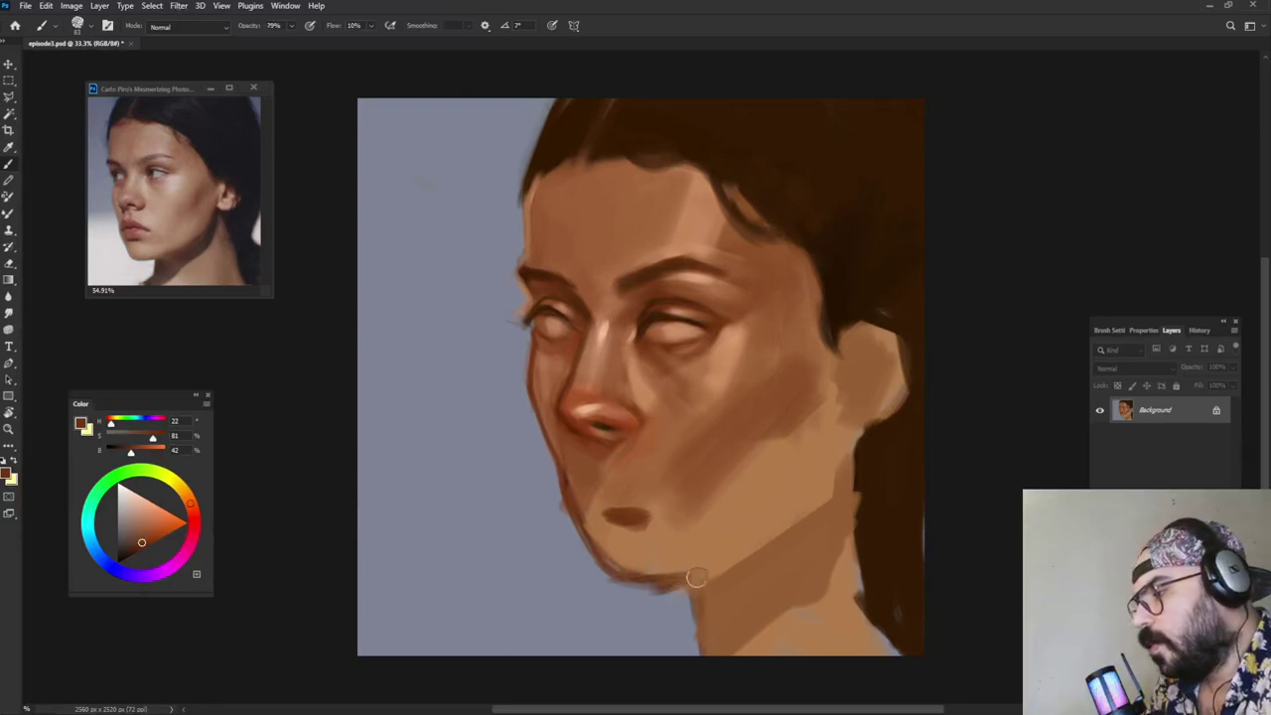
Step: Extend the brown contour along the jawline from the chin up to the earlobe at 79% opacity
drag(693, 577, 814, 512)
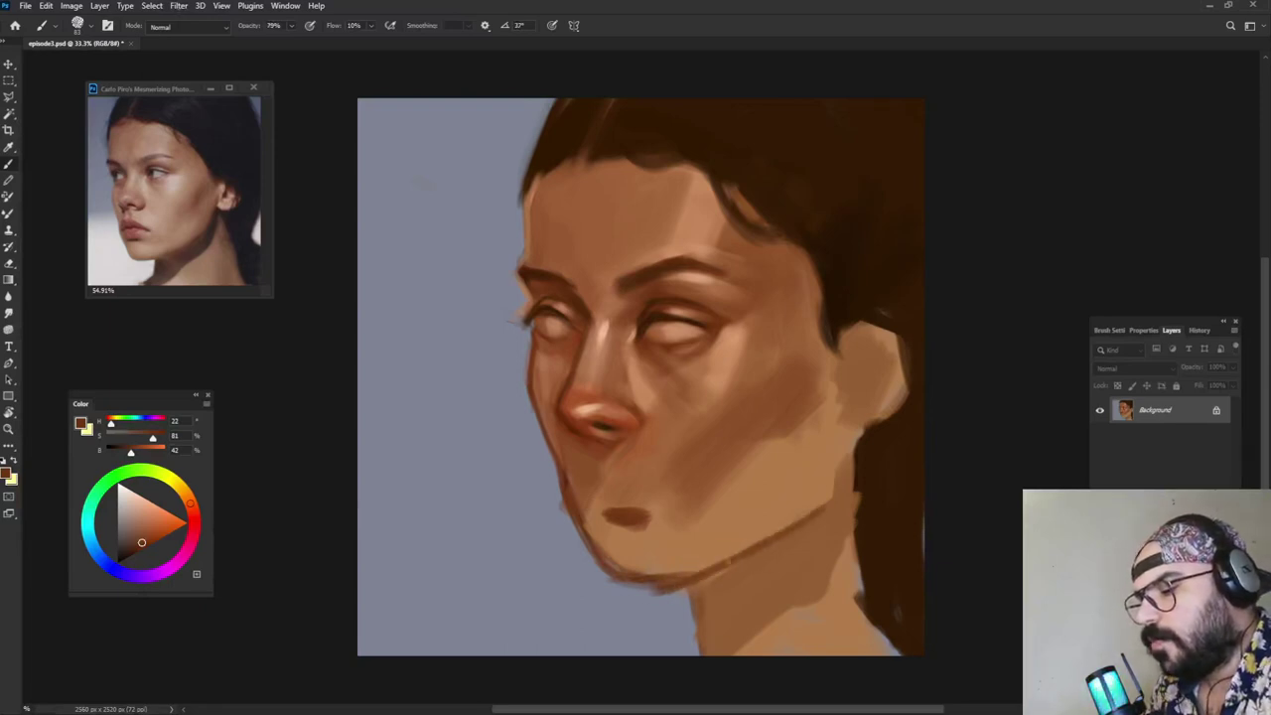
drag(723, 564, 839, 496)
drag(848, 433, 824, 514)
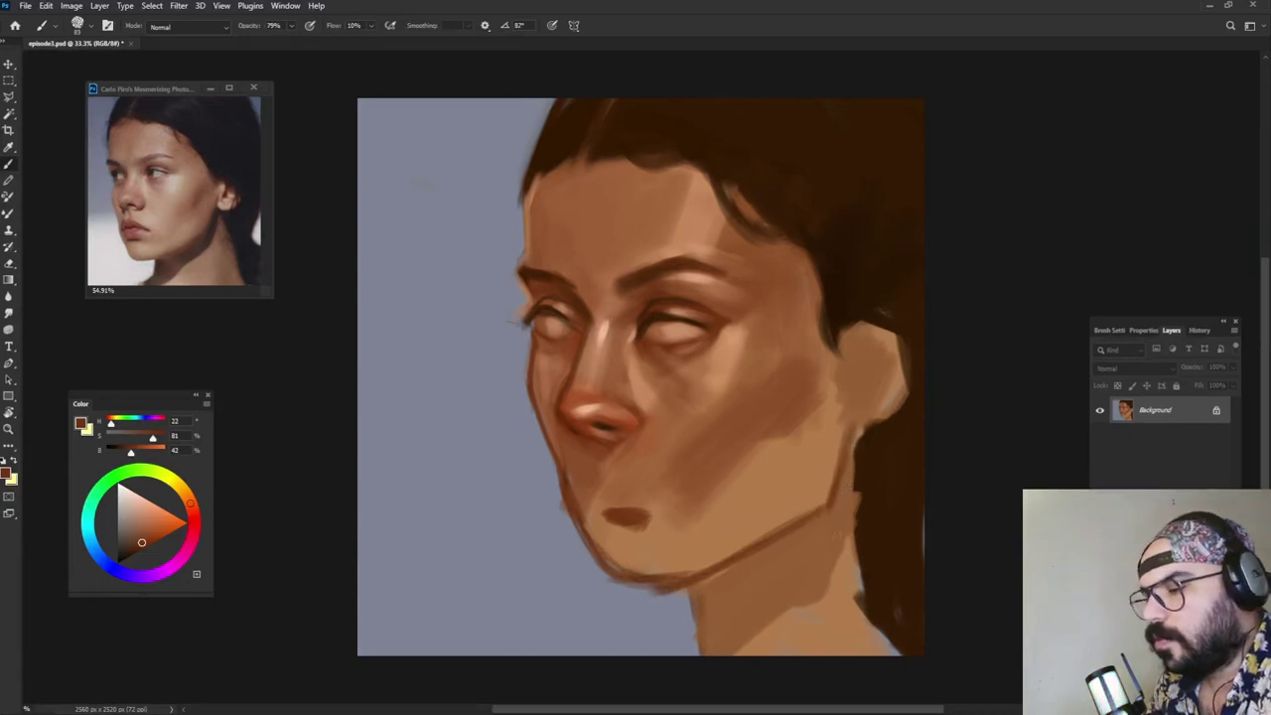
Step: Shade the neck beneath the jawline with browns sampled from the neck and hair, darkening the cast shadow below the jaw
alt+click(842, 485)
drag(849, 444, 823, 554)
mouse_move(820, 541)
mouse_down()
mouse_move(756, 596)
mouse_move(735, 581)
mouse_up()
mouse_move(809, 531)
mouse_down()
mouse_move(704, 590)
mouse_move(707, 628)
mouse_up()
alt+click(882, 462)
drag(745, 571, 750, 576)
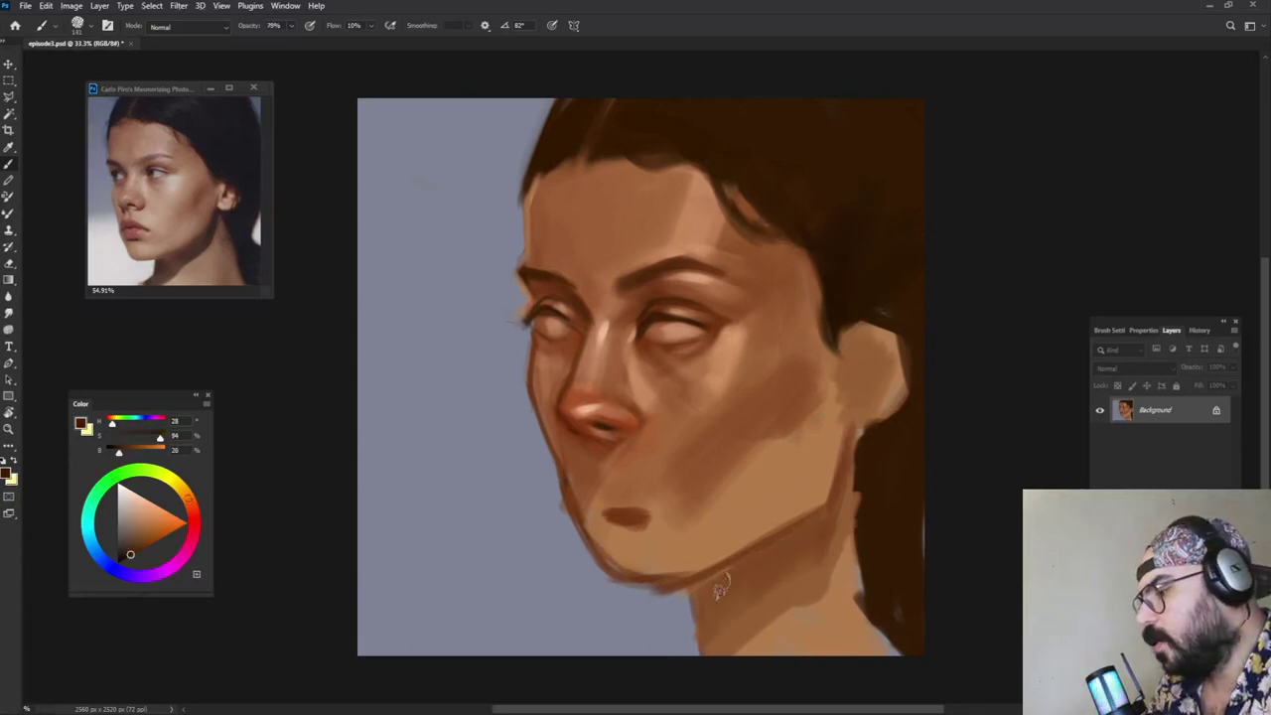
alt+click(819, 523)
mouse_move(820, 523)
mouse_down()
mouse_move(791, 562)
mouse_move(824, 523)
mouse_up()
key(shift+Left)
key(shift+Left)
alt+click(803, 544)
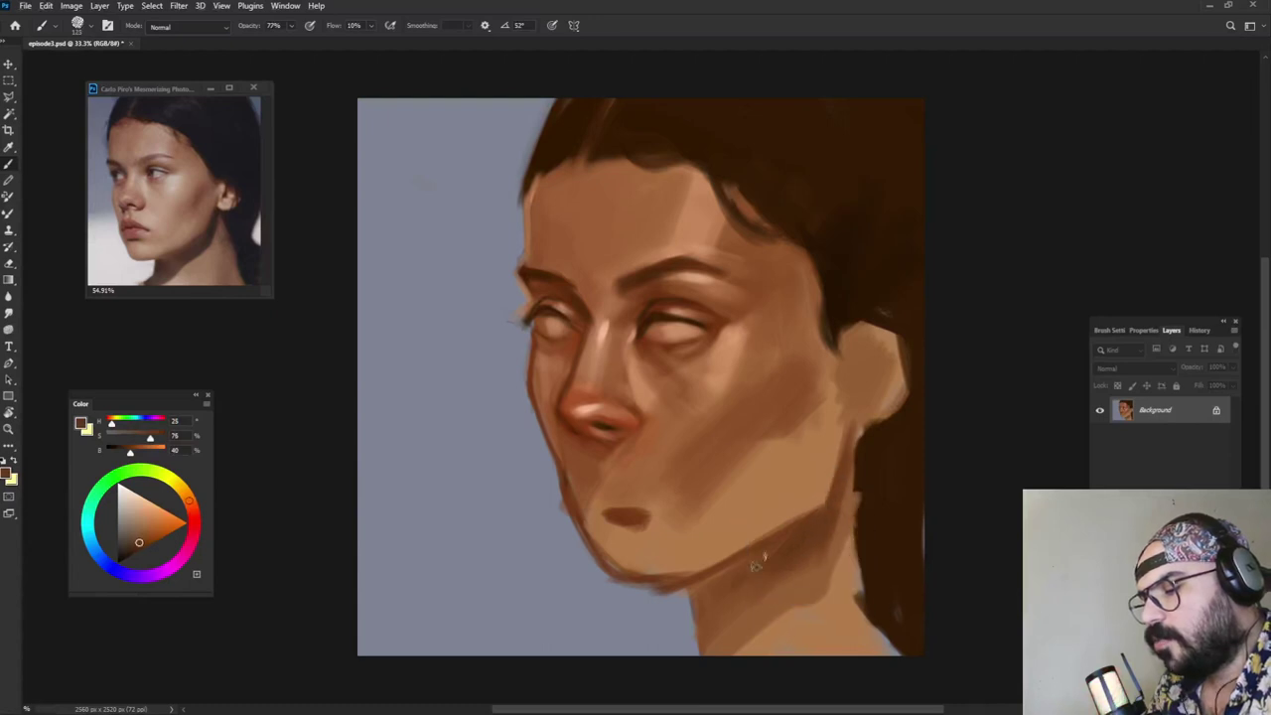
Step: Clean up the chin contour with sampled skin tan (hue 25, saturation 56, brightness 70) inside and sampled background grey-blue outside
alt+click(627, 539)
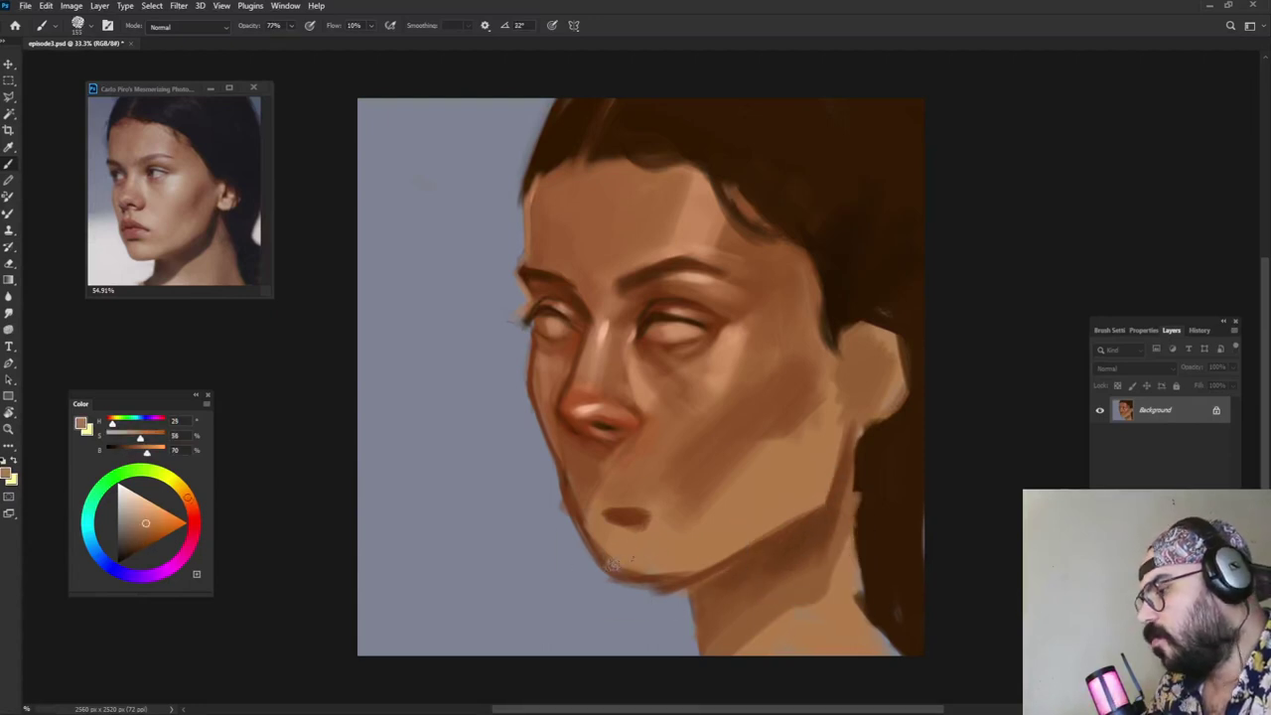
key(shift+Right)
key(shift+Right)
key(shift+Right)
key(shift+Right)
key(shift+Right)
drag(619, 566, 600, 546)
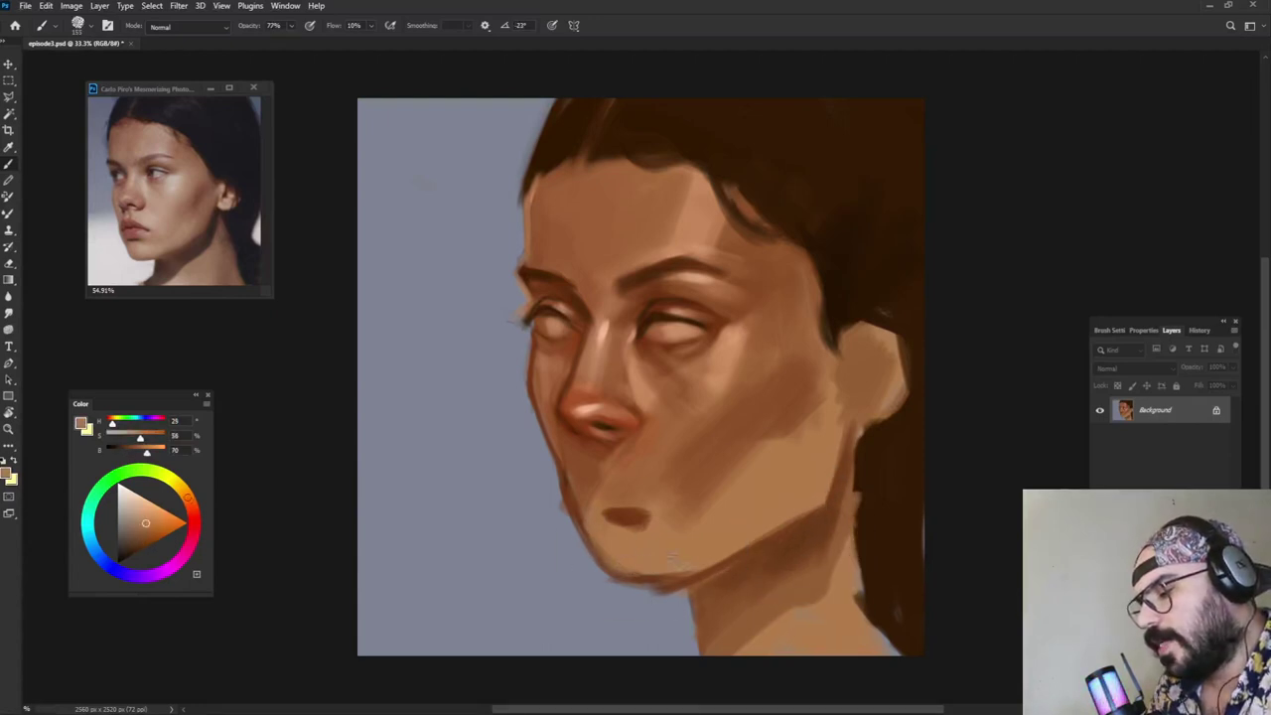
alt+click(659, 593)
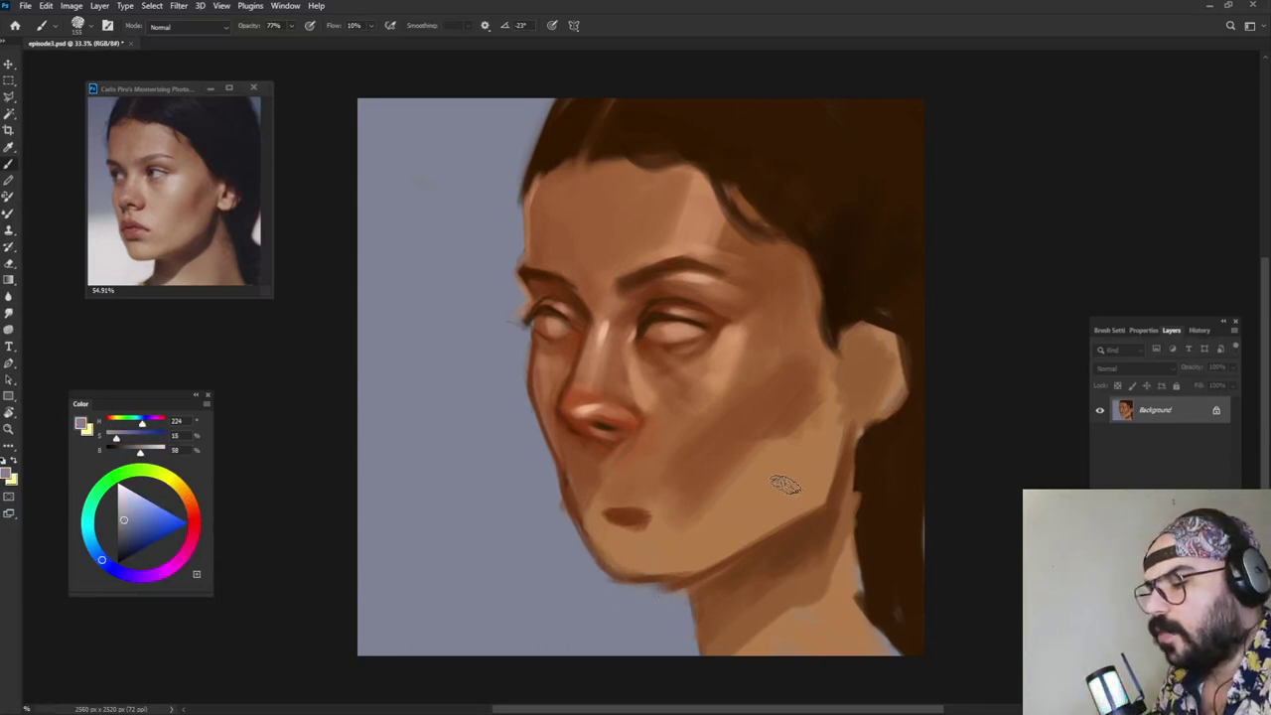
alt+right_click(647, 483)
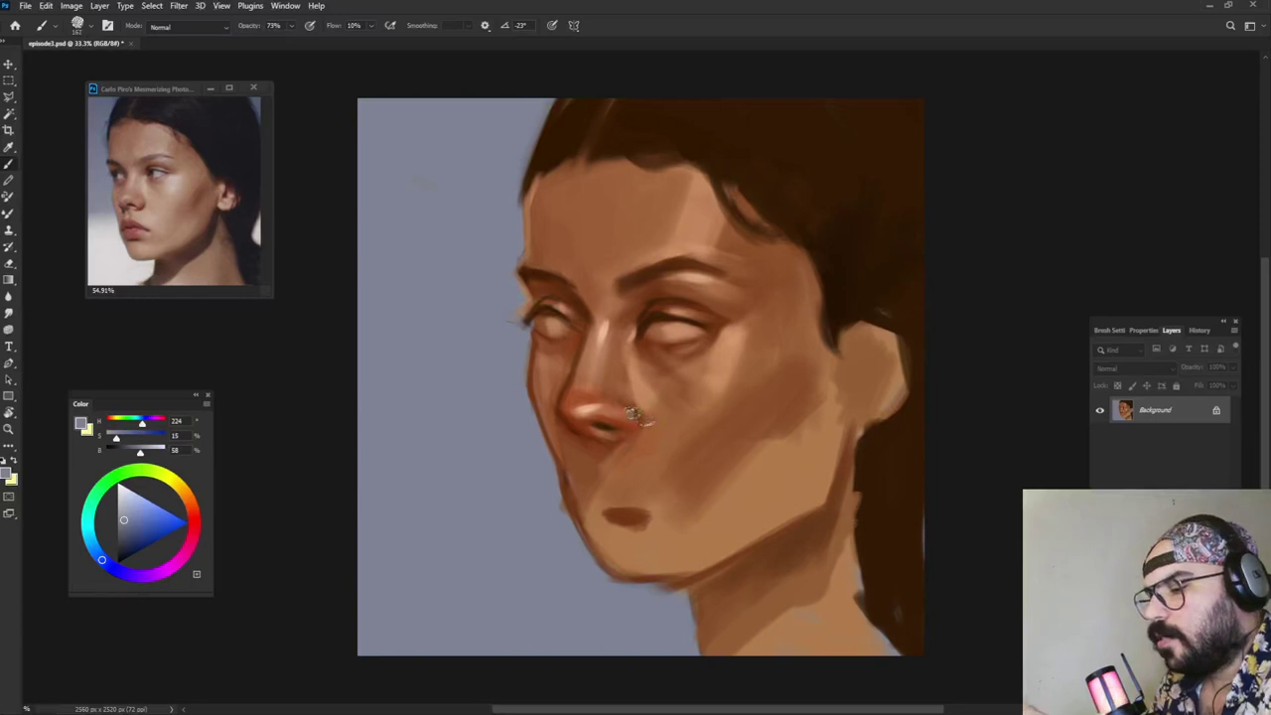
Step: Lighten the area between the nose and mouth with skin tones sampled beside the nose and from the upper lip
alt+click(641, 388)
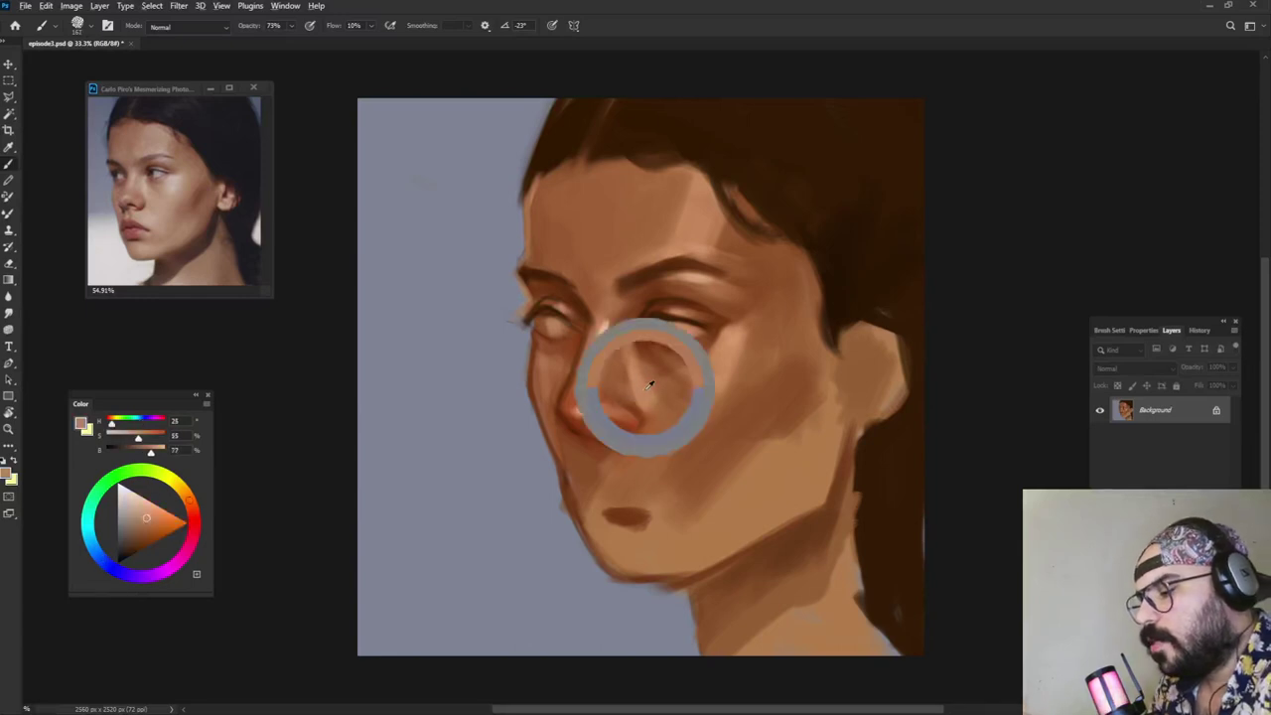
alt+click(611, 464)
alt+right_click(662, 434)
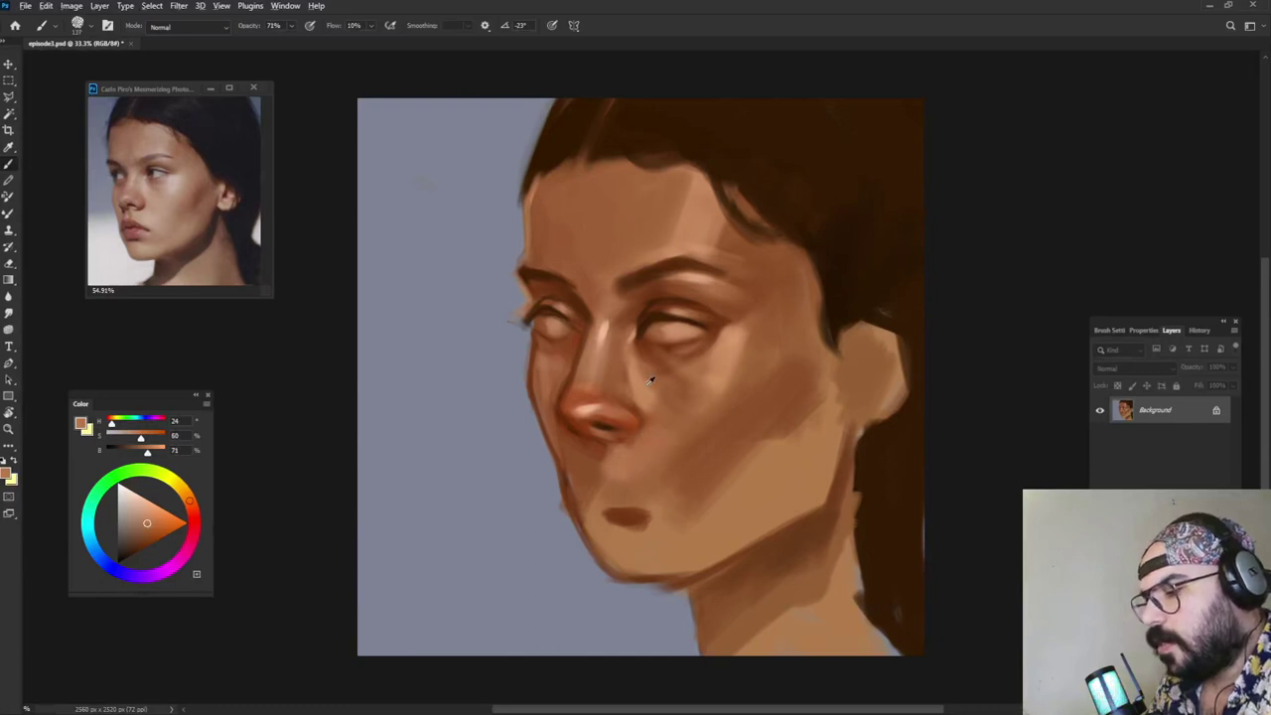
alt+click(649, 373)
alt+right_click(644, 465)
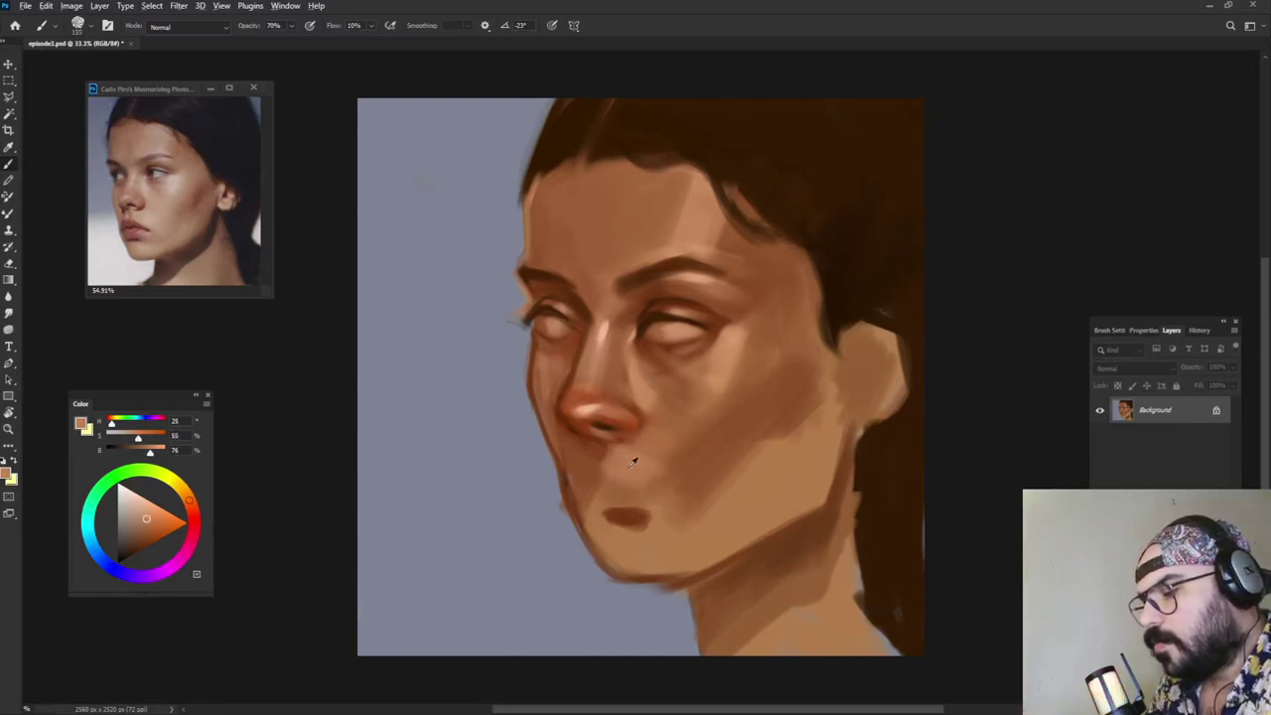
alt+click(627, 467)
key(8)
key(8)
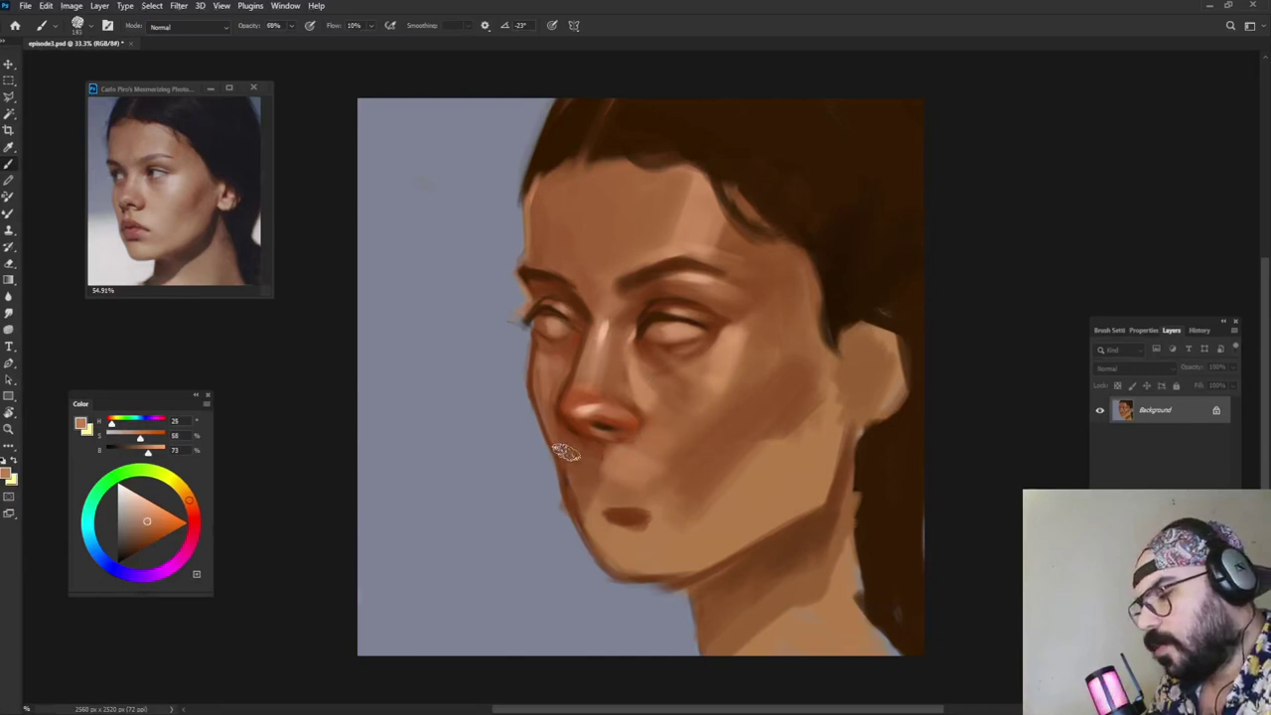
Step: Blend the far side of the upper lip and cheek with a sampled skin tone (hue 23, saturation 60, brightness 65)
alt+click(568, 436)
key(6)
key(8)
alt+right_click(567, 438)
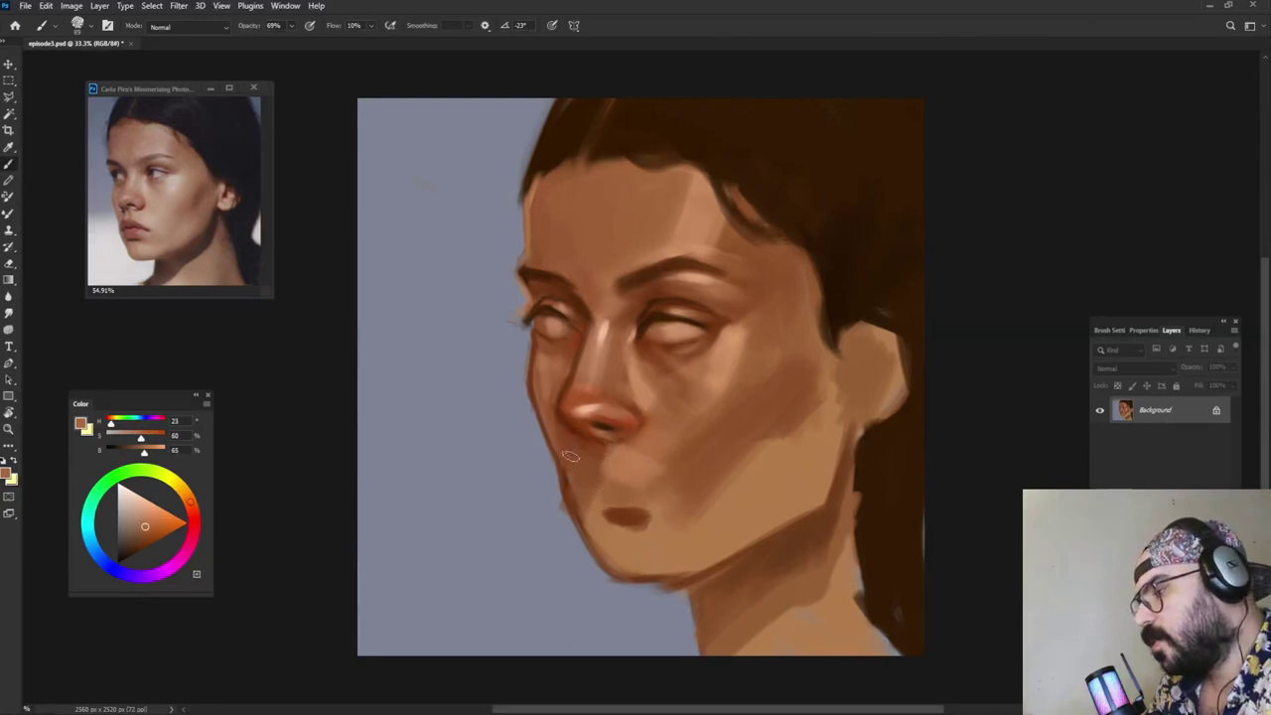
mouse_move(570, 456)
mouse_down()
mouse_move(560, 437)
mouse_move(566, 457)
mouse_up()
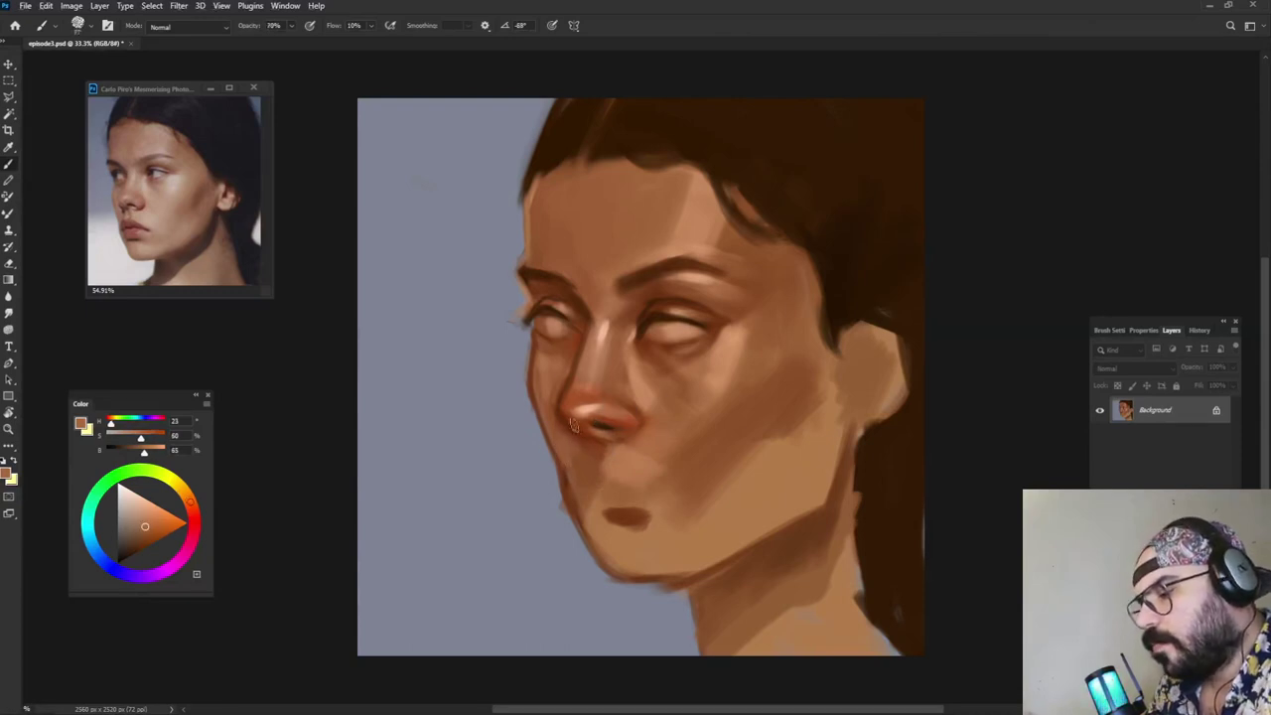
Step: Deepen the shadow under the far nostril with sampled reddish brown at 71% opacity, then sample the adjoining cheek tone for blending
alt+click(592, 431)
alt+right_click(590, 447)
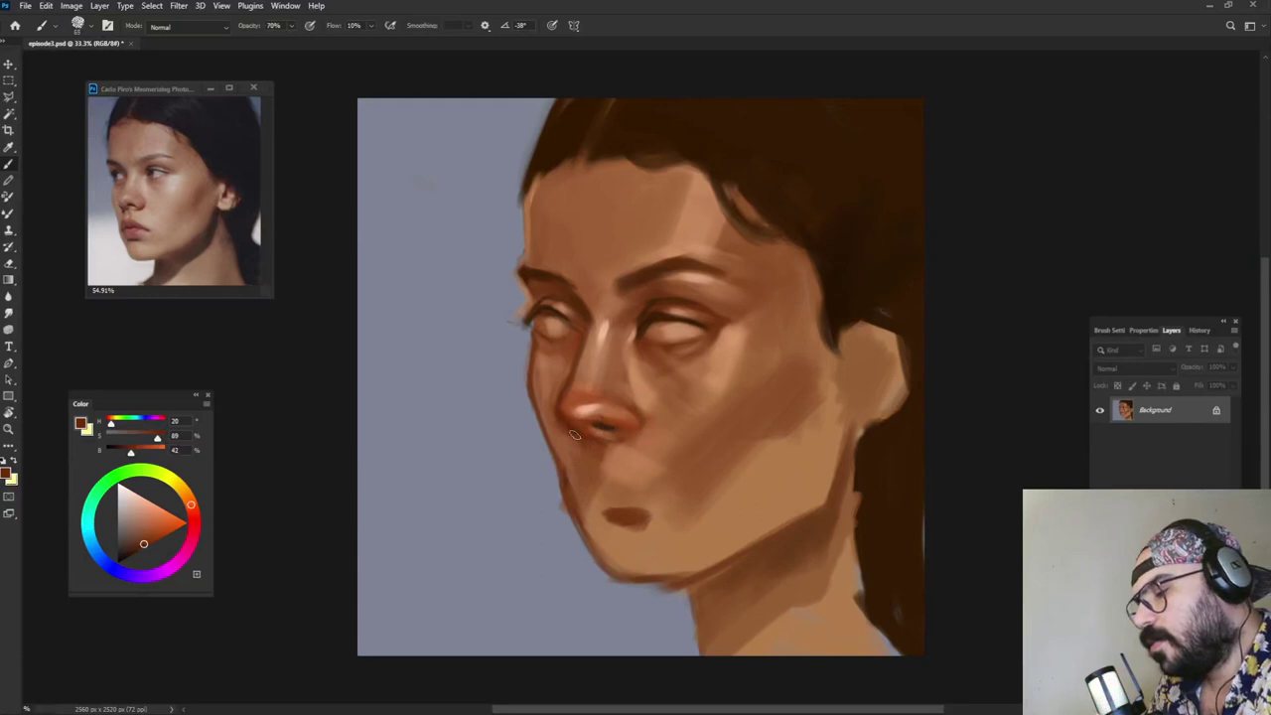
key(7)
key(1)
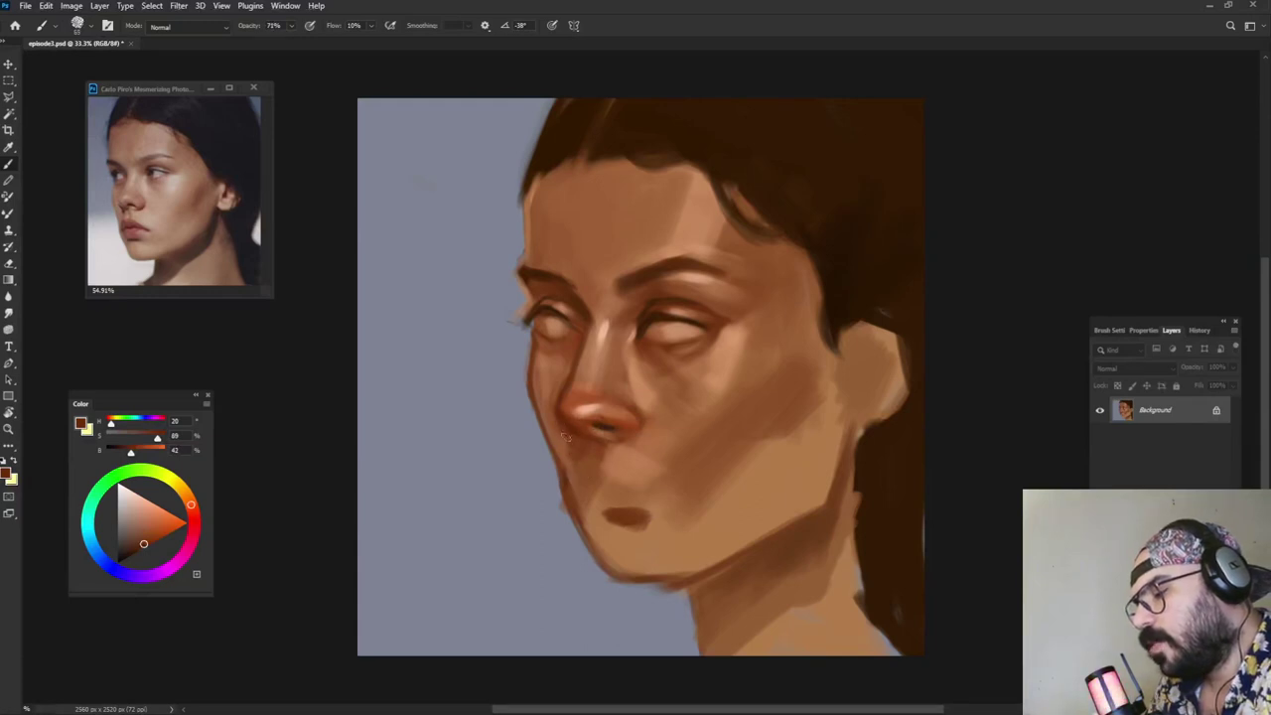
alt+click(561, 442)
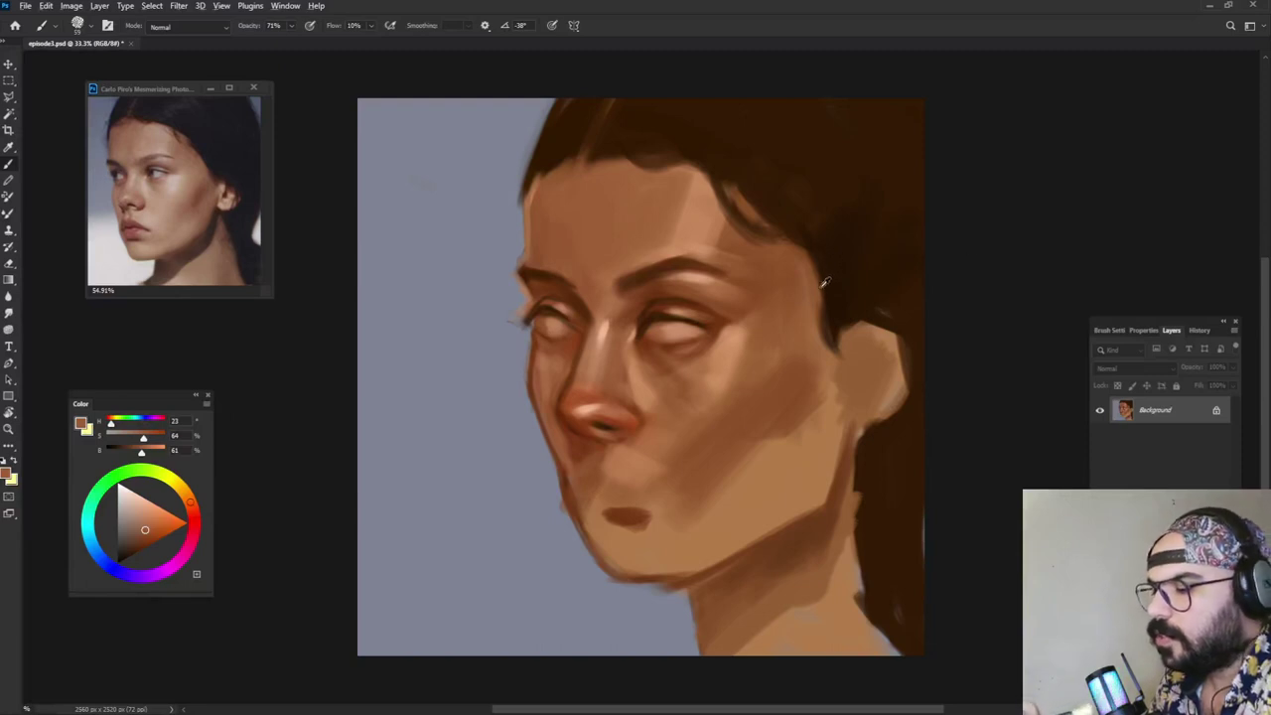
Step: Darken the shadow below the far nostril with saturated dark brown, then soften its edges with nearby sampled browns
drag(161, 534, 142, 549)
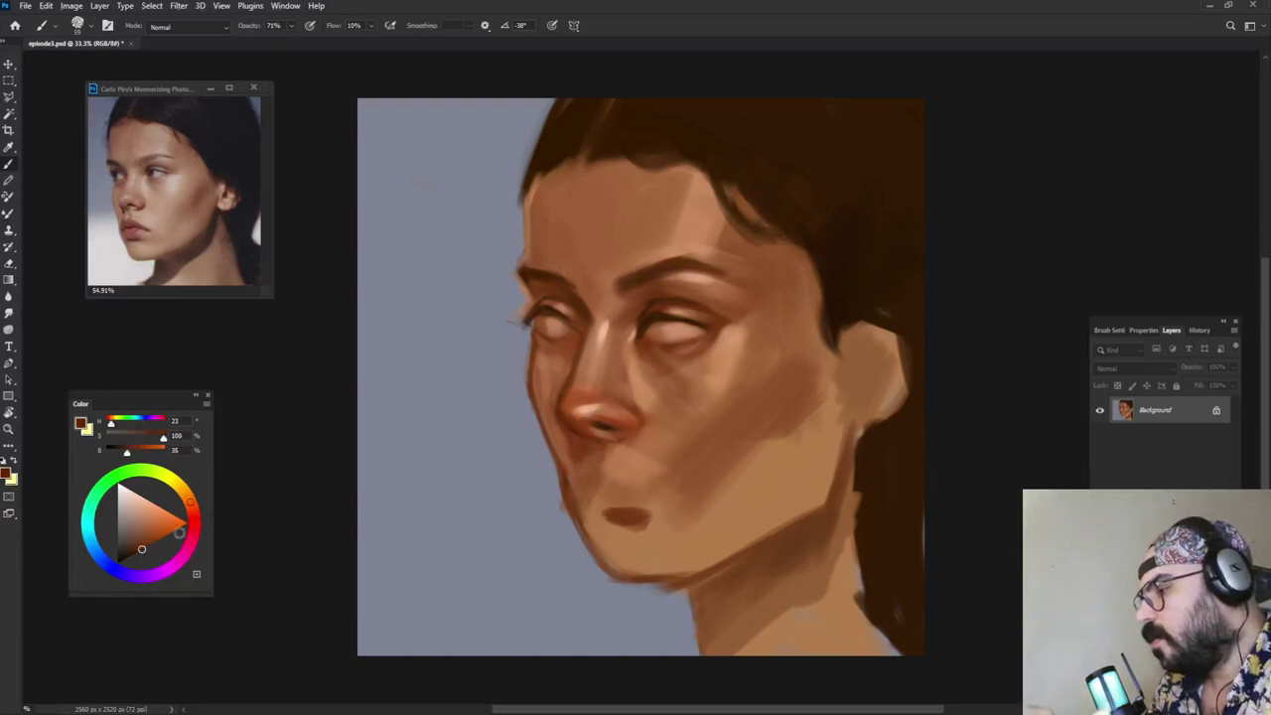
alt+click(564, 440)
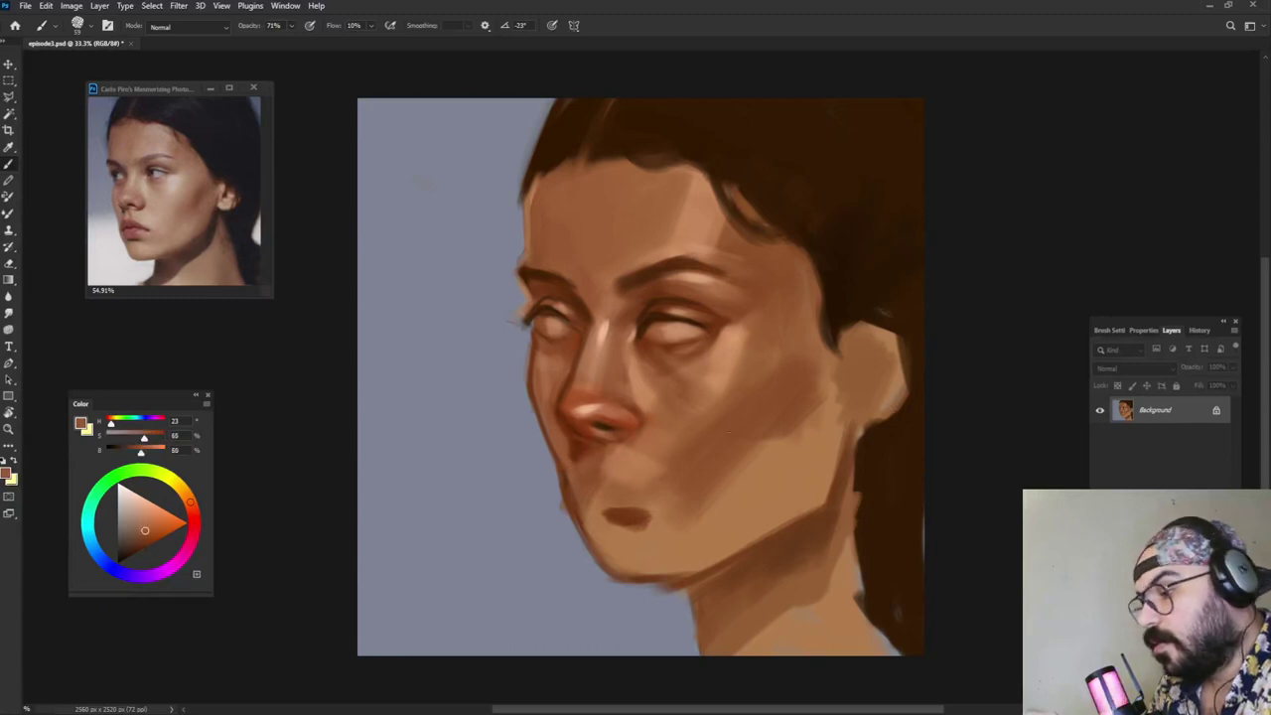
alt+click(586, 445)
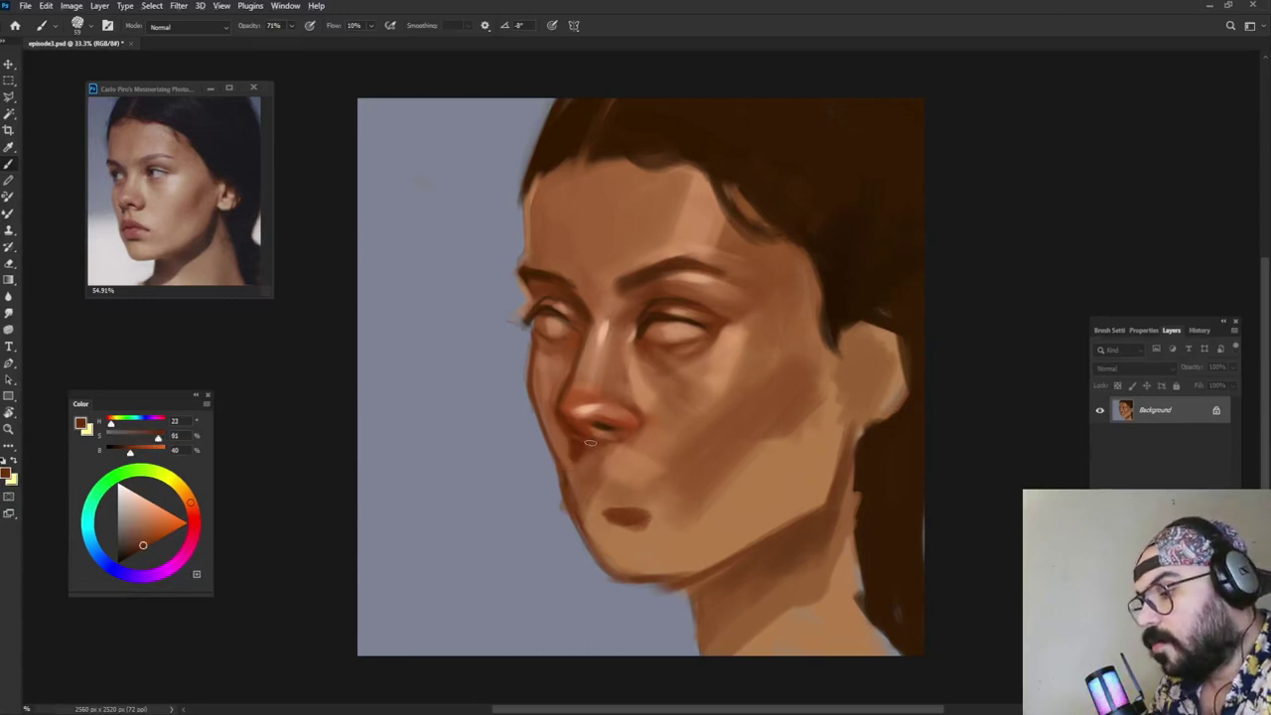
alt+click(578, 463)
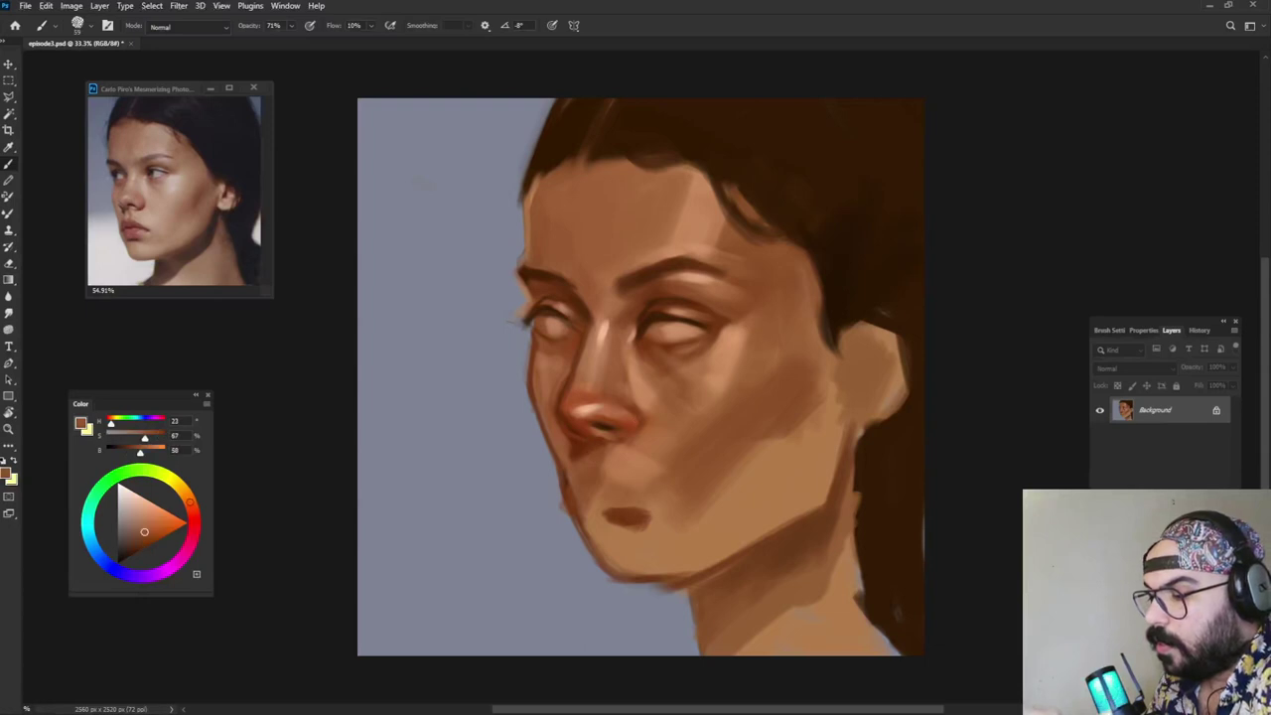
Step: Model the philtrum between the nose and mouth with sampled light skin tones and a brown from the nose shadow at about 72% opacity
alt+click(621, 448)
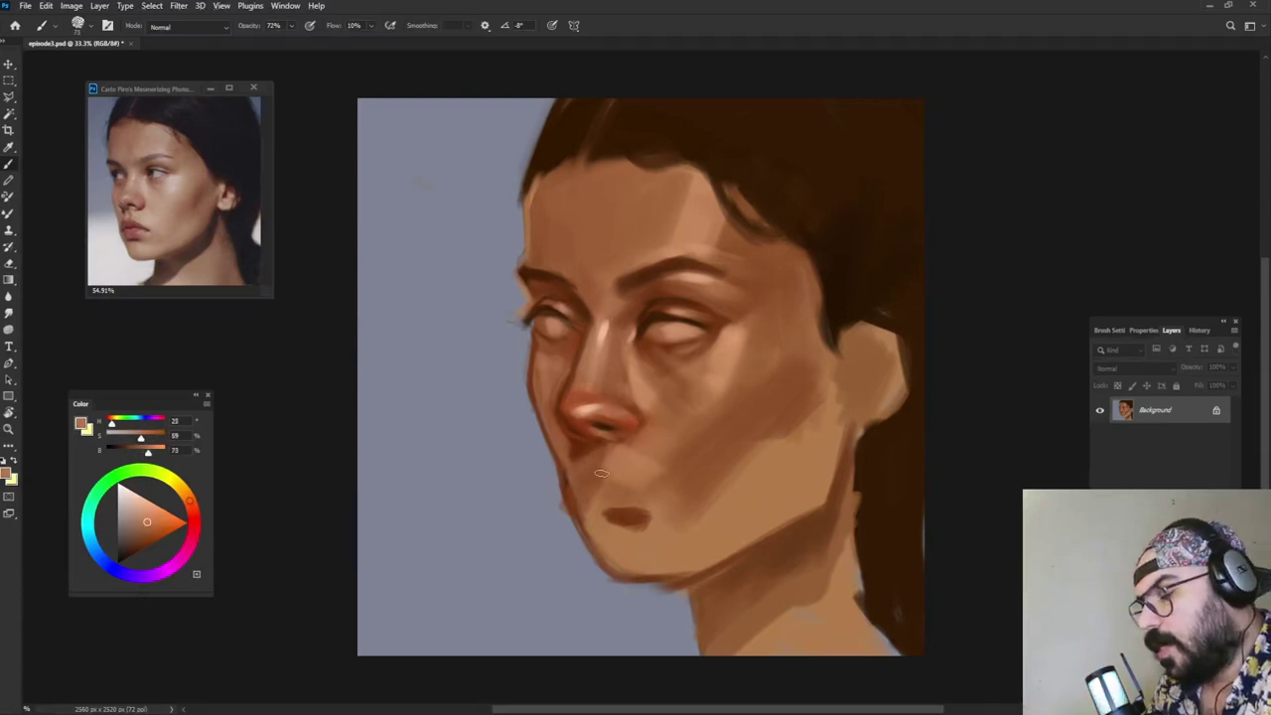
alt+click(601, 449)
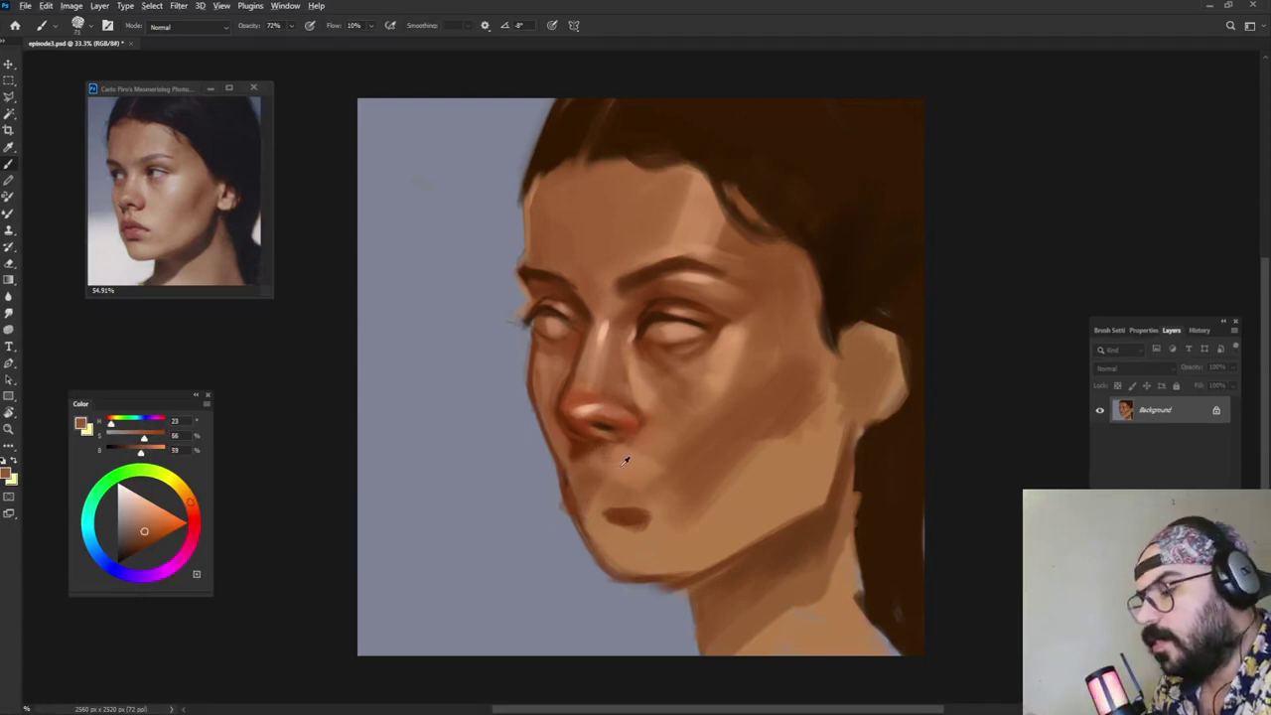
alt+click(645, 390)
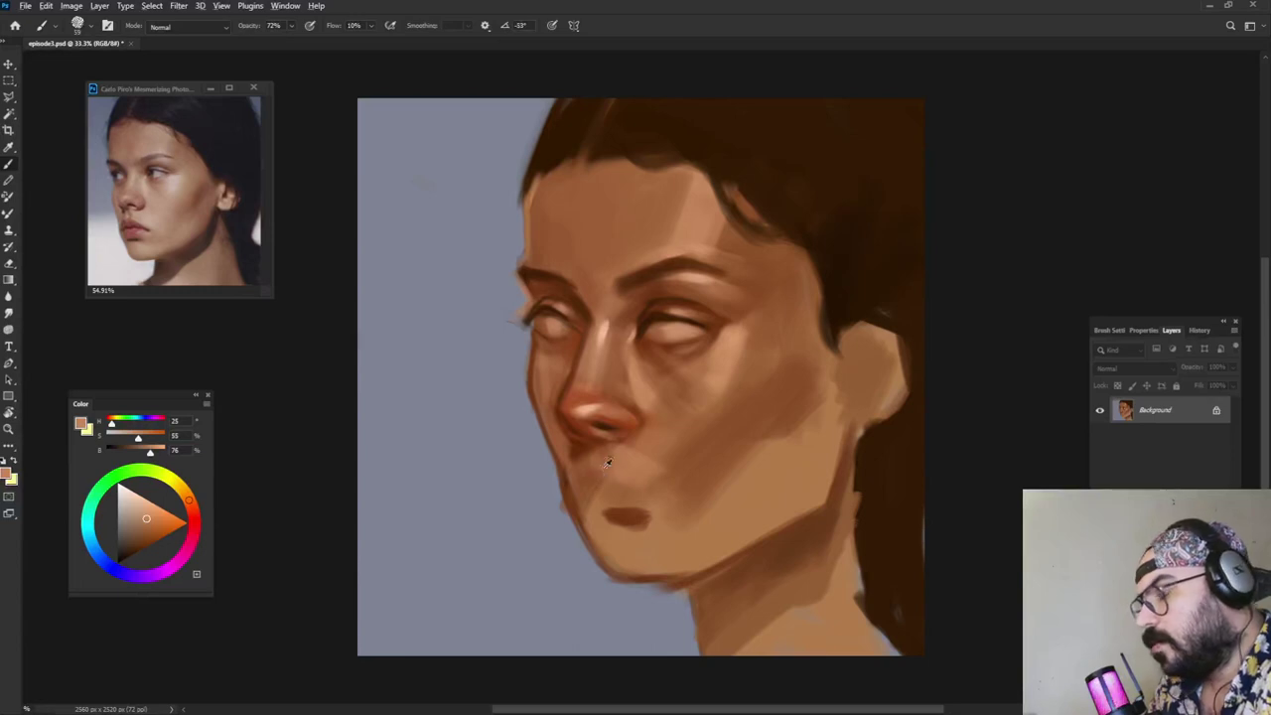
alt+click(603, 463)
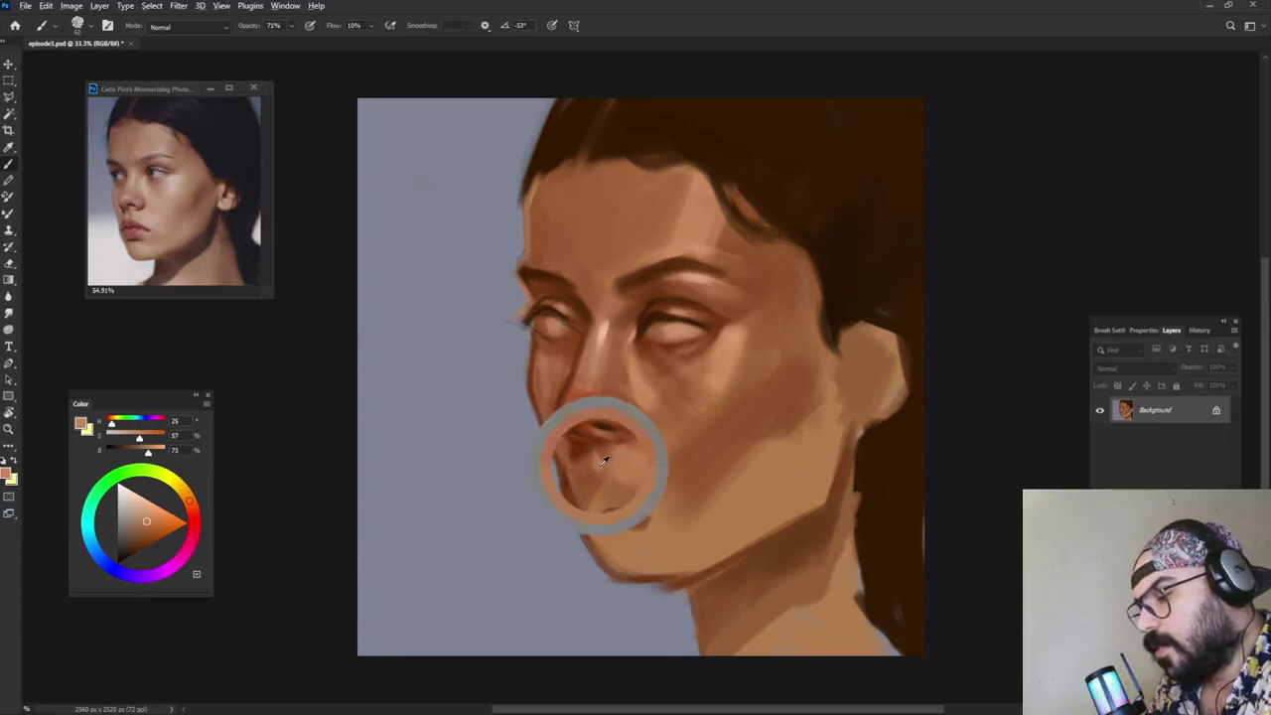
alt+click(622, 462)
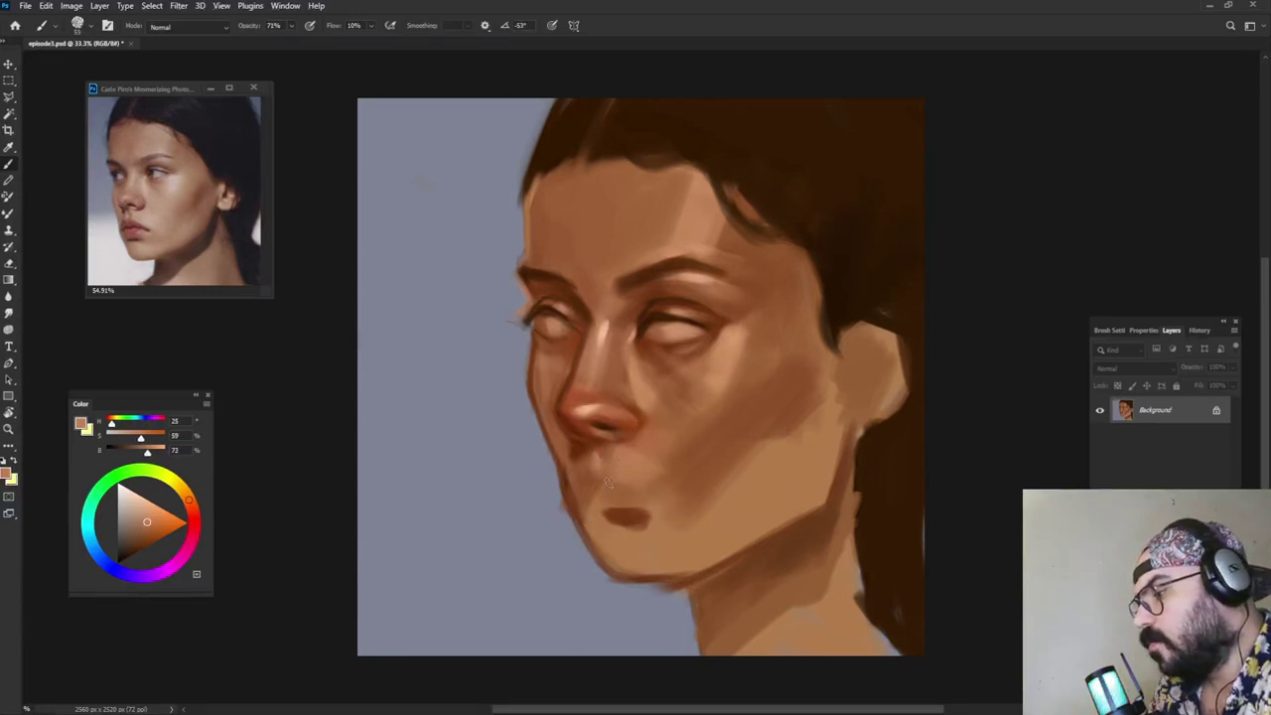
Step: Lighten the area between the nose and mouth with skin tones sampled from the face, using a brush about 77 px wide
alt+right_click(627, 465)
alt+click(615, 455)
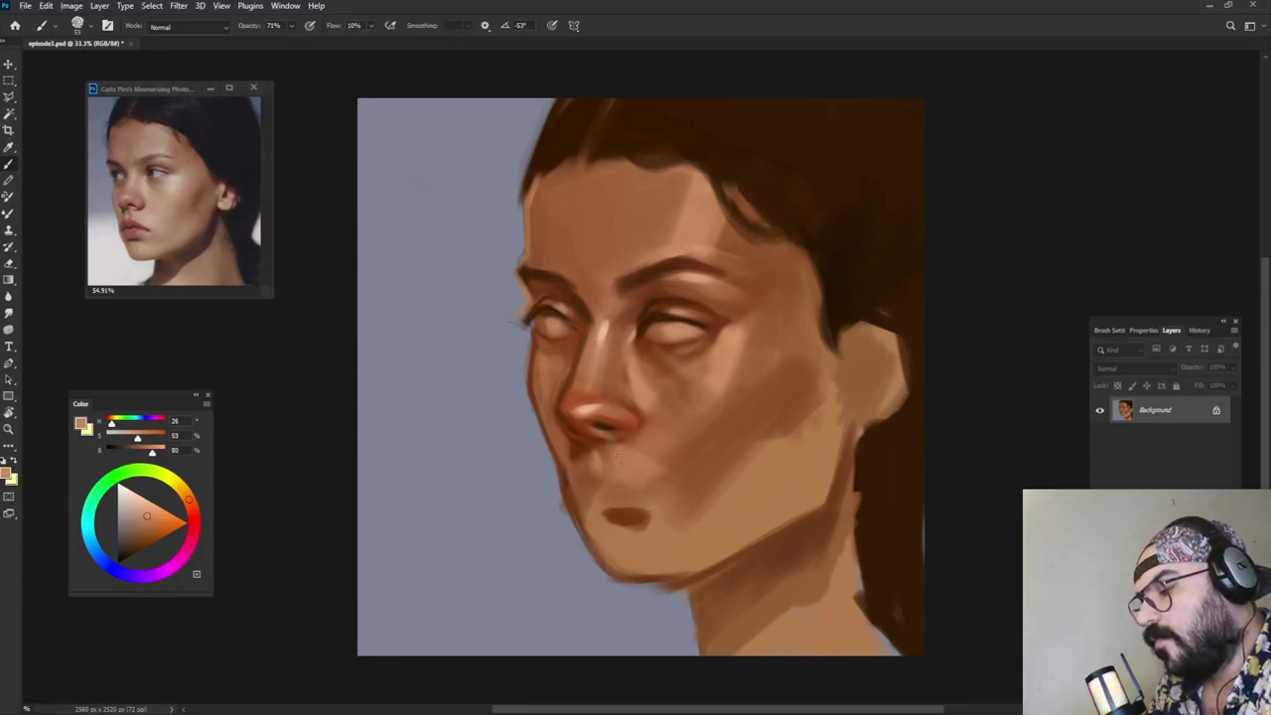
alt+right_click(612, 456)
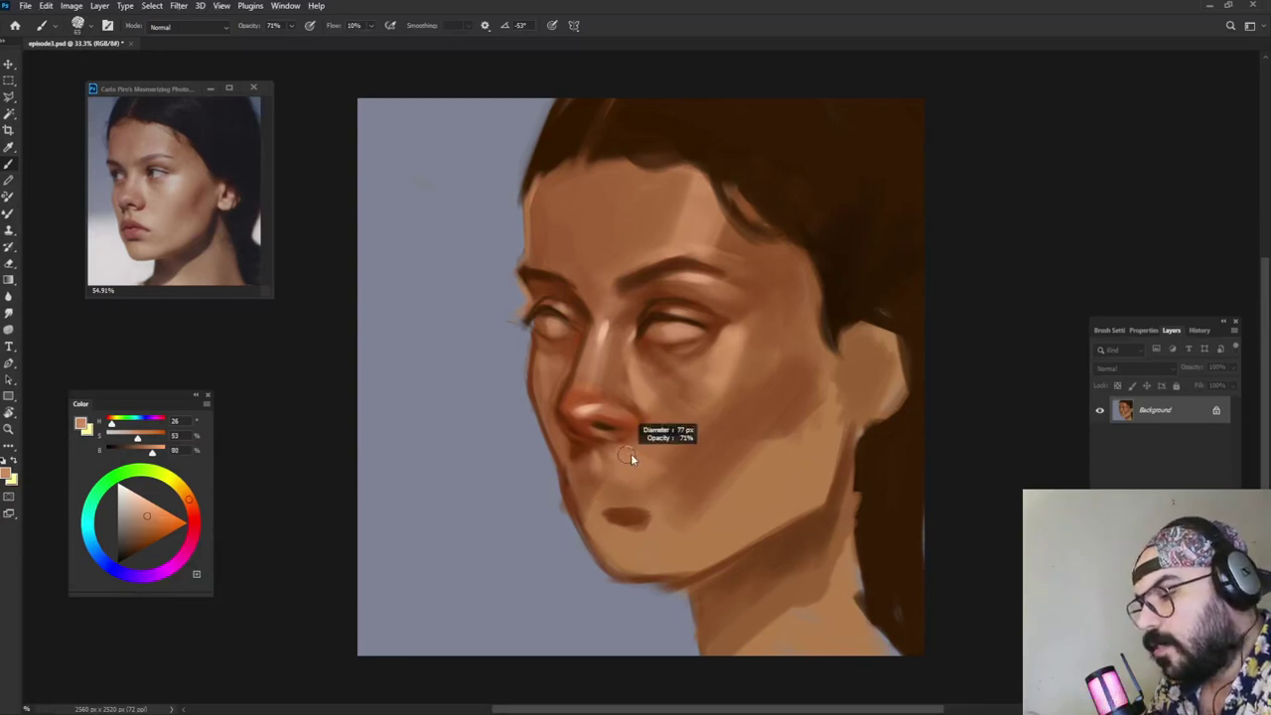
drag(645, 458, 634, 456)
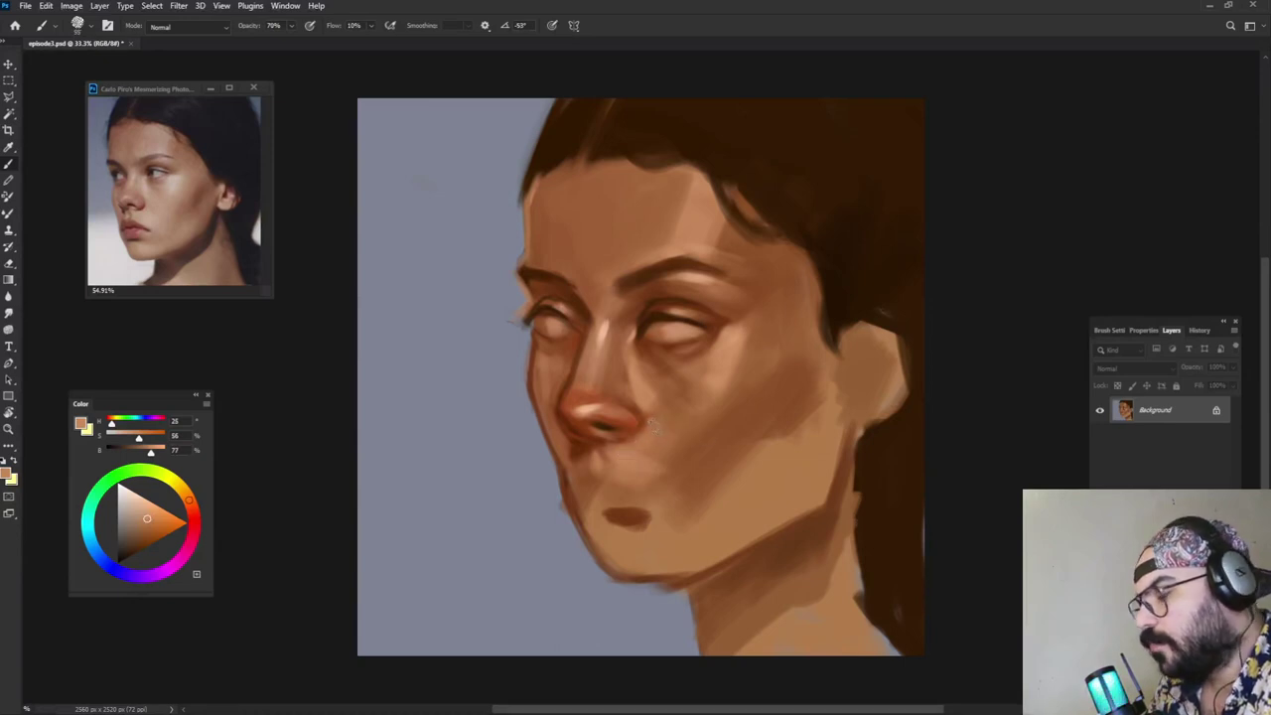
Step: Blend sampled mid skin tone into the cheek beside the near nostril, bringing the brush opacity to 63%
key(8)
key(9)
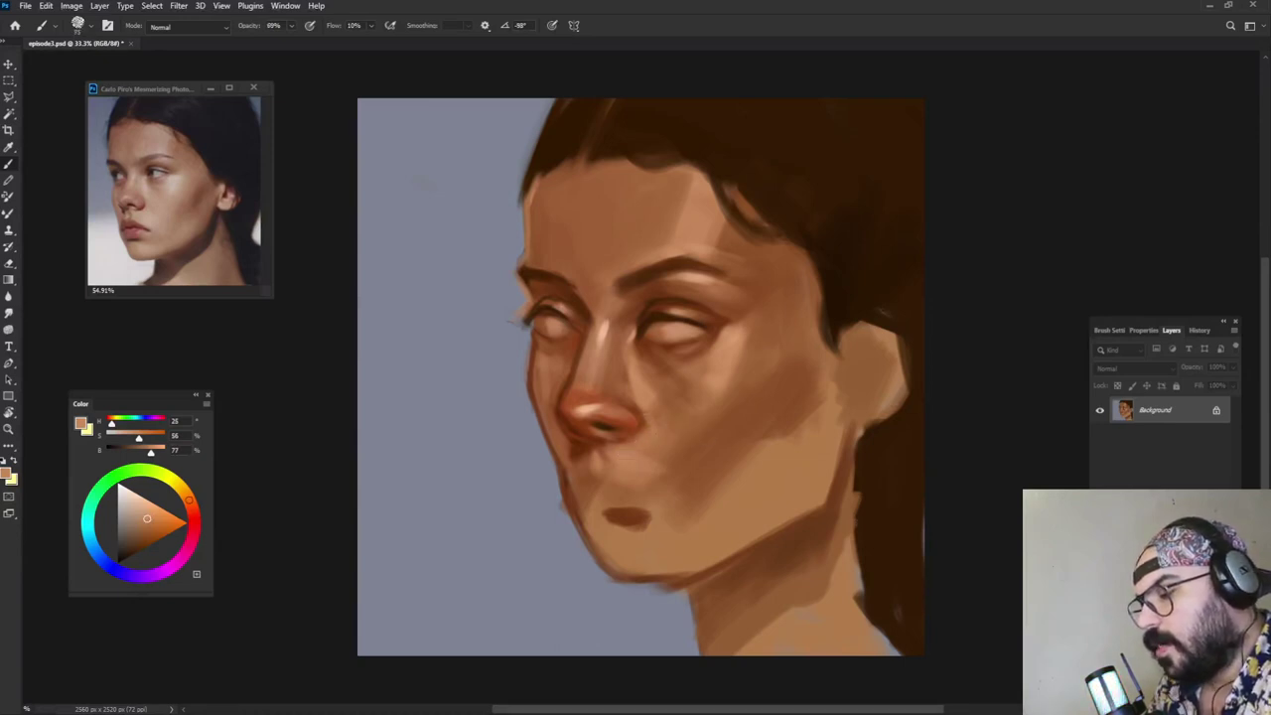
drag(644, 446, 651, 443)
alt+click(644, 401)
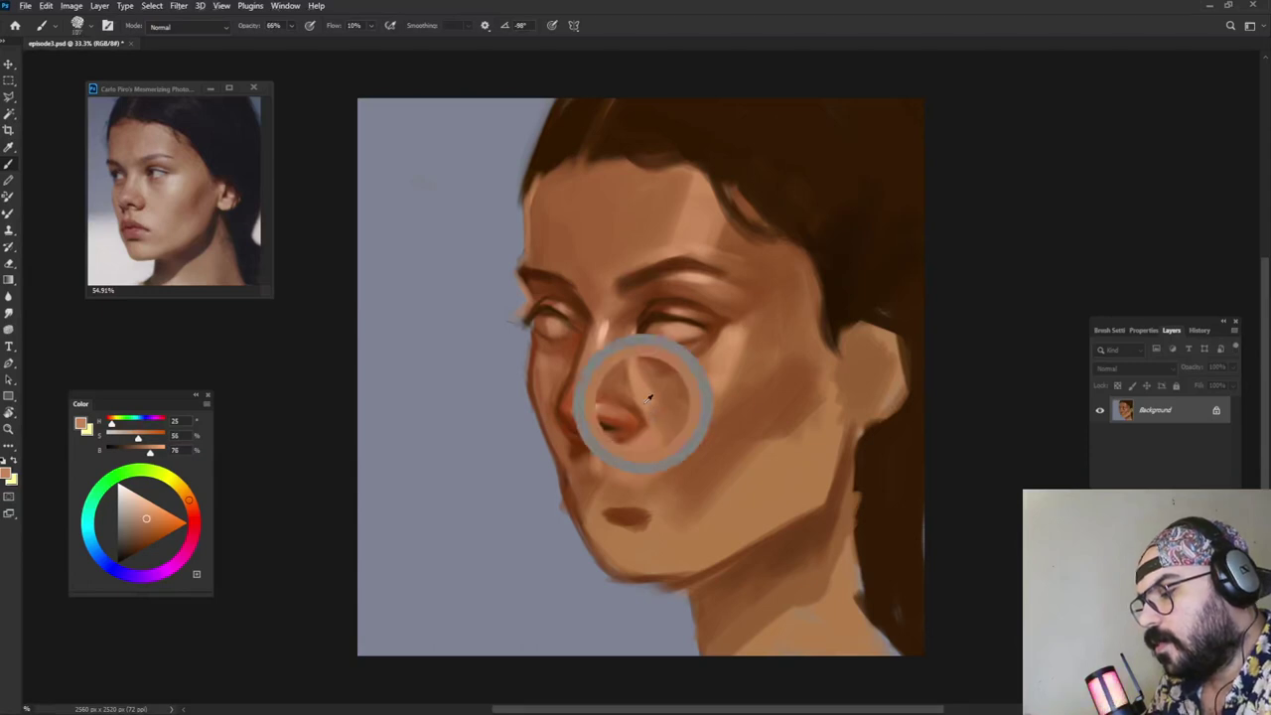
key(6)
key(3)
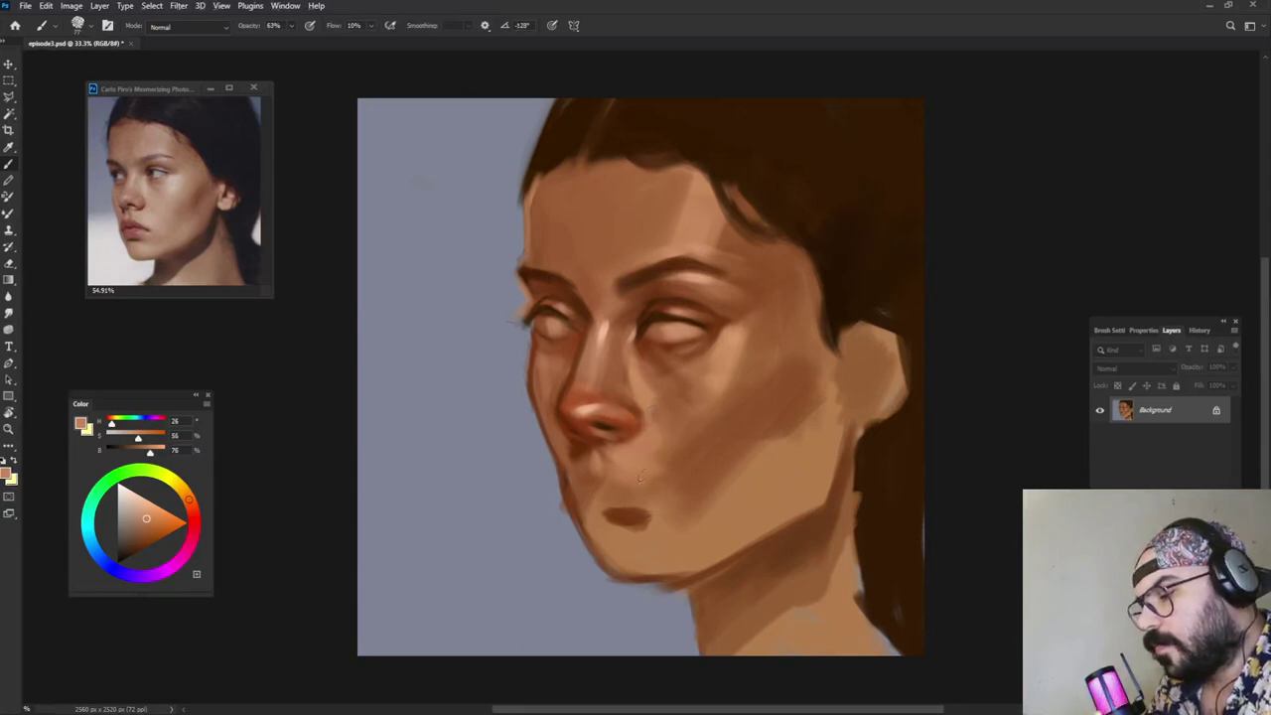
Step: Refine the edge of the near nostril wing with reddish-brown tones sampled from the side of the nose
alt+click(641, 405)
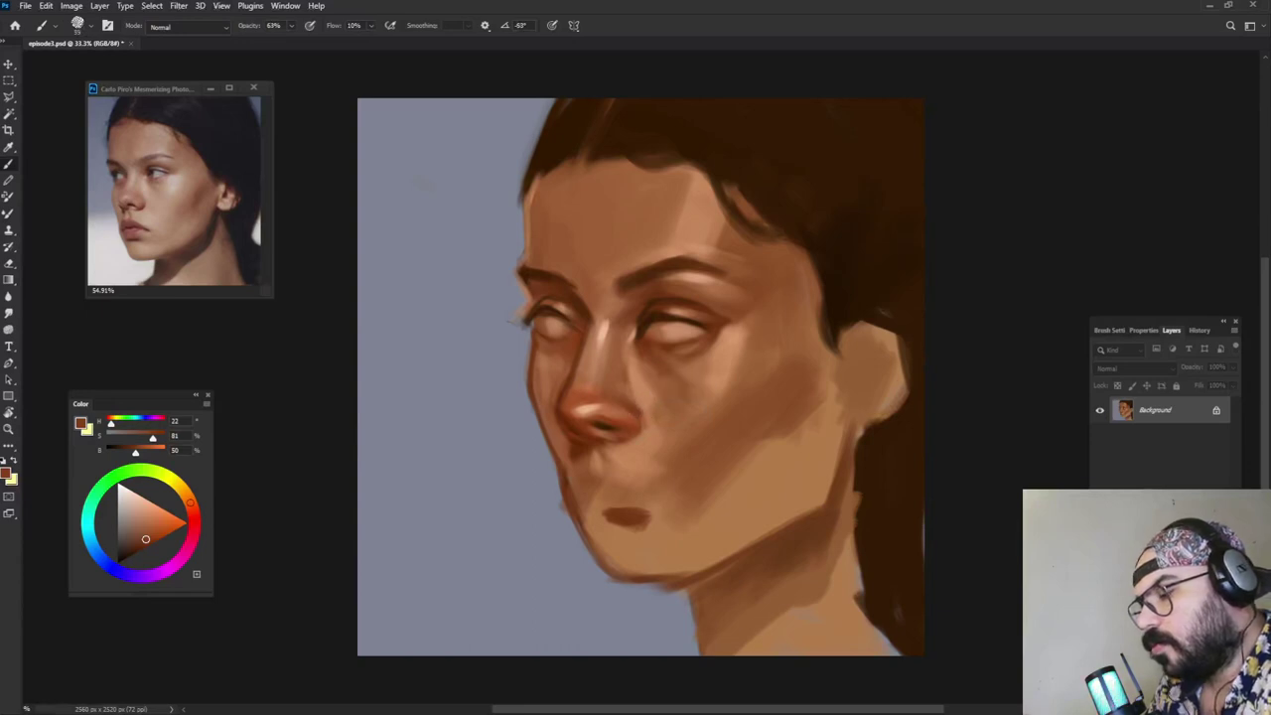
alt+click(633, 406)
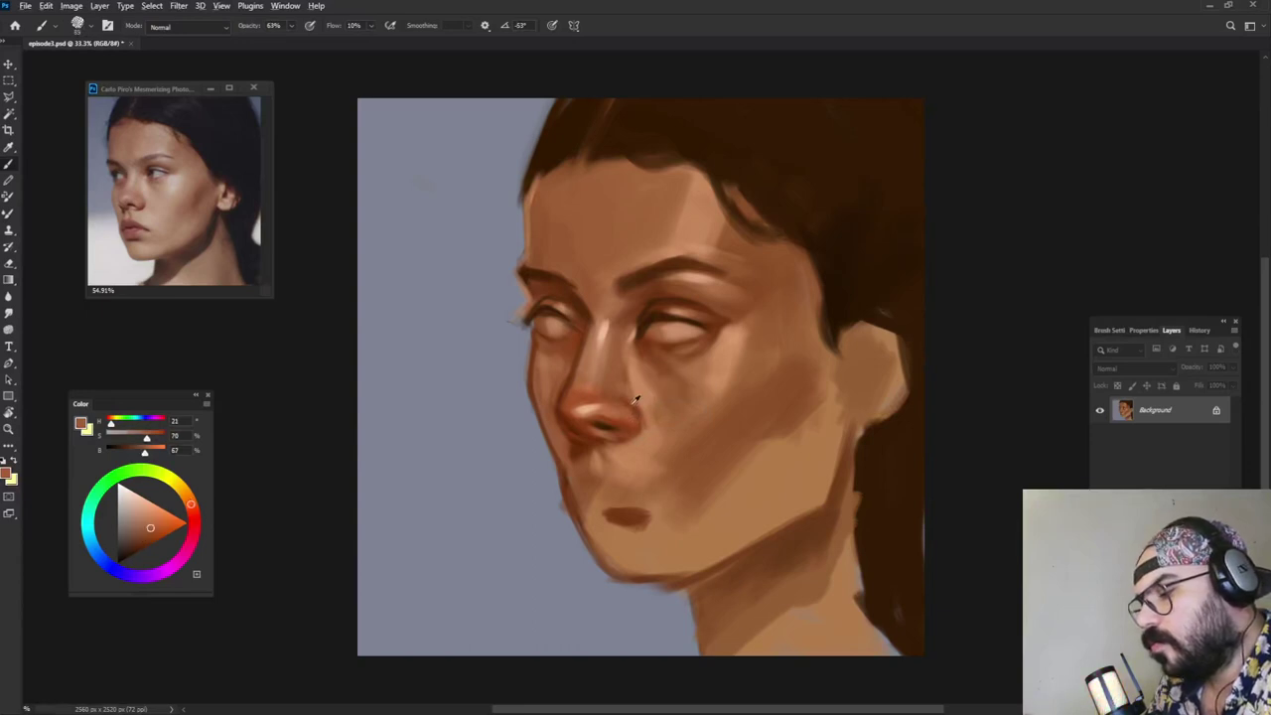
alt+click(638, 452)
alt+click(632, 403)
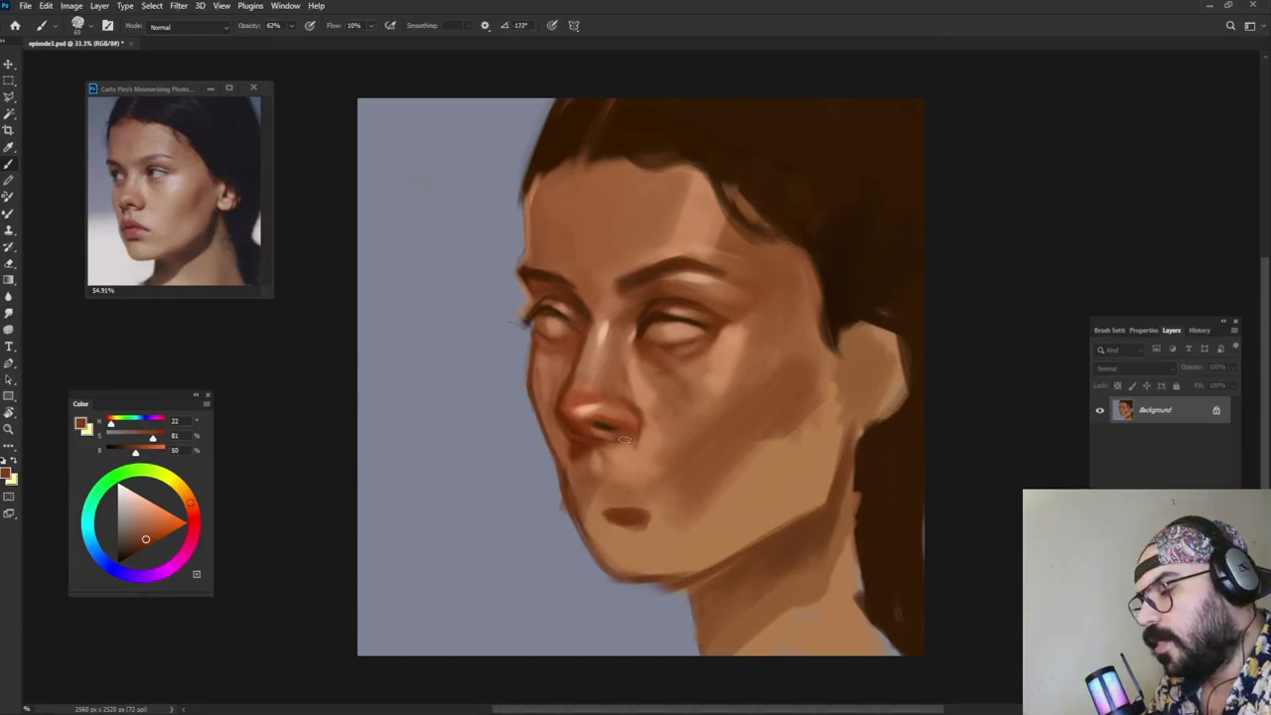
Step: Soften the underside of the near nostril and brighten the highlight above the mouth with lighter sampled skin tones
alt+click(618, 434)
alt+right_click(646, 433)
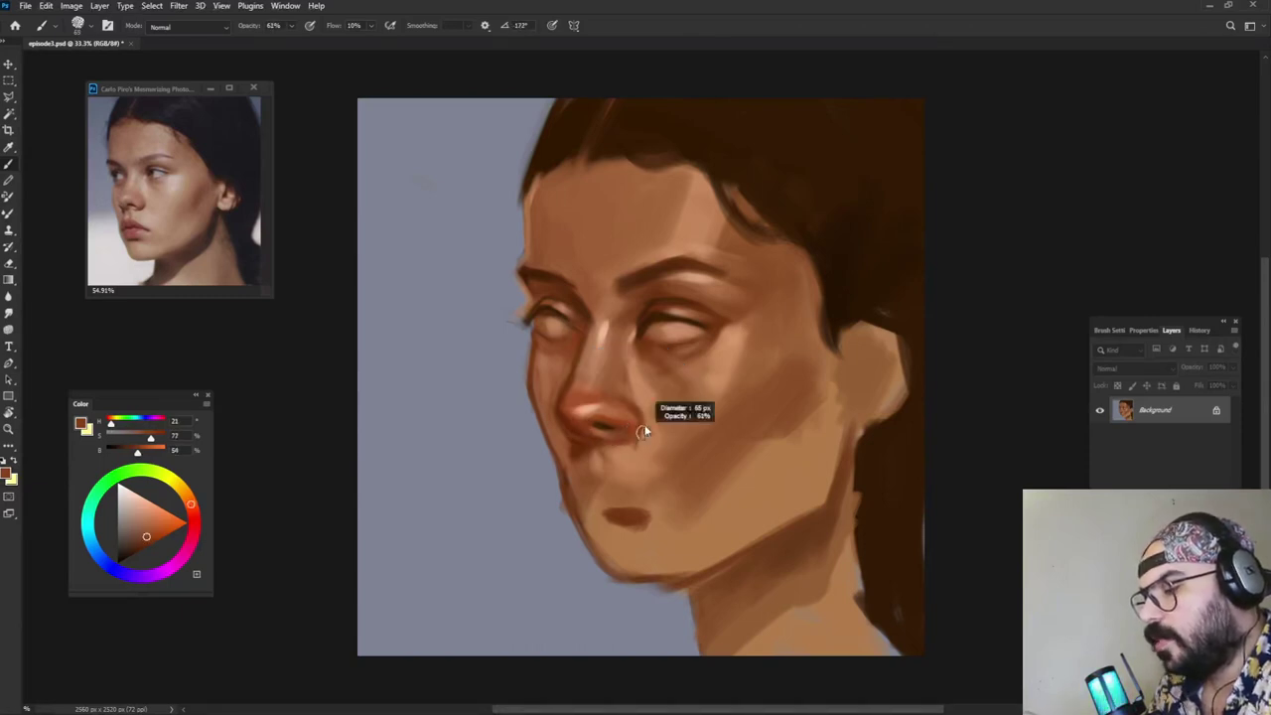
alt+click(631, 443)
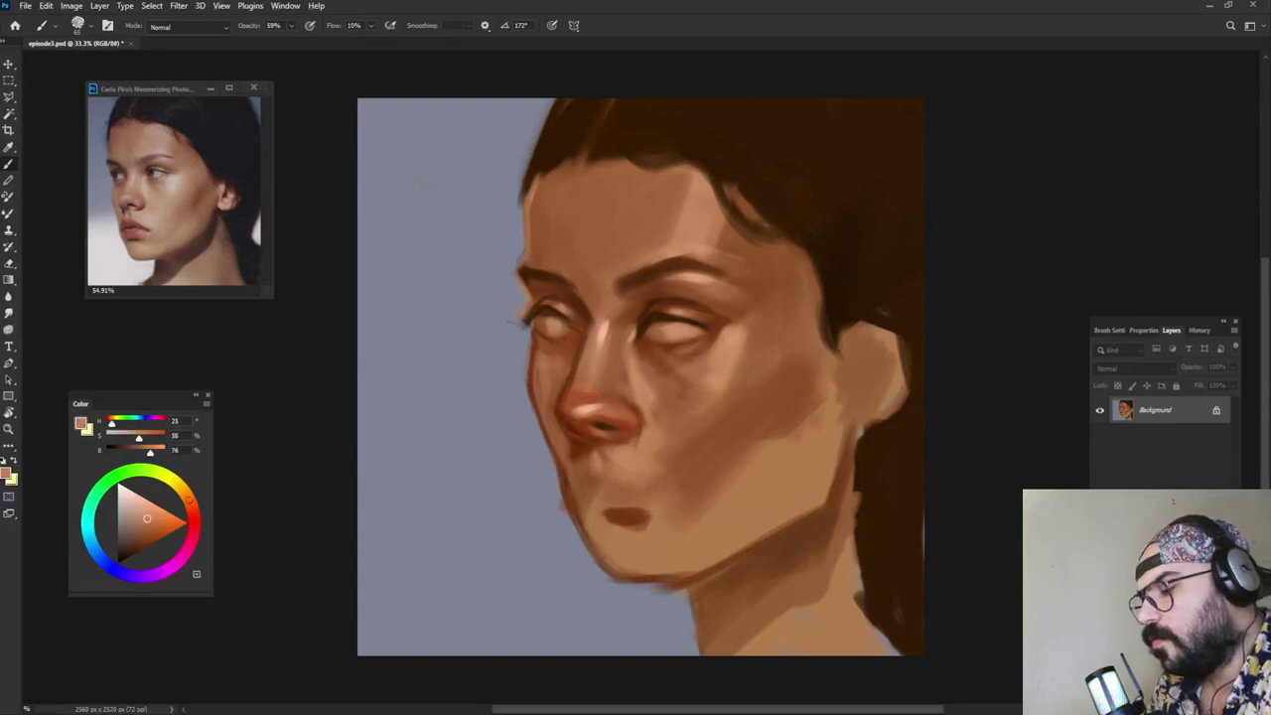
alt+click(631, 442)
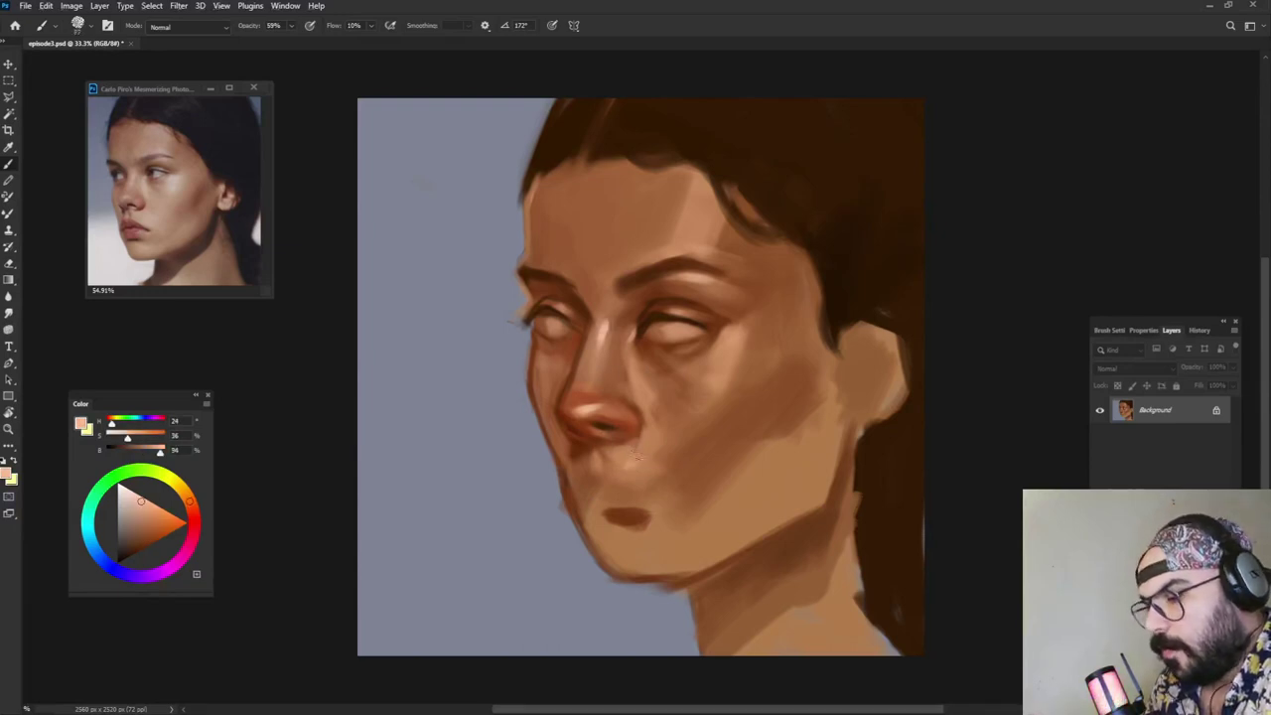
alt+click(639, 454)
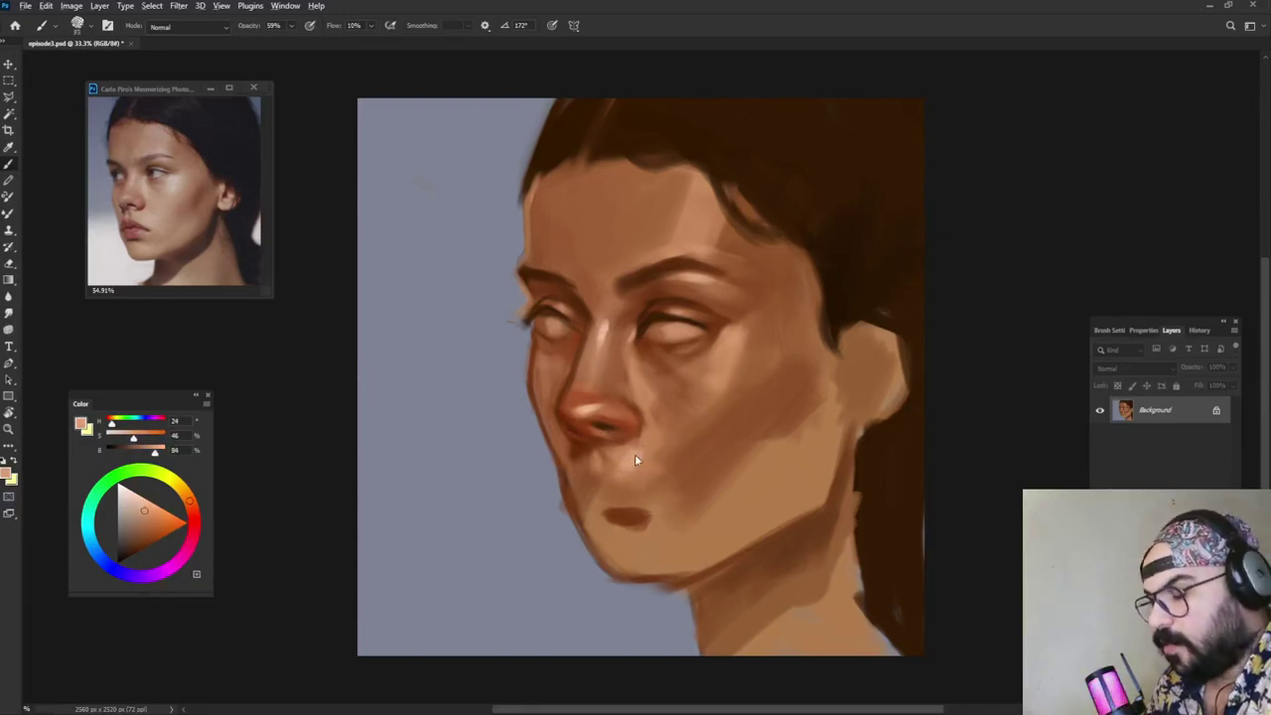
Step: Touch up the shading around the eyes and soften the lower lid of the far eye with tones sampled from the face
alt+click(712, 322)
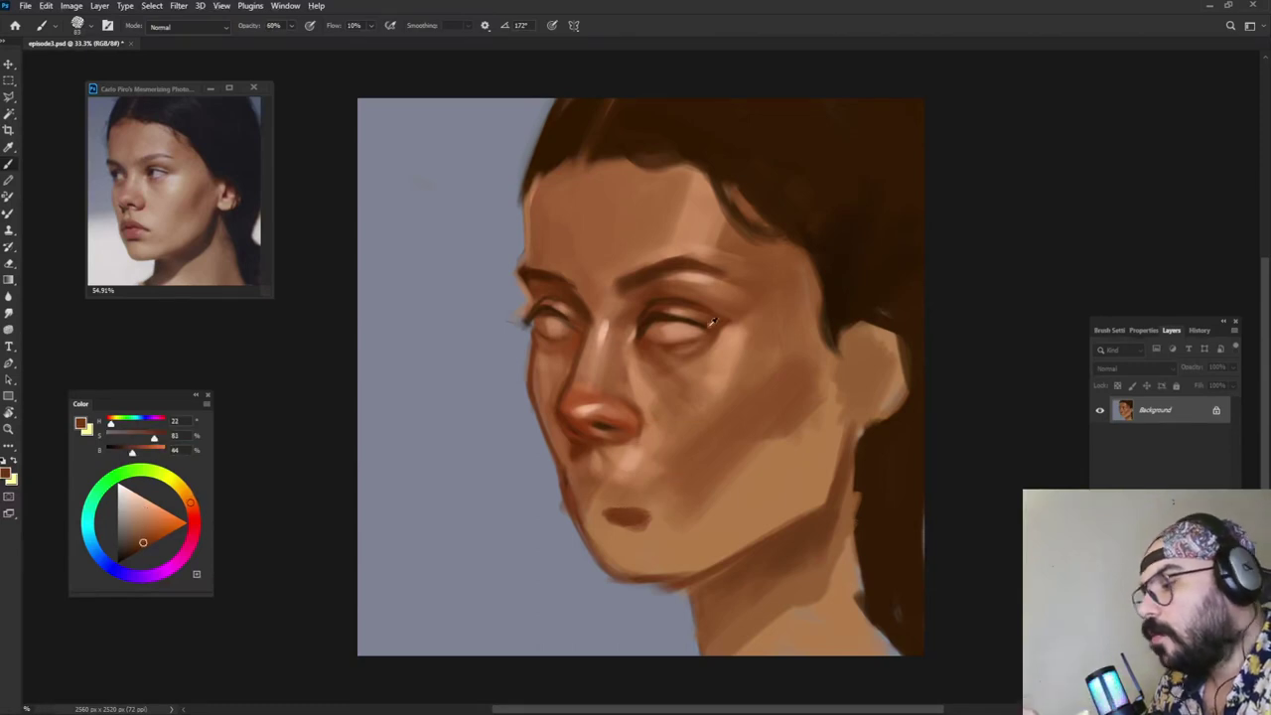
drag(674, 407, 688, 391)
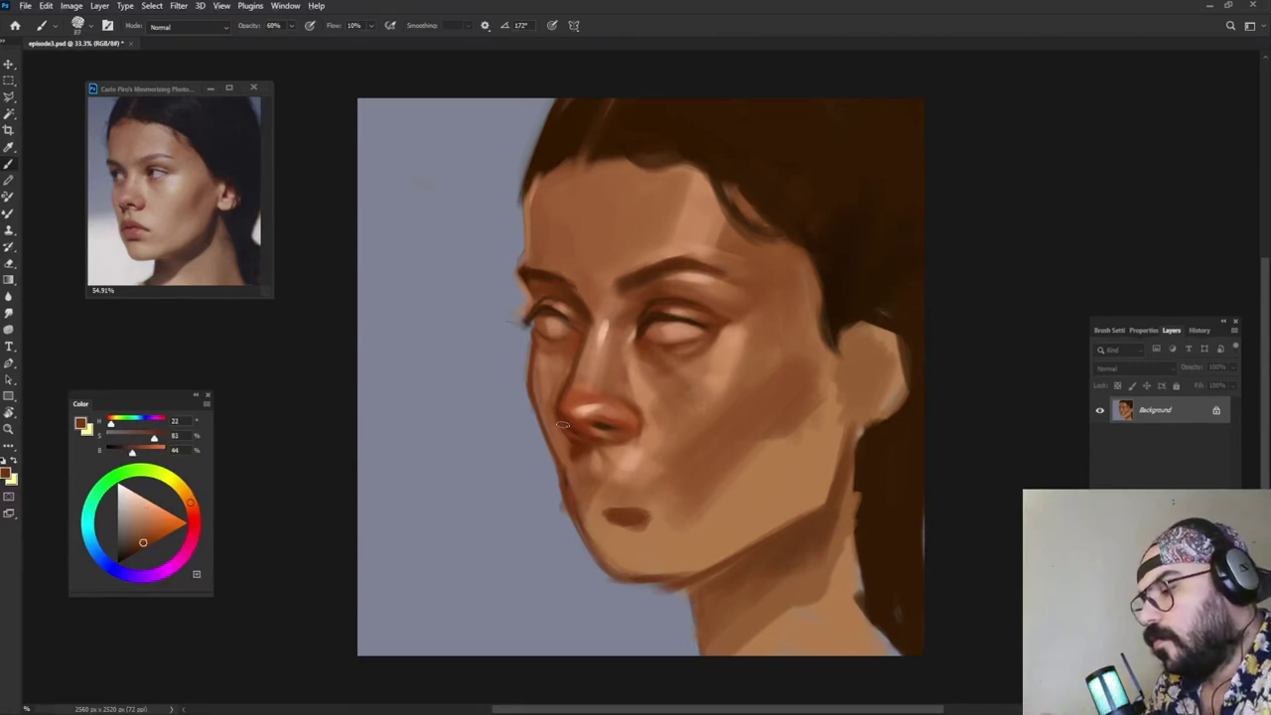
alt+click(638, 255)
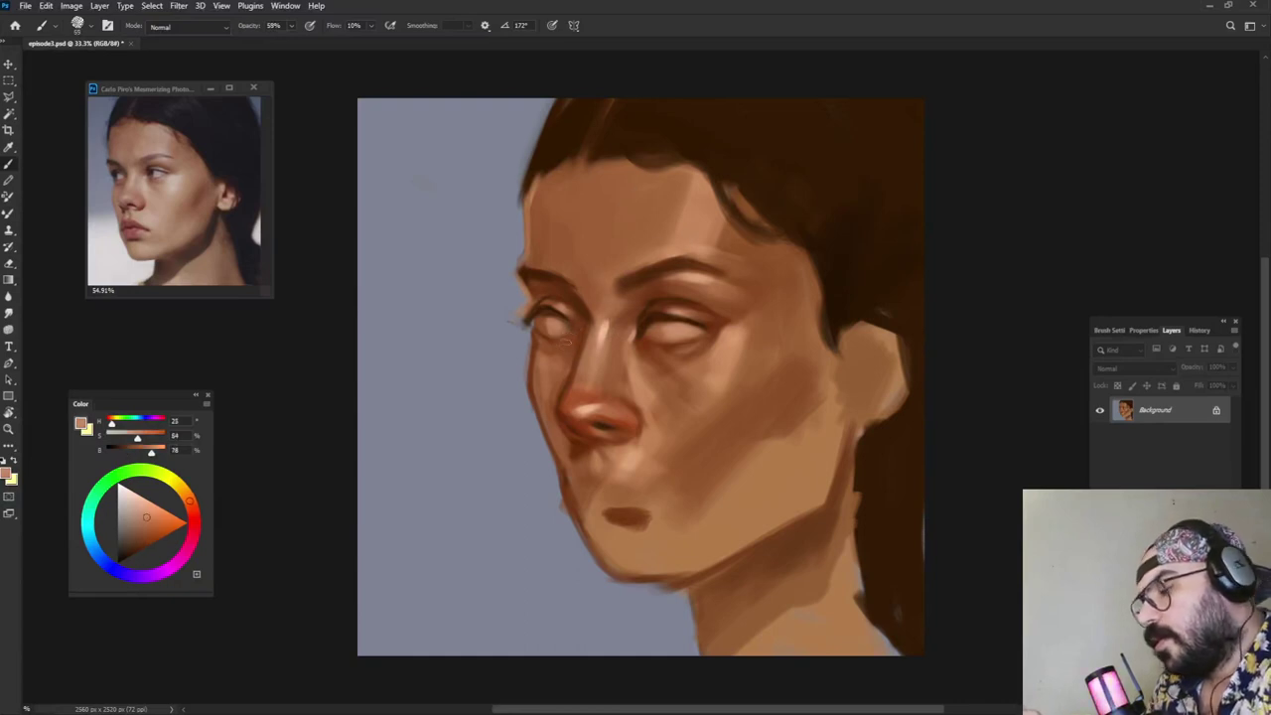
drag(569, 341, 552, 342)
alt+click(561, 338)
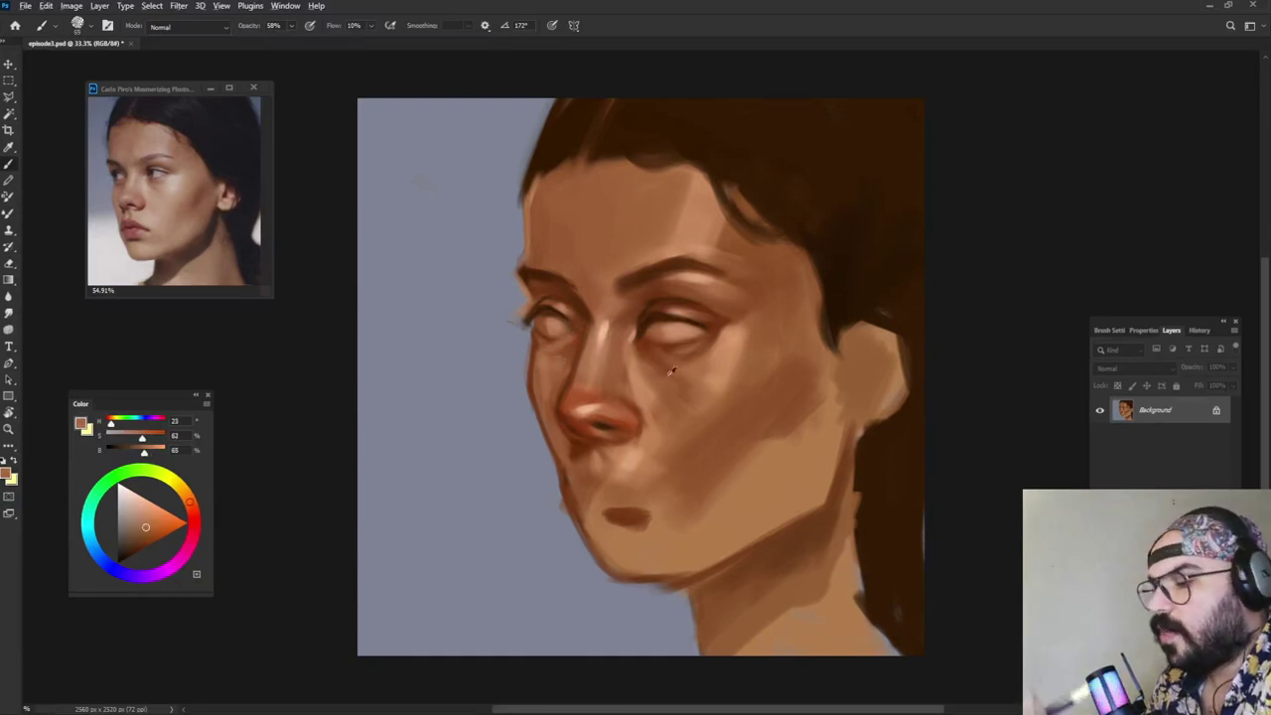
Step: Refine the light skin area below the near eye's outer corner with tones sampled from the cheek
alt+click(733, 345)
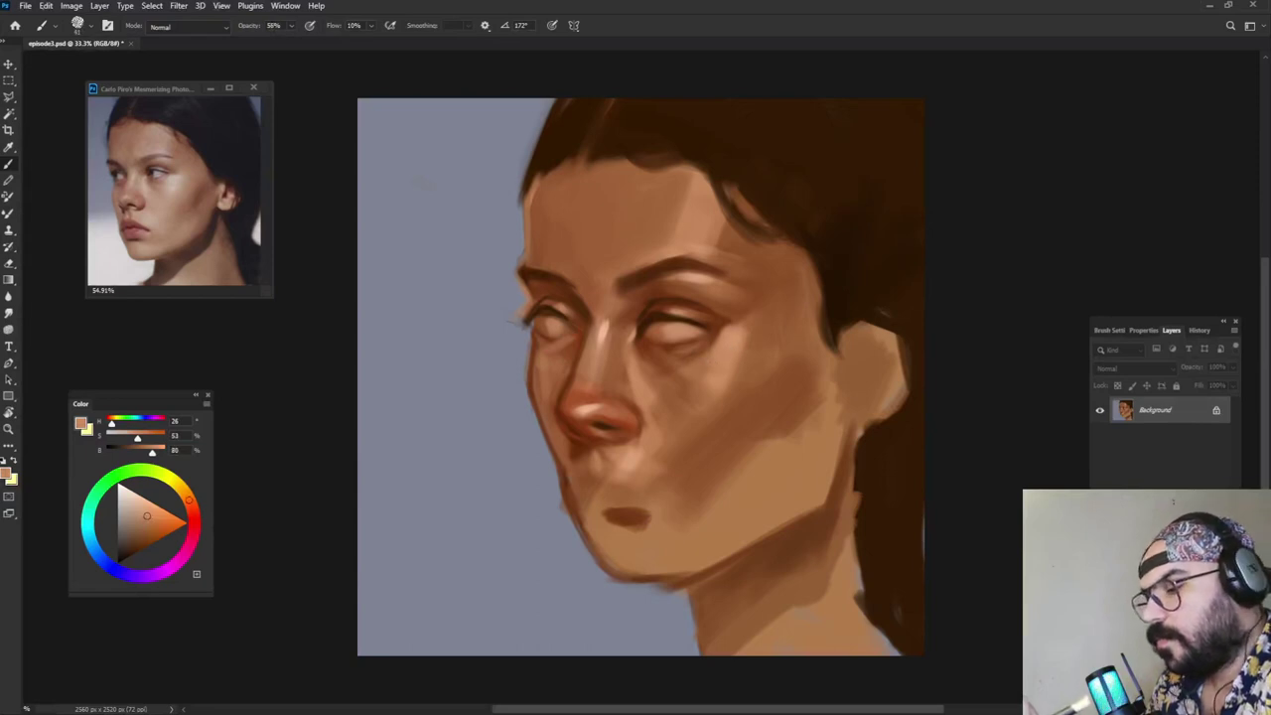
alt+click(709, 336)
alt+click(728, 358)
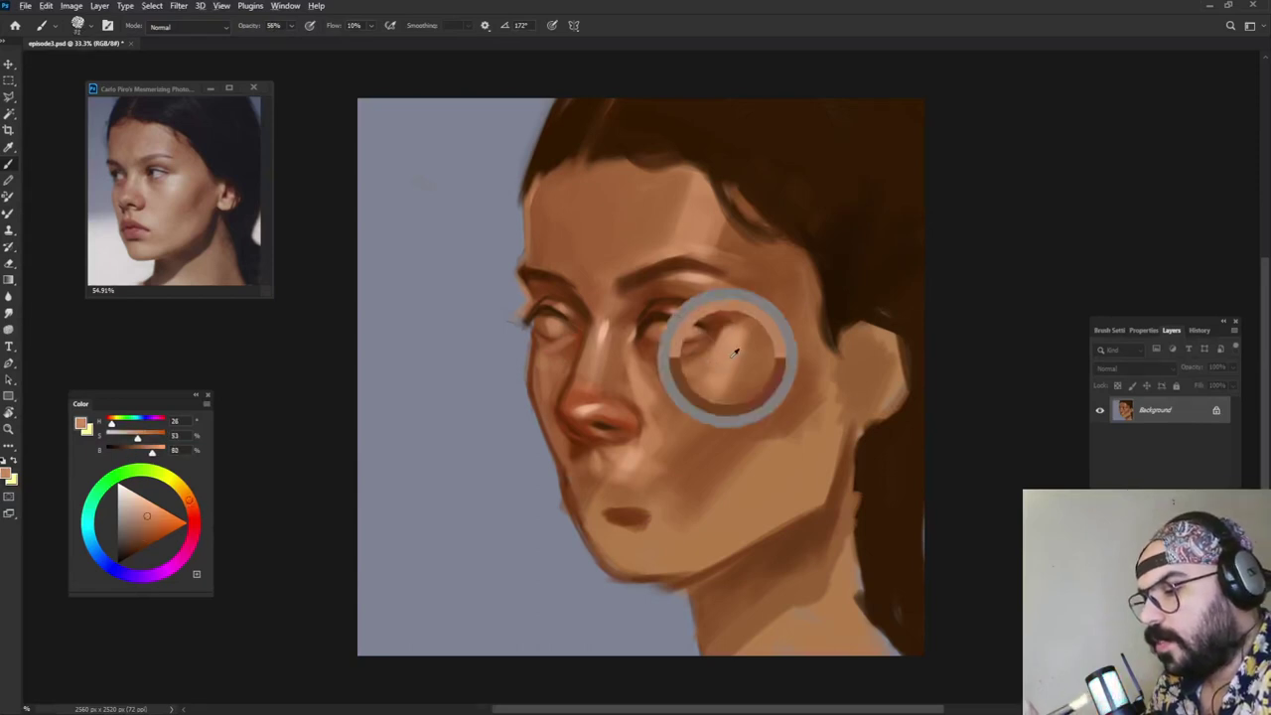
Step: Deepen the shading at the far eye's inner corner and along the far side of the nose with sampled reddish browns
alt+click(573, 336)
alt+click(583, 311)
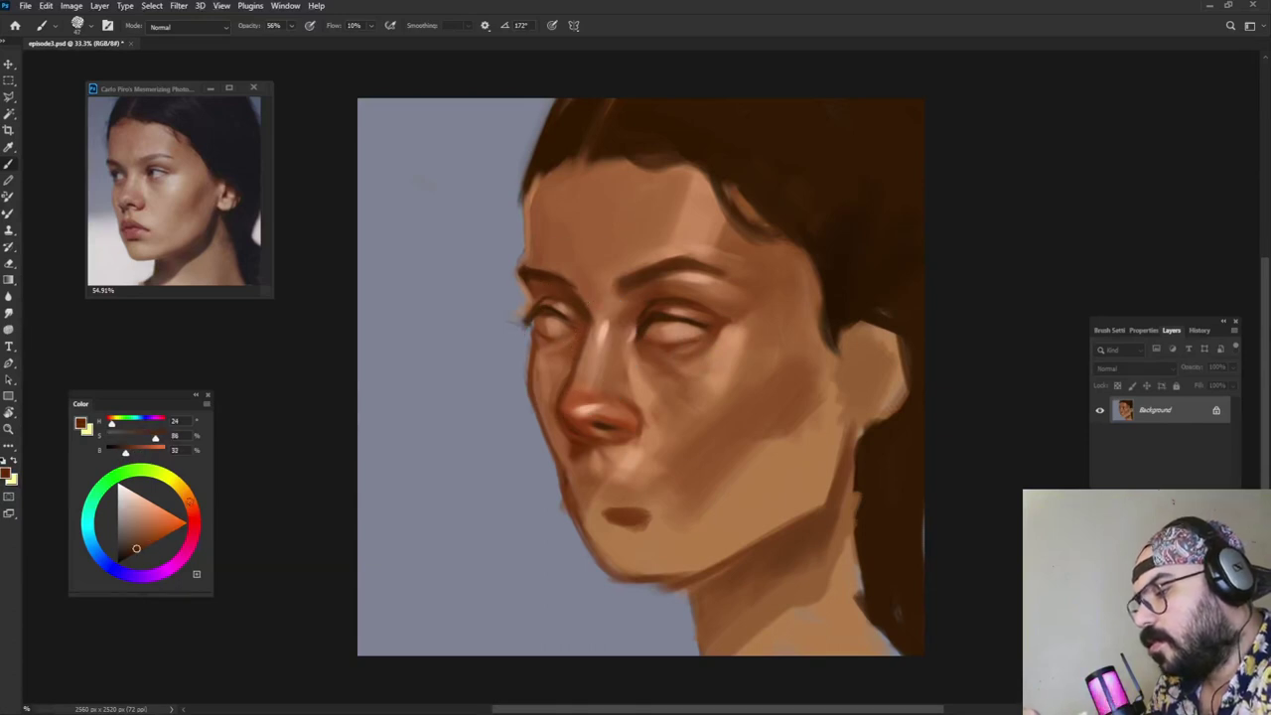
alt+click(576, 344)
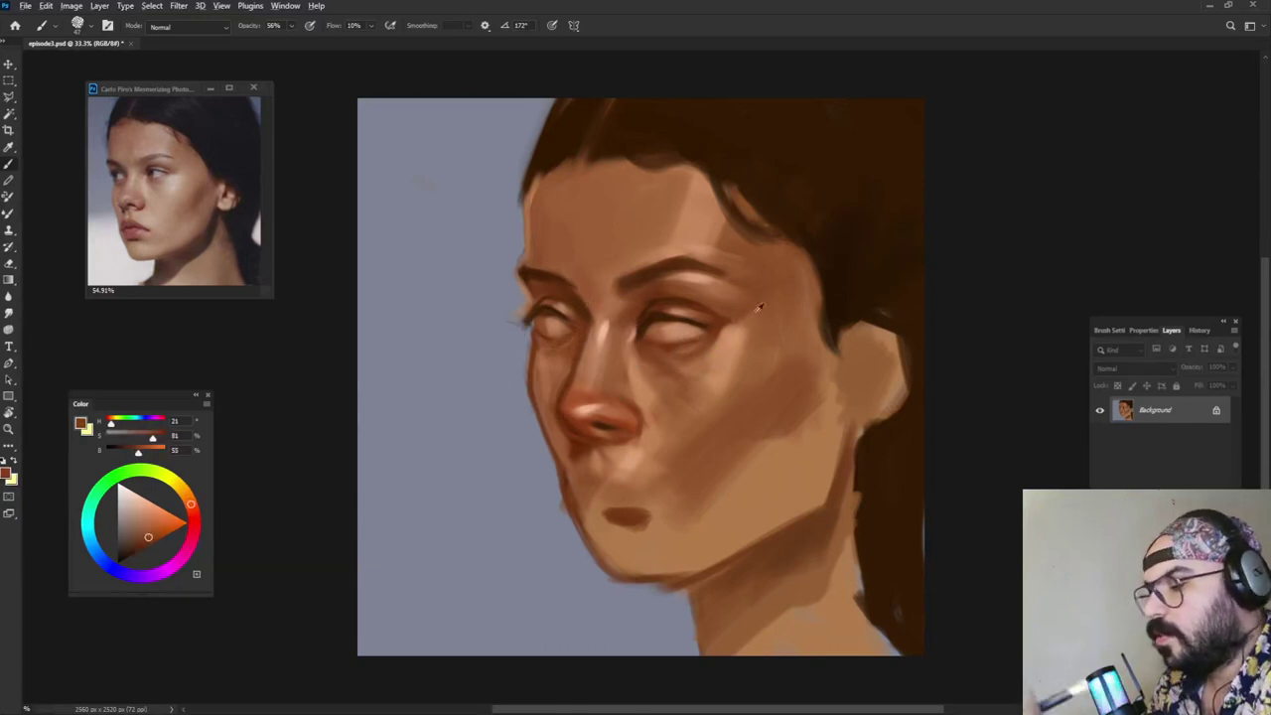
alt+click(664, 330)
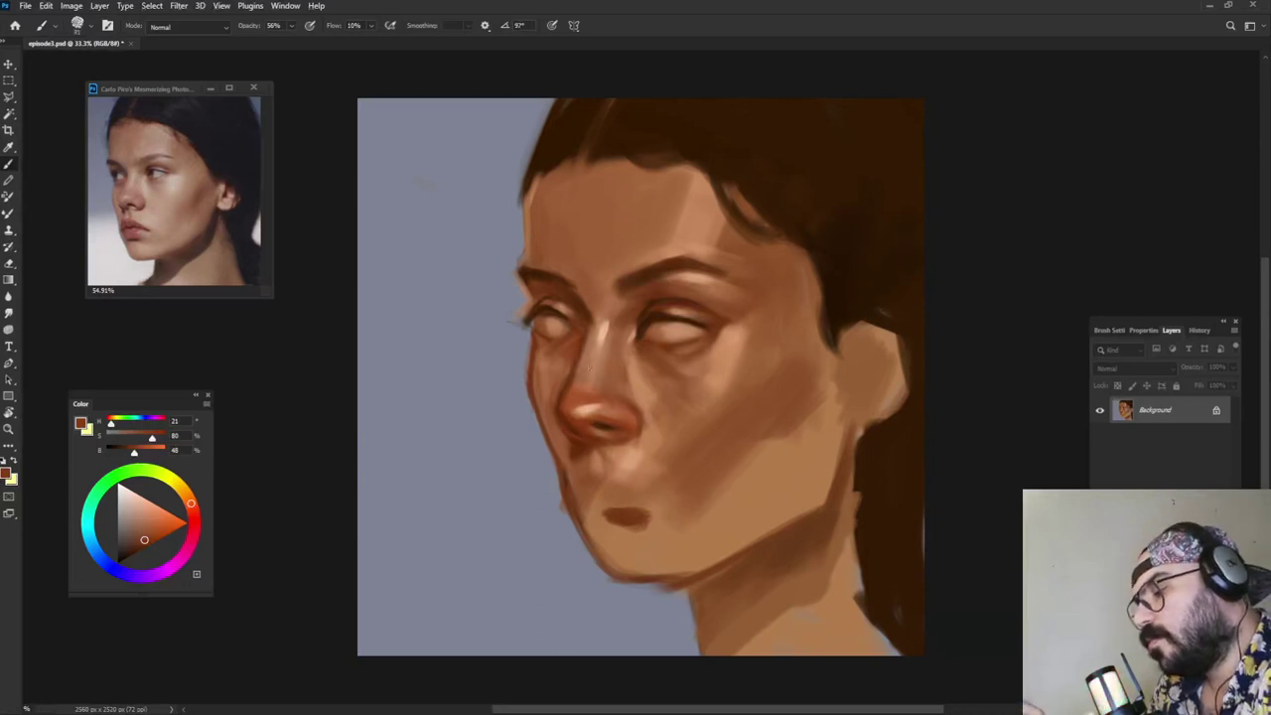
alt+click(584, 397)
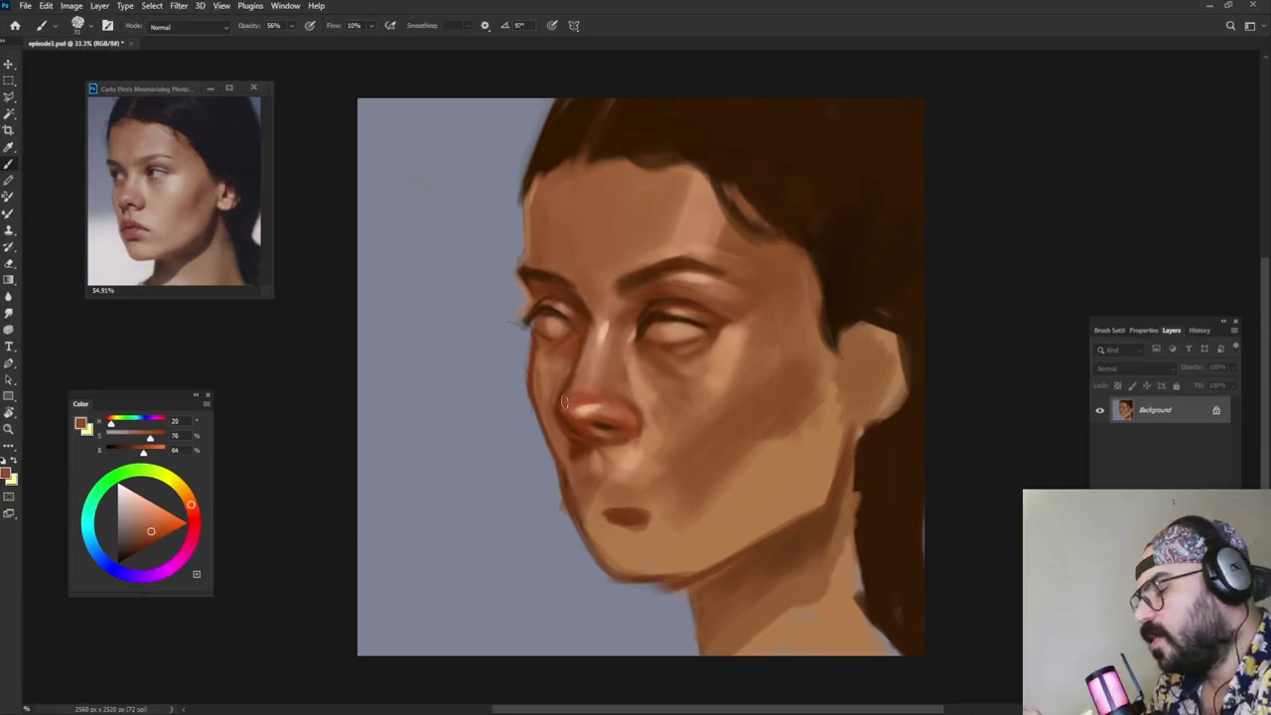
Step: Model the lower forehead between the eyebrows with sampled skin tones at 55% brush opacity
alt+click(692, 239)
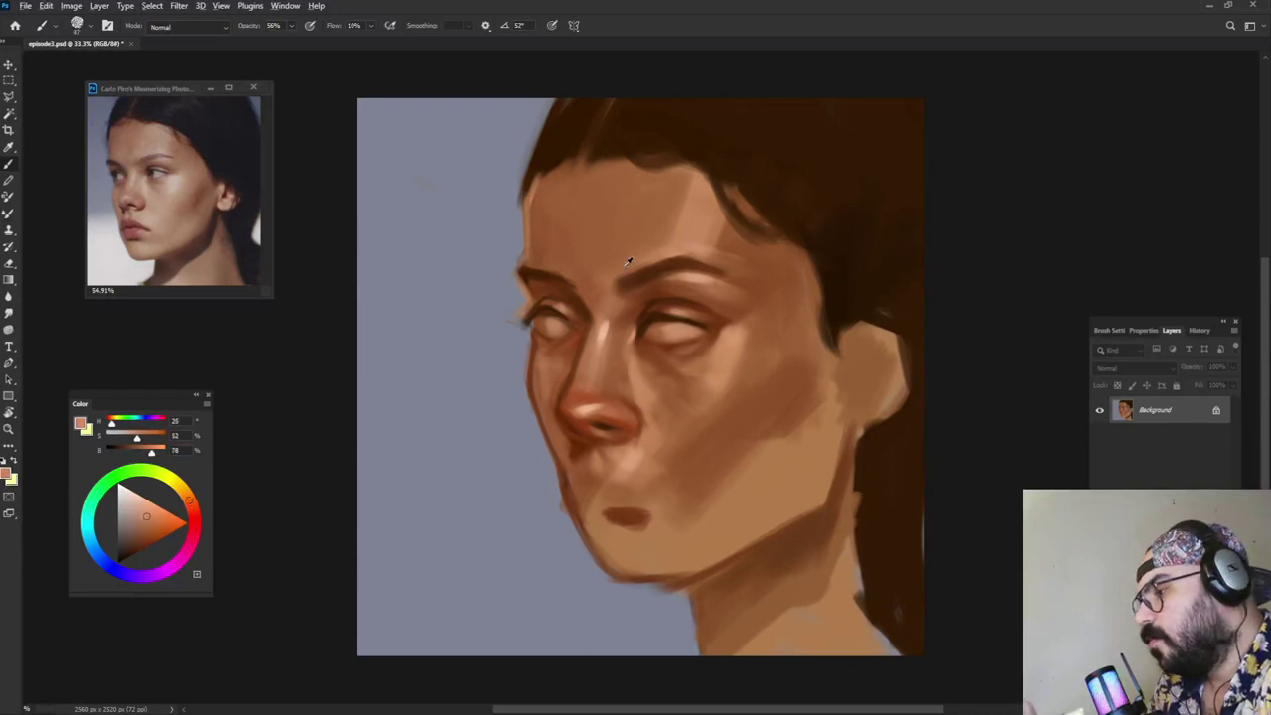
key(5)
key(5)
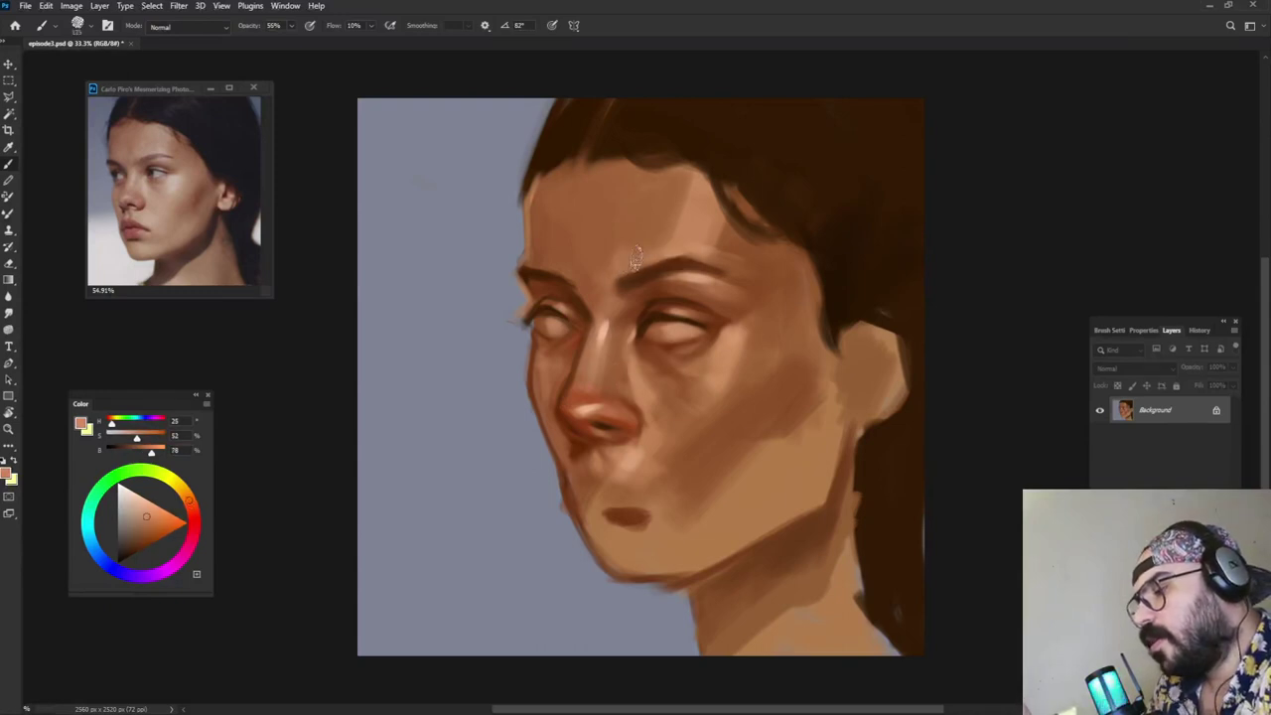
alt+click(575, 265)
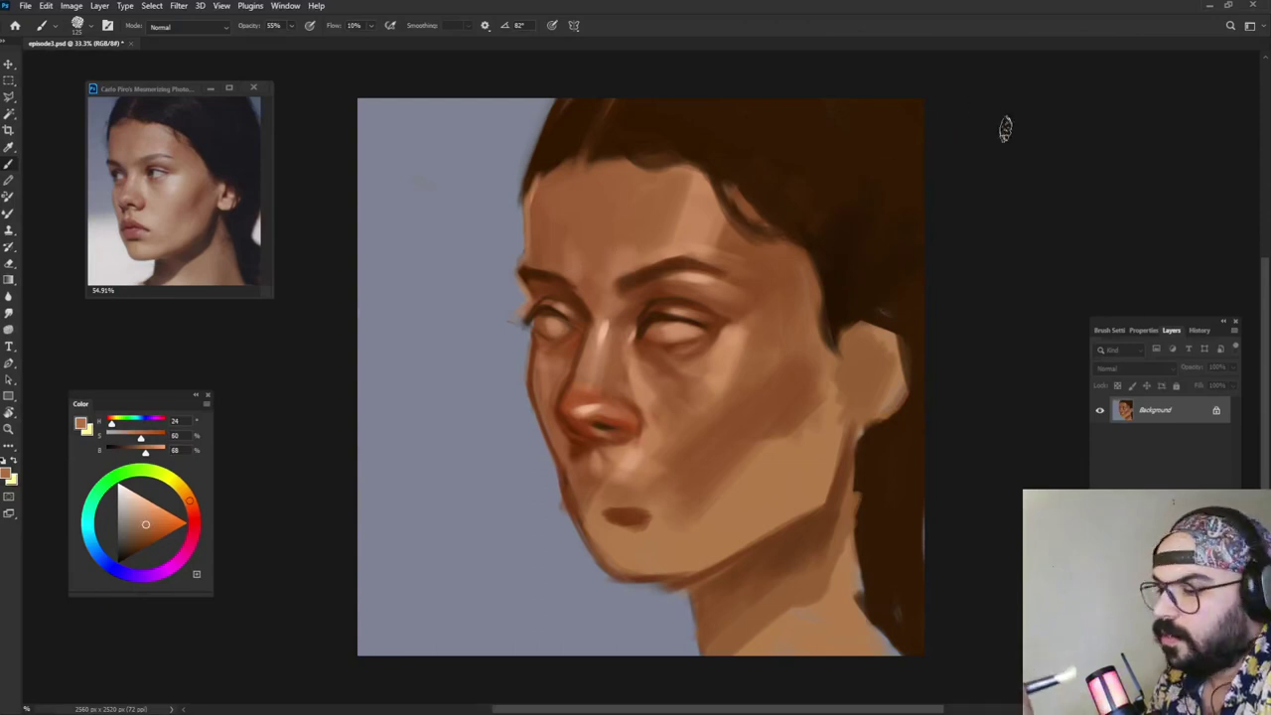
Step: Shade the face's far edge beside the mouth with a brown sampled above the lips at 54% brush opacity
key(5)
key(4)
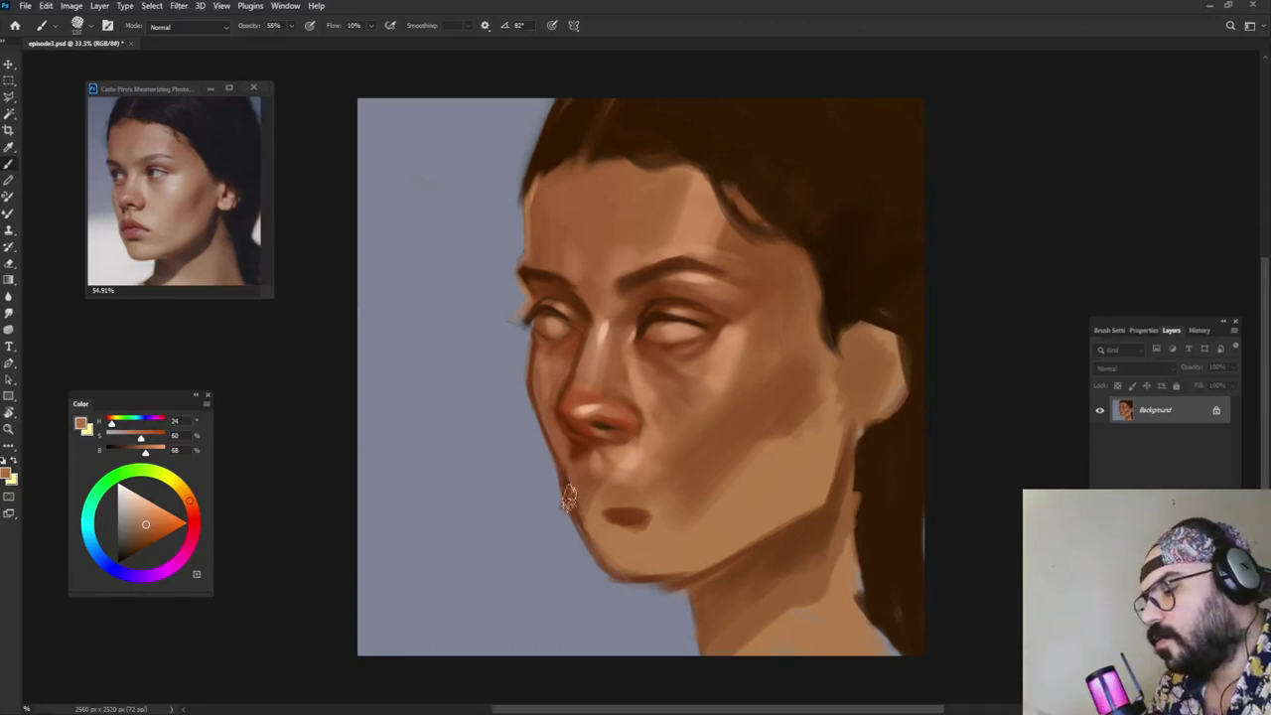
alt+click(584, 475)
mouse_move(583, 475)
mouse_down()
mouse_move(567, 460)
mouse_move(570, 481)
mouse_up()
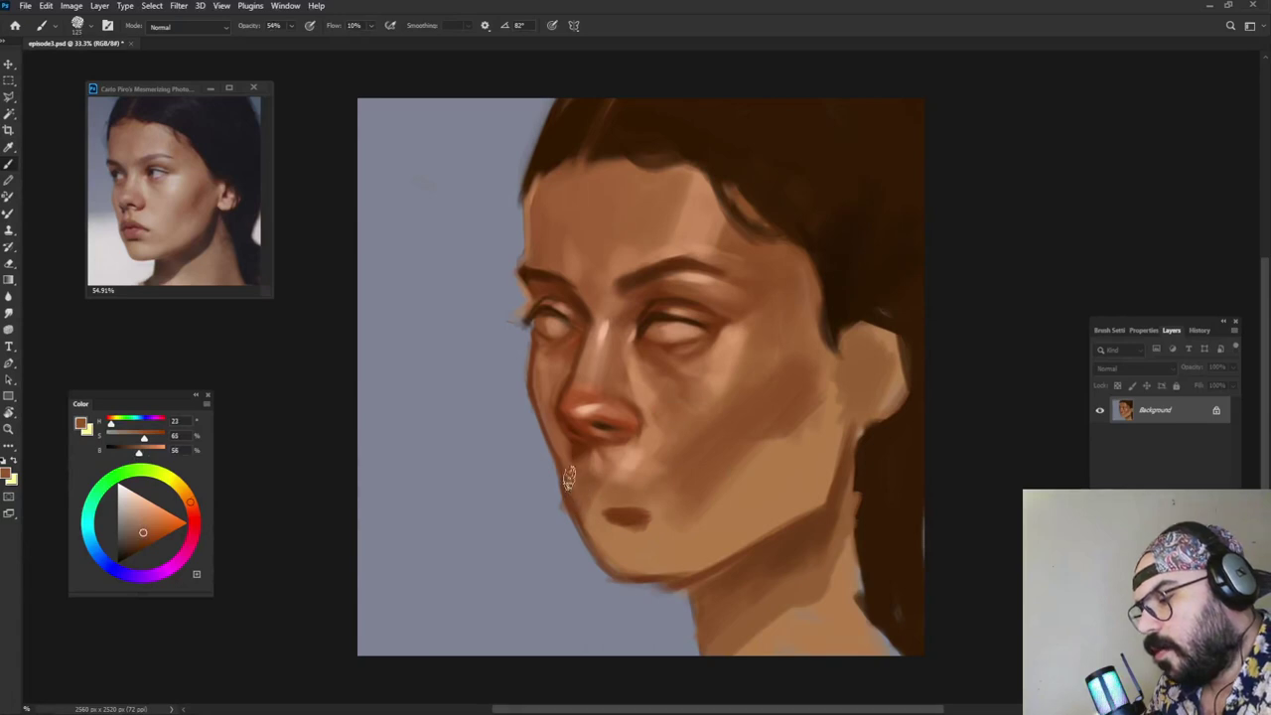
Step: Paint the upper lip with a small brush in saturated red-browns at hue 20°, saturation 100%, using brightness 57% and 40%
alt+right_click(661, 484)
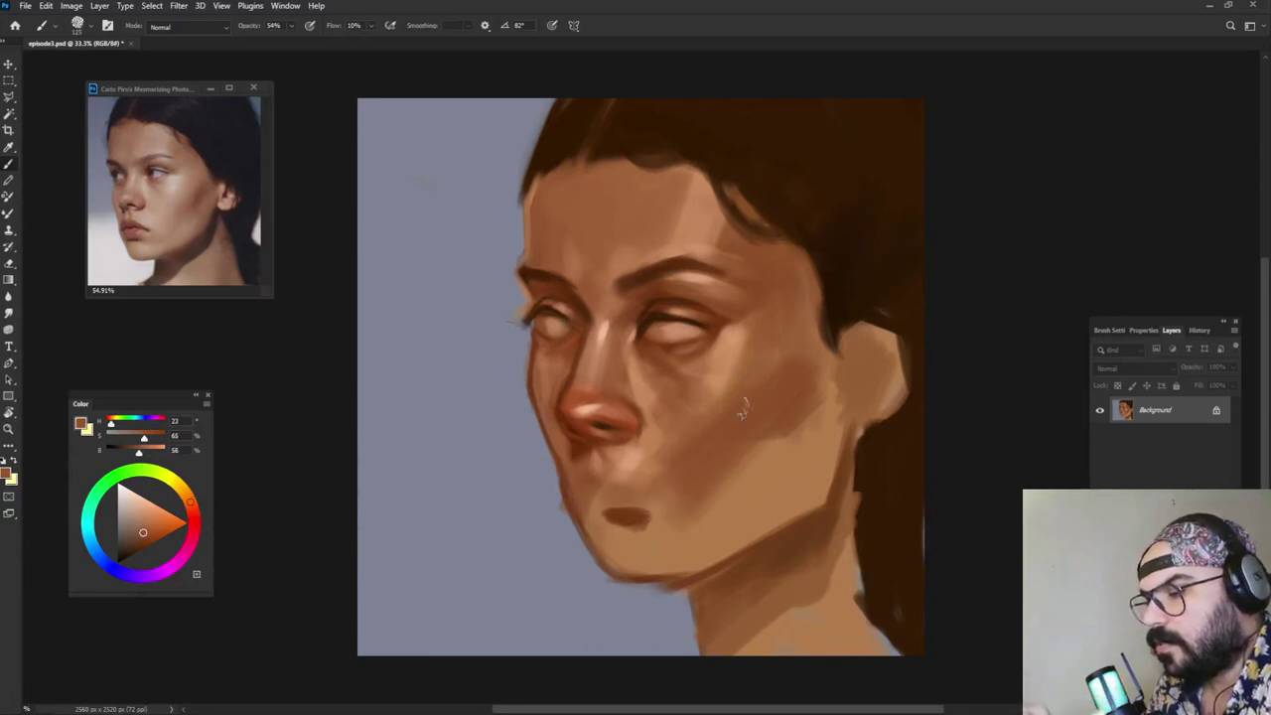
click(157, 539)
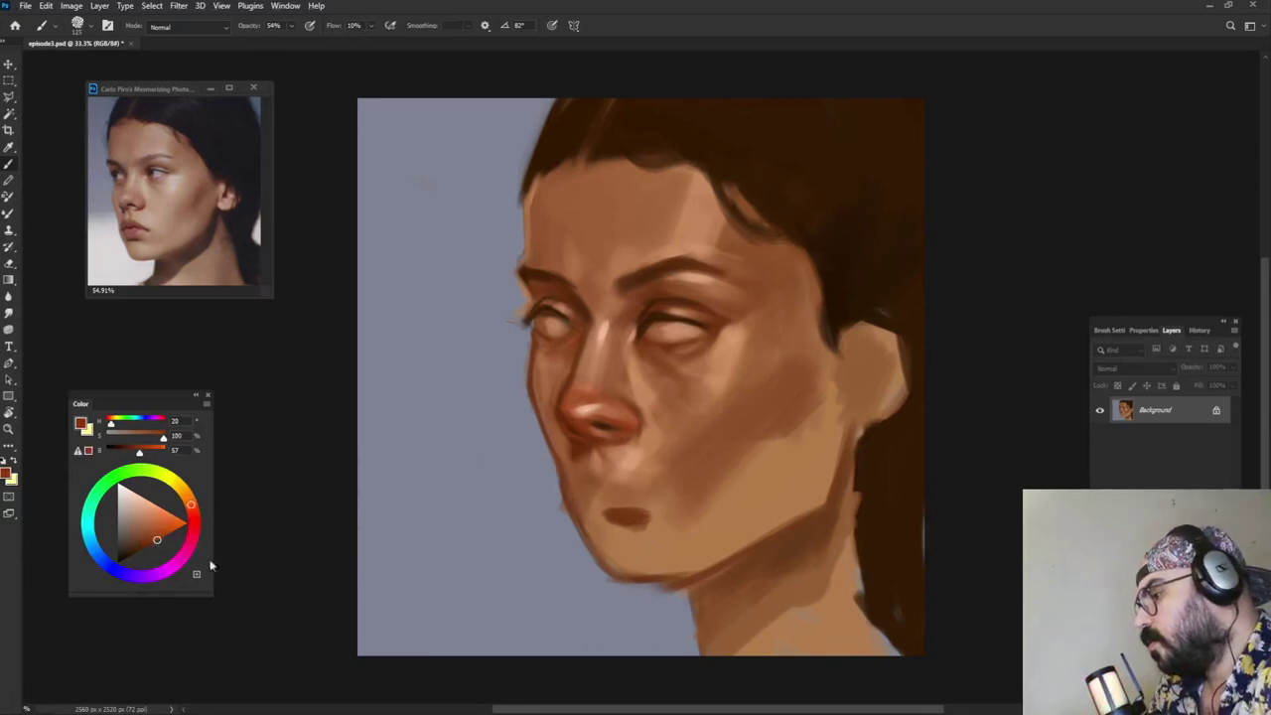
alt+right_click(595, 491)
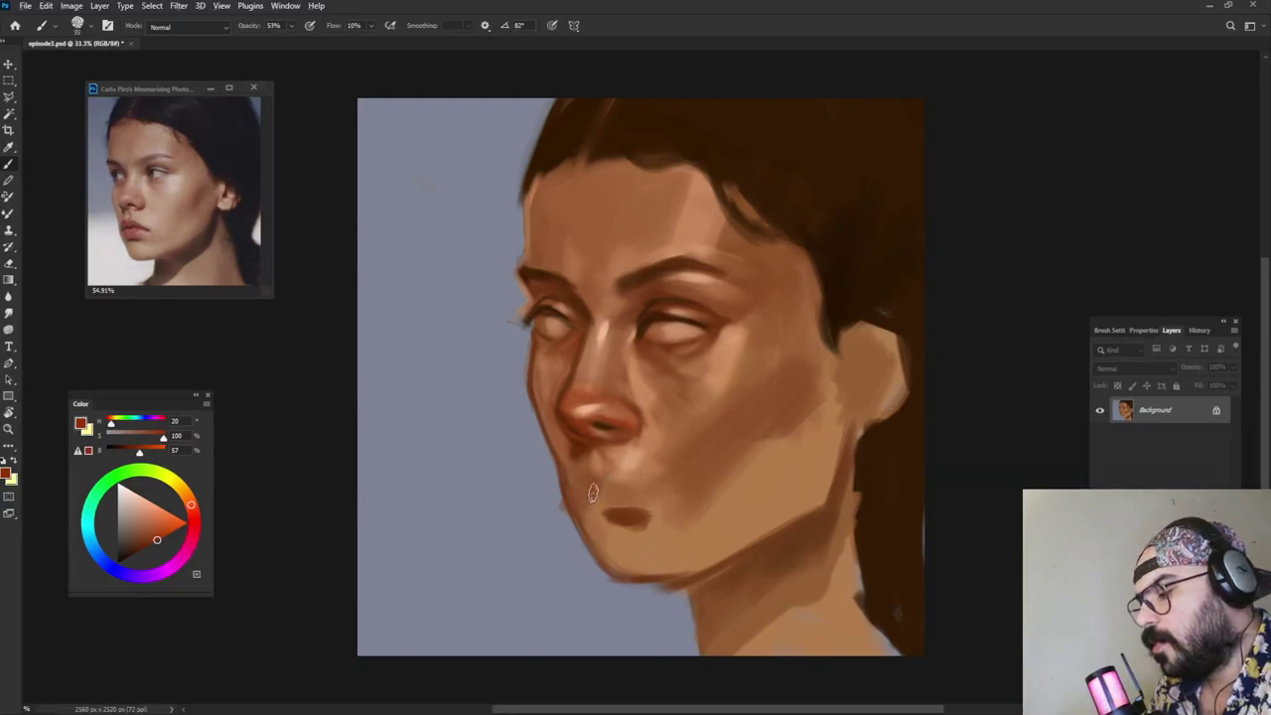
alt+right_click(593, 487)
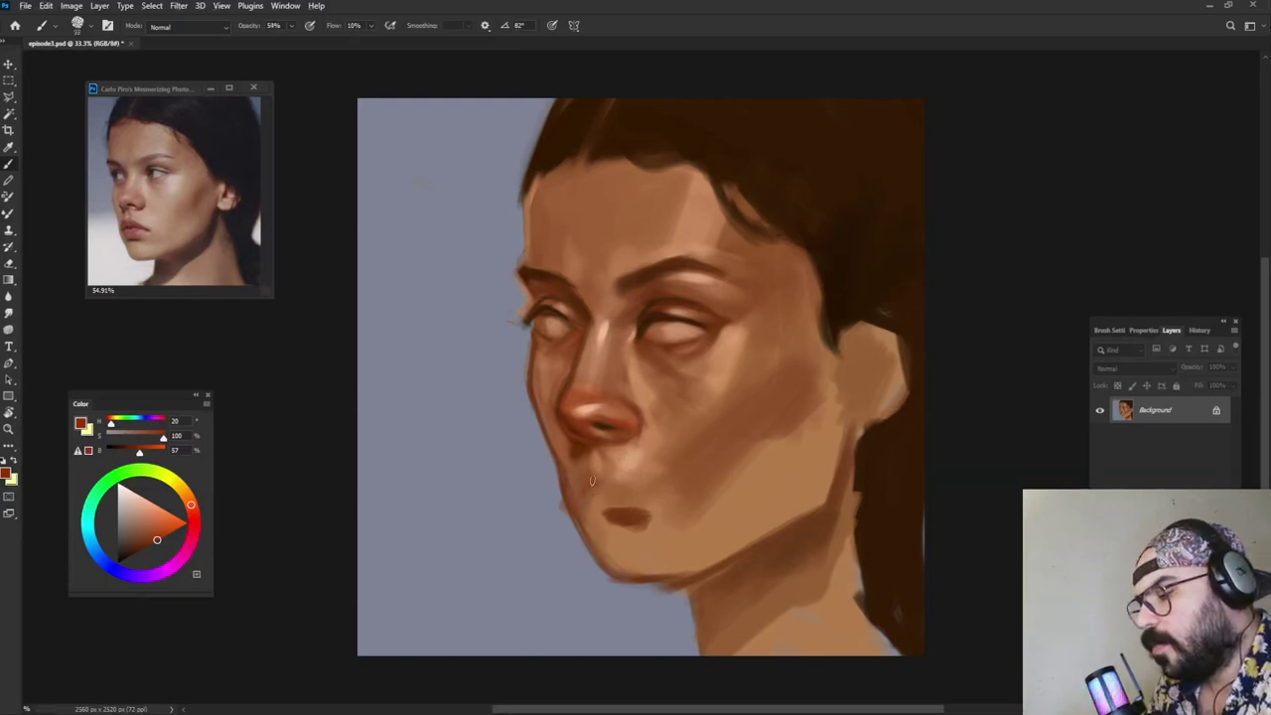
click(146, 546)
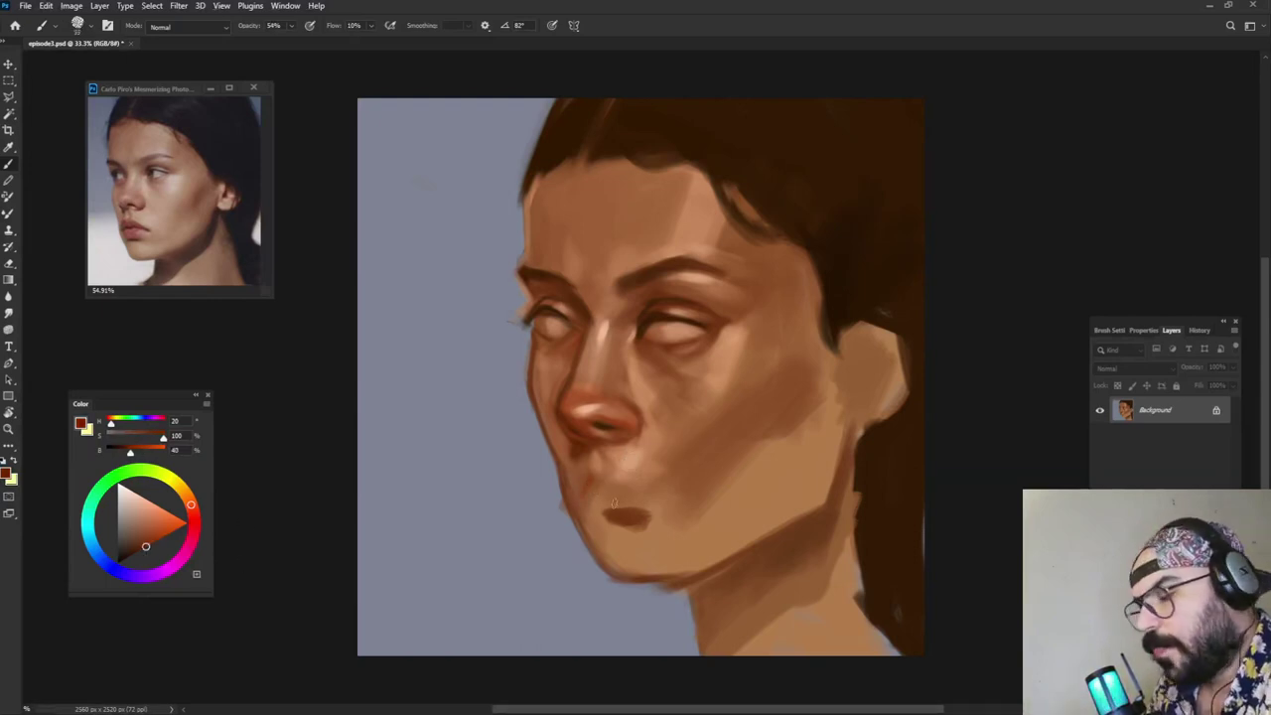
mouse_move(593, 476)
mouse_down()
mouse_move(636, 496)
mouse_move(635, 483)
mouse_move(586, 494)
mouse_move(614, 492)
mouse_move(601, 478)
mouse_move(595, 497)
mouse_move(628, 487)
mouse_move(594, 490)
mouse_move(609, 489)
mouse_move(599, 481)
mouse_move(624, 494)
mouse_move(678, 474)
mouse_up()
Step: Blend the skin above the lip and around the near mouth corner into the cheek with sampled skin tones
alt+click(641, 461)
alt+click(636, 459)
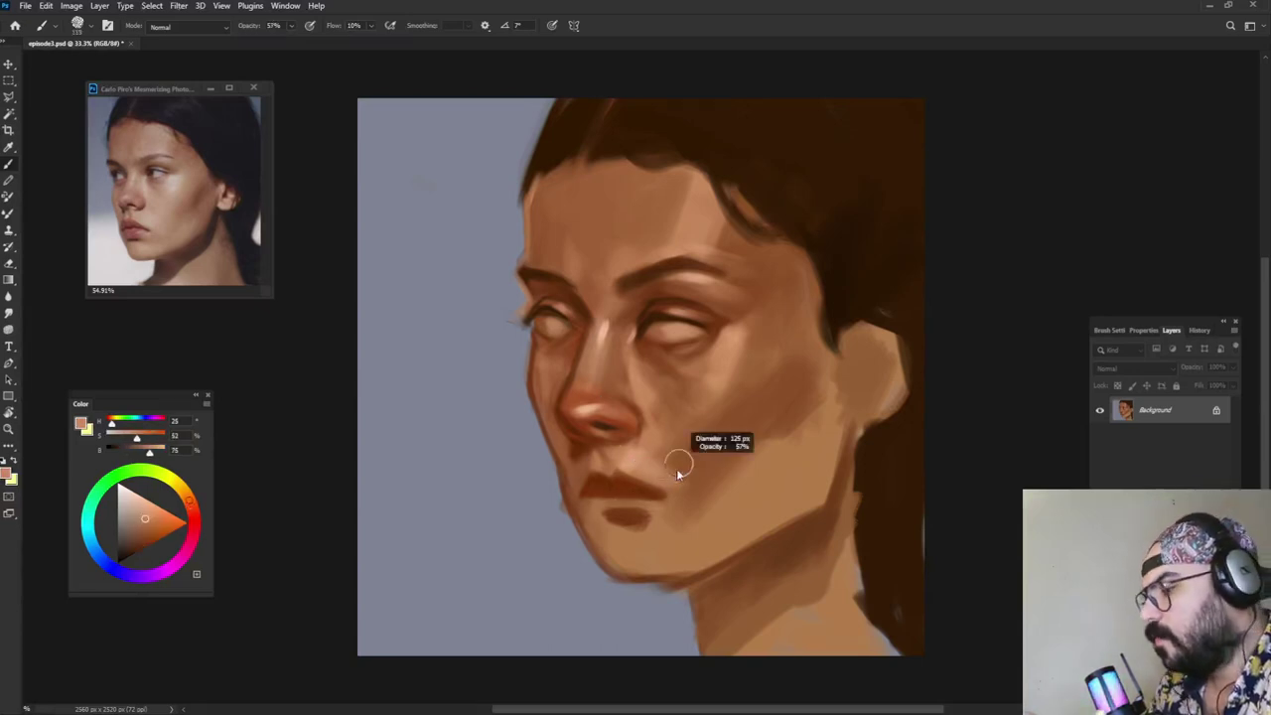
alt+click(672, 458)
alt+click(675, 456)
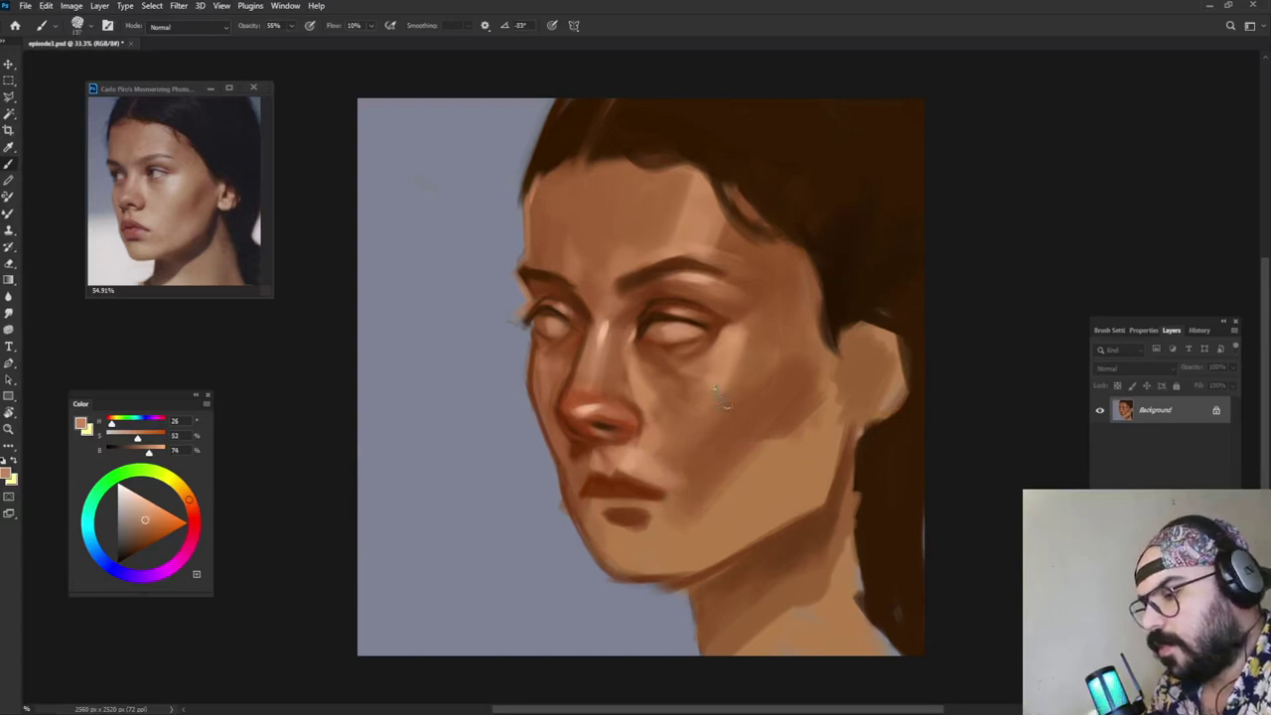
Step: Smooth the near cheek below the eye with sampled skin tones at 57% brush opacity
alt+click(687, 382)
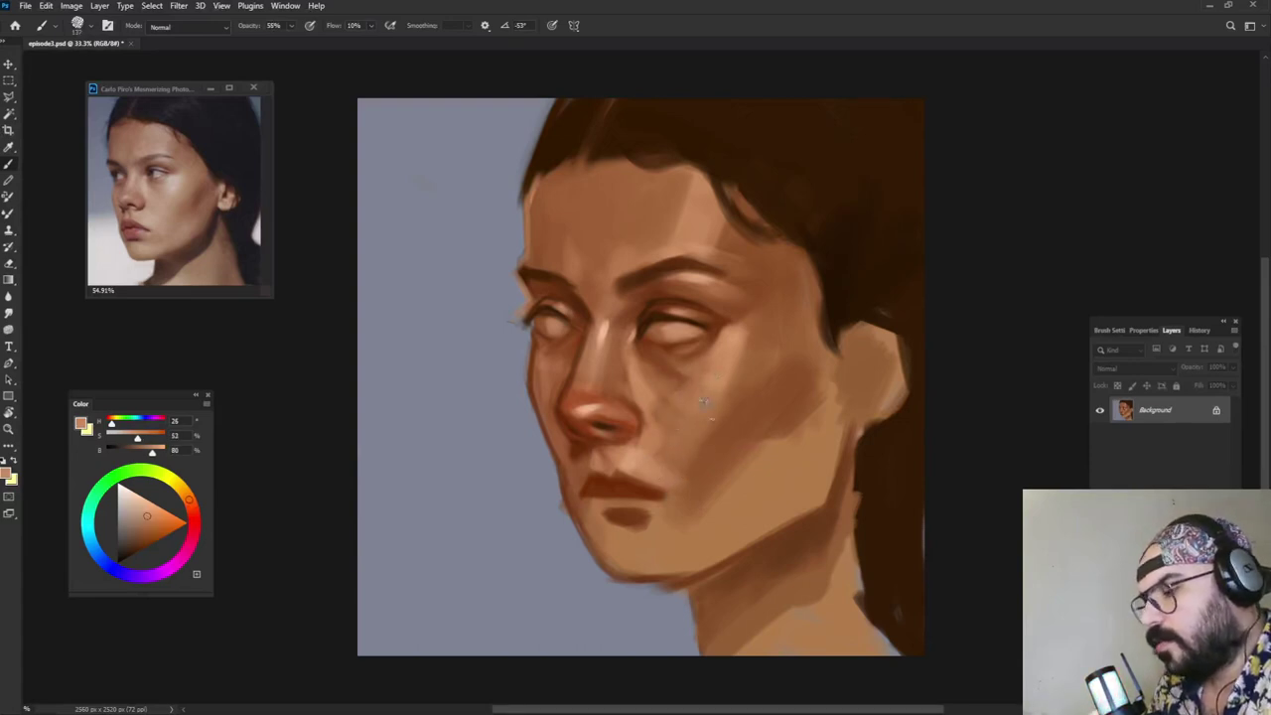
alt+click(759, 390)
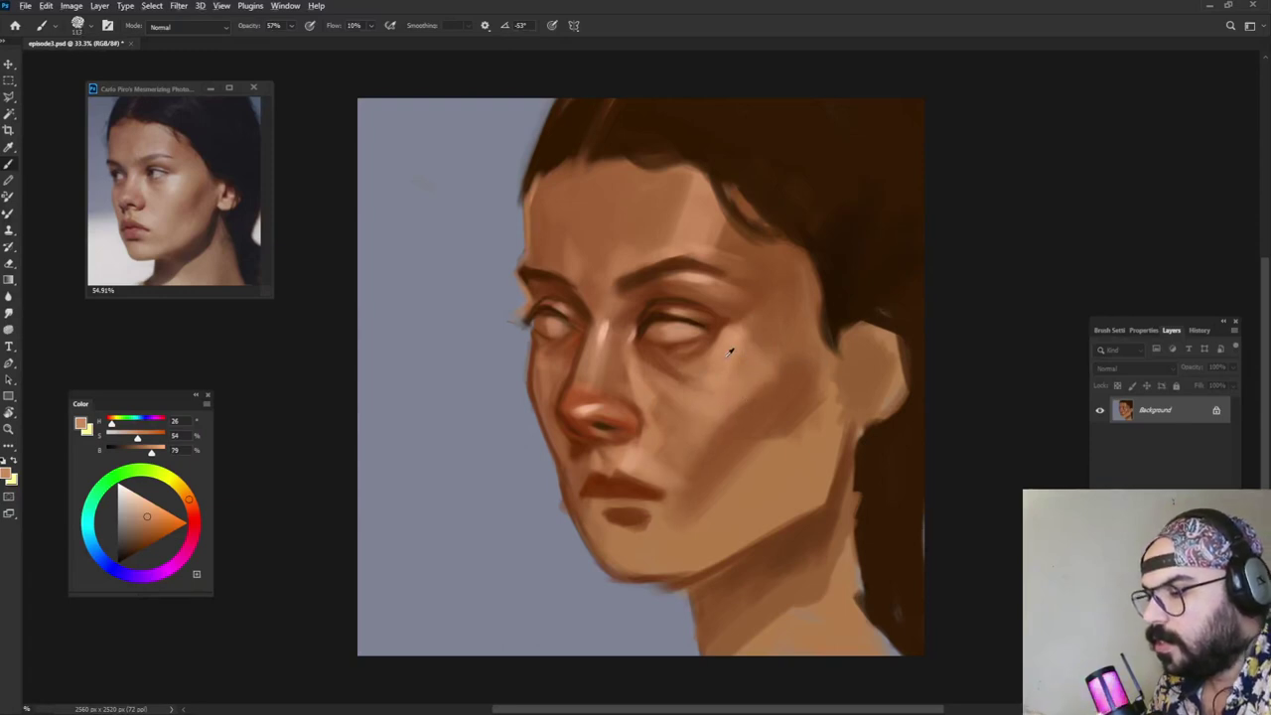
alt+click(688, 266)
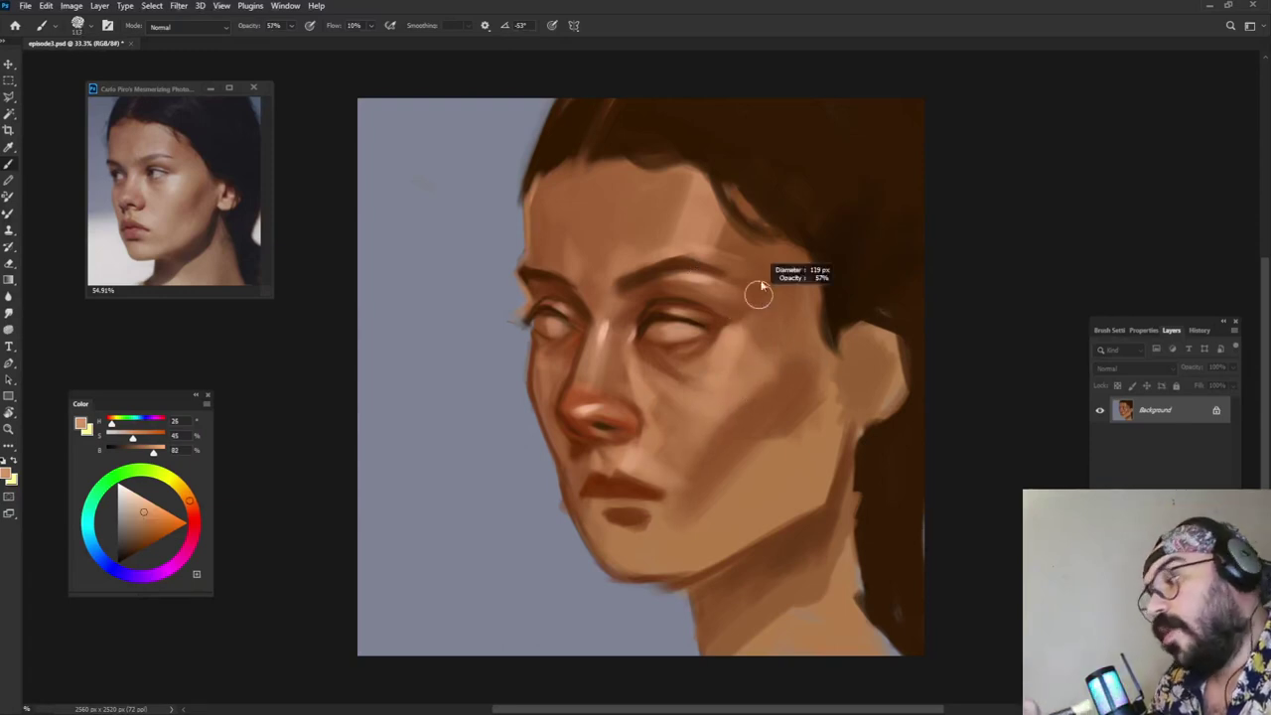
Step: Blend the skin between the near eyebrow's tail and the eye's outer corner with sampled skin tones at 50% brush opacity
alt+right_click(727, 294)
alt+click(730, 320)
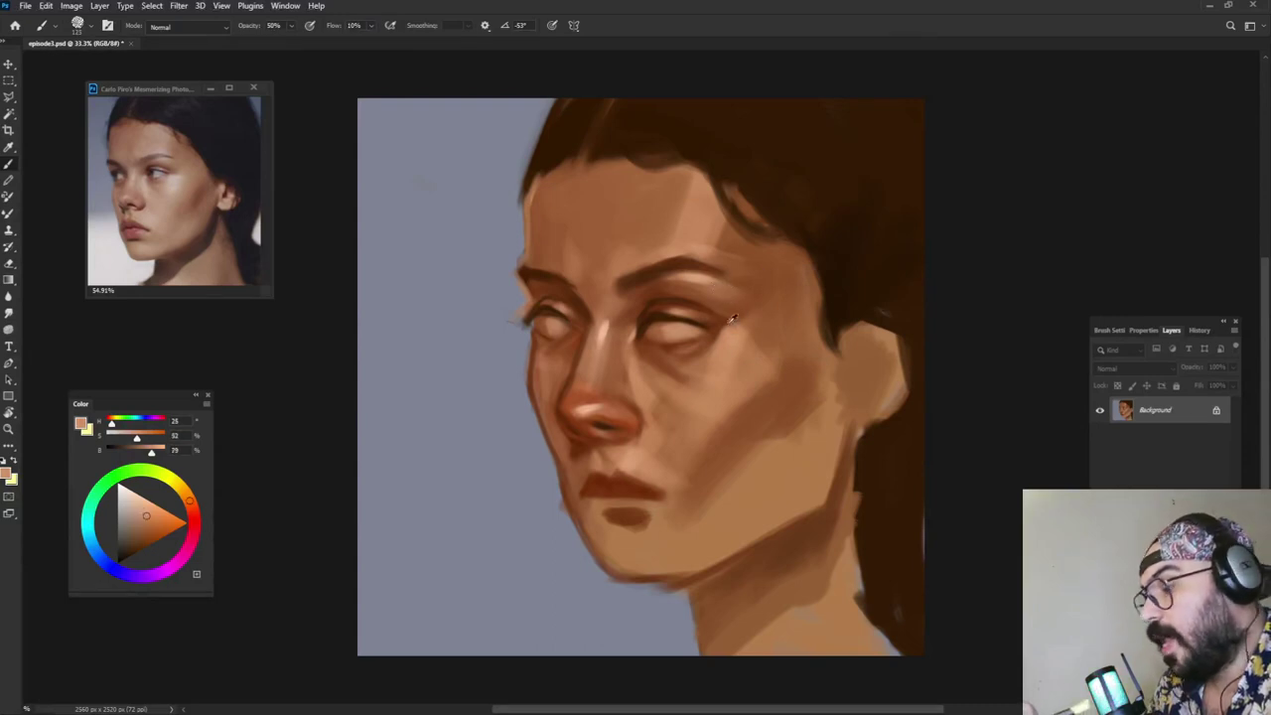
alt+right_click(728, 284)
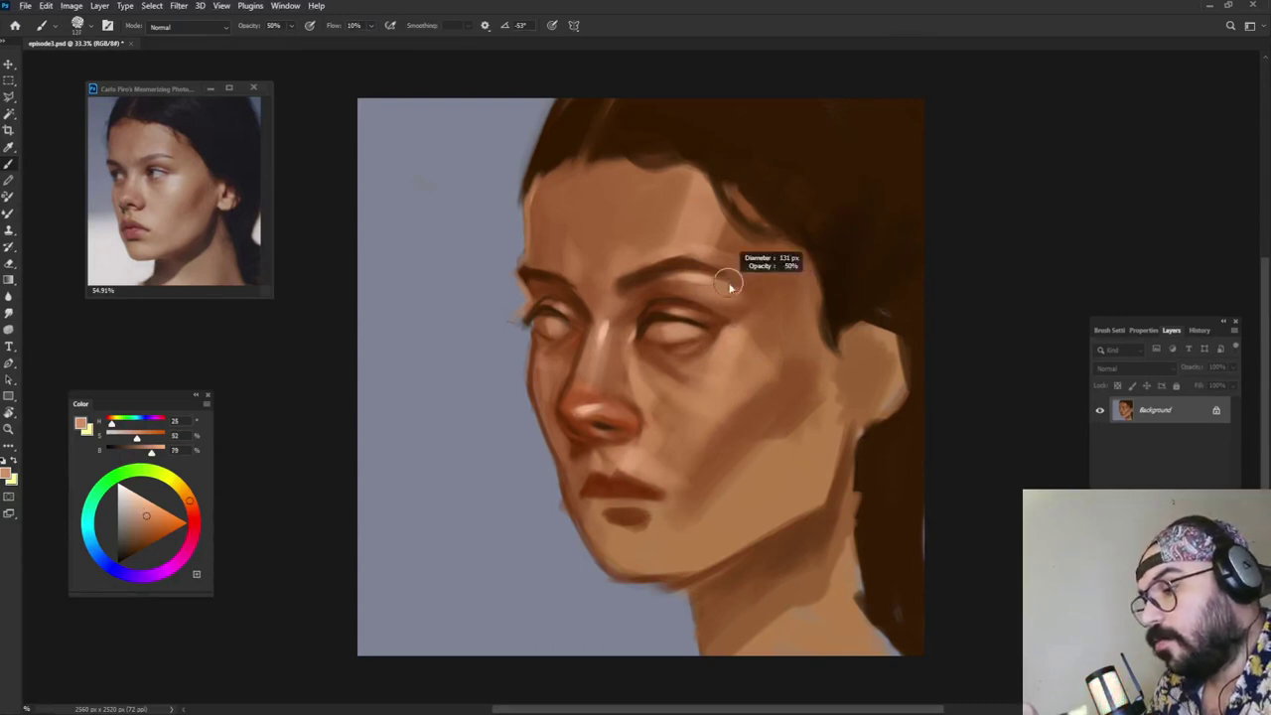
alt+click(692, 280)
Step: Refine the nose bridge, tip and nostril with a smaller brush, using sampled light skin and red-brown tones
alt+click(605, 329)
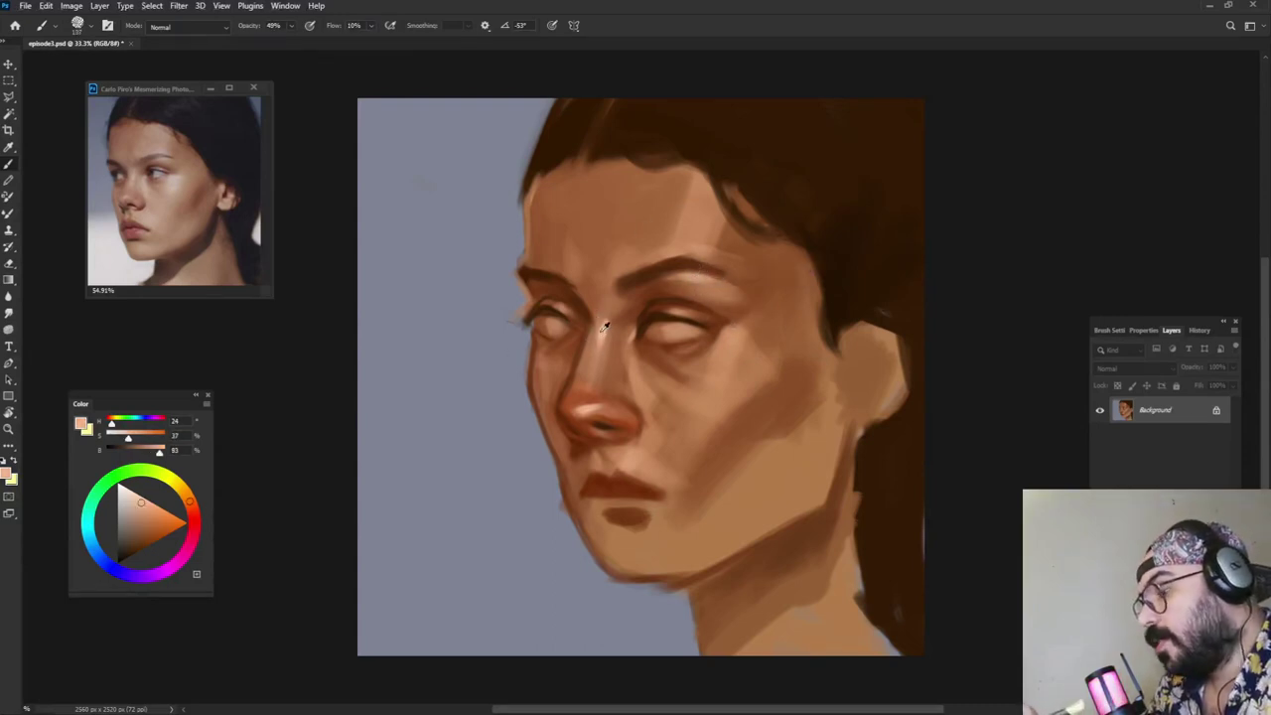
alt+right_click(608, 328)
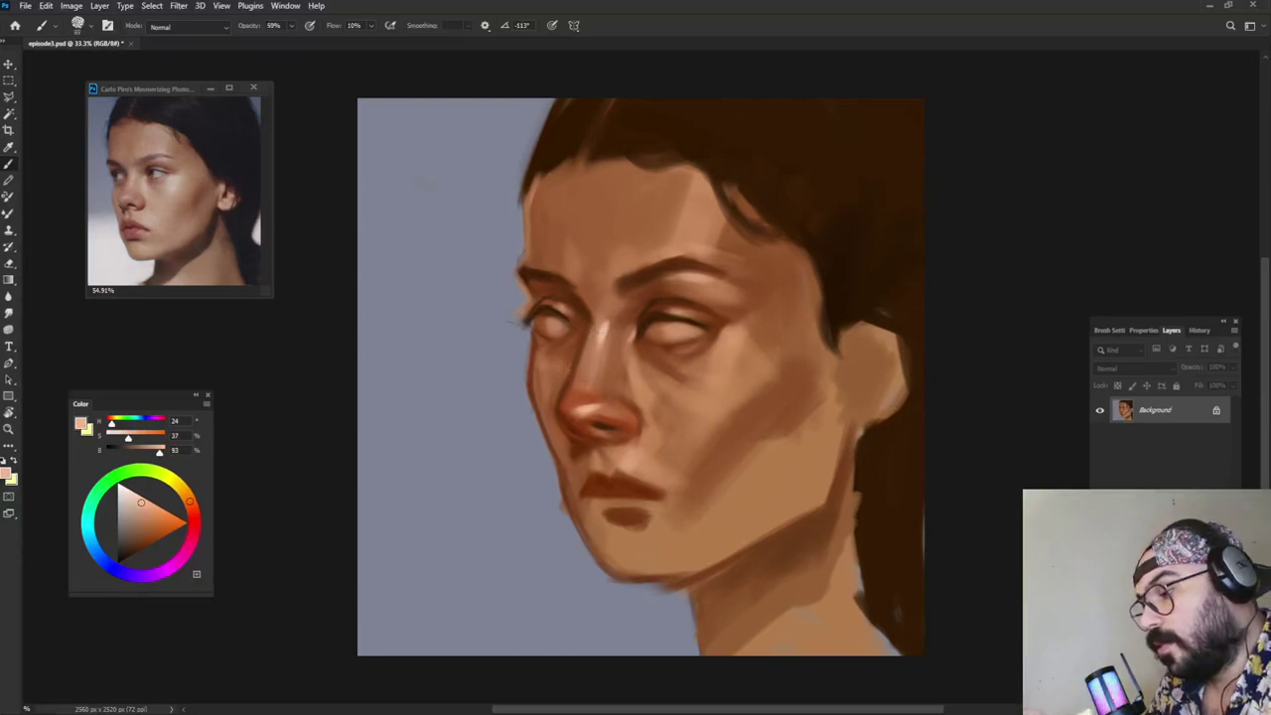
alt+right_click(599, 427)
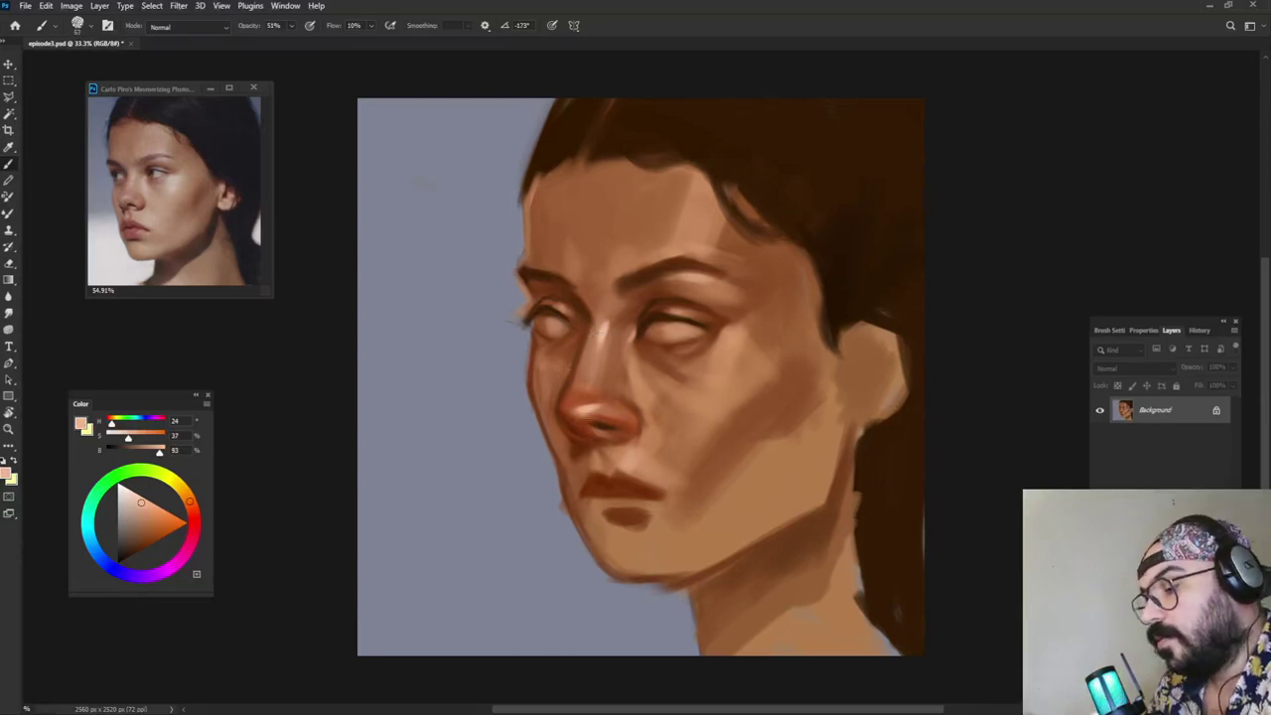
alt+click(586, 411)
alt+click(575, 397)
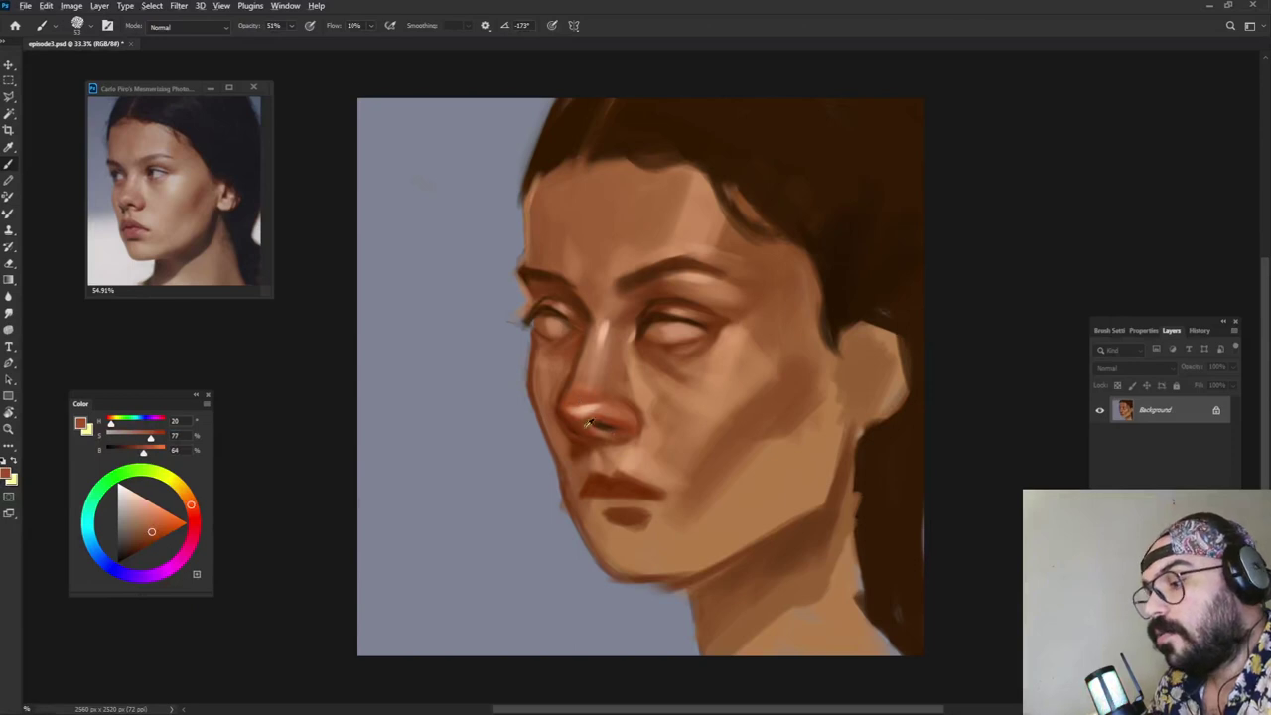
alt+click(590, 405)
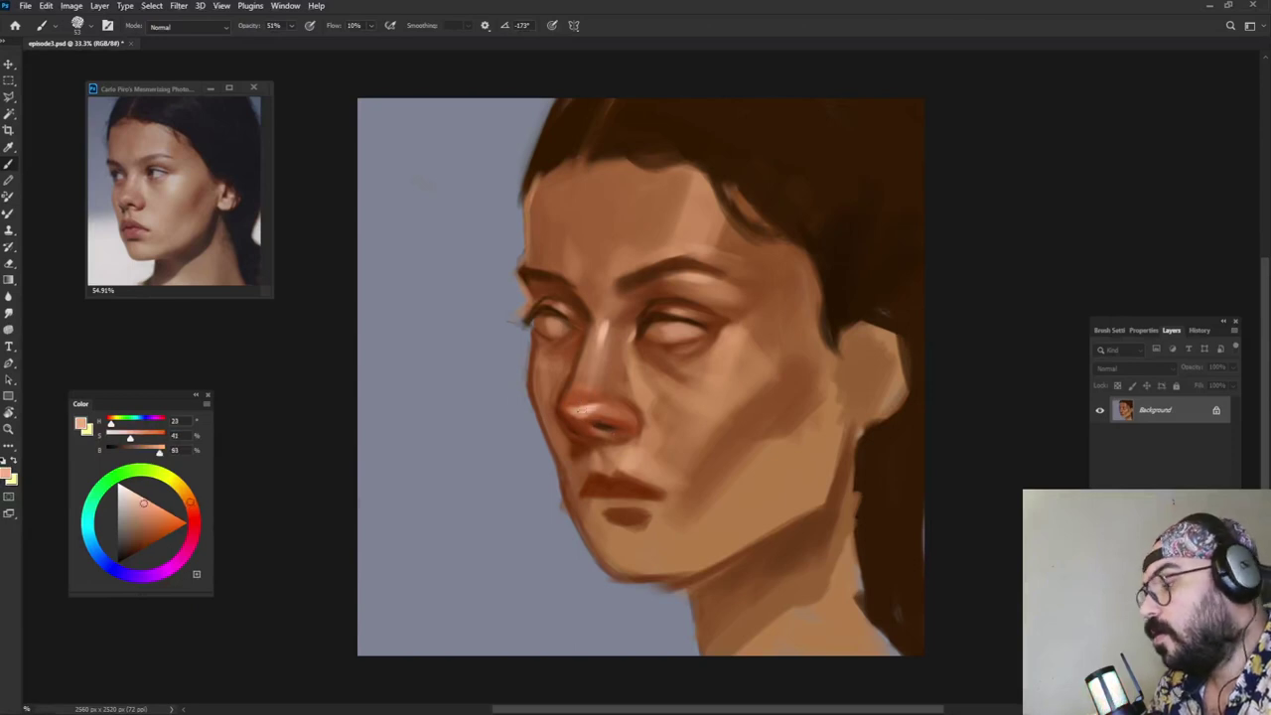
alt+click(581, 428)
alt+click(587, 427)
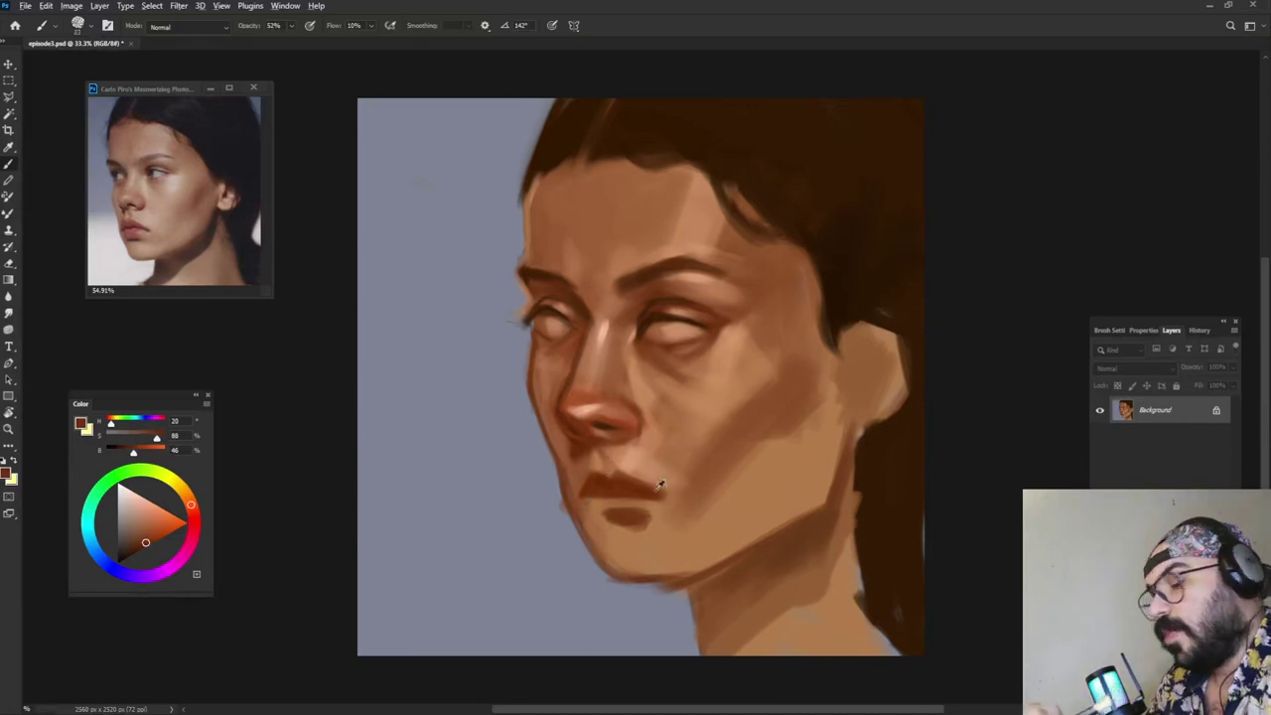
Step: Repaint the upper lip in a saturated red-brown at hue 22° and saturation 100%, blending its edge with sampled skin tones
alt+click(617, 483)
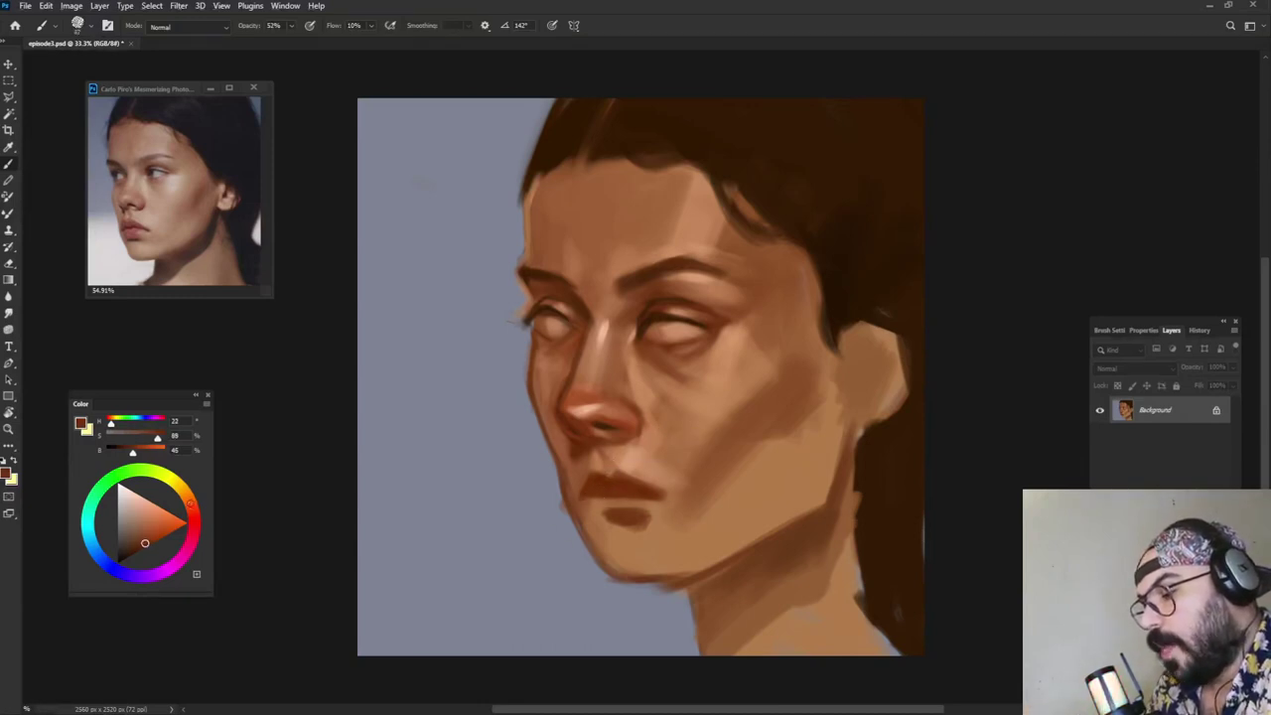
click(161, 538)
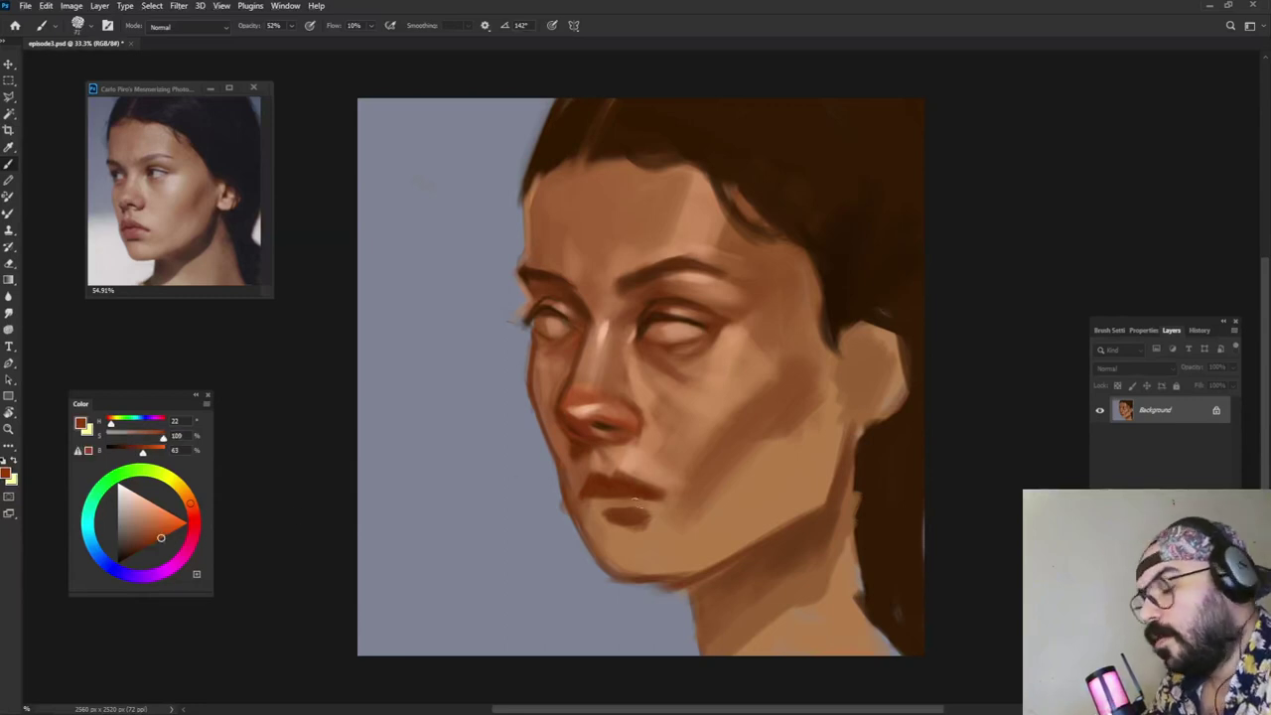
mouse_move(640, 491)
mouse_down()
mouse_move(590, 495)
mouse_move(621, 478)
mouse_move(660, 494)
mouse_move(631, 466)
mouse_move(659, 488)
mouse_up()
alt+click(630, 465)
alt+click(605, 438)
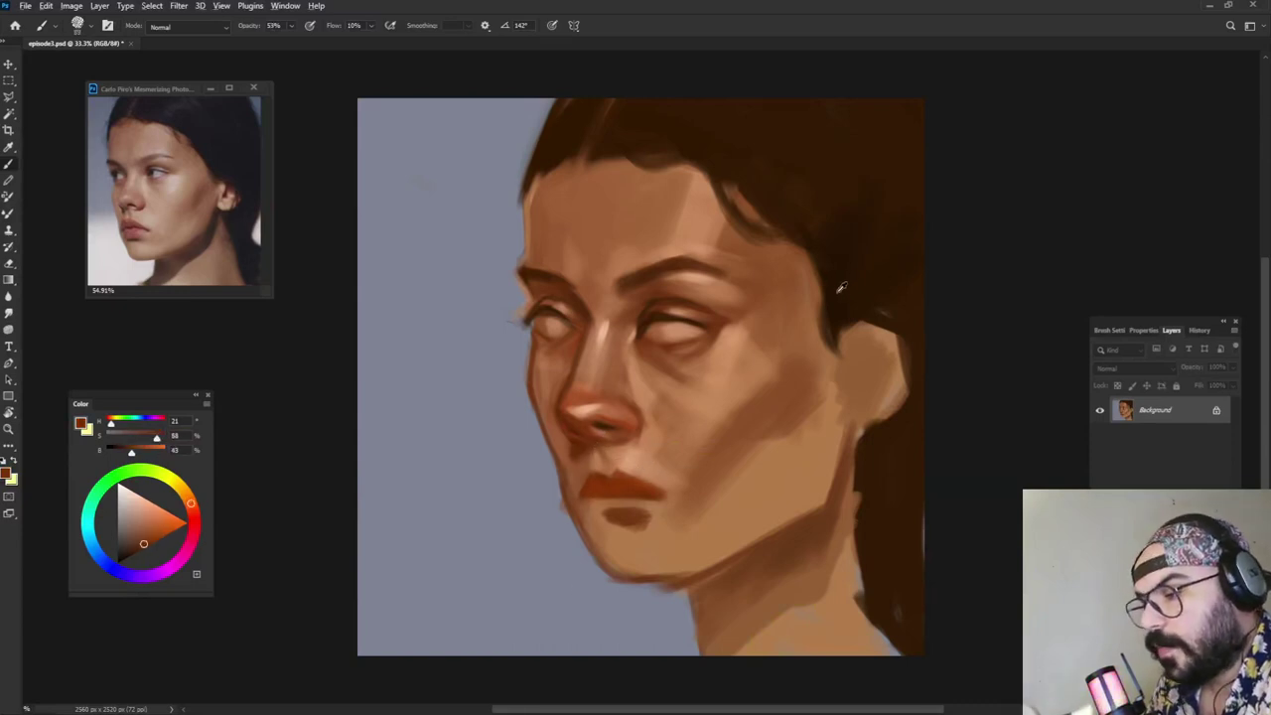
Step: Paint the lower lip red at hue 14°, saturation 100%, brightness 71%, and blend it with sampled lip reds
alt+click(623, 490)
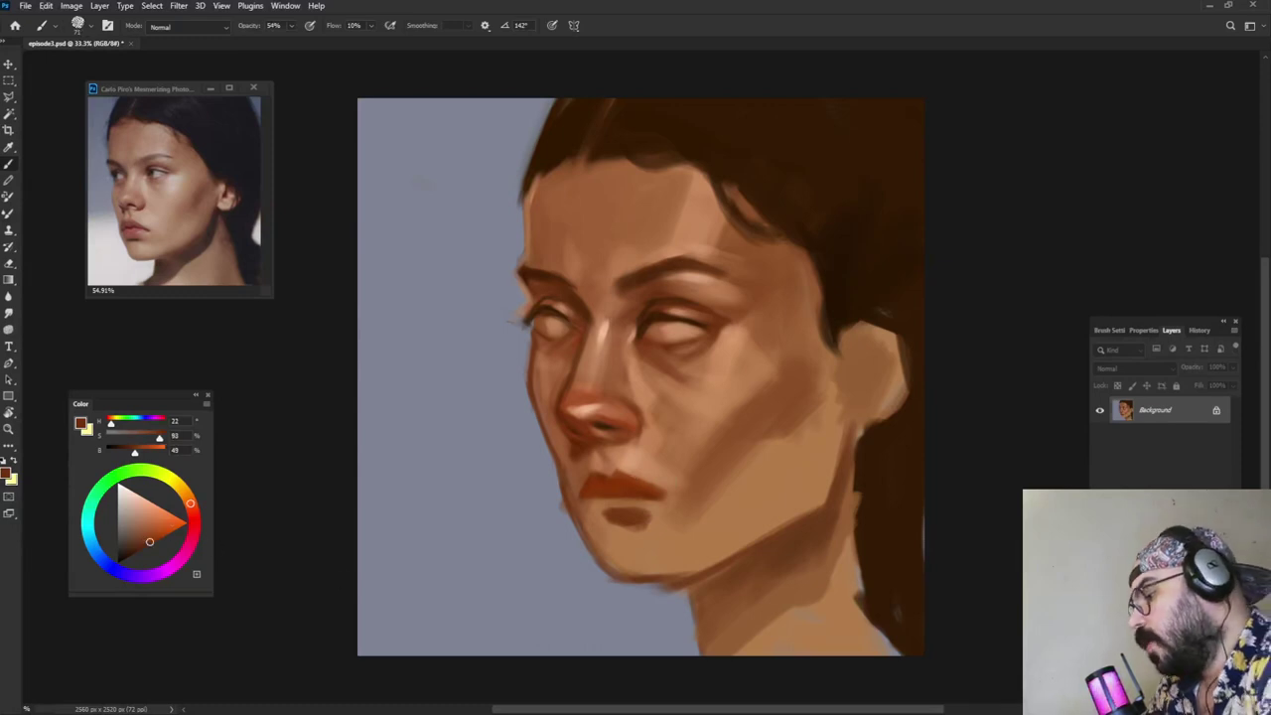
click(192, 510)
click(167, 535)
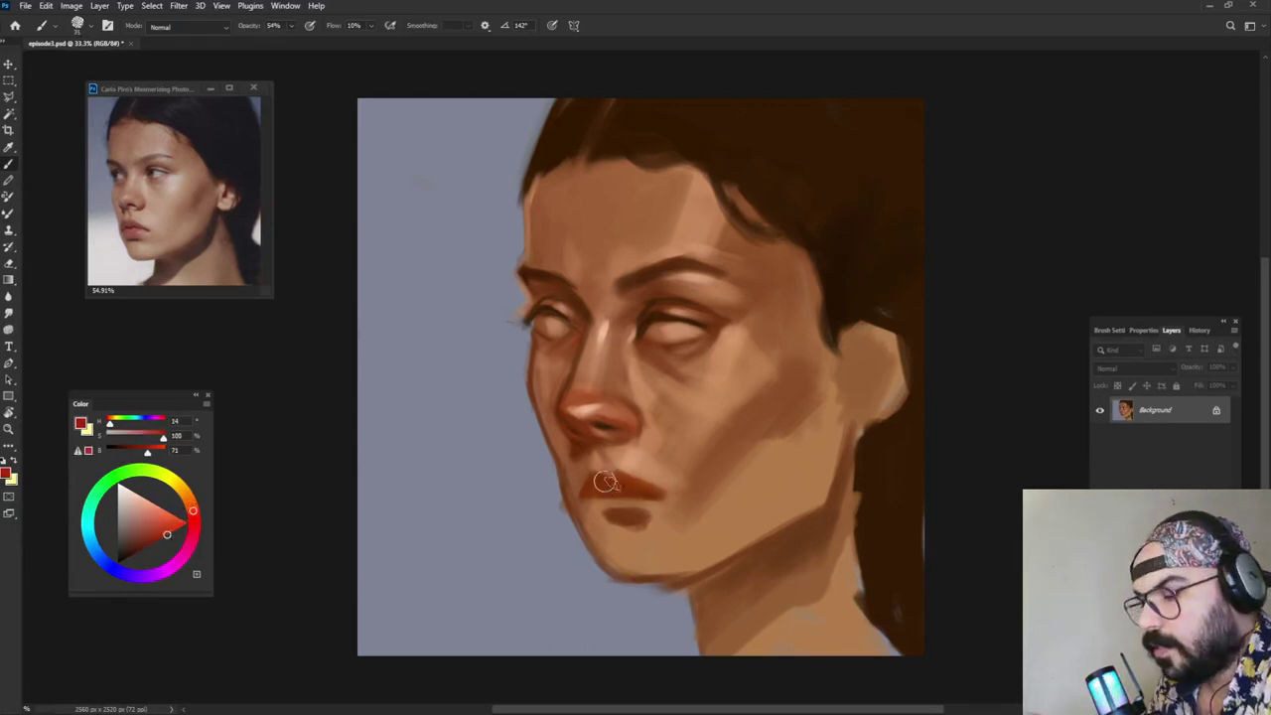
mouse_move(605, 481)
mouse_down()
mouse_move(621, 484)
mouse_move(593, 509)
mouse_move(635, 512)
mouse_up()
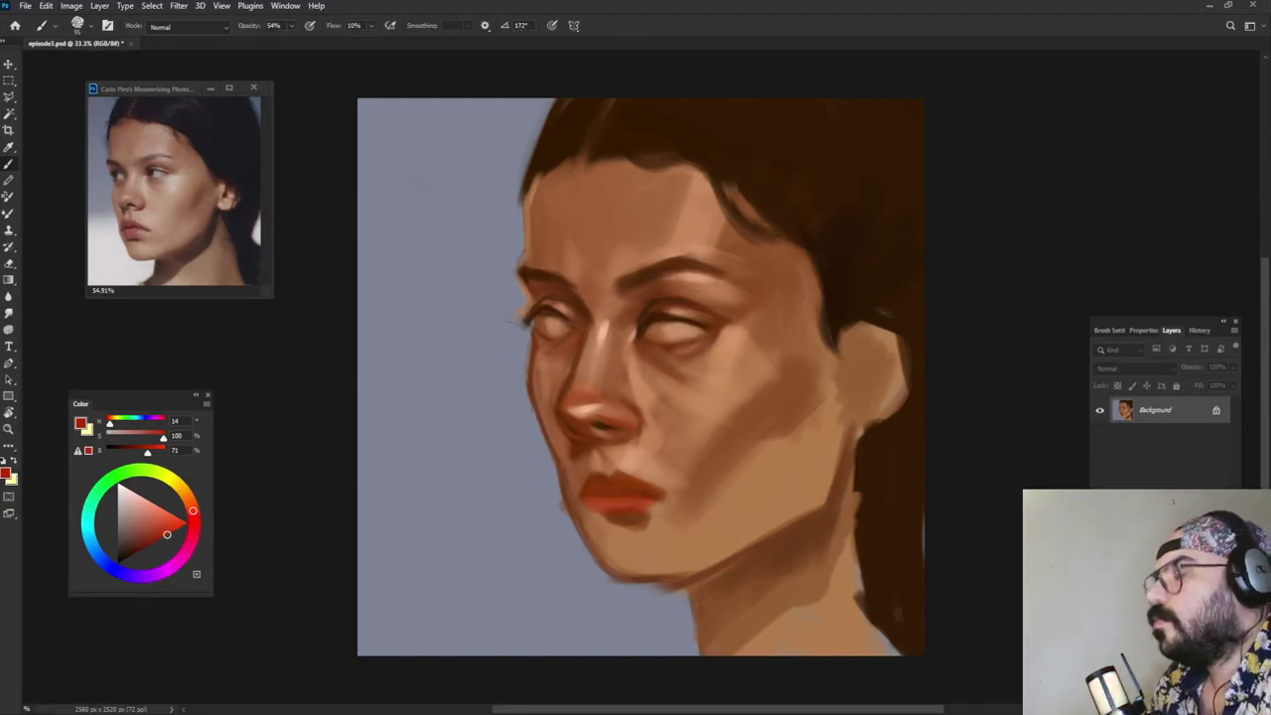
alt+click(640, 498)
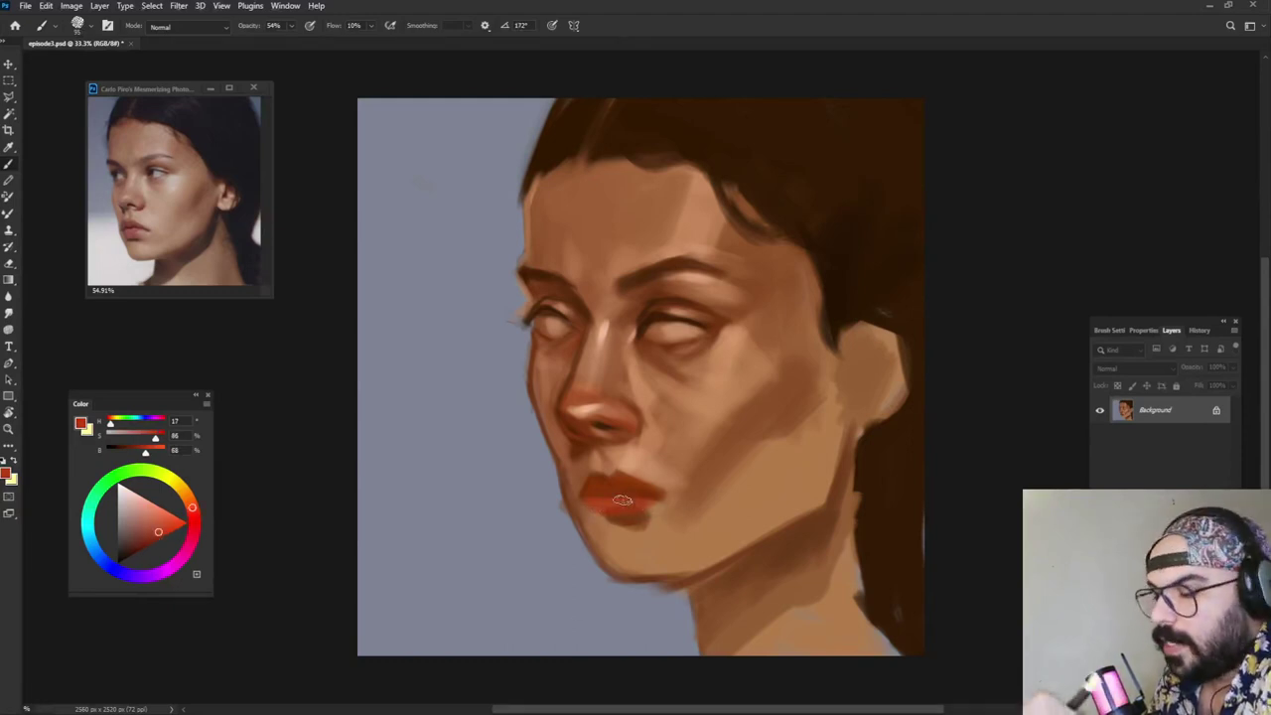
alt+click(623, 507)
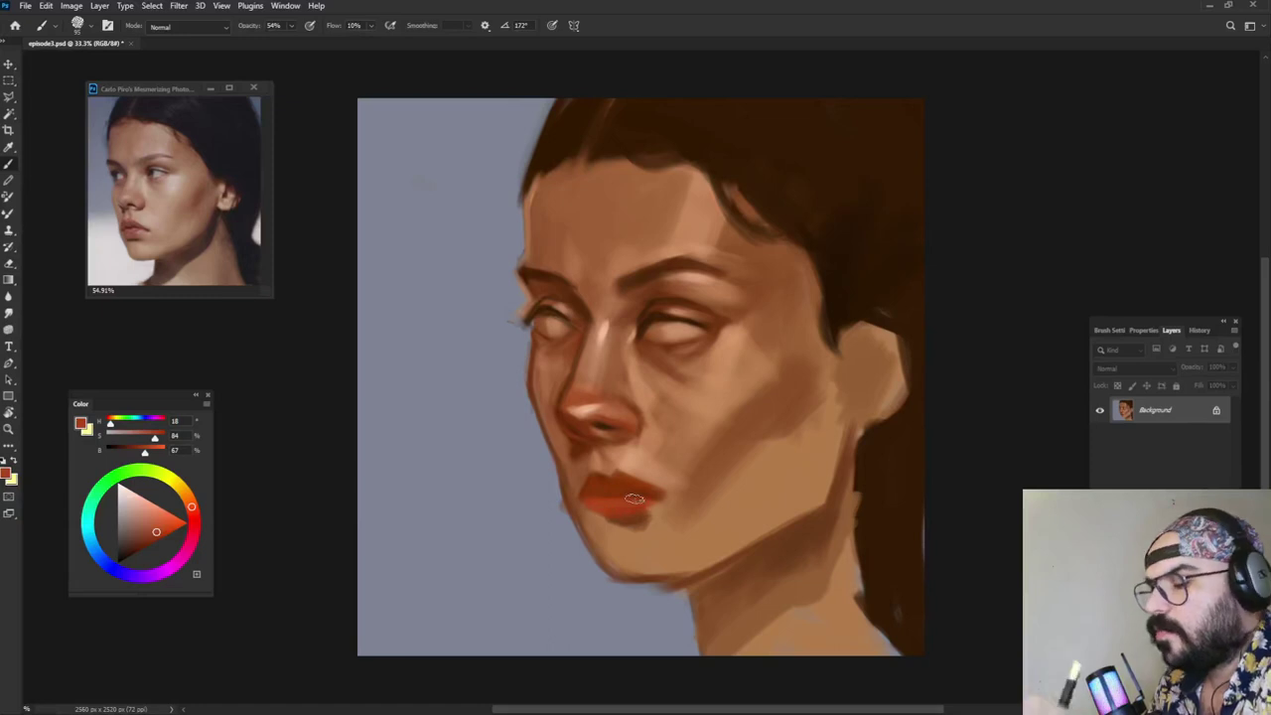
Step: Paint the dark parting between the lips with a near-black red at hue 18°, saturation 100%, brightness 13%
click(153, 541)
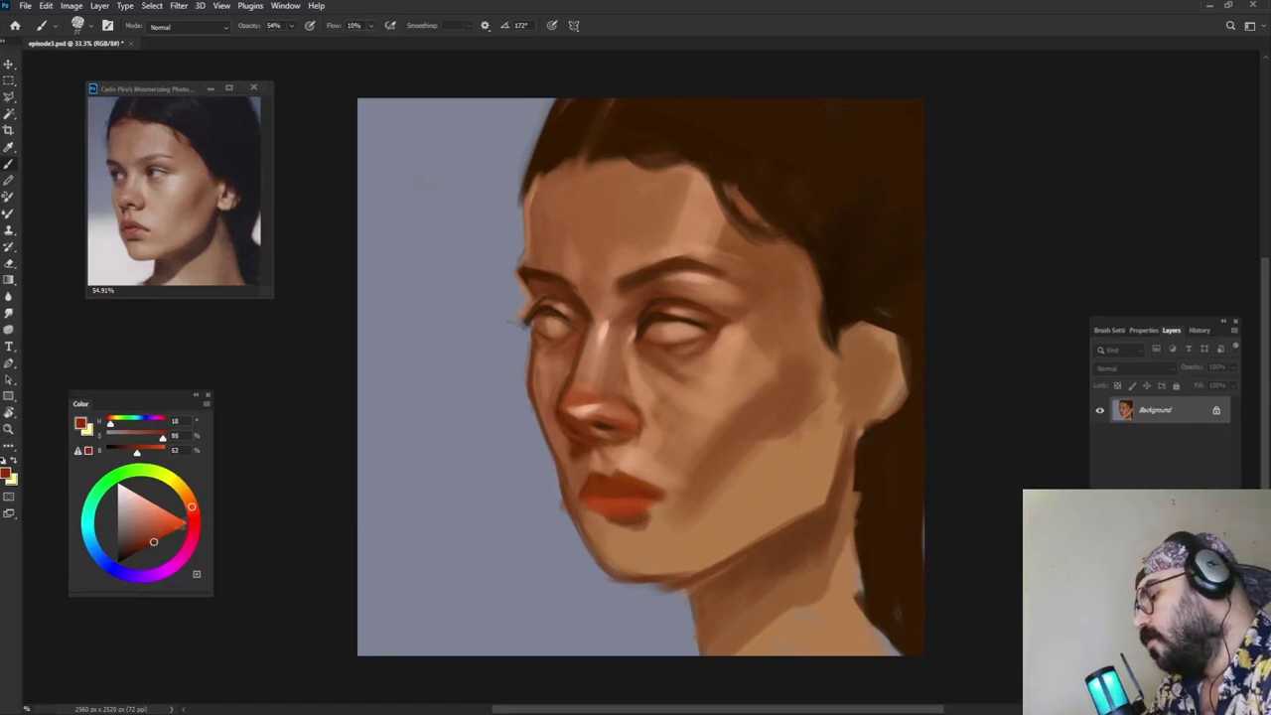
click(142, 548)
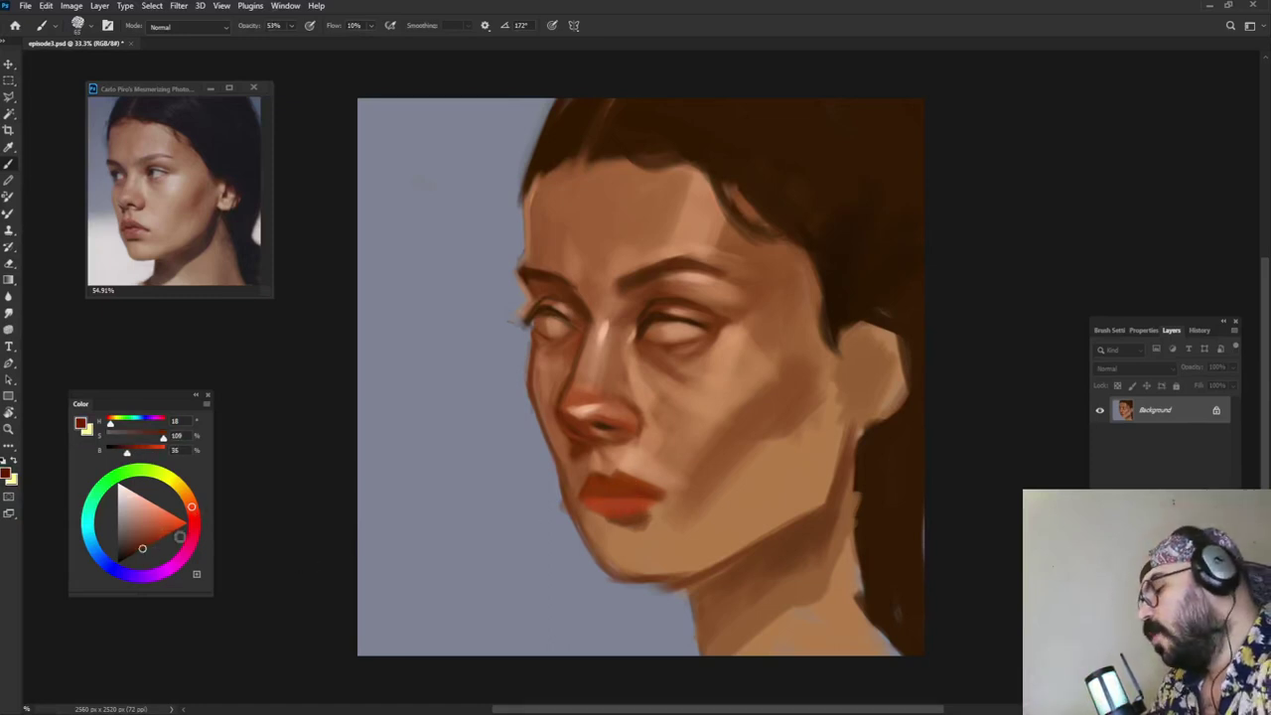
alt+right_click(627, 495)
click(127, 558)
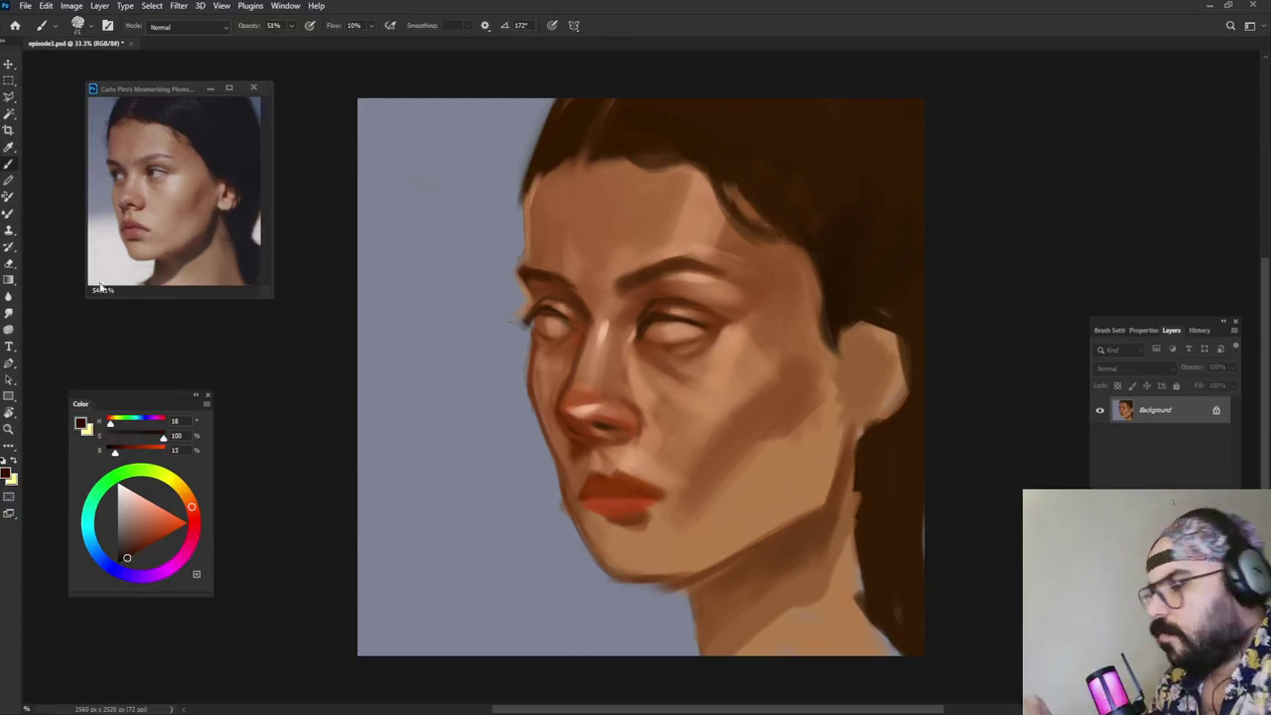
drag(604, 493, 627, 496)
Step: Soften the lip parting with sampled reds and extend it to the far mouth corner in dark red at brightness 26%
alt+click(616, 489)
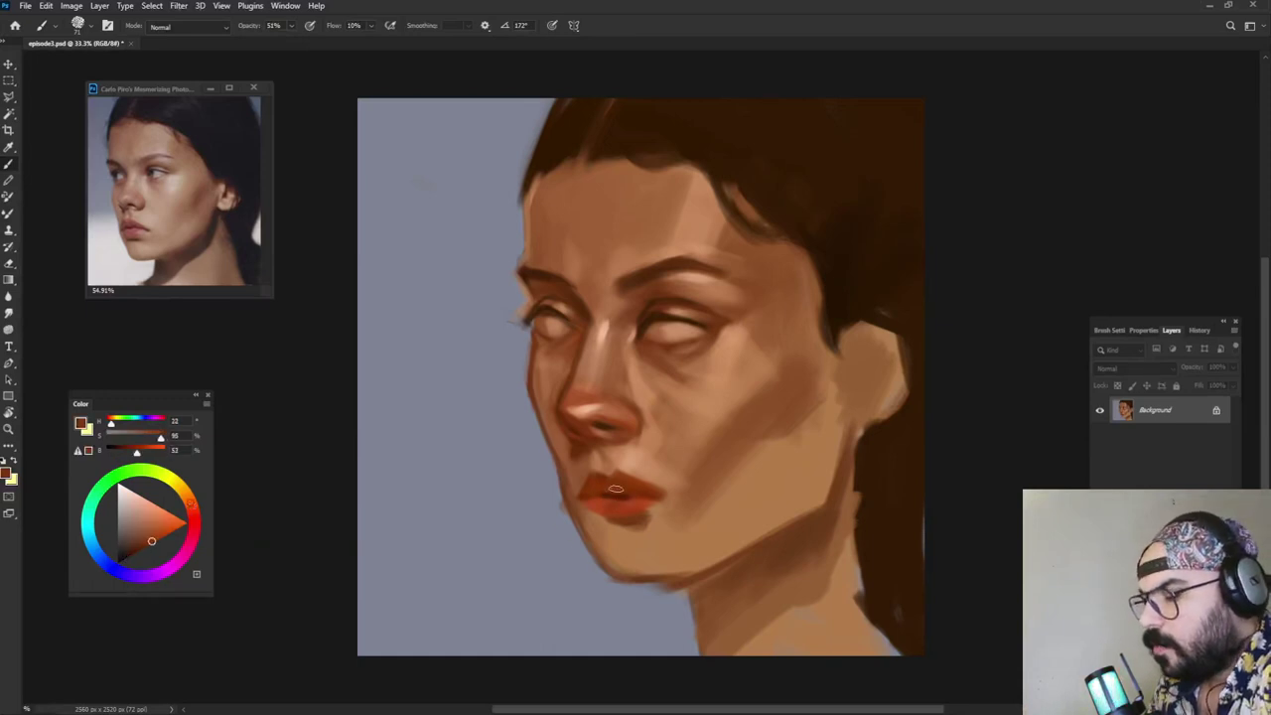
alt+click(625, 496)
drag(607, 497, 629, 498)
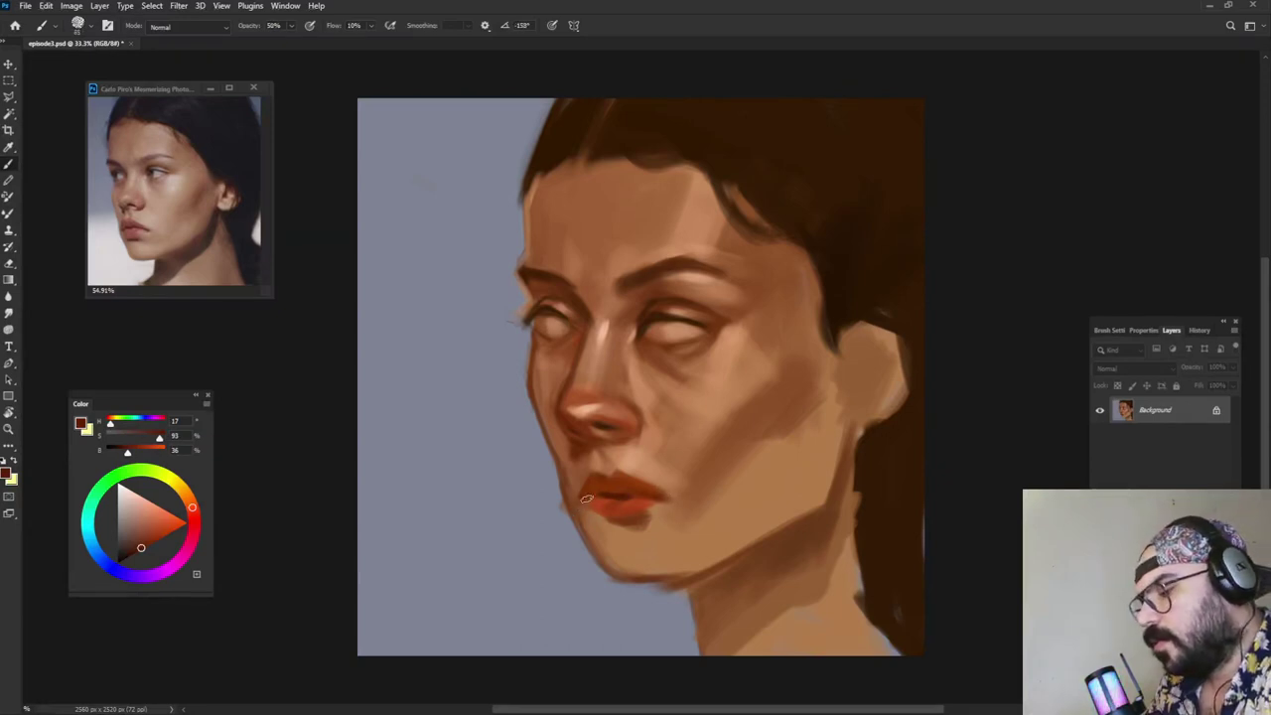
click(135, 552)
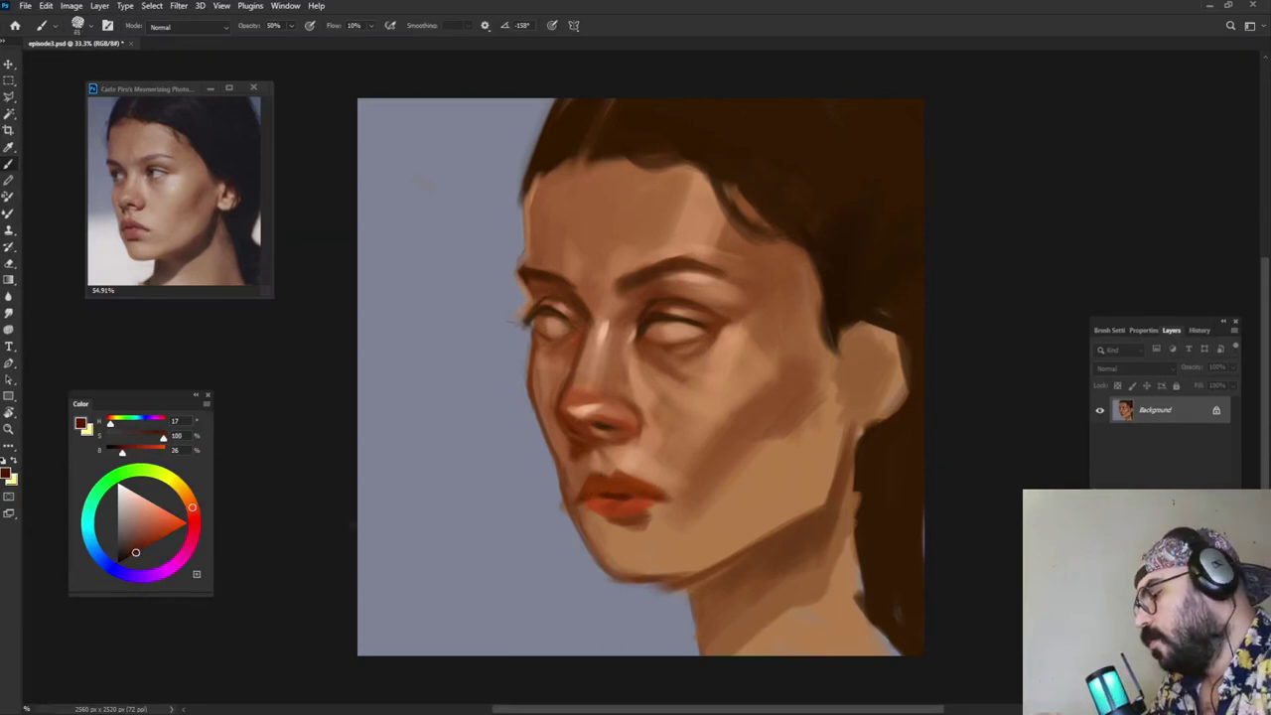
alt+click(582, 487)
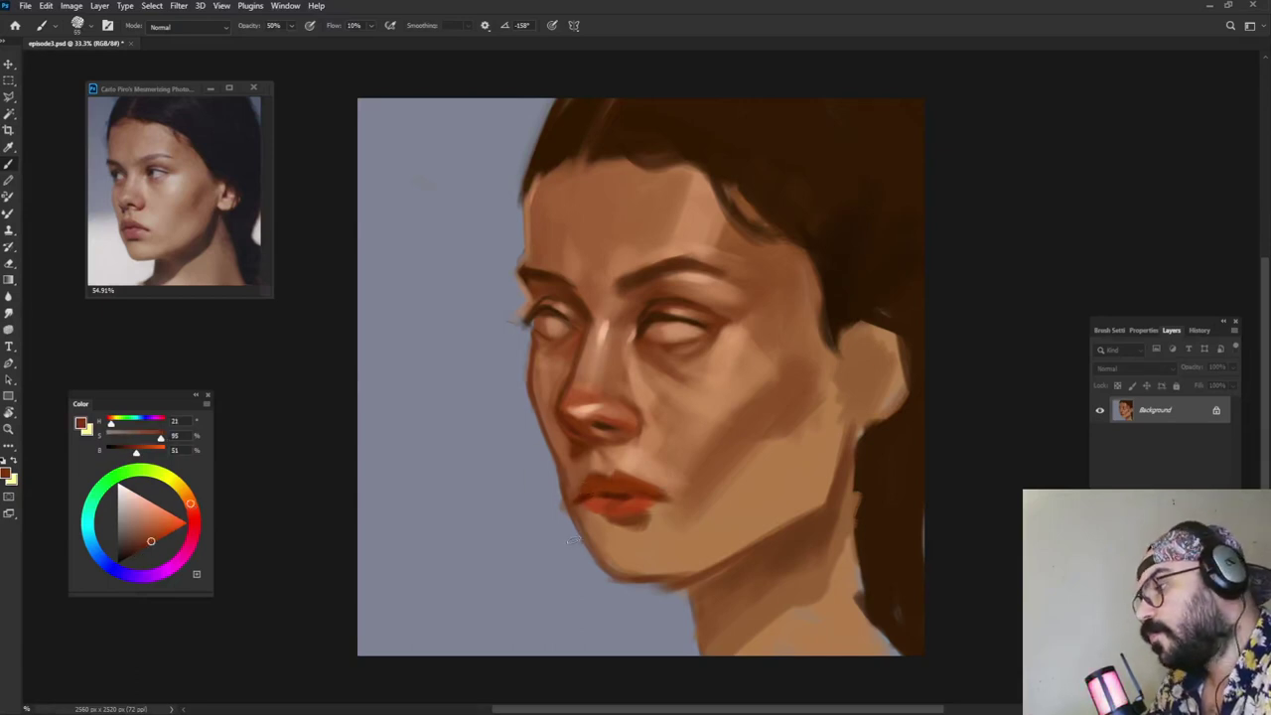
Step: Raise the brush opacity to 100% and refine the far half of the upper lip with sampled red-browns
click(290, 26)
drag(292, 40, 323, 40)
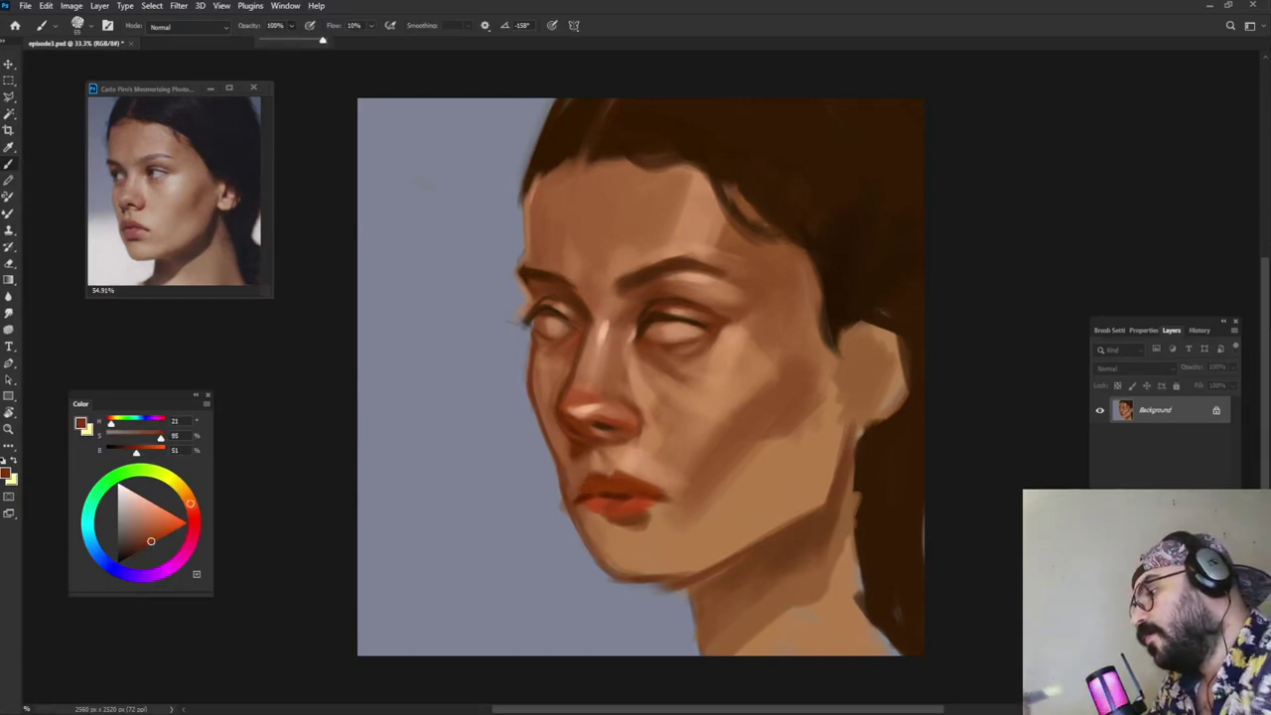
click(600, 486)
alt+click(596, 480)
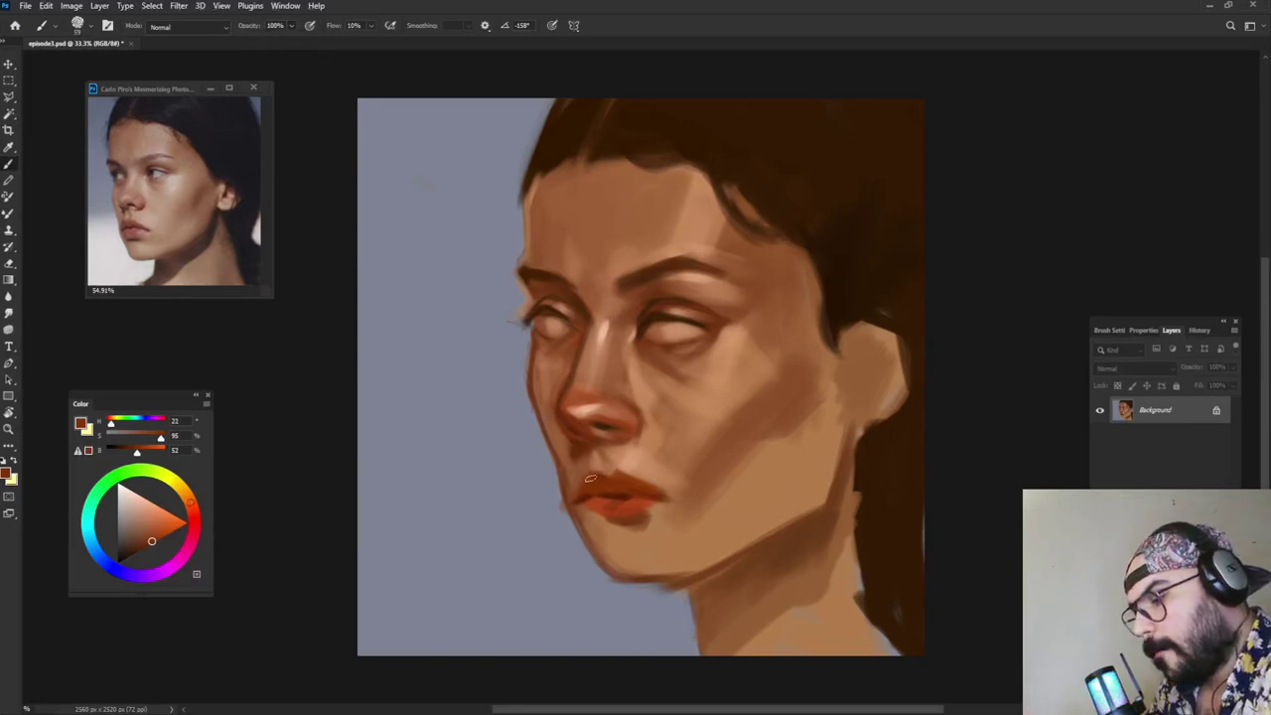
alt+click(597, 472)
alt+click(614, 479)
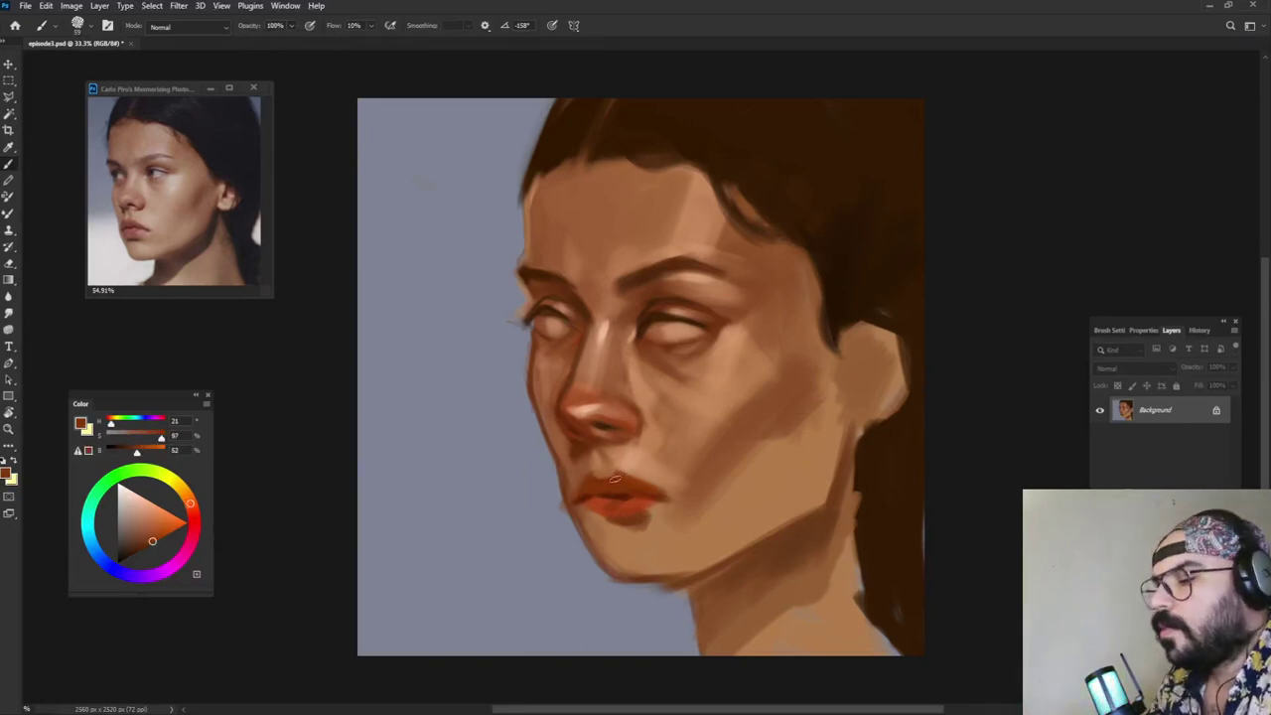
Step: Sharpen the upper lip's top contour with a smaller brush, using sampled light skin and lip red-brown
alt+click(628, 464)
drag(627, 473, 647, 482)
key(bracketleft)
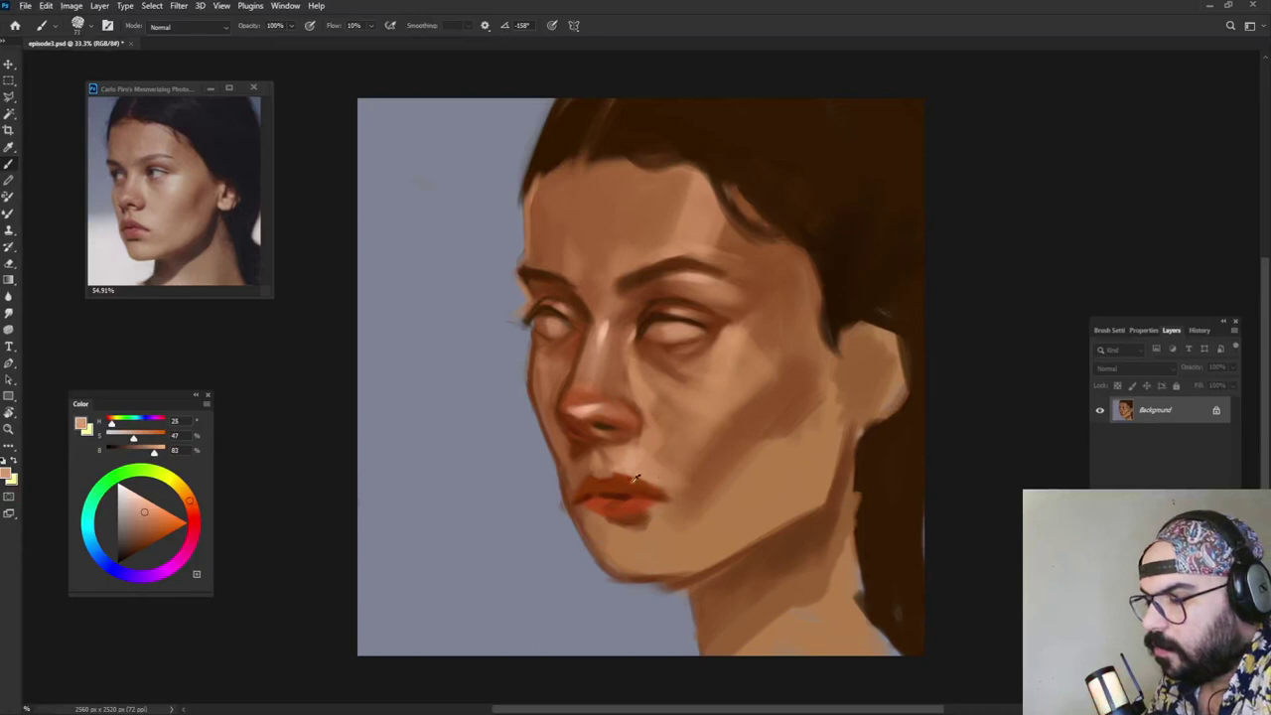
alt+click(613, 480)
alt+click(619, 476)
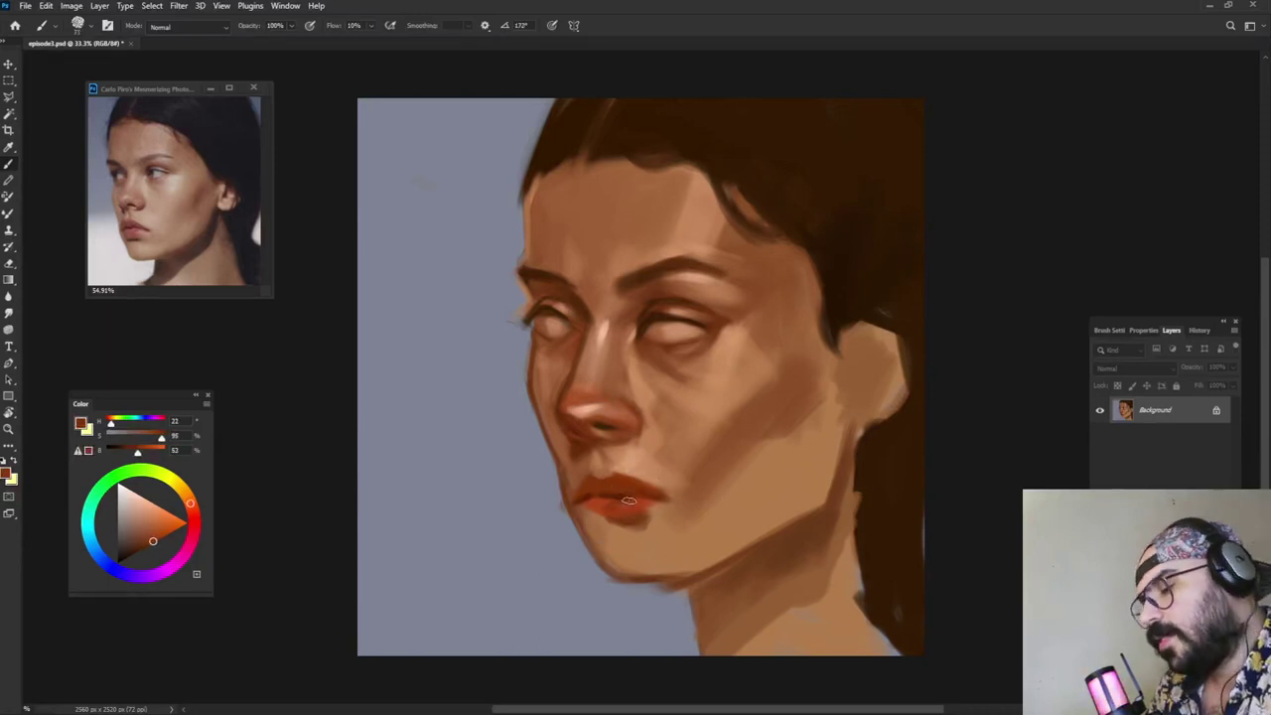
Step: Blend the near mouth corner and the skin above it into the cheek with a larger brush and sampled skin tones
alt+click(650, 472)
alt+click(655, 469)
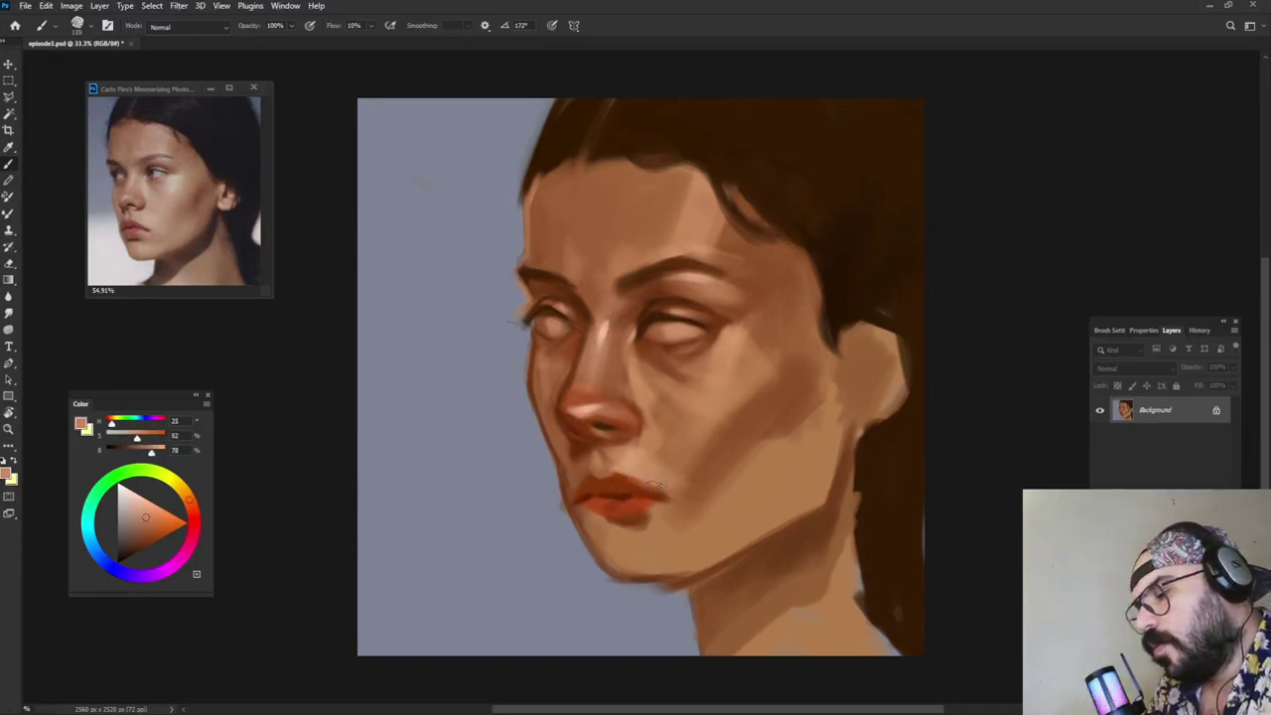
alt+click(691, 465)
drag(664, 459, 659, 493)
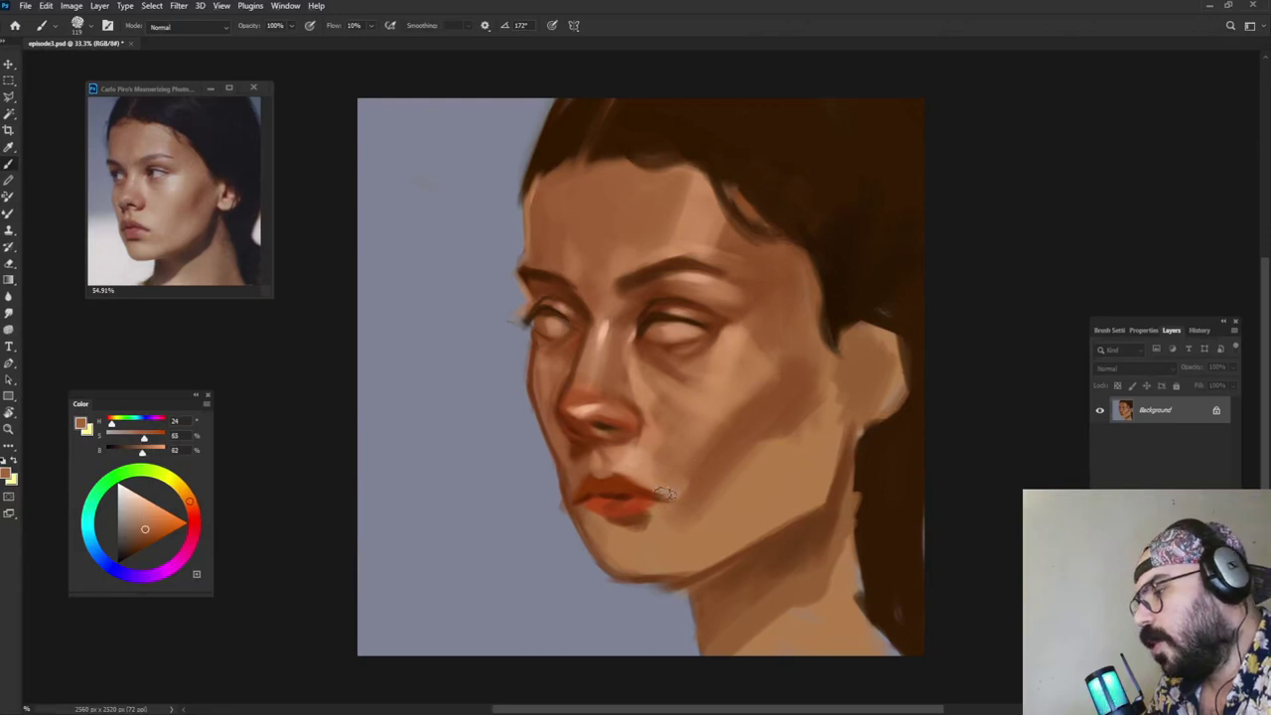
alt+click(647, 456)
key(bracketright)
alt+click(666, 473)
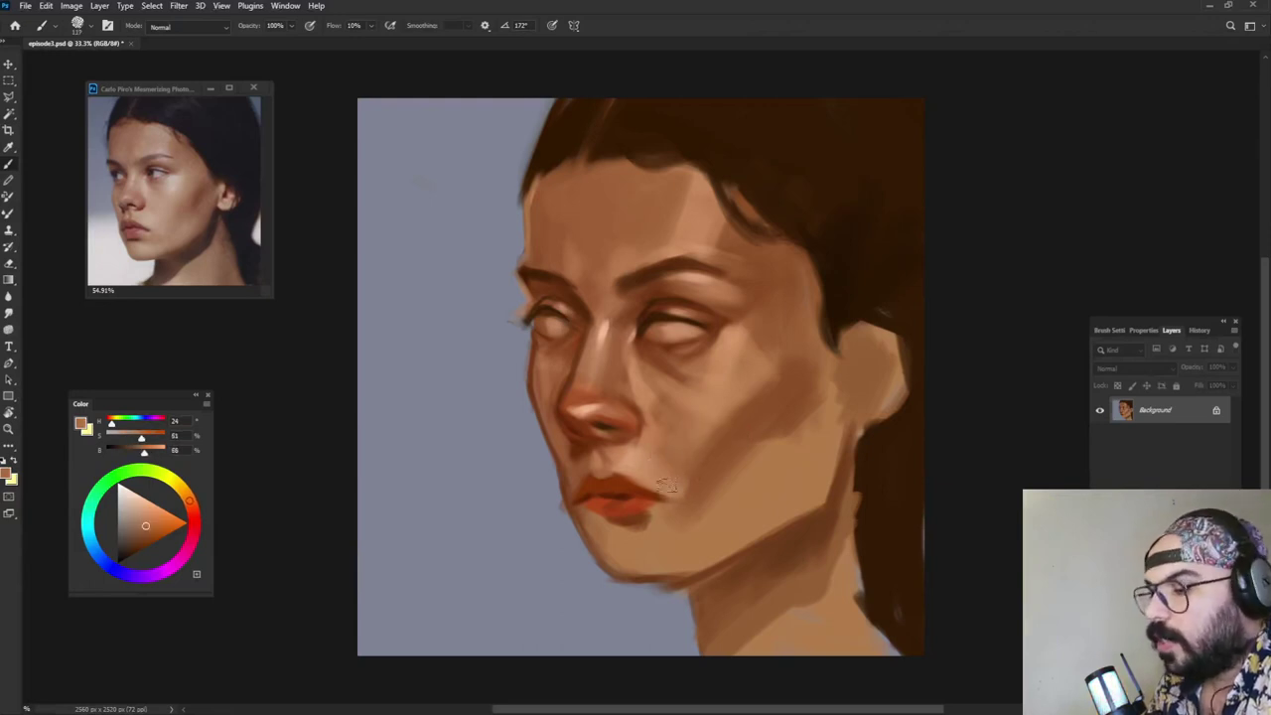
alt+click(646, 445)
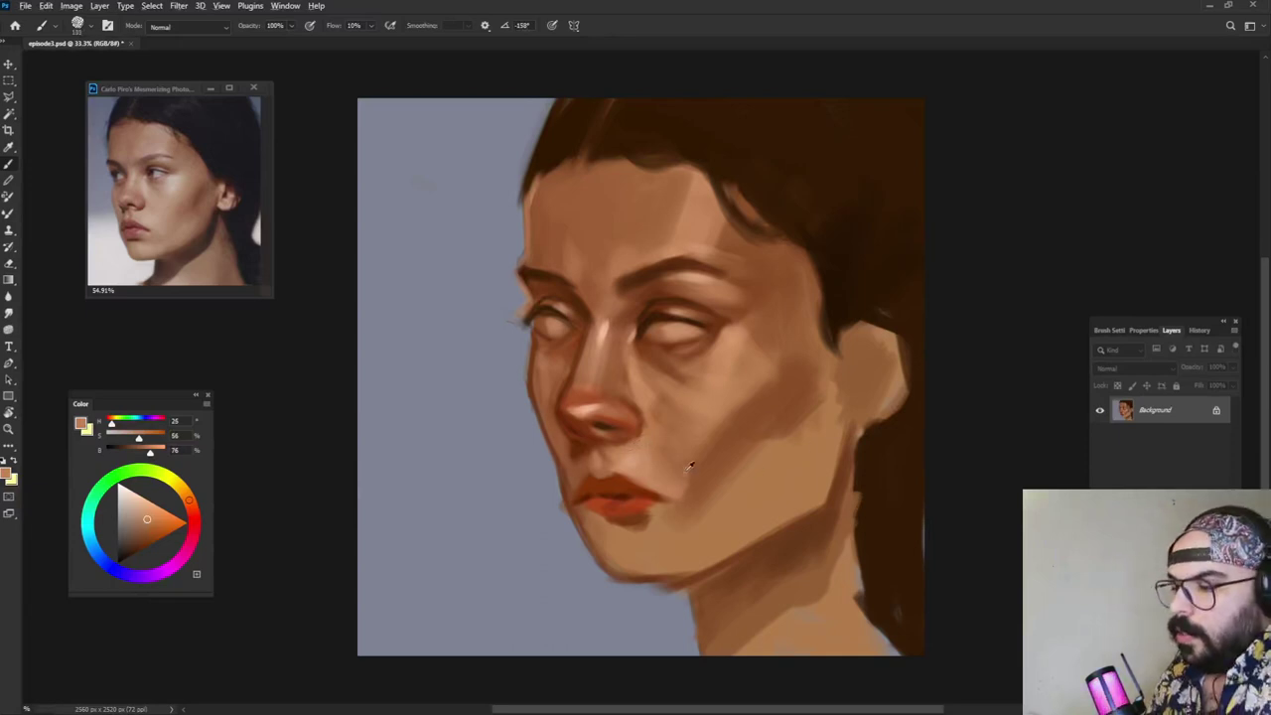
Step: Redraw the lip parting in dark red at brightness 24% with a smaller brush at 98% opacity
key(9)
key(8)
alt+click(642, 463)
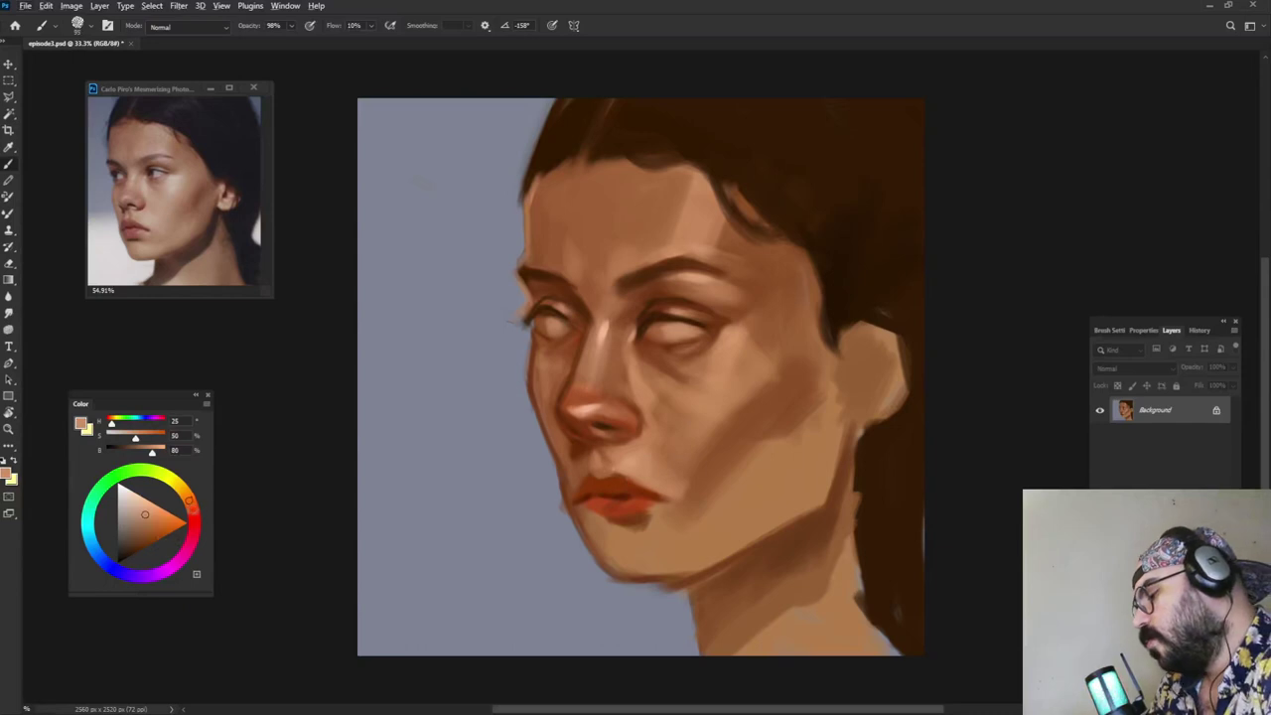
click(194, 514)
drag(145, 551, 134, 554)
alt+right_click(627, 533)
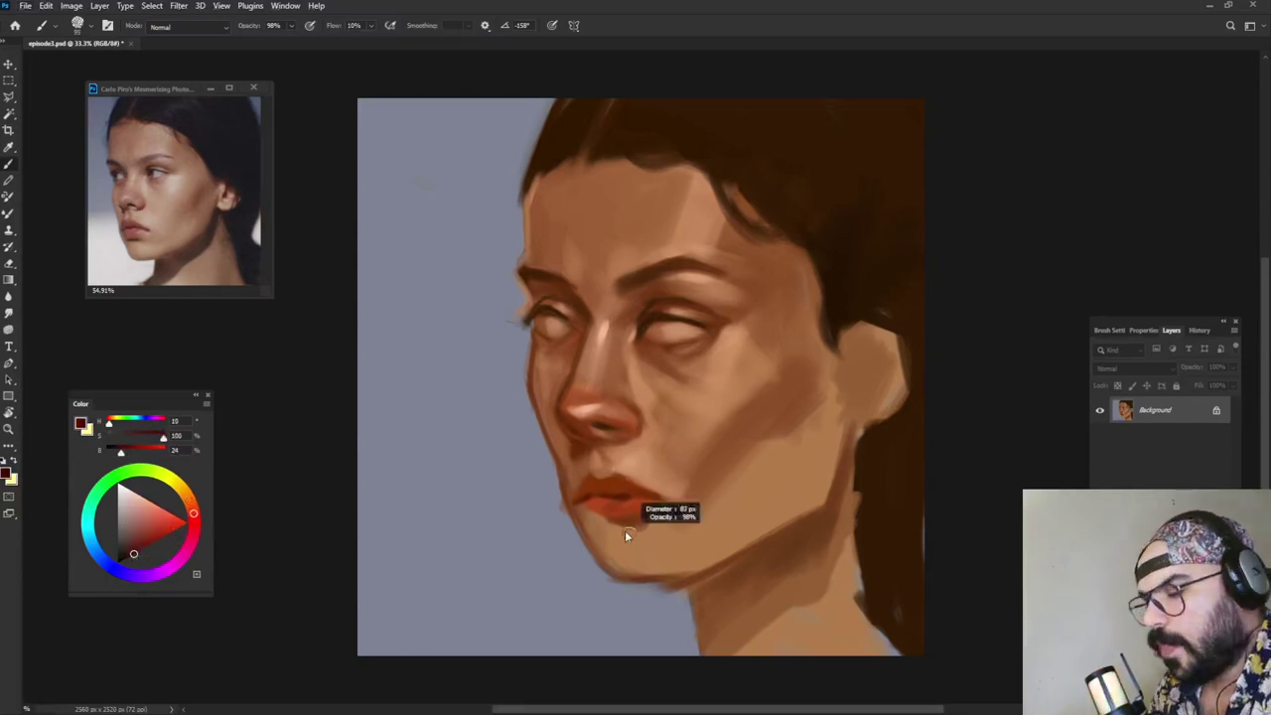
drag(588, 496, 659, 497)
key(shift+Right)
key(shift+Right)
key(shift+Right)
Step: Deepen the lower lip with sampled lip reds and a dark red at saturation 100% and brightness 38%
alt+click(618, 484)
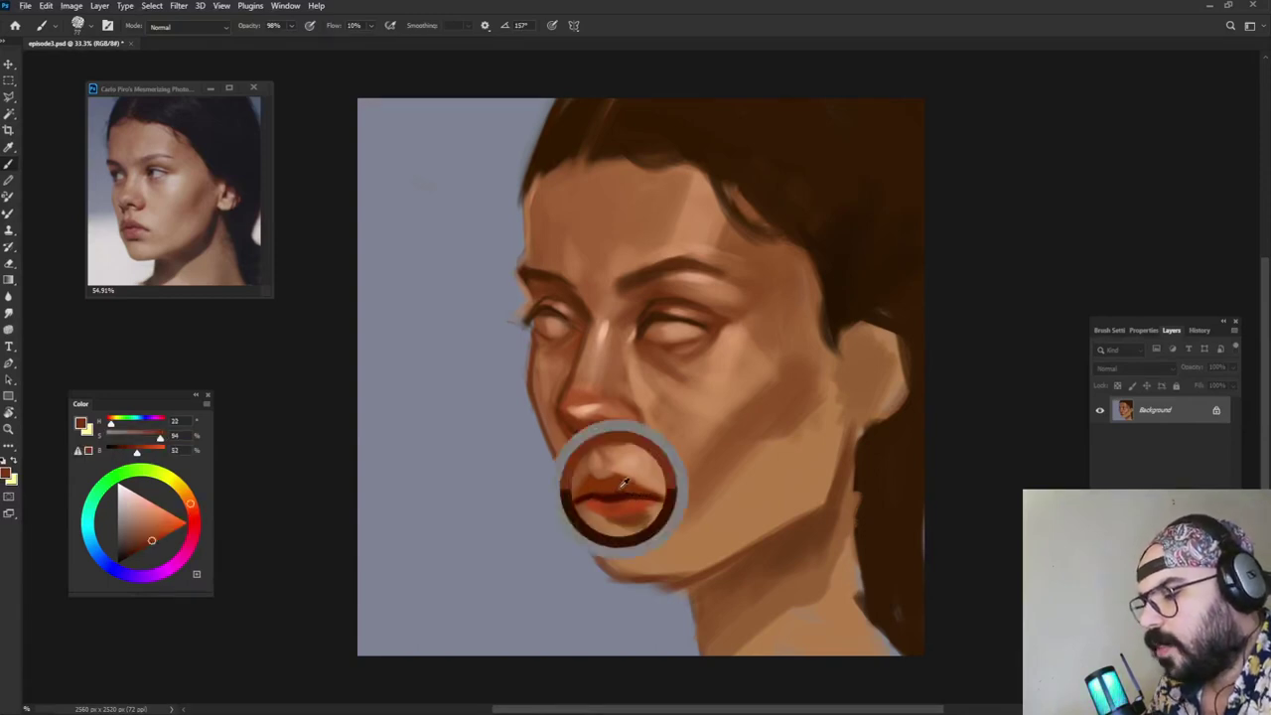
alt+click(597, 502)
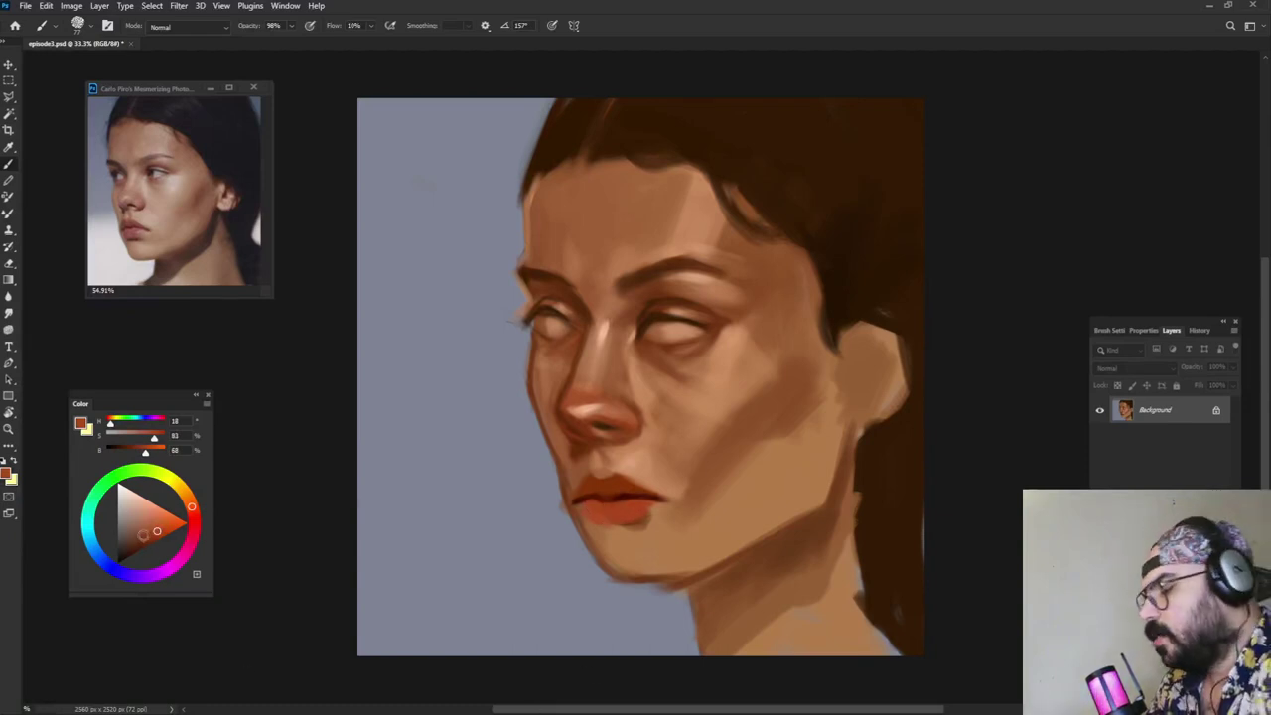
click(144, 547)
click(196, 515)
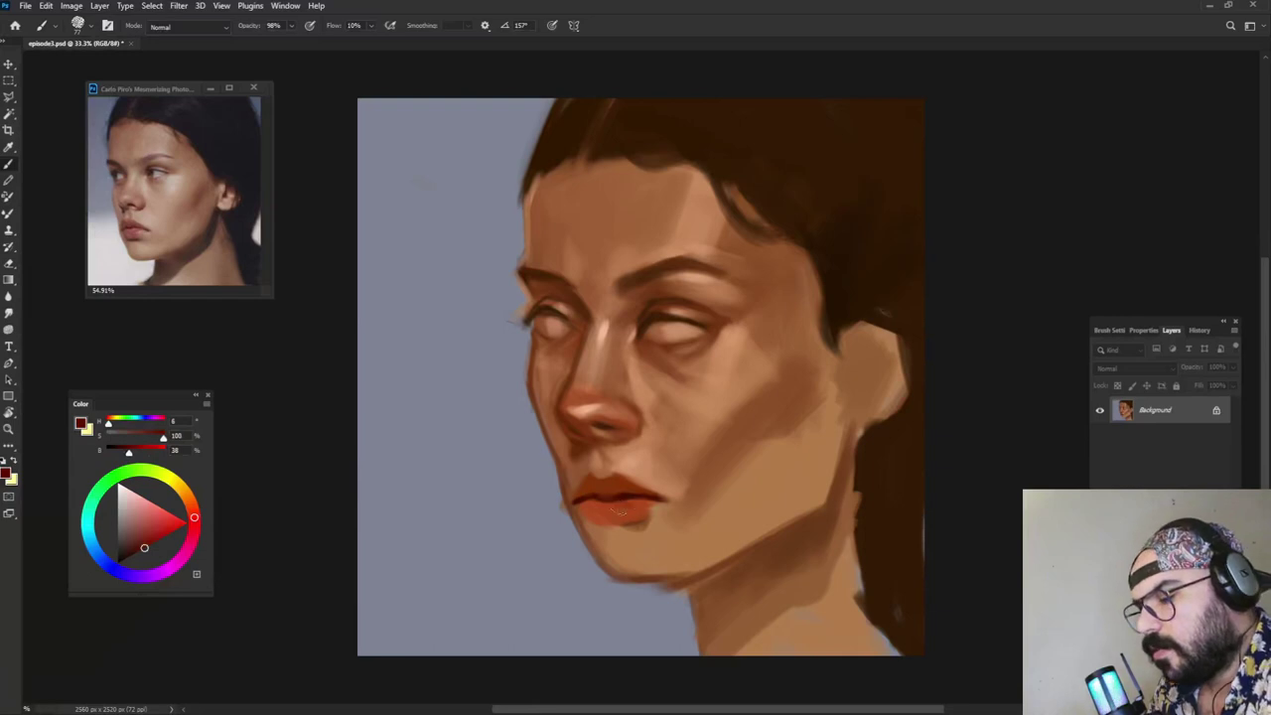
alt+click(611, 504)
mouse_move(613, 501)
mouse_down()
mouse_move(590, 508)
mouse_move(625, 517)
mouse_move(593, 517)
mouse_up()
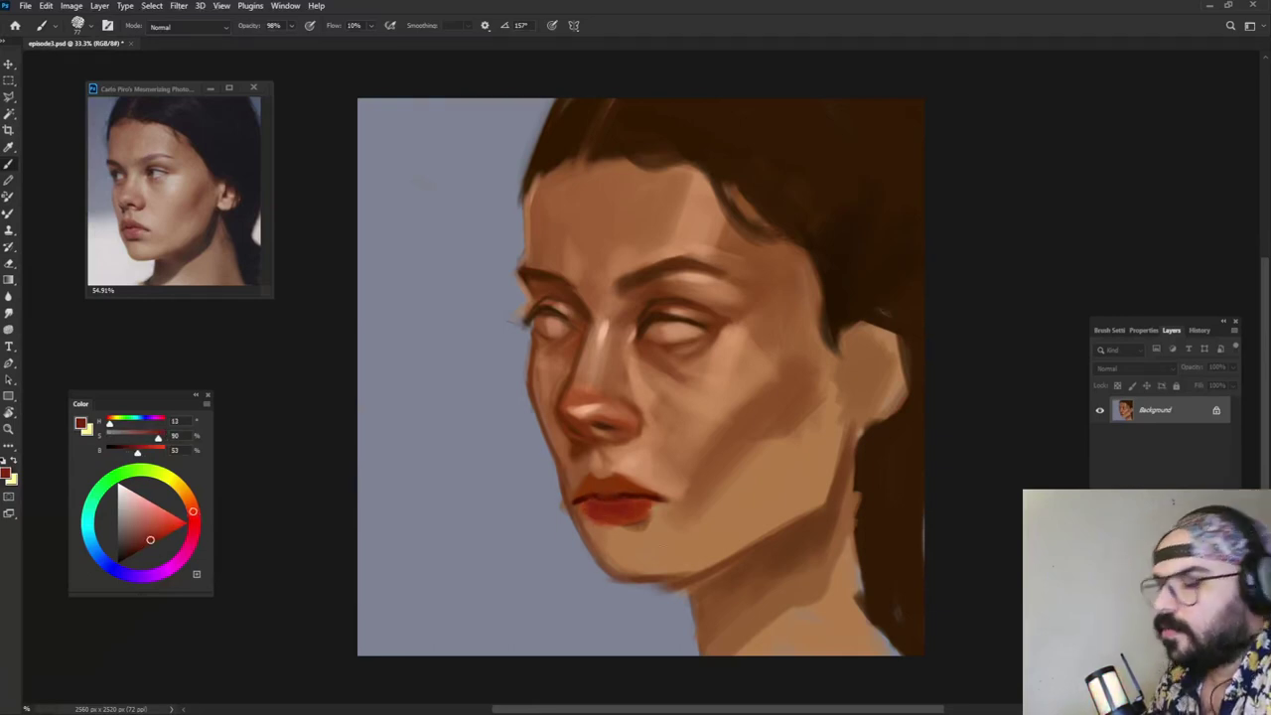
Step: Refine the lower lip's near edge and shade the skin below the near mouth corner with sampled skin tones
alt+click(663, 514)
mouse_move(645, 512)
mouse_down()
mouse_move(630, 524)
mouse_move(658, 520)
mouse_move(643, 526)
mouse_up()
alt+click(645, 458)
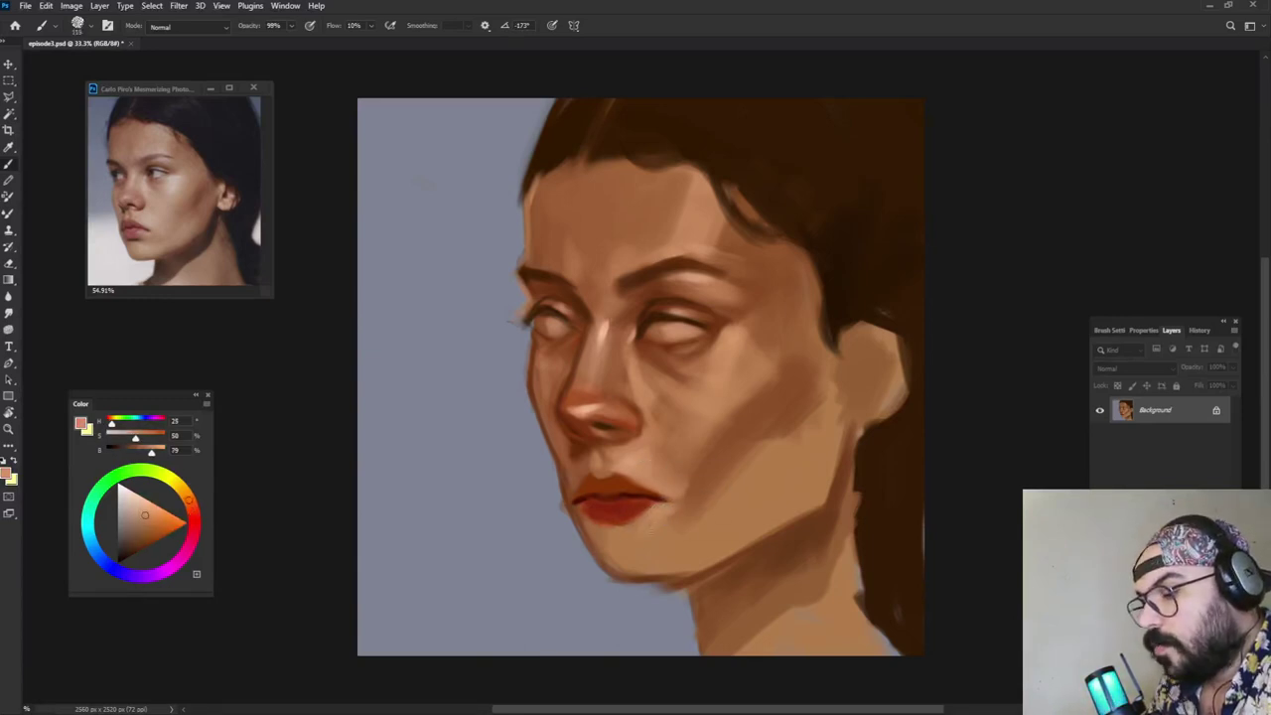
alt+click(655, 536)
alt+click(650, 531)
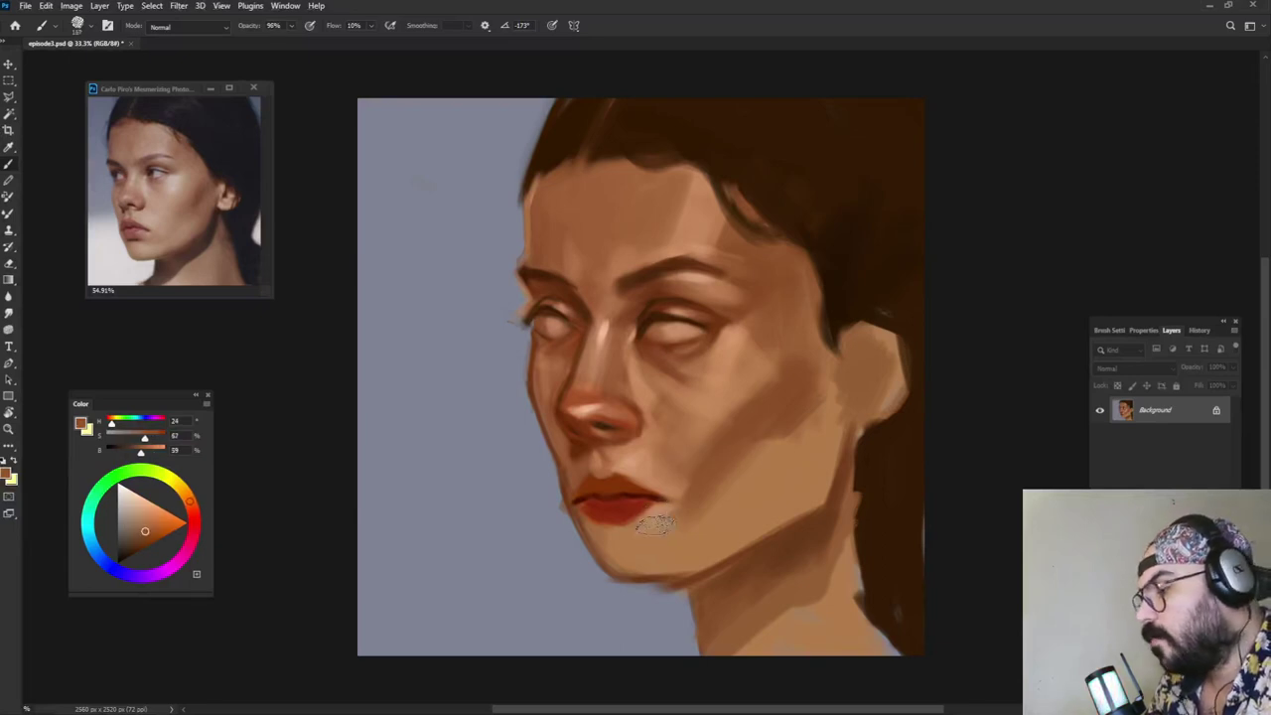
mouse_move(652, 536)
mouse_down()
mouse_move(593, 533)
mouse_move(647, 535)
mouse_move(627, 548)
mouse_move(756, 487)
mouse_move(628, 540)
mouse_move(660, 533)
mouse_up()
alt+click(632, 531)
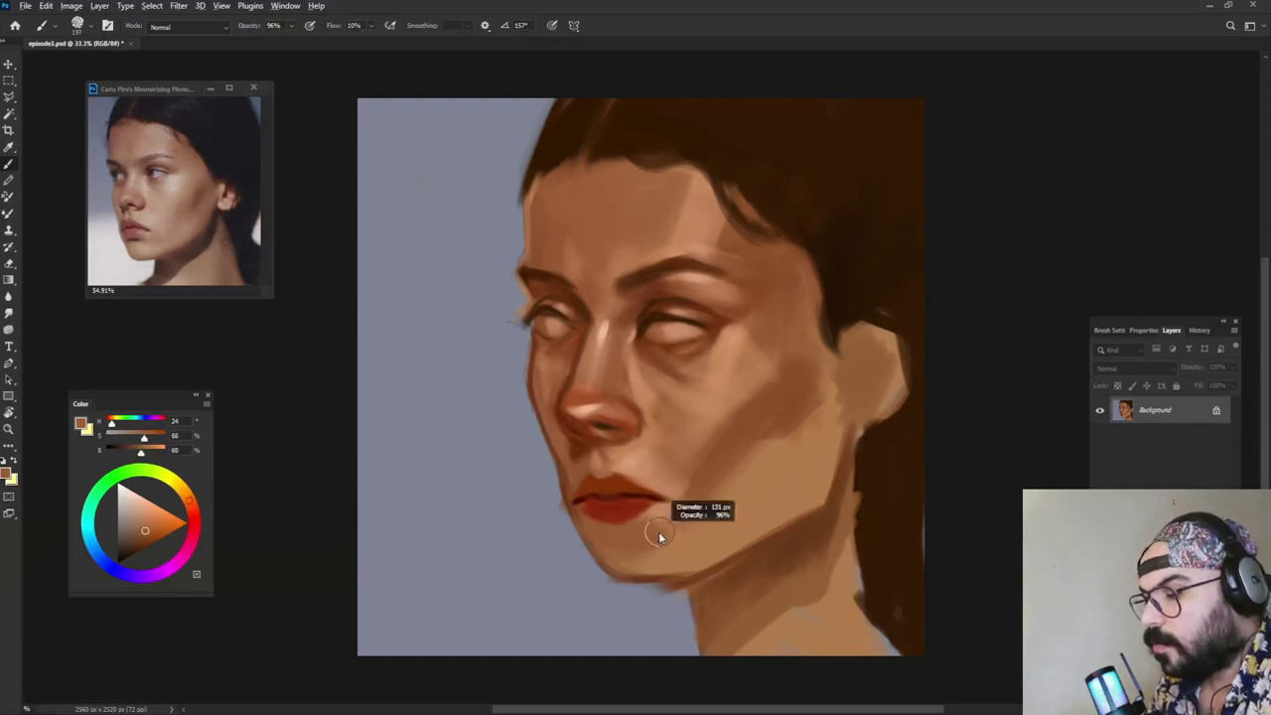
Step: Paint the shadow beneath the lower lip with dark brown sampled from the eye and soften it with skin tones
alt+click(643, 315)
alt+click(645, 314)
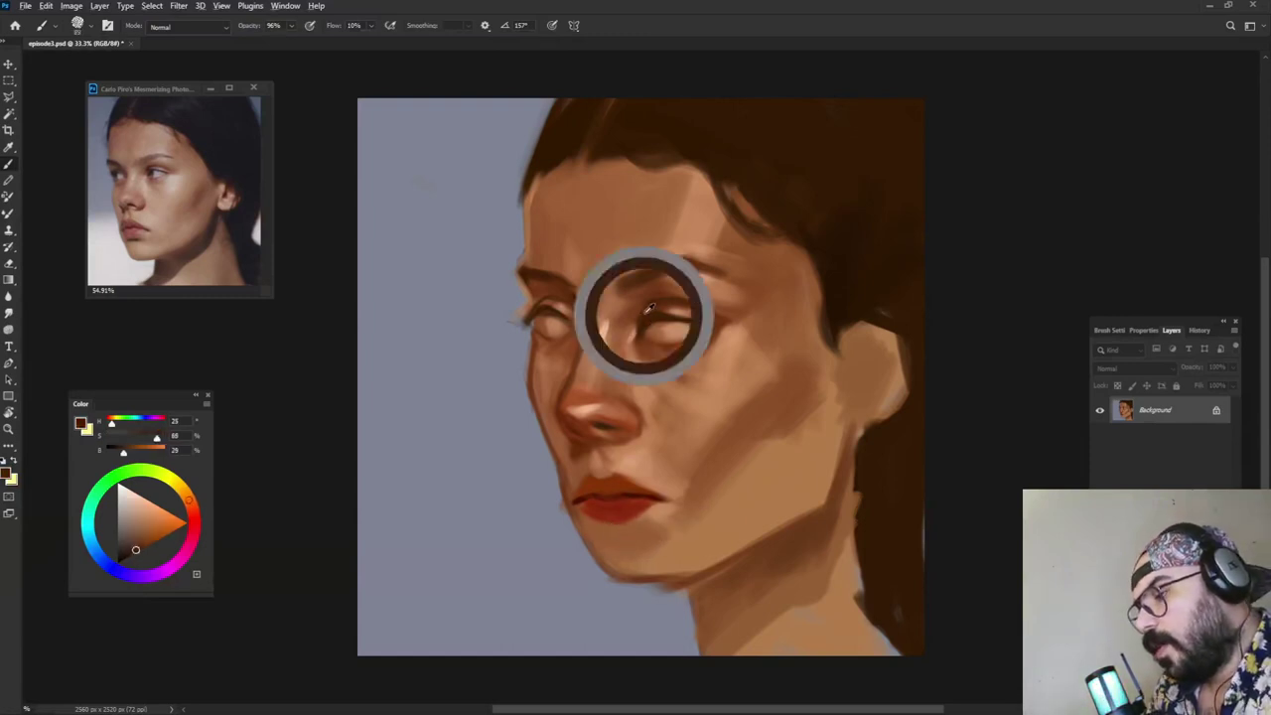
alt+click(609, 530)
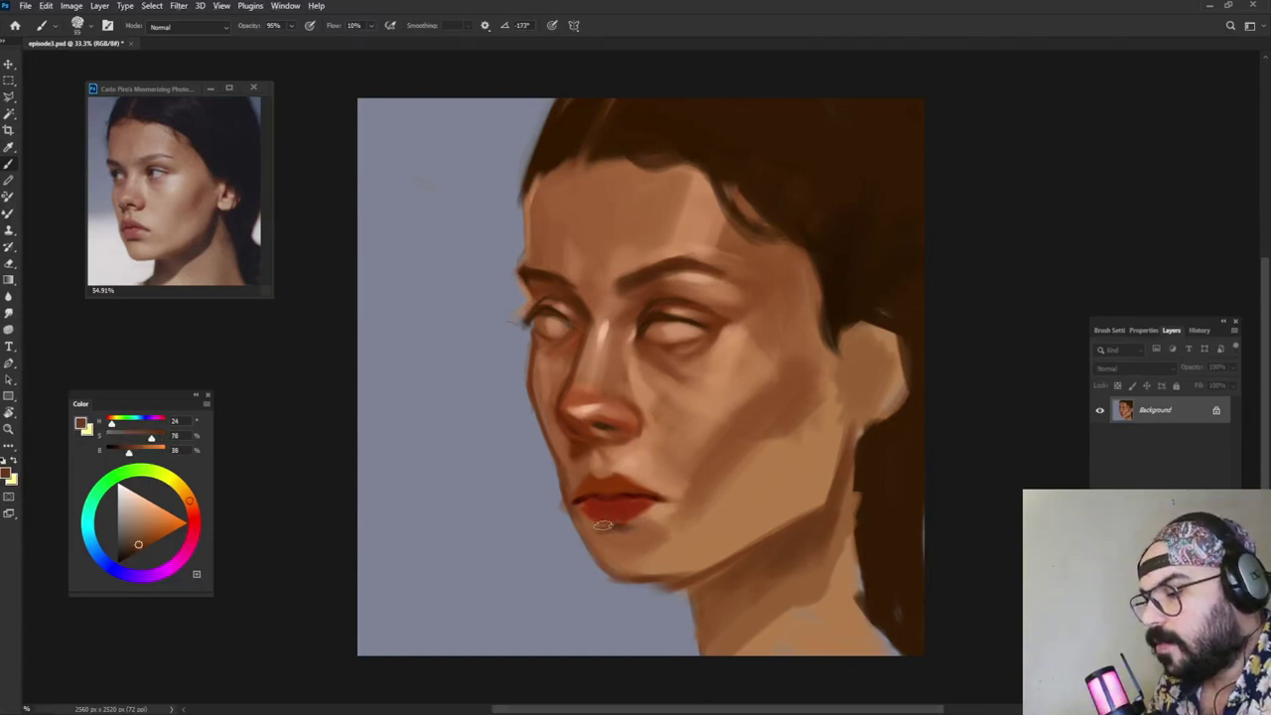
alt+click(646, 521)
alt+click(637, 521)
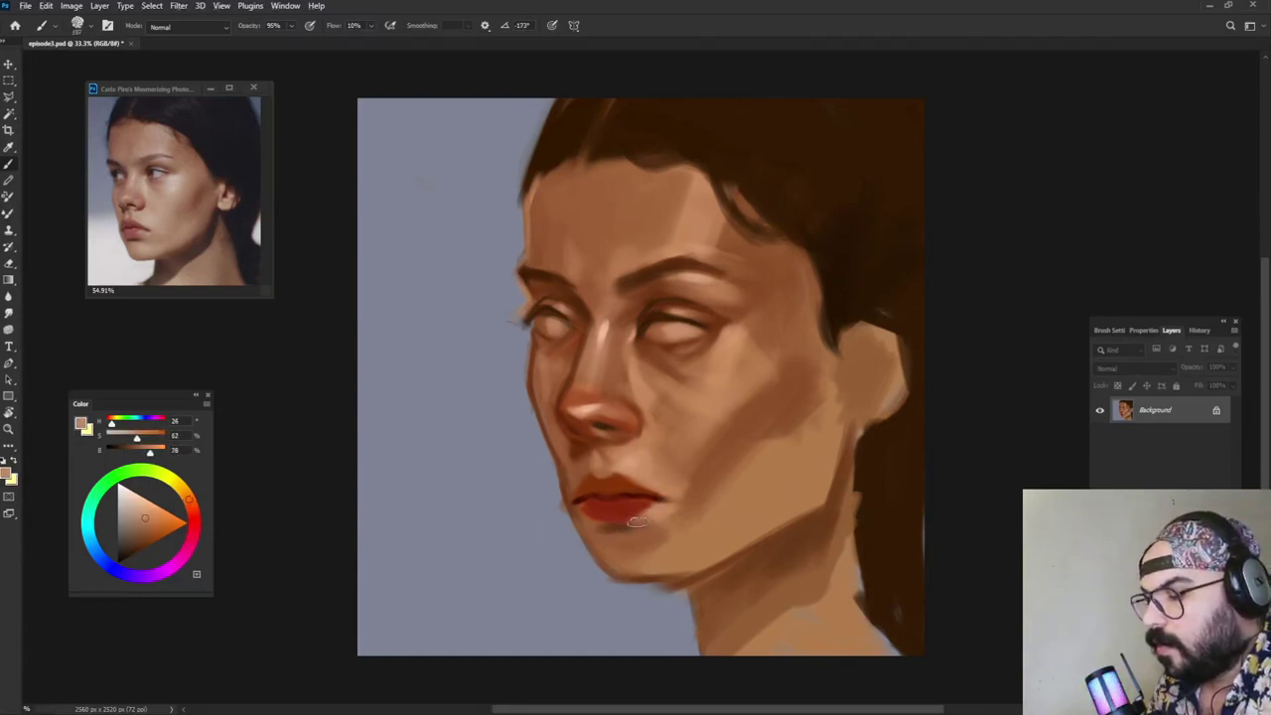
alt+click(608, 534)
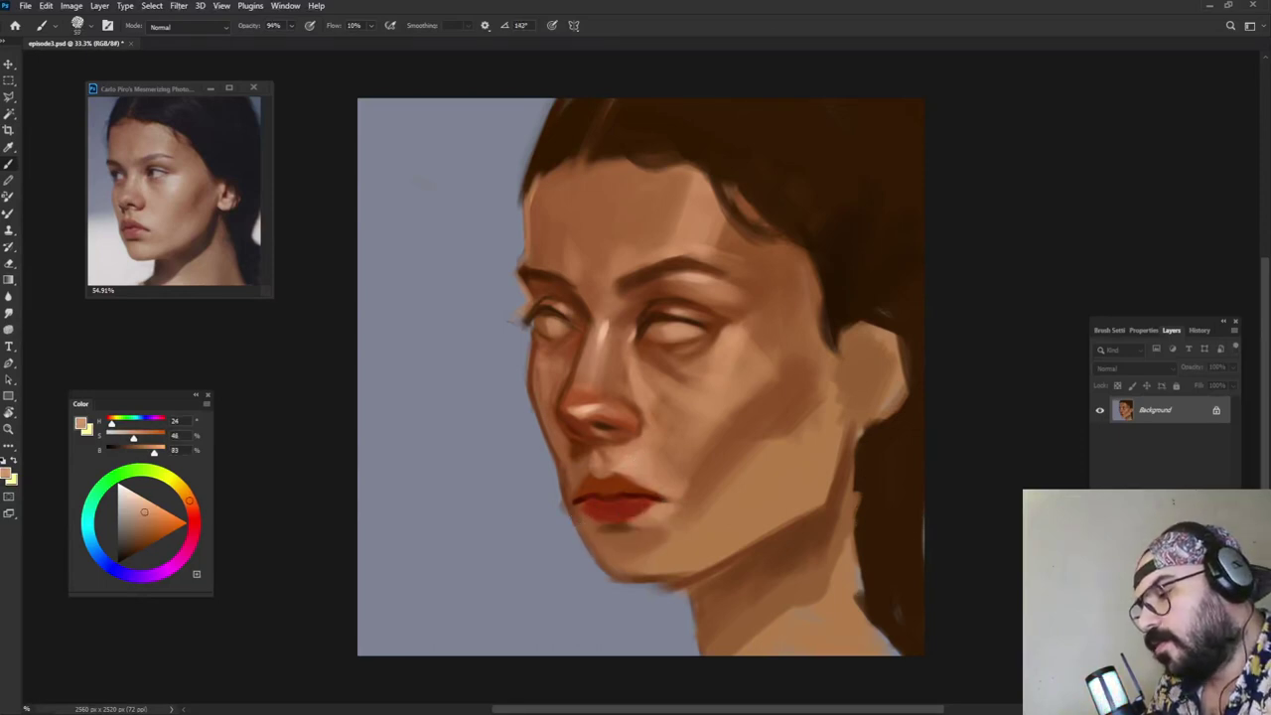
Step: Touch up the skin around the far and near mouth corners with sampled light and mid skin tones
alt+click(593, 404)
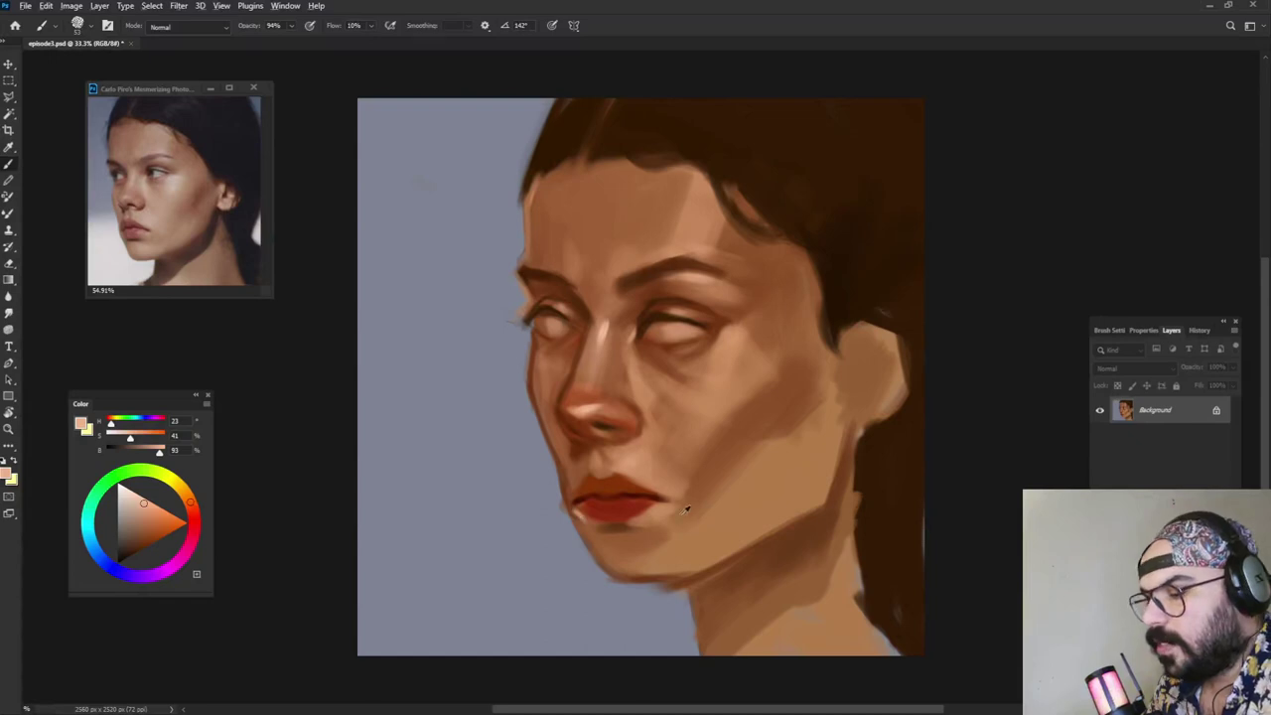
alt+click(585, 512)
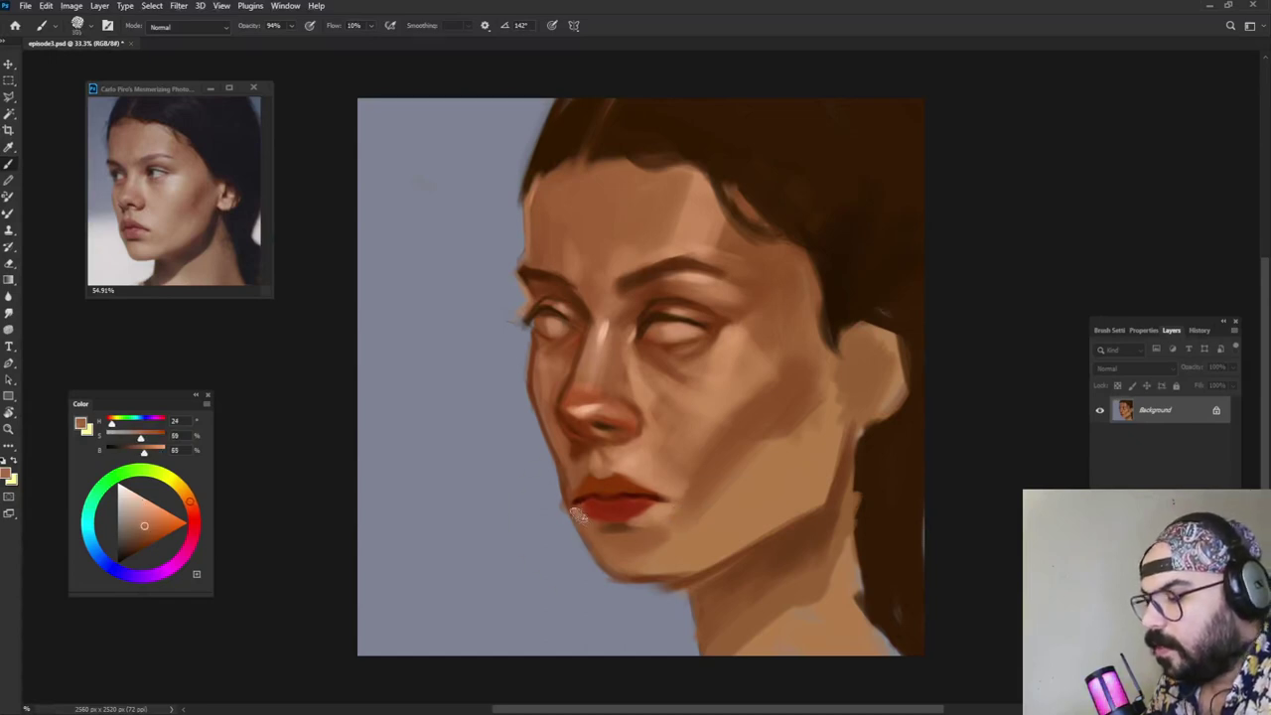
drag(668, 516, 650, 536)
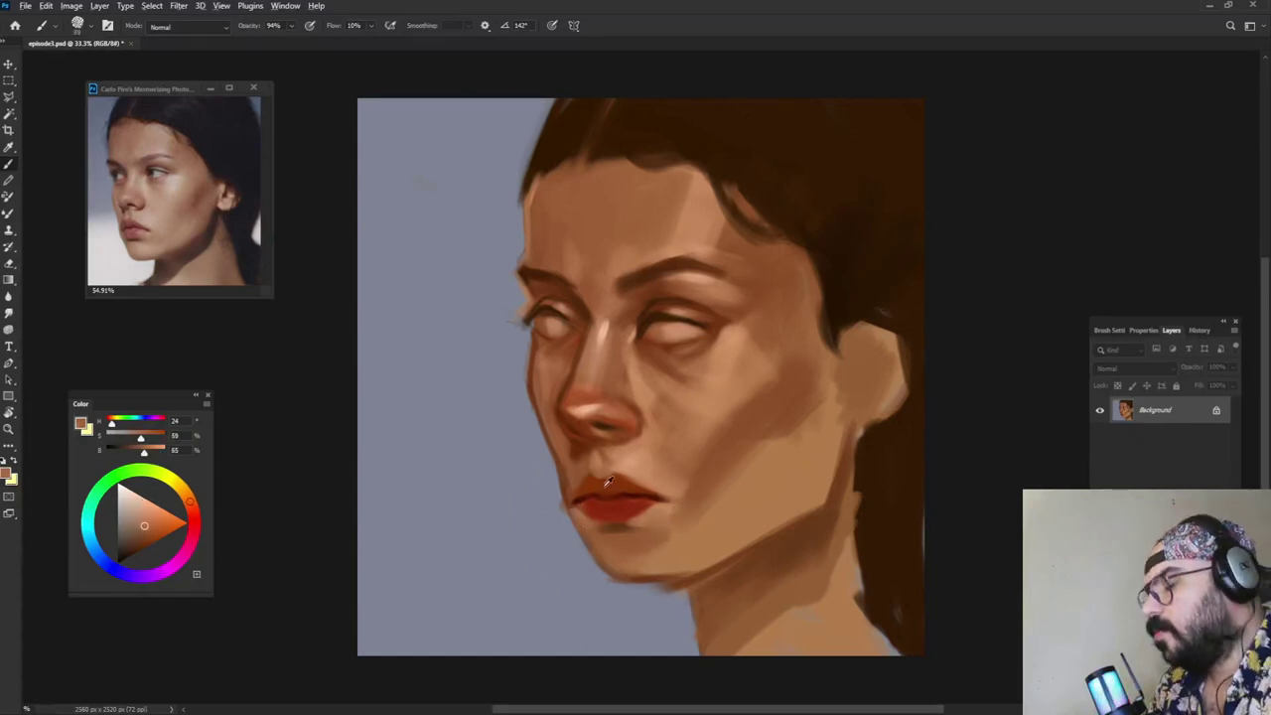
Step: Darken the near nostril with near-black browns and reds at brightness 10–15% and refine the skin below it with sampled tones
alt+click(609, 426)
click(124, 559)
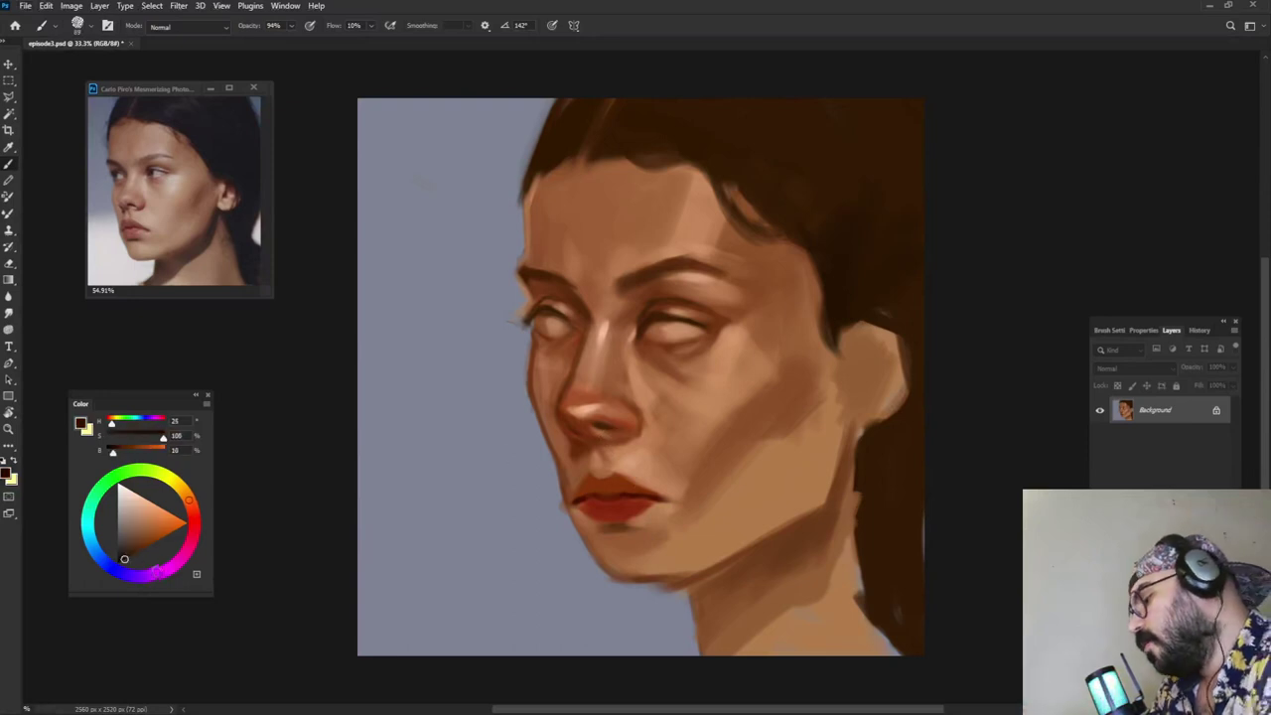
drag(647, 442, 639, 444)
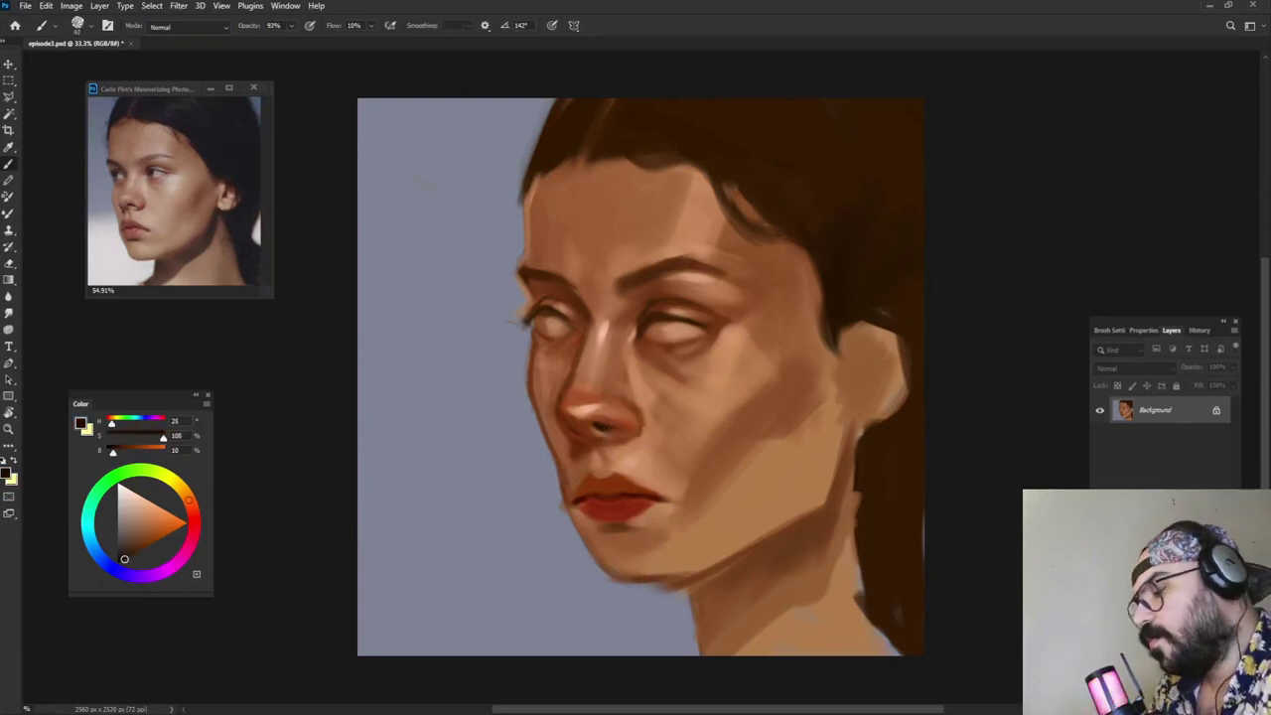
click(194, 515)
click(127, 557)
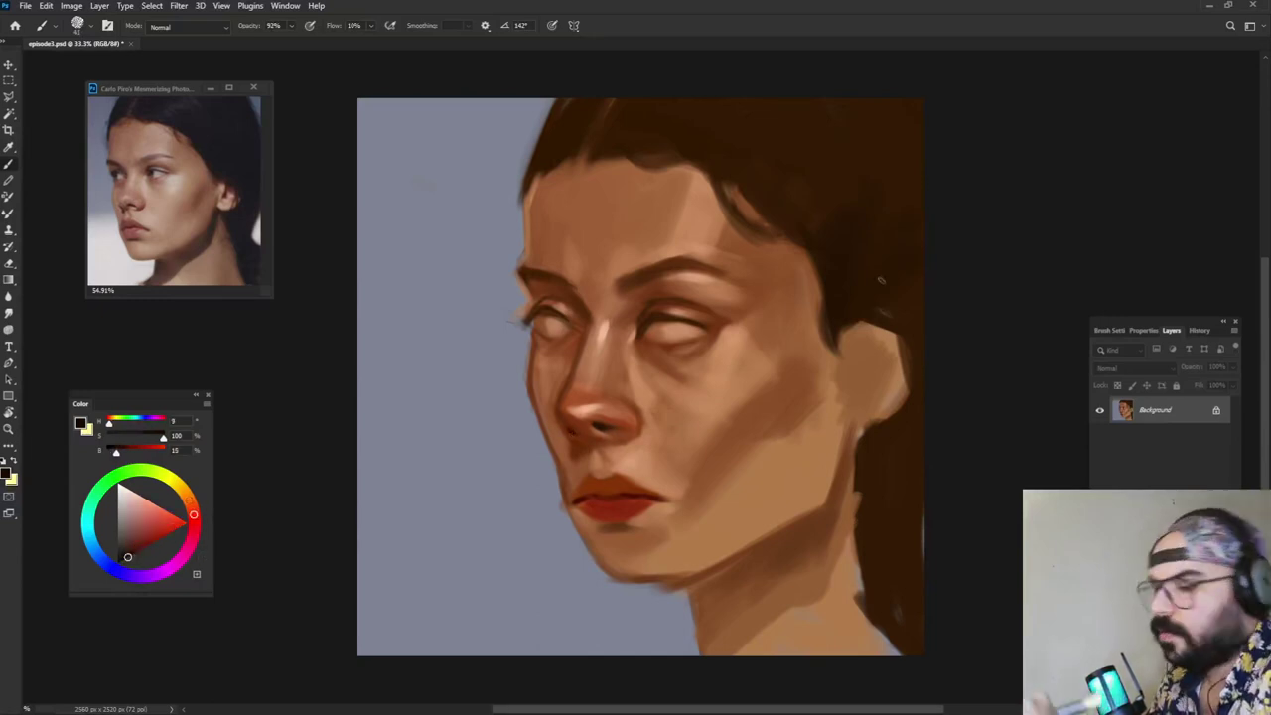
alt+click(603, 427)
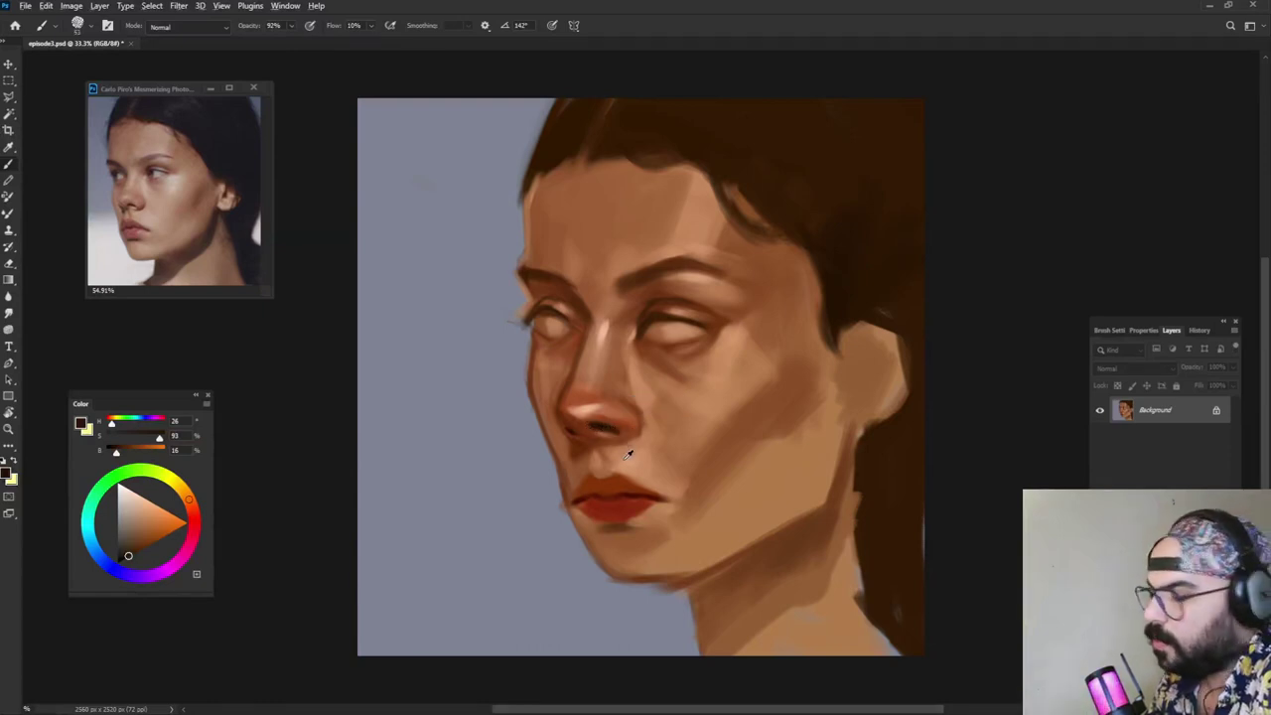
alt+click(628, 454)
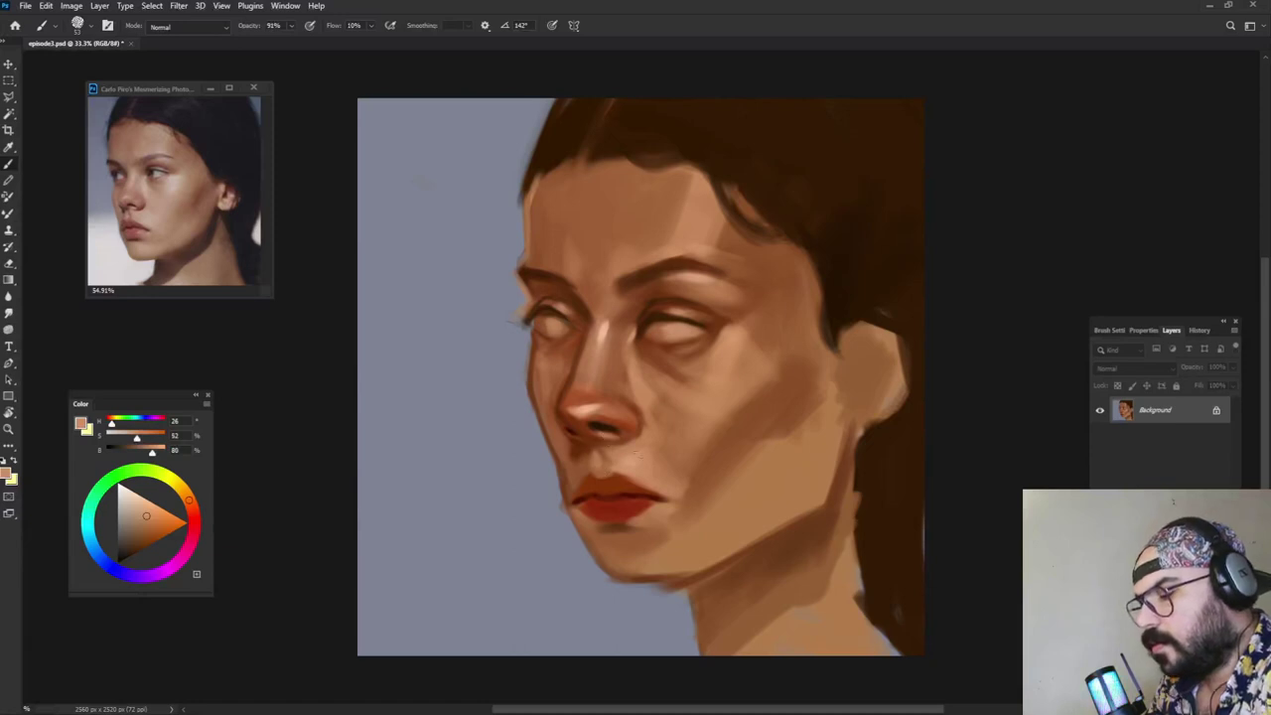
alt+click(632, 440)
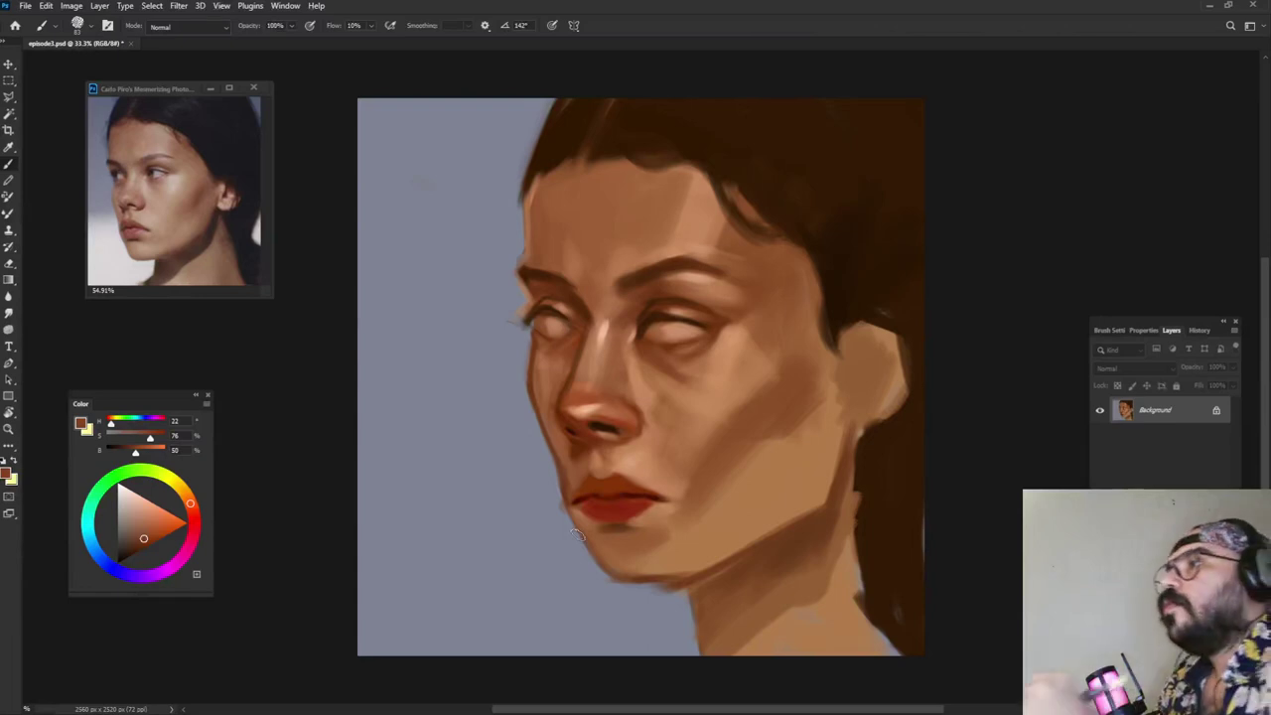
Step: Set the brush opacity to 99% and repaint the upper lip with sampled lip red
key(9)
key(9)
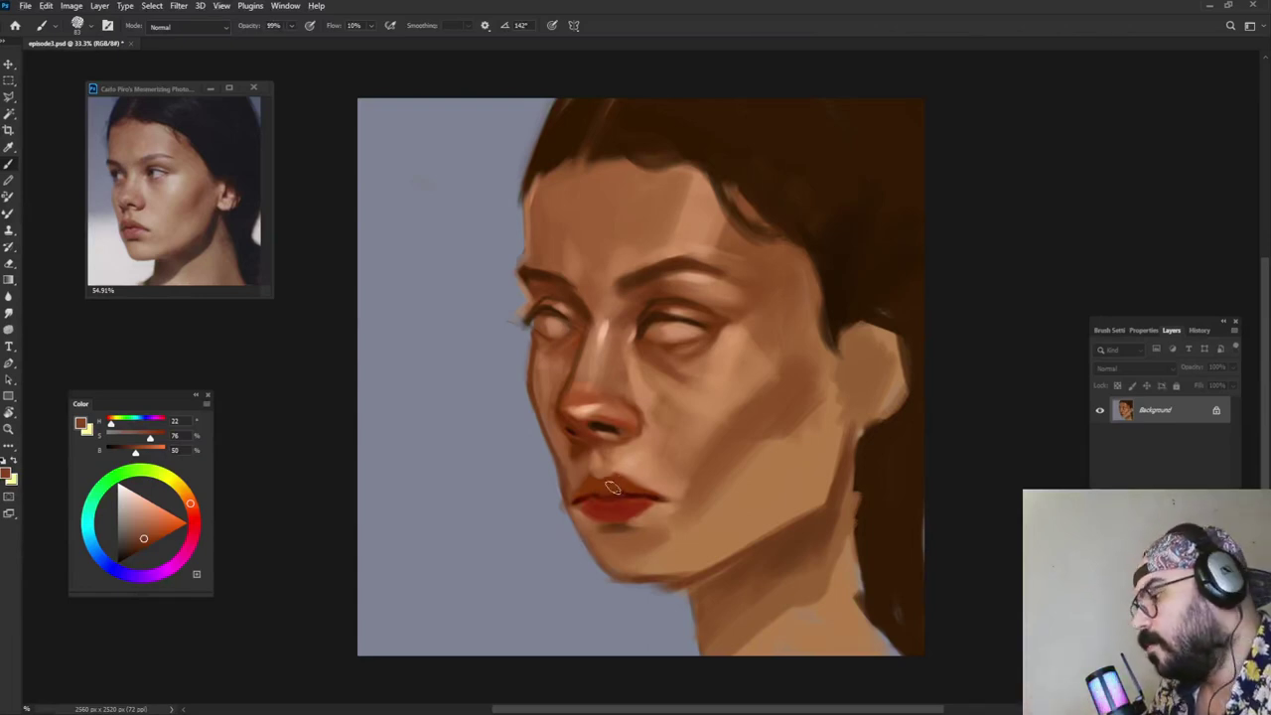
alt+click(598, 489)
mouse_move(591, 491)
mouse_down()
mouse_move(574, 500)
mouse_move(649, 474)
mouse_move(623, 484)
mouse_up()
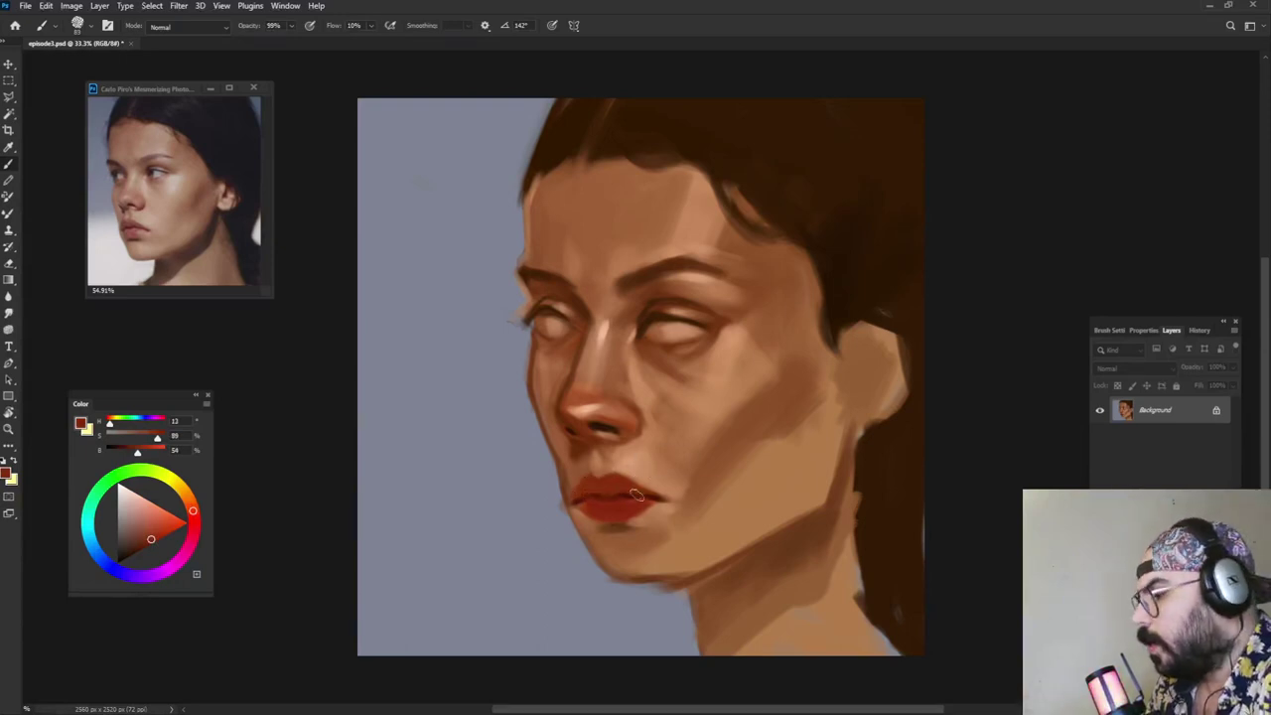
Step: Blend the philtrum and the skin above the near mouth corner with sampled skin tones
alt+click(601, 459)
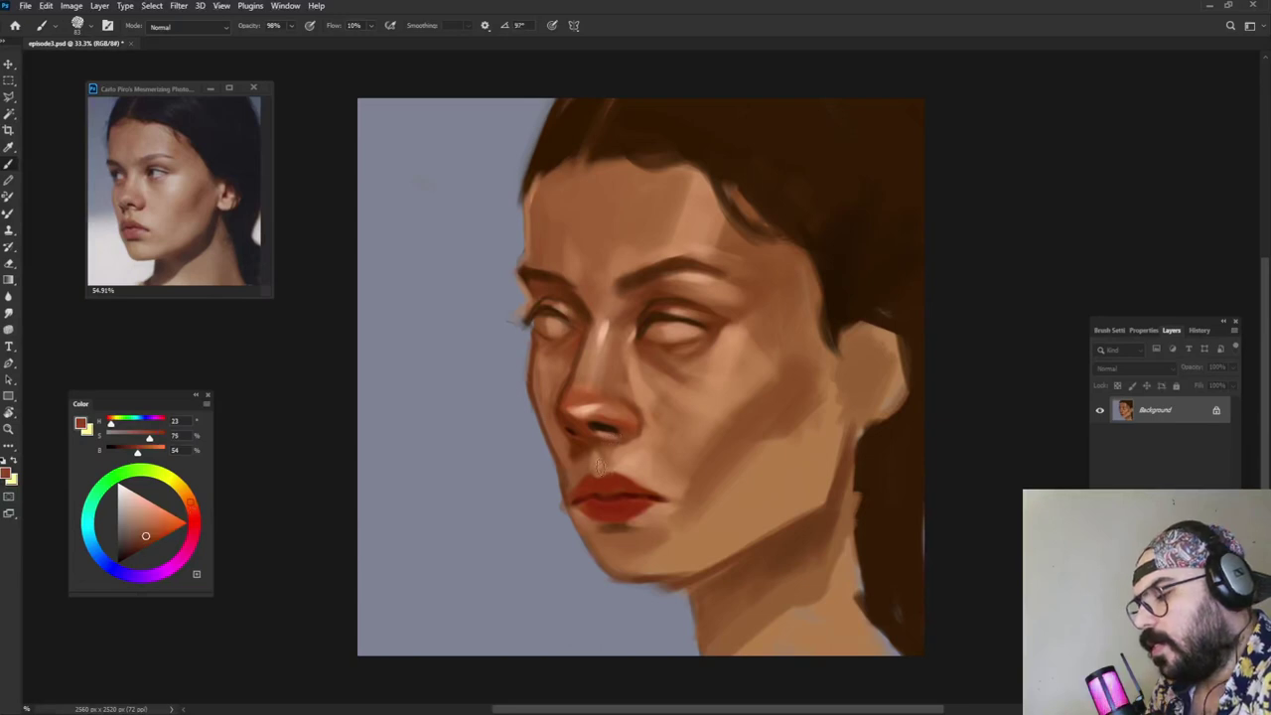
alt+click(608, 455)
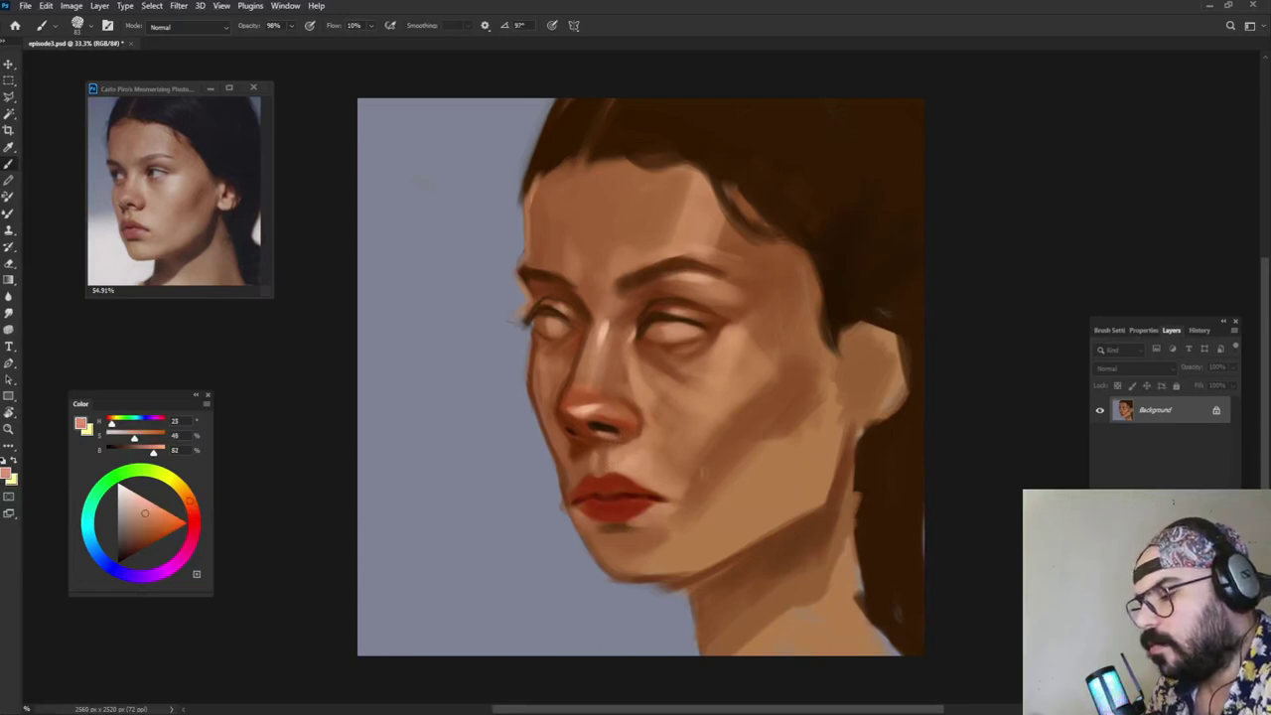
drag(677, 481, 660, 481)
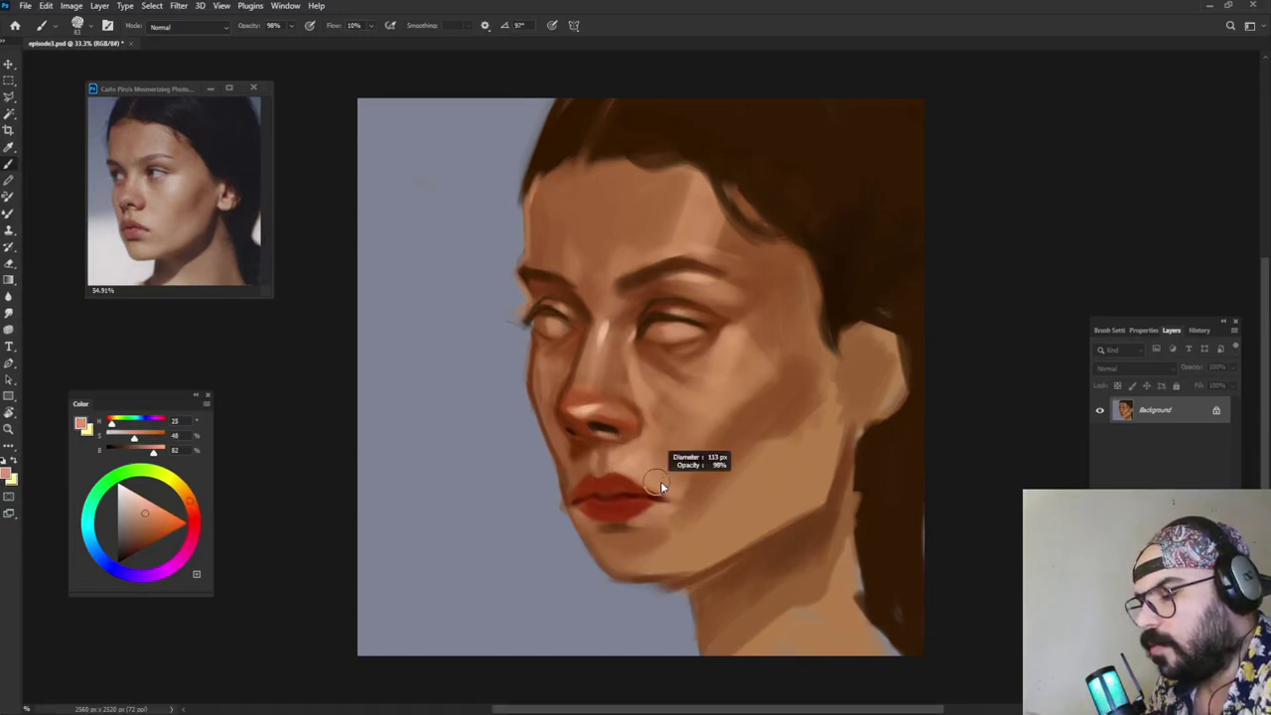
alt+click(575, 468)
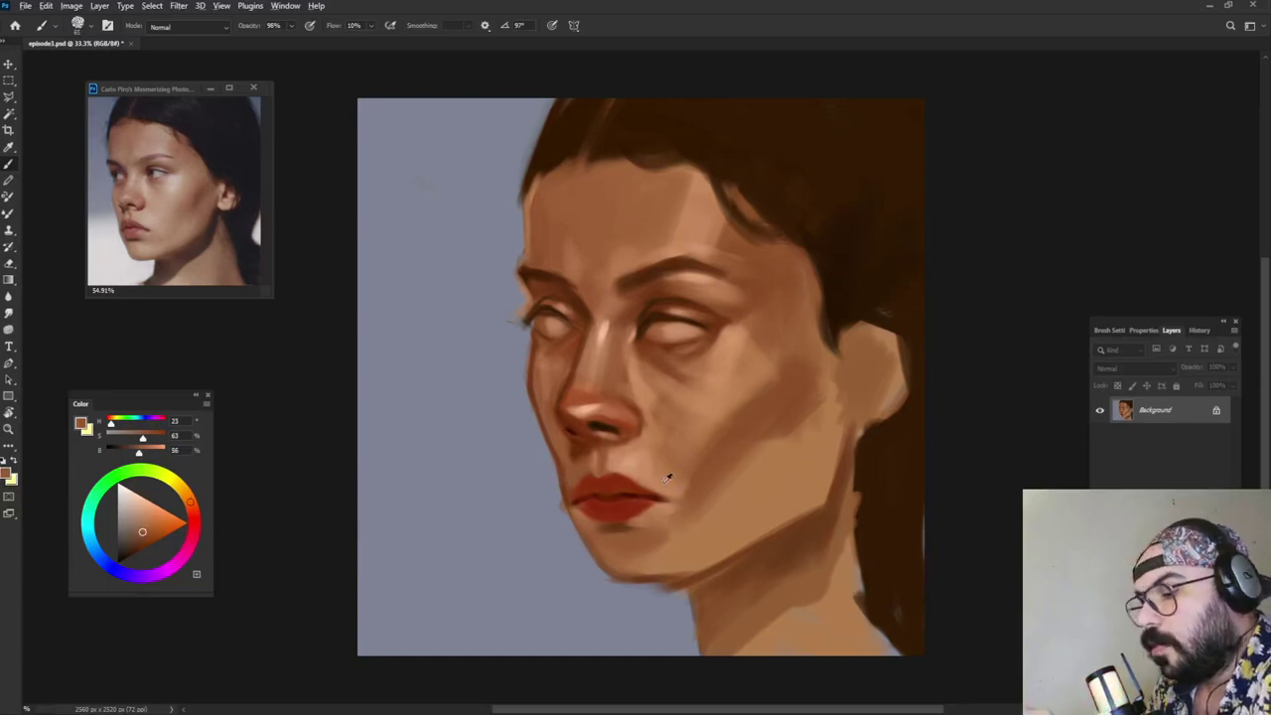
drag(667, 478, 673, 479)
Step: Paint a pink highlight across the lower lip, starting from its sampled red
alt+click(616, 510)
click(155, 505)
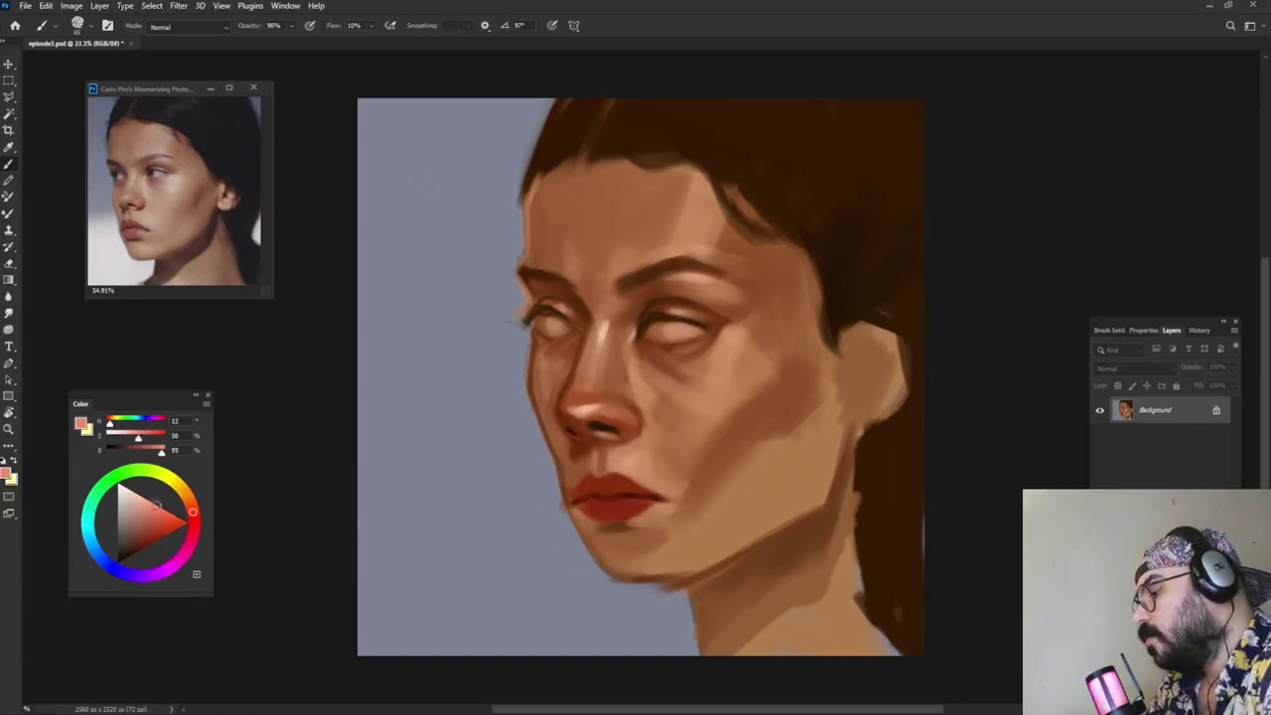
click(176, 494)
mouse_move(635, 510)
mouse_down()
mouse_move(650, 504)
mouse_move(622, 523)
mouse_move(622, 510)
mouse_move(643, 509)
mouse_move(590, 487)
mouse_move(621, 486)
mouse_move(582, 491)
mouse_up()
Step: Blend the lower lip's highlight and deepen the upper lip with repeatedly sampled lip reds
alt+click(627, 506)
alt+click(637, 503)
alt+right_click(631, 513)
alt+click(612, 512)
alt+click(636, 502)
alt+click(630, 496)
alt+right_click(596, 498)
alt+click(602, 485)
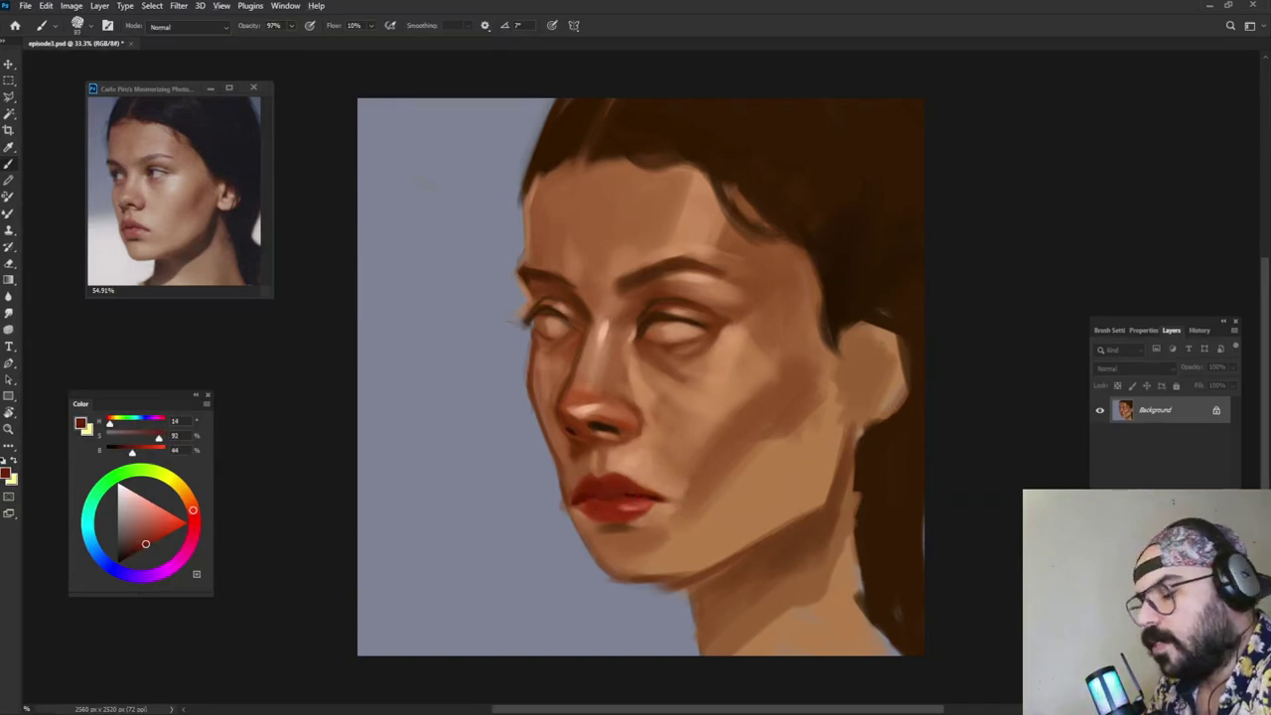
Step: Brighten the lower lip's highlight with light pink at saturation 41% and brightness 100%, softening it with sampled reds
alt+click(626, 507)
click(147, 500)
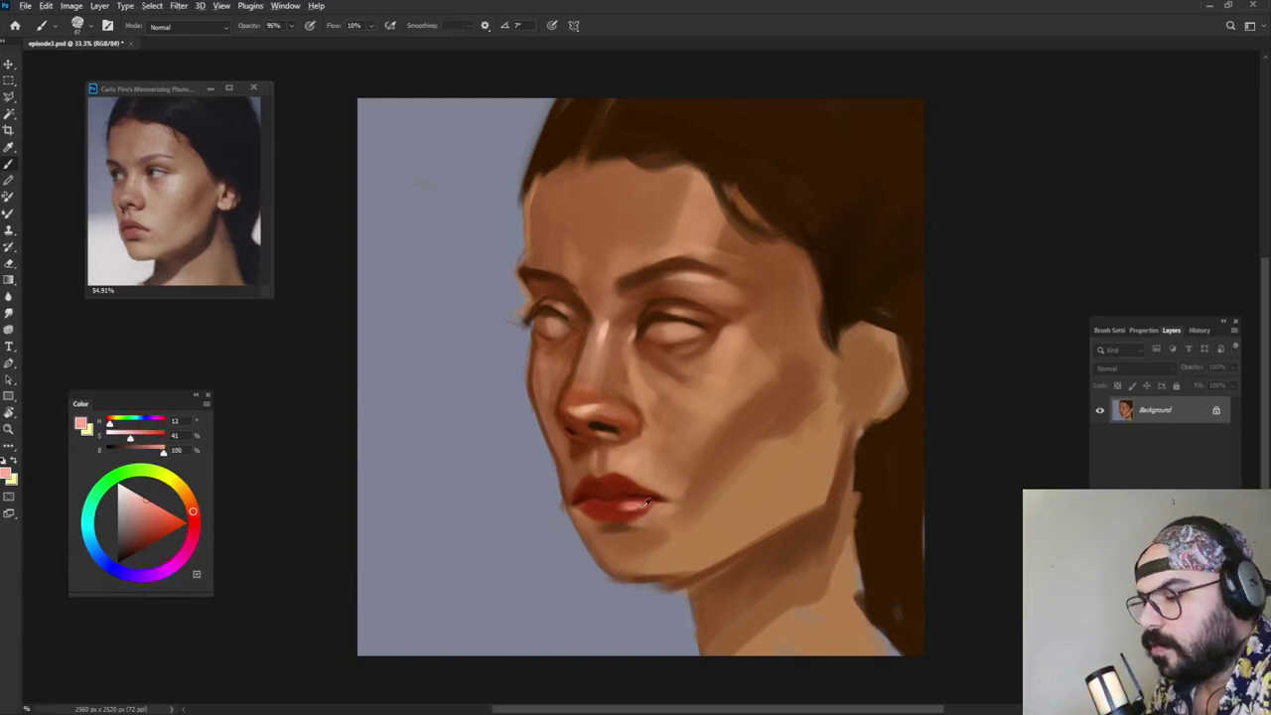
drag(644, 504, 596, 508)
alt+click(637, 508)
alt+click(623, 509)
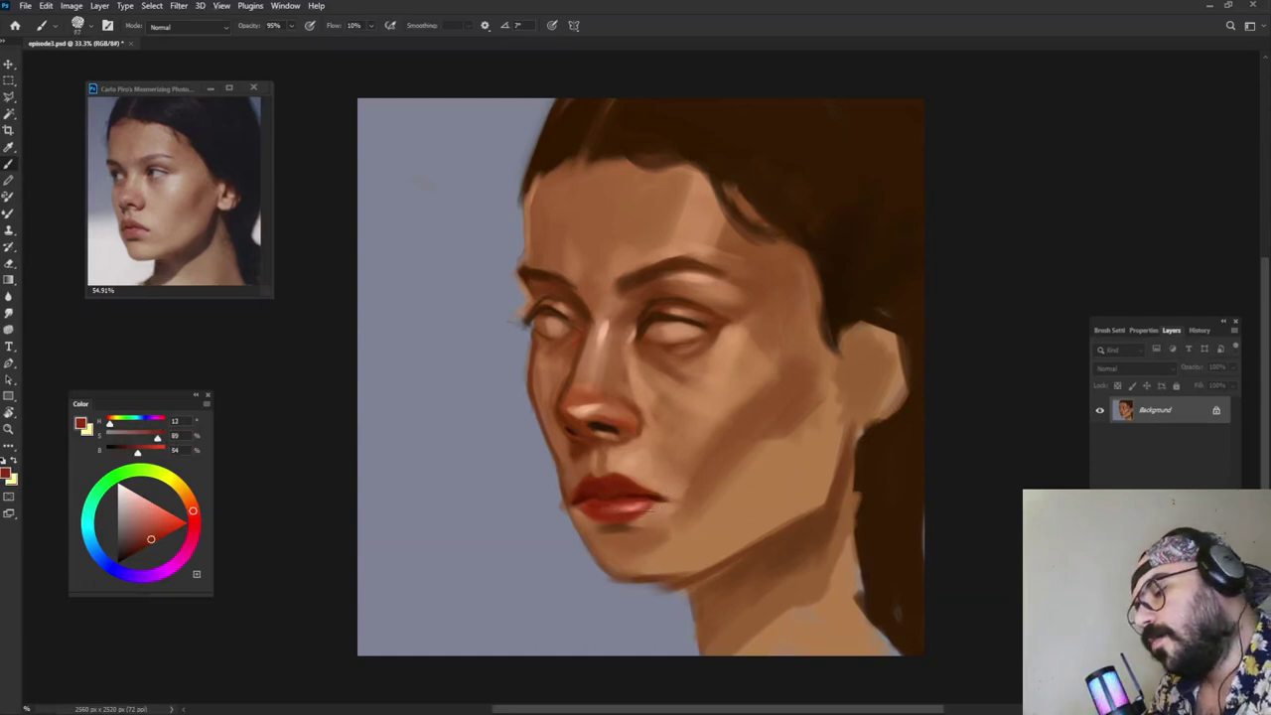
Step: Refine the inner corner and lids of the near eye with repeatedly sampled light and brown skin tones
alt+click(688, 319)
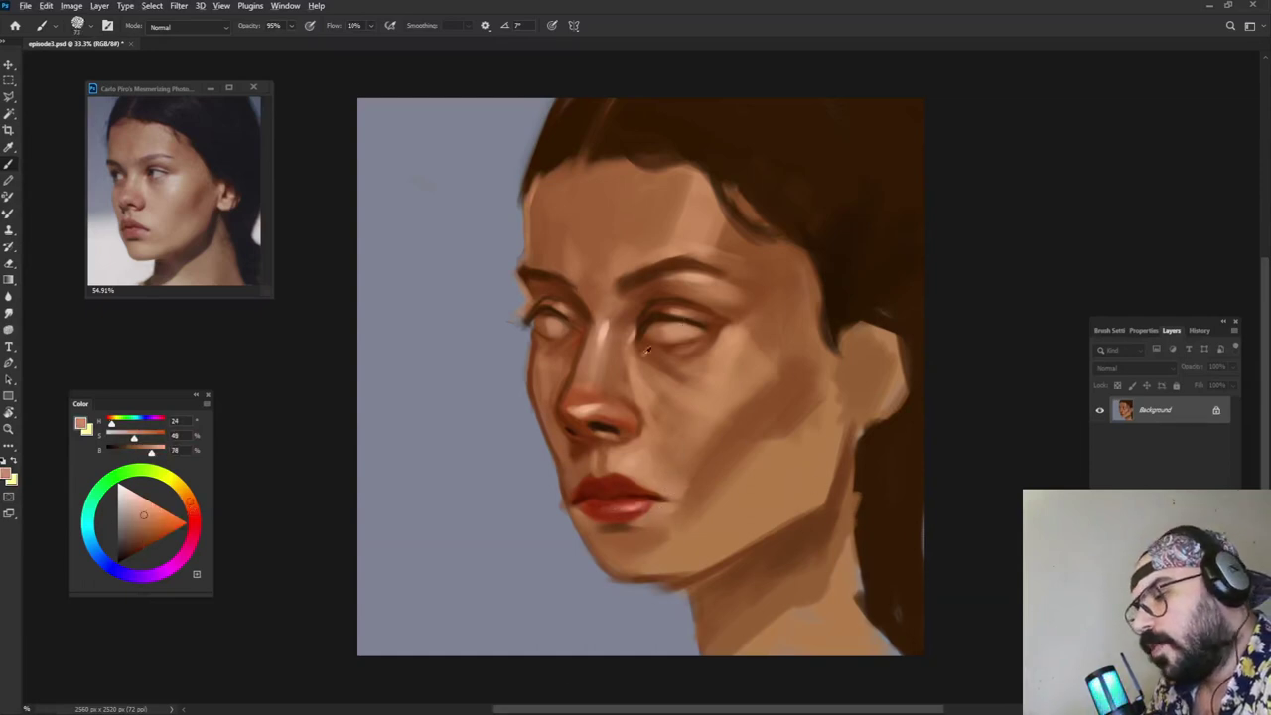
alt+click(606, 324)
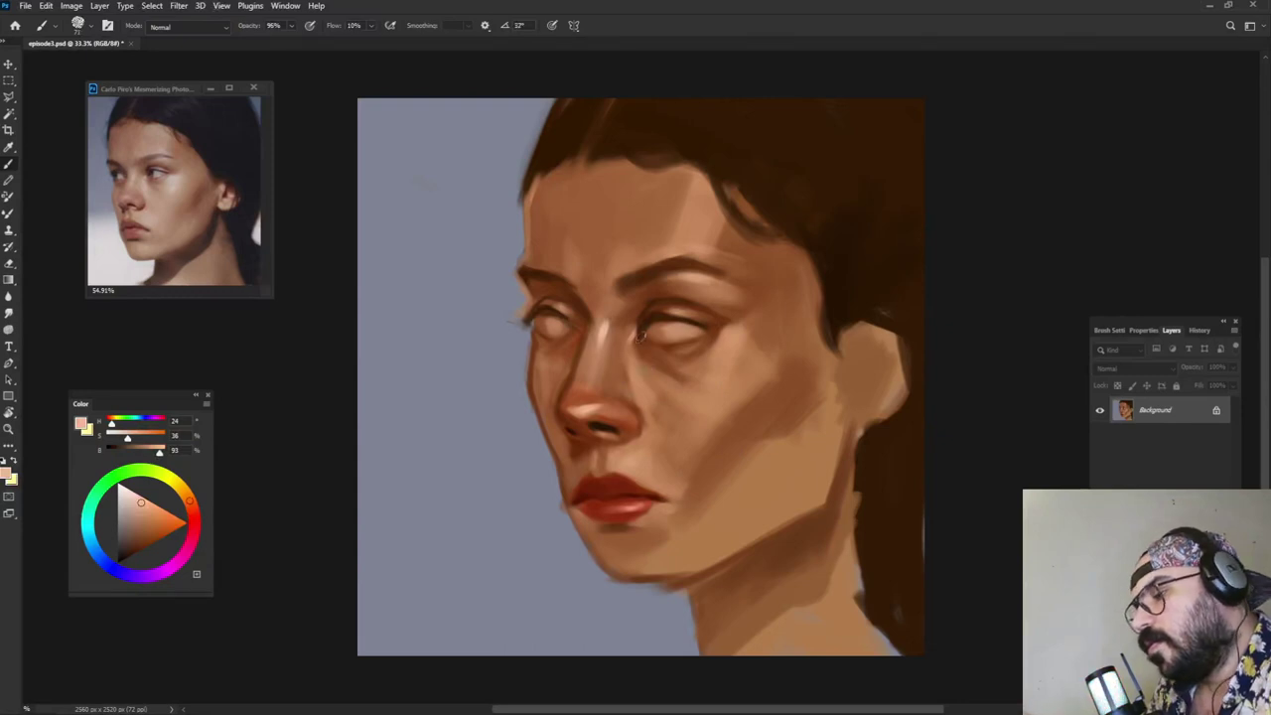
alt+click(699, 282)
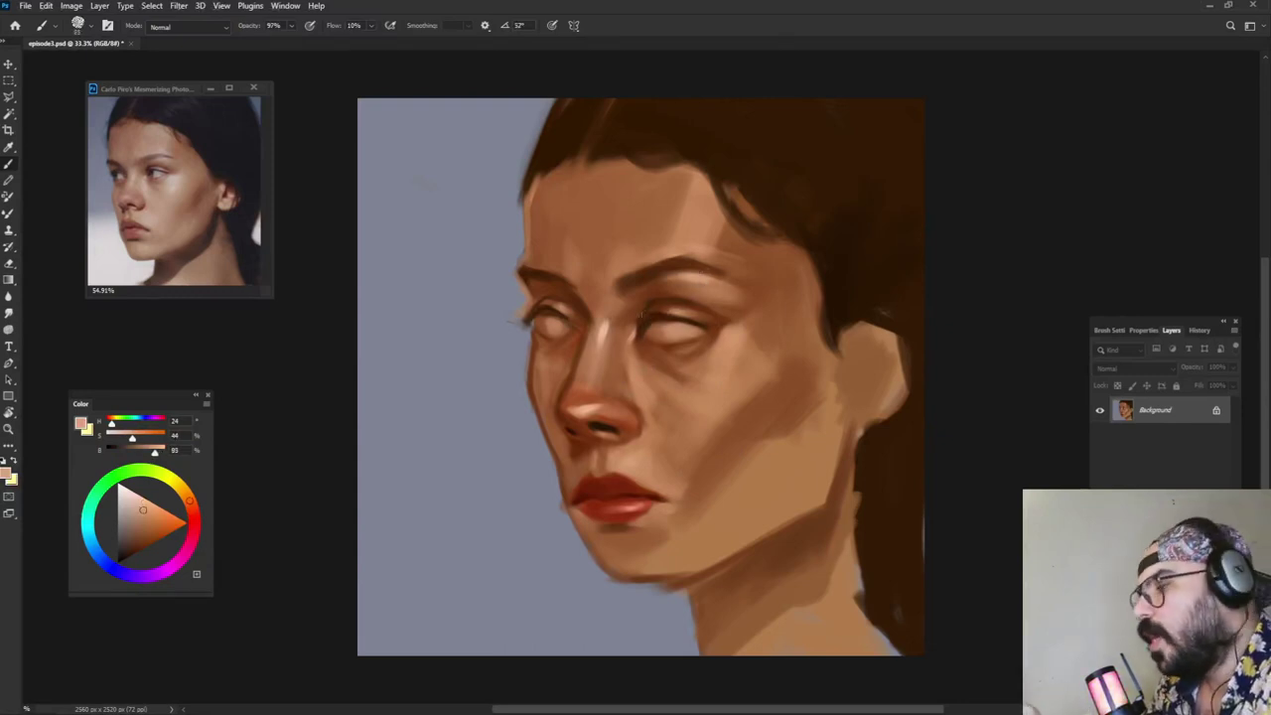
drag(645, 320, 638, 328)
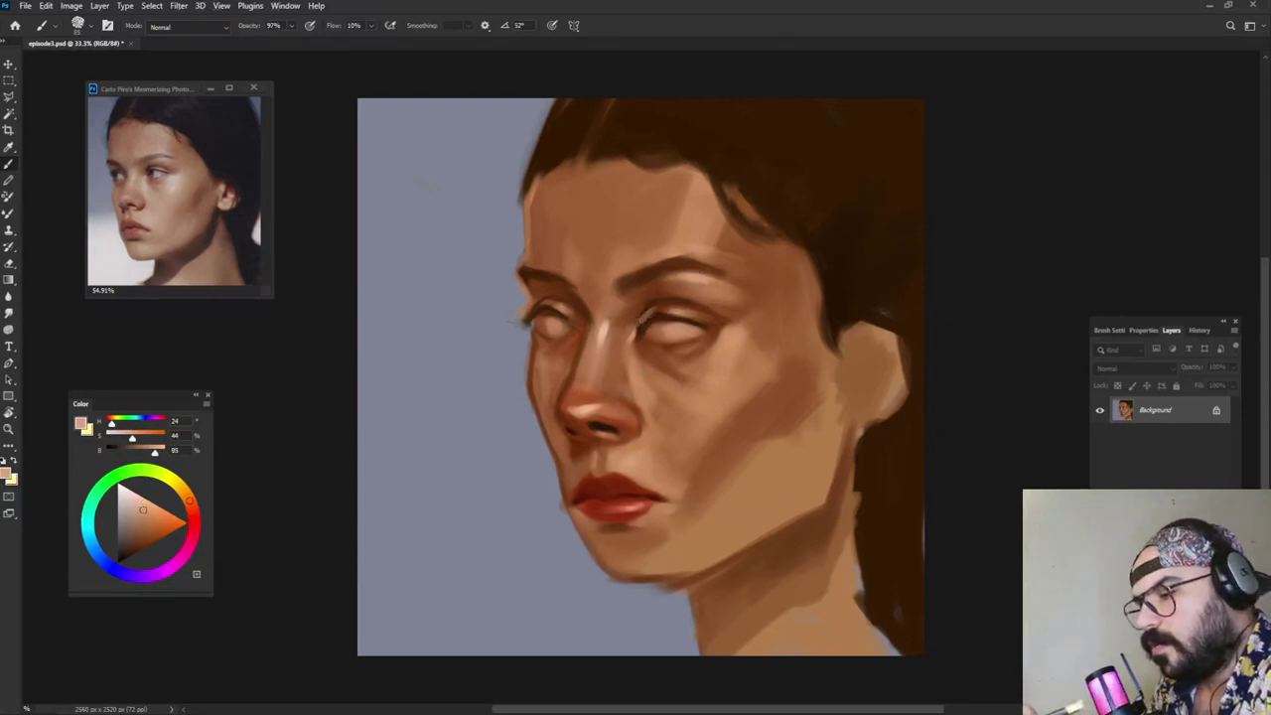
alt+click(660, 306)
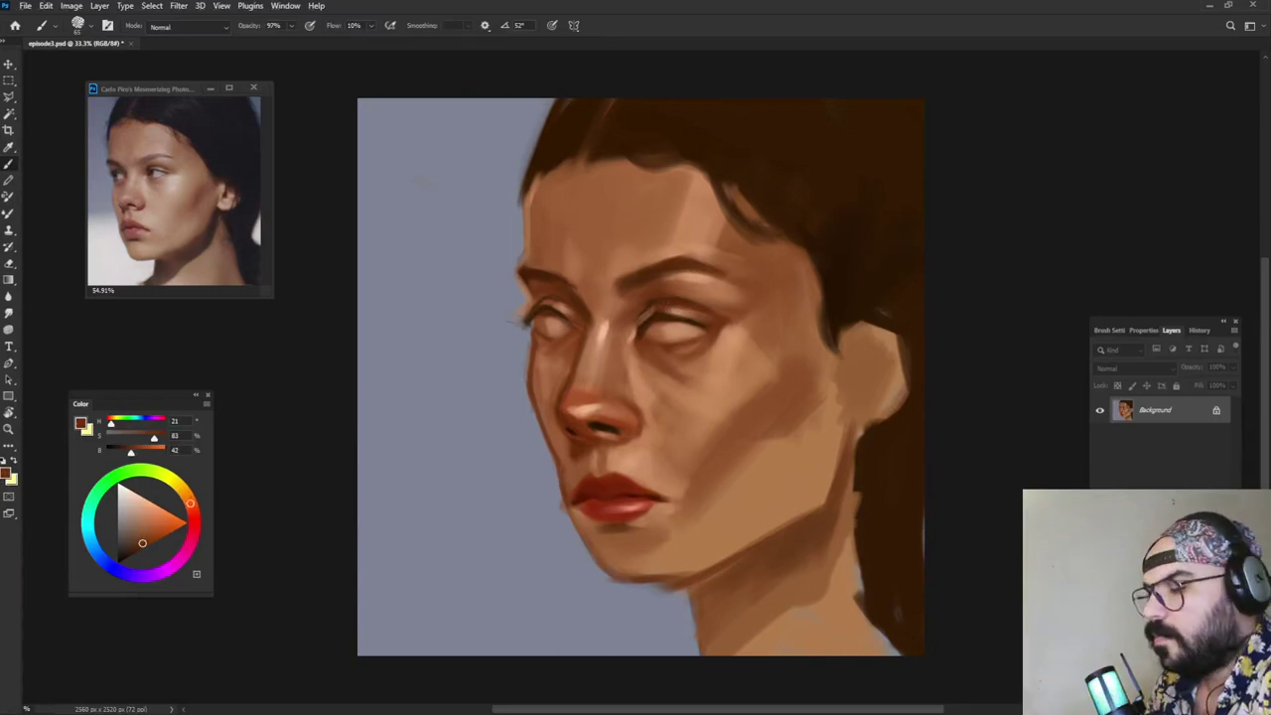
alt+click(733, 340)
drag(652, 320, 651, 316)
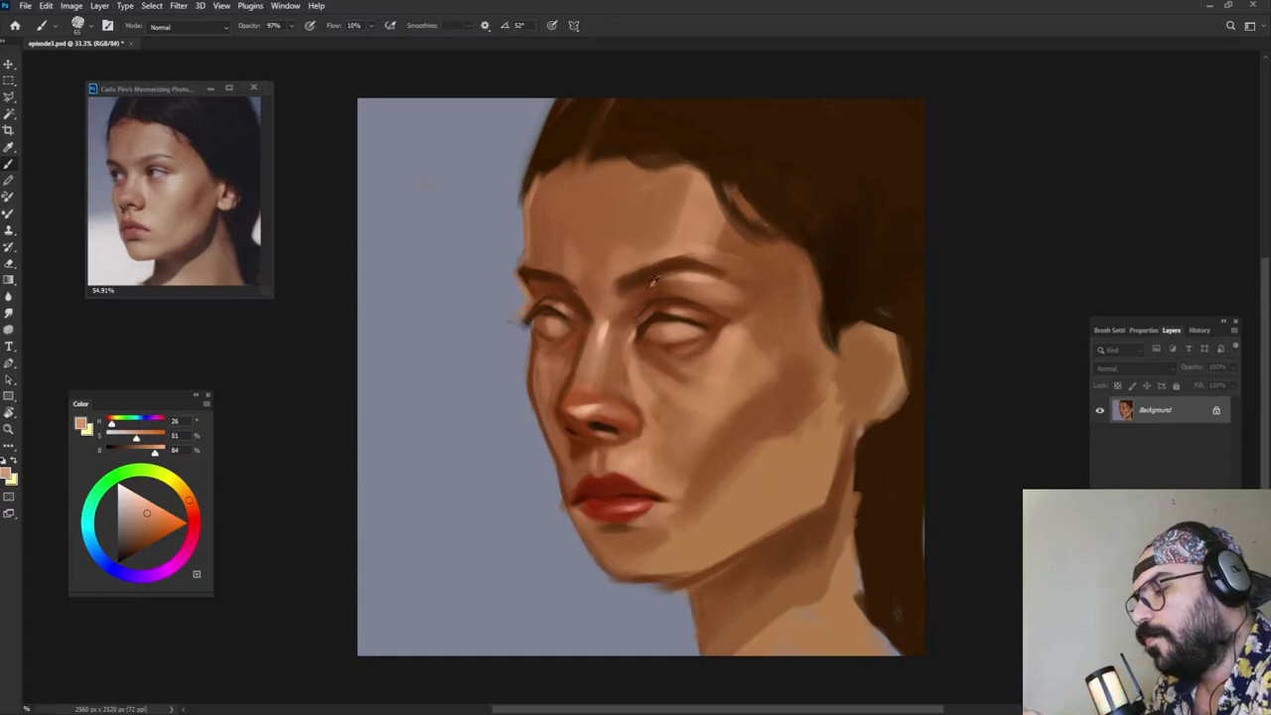
Step: Darken the hair strands at the near temple with sampled dark brown, rotating the brush tip to follow the strands
alt+click(760, 191)
key(shift+Left)
key(shift+Left)
key(shift+Left)
key(shift+Left)
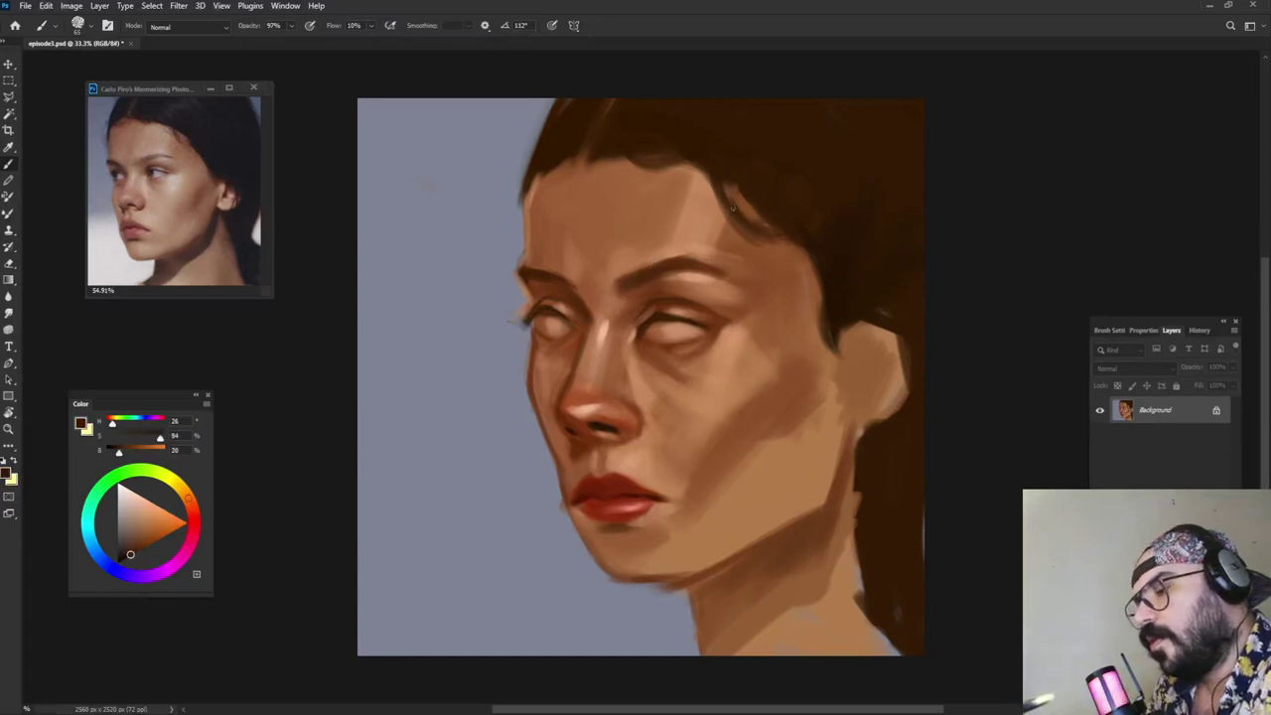
drag(730, 201, 762, 218)
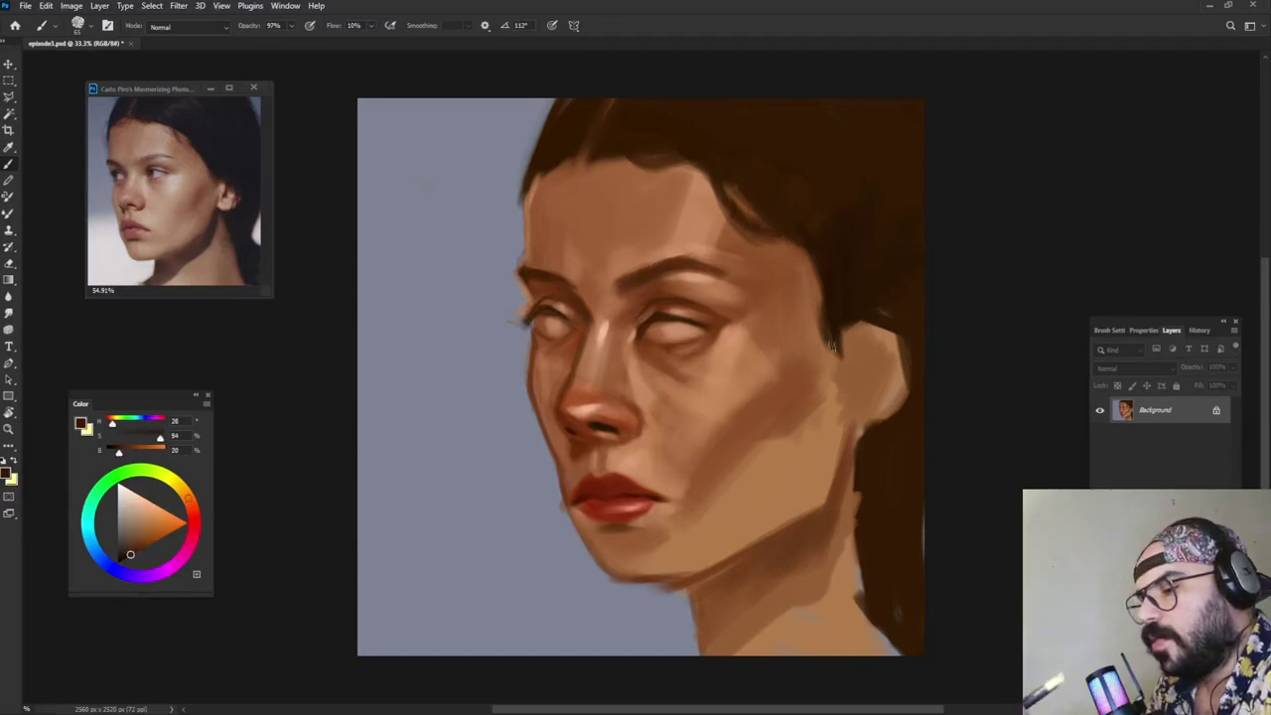
Step: Sharpen the near eye's lash line and upper lid crease with sampled dark and mid browns
alt+click(645, 323)
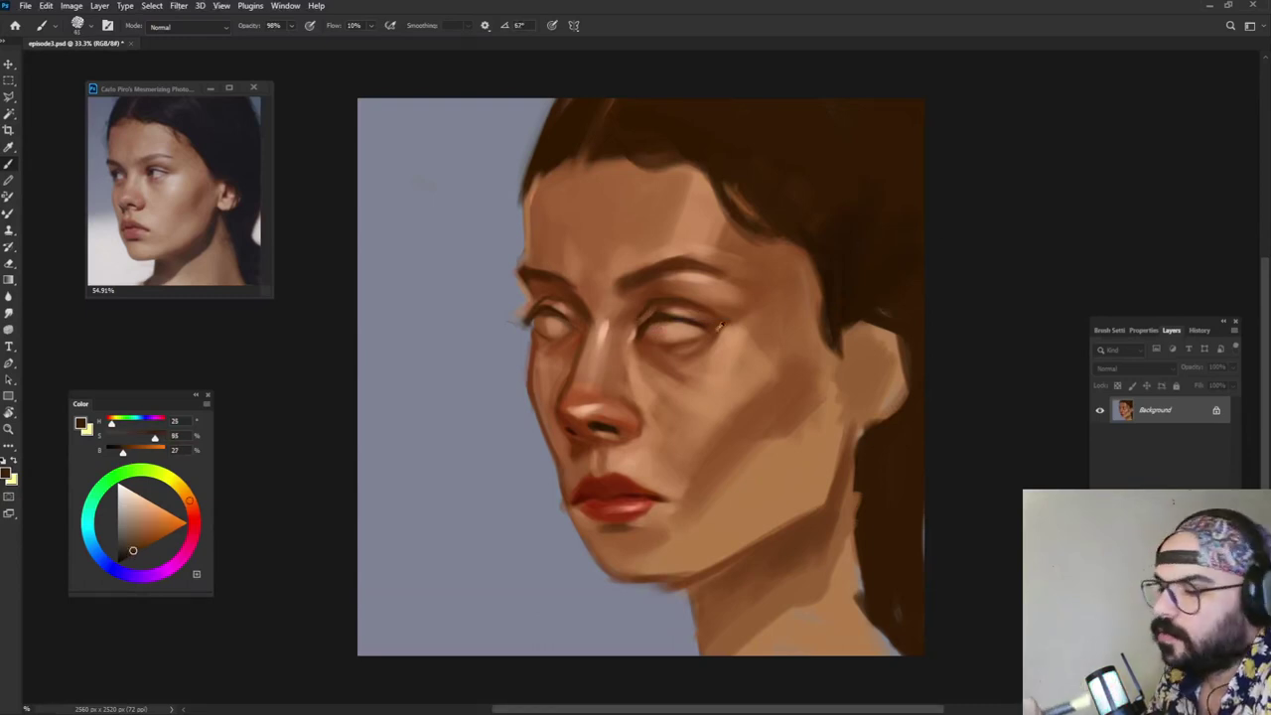
alt+click(664, 304)
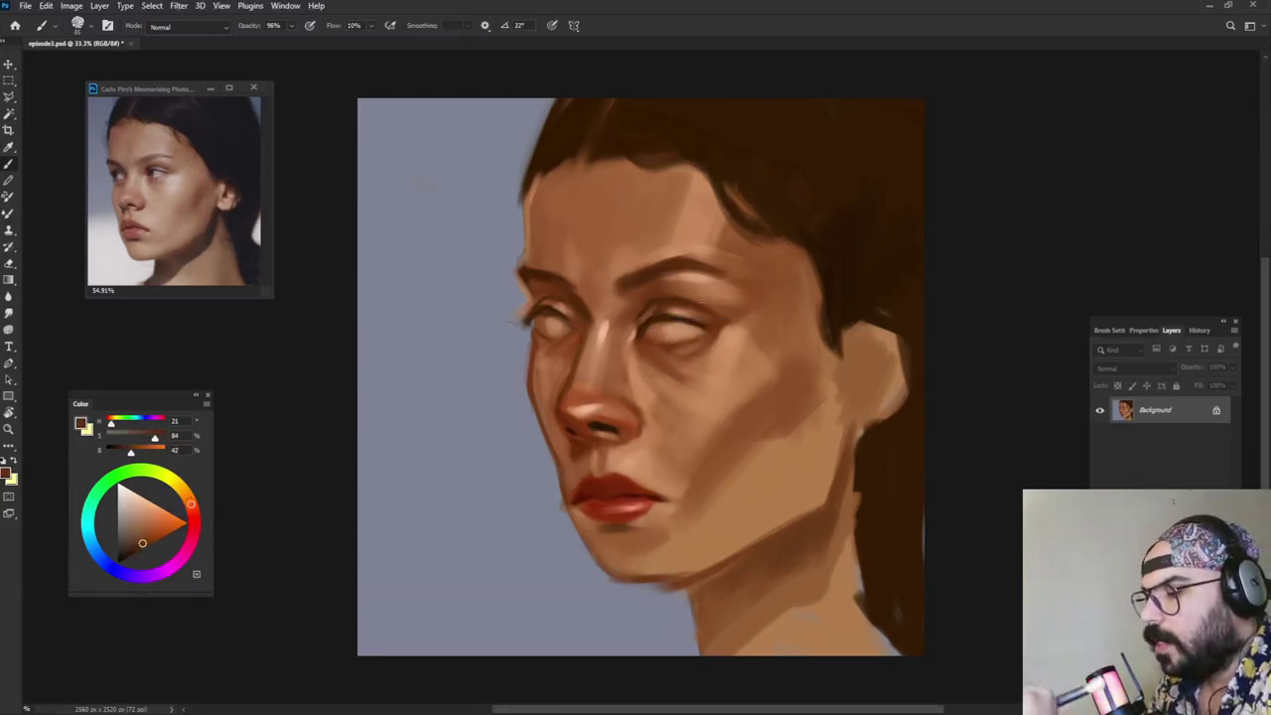
alt+click(731, 262)
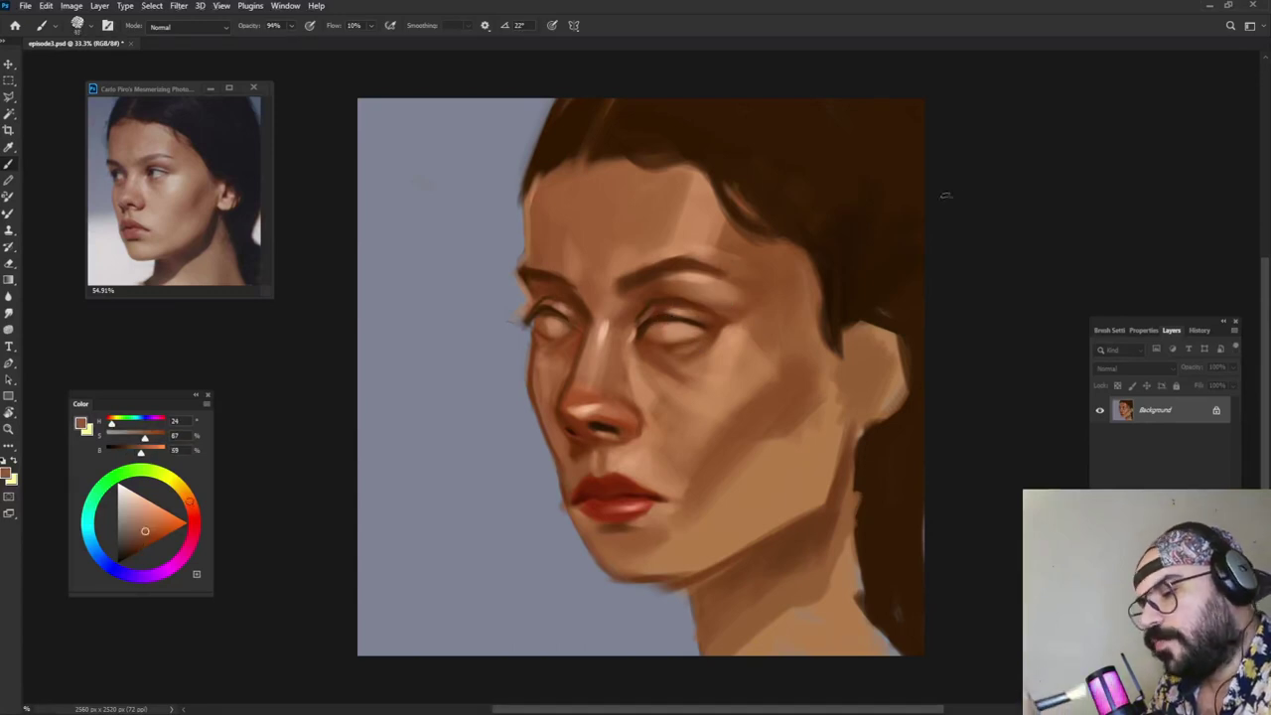
Step: Reshape the near eyebrow from its inner end to its tail with sampled dark browns and surrounding skin tones
alt+click(841, 244)
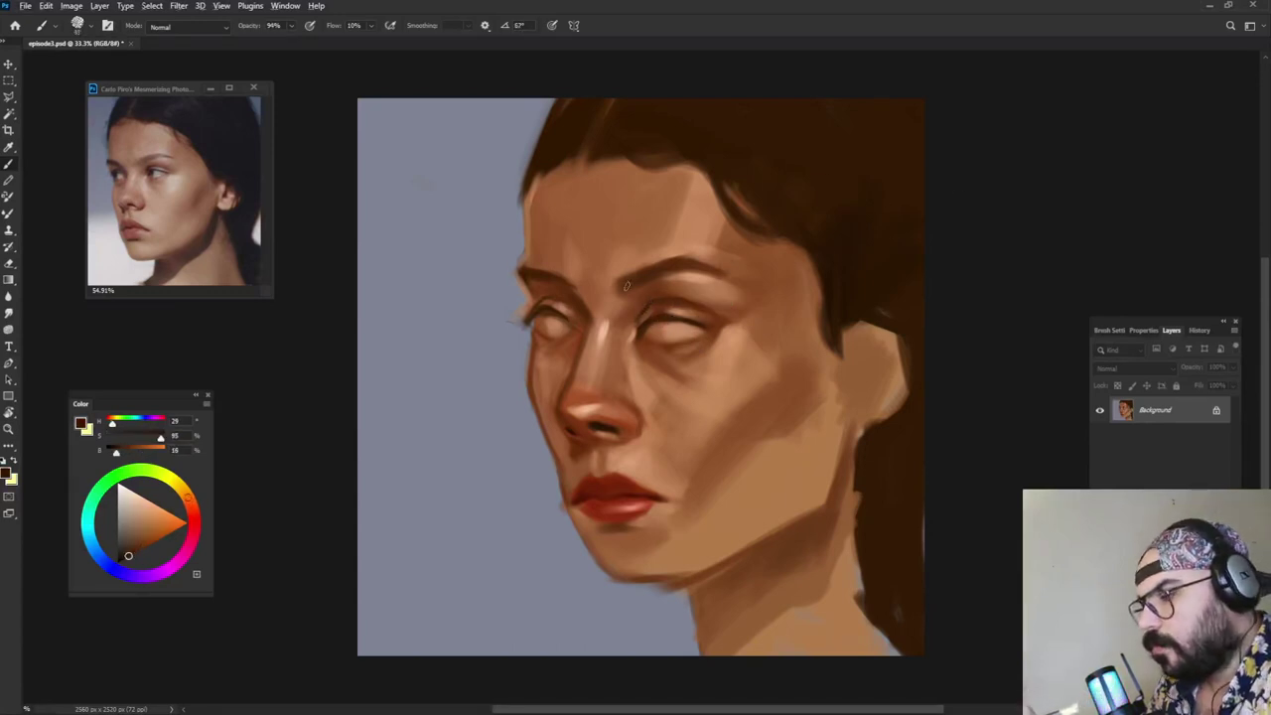
alt+click(707, 250)
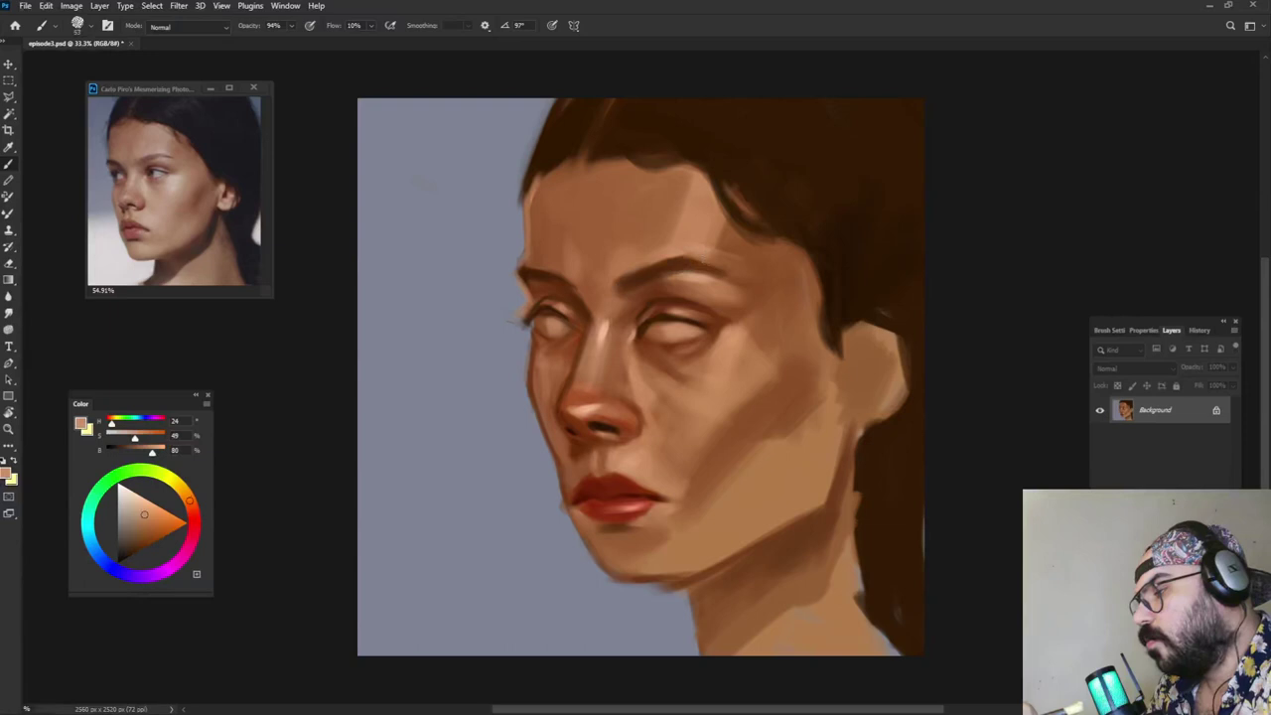
alt+click(707, 266)
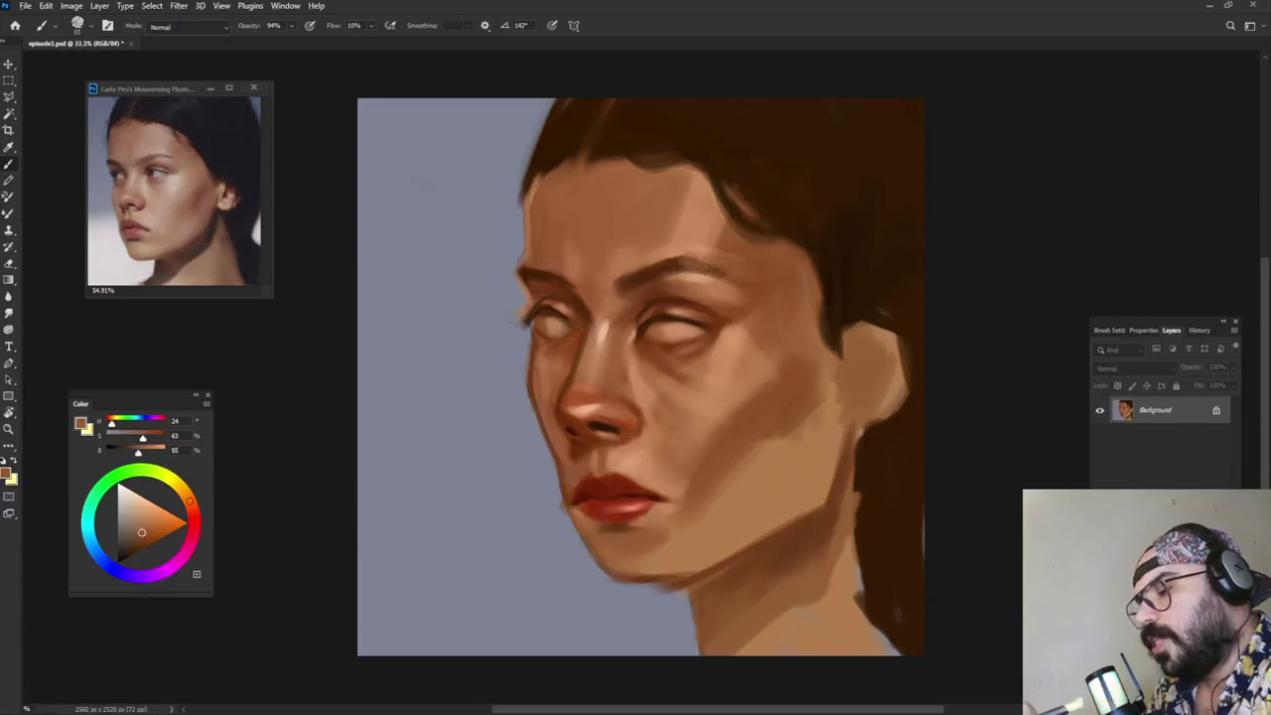
alt+click(735, 273)
alt+click(673, 266)
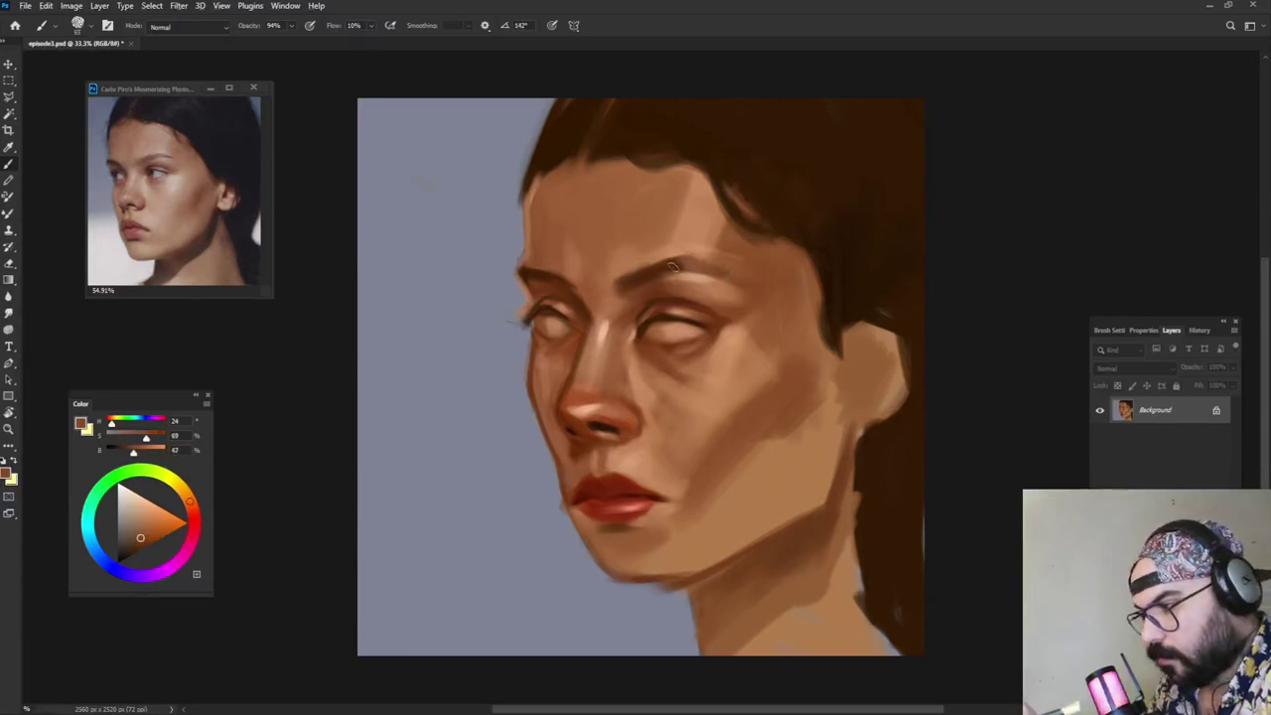
alt+click(652, 270)
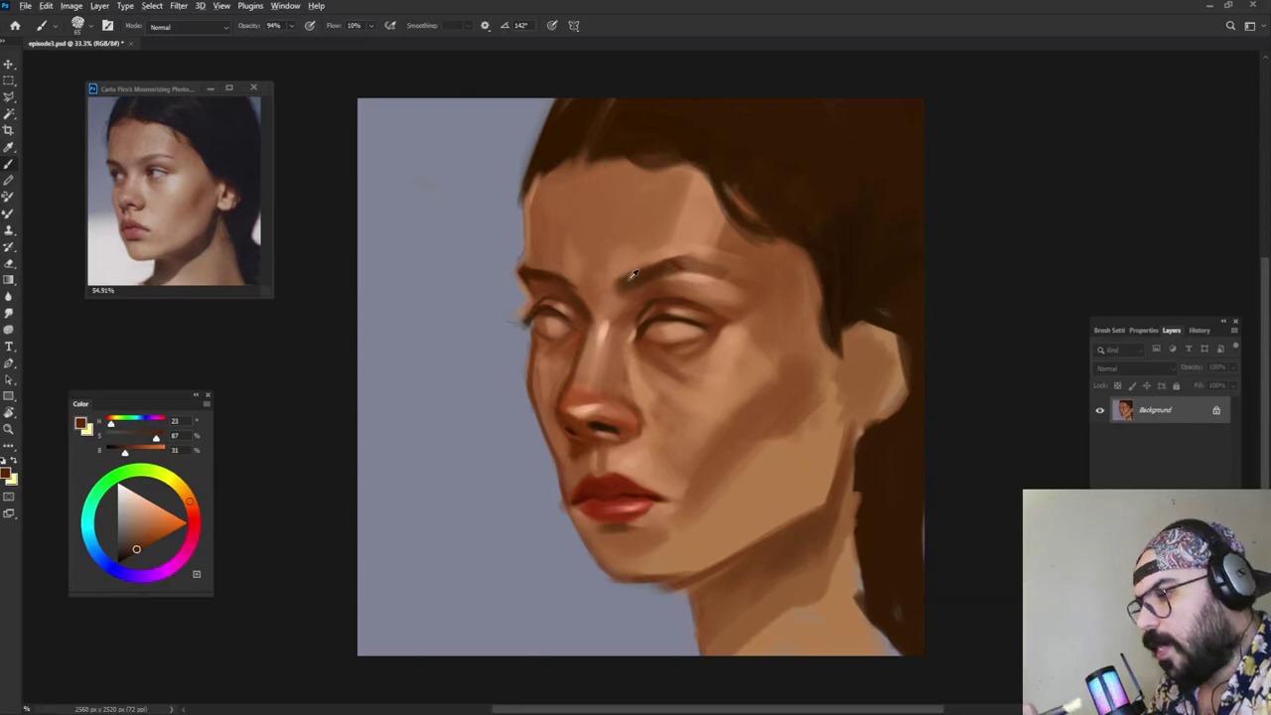
alt+click(633, 277)
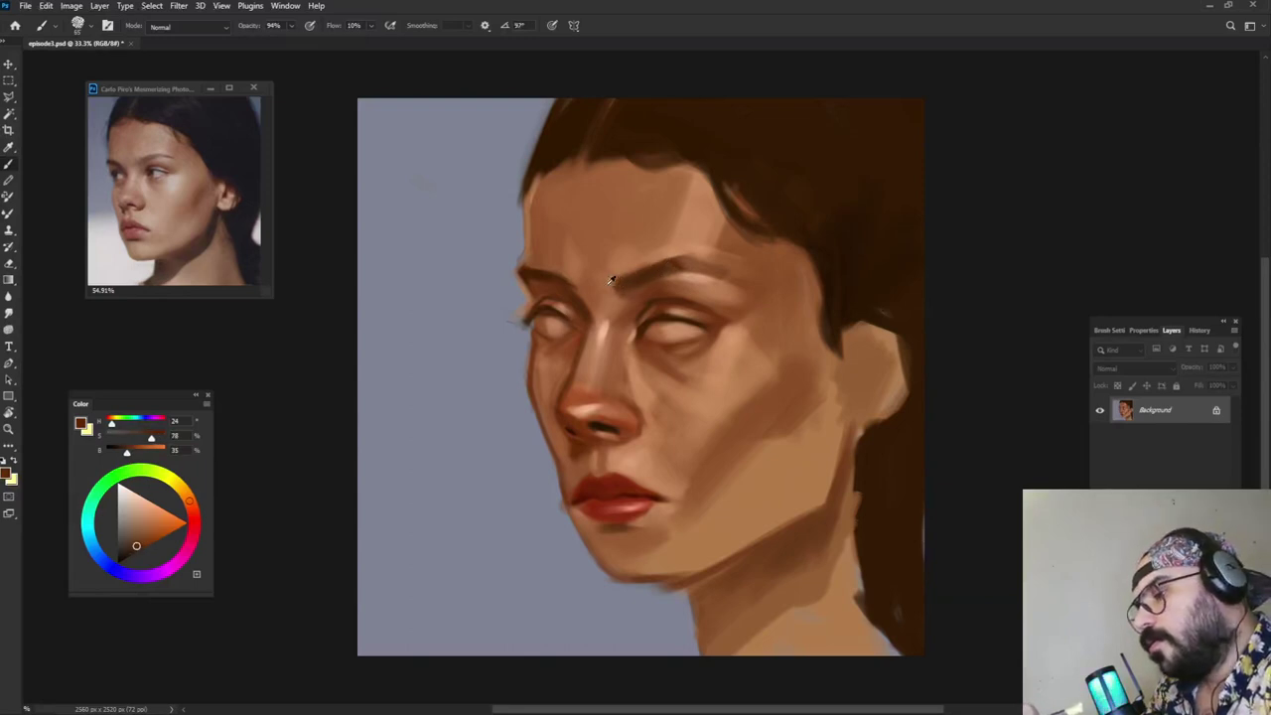
alt+click(611, 282)
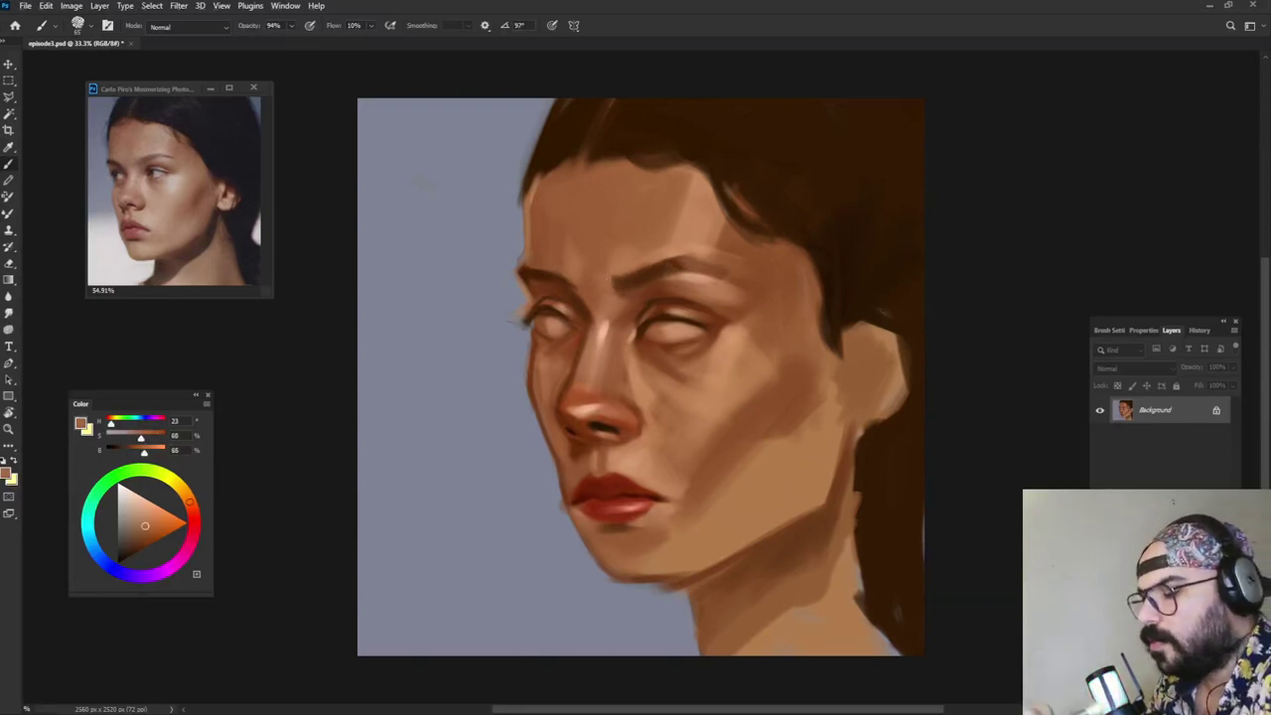
Step: Deepen the line between the lips with sampled dark red, using a smaller, rotated brush tip
drag(612, 491, 629, 493)
alt+click(608, 475)
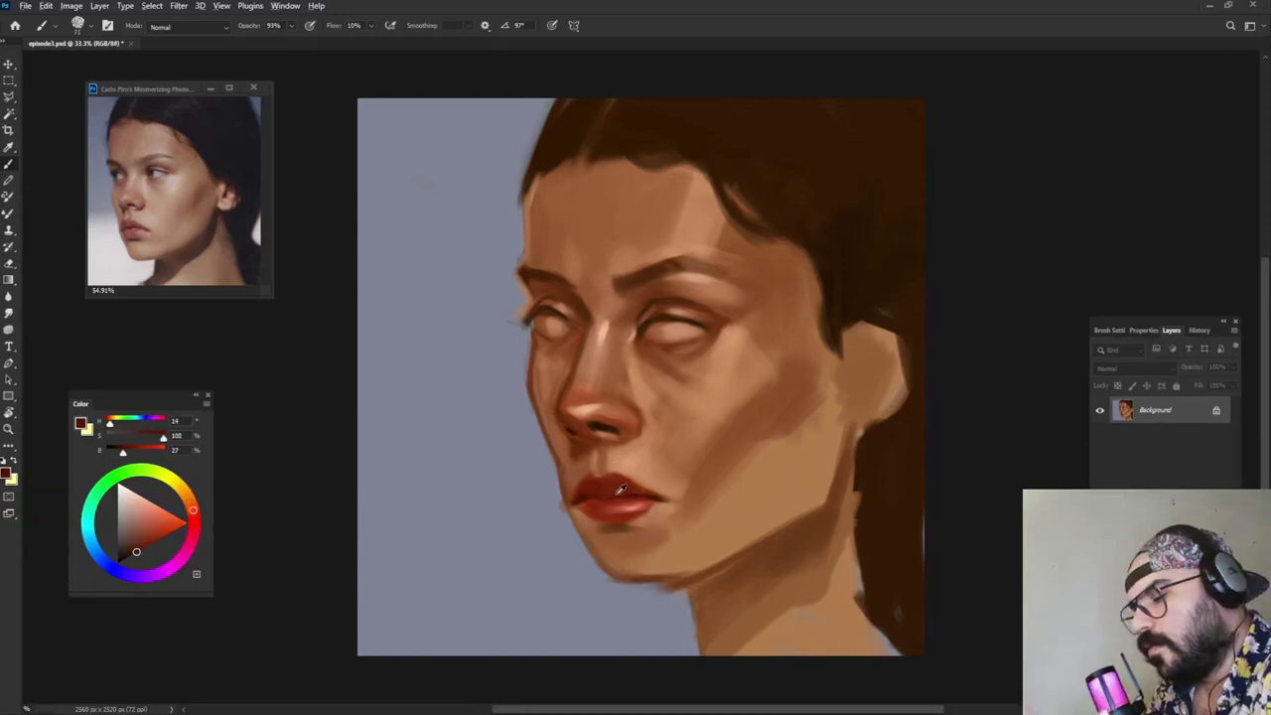
key(shift+Left)
key(shift+Left)
key(bracketleft)
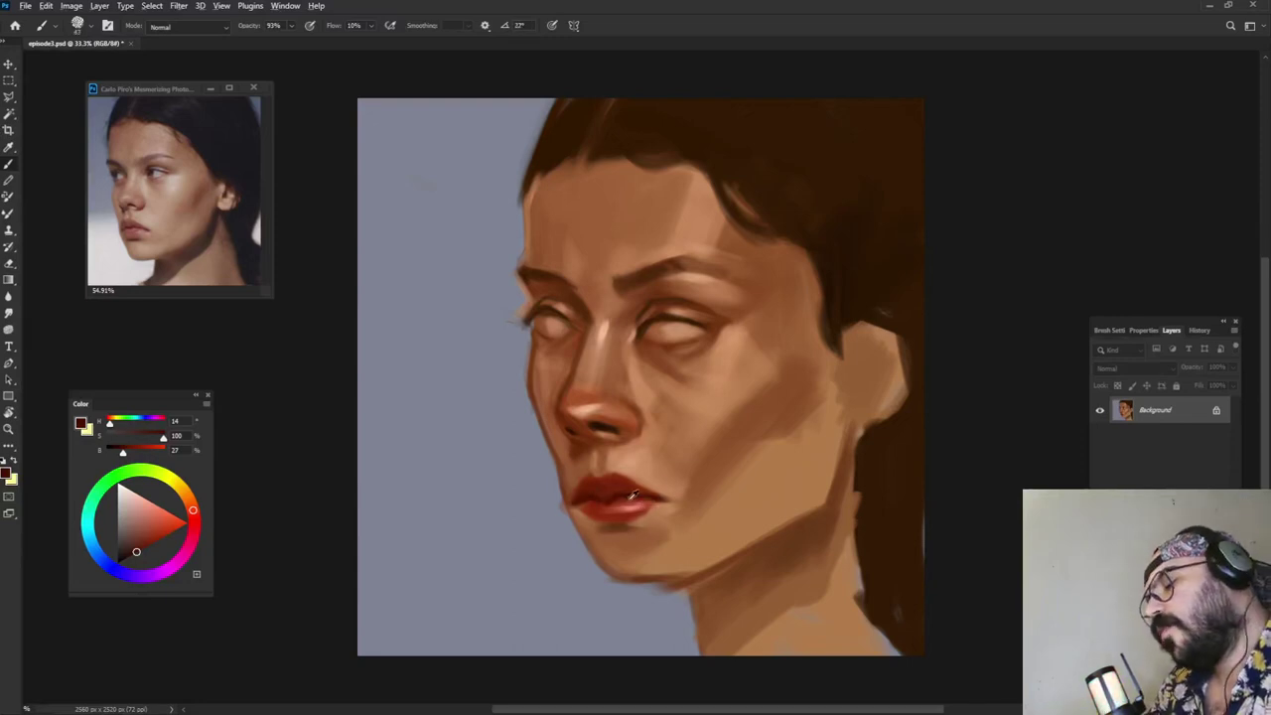
Step: Model the lower lip's edge and volume with repeatedly sampled lip reds
alt+click(611, 518)
alt+click(627, 504)
key(bracketright)
key(bracketright)
mouse_move(587, 510)
mouse_down()
mouse_move(632, 494)
mouse_move(590, 515)
mouse_move(613, 511)
mouse_move(603, 521)
mouse_move(641, 497)
mouse_move(604, 522)
mouse_up()
alt+click(629, 501)
alt+click(631, 506)
alt+click(635, 501)
Step: Shade the chin with a larger brush in a darker, fully saturated brown, blending it with sampled skin tones
key(bracketright)
key(bracketright)
key(bracketright)
key(bracketright)
key(bracketright)
key(bracketright)
key(bracketright)
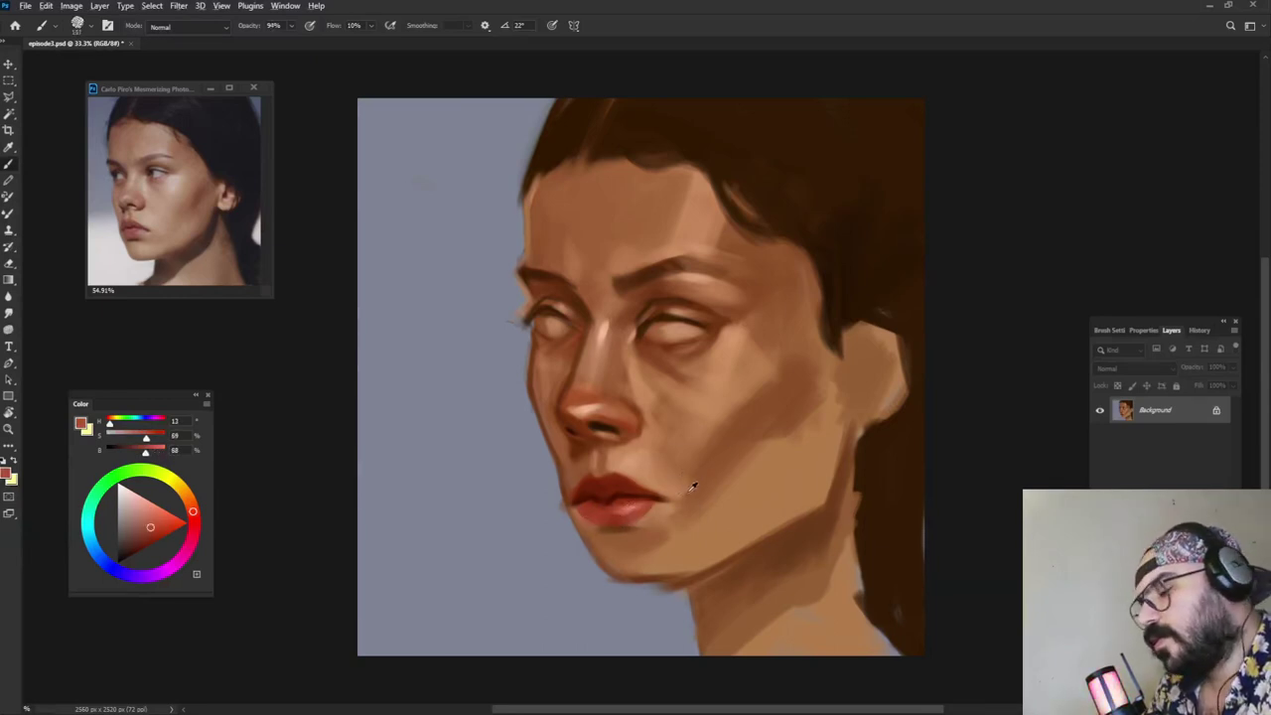
alt+click(693, 488)
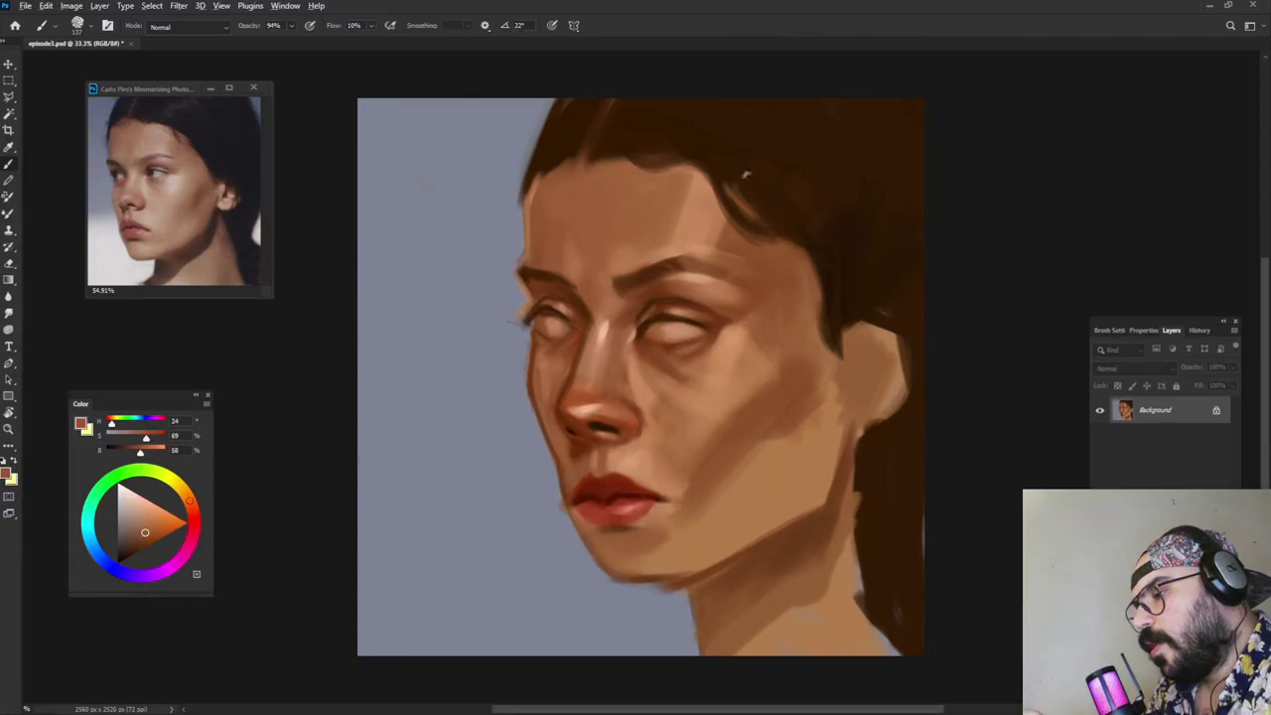
click(149, 544)
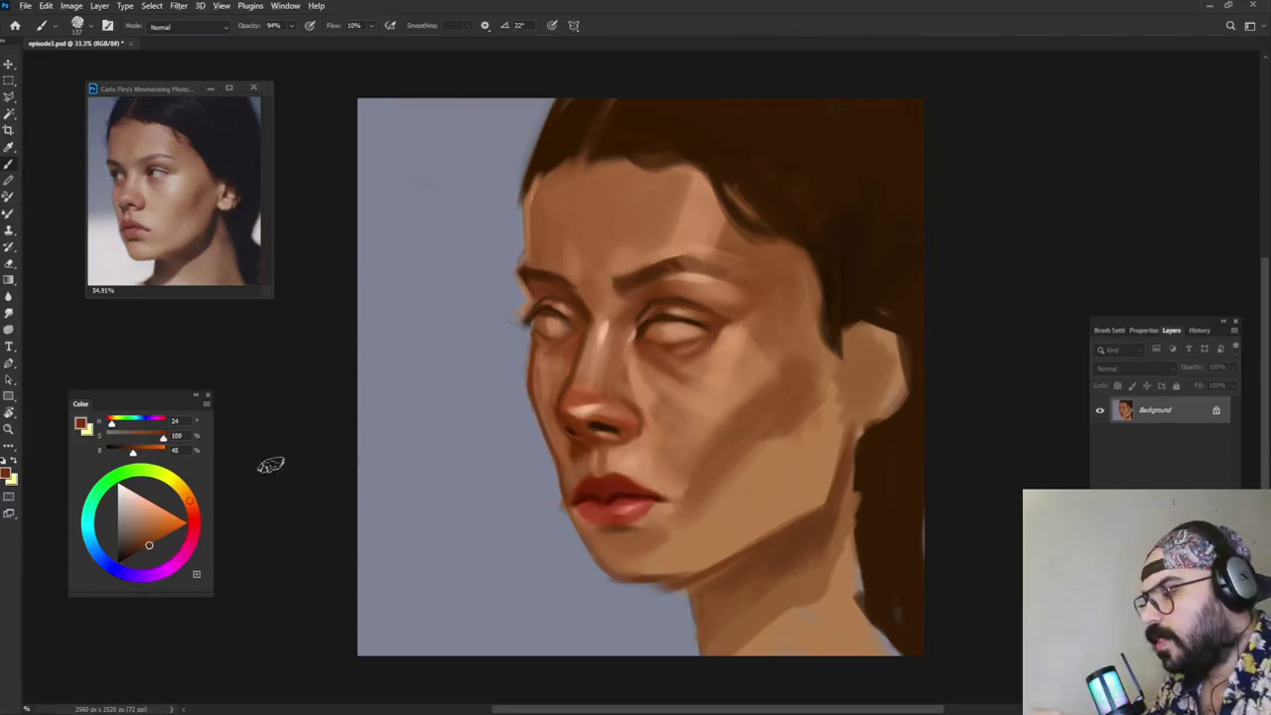
alt+right_click(663, 536)
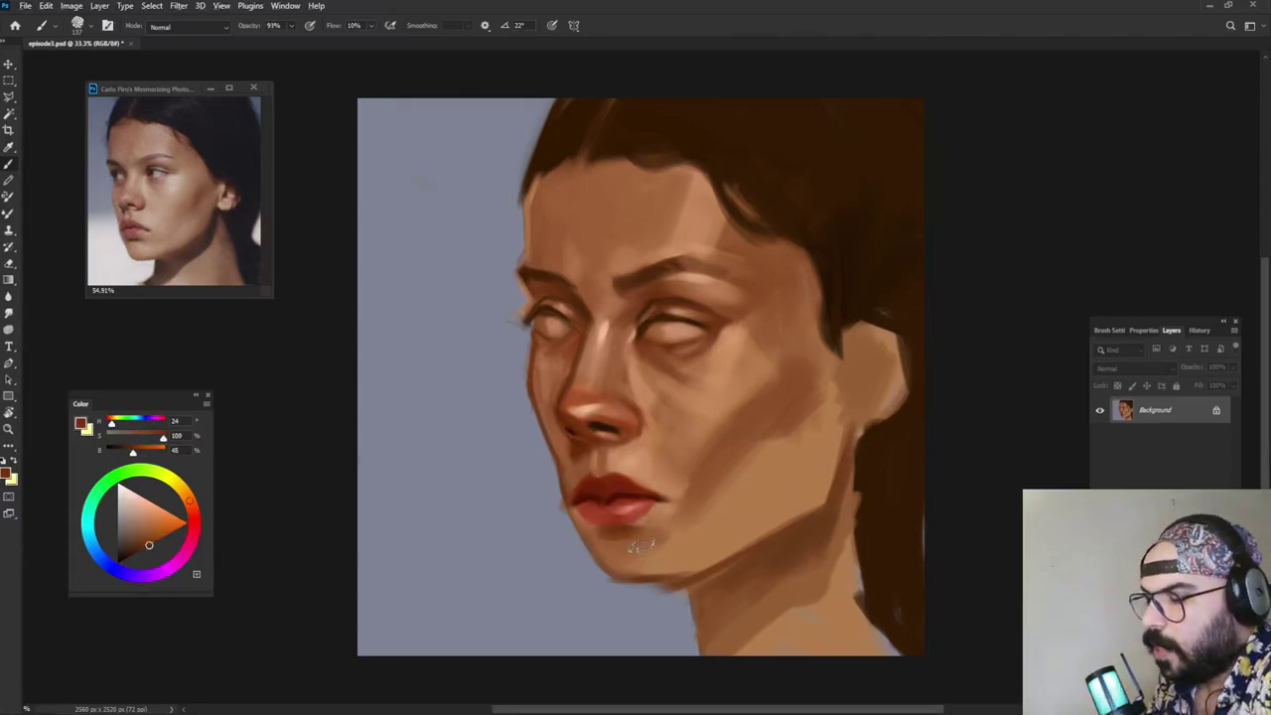
alt+click(660, 480)
drag(626, 549, 659, 542)
alt+click(644, 536)
key(9)
key(1)
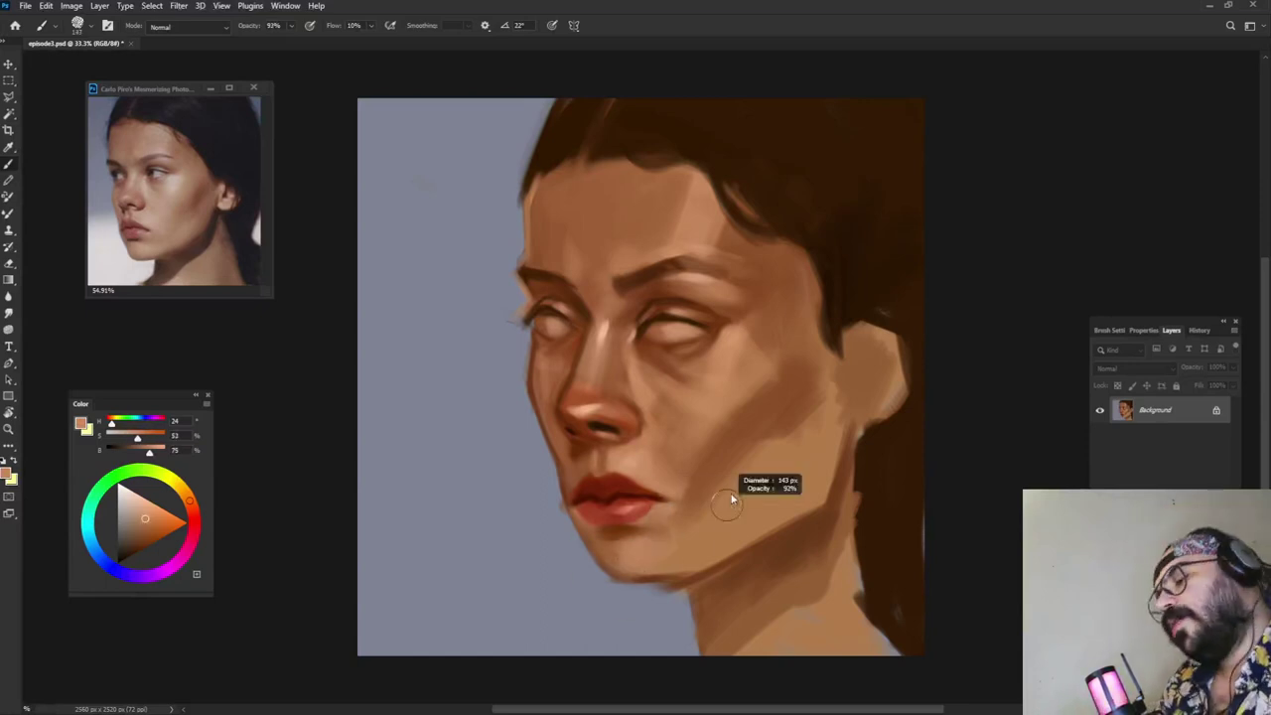
Step: Blend the near lower cheek and jaw with sampled skin tones, carrying the cheek colour down to the jawline
alt+click(705, 478)
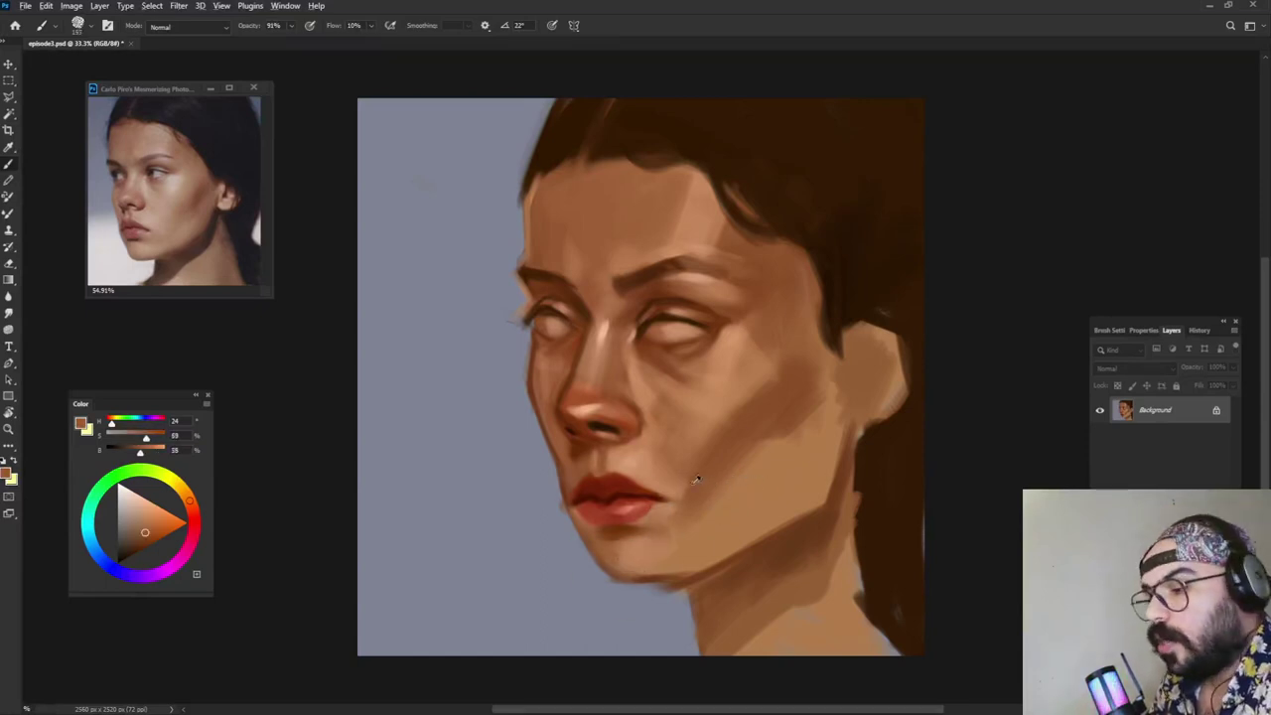
alt+click(662, 485)
alt+click(755, 428)
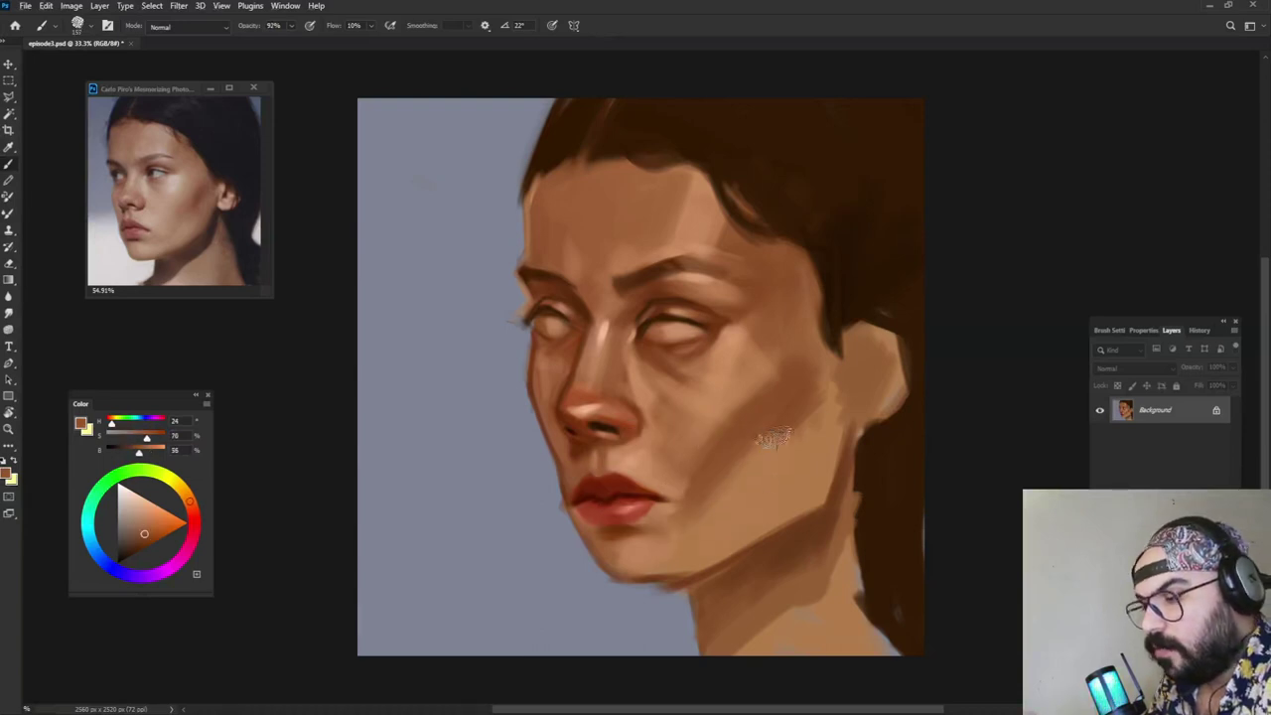
alt+click(780, 406)
mouse_move(785, 443)
mouse_down()
mouse_move(768, 483)
mouse_move(738, 488)
mouse_move(703, 544)
mouse_move(792, 491)
mouse_up()
alt+click(764, 500)
alt+click(672, 568)
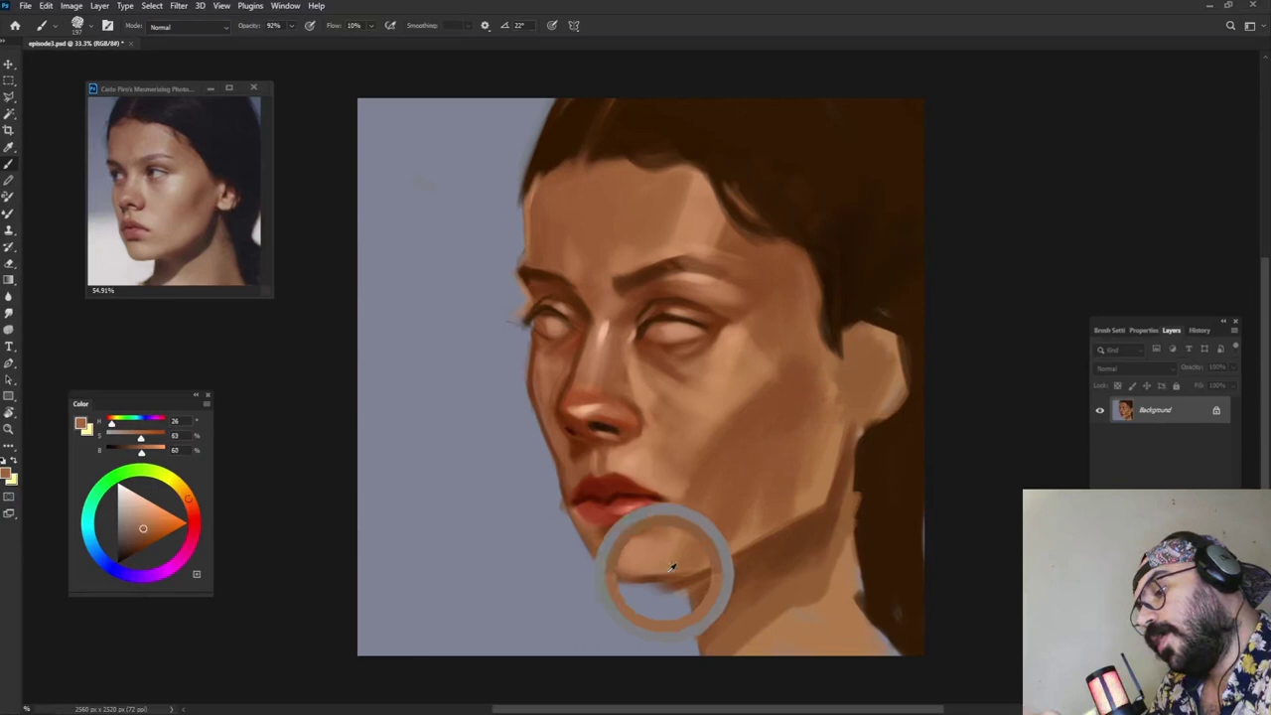
mouse_move(706, 522)
mouse_down()
mouse_move(750, 493)
mouse_move(739, 522)
mouse_up()
alt+click(733, 470)
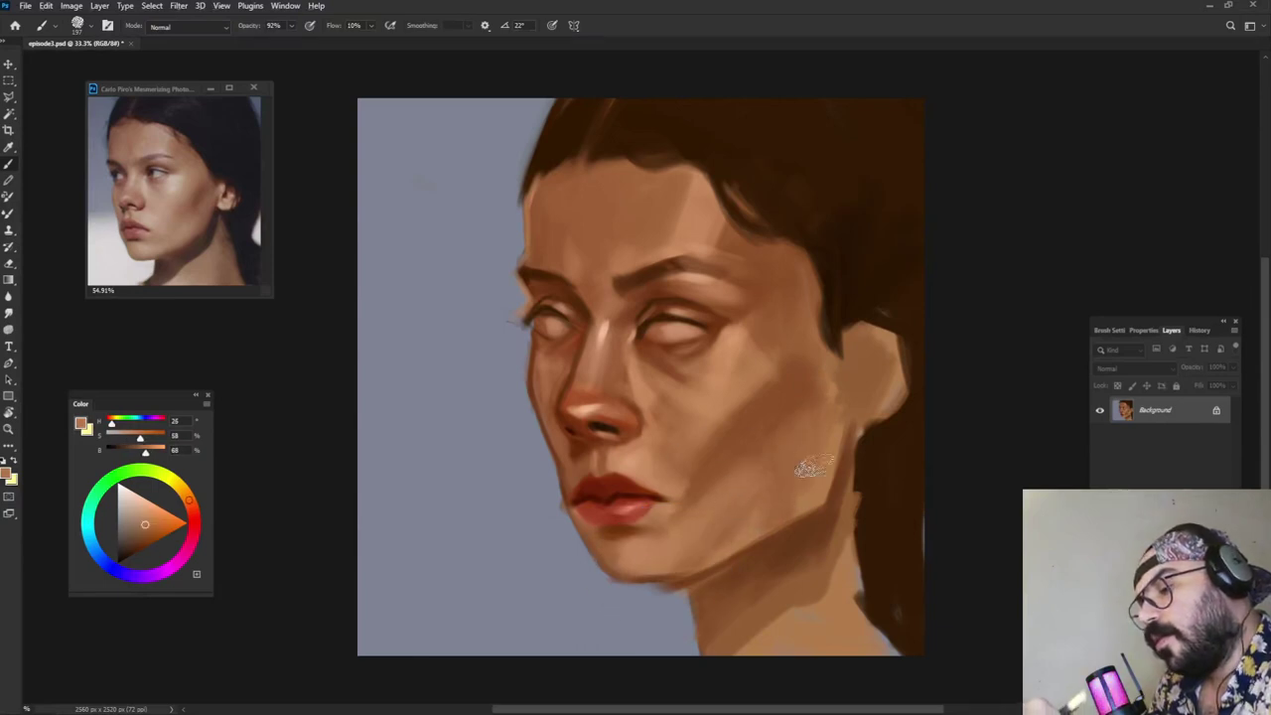
Step: Paint a reddish-brown diagonal shadow under the near cheekbone, blending it with sampled cheek tones
alt+click(755, 373)
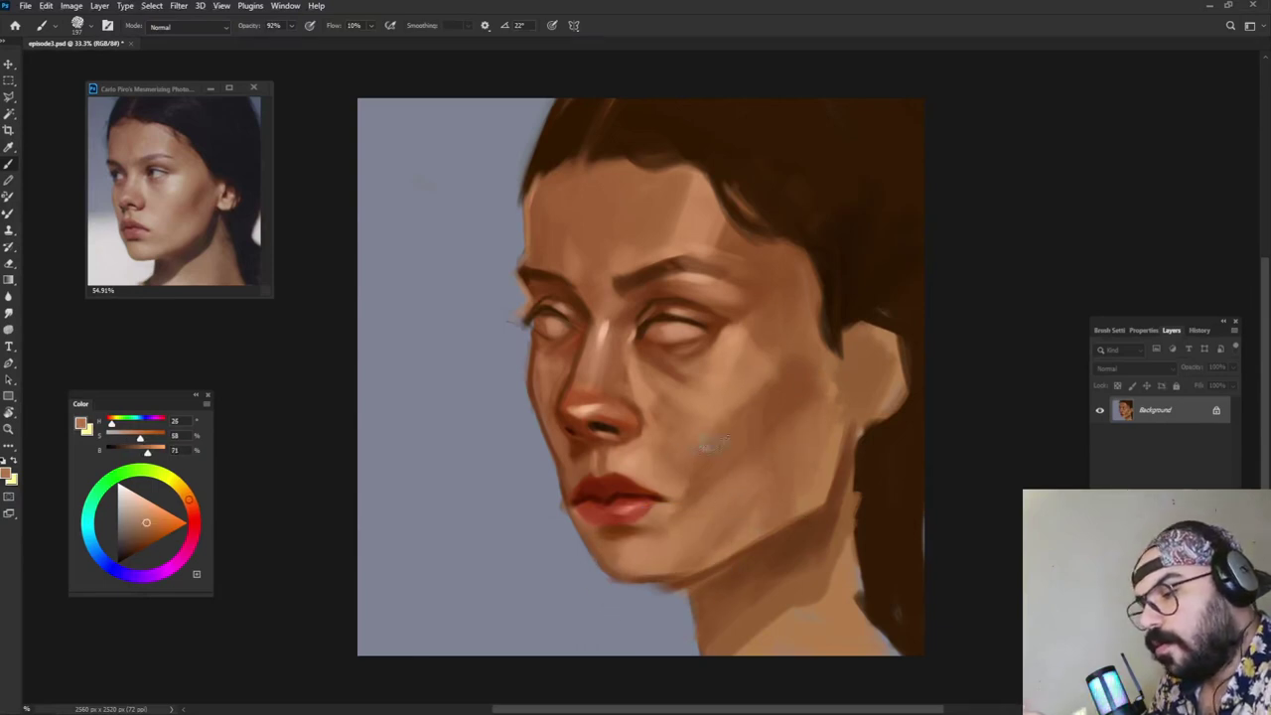
alt+click(839, 316)
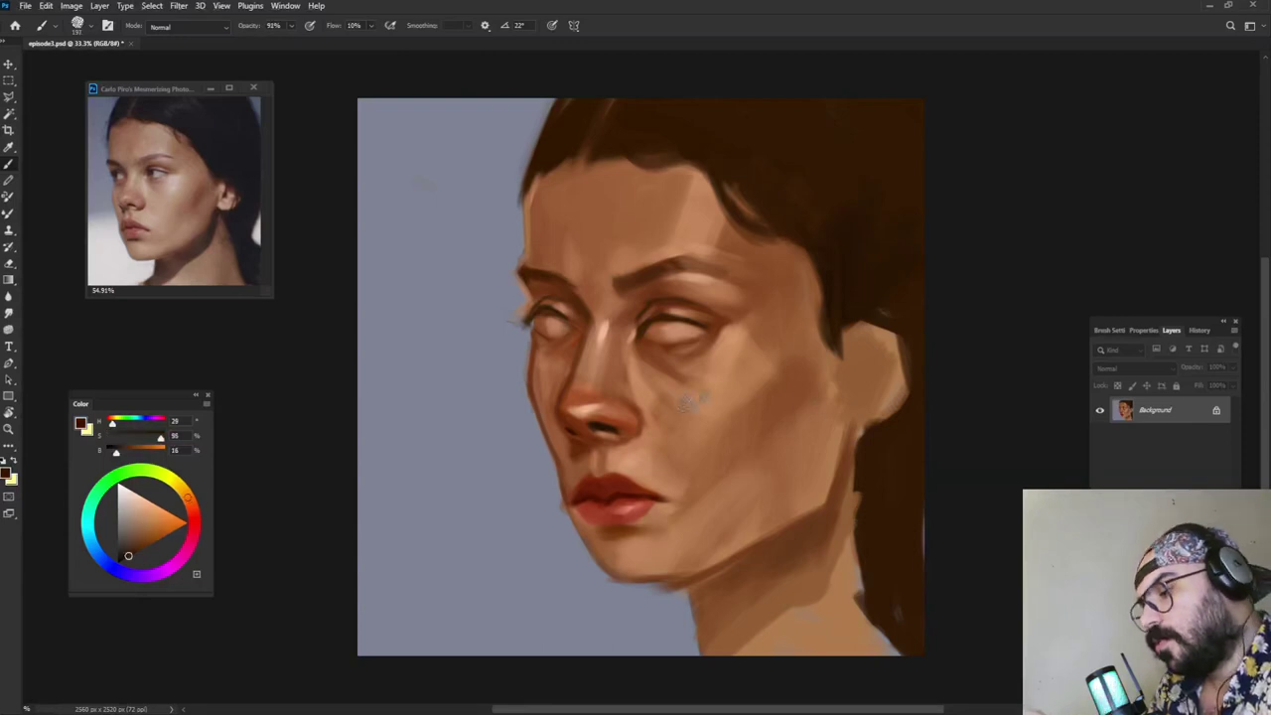
alt+click(609, 483)
mouse_move(769, 452)
mouse_down()
mouse_move(797, 405)
mouse_move(801, 417)
mouse_move(764, 447)
mouse_up()
alt+click(806, 391)
drag(797, 406, 747, 459)
alt+click(802, 378)
alt+click(782, 425)
mouse_move(798, 415)
mouse_down()
mouse_move(751, 456)
mouse_move(834, 369)
mouse_up()
alt+click(764, 409)
alt+click(736, 466)
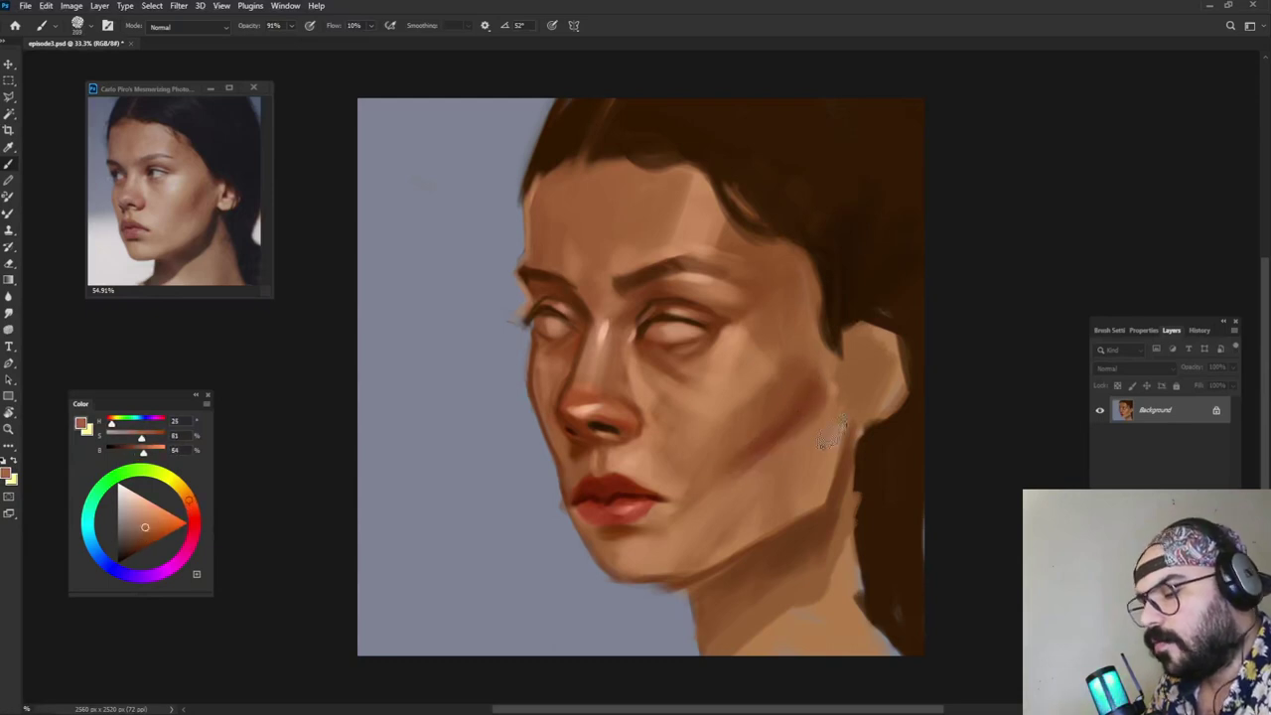
Step: Soften the skin beside the near mouth corner with sampled skin tones and a larger brush
alt+click(679, 483)
alt+right_click(681, 485)
alt+click(666, 483)
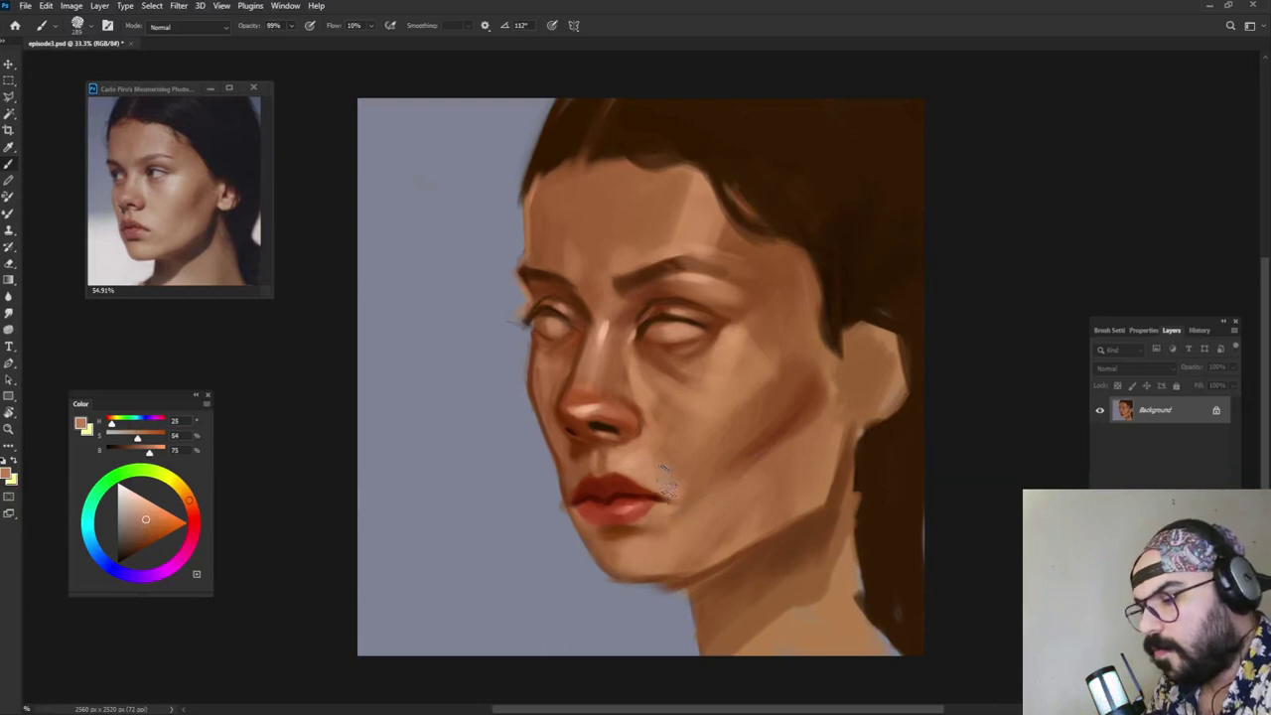
Step: Widen and deepen the cheekbone shadow toward the ear with sampled reddish browns, softening its lower end
alt+click(784, 425)
mouse_move(802, 380)
mouse_down()
mouse_move(823, 394)
mouse_move(751, 462)
mouse_up()
alt+click(807, 399)
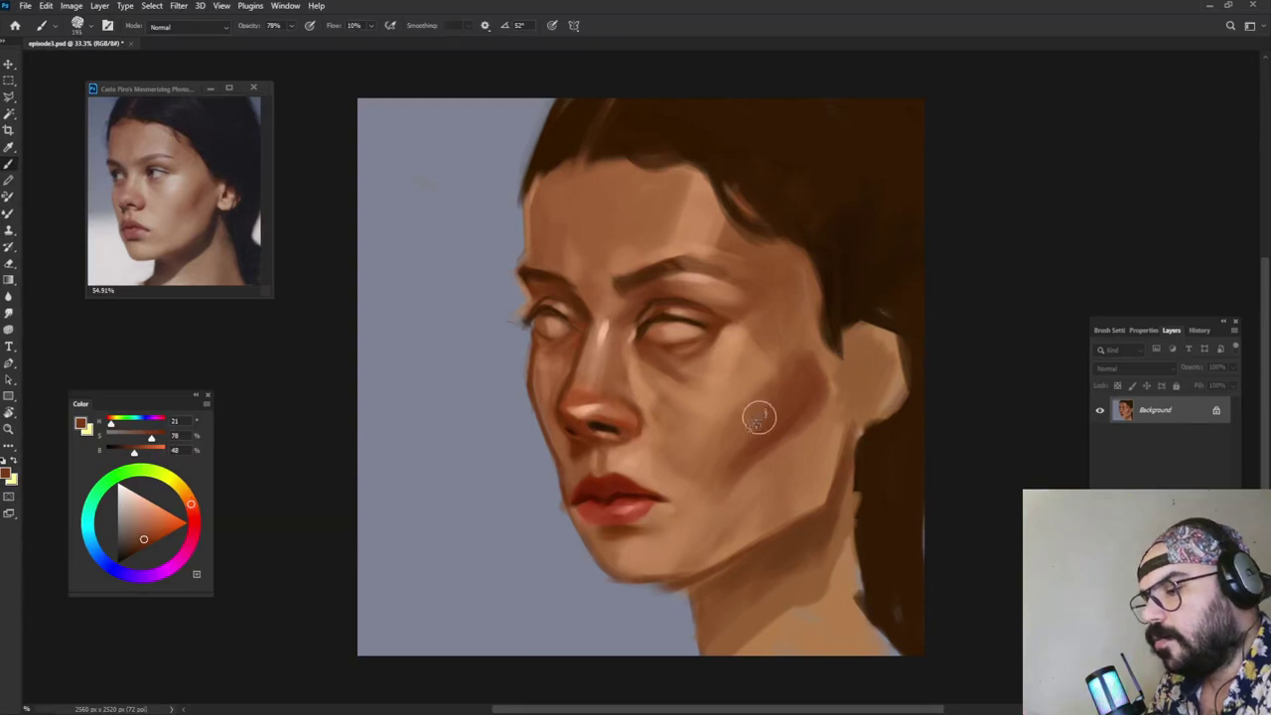
alt+click(735, 459)
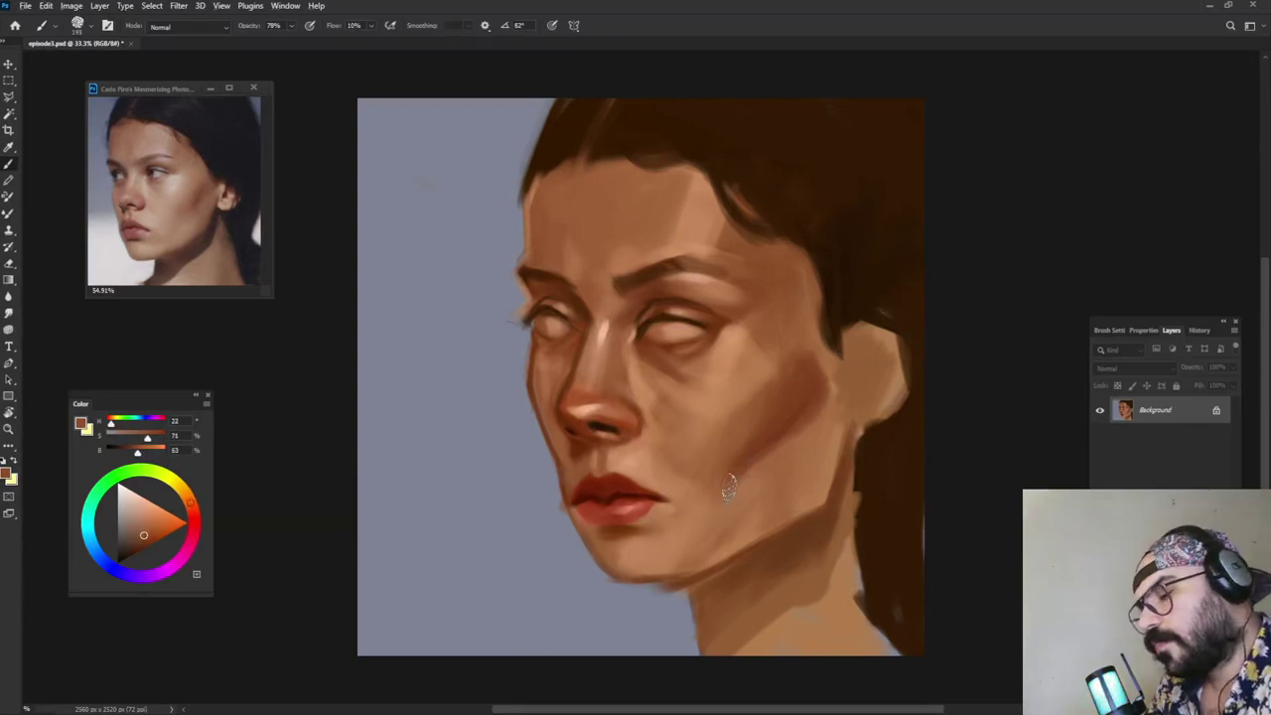
Step: Blend the lower cheek and chin beside the near mouth corner with sampled light skin tones
alt+click(703, 503)
drag(713, 503, 661, 528)
alt+click(697, 274)
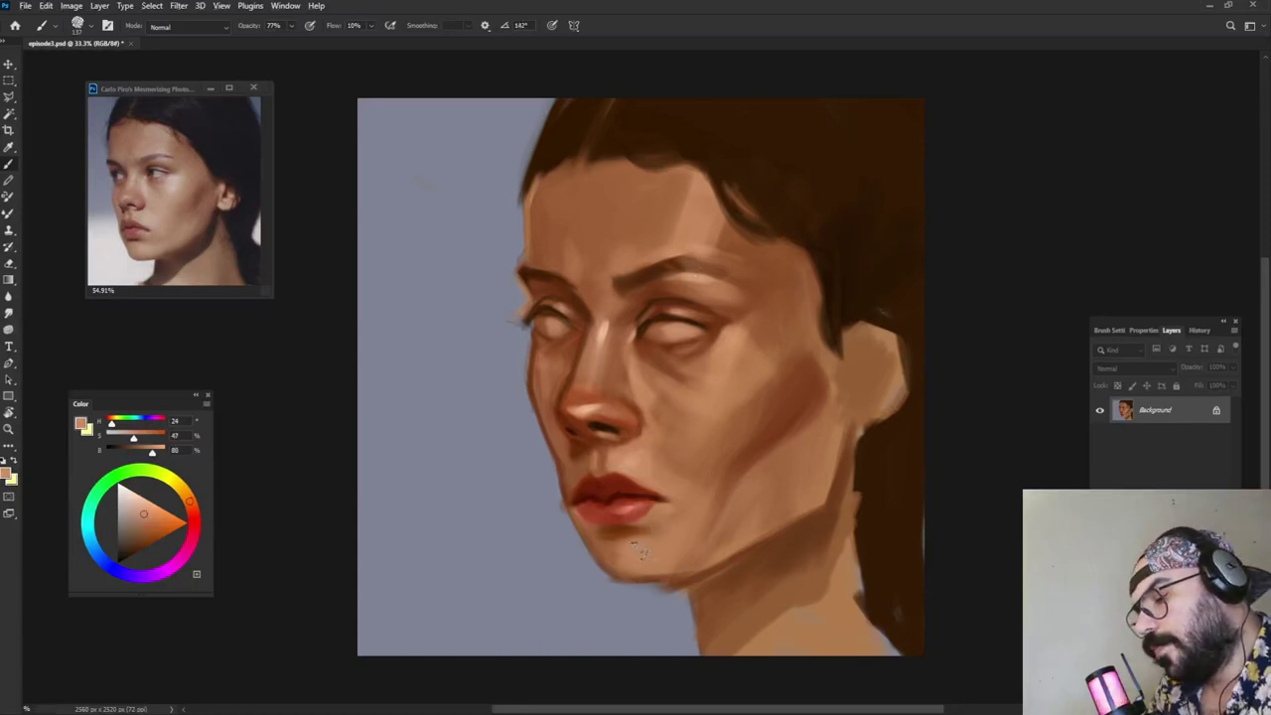
alt+click(645, 536)
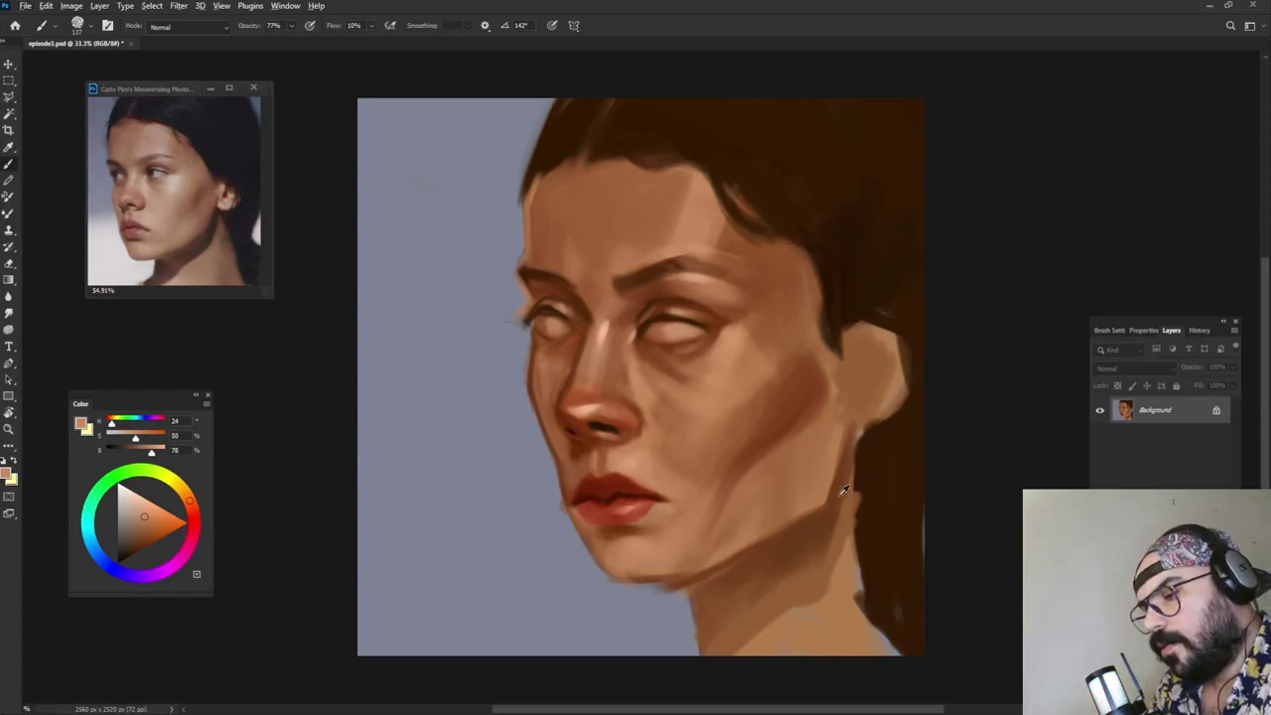
Step: Paint the front of the neck below the chin in a dark reddish brown, extending its outline forward to the canvas edge
alt+click(608, 534)
drag(143, 538, 141, 549)
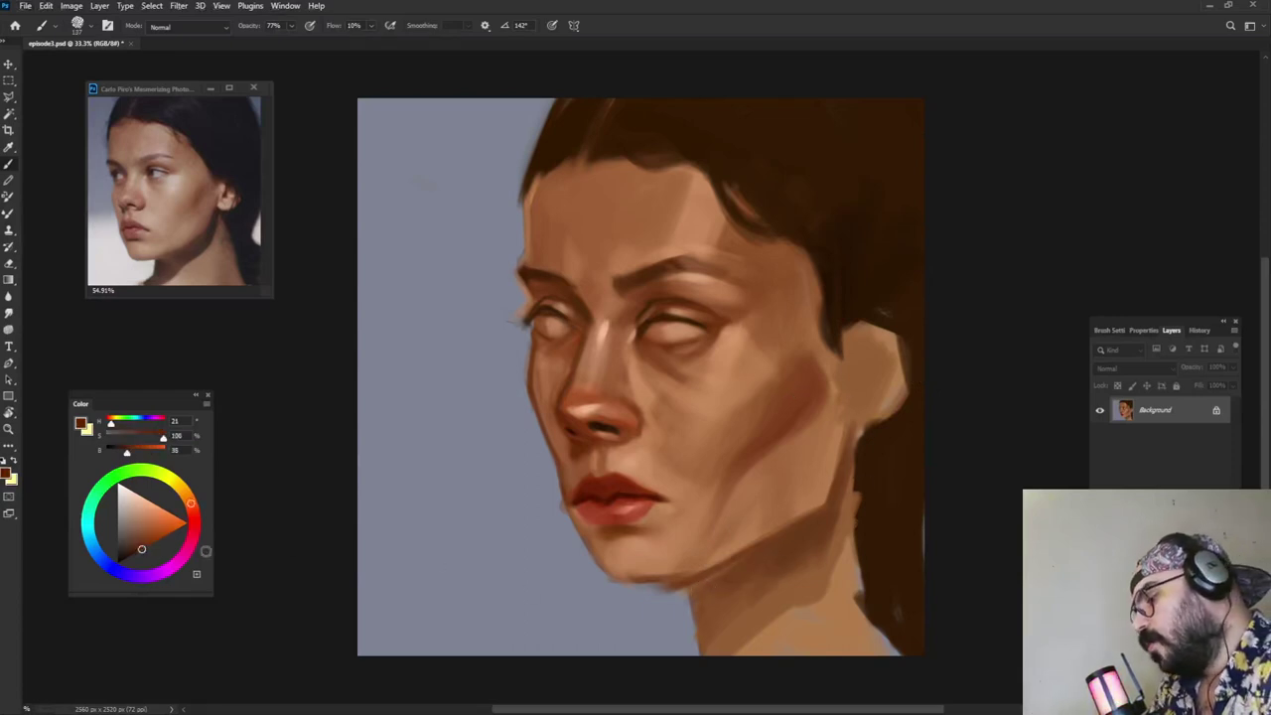
mouse_move(671, 588)
mouse_down()
mouse_move(712, 599)
mouse_move(726, 624)
mouse_move(680, 589)
mouse_move(693, 655)
mouse_move(709, 610)
mouse_move(688, 635)
mouse_move(689, 663)
mouse_move(694, 606)
mouse_move(705, 607)
mouse_move(695, 672)
mouse_up()
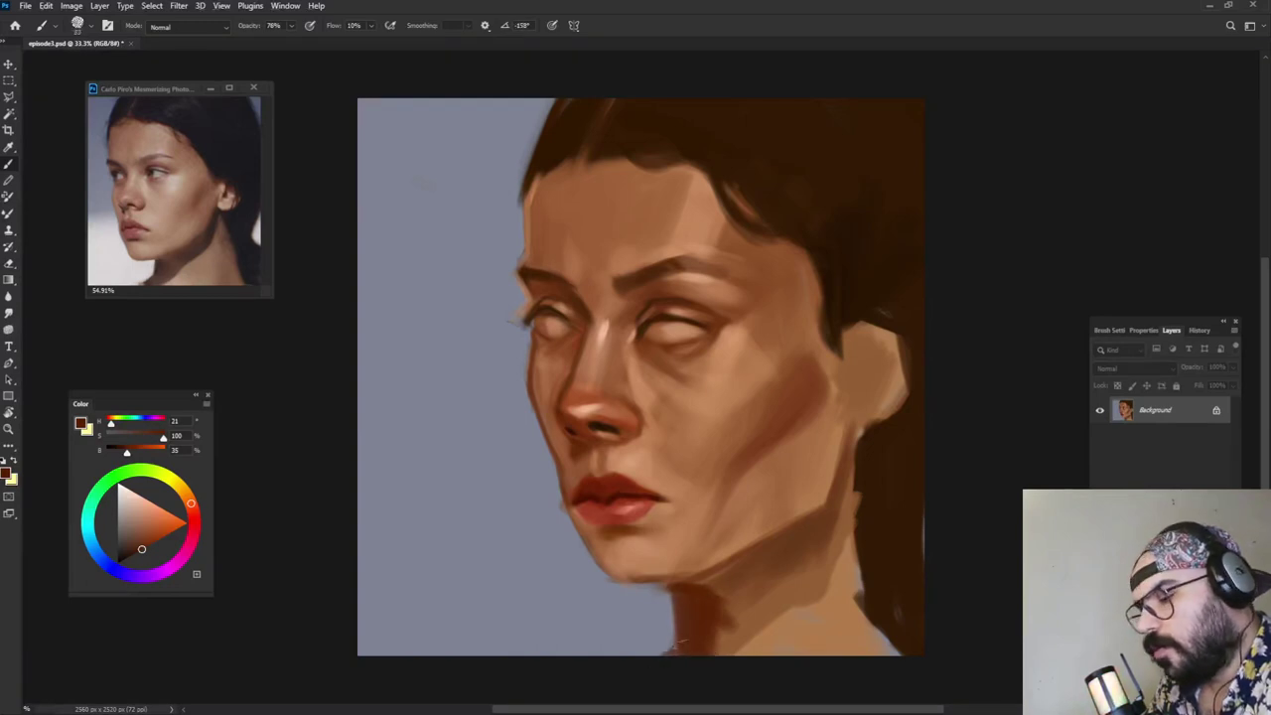
alt+right_click(732, 612)
alt+click(705, 614)
drag(733, 630, 729, 655)
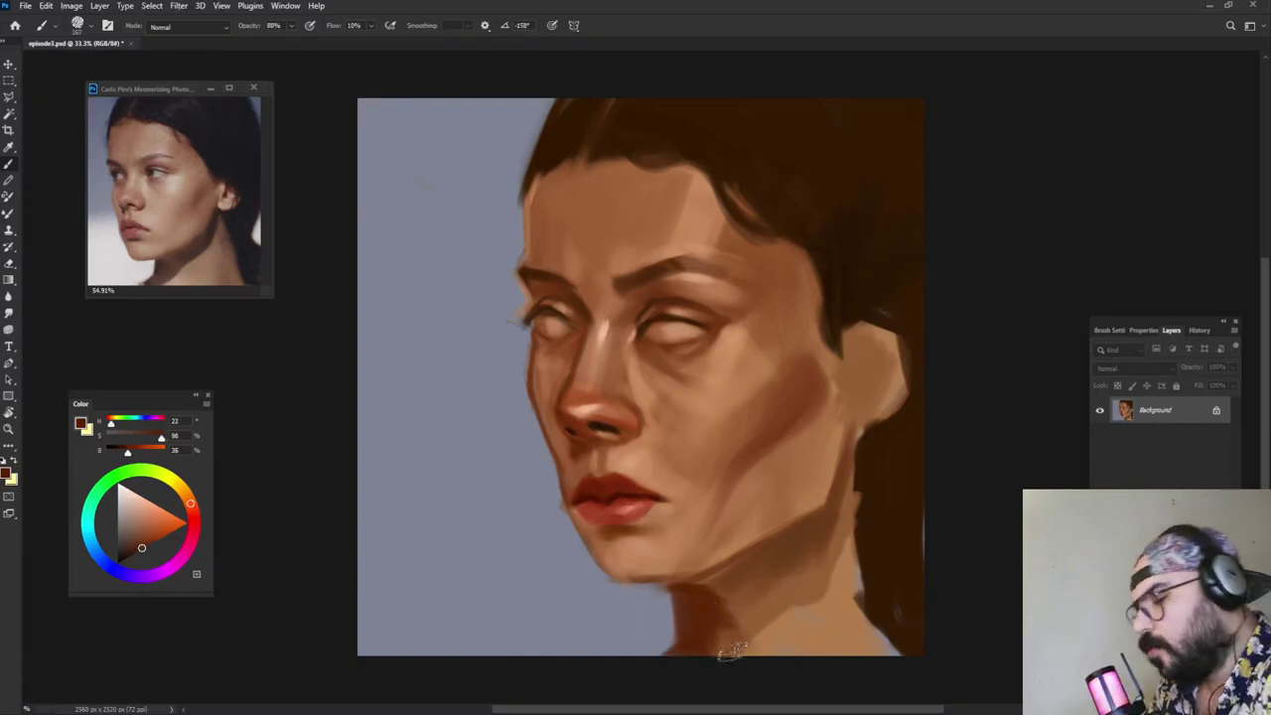
Step: Deepen the neck shadow under the jaw with sampled reddish browns, from below the chin up toward the ear
alt+click(713, 600)
mouse_move(715, 594)
mouse_down()
mouse_move(747, 582)
mouse_move(694, 587)
mouse_move(727, 595)
mouse_move(732, 617)
mouse_move(807, 558)
mouse_up()
alt+click(693, 586)
drag(843, 516, 844, 491)
alt+click(807, 536)
alt+right_click(856, 498)
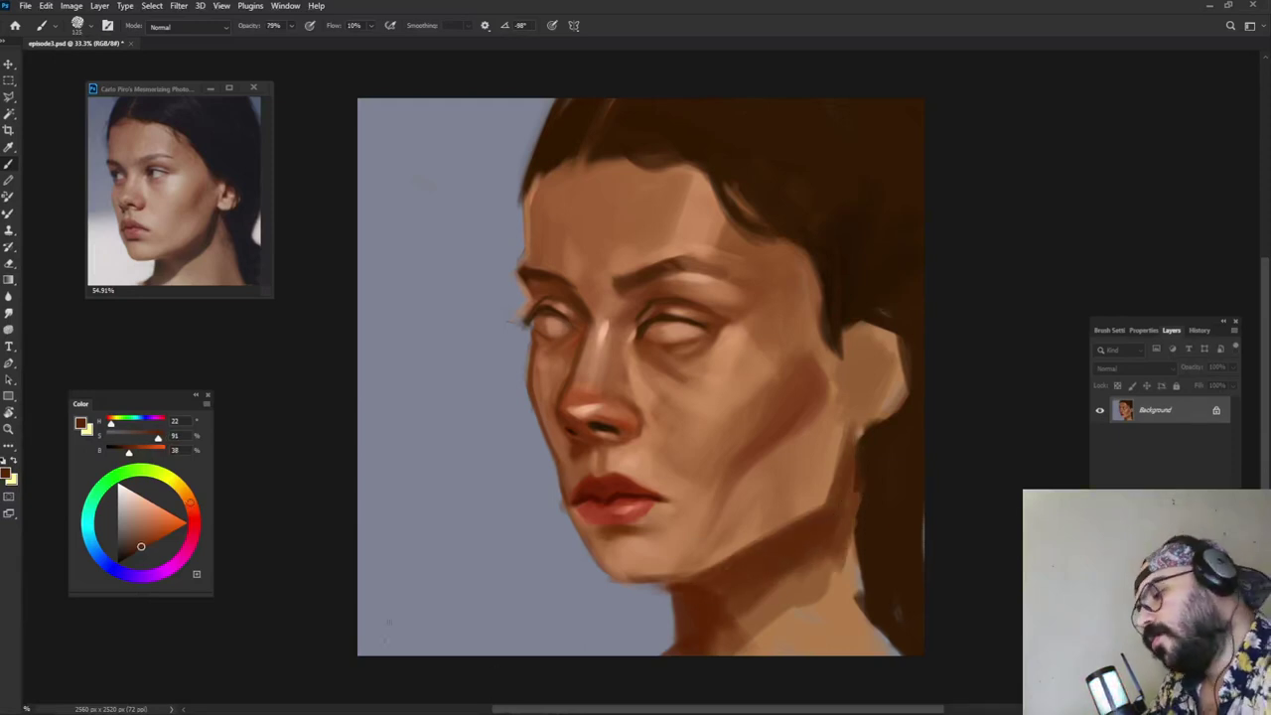
Step: Paint a near-black brown accent behind the jaw below the ear and blend it into the neck shadow
click(132, 554)
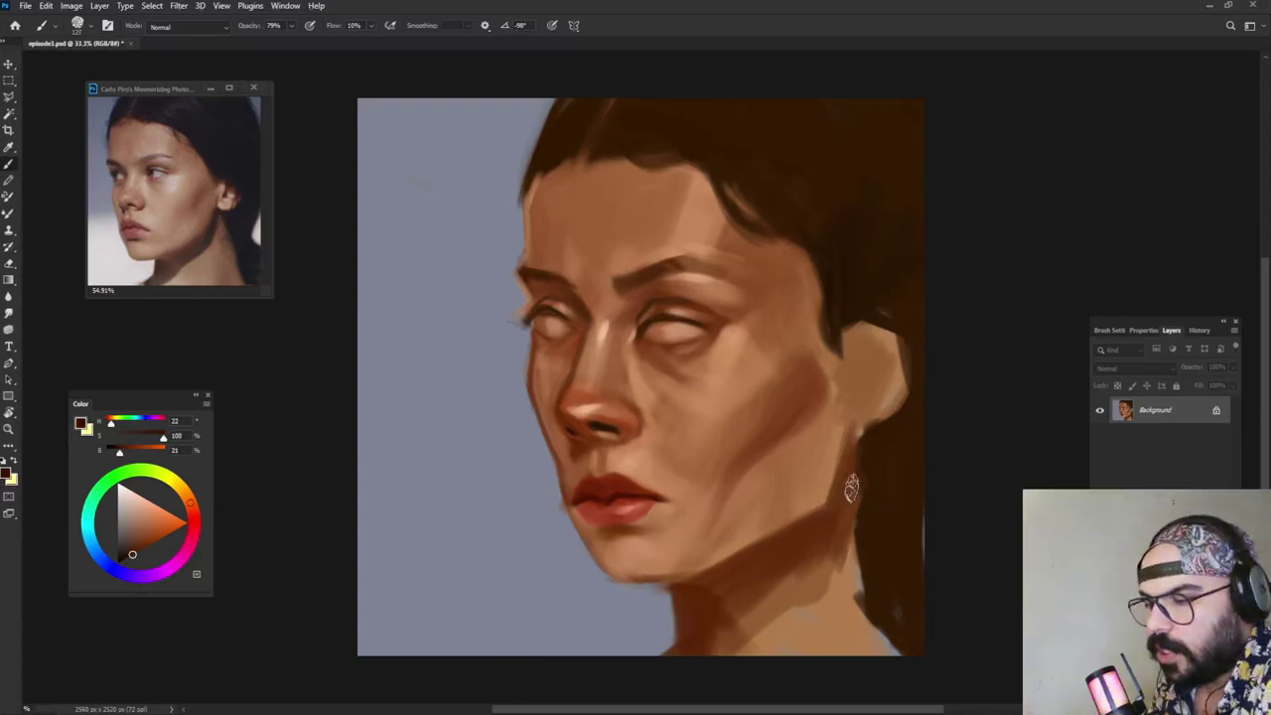
mouse_move(845, 442)
mouse_down()
mouse_move(840, 506)
mouse_move(815, 547)
mouse_up()
alt+click(842, 493)
mouse_move(850, 443)
mouse_down()
mouse_move(840, 480)
mouse_move(767, 544)
mouse_up()
Step: Restate the jawline edge from below the ear toward the chin with sampled cheek skin tones
alt+click(830, 444)
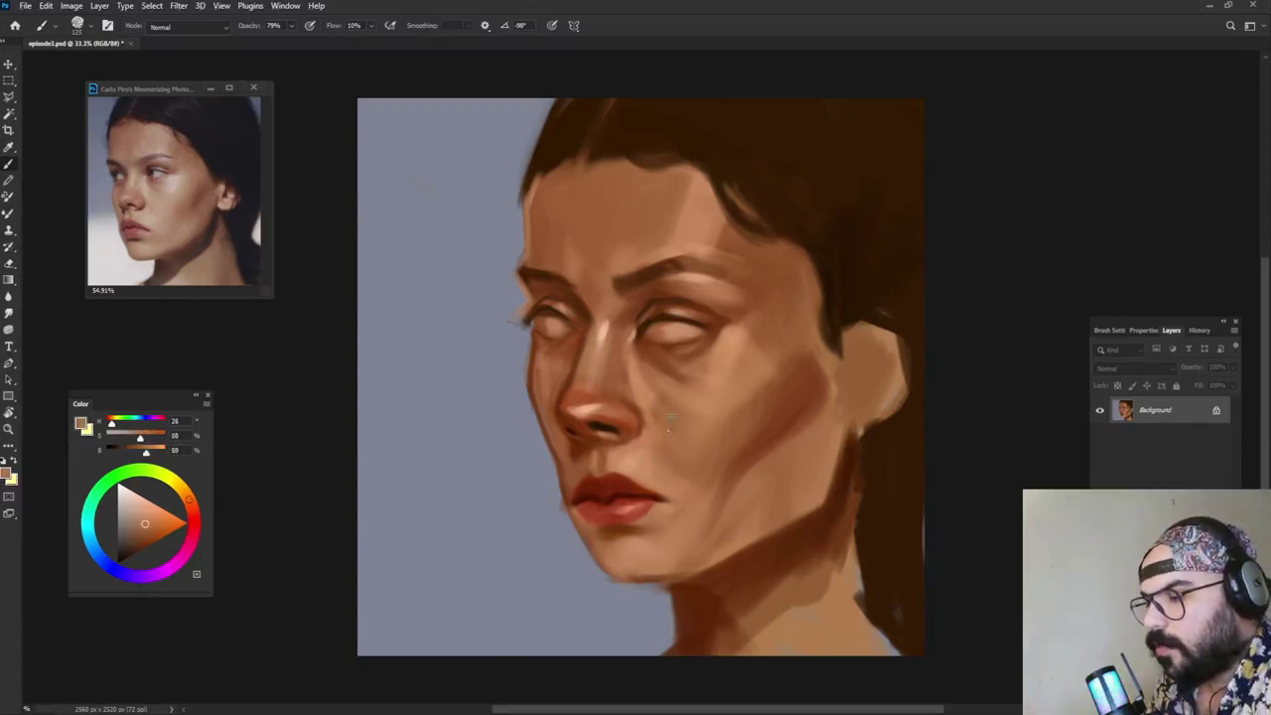
alt+click(761, 364)
alt+click(815, 494)
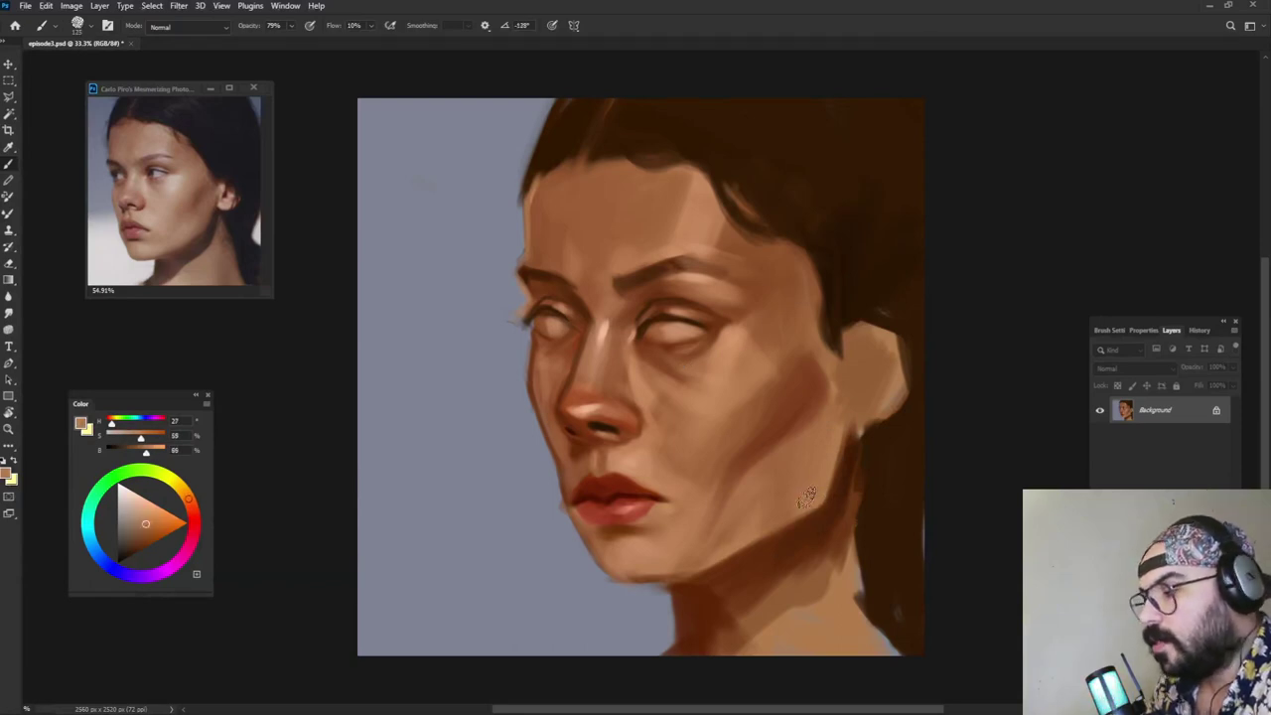
drag(717, 562, 796, 522)
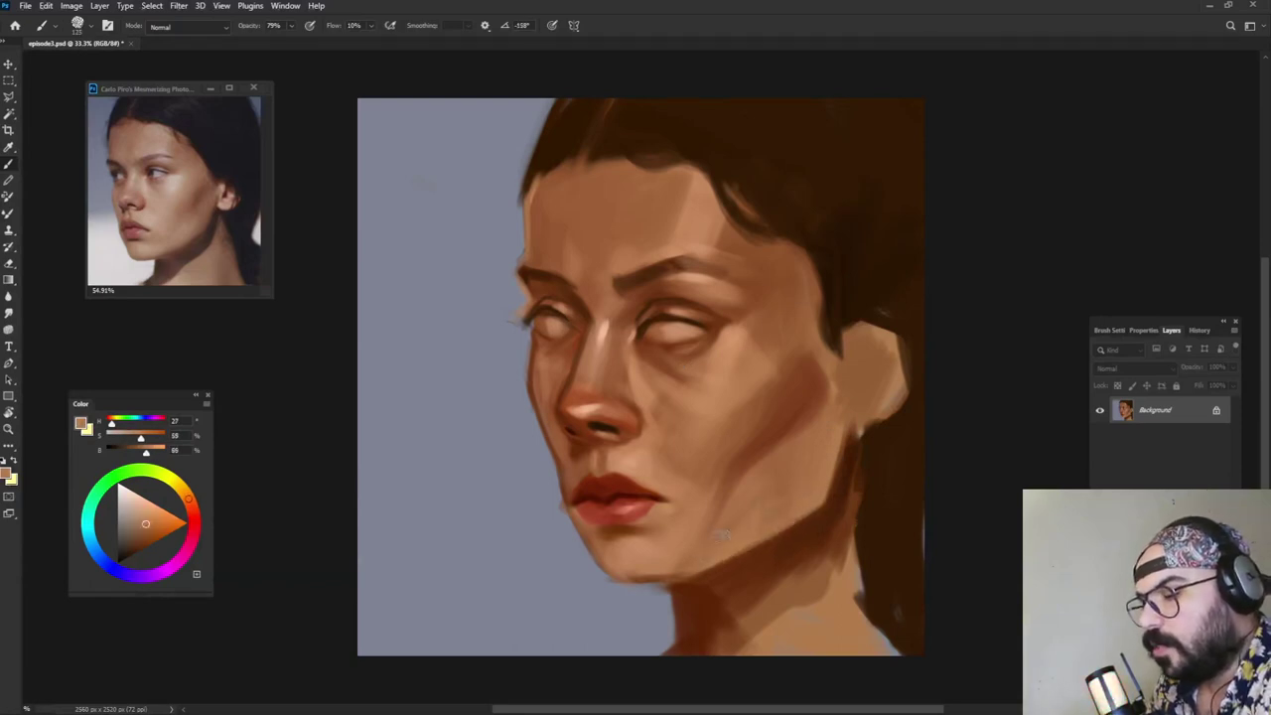
Step: Fade the lower end of the cheekbone shadow into the lower cheek with sampled mid skin tones
alt+click(730, 502)
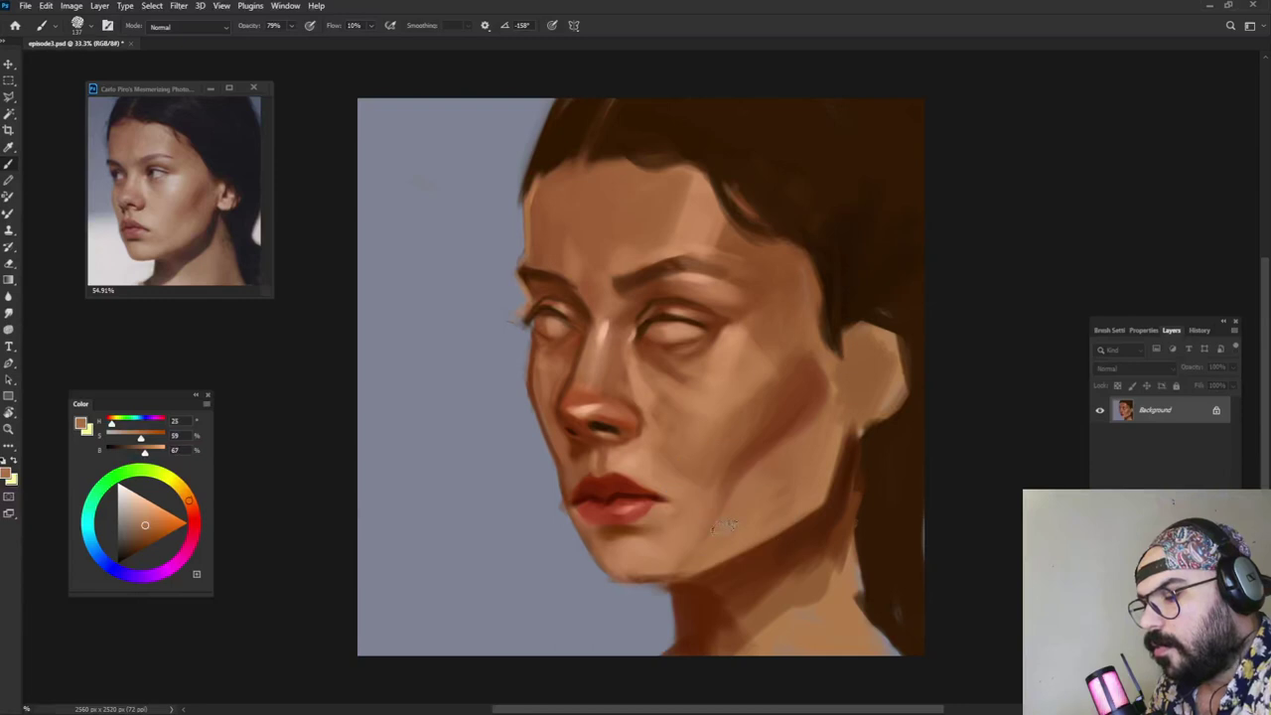
alt+click(681, 492)
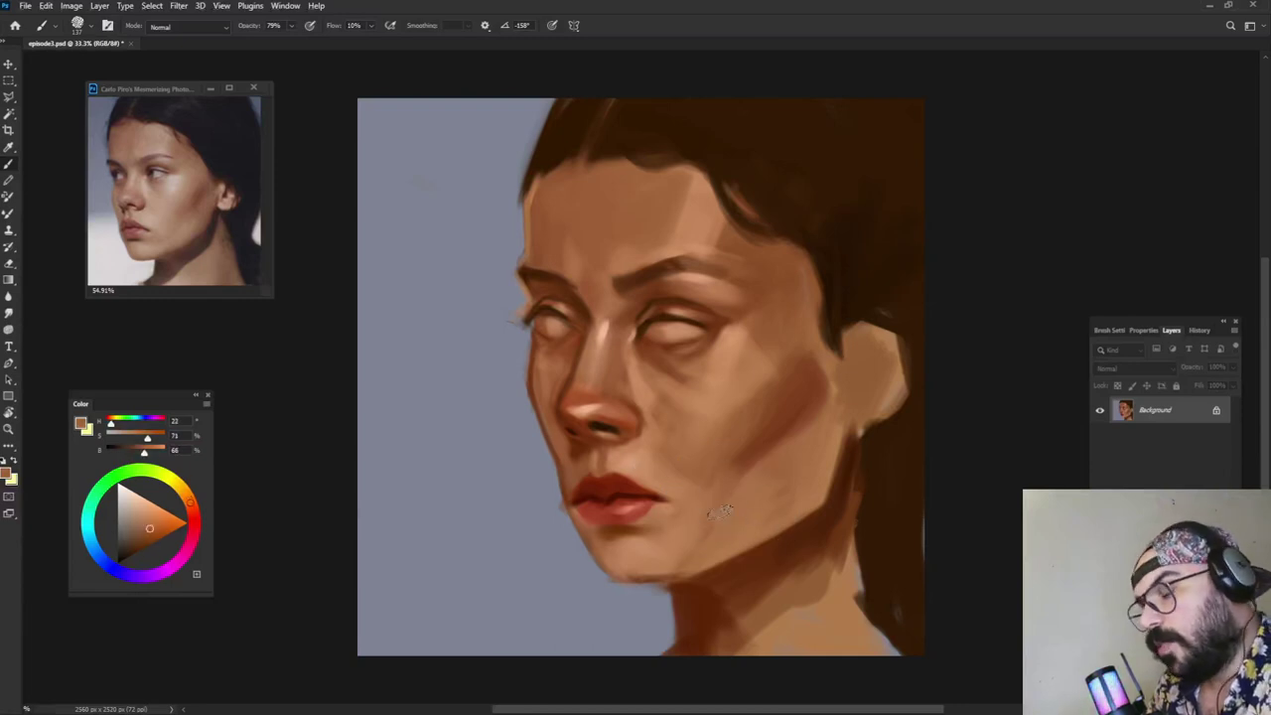
alt+click(674, 531)
alt+click(632, 464)
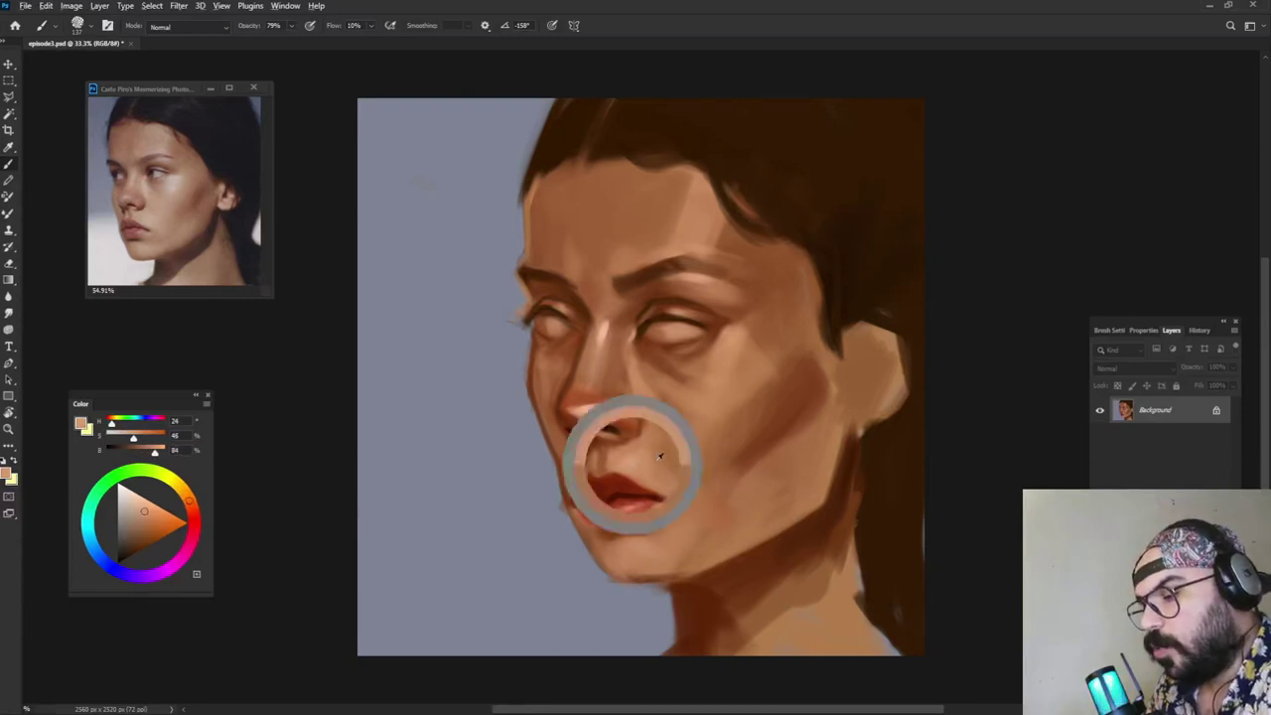
alt+click(698, 511)
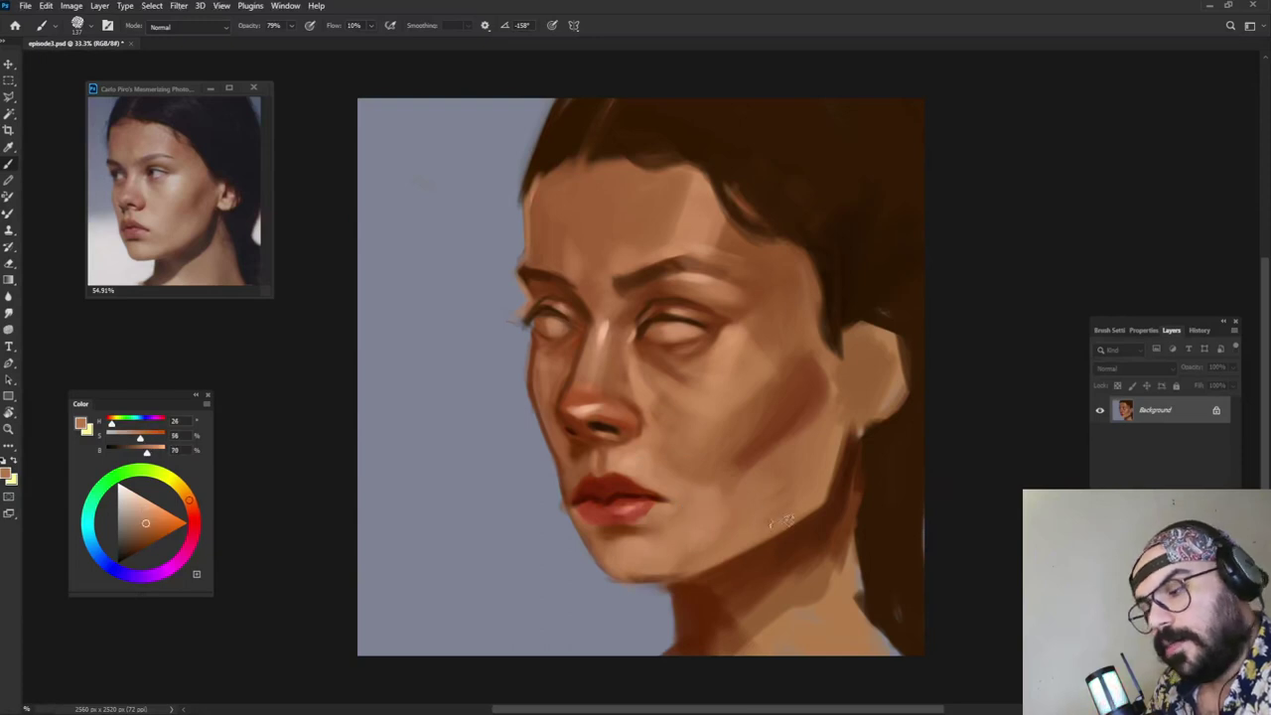
alt+click(699, 515)
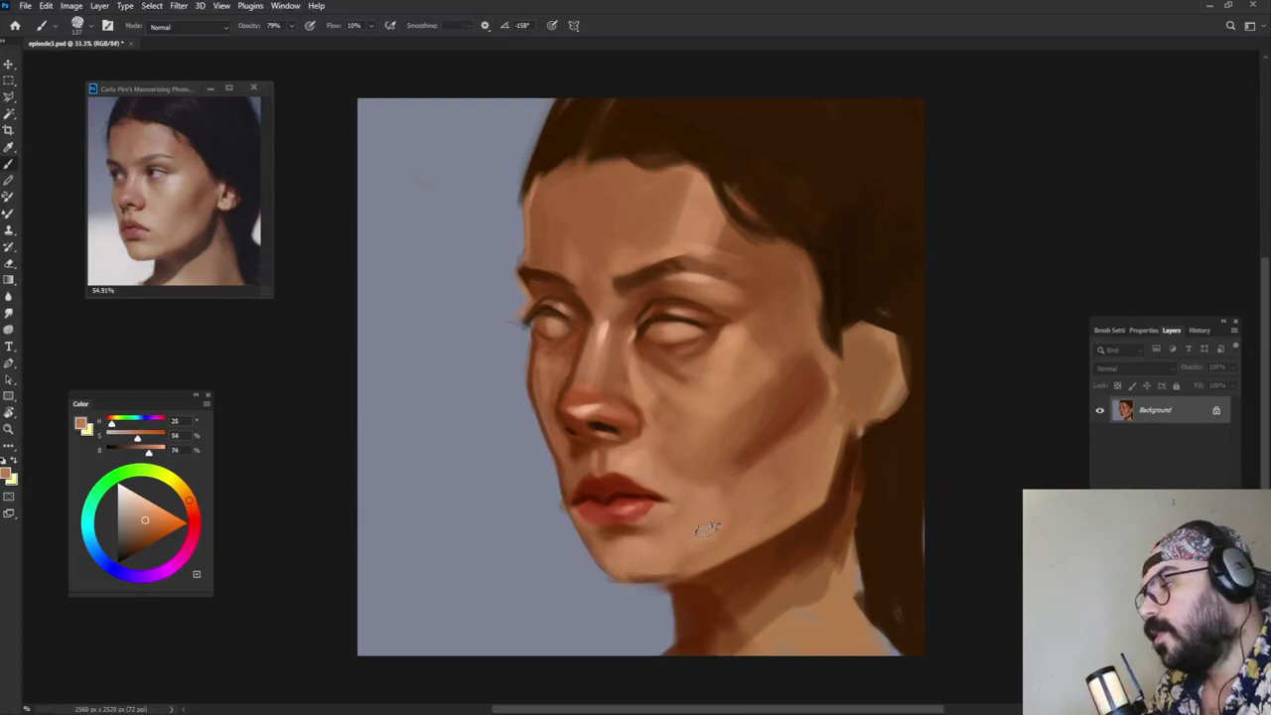
Step: Raise the brush opacity to 100%, then smooth the cheek beside the nose and mouth with sampled tones at slightly lower opacity
click(290, 29)
drag(296, 40, 315, 42)
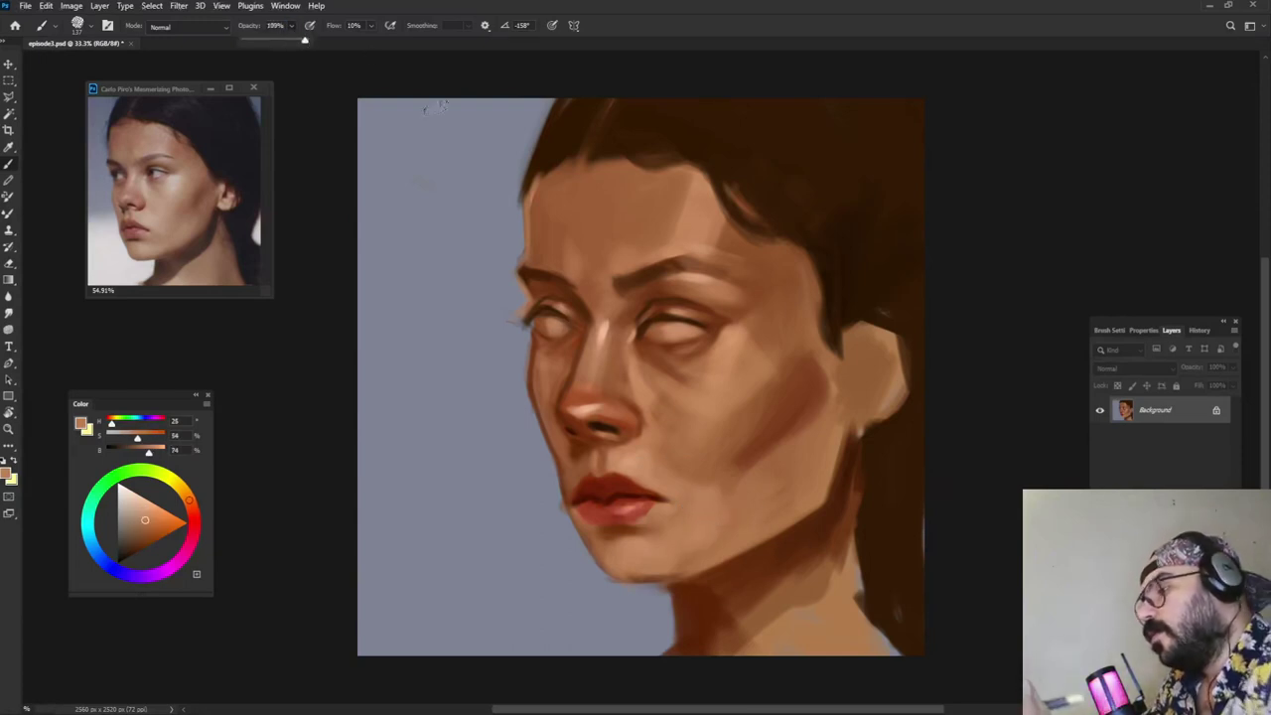
click(745, 505)
alt+click(697, 481)
key(9)
key(8)
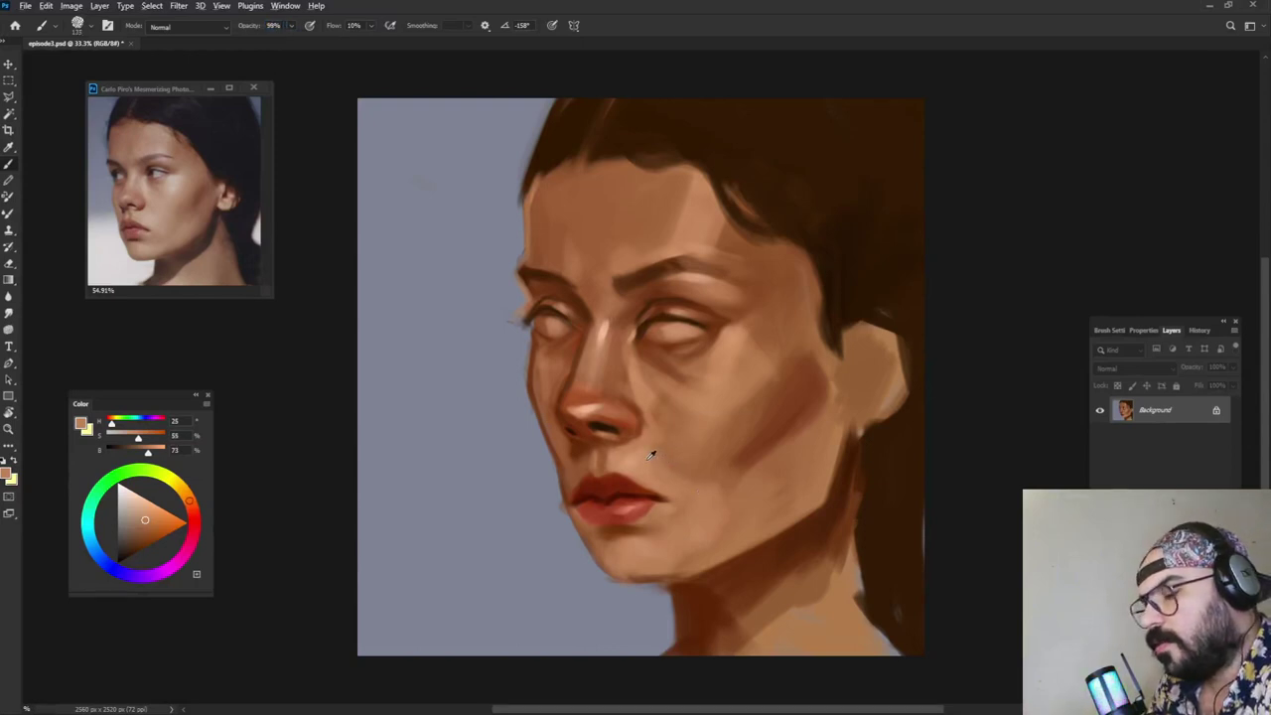
key(9)
key(7)
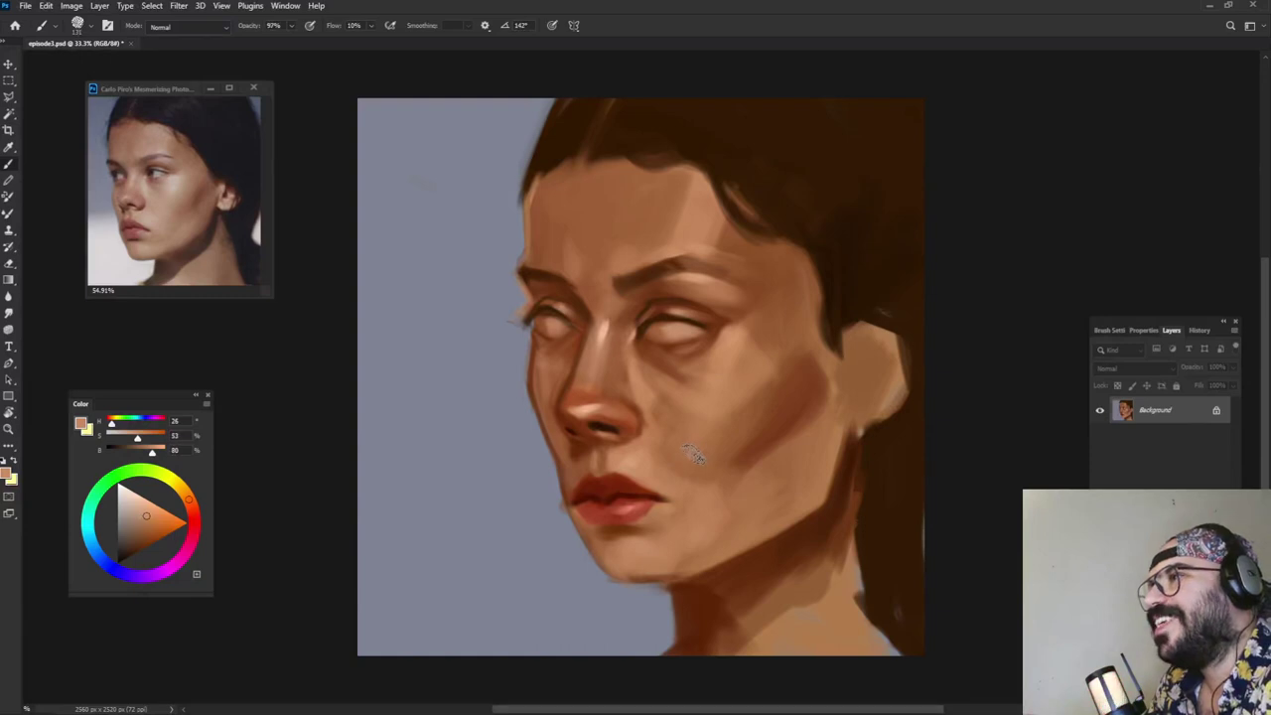
alt+click(673, 480)
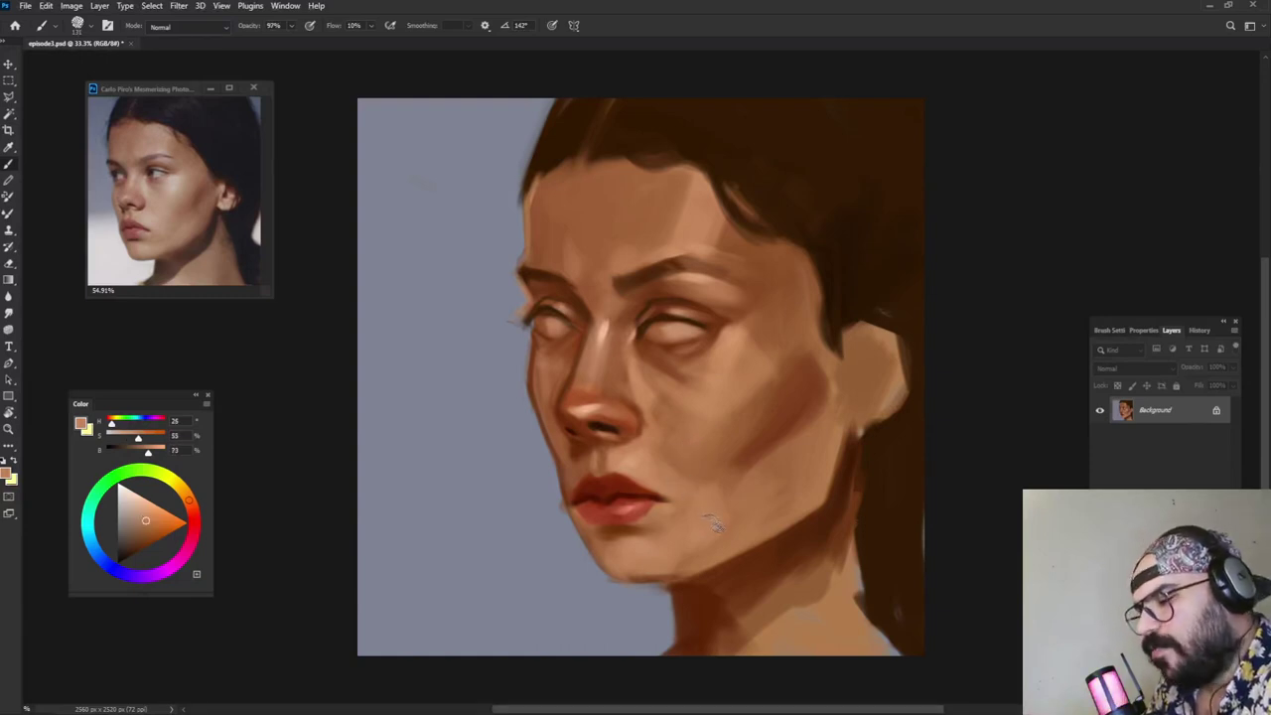
key(9)
key(8)
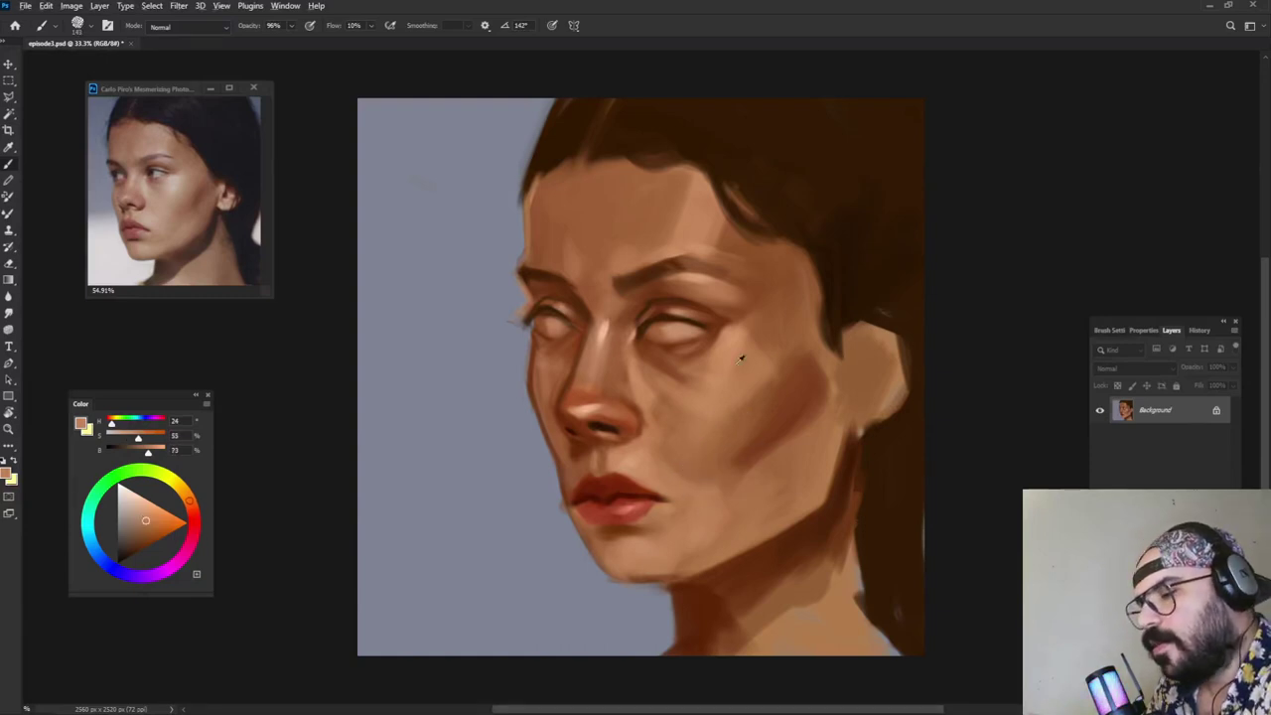
Step: Blend the upper cheek and temple beside the near eye's outer corner with sampled light and brown skin tones
alt+click(757, 349)
drag(762, 350, 757, 346)
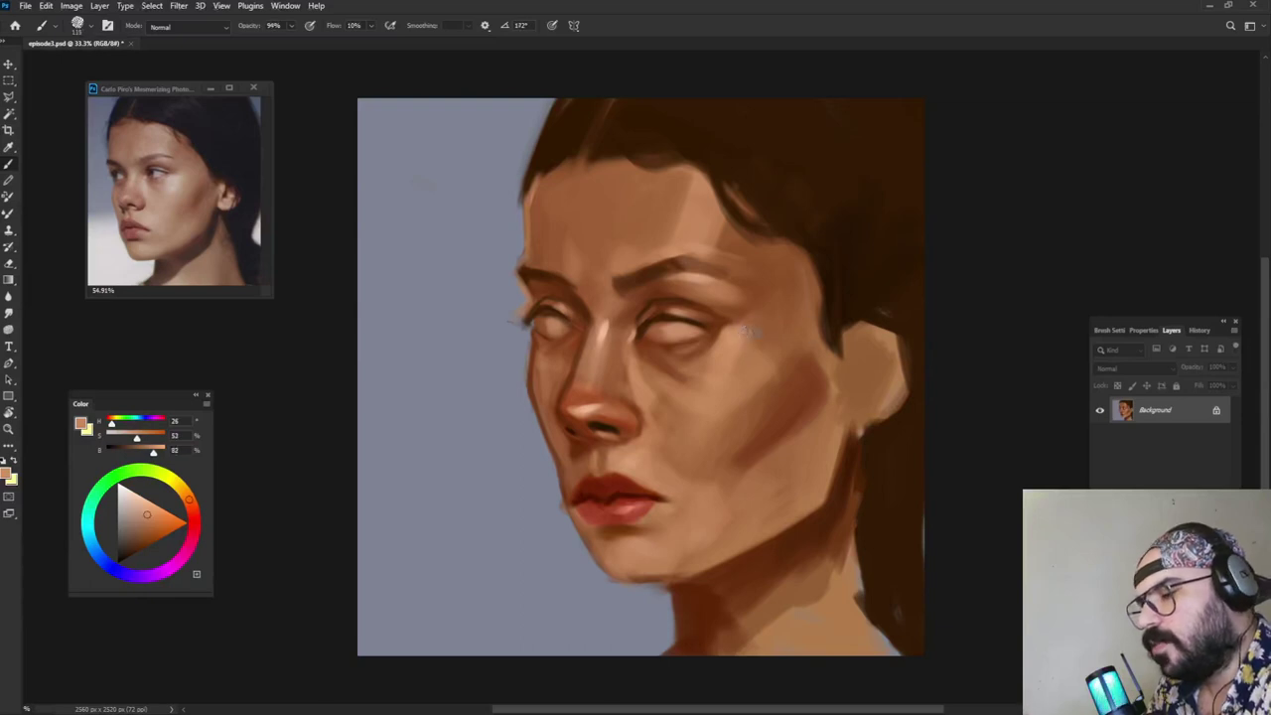
alt+click(764, 370)
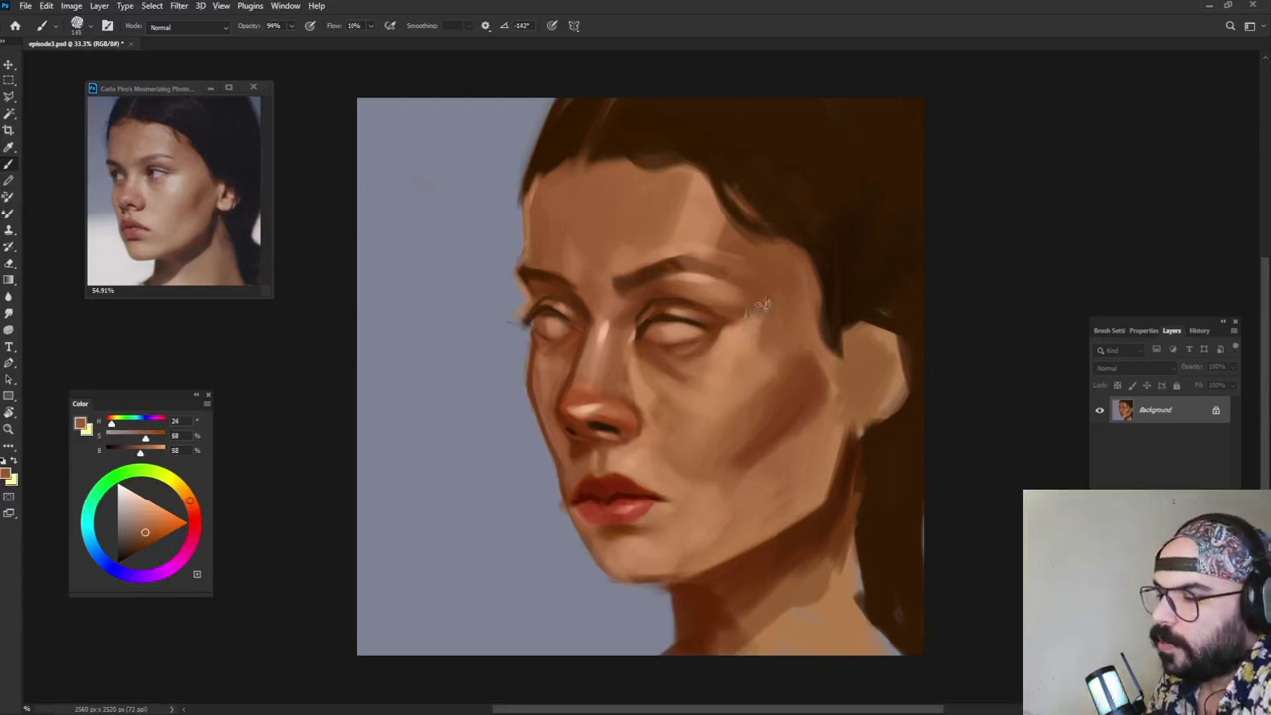
alt+click(798, 360)
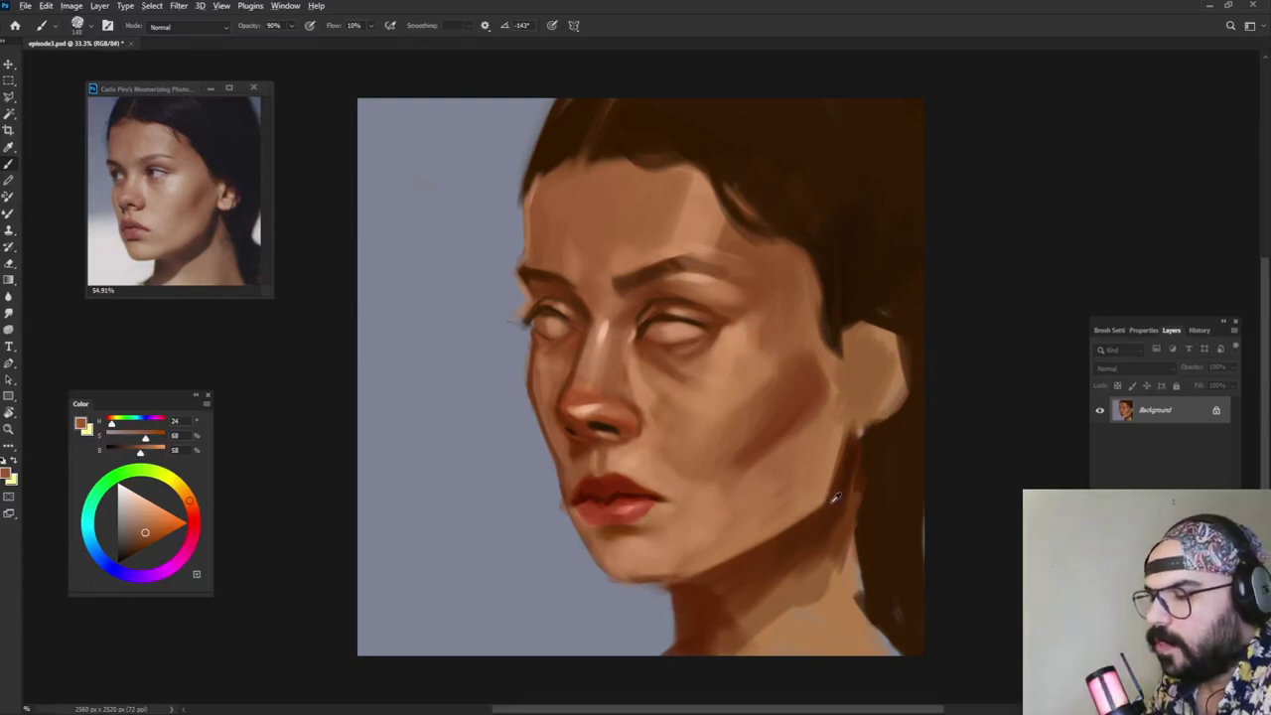
Step: Reshape the ear's upper edge with sampled dark hair brown and model its front with sampled skin tones at about 90% opacity
key(9)
alt+click(729, 380)
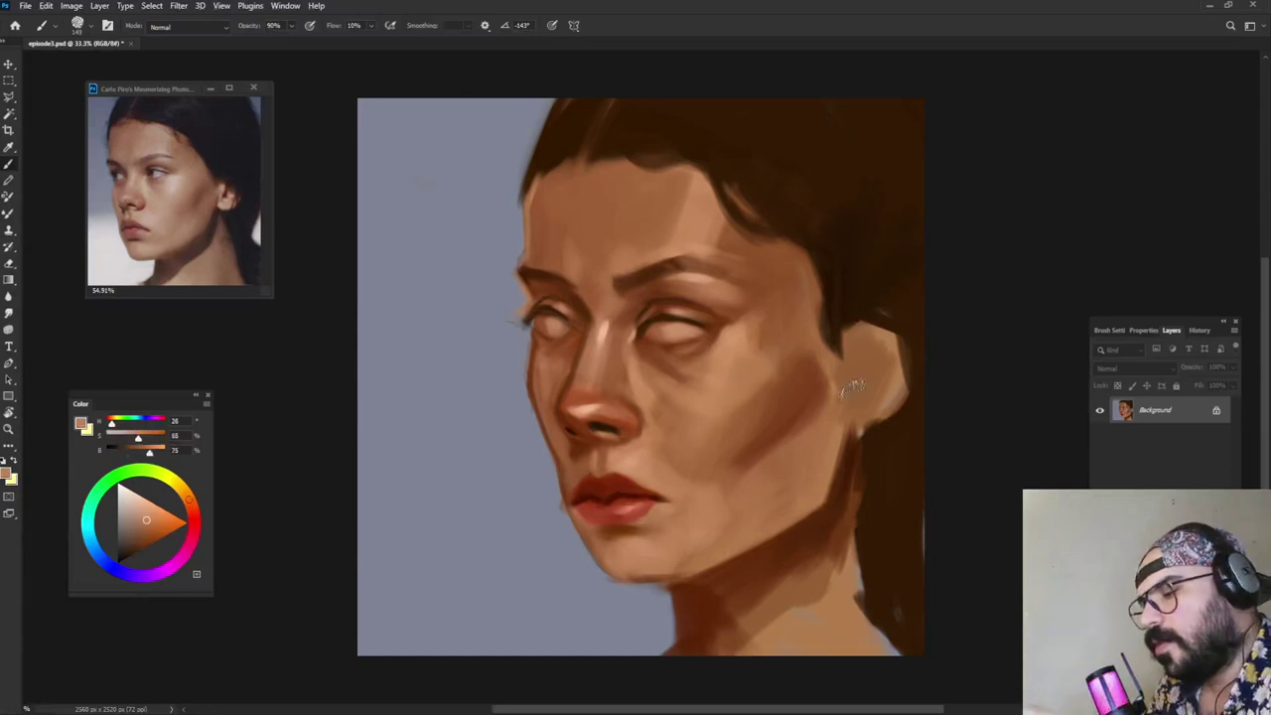
key(8)
key(9)
alt+click(844, 325)
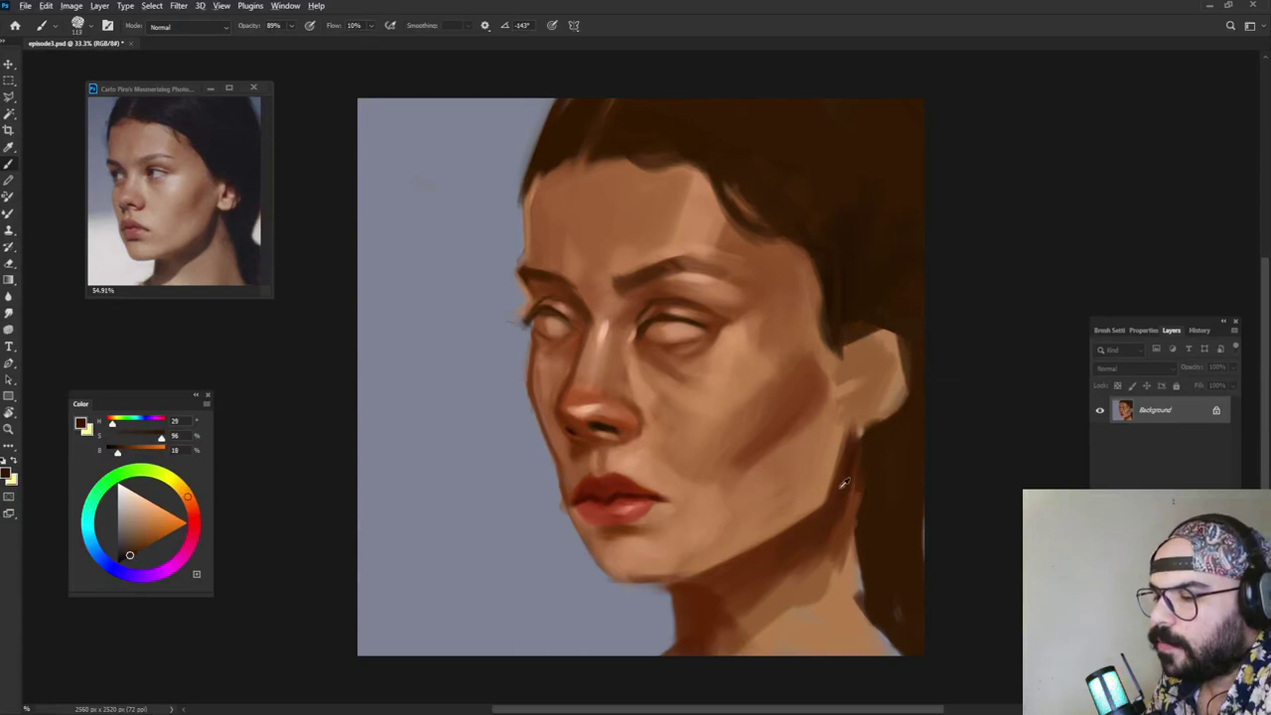
Step: Extend the cheekbone shadow up to the ear with sampled reddish browns and soften its lower end into the cheek
alt+click(825, 385)
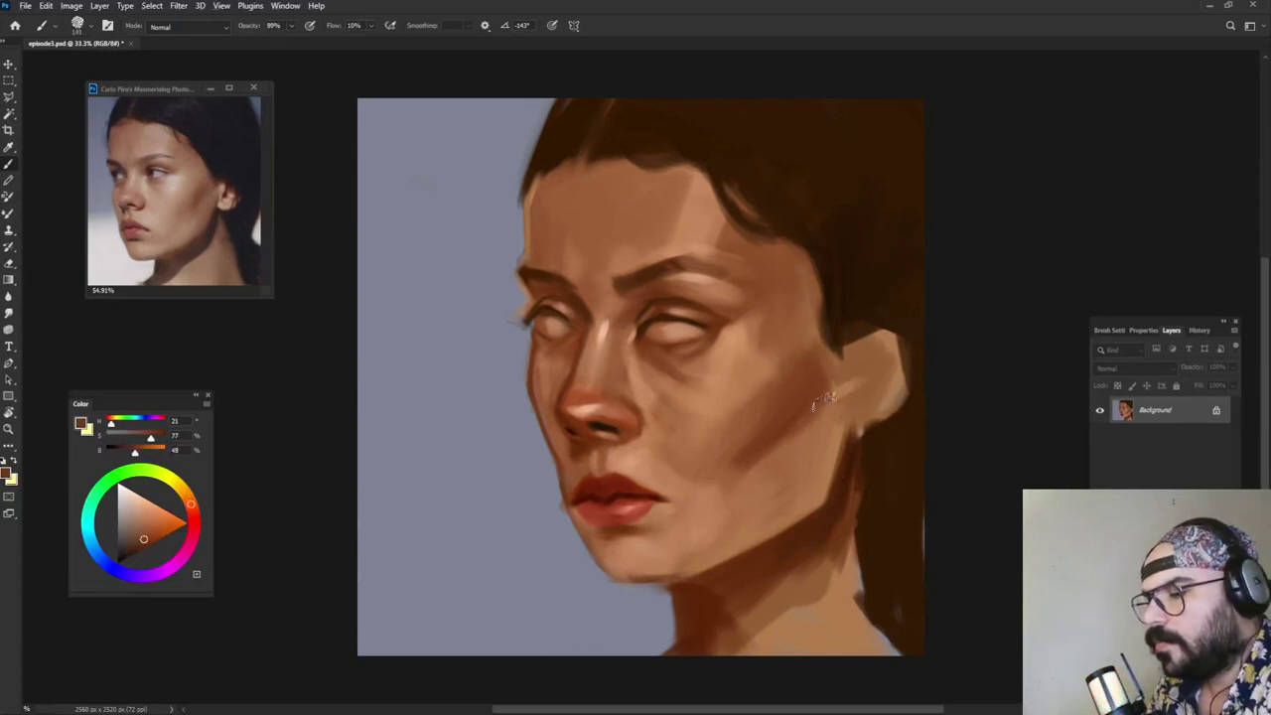
alt+click(812, 337)
drag(786, 417, 734, 478)
alt+click(738, 460)
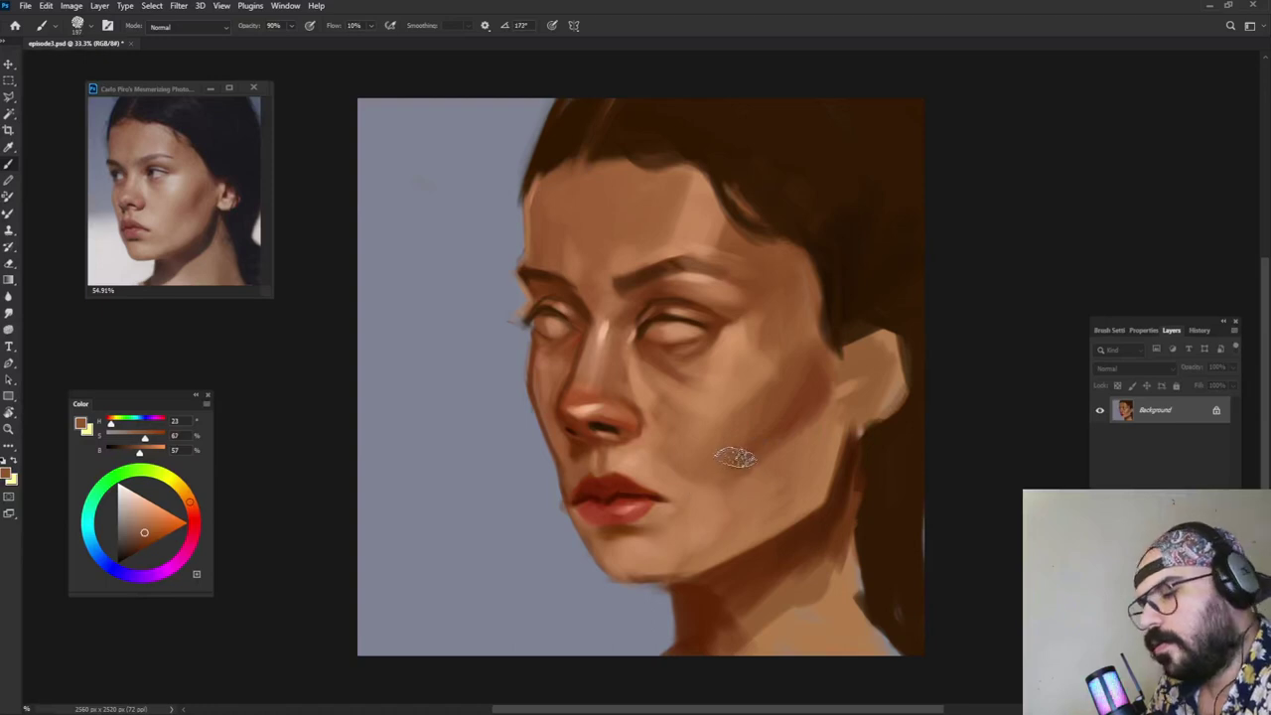
alt+click(720, 467)
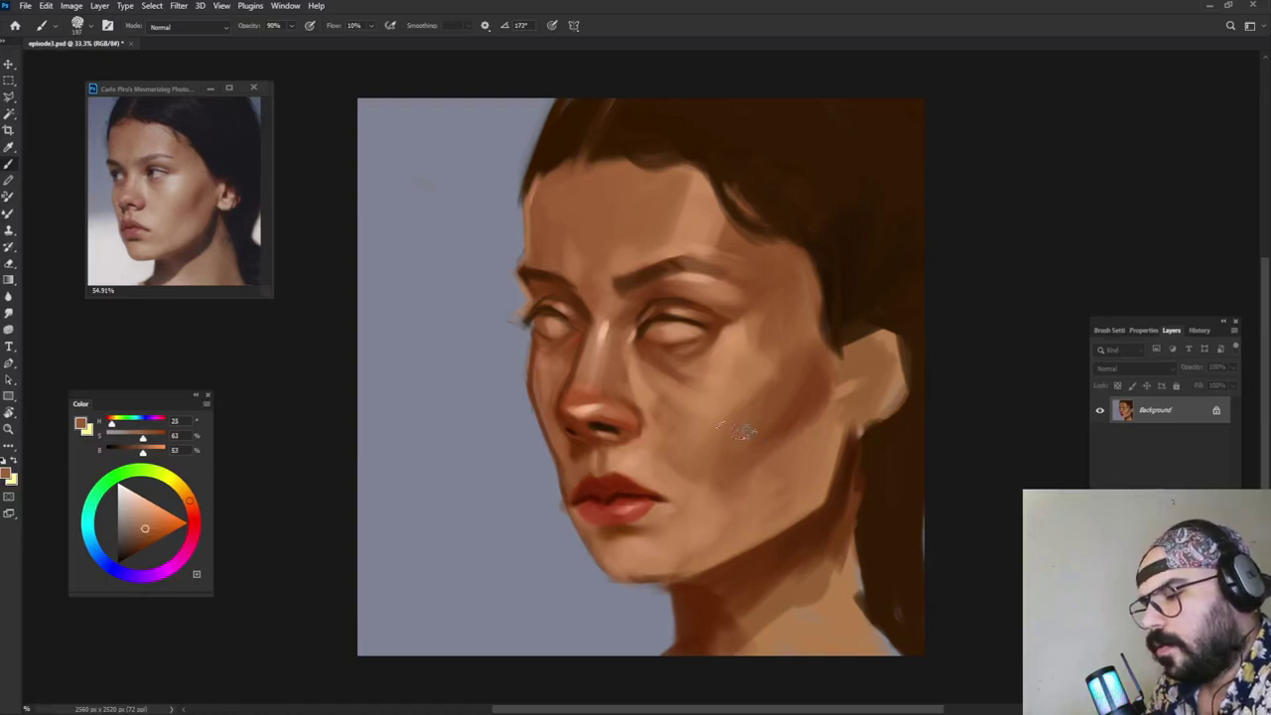
alt+click(736, 506)
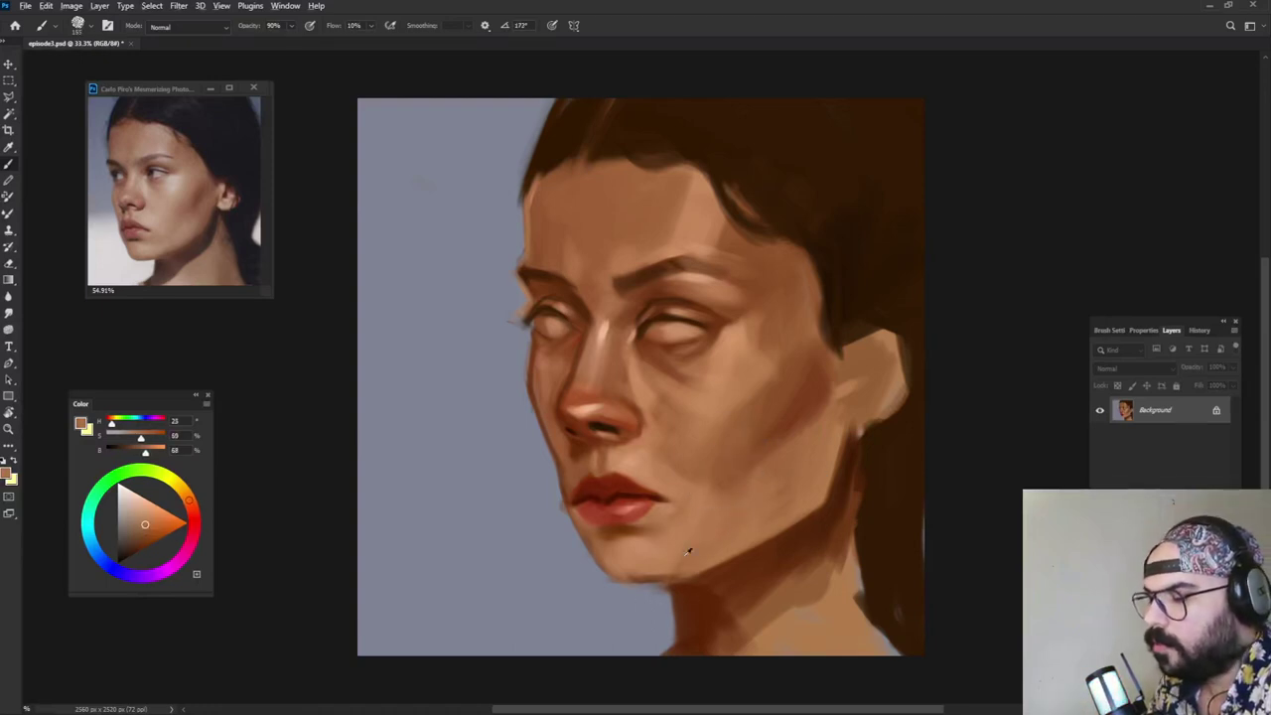
Step: Smooth the chin and lower jaw beneath the mouth with sampled light and mid-brown skin tones at about 90% opacity
drag(689, 550, 697, 550)
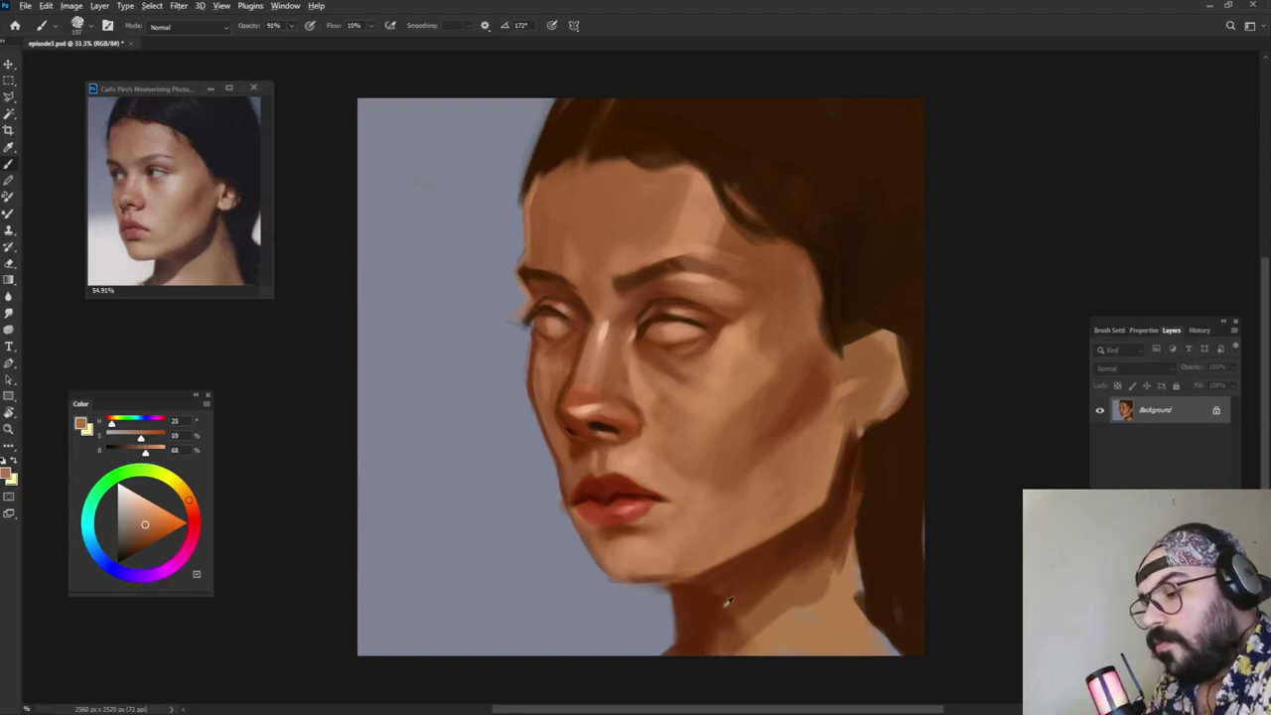
alt+click(735, 476)
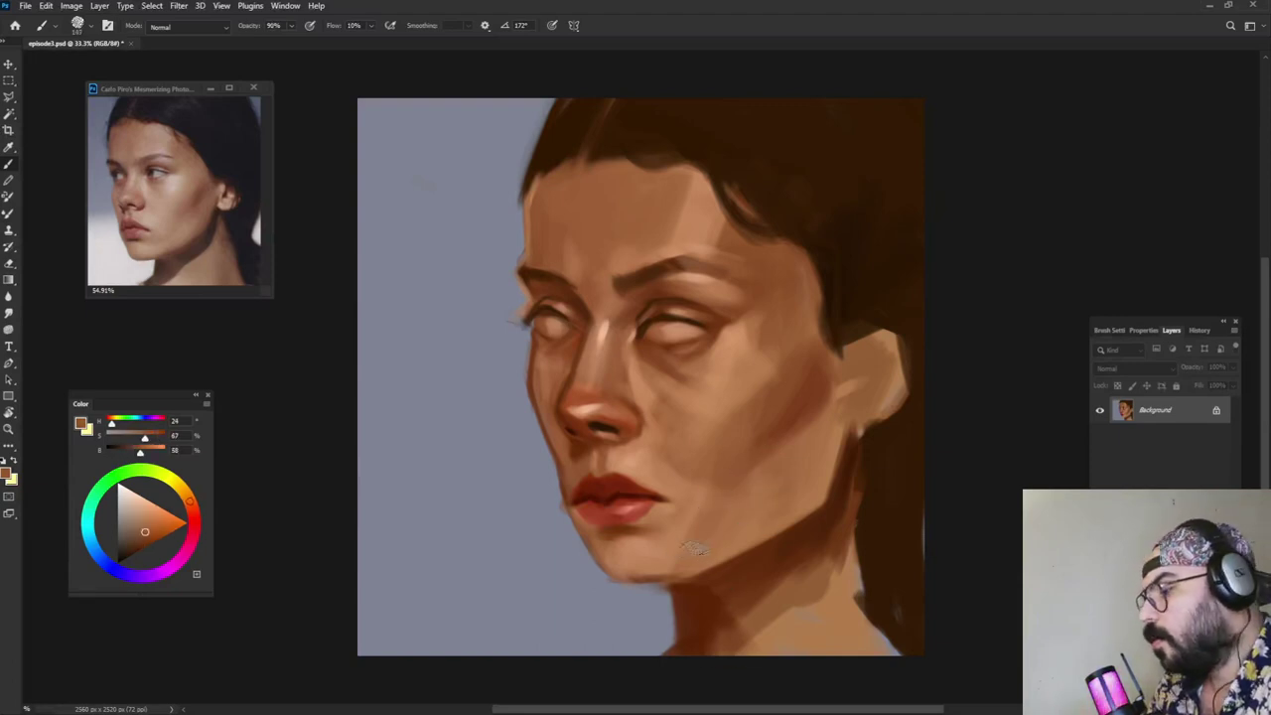
alt+click(676, 536)
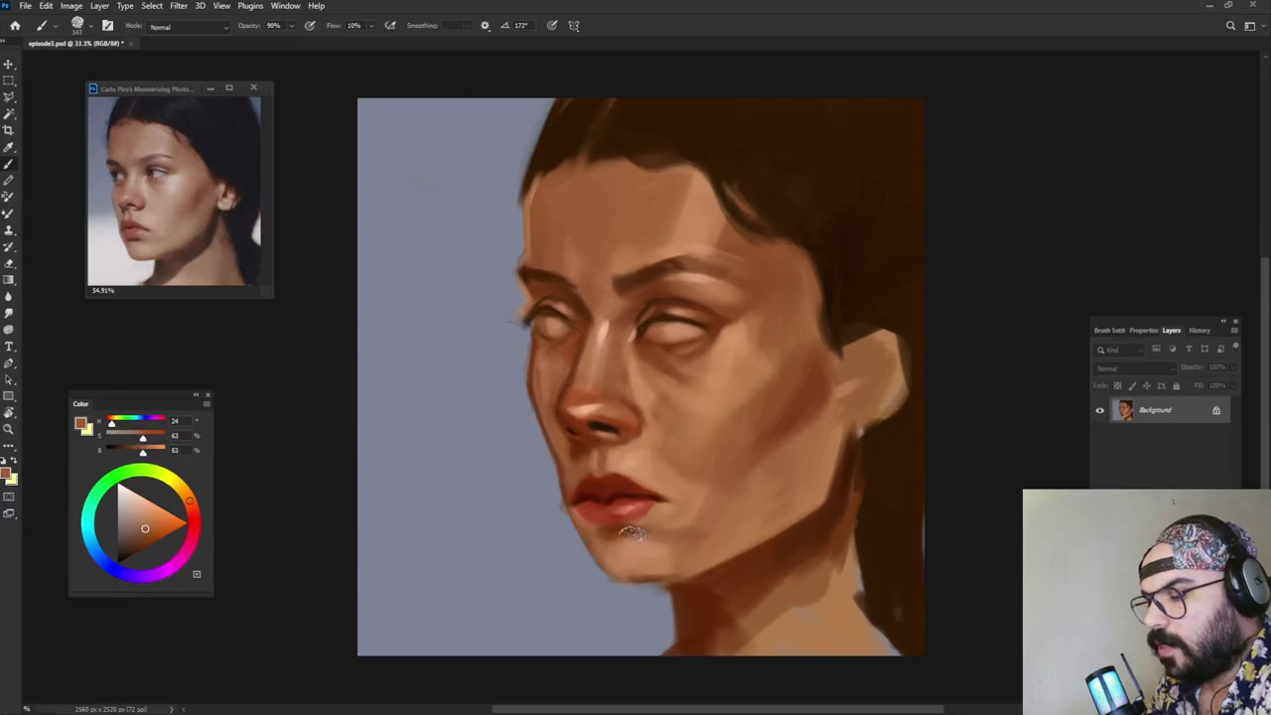
alt+click(746, 561)
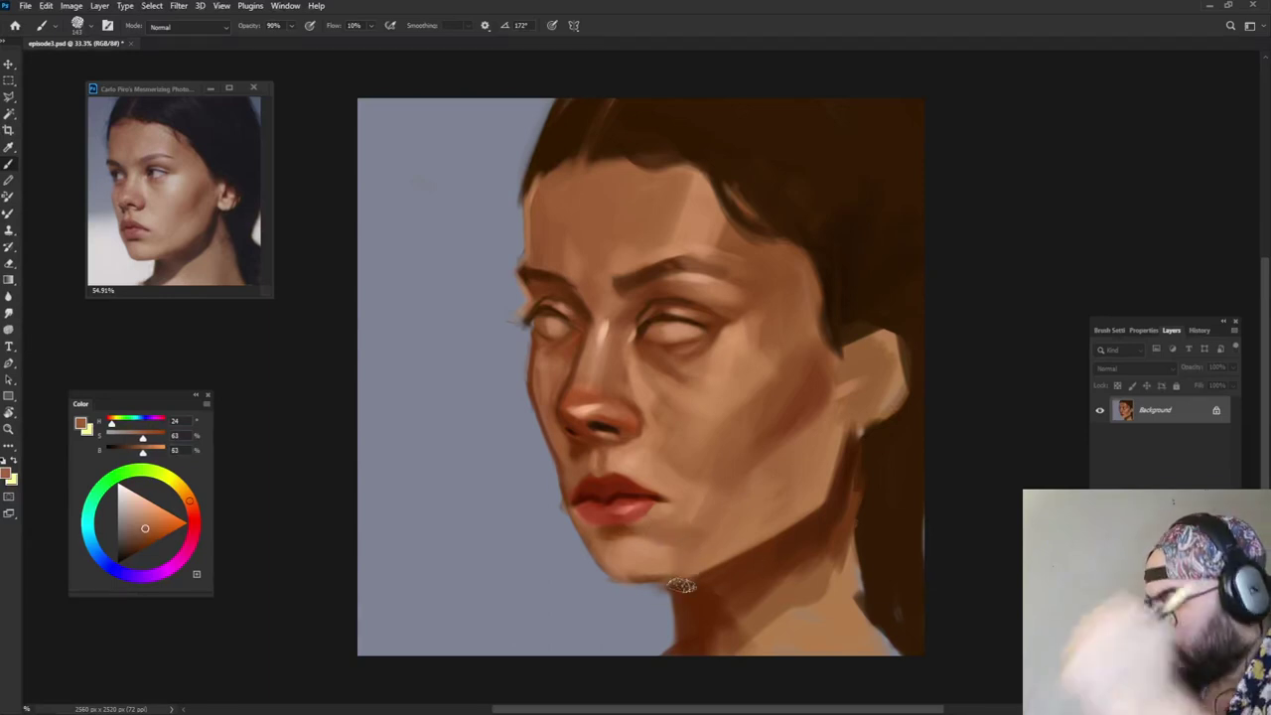
alt+click(645, 548)
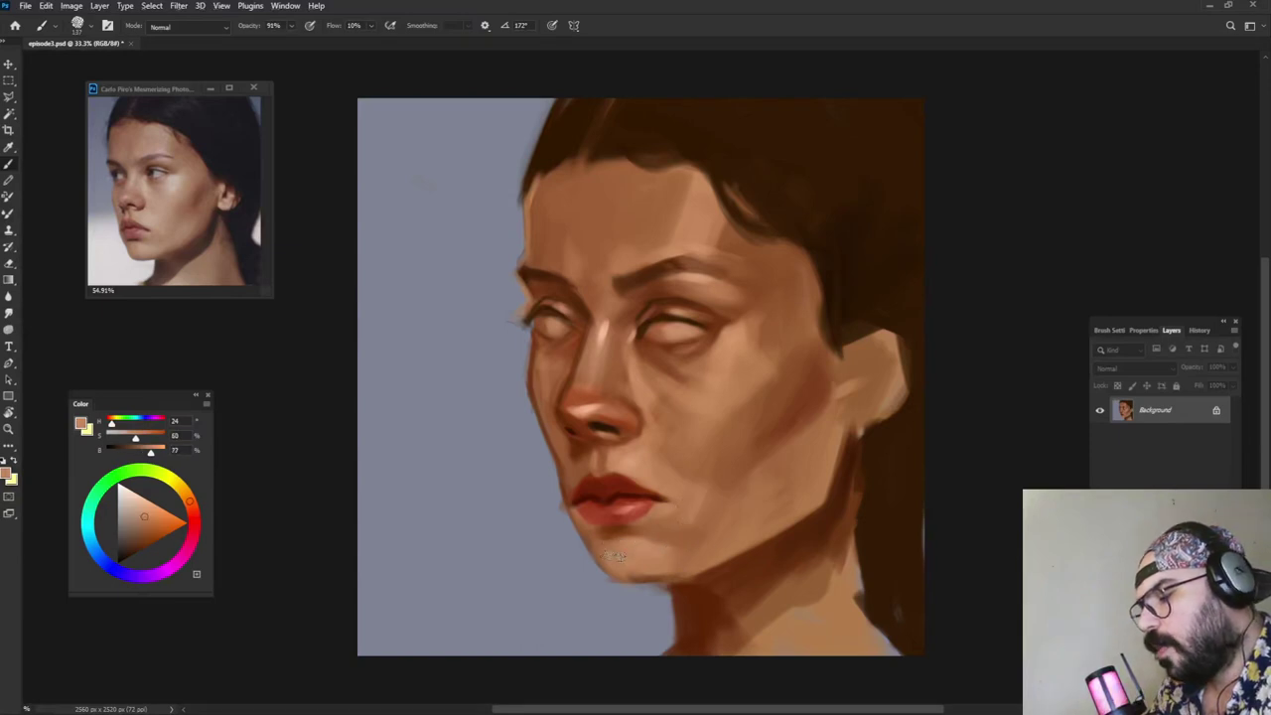
alt+click(814, 409)
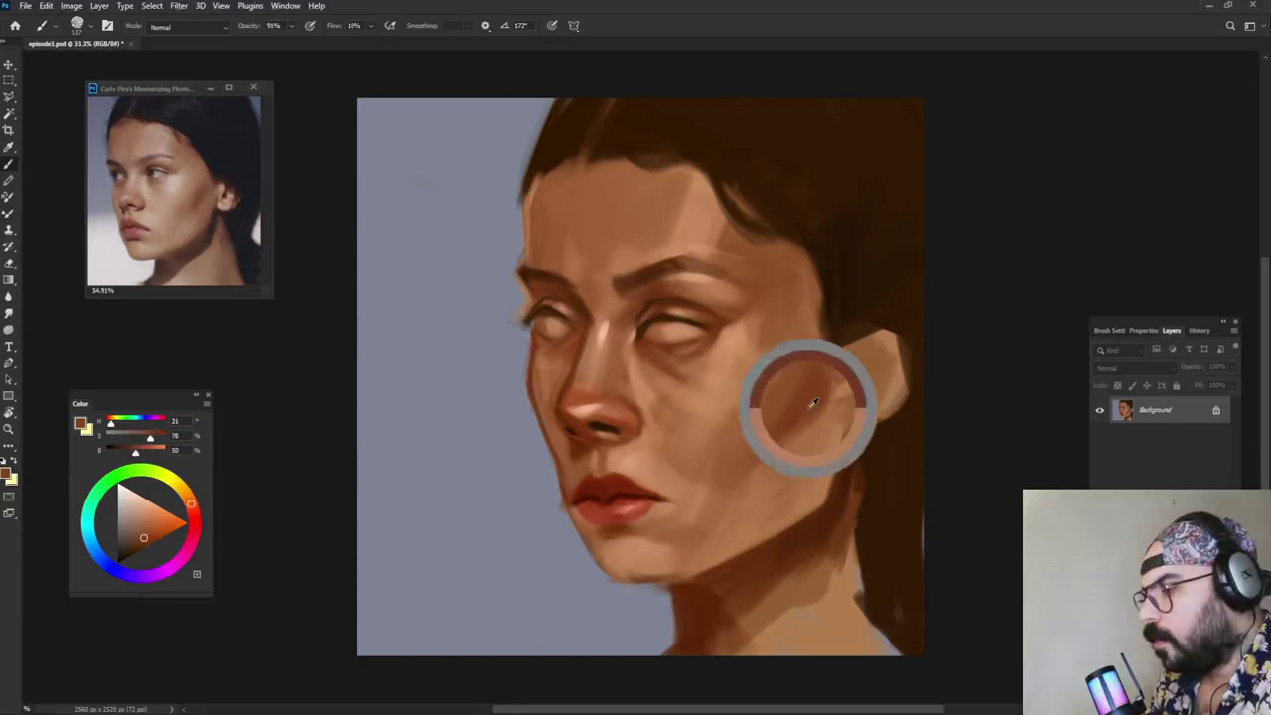
Step: Paint sampled dark hair brown over the ear's top and along the hair edge behind the jaw and neck
alt+click(852, 343)
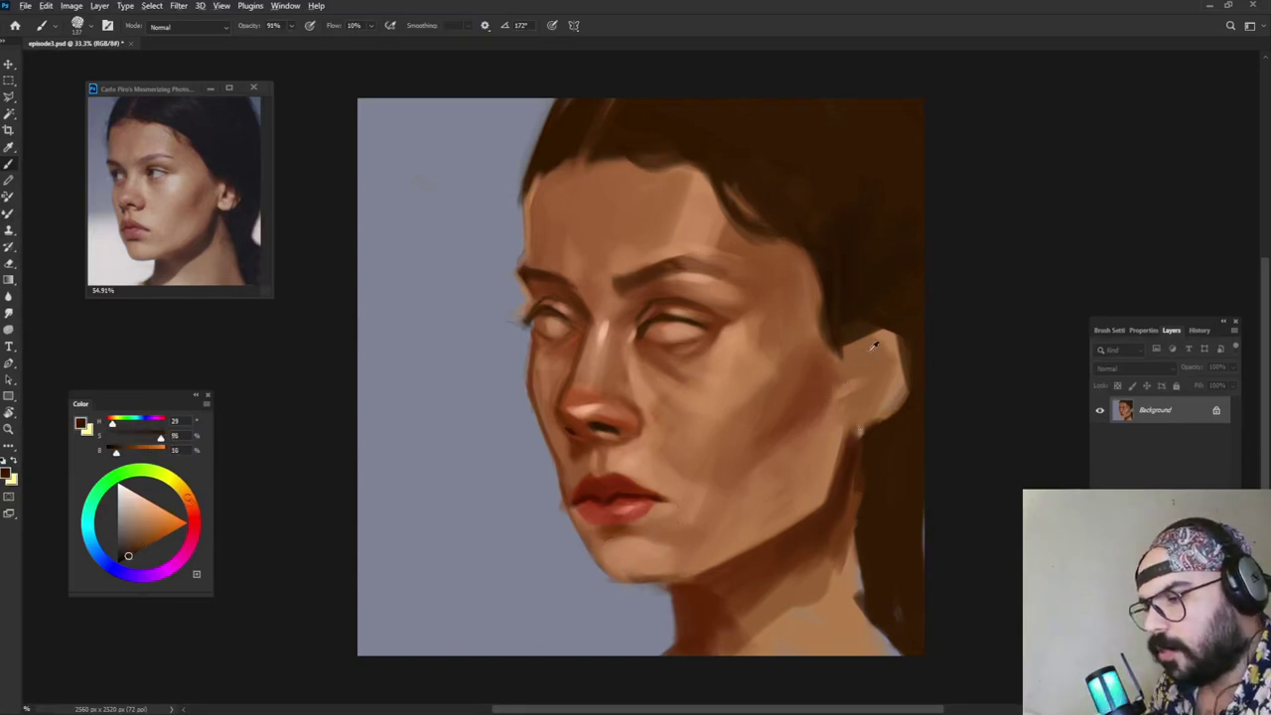
mouse_move(852, 349)
mouse_down()
mouse_move(903, 350)
mouse_move(887, 334)
mouse_move(898, 339)
mouse_up()
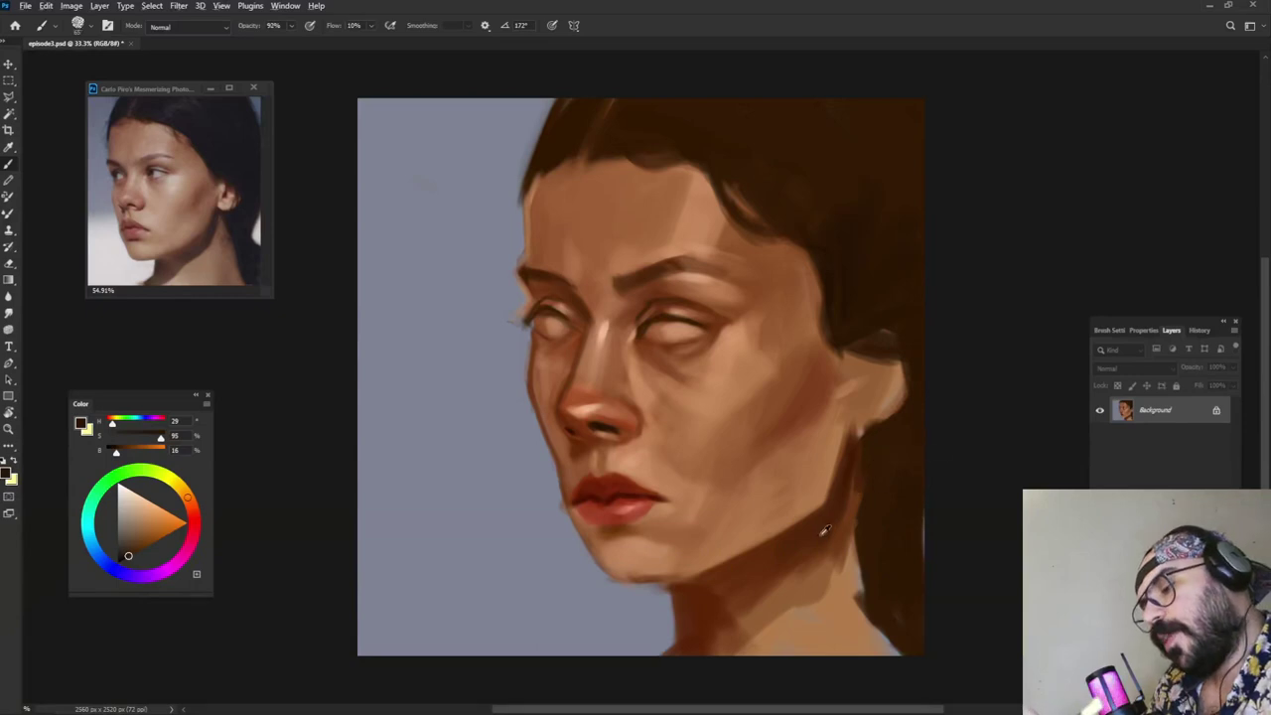
alt+click(834, 489)
alt+click(860, 494)
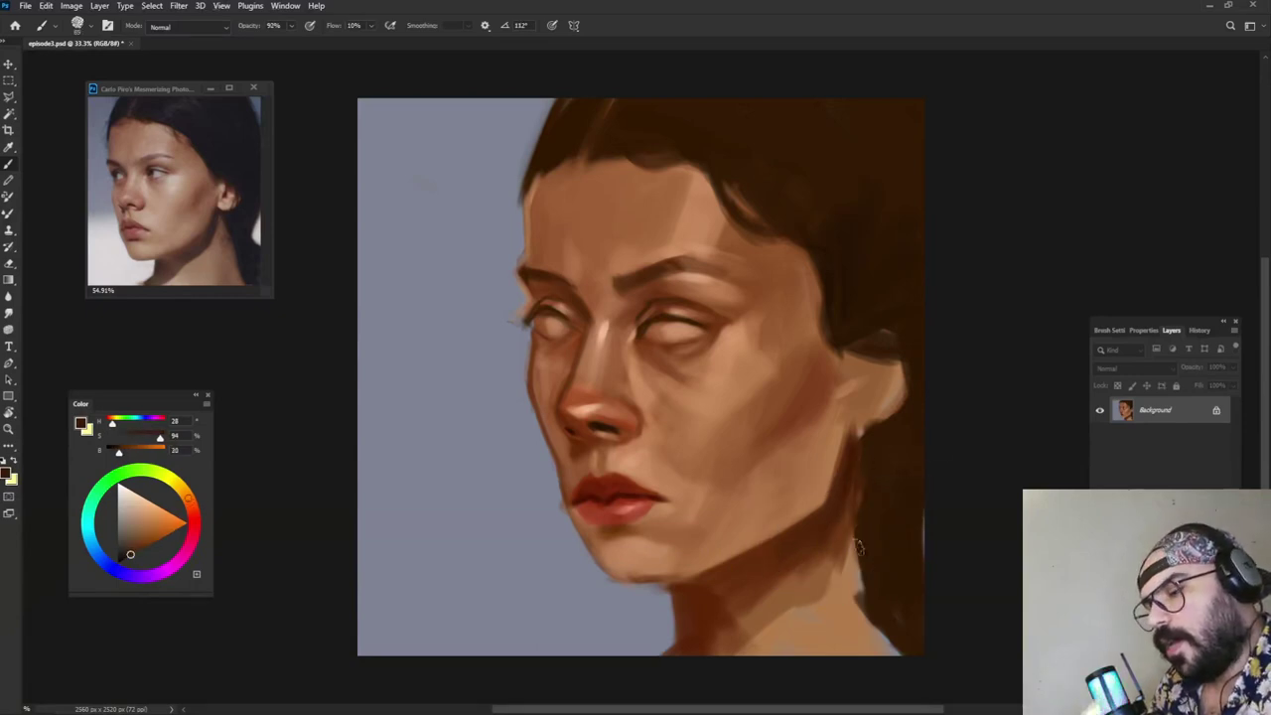
drag(857, 491, 862, 581)
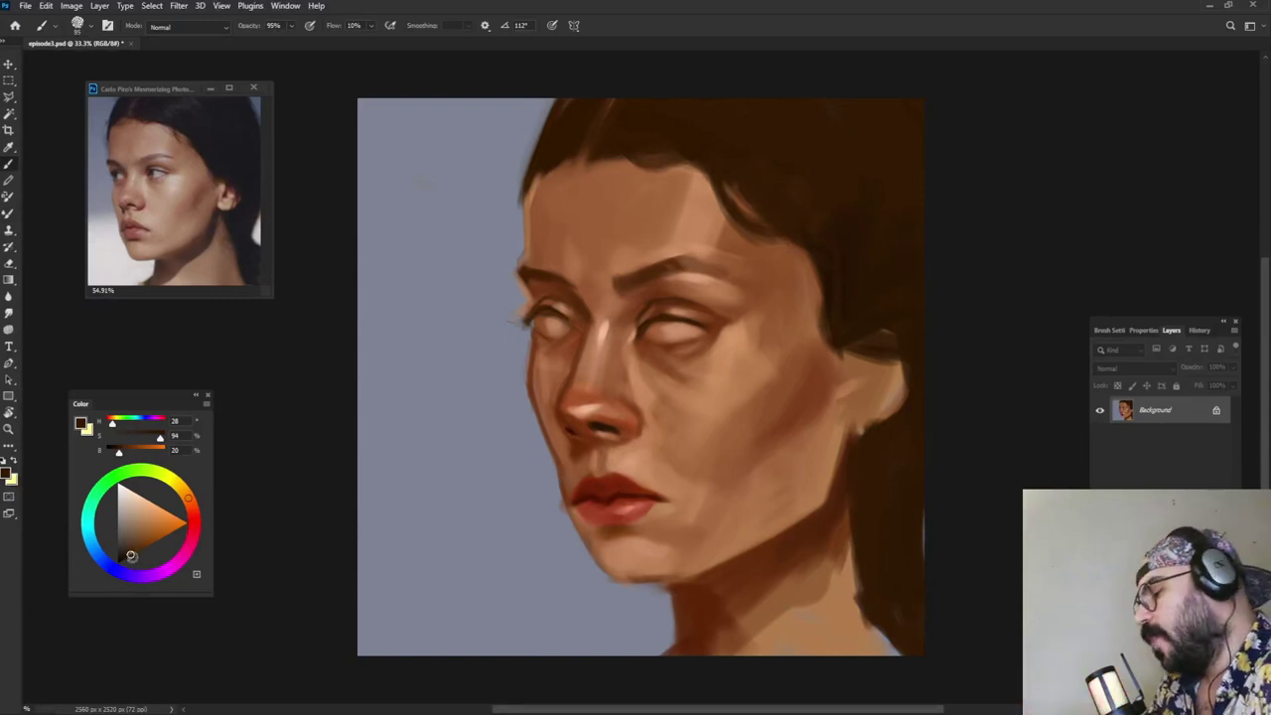
Step: Choose a darker, fully saturated brown and trim the earlobe and the ear's back edge with the hair colour at 95% opacity
click(127, 557)
right_click(856, 506)
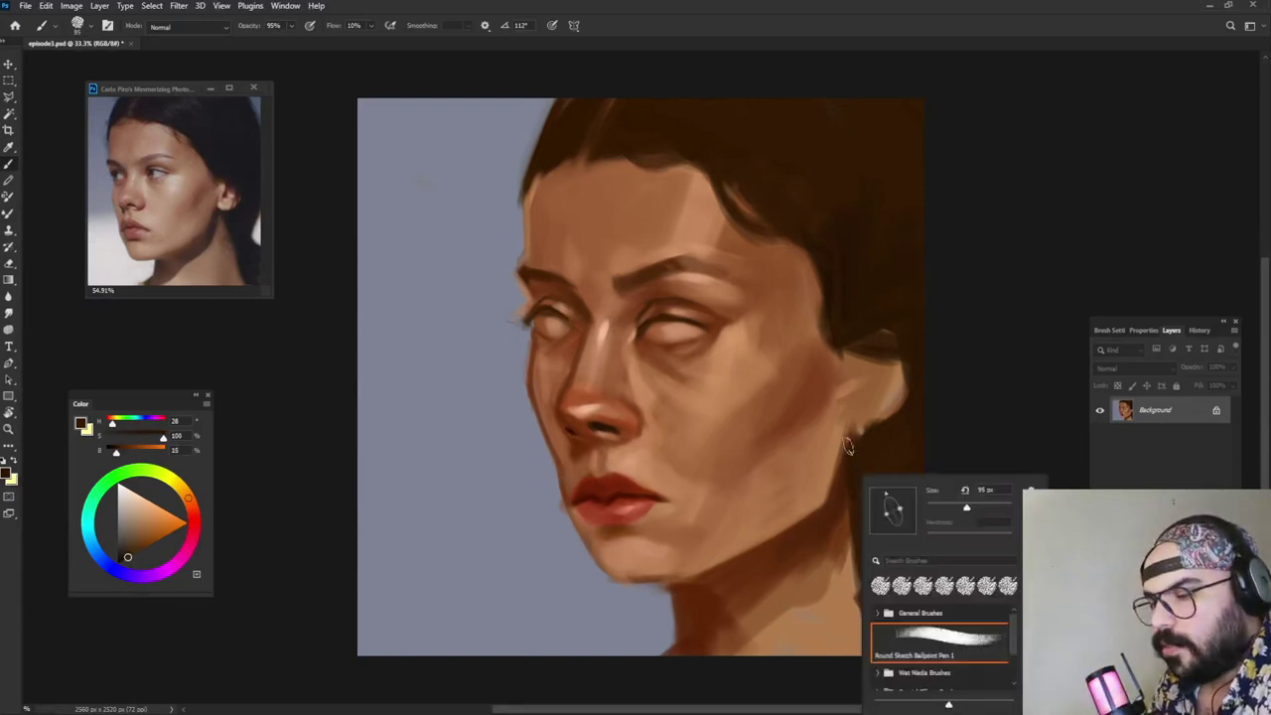
mouse_move(849, 443)
mouse_down()
mouse_move(905, 417)
mouse_move(860, 433)
mouse_move(814, 494)
mouse_move(866, 442)
mouse_move(853, 465)
mouse_move(884, 448)
mouse_move(847, 437)
mouse_move(882, 412)
mouse_up()
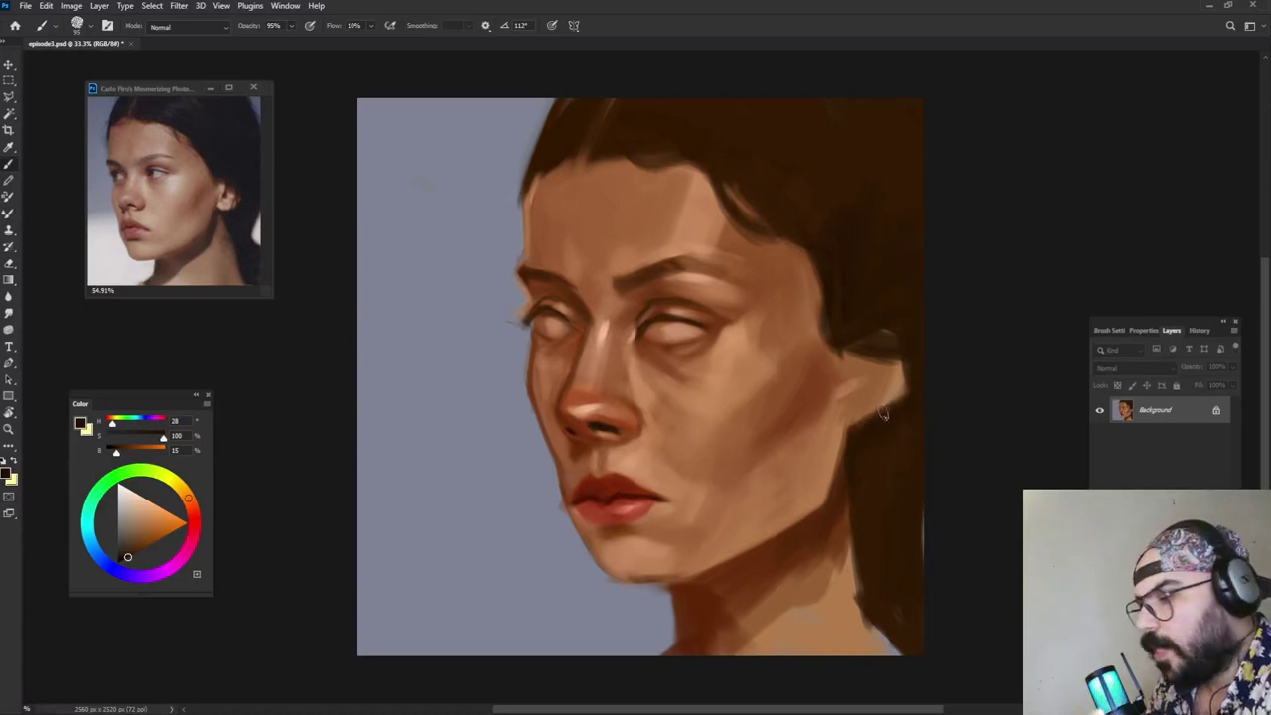
drag(904, 357, 883, 440)
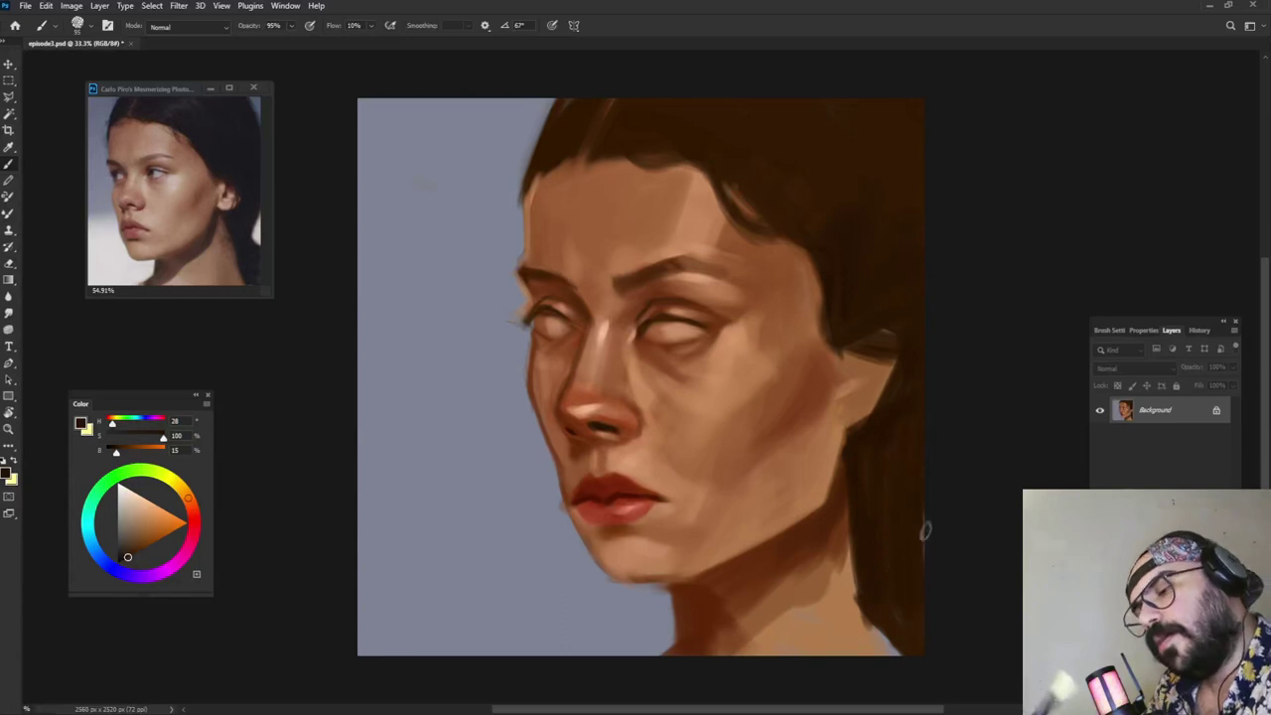
drag(905, 383, 913, 388)
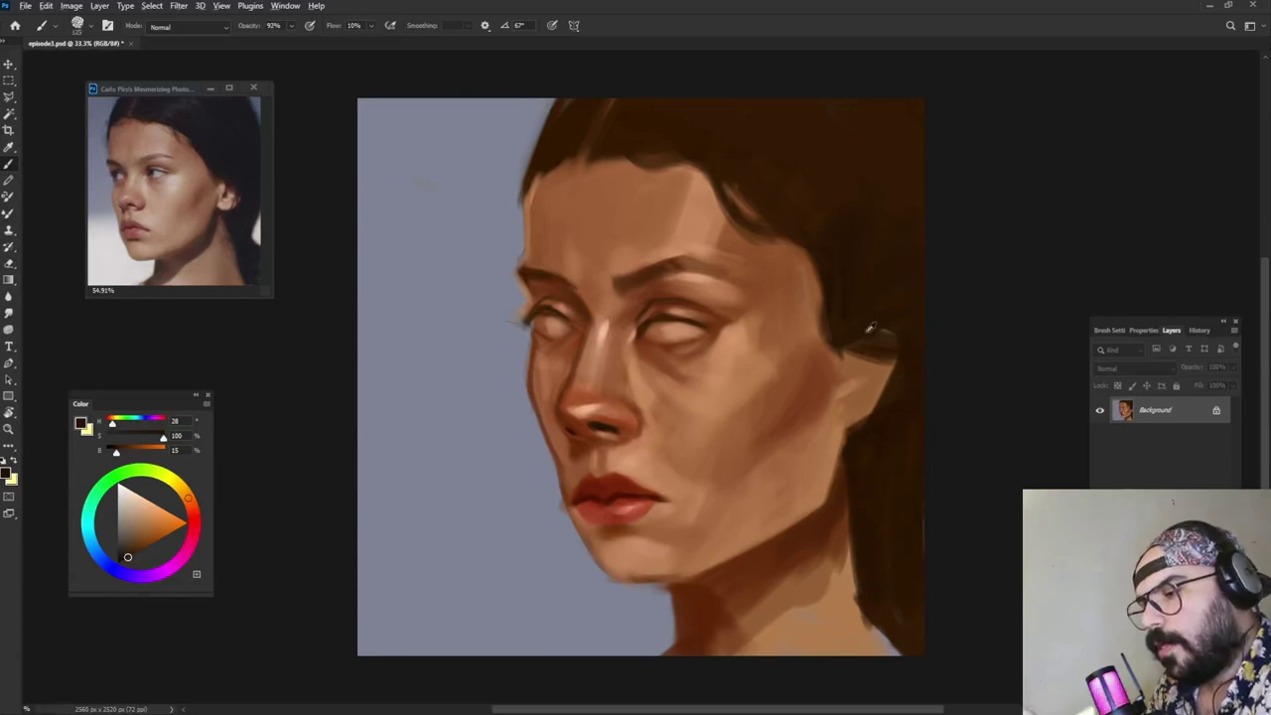
Step: Cover the remaining upper ear with sampled hair brown and block in the inner ear with sampled brown and skin tones
alt+click(860, 321)
drag(866, 341, 894, 327)
alt+click(884, 360)
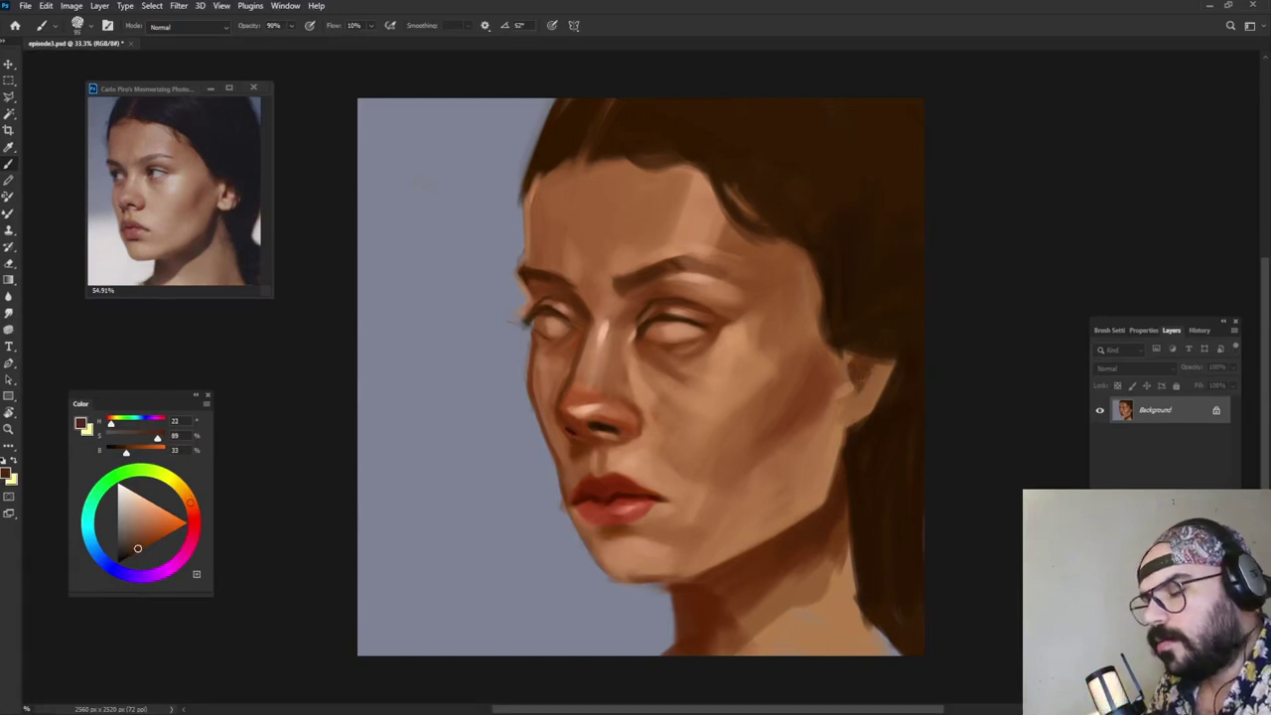
drag(862, 385, 872, 381)
alt+click(735, 344)
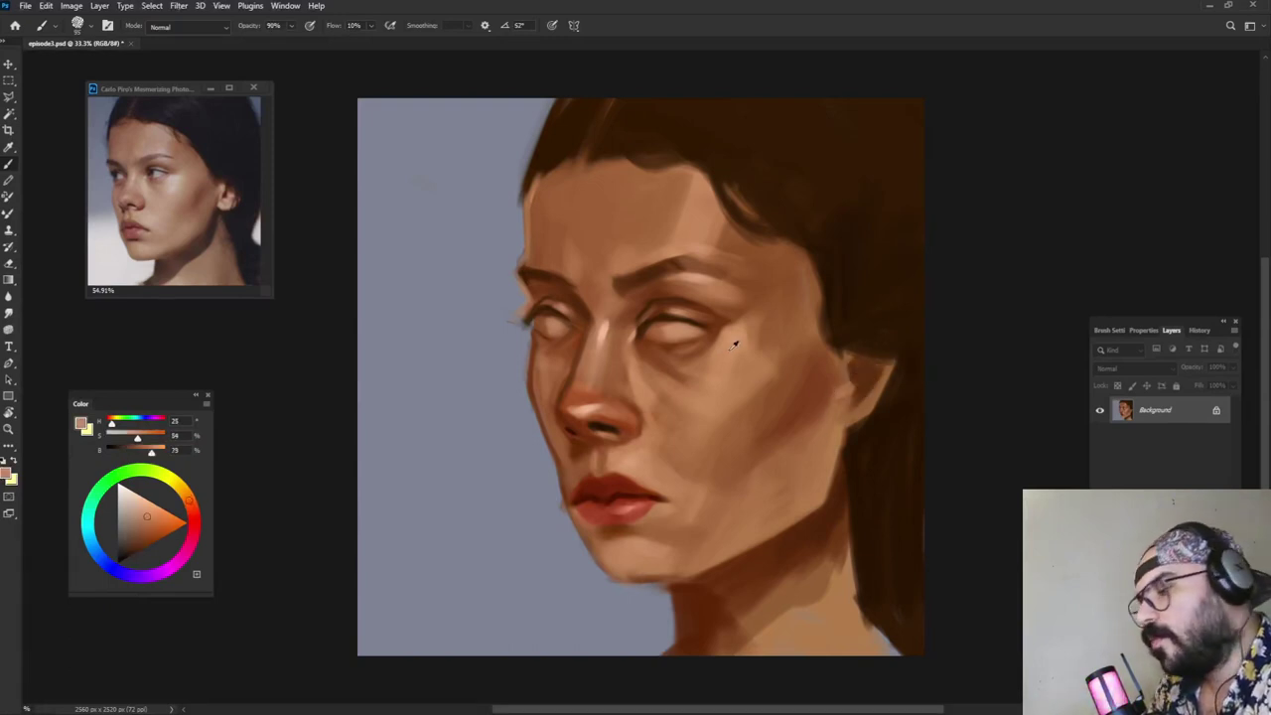
alt+click(847, 378)
alt+click(862, 373)
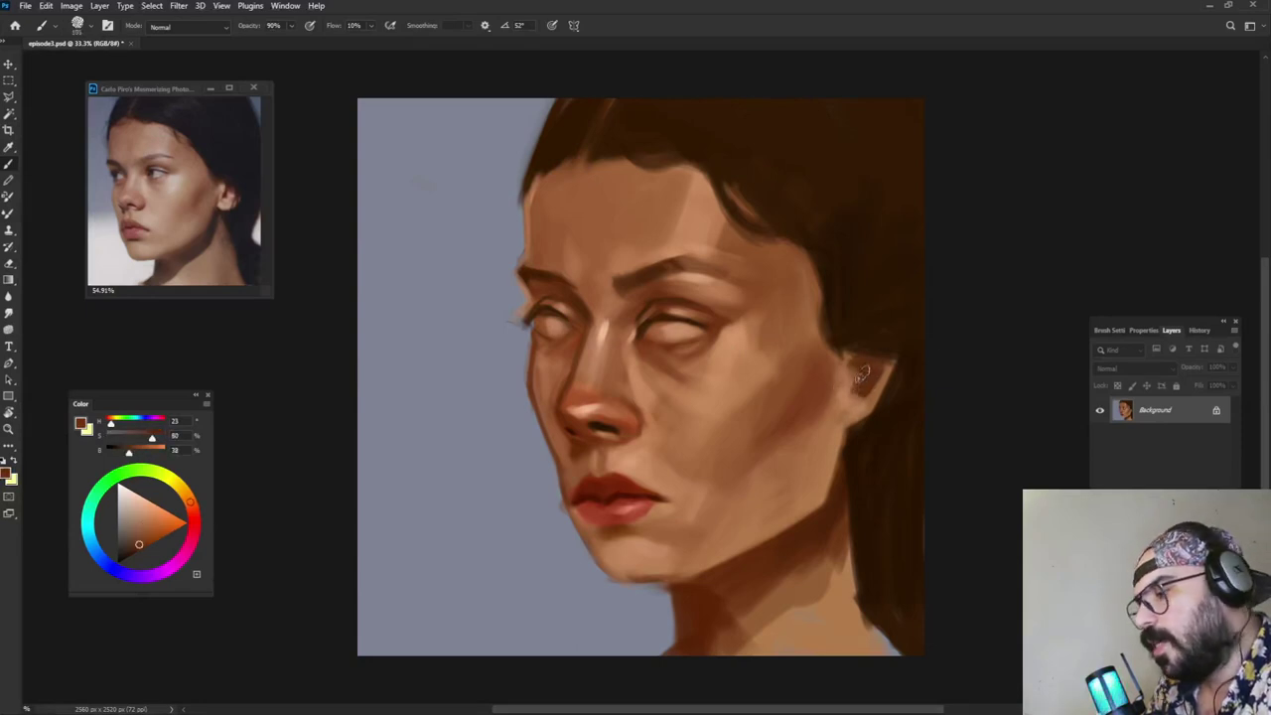
Step: Refine the ear's inner fold and outer rim with sampled light skin and brown tones, then narrow its outline with hair brown
alt+right_click(846, 399)
alt+click(726, 376)
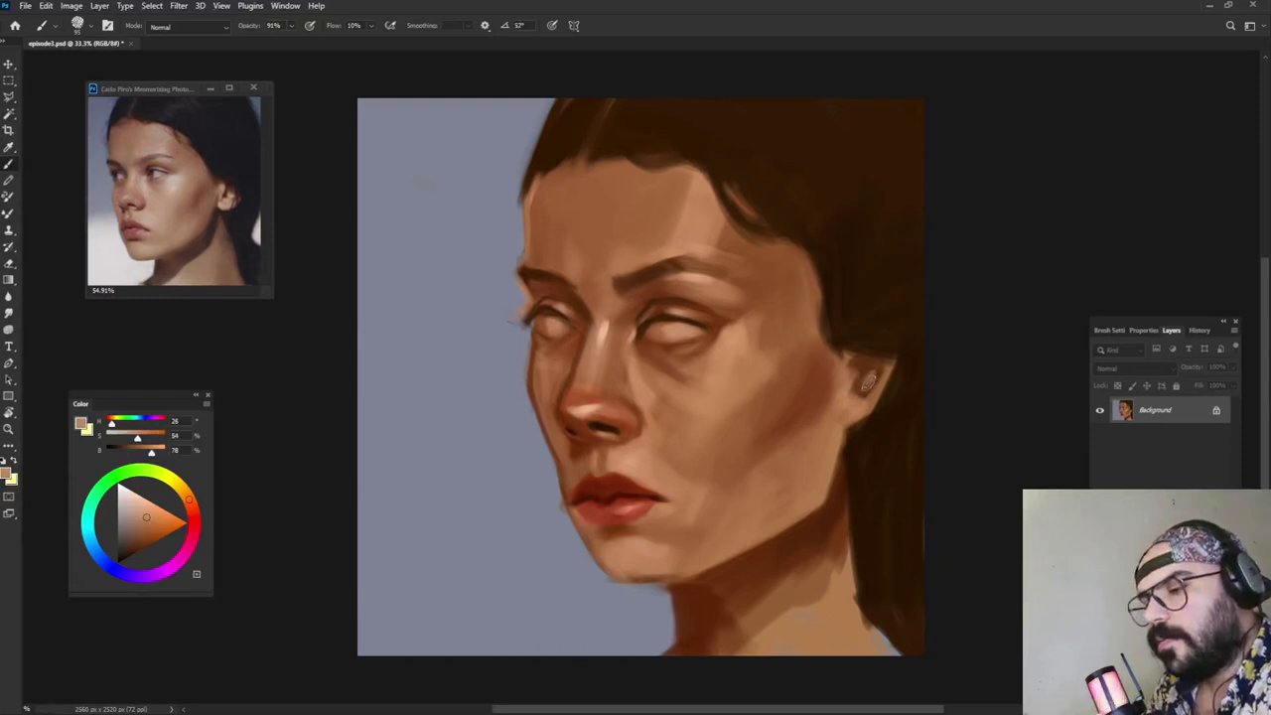
alt+click(864, 367)
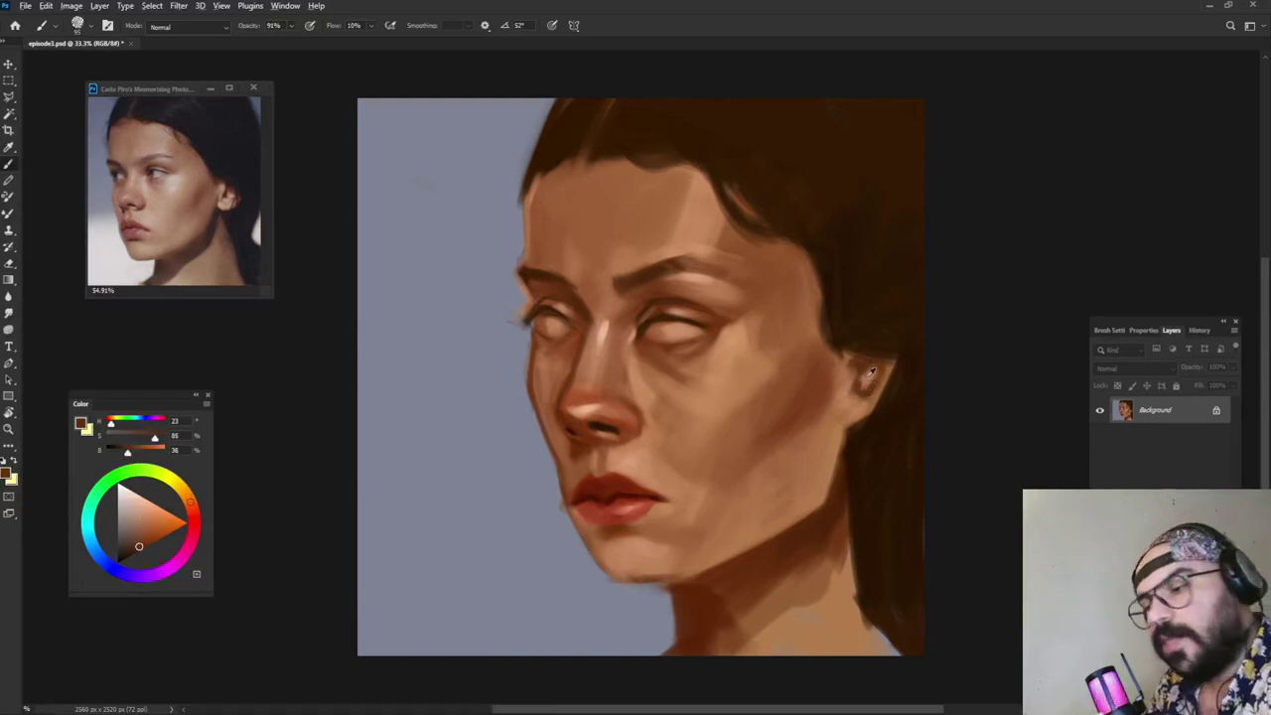
alt+click(862, 385)
mouse_move(866, 359)
mouse_down()
mouse_move(872, 394)
mouse_move(881, 353)
mouse_move(867, 362)
mouse_up()
alt+click(868, 374)
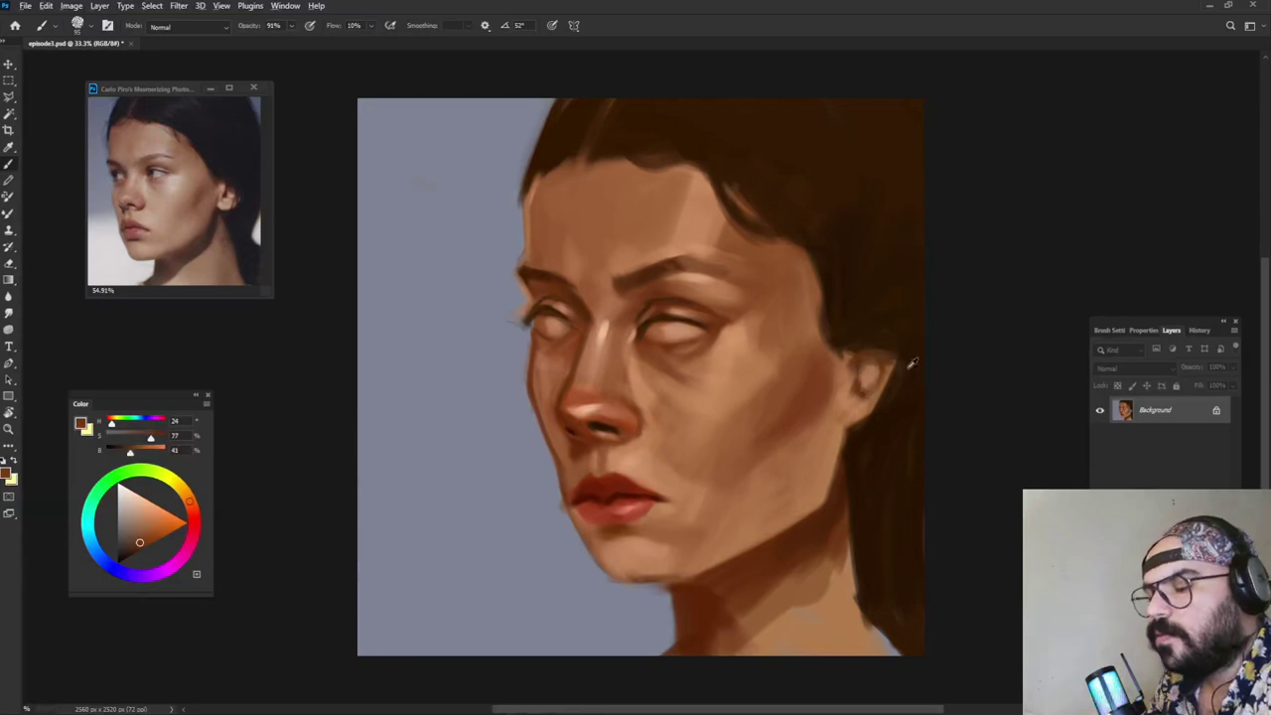
alt+click(882, 323)
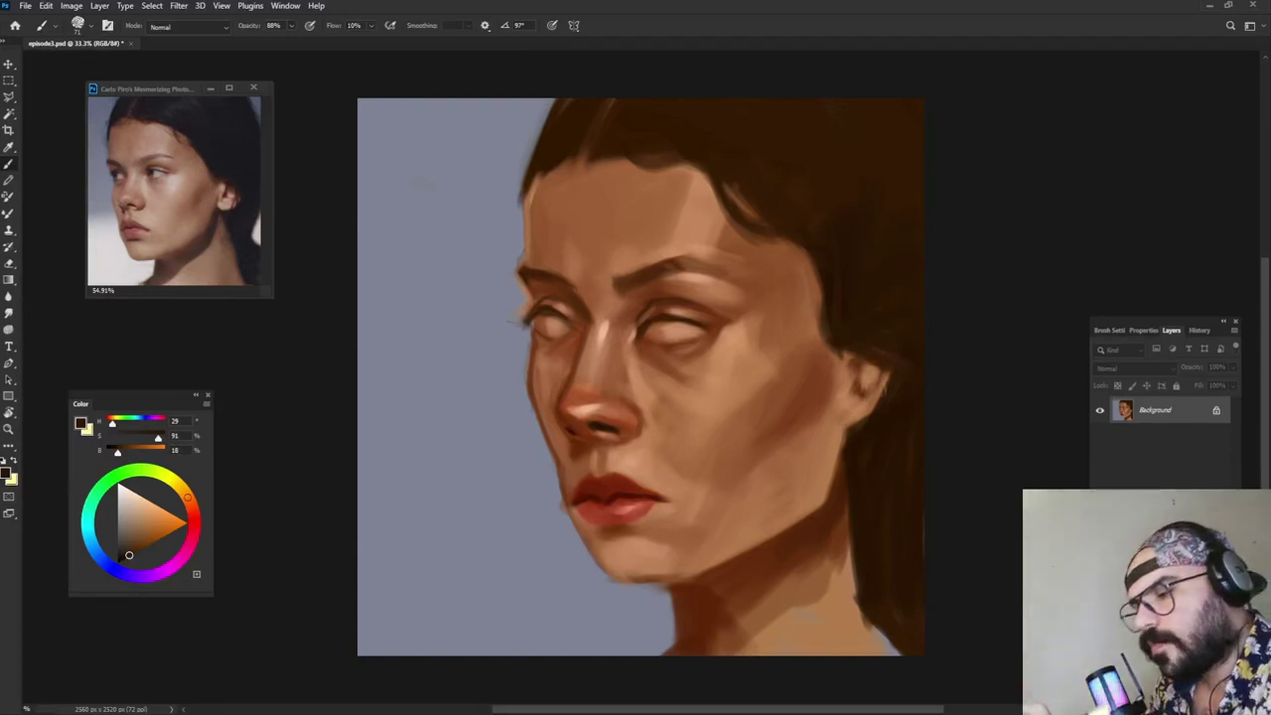
Step: Shade the front of the ear and the adjoining cheek with sampled reddish browns at about 86% opacity
alt+click(809, 541)
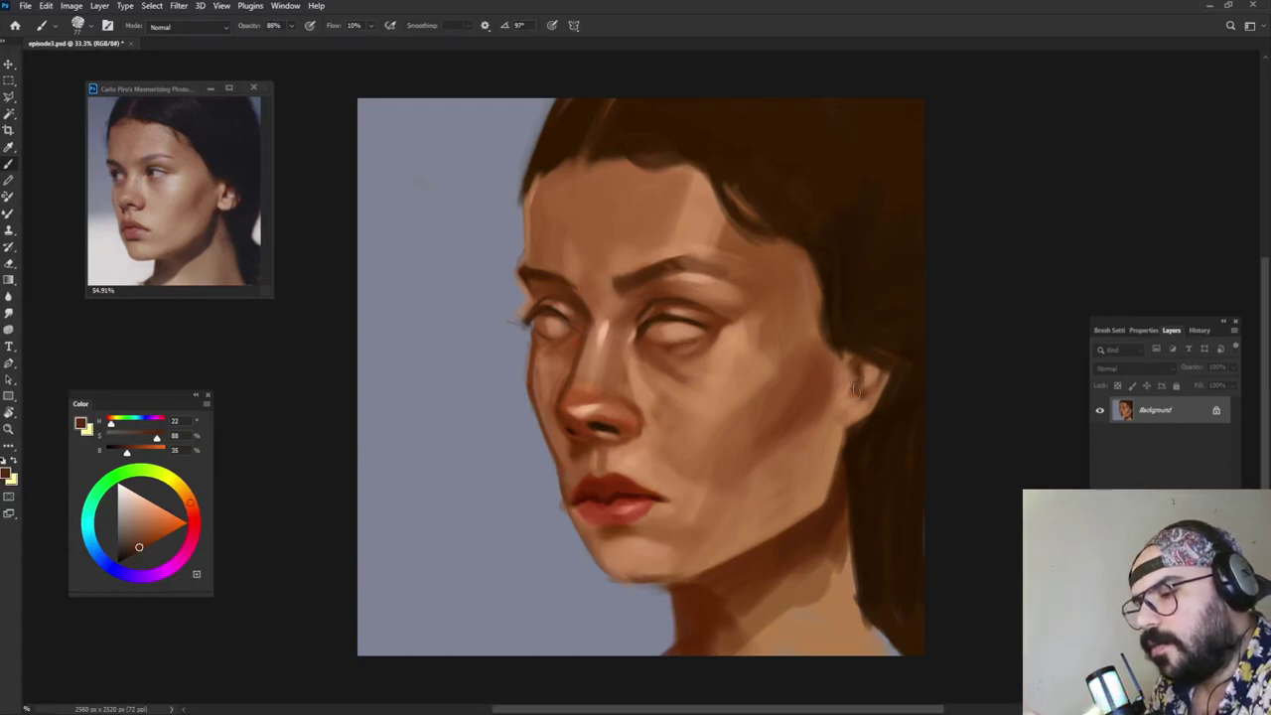
alt+click(808, 400)
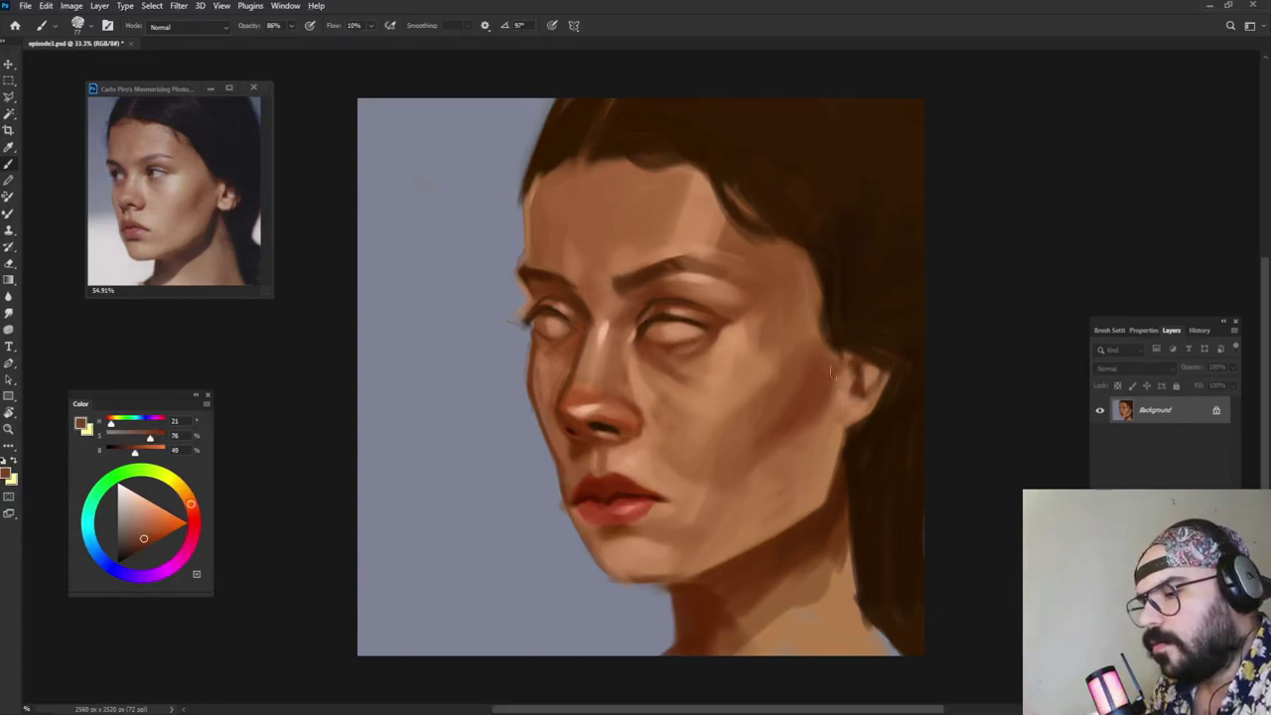
alt+click(824, 397)
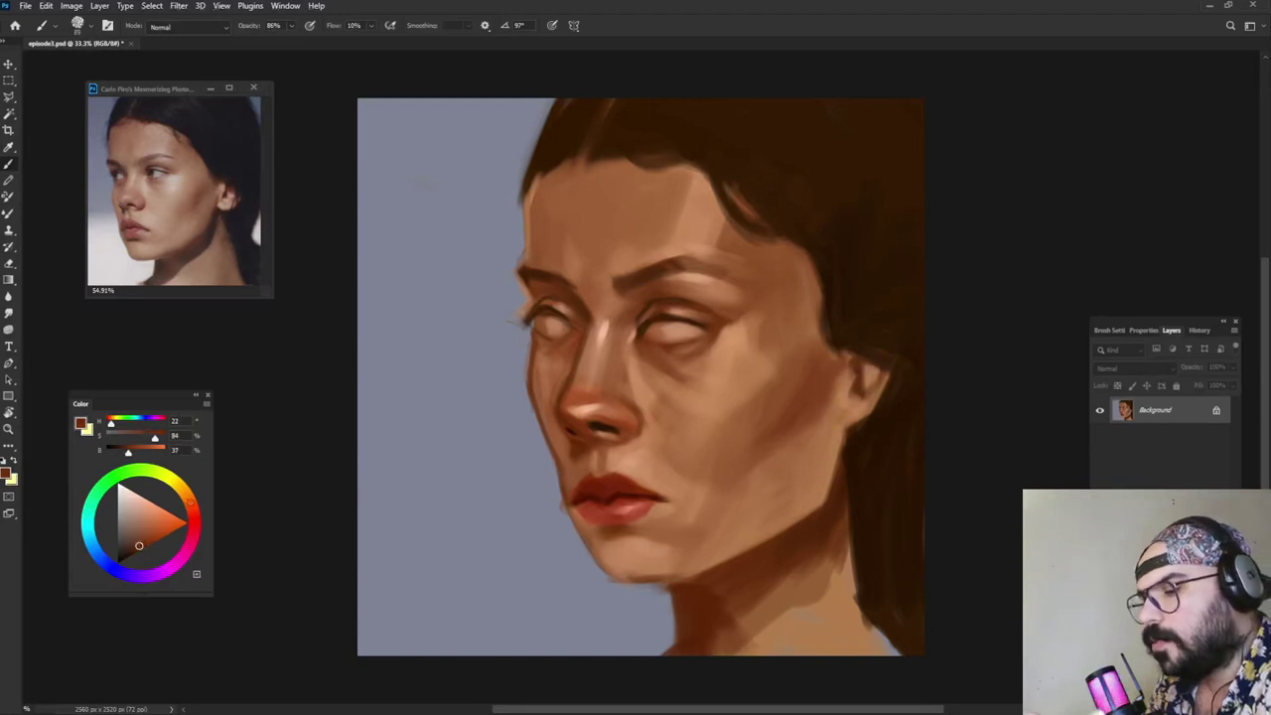
Step: Deepen the ear opening with a dark red-brown and a smaller brush, then soften its lower edge with sampled skin tones
click(134, 553)
alt+right_click(797, 390)
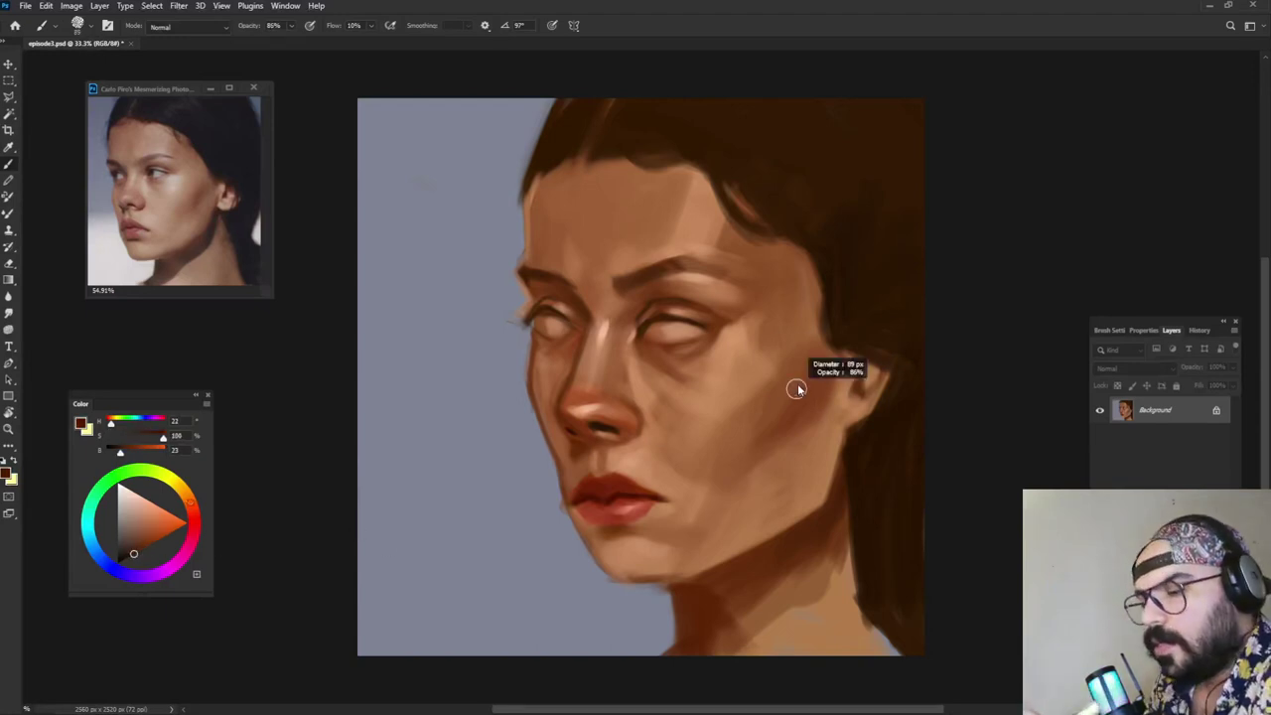
alt+right_click(860, 385)
alt+click(859, 386)
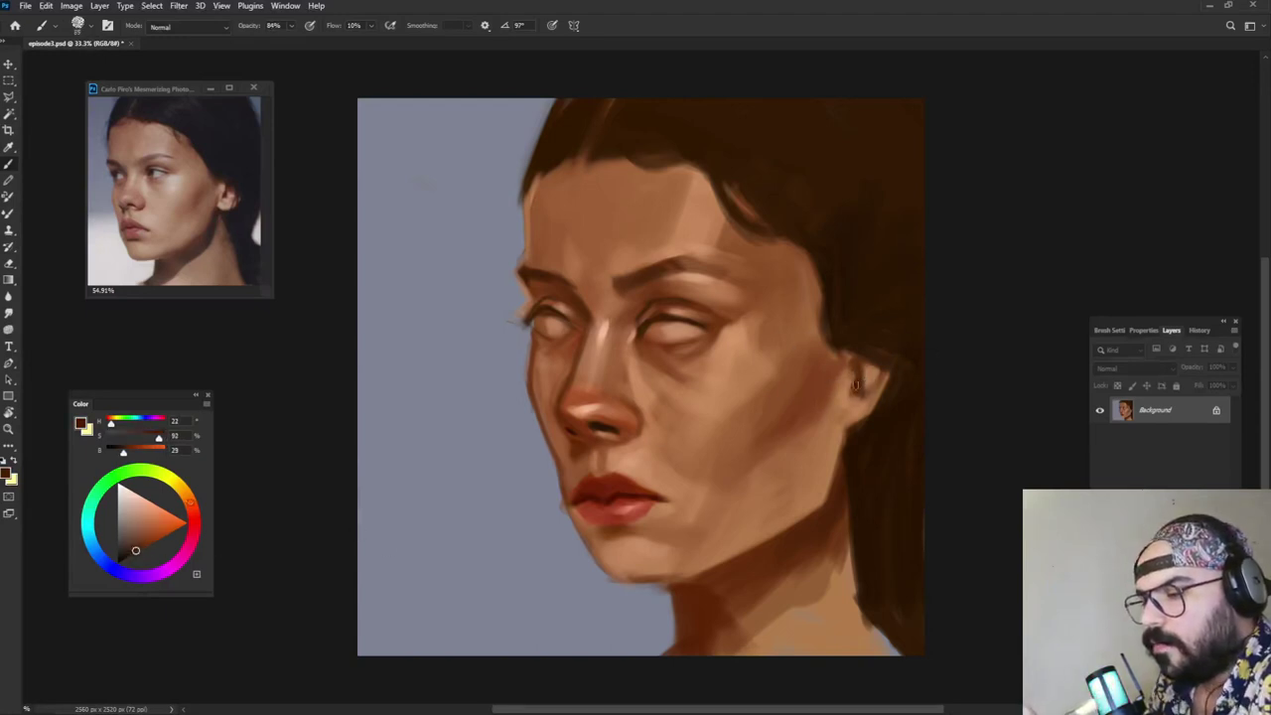
alt+click(851, 400)
mouse_move(856, 392)
mouse_down()
mouse_move(829, 420)
mouse_move(851, 395)
mouse_up()
alt+right_click(856, 395)
alt+click(854, 407)
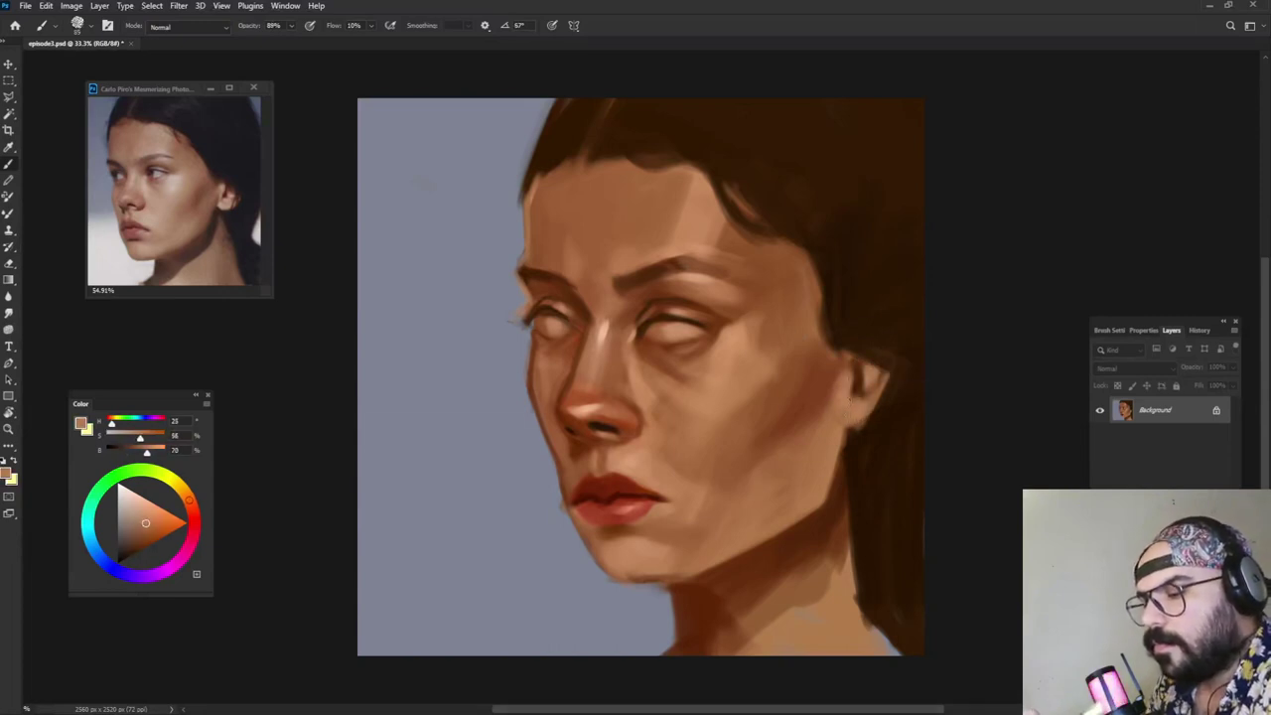
Step: Darken the shadow beneath the earlobe where the jaw meets the hair with sampled browns
alt+click(860, 445)
alt+click(830, 491)
mouse_move(846, 446)
mouse_down()
mouse_move(848, 485)
mouse_move(849, 473)
mouse_up()
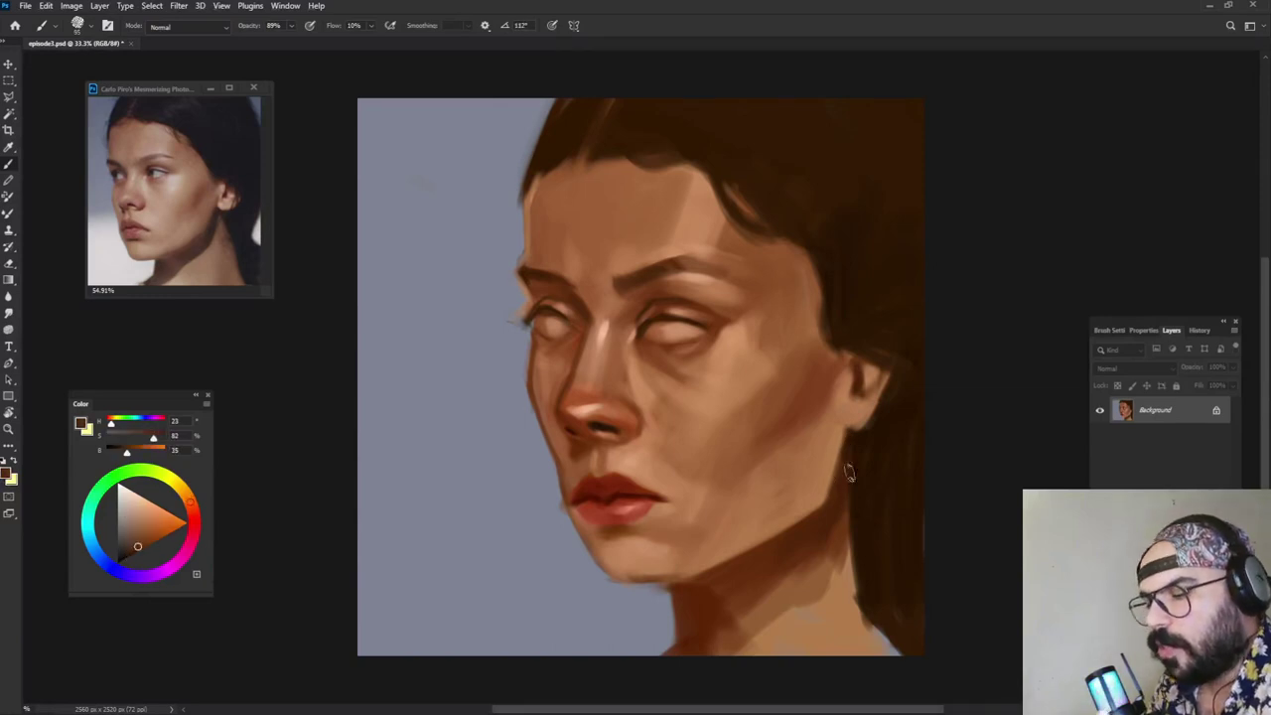
Step: Fill and smooth the side of the neck down to the canvas edge with sampled mid-brown tones at 89% opacity
alt+click(844, 559)
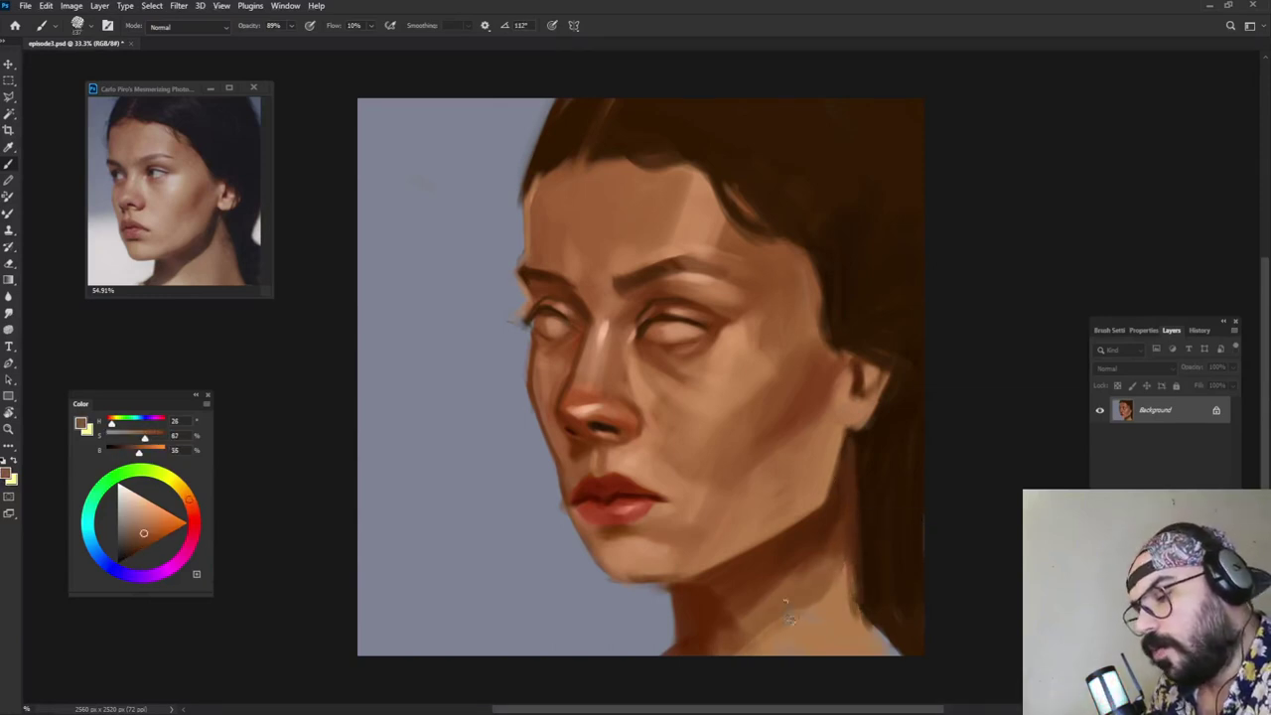
alt+click(849, 659)
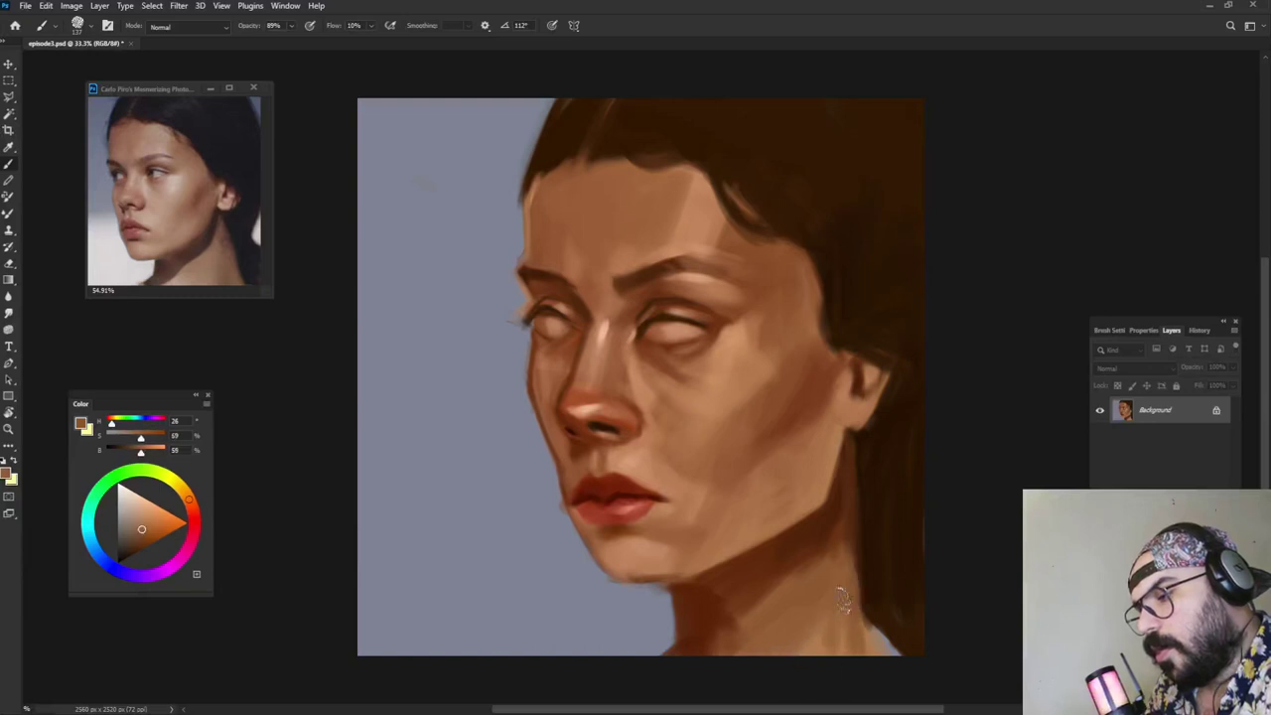
alt+click(839, 562)
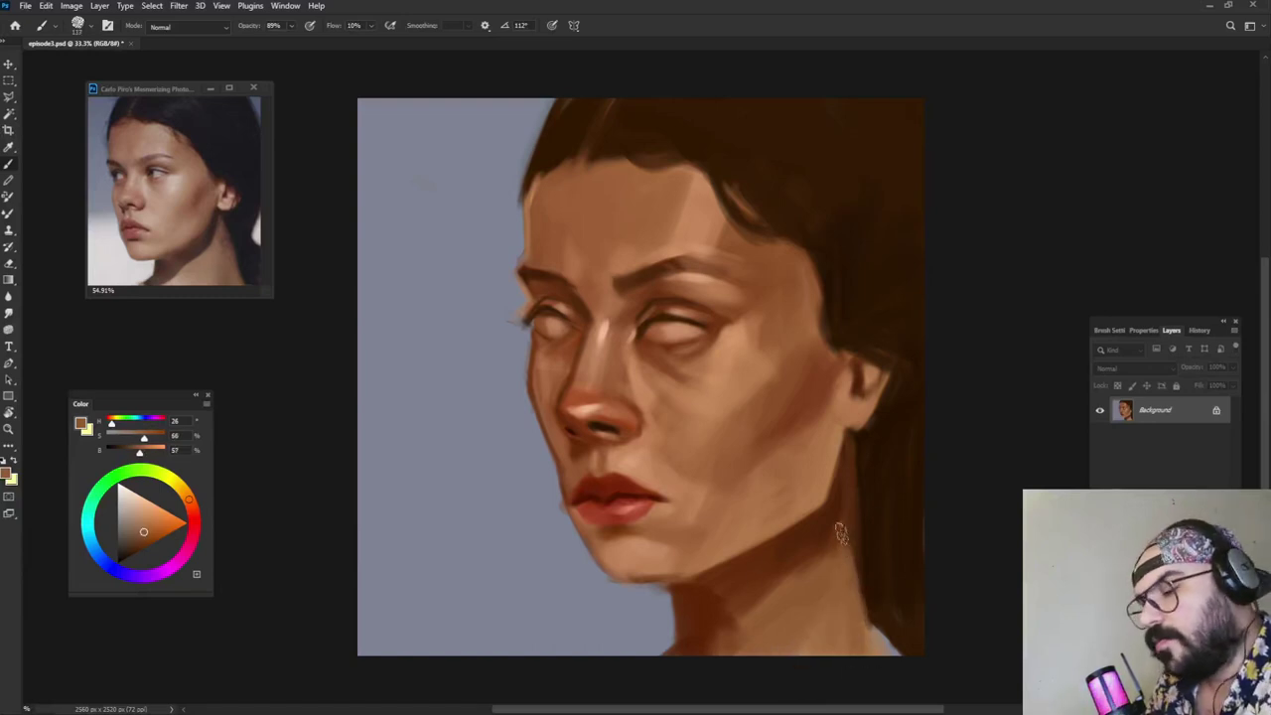
alt+click(857, 523)
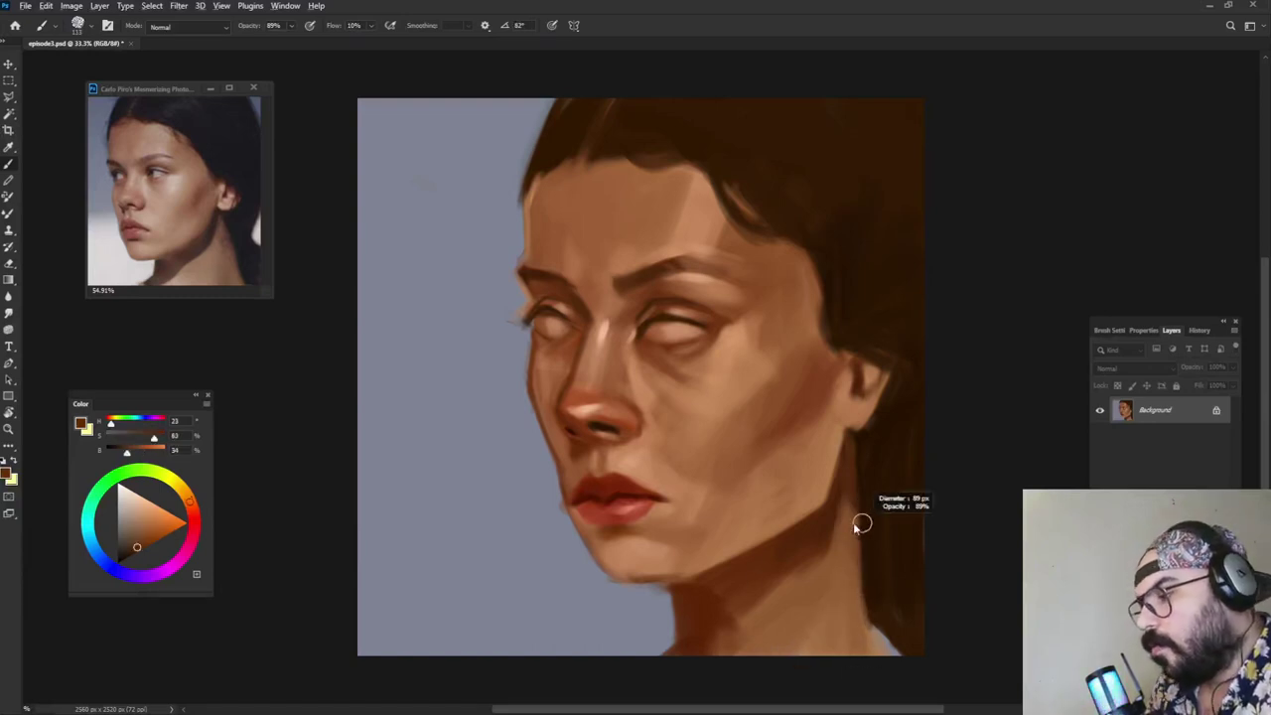
Step: Redefine the hair edge along the neck, covering the background gap at its base, and blend the boundary with sampled brown
alt+click(865, 526)
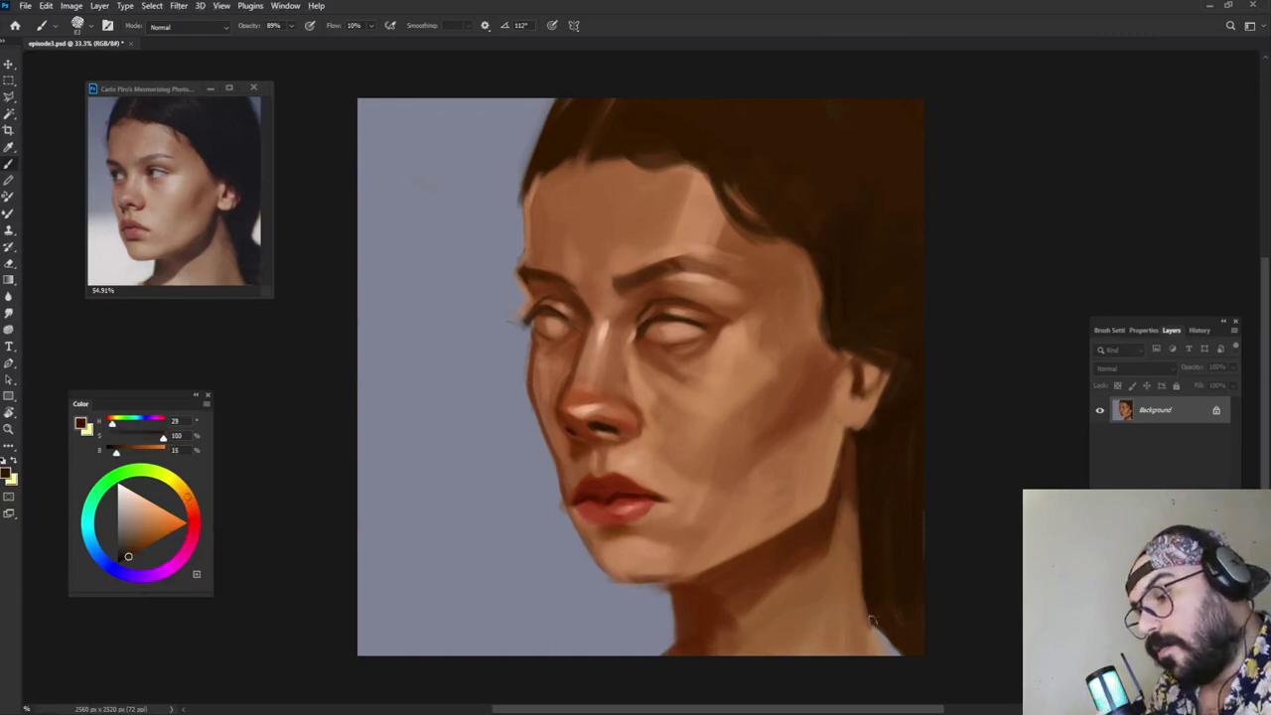
alt+click(883, 610)
mouse_move(857, 547)
mouse_down()
mouse_move(878, 635)
mouse_move(902, 668)
mouse_move(899, 651)
mouse_up()
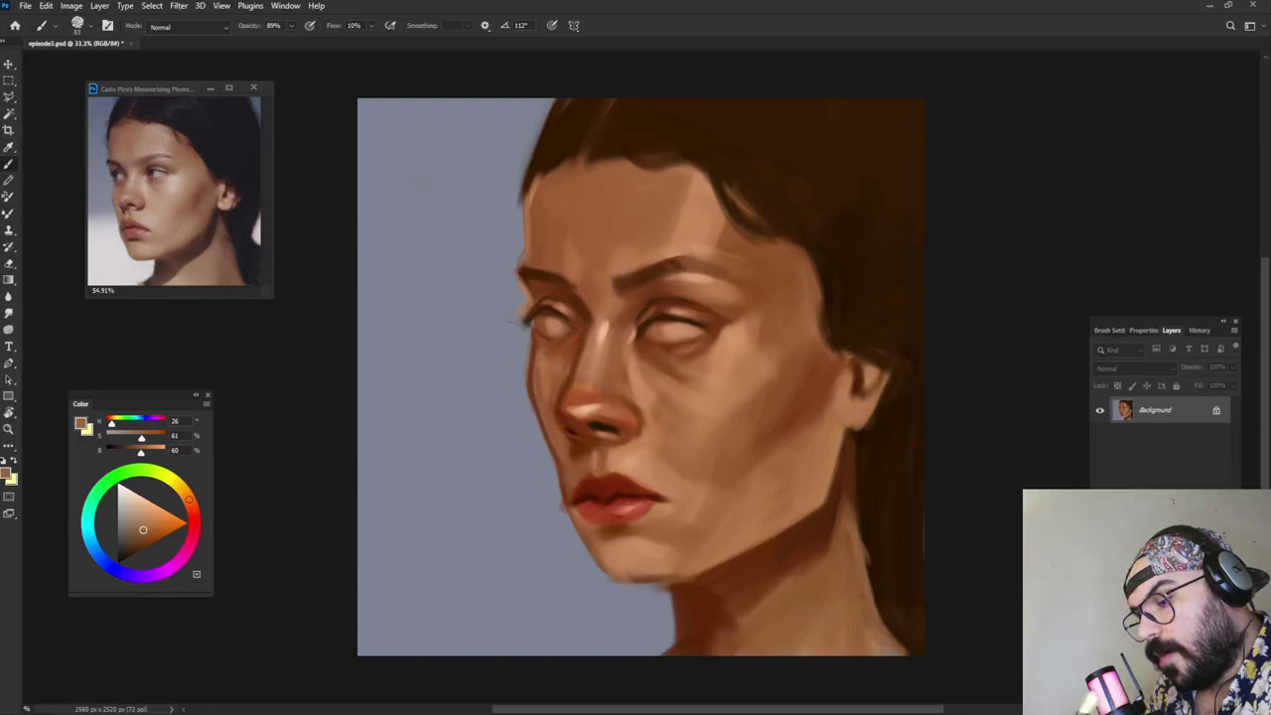
alt+click(851, 462)
drag(854, 512, 872, 605)
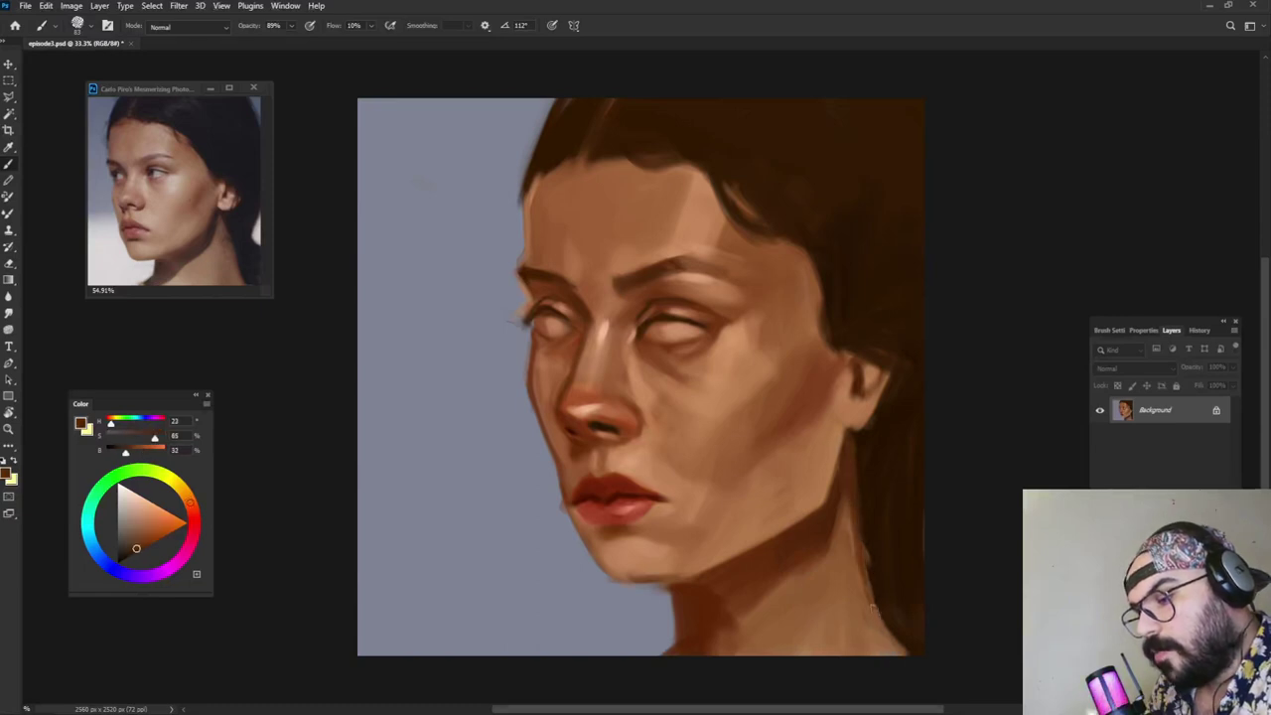
Step: Sharpen the hair edge along the side of the neck and darken the hair behind the ear with sampled browns
alt+click(854, 439)
drag(868, 536, 893, 605)
alt+click(897, 439)
drag(896, 449, 905, 447)
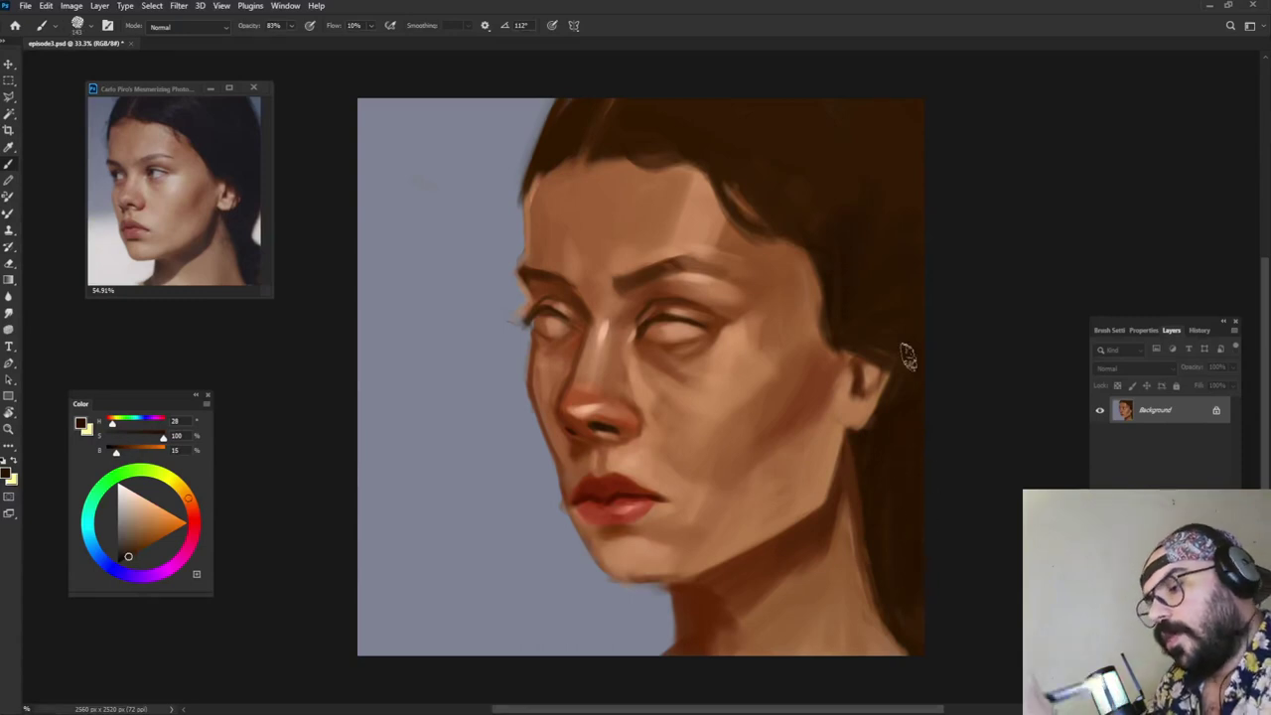
Step: Refine the upper ear opening with a smaller brush and blend the skin in front of the ear with sampled tones
drag(871, 372, 863, 372)
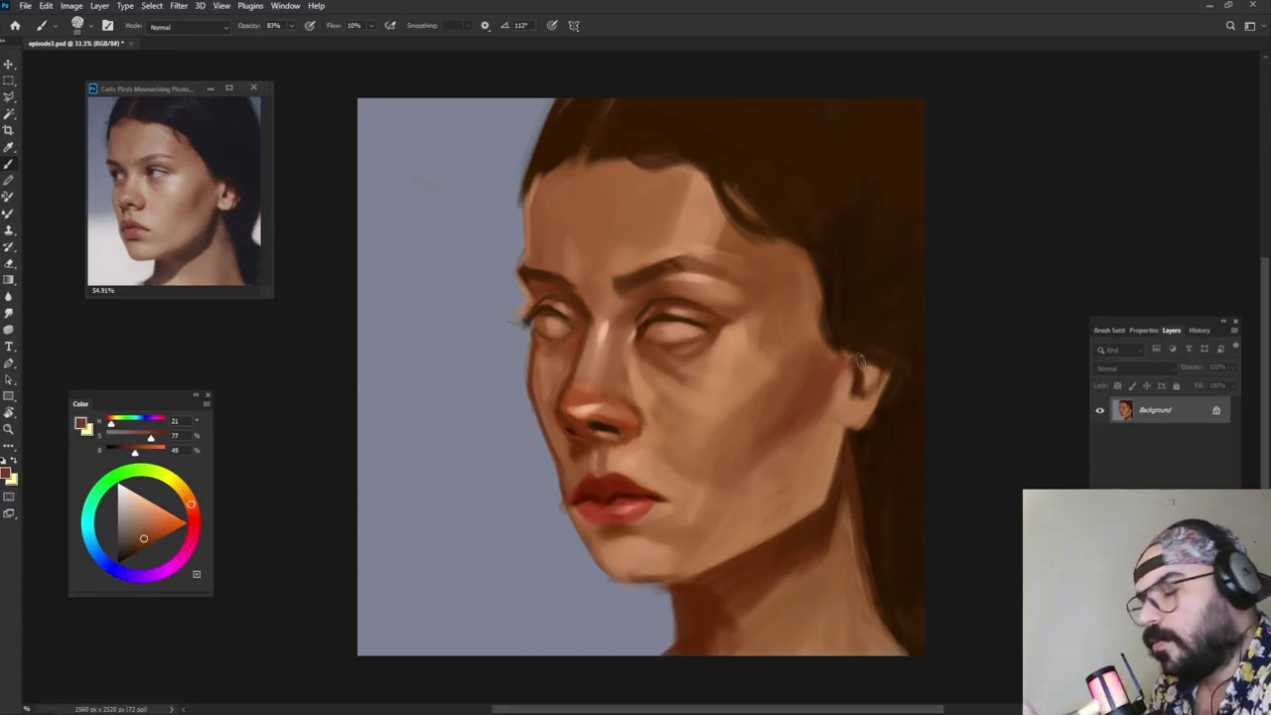
alt+click(849, 409)
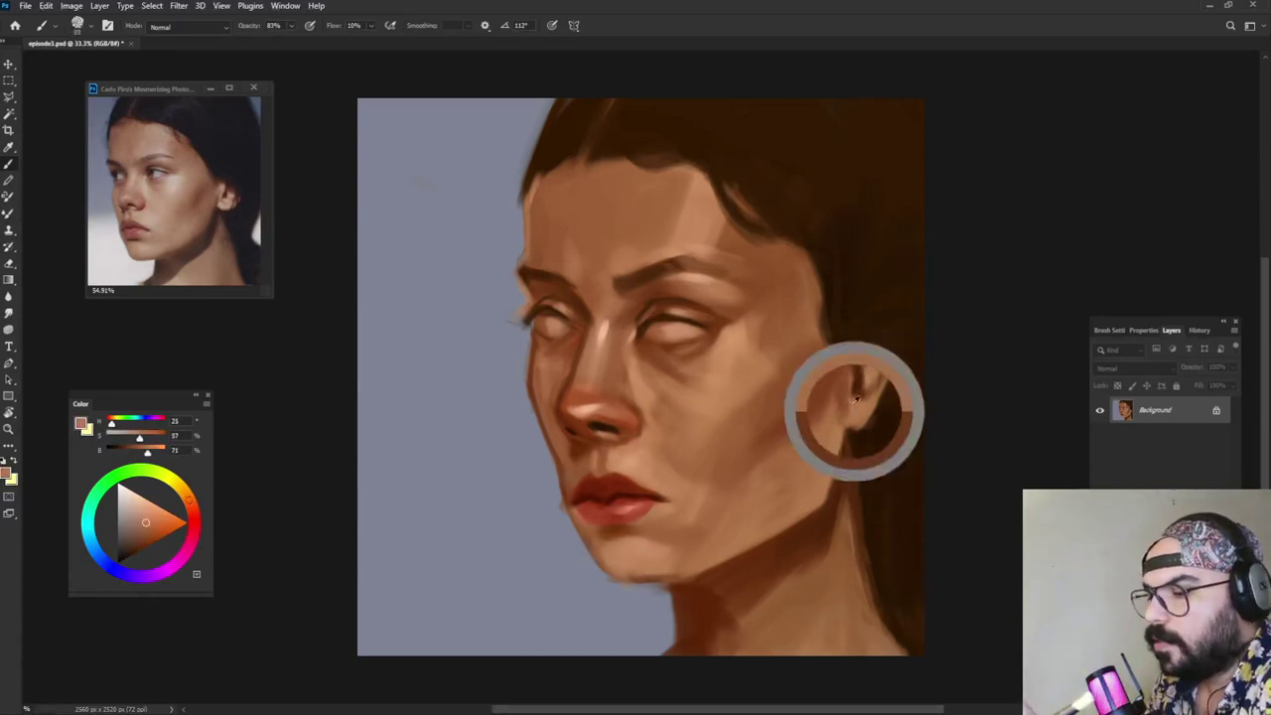
alt+click(839, 405)
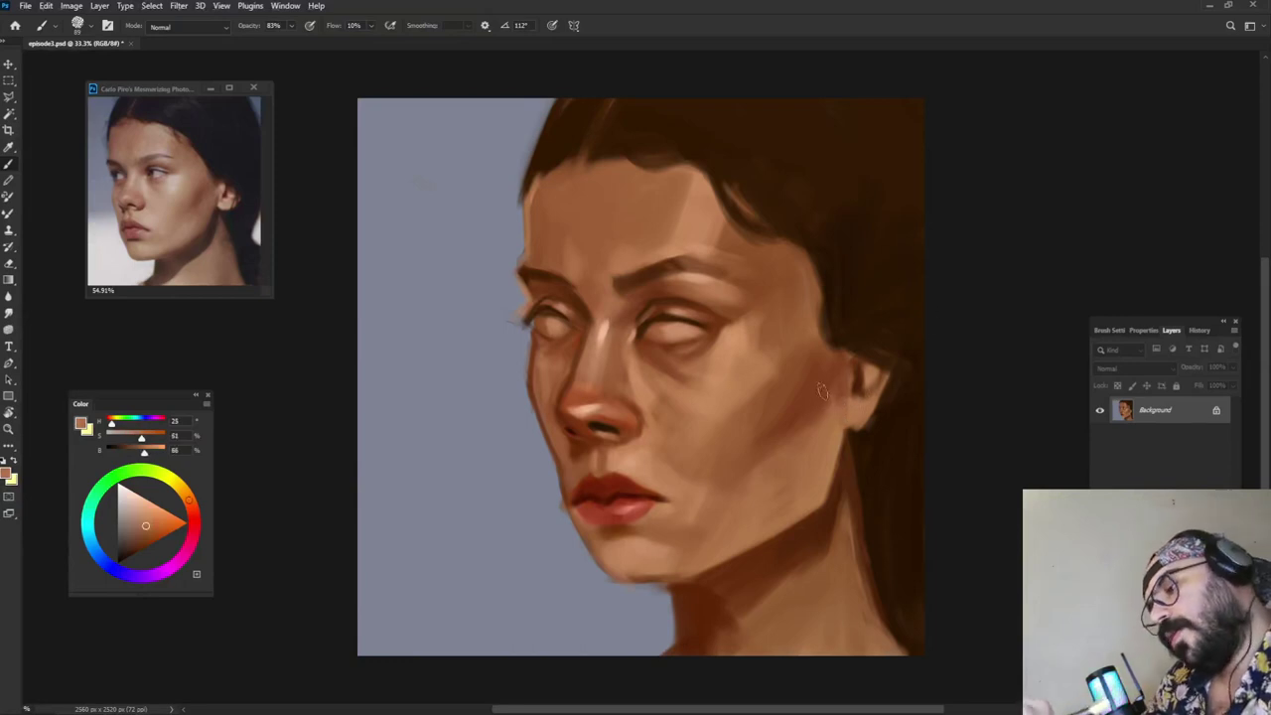
Step: Brighten the front of the chin below the lips with a light peach tone and blend it with sampled skin color
alt+click(656, 558)
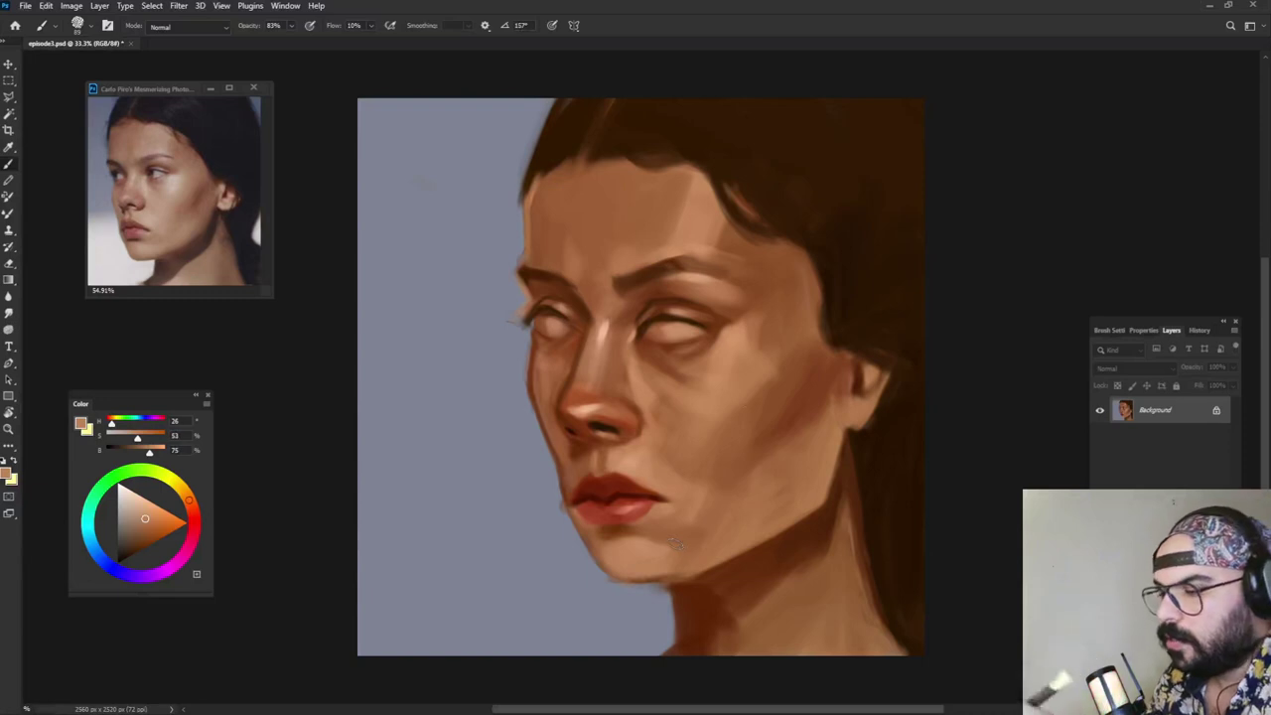
click(149, 500)
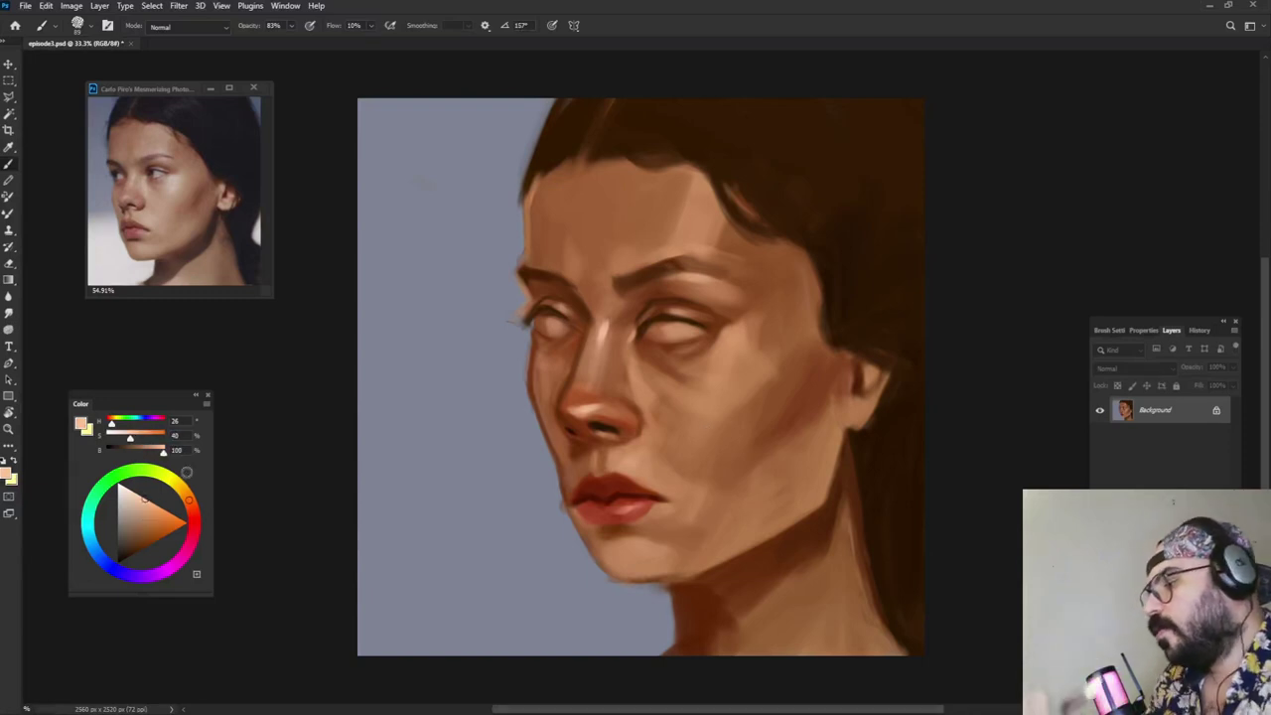
alt+click(643, 549)
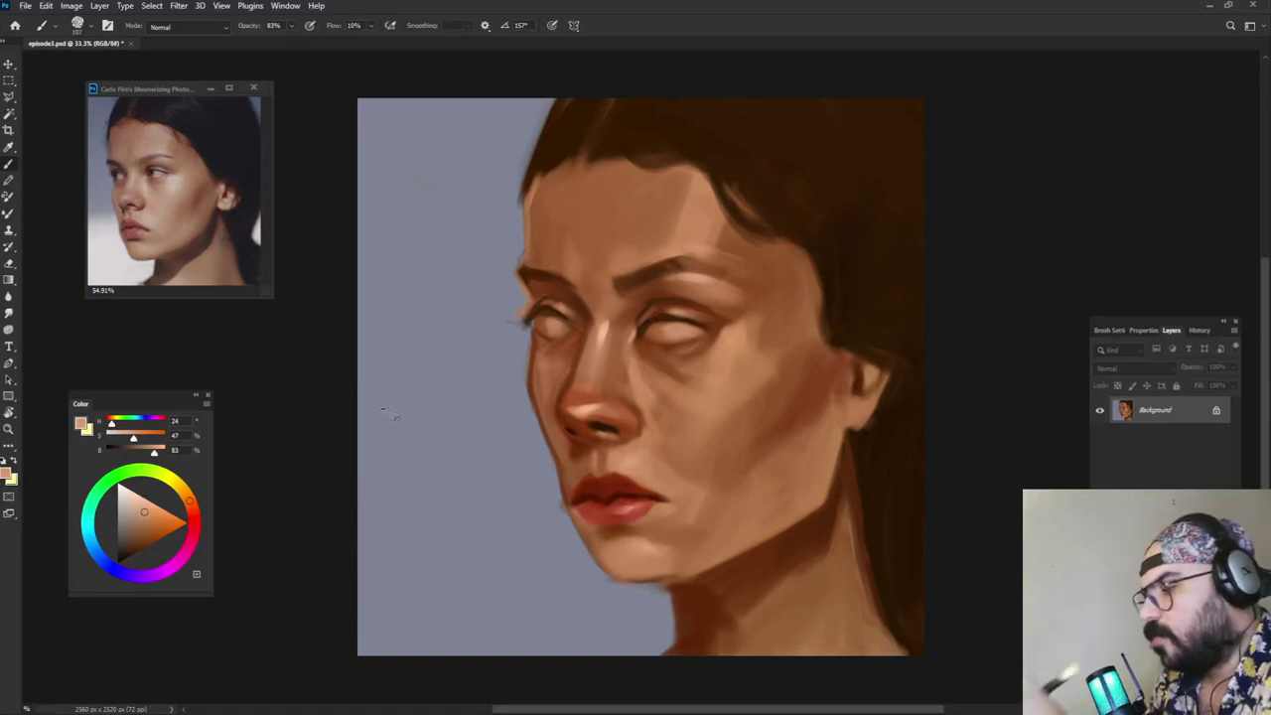
Step: Touch up the cheek beside the nose at 73% opacity and clean the background beside the far eye with sampled gray-blue
drag(682, 397, 684, 404)
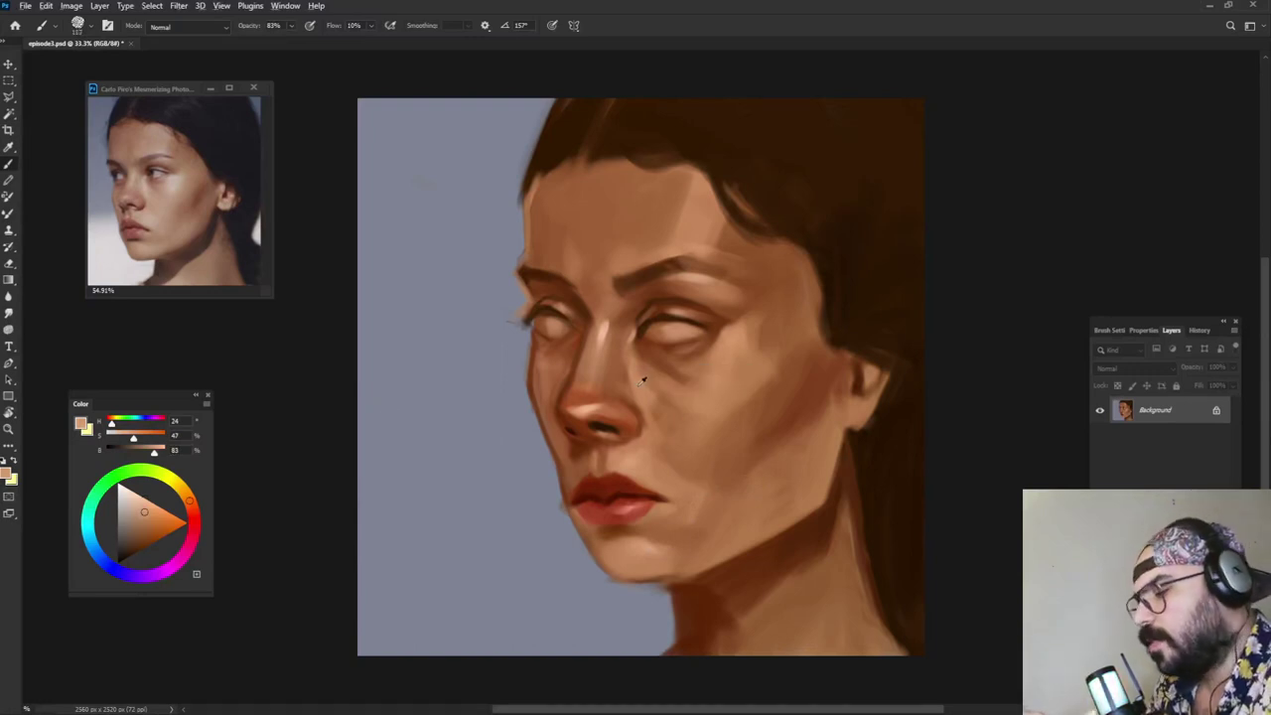
alt+click(640, 381)
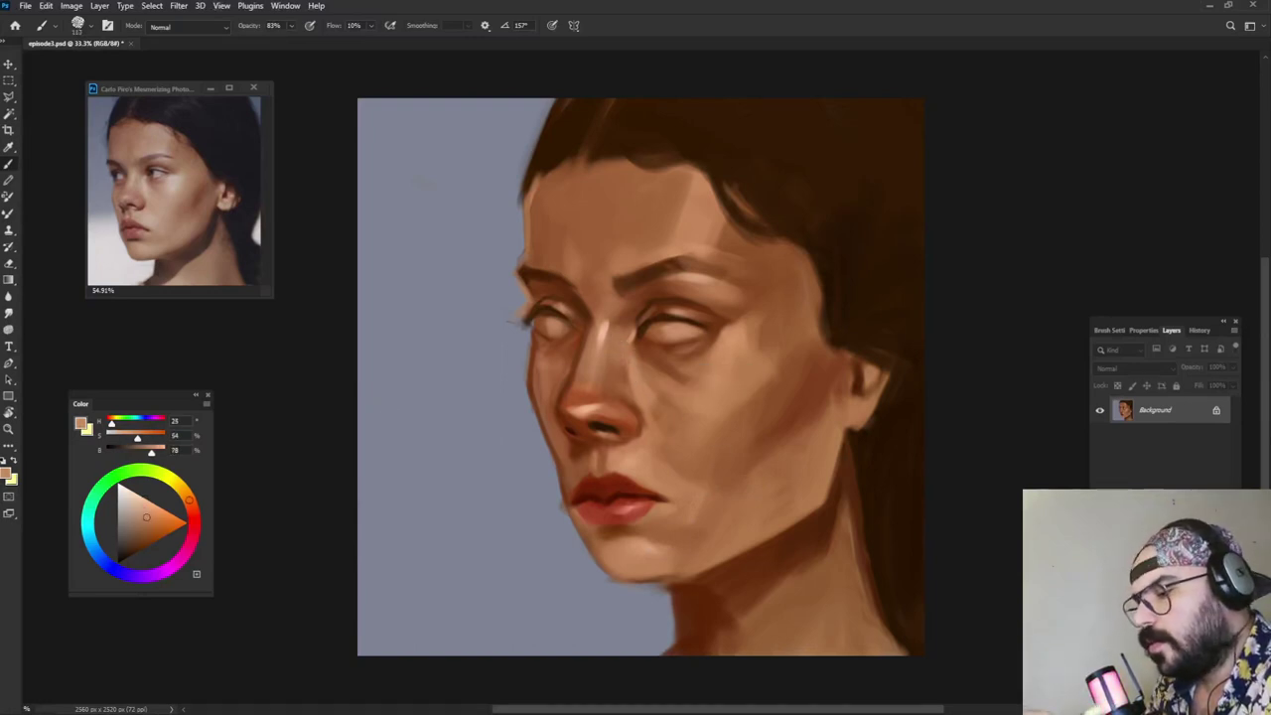
key(7)
key(3)
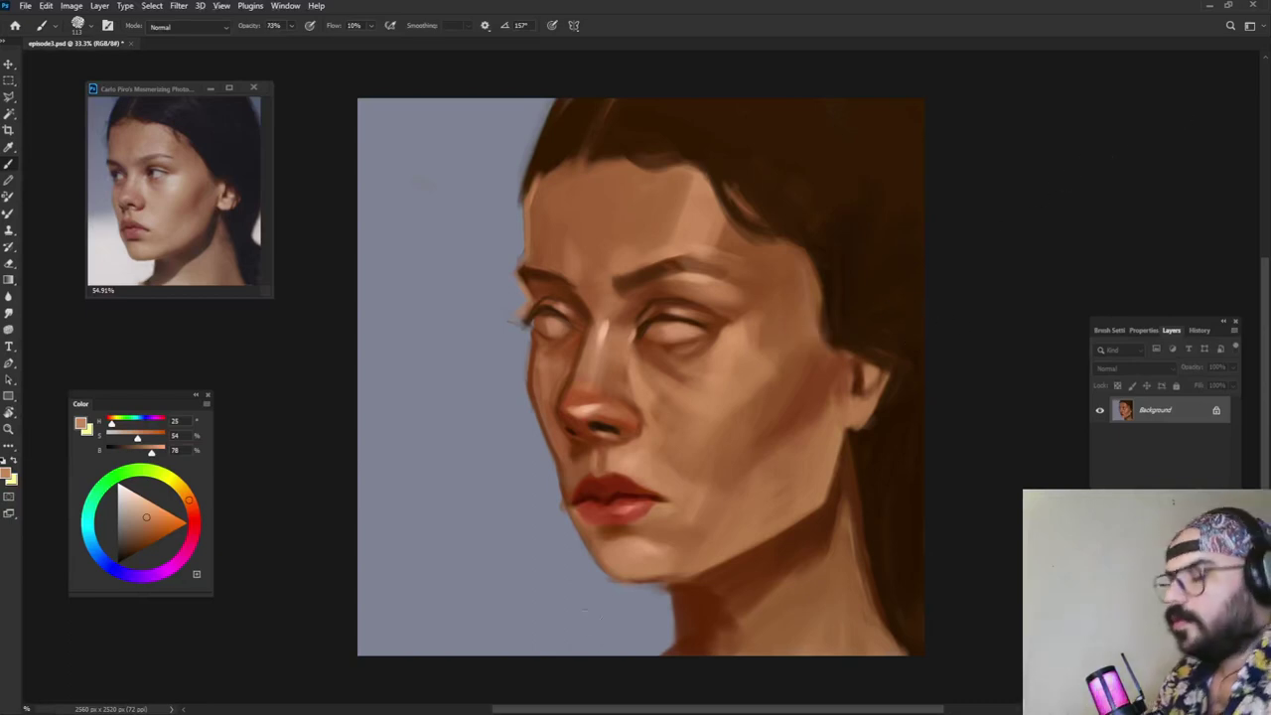
alt+click(497, 301)
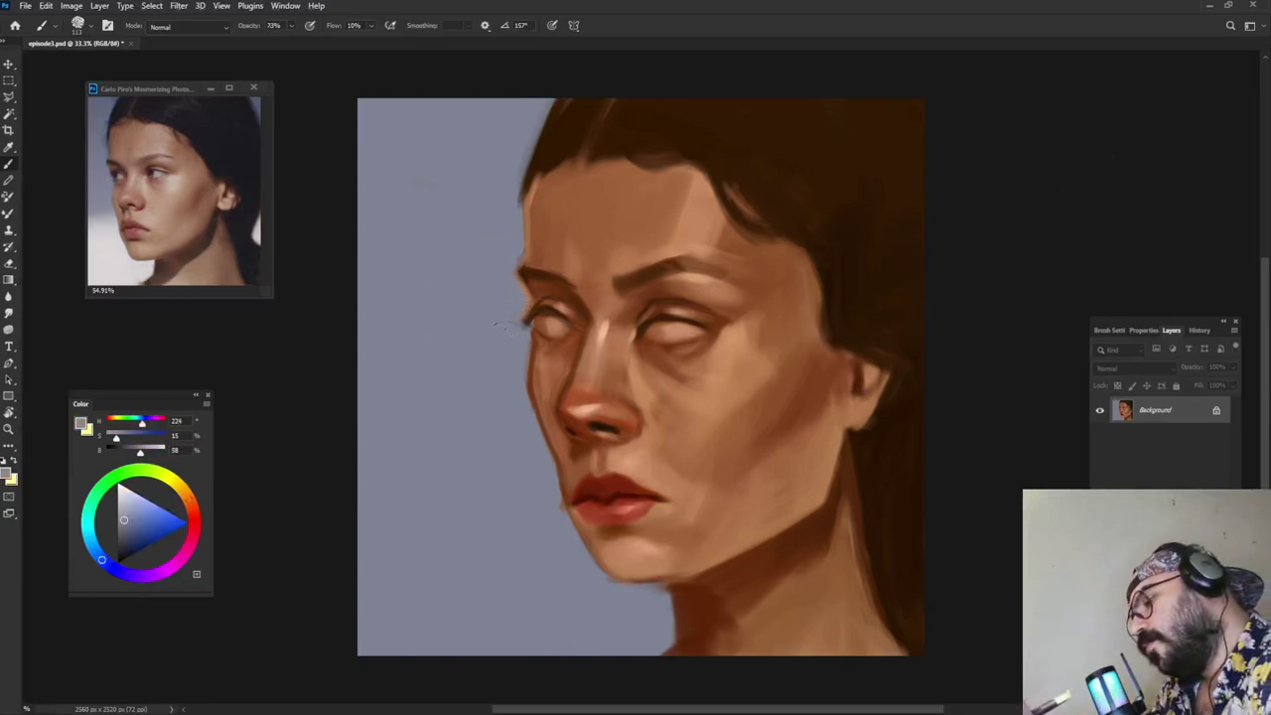
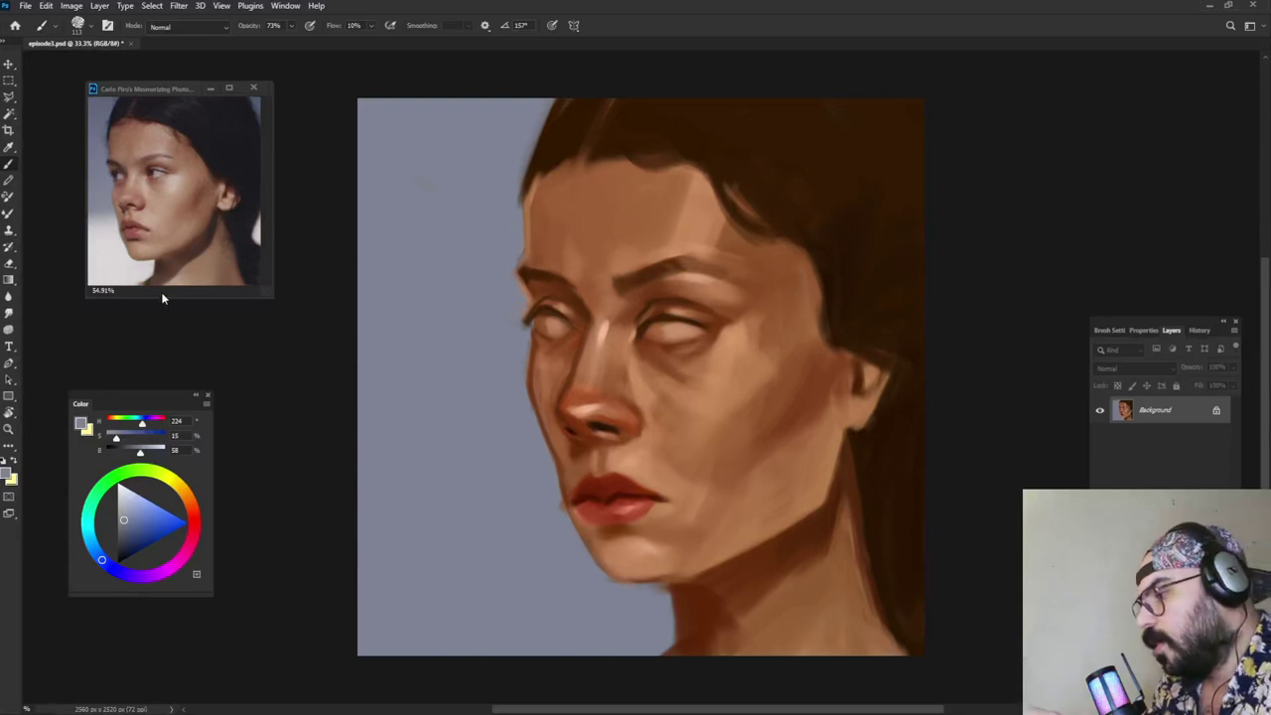
Step: Deepen the parting between the lips and rework the upper lip with sampled dark reds and a smaller brush
alt+click(617, 491)
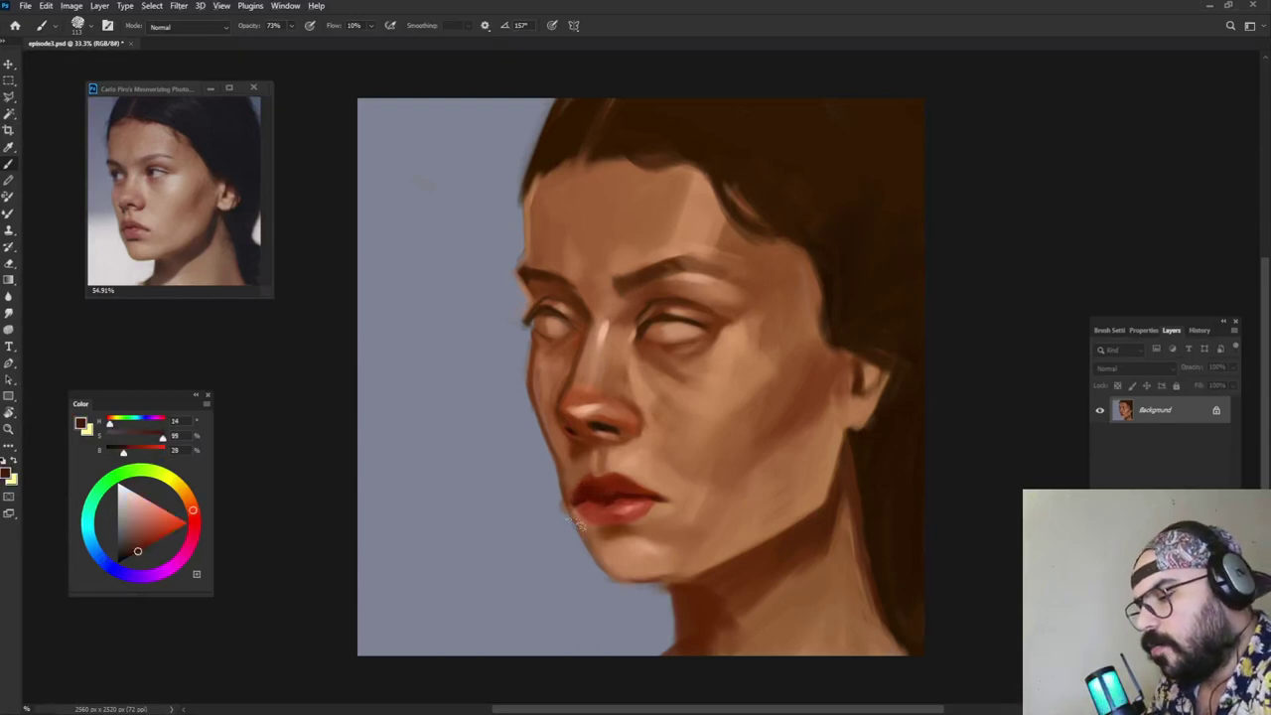
drag(607, 493, 613, 492)
alt+click(610, 486)
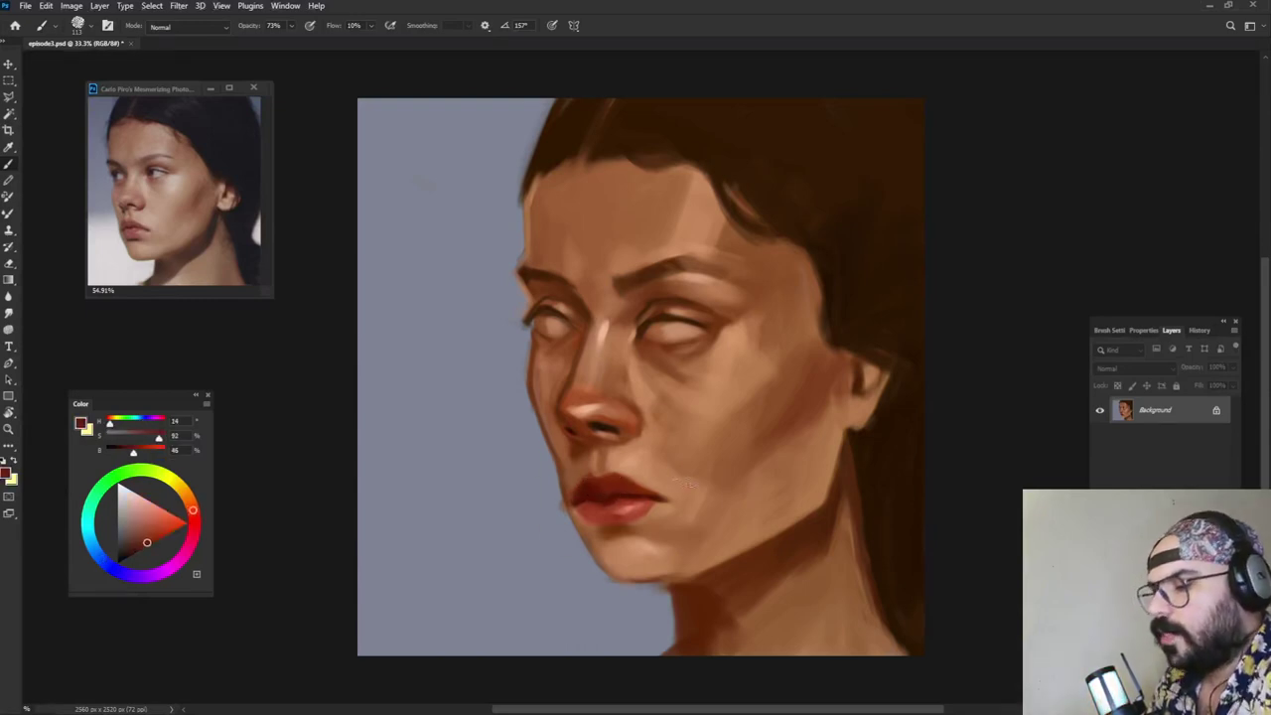
key(bracketleft)
key(bracketleft)
Step: Add a light pink highlight to the lower lip and refine the lip edges with sampled red and skin tones
alt+click(630, 504)
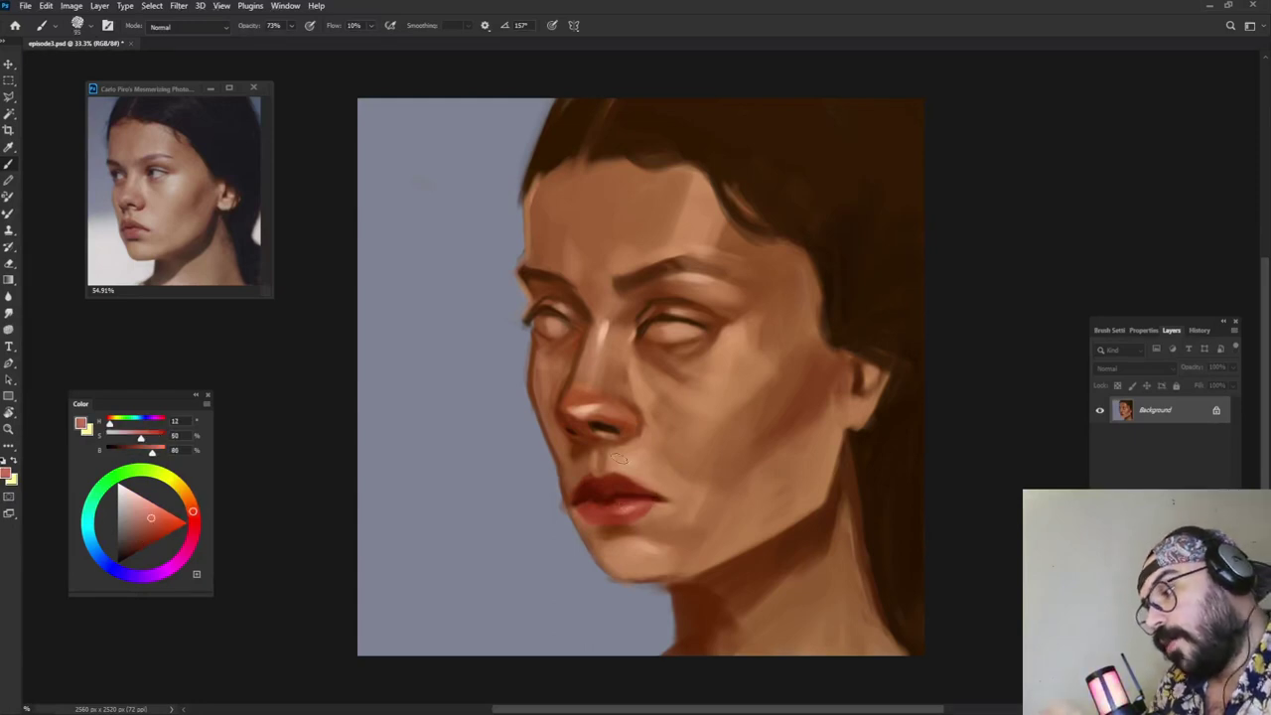
alt+click(626, 503)
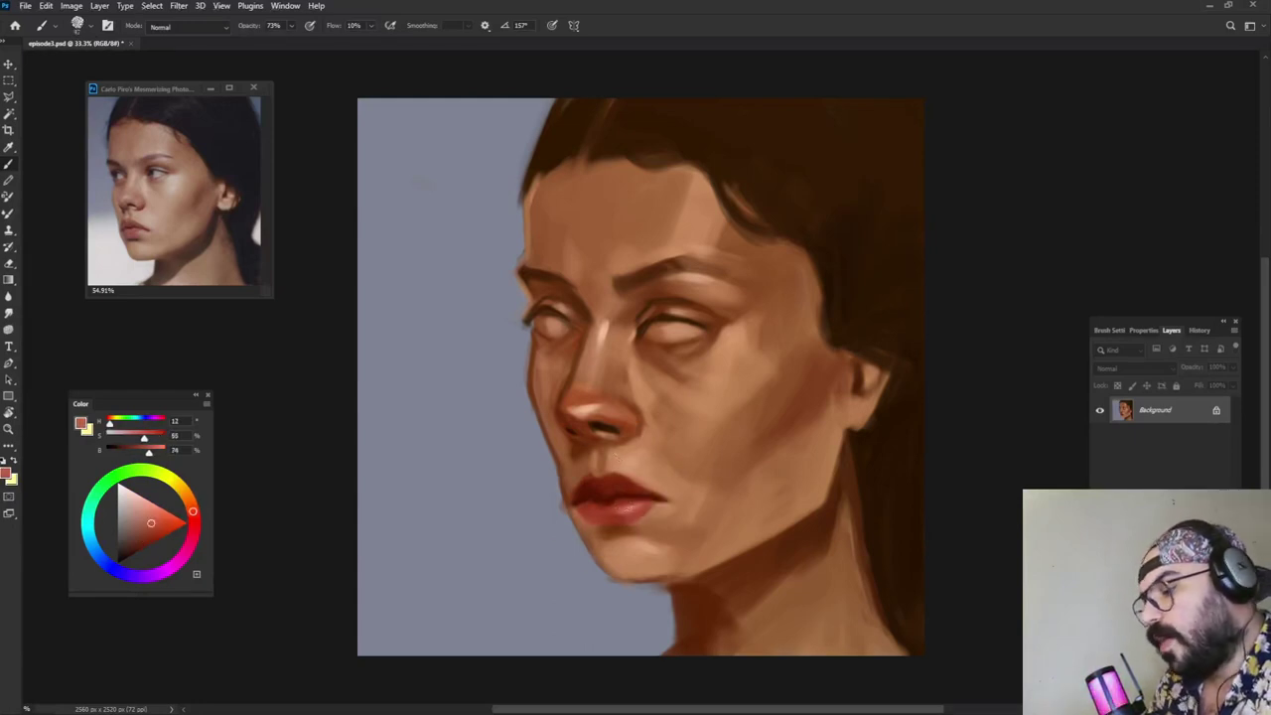
click(148, 494)
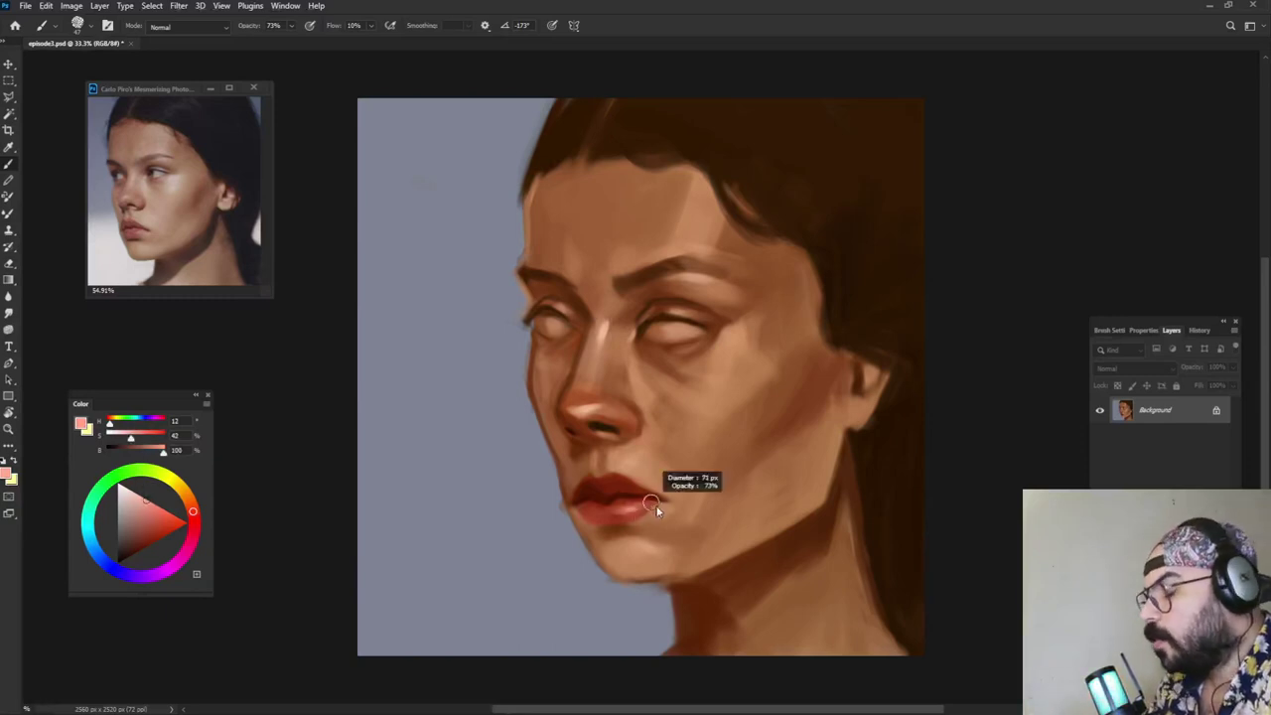
alt+click(616, 495)
alt+click(645, 471)
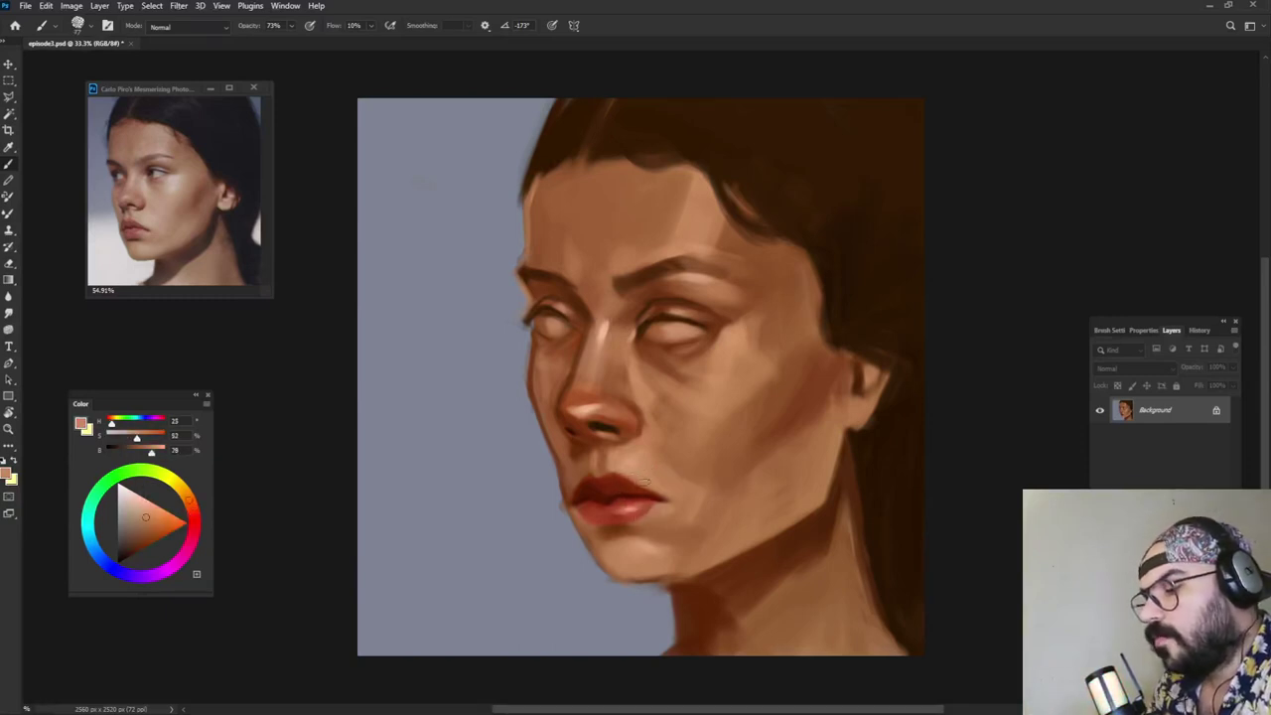
alt+click(615, 494)
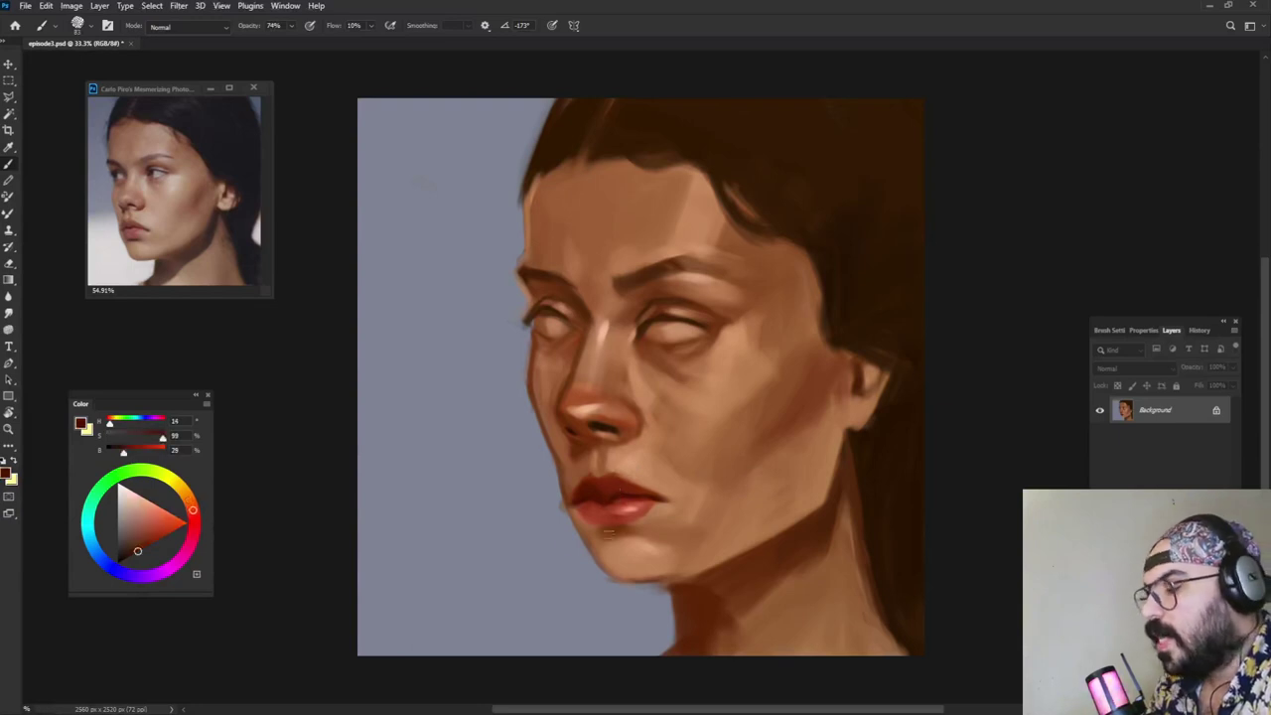
Step: Tidy the hair edge against the background and the hairline above the forehead with sampled gray, skin and dark brown tones
alt+click(882, 305)
alt+click(526, 161)
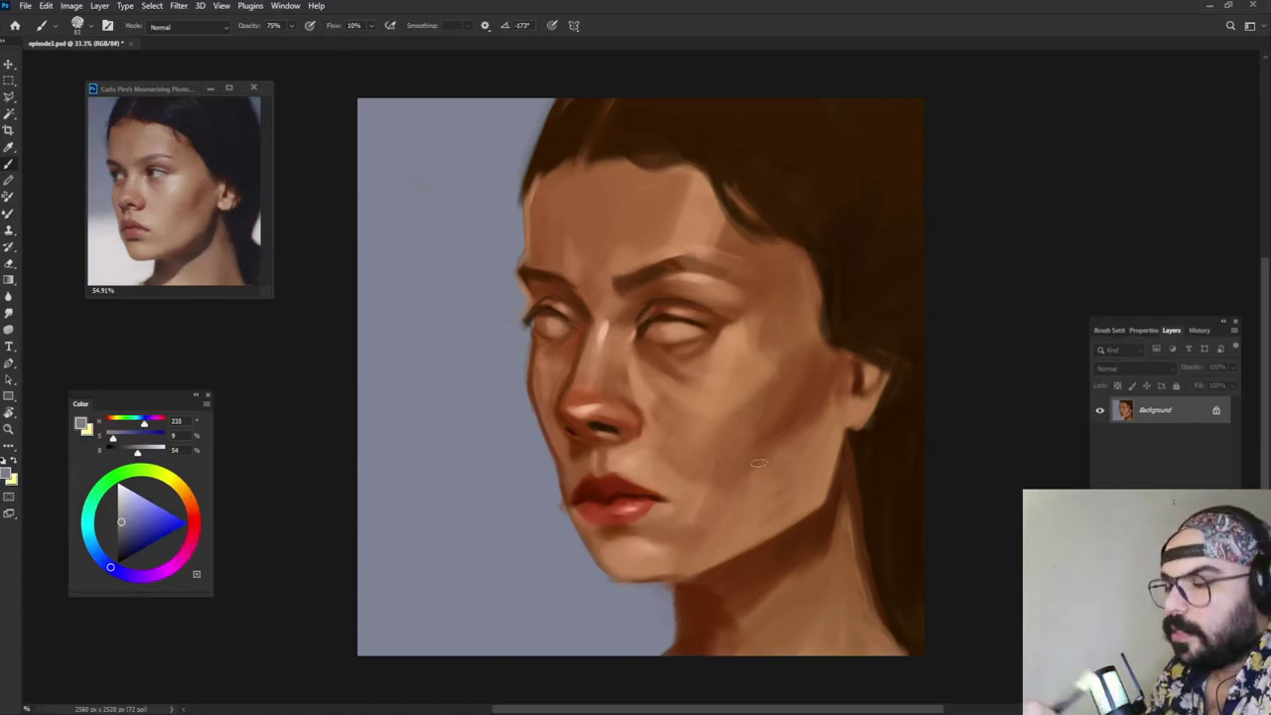
alt+click(595, 167)
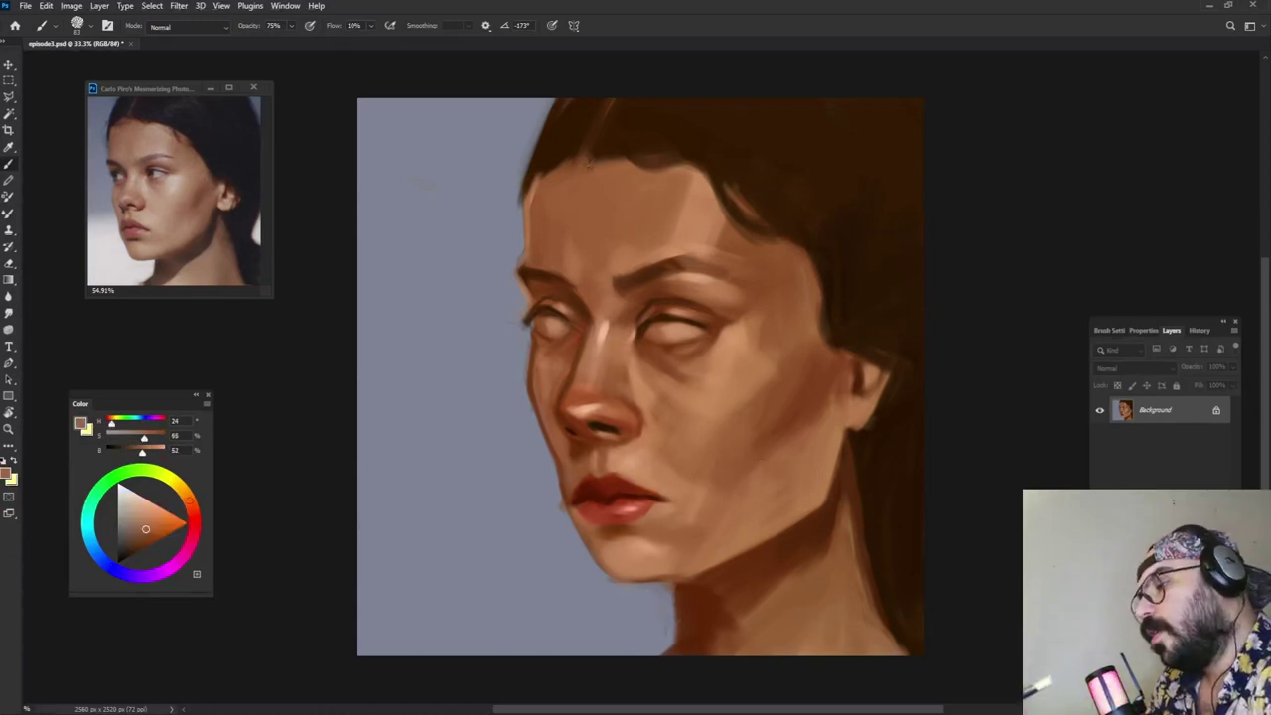
alt+click(600, 102)
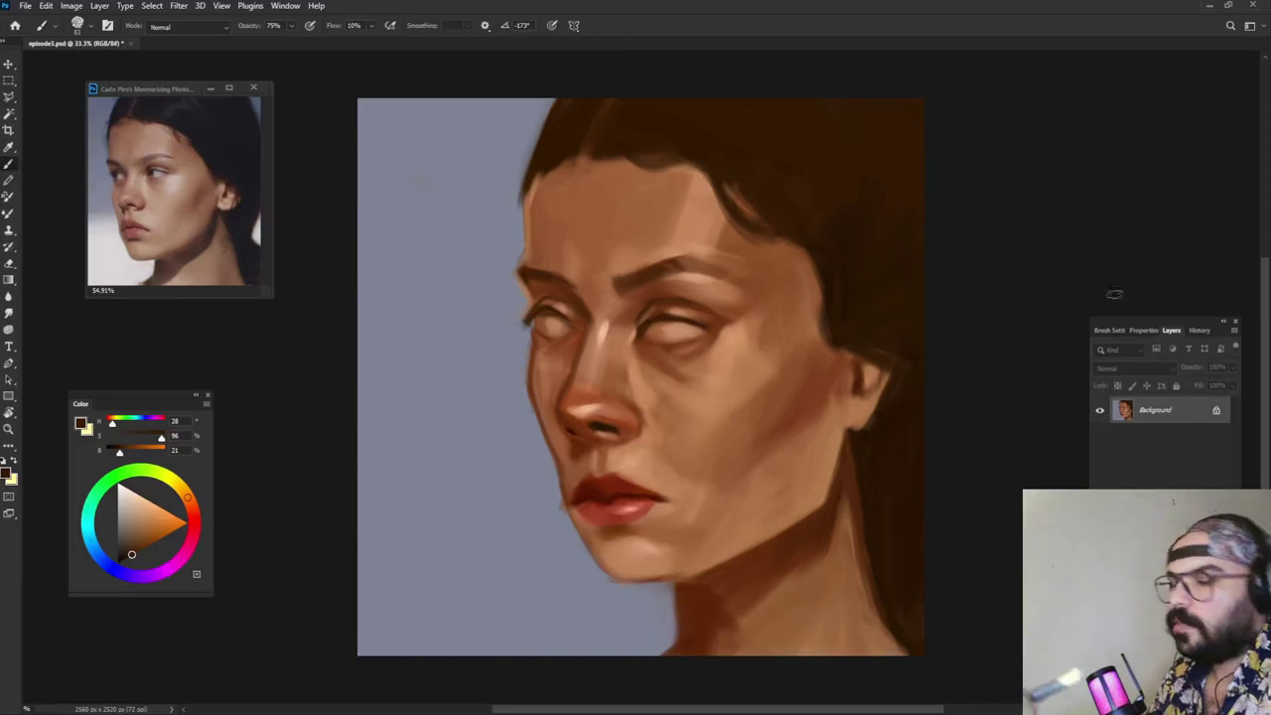
Step: Paint the irises in both eyes with sampled dark browns and a small brush
drag(711, 437, 704, 437)
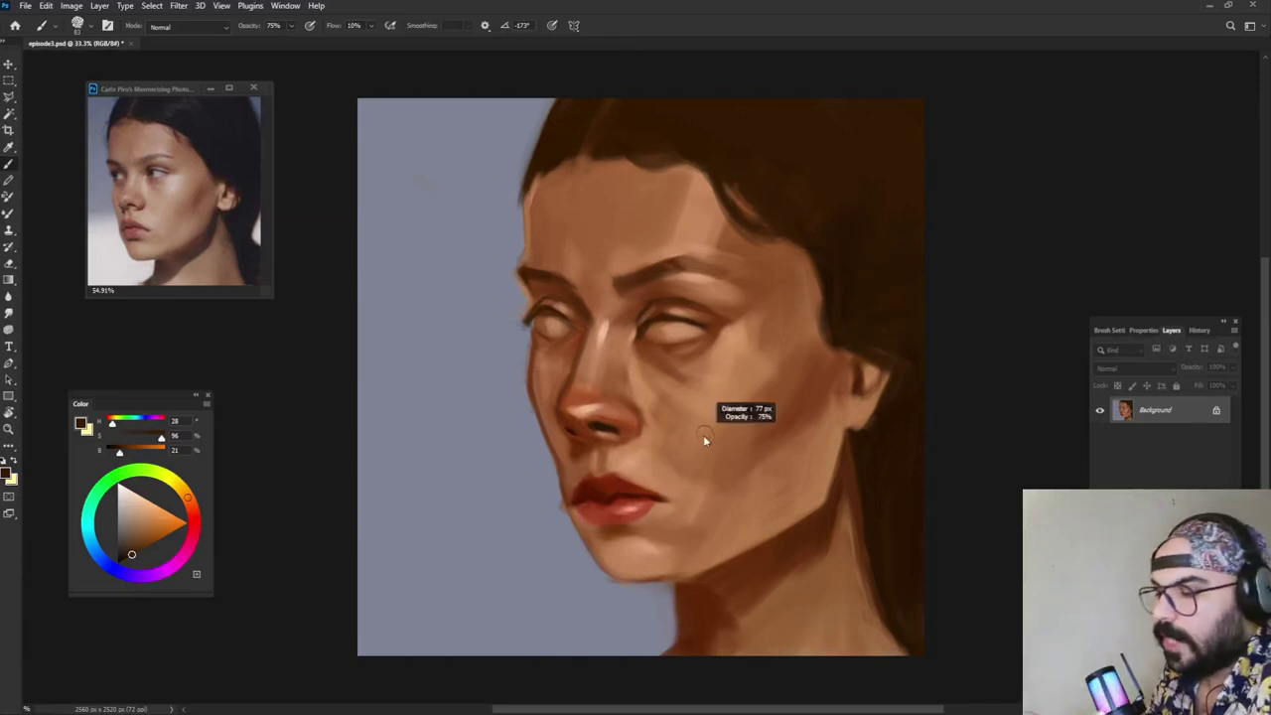
alt+click(667, 312)
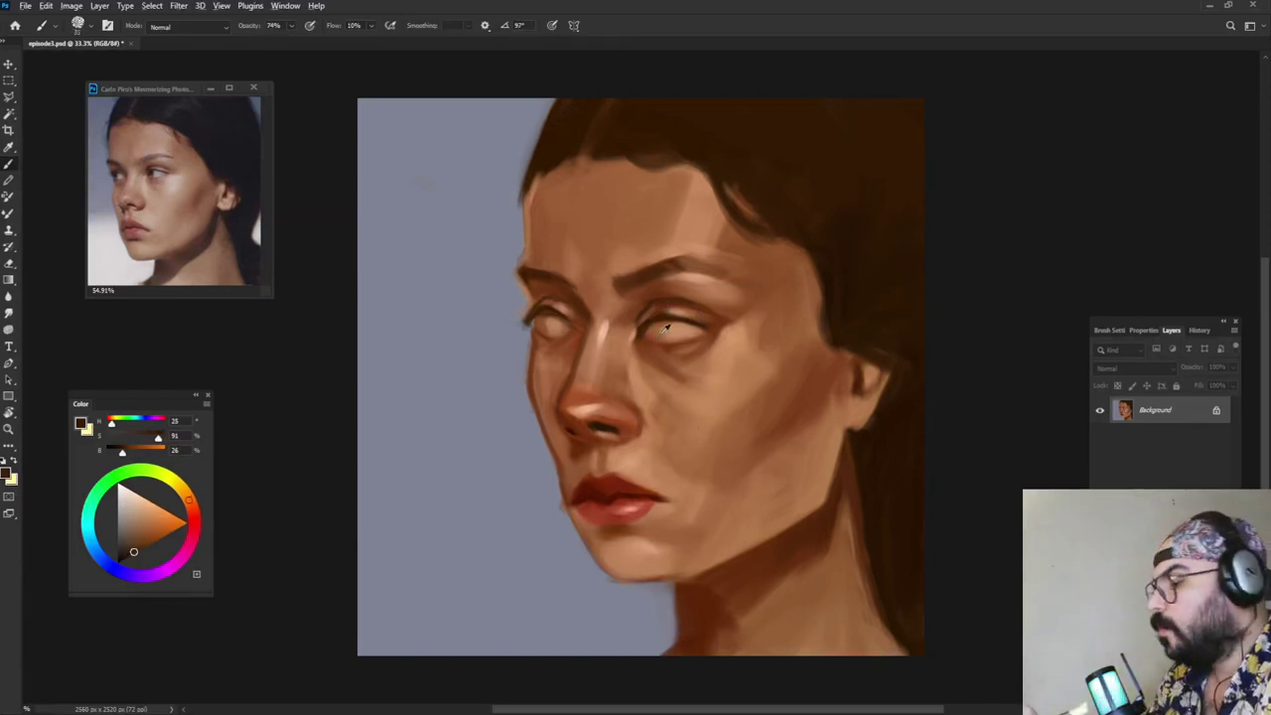
drag(662, 334, 670, 335)
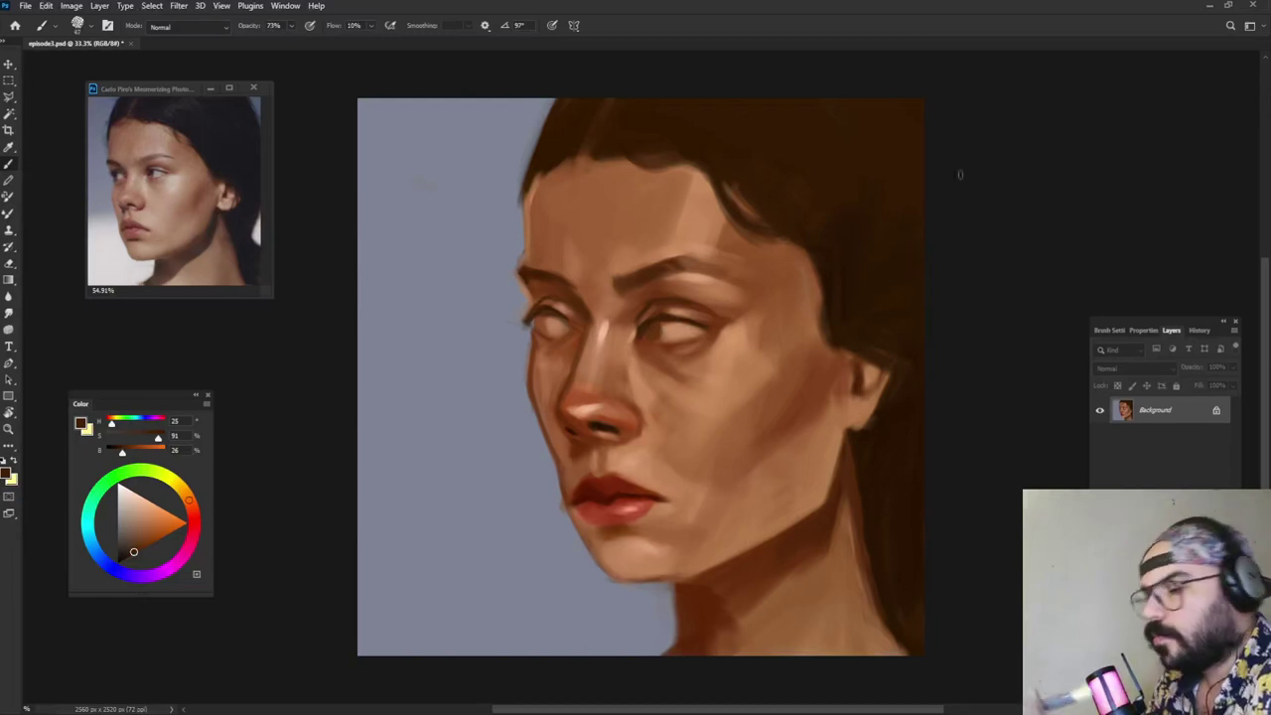
alt+click(547, 314)
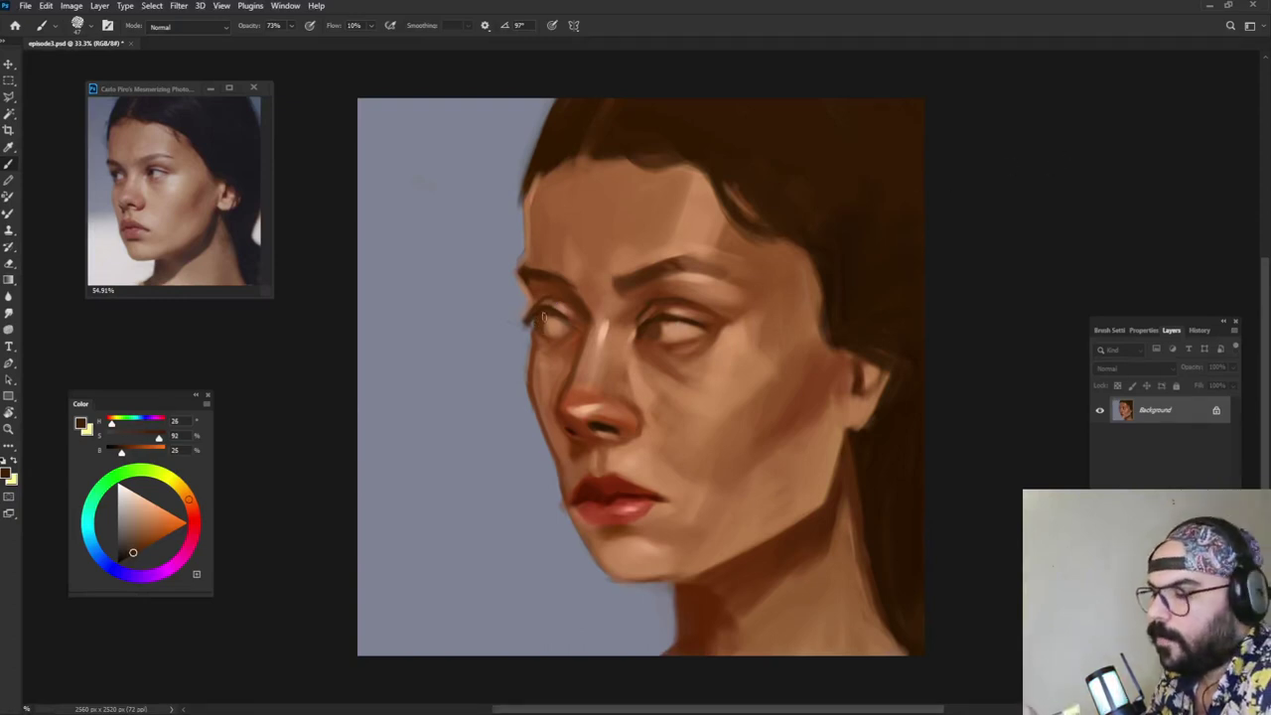
Step: Brighten the whites of both eyes with a light peach tone at 67% opacity
alt+click(650, 324)
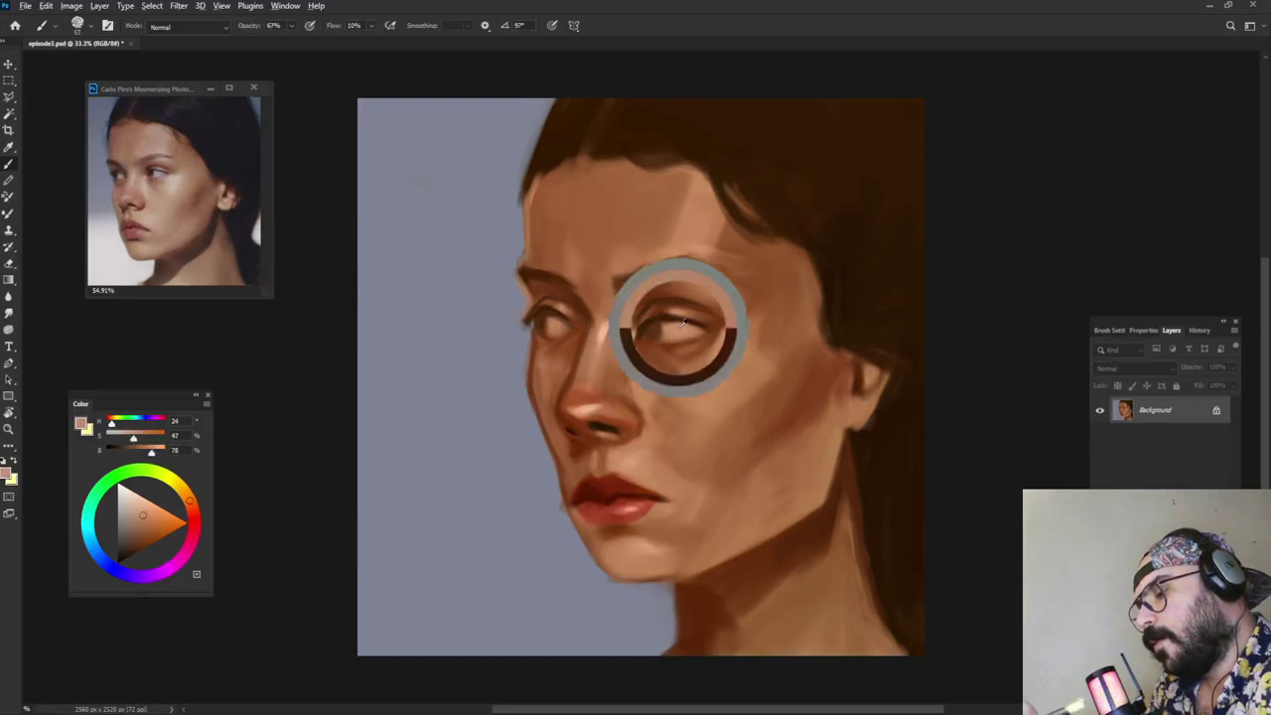
key(6)
key(7)
click(143, 498)
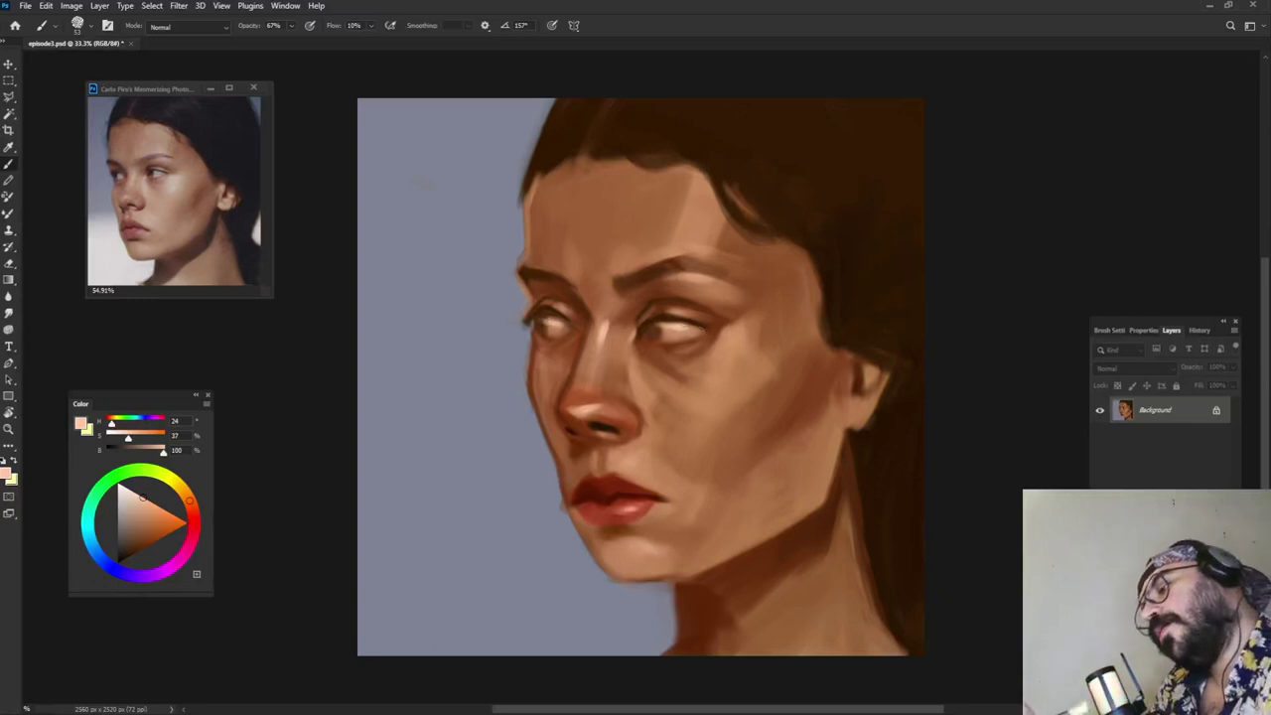
key(6)
key(6)
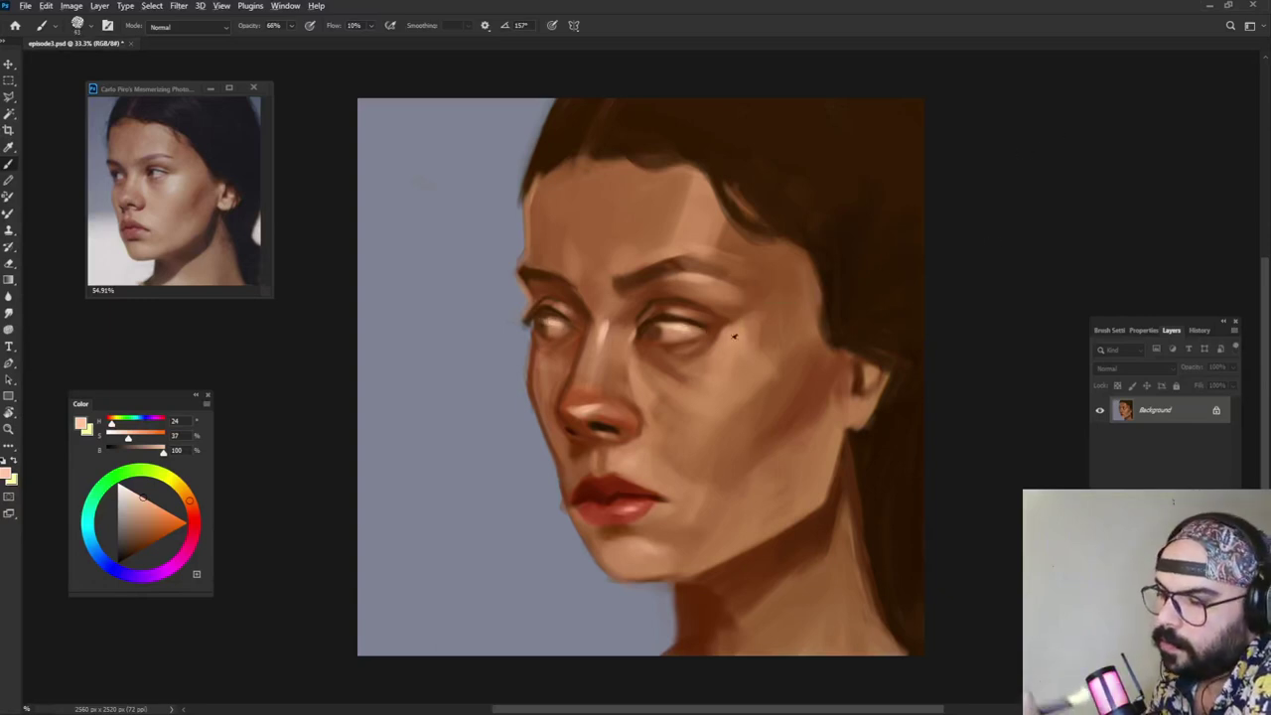
Step: Deepen the irises and lower eyelid lines with dark brown sampled from the hair at 64% opacity
key(6)
key(4)
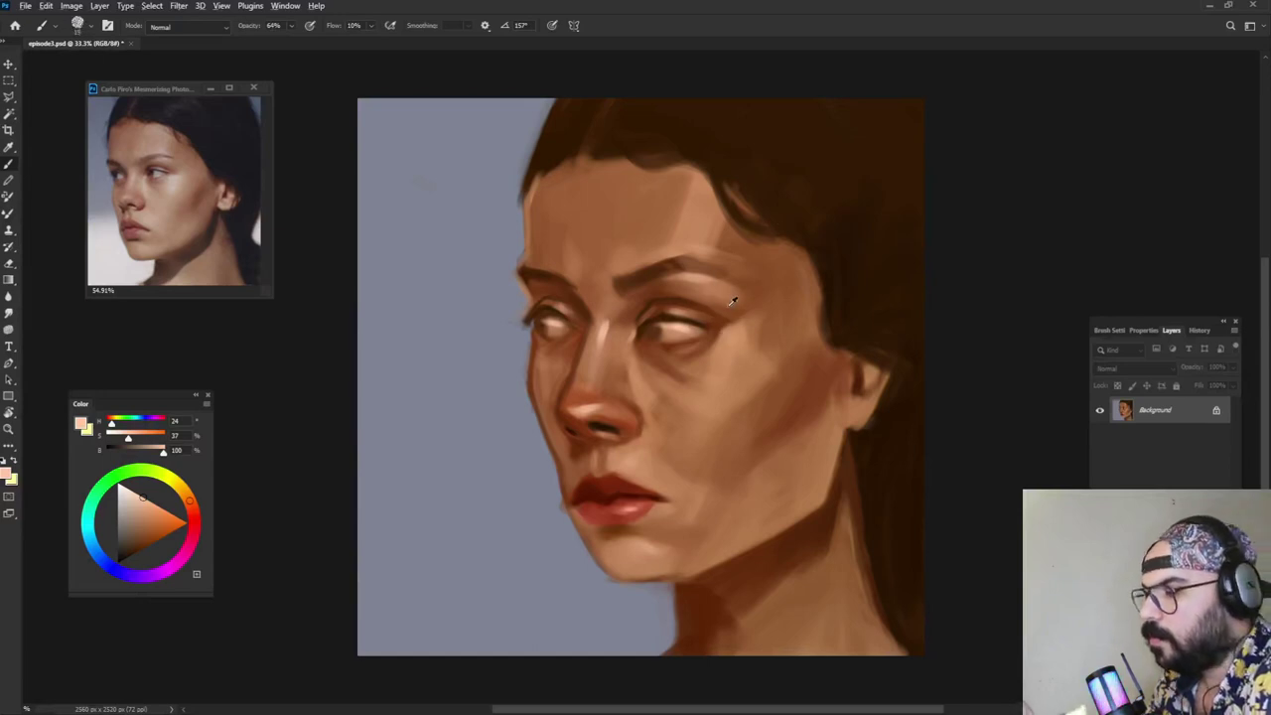
alt+click(778, 189)
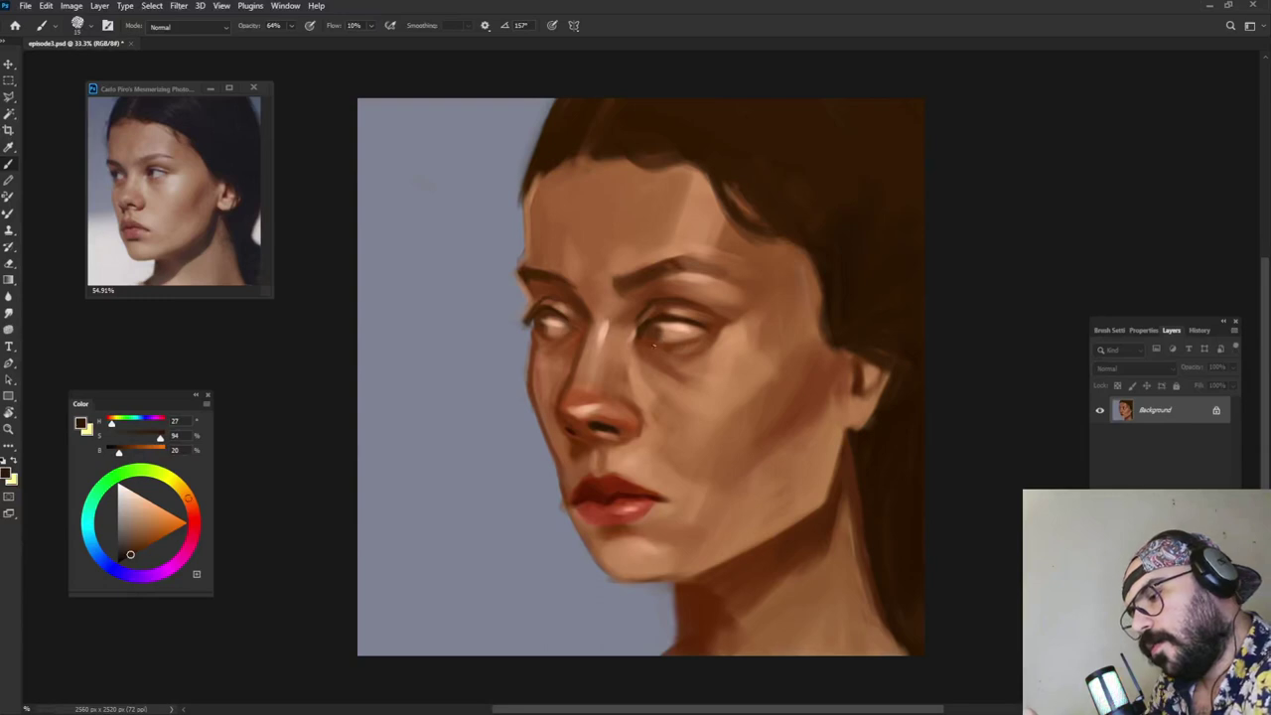
drag(676, 351, 687, 350)
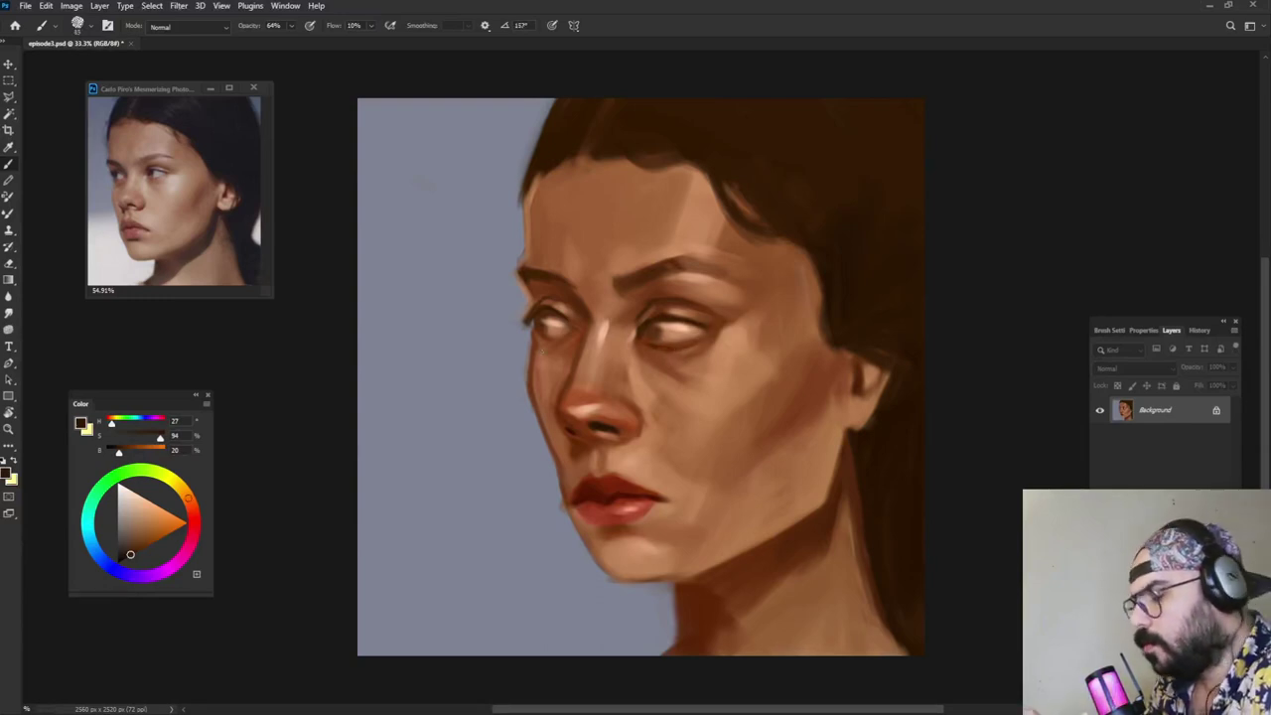
Step: Refine the shading along the nose bridge and tip with sampled reddish-brown and orange skin tones
alt+click(596, 397)
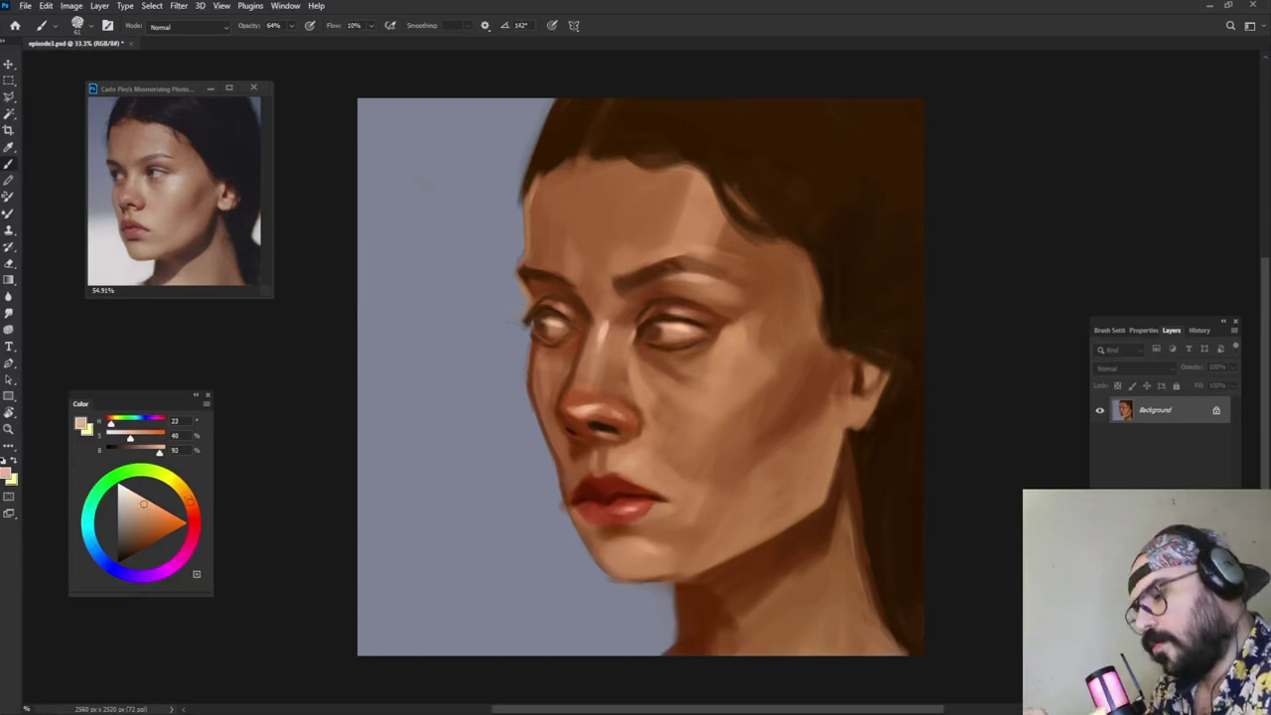
alt+click(595, 395)
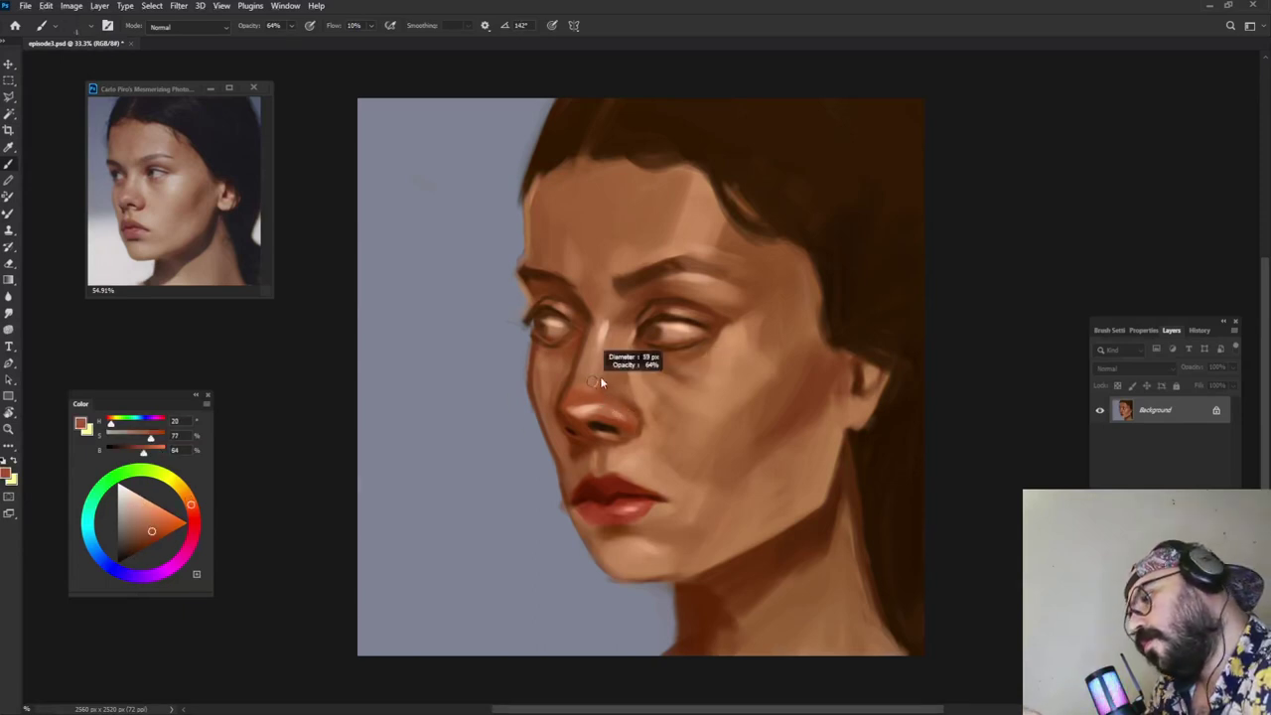
alt+click(590, 383)
alt+click(581, 391)
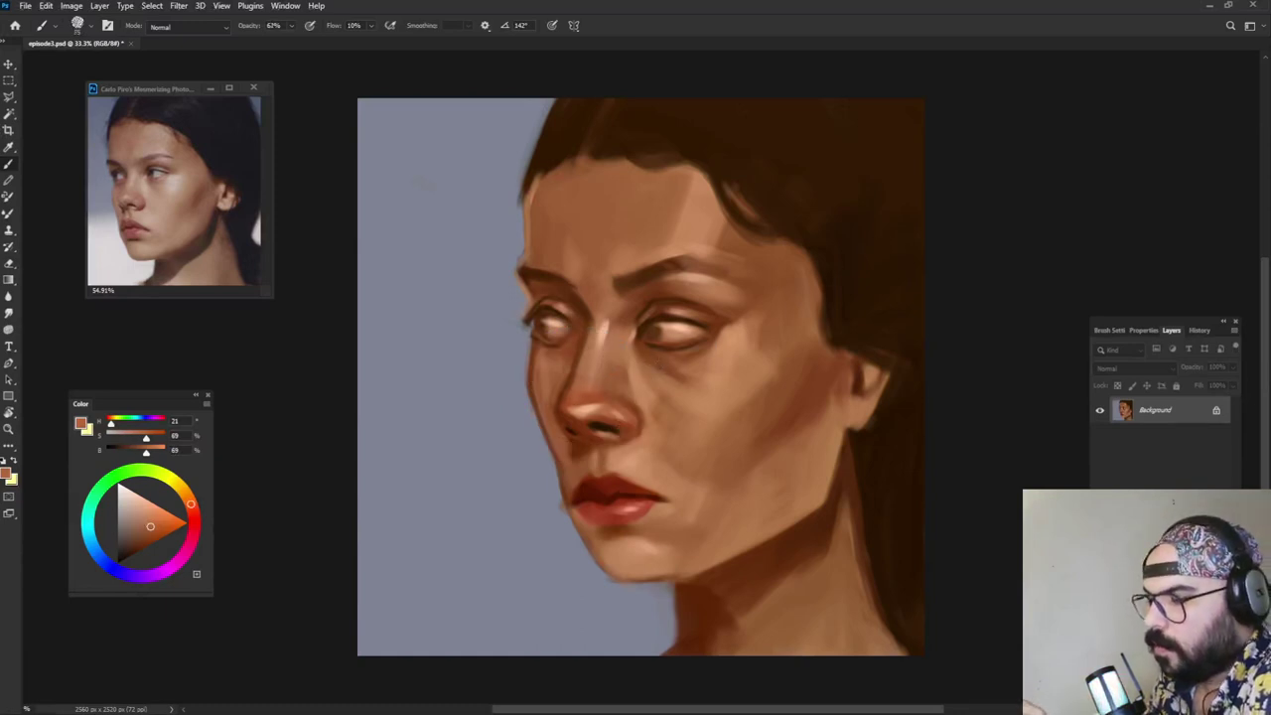
Step: Refine the inner eye and brow shading with sampled reddish-browns, and darken the far eyebrow with deep brown at about 62% opacity
alt+click(626, 331)
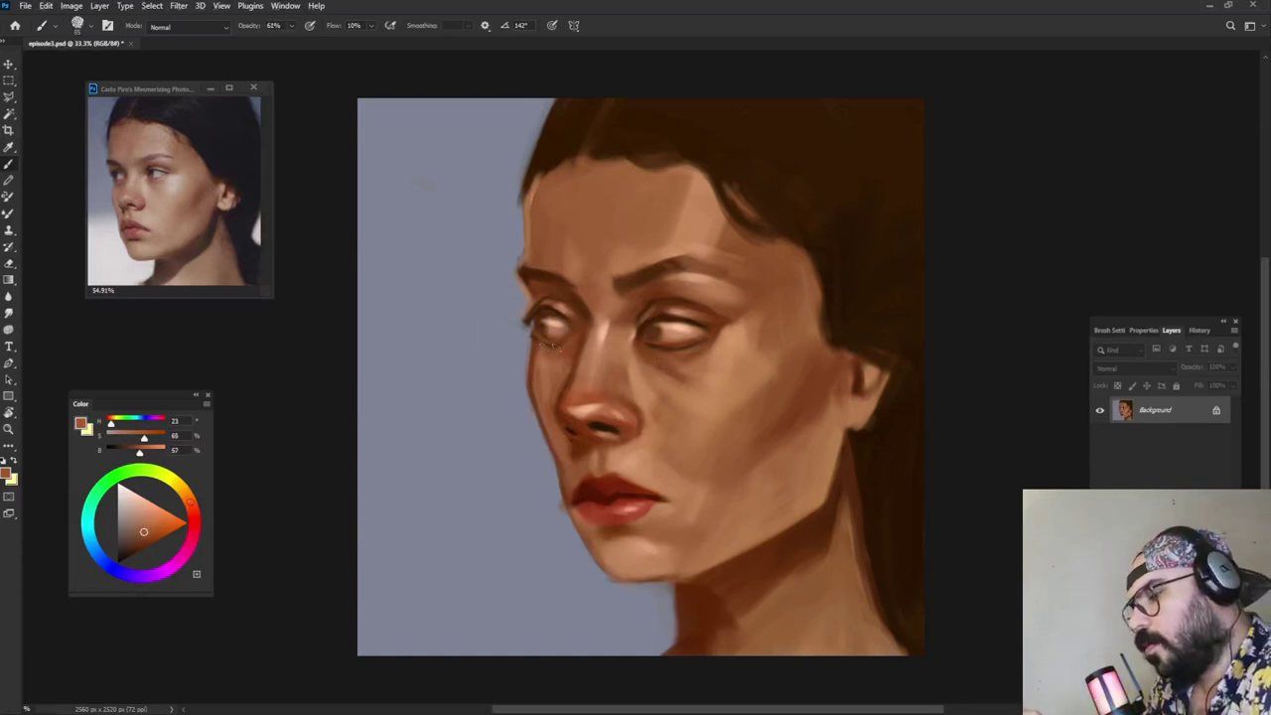
drag(659, 291, 650, 290)
alt+click(584, 309)
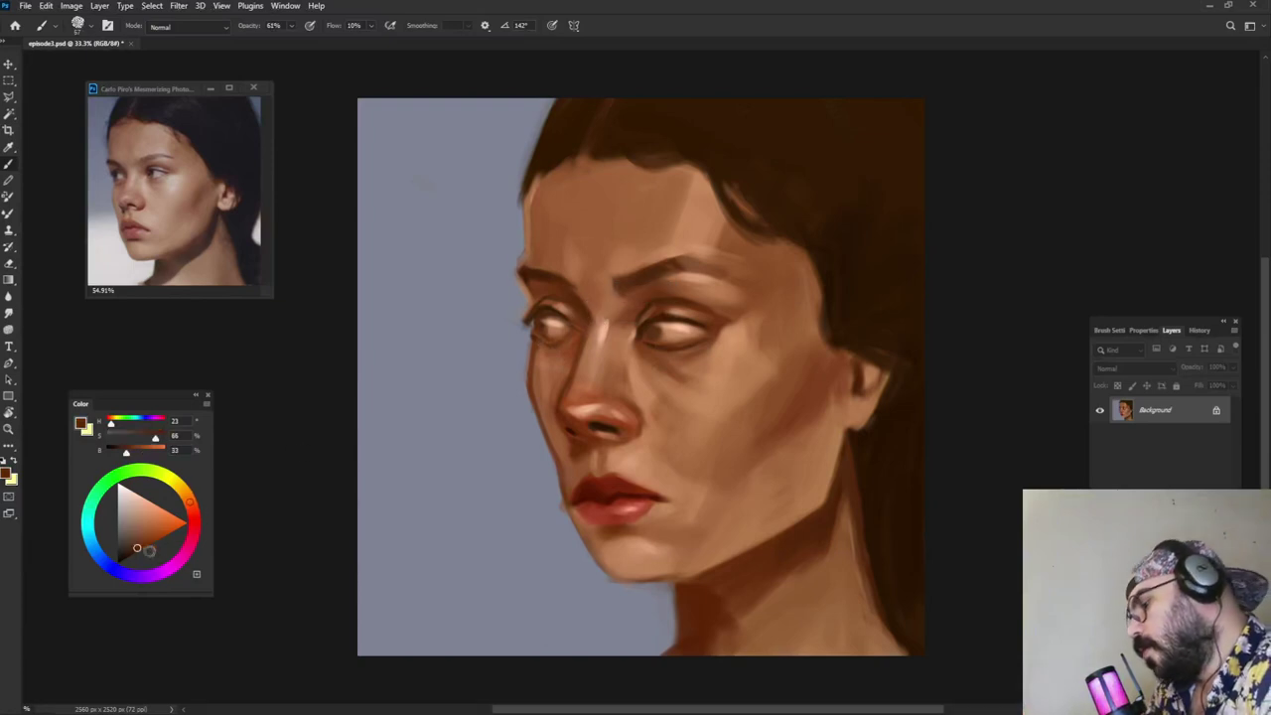
click(139, 552)
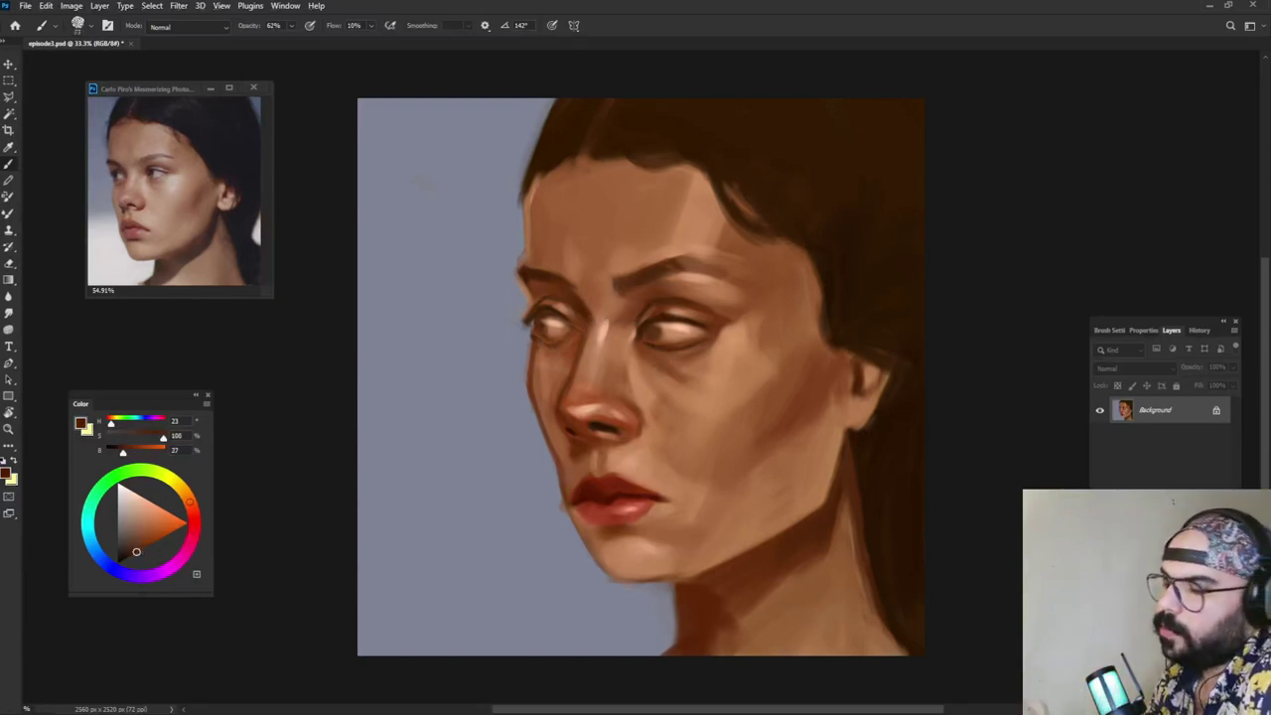
alt+click(544, 273)
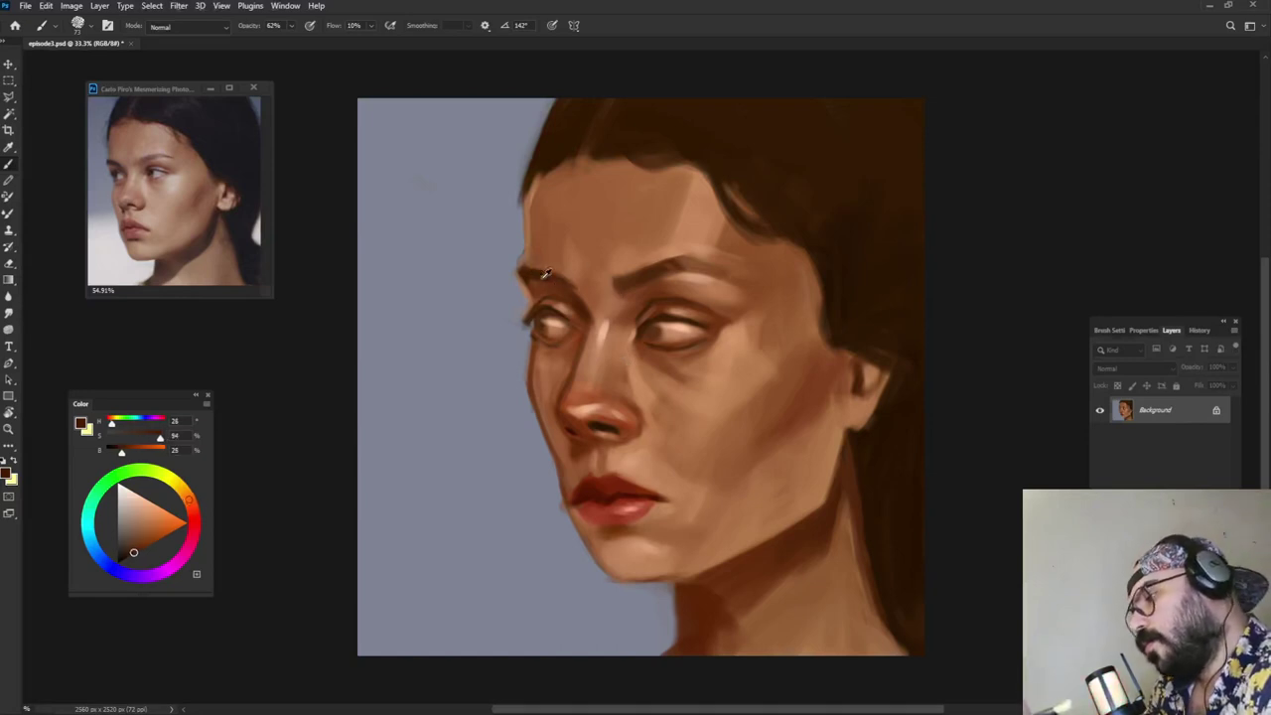
drag(546, 273, 554, 276)
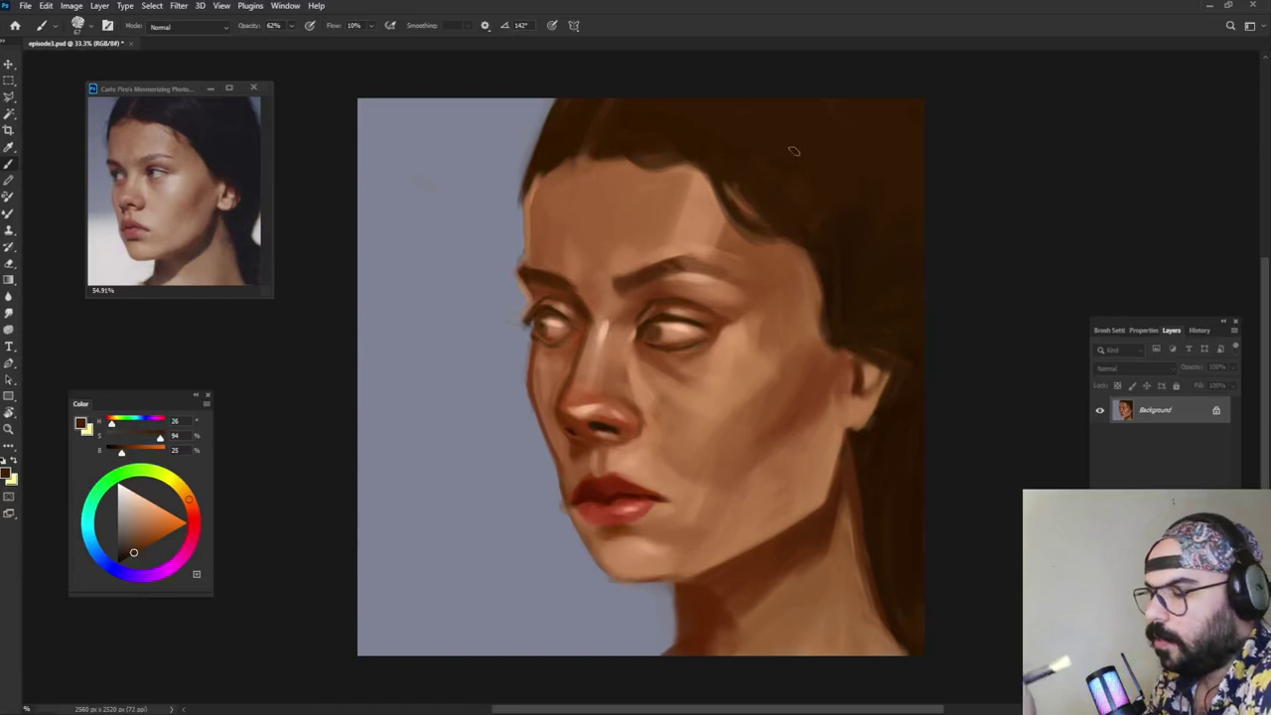
Step: Darken the pupils and irises with a near-black brown (H 26, S 100, B 13) using a small brush at 63% opacity
drag(133, 551, 126, 557)
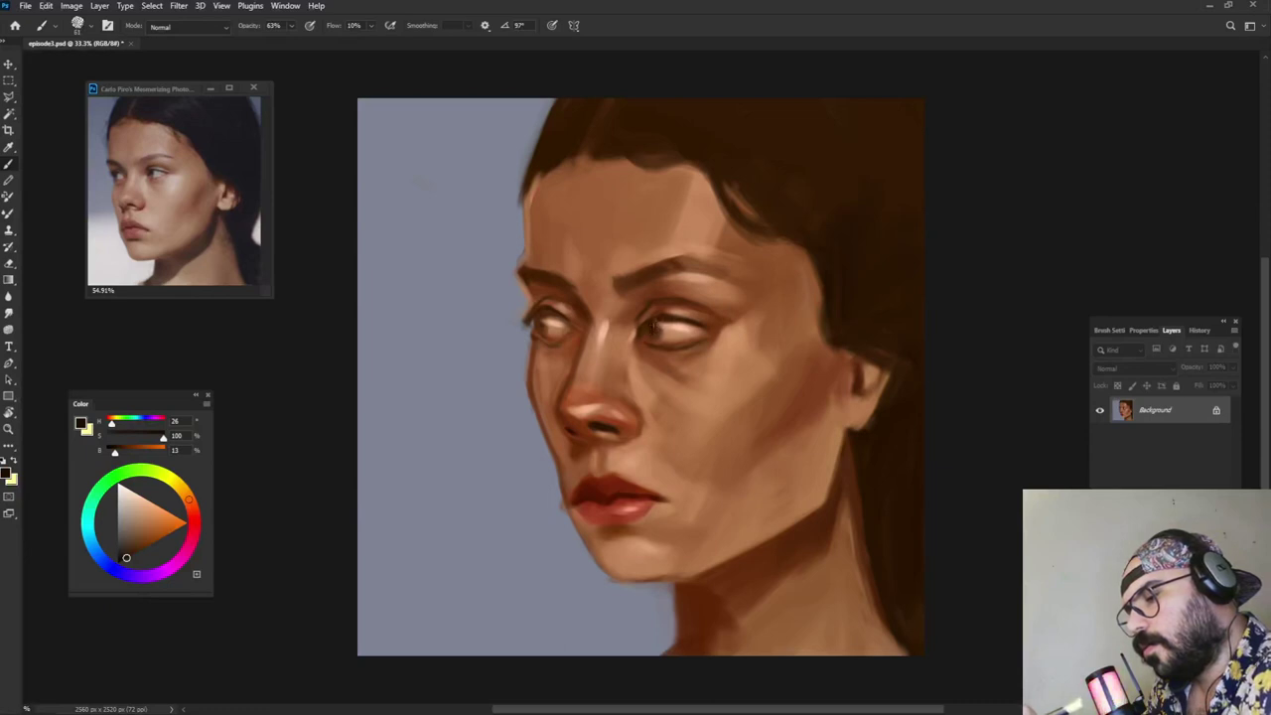
drag(554, 331, 548, 324)
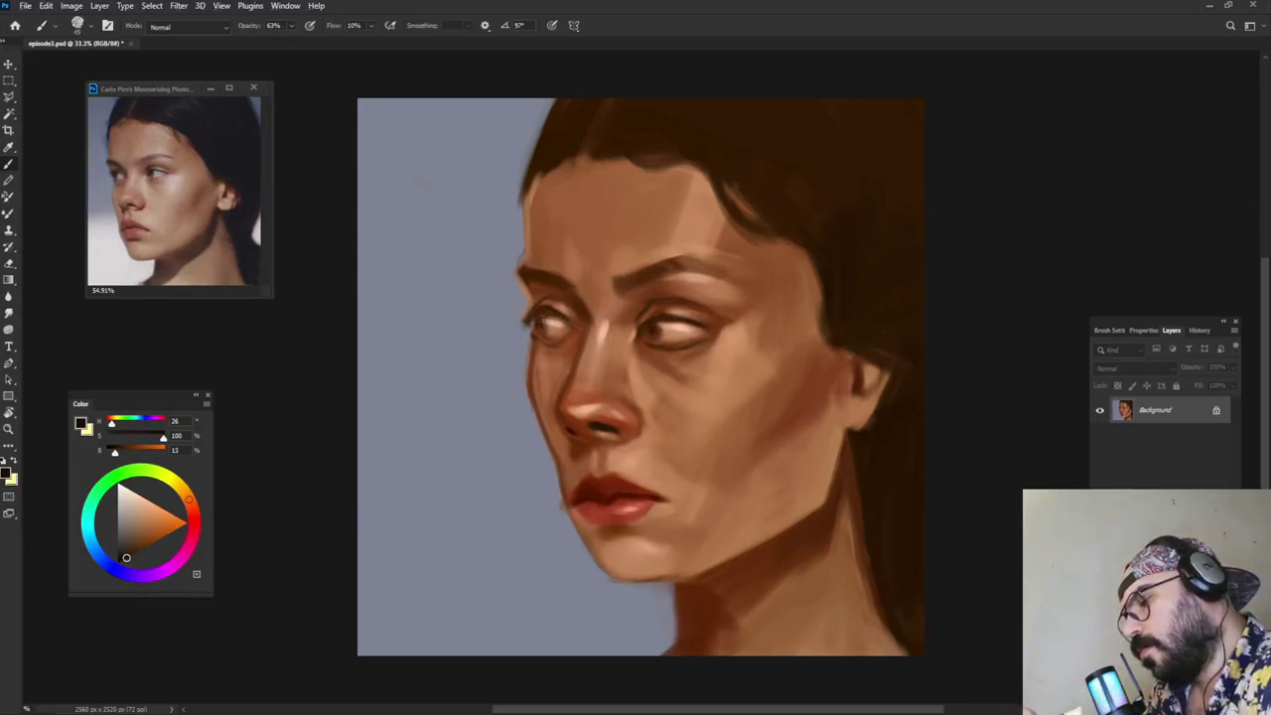
alt+click(542, 321)
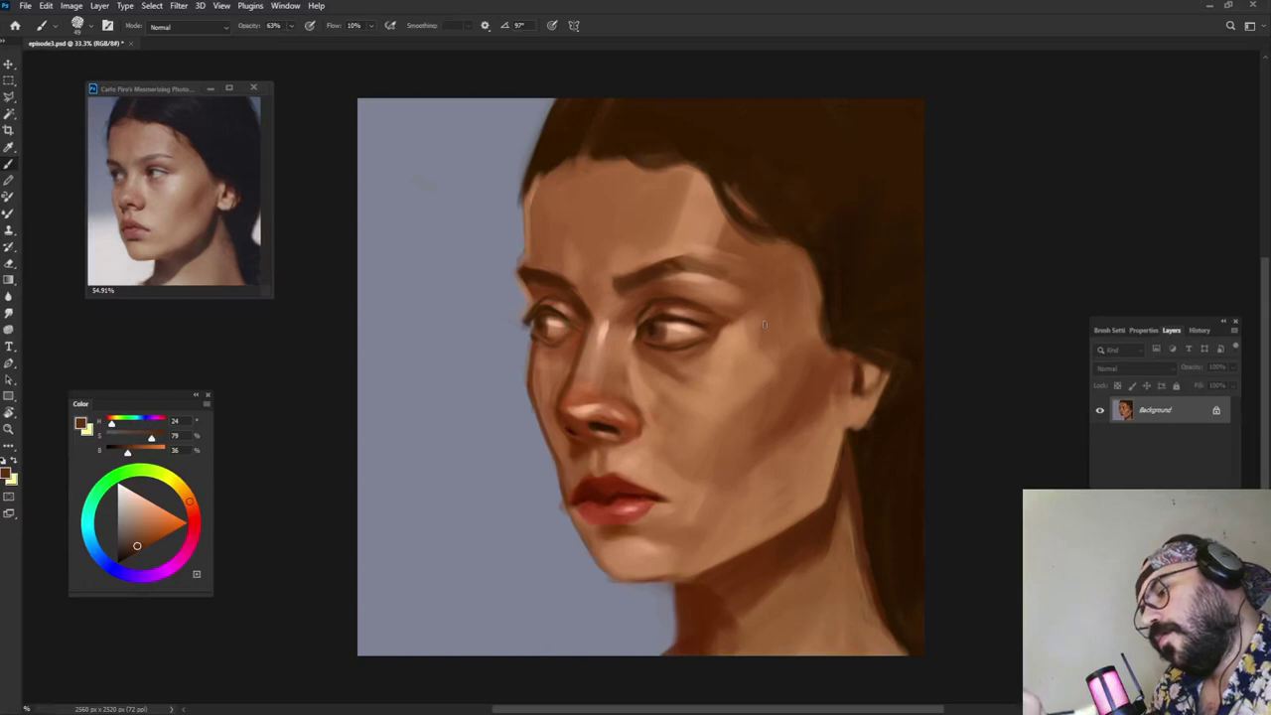
Step: Refine the shading between the nose and upper lip with sampled skin and reddish-brown tones at about 62% opacity
alt+click(598, 456)
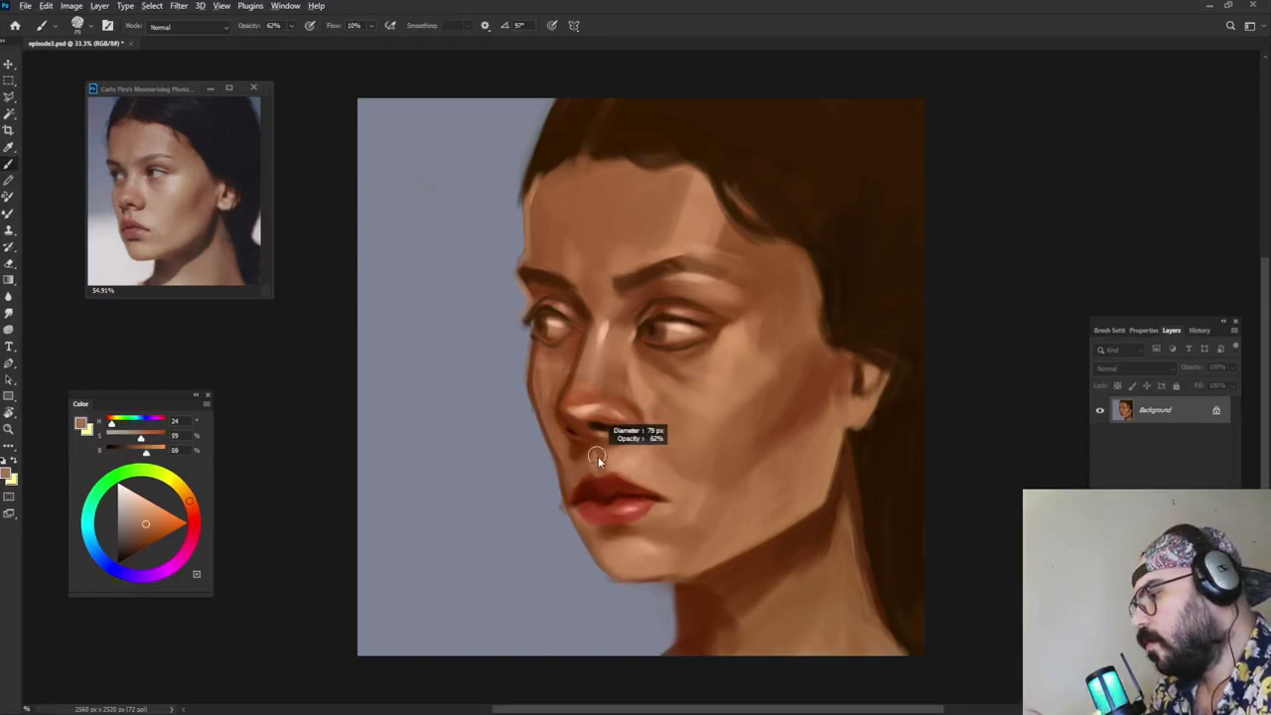
alt+click(605, 453)
alt+click(584, 442)
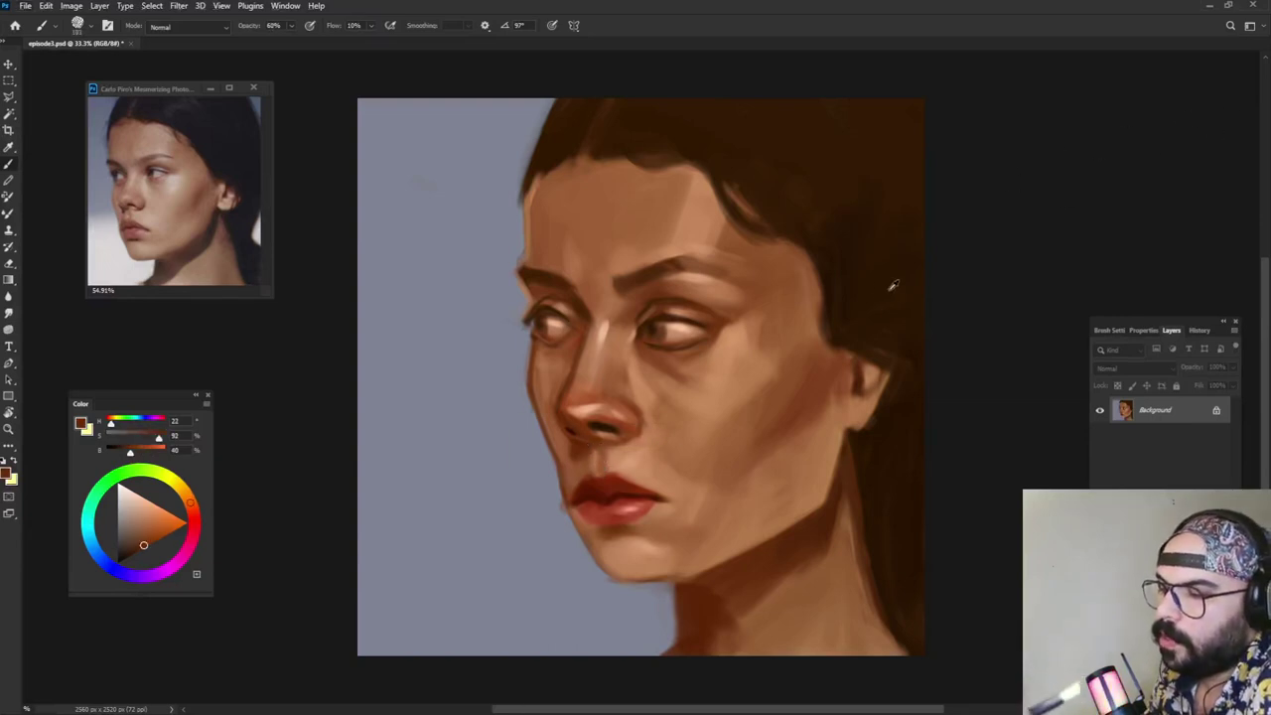
Step: Blend the shading below the ear and across the cheek and jaw with sampled brown and tan skin tones at 60% opacity
alt+click(836, 381)
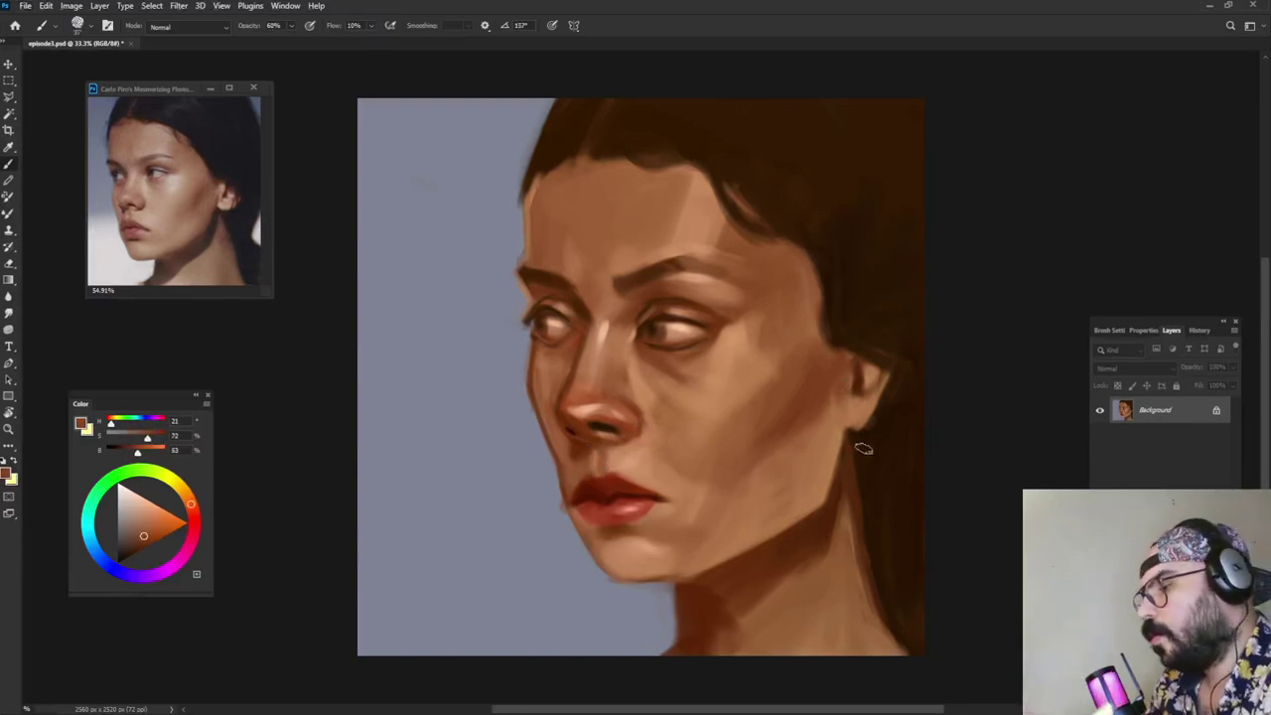
mouse_move(863, 447)
mouse_down()
mouse_move(846, 415)
mouse_move(844, 433)
mouse_up()
alt+click(849, 412)
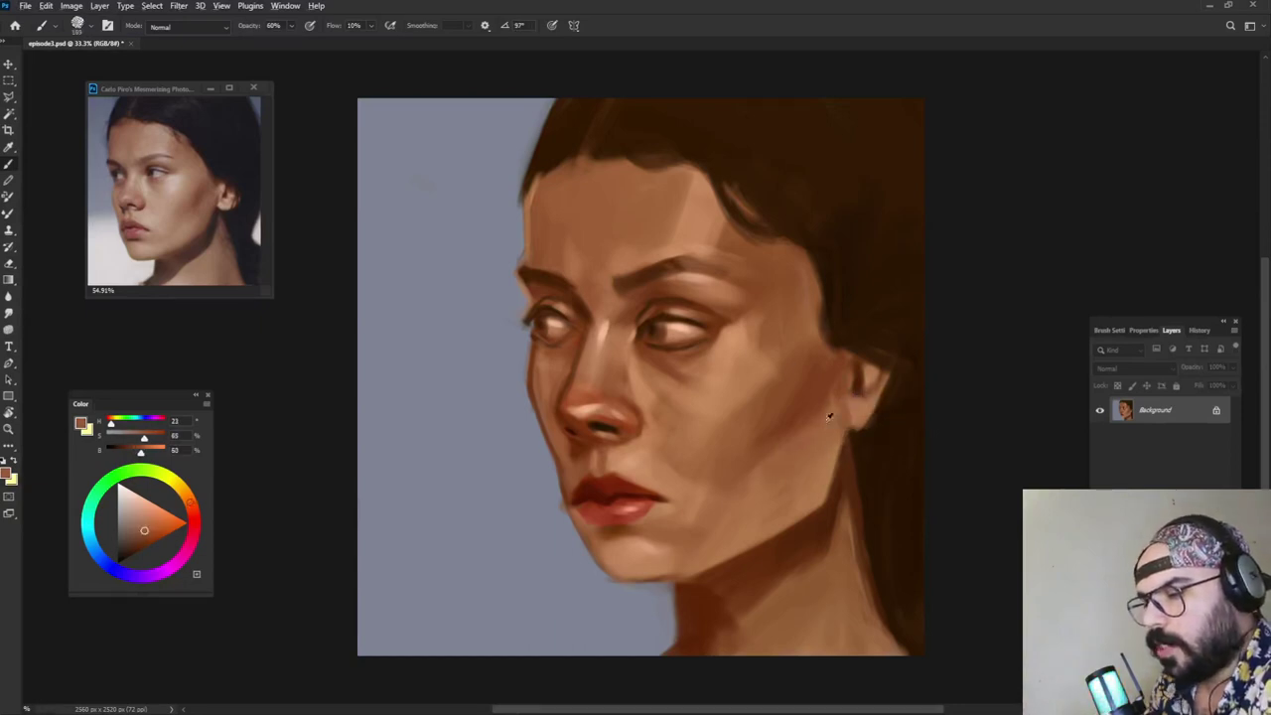
alt+click(830, 417)
alt+click(756, 514)
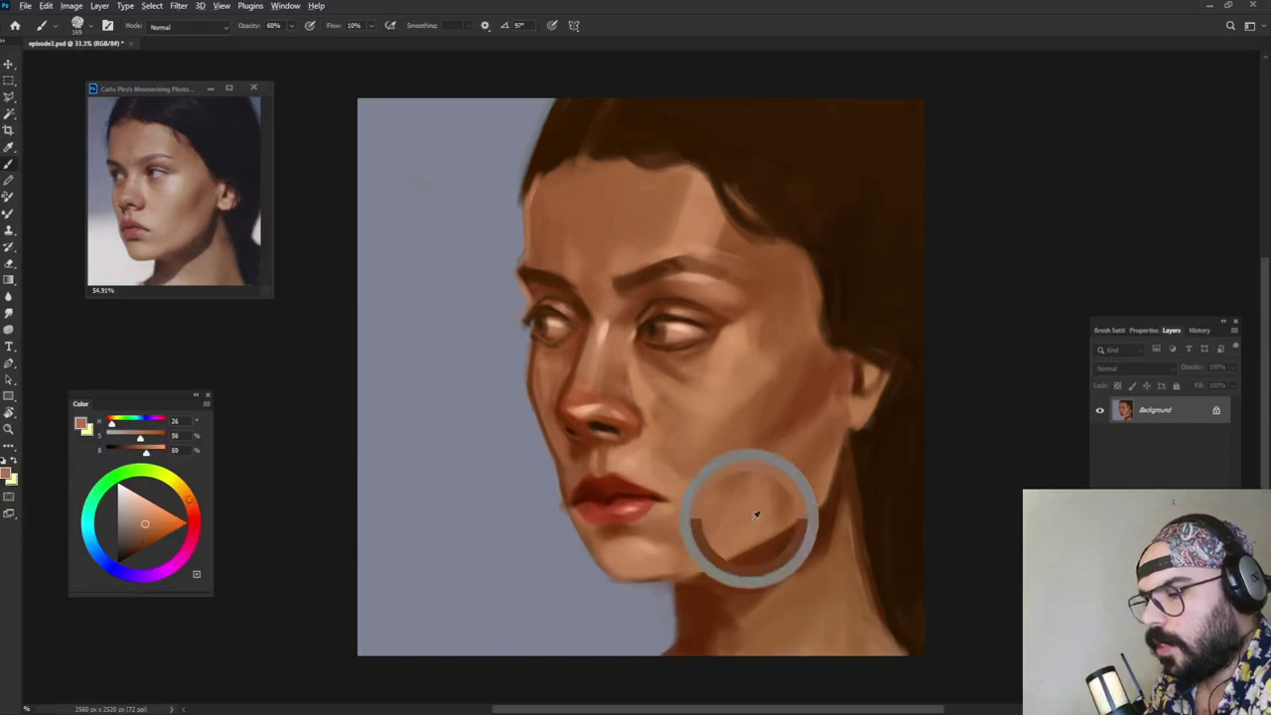
alt+click(735, 349)
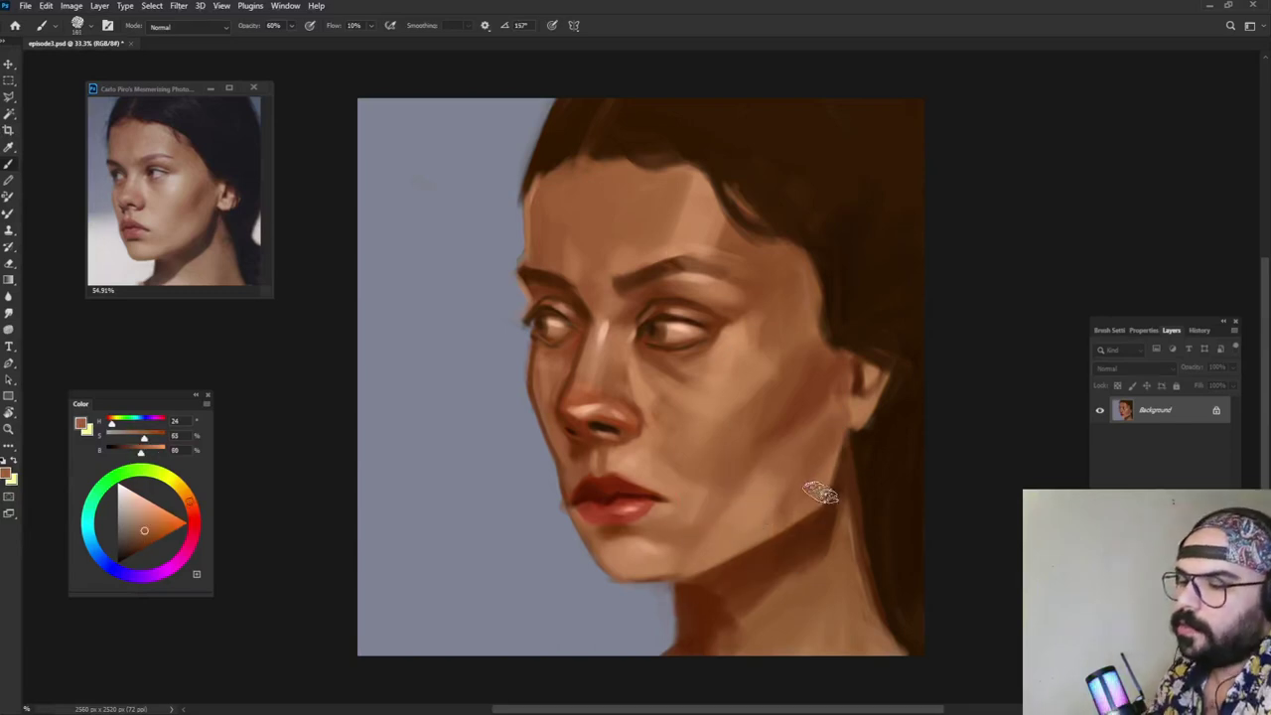
Step: Smooth the shadow under the chin and down the neck with a sampled reddish-brown
alt+click(707, 573)
alt+click(721, 584)
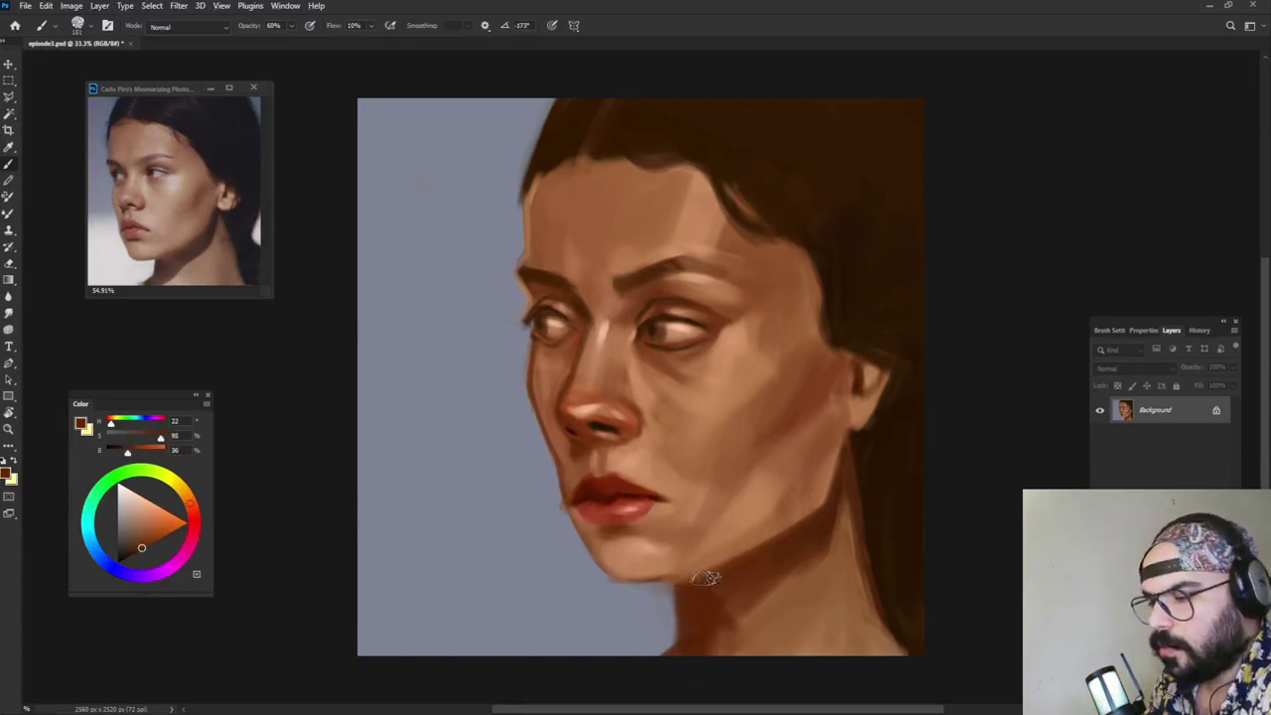
alt+right_click(812, 520)
alt+click(795, 556)
drag(780, 586, 725, 640)
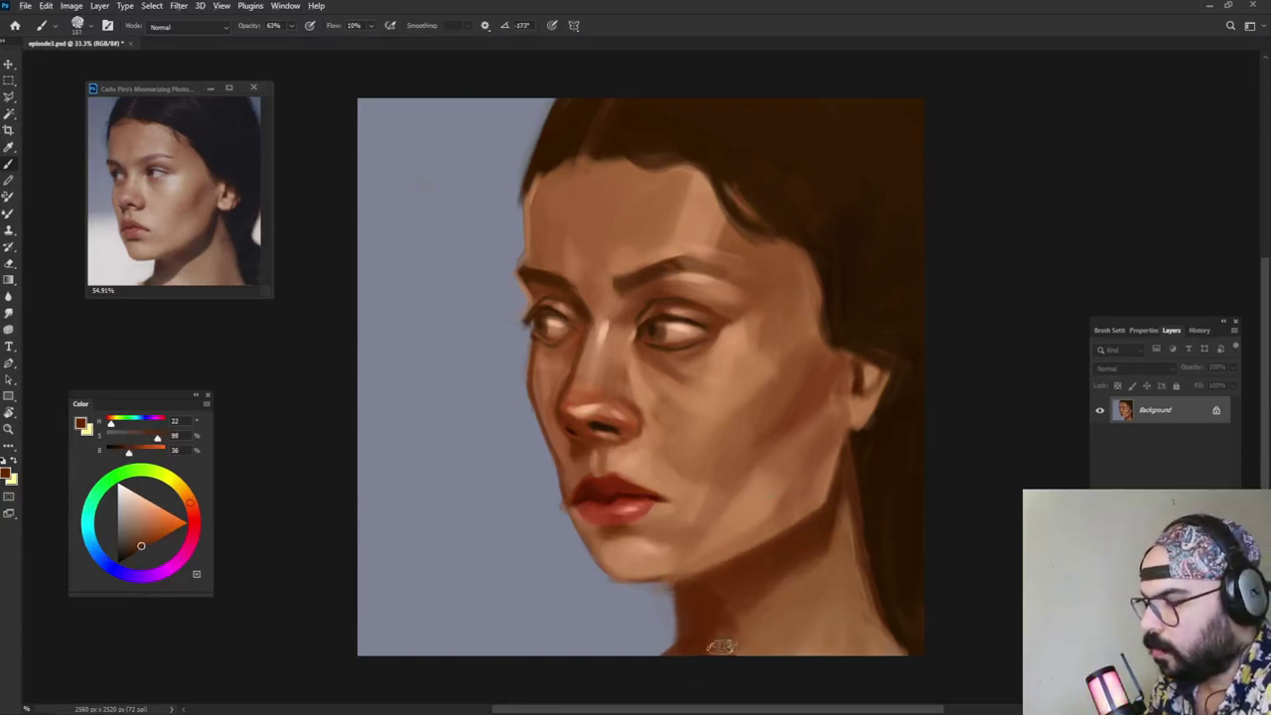
Step: Deepen the cast shadow under the jawline and down the front of the neck with very dark brown sampled from the hair
alt+click(831, 490)
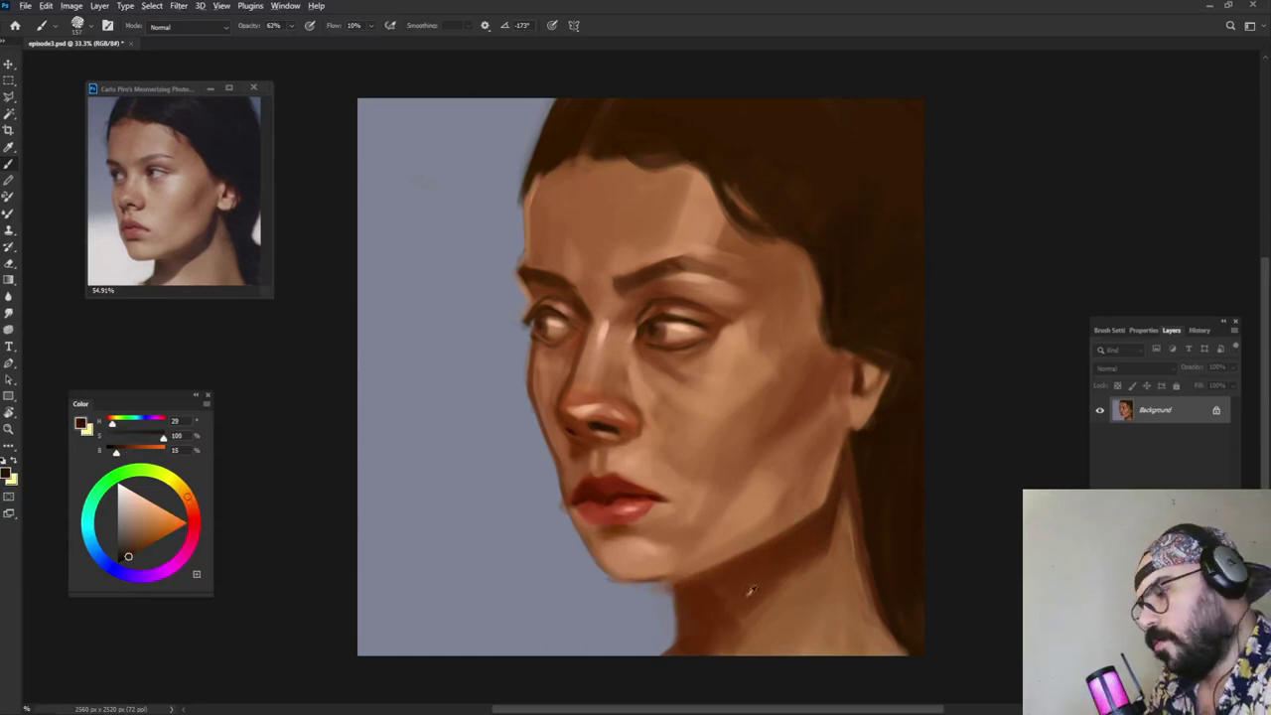
mouse_move(835, 499)
mouse_down()
mouse_move(840, 468)
mouse_move(824, 530)
mouse_up()
drag(750, 574, 699, 621)
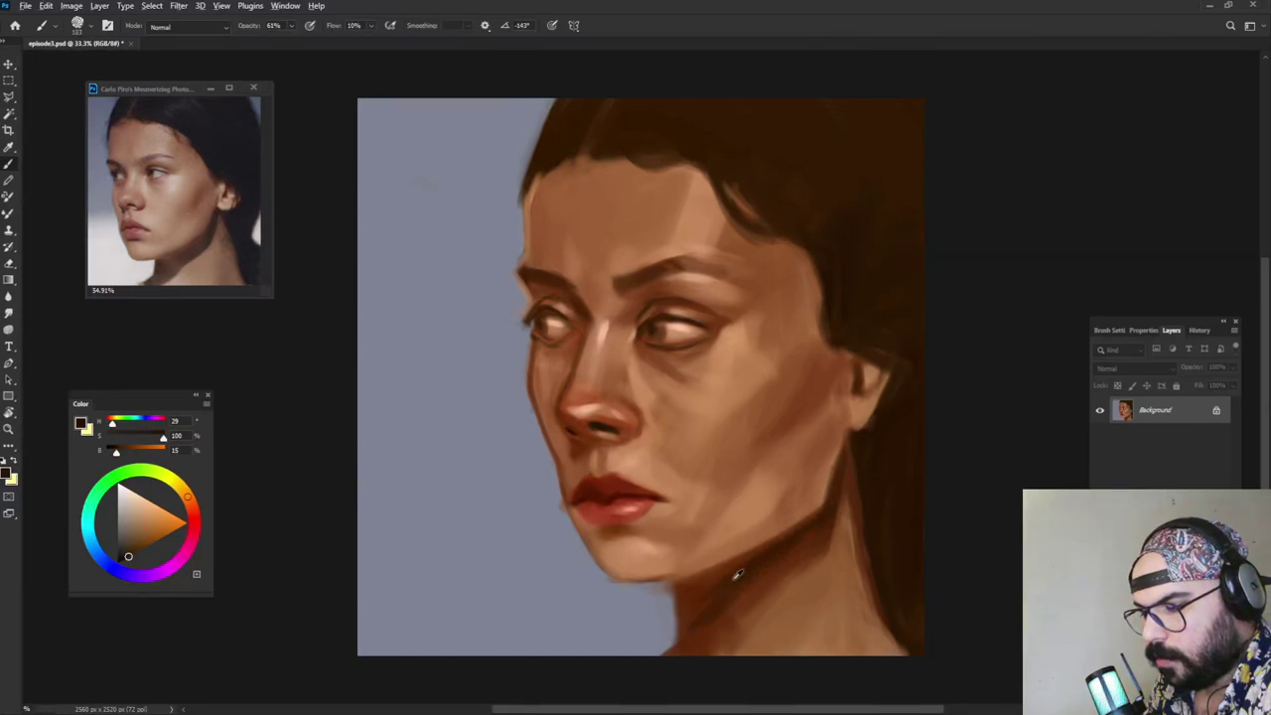
alt+click(745, 571)
mouse_move(751, 564)
mouse_down()
mouse_move(685, 639)
mouse_move(718, 591)
mouse_move(699, 626)
mouse_up()
alt+click(726, 599)
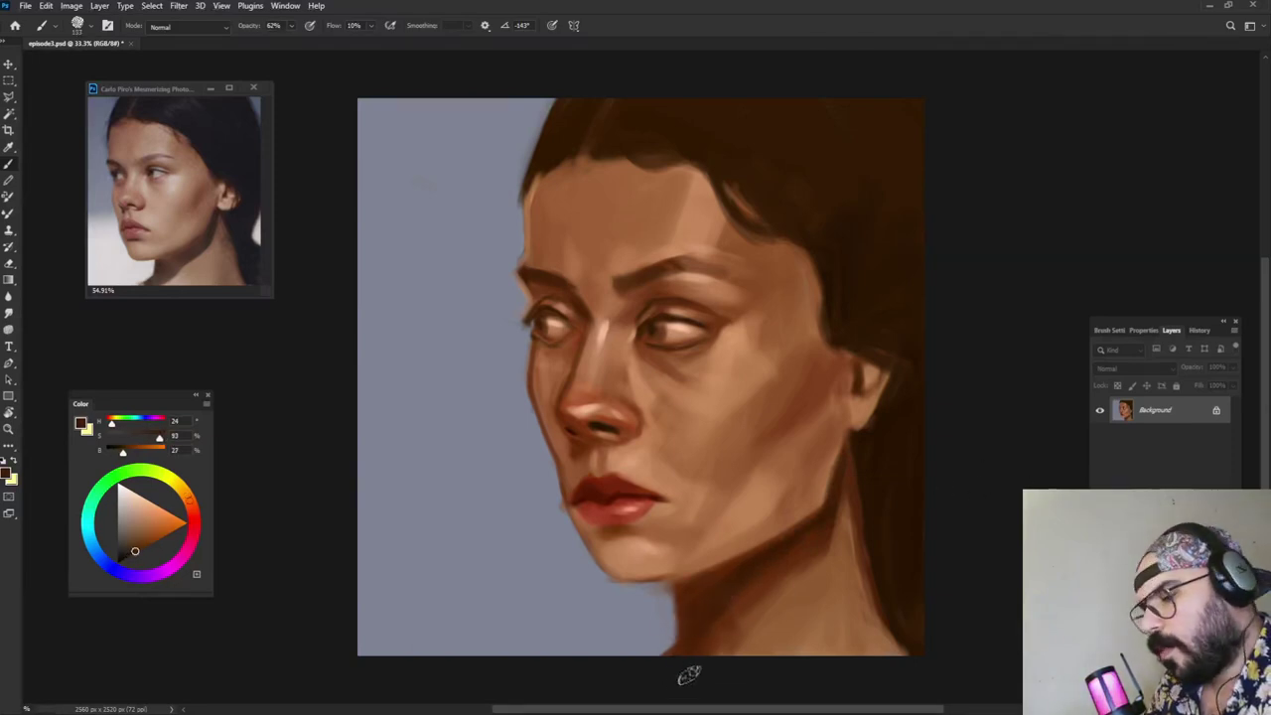
Step: Blend the neck shadow's edge into the lit part of the neck with sampled mid-brown and tan skin tones
alt+click(766, 564)
alt+click(789, 598)
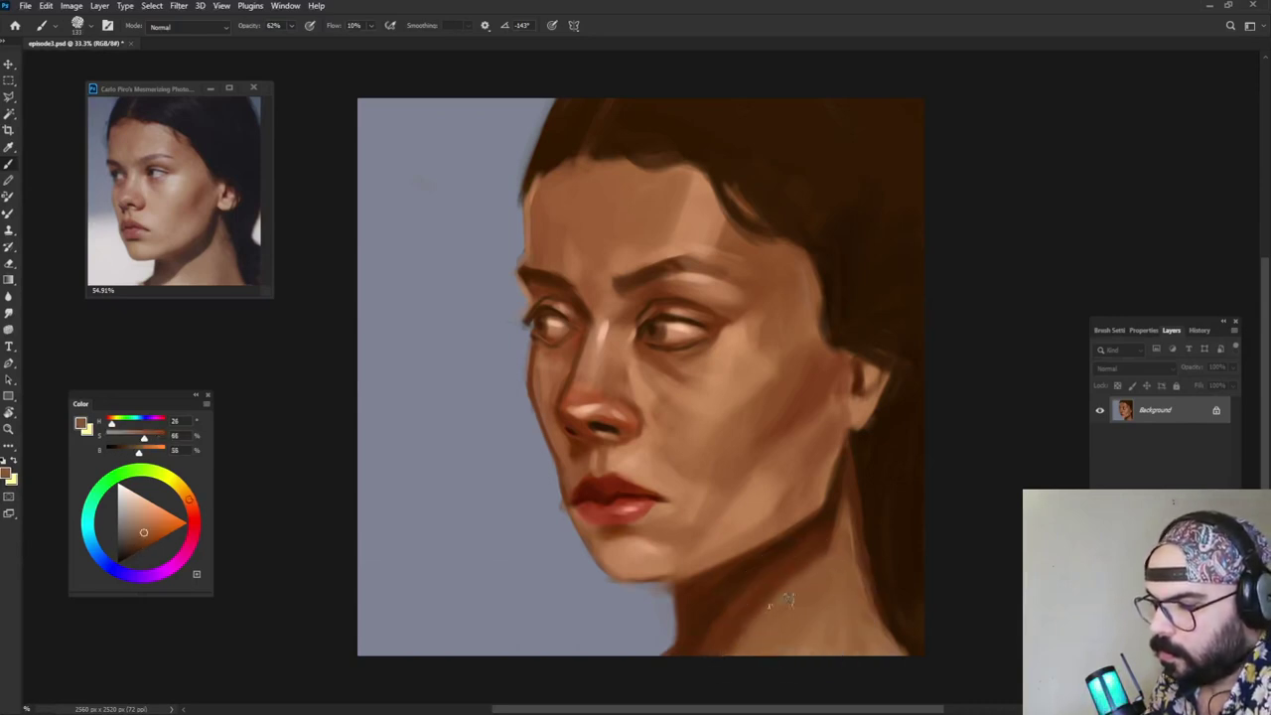
alt+click(804, 649)
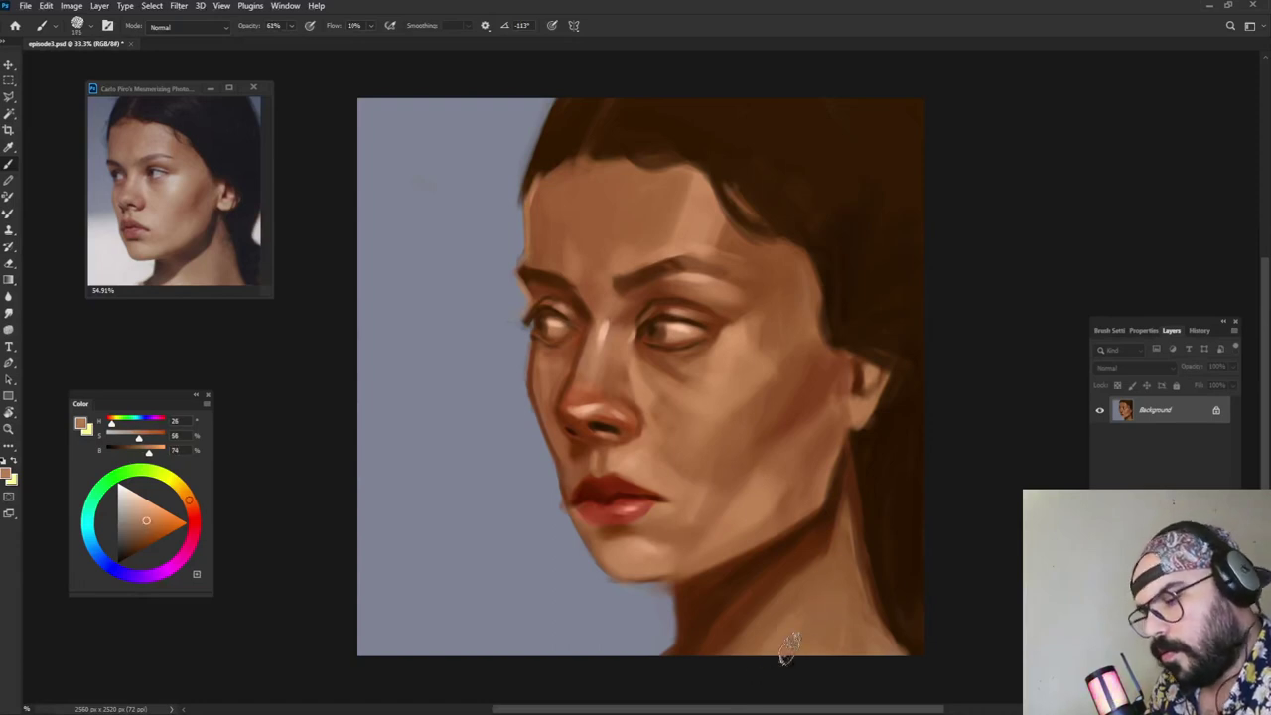
alt+click(819, 608)
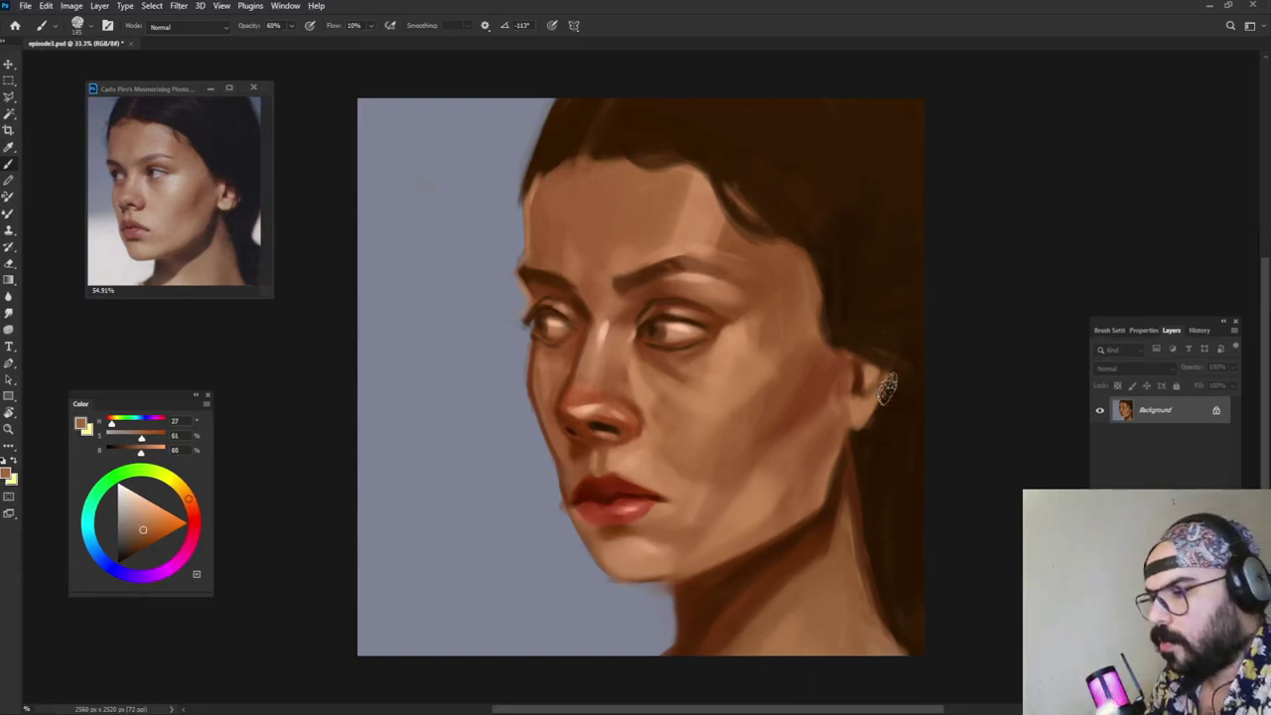
Step: Darken the hair behind the ear and along the neck with a near-black brown
alt+click(862, 442)
click(121, 560)
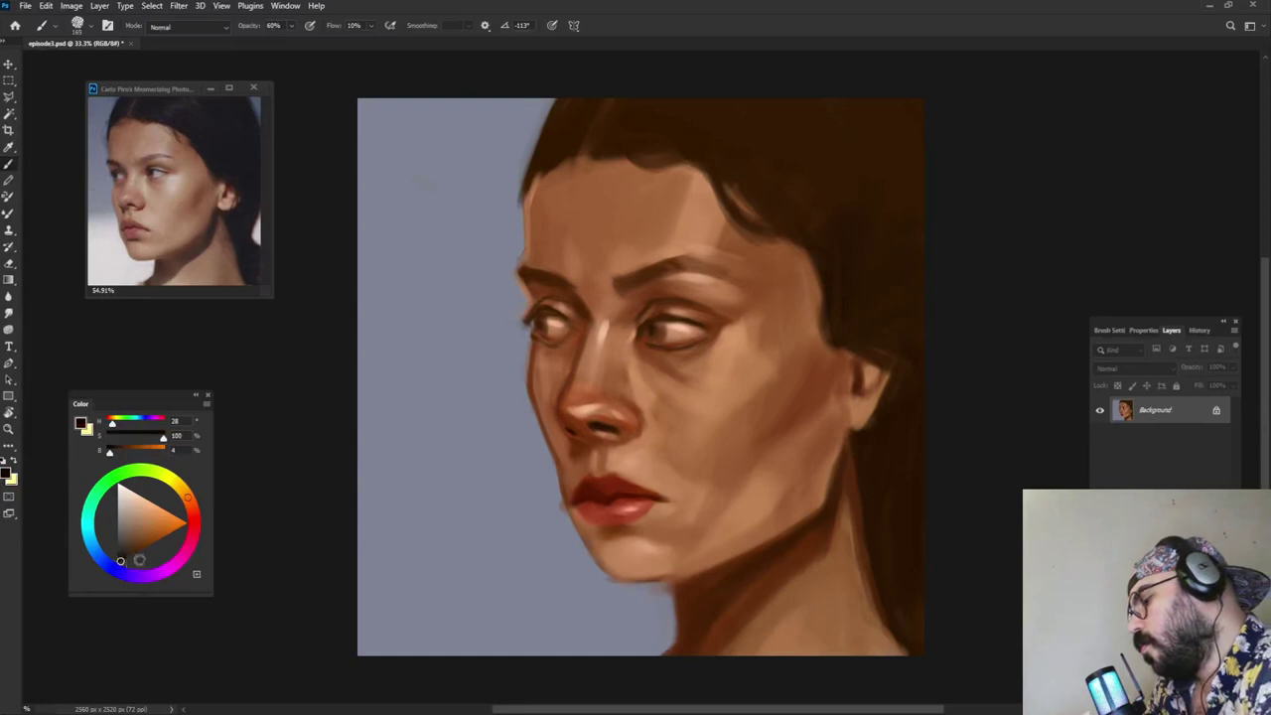
alt+right_click(862, 453)
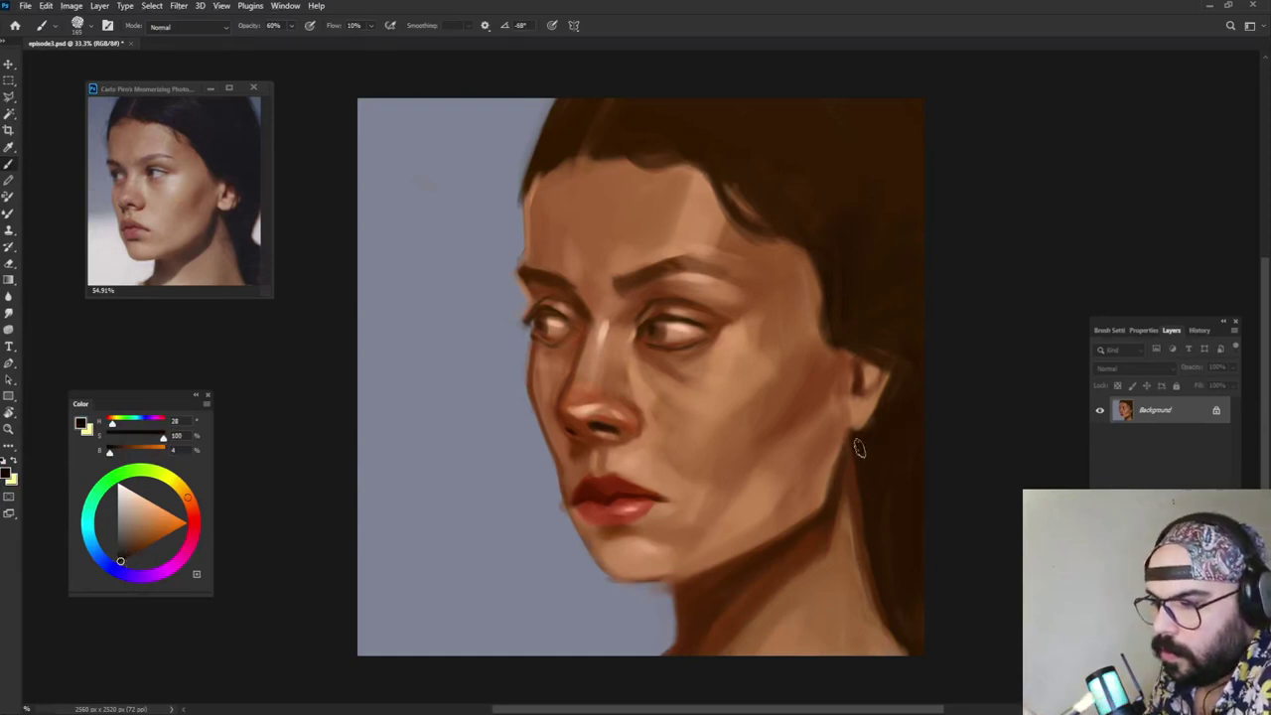
alt+click(877, 438)
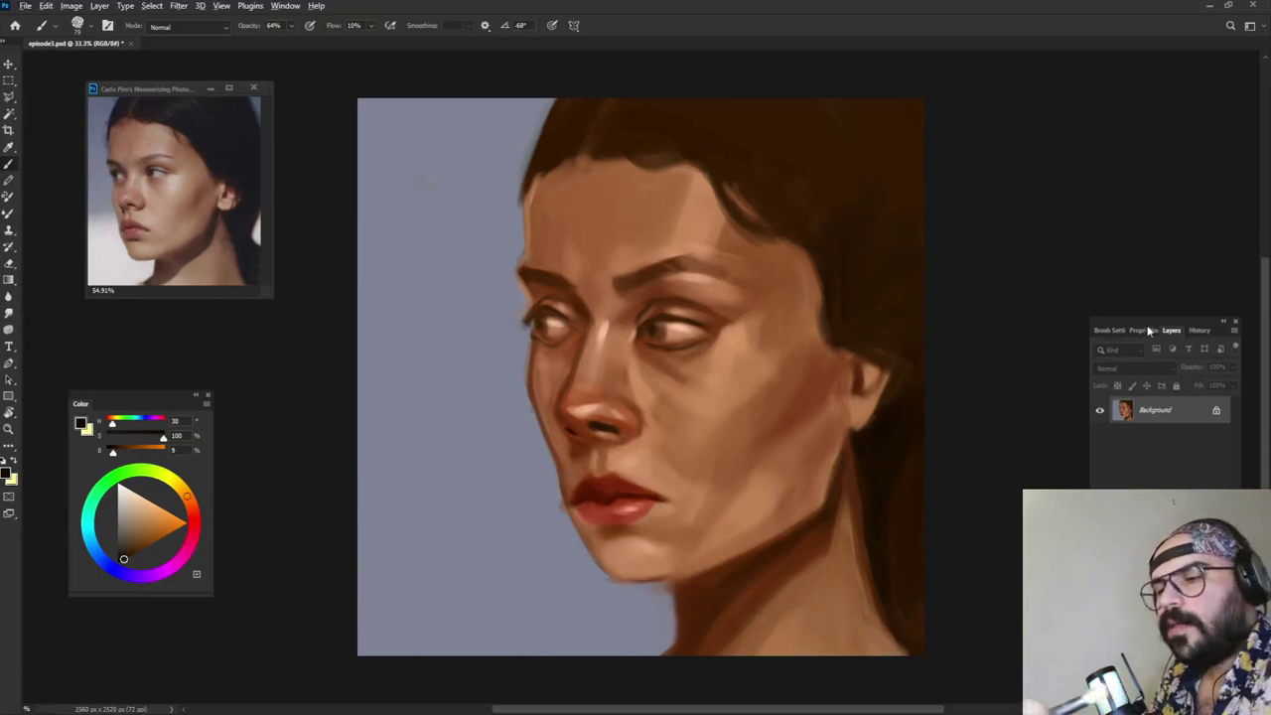
Step: Add a Color Lookup adjustment layer above the painting and load the Moonlight.3DL 3D LUT
drag(1148, 330, 1084, 234)
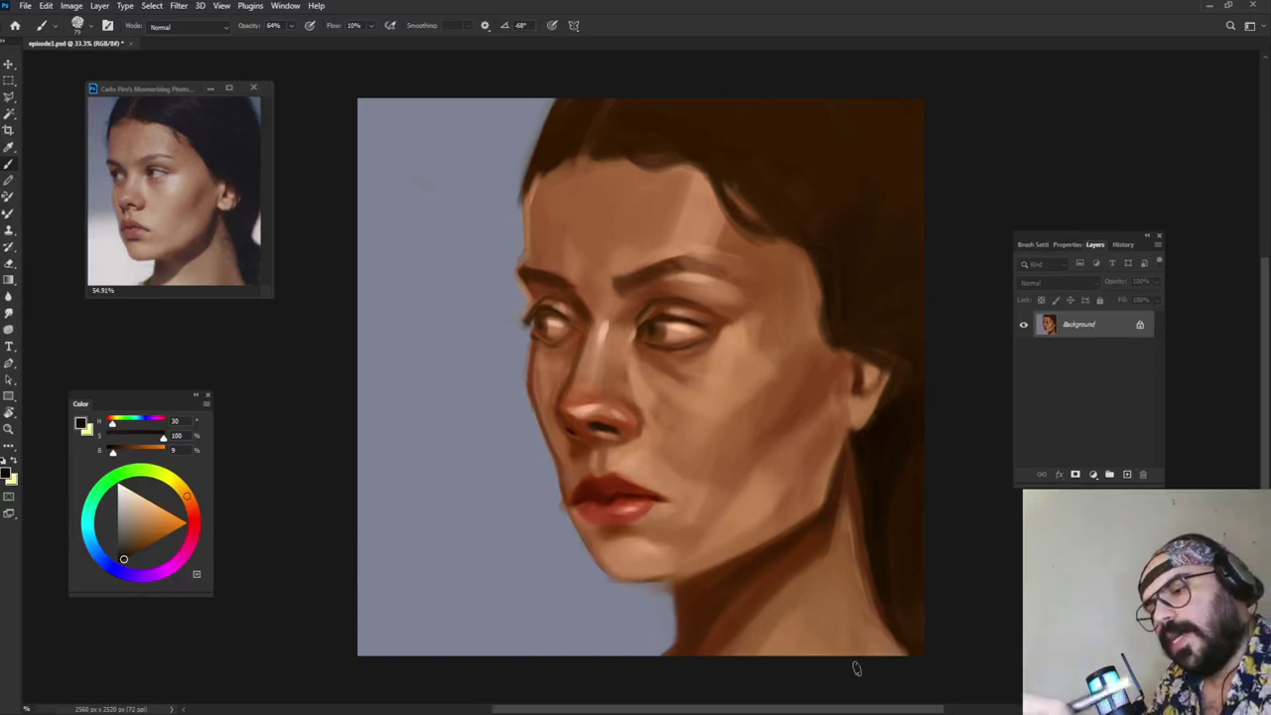
click(1092, 473)
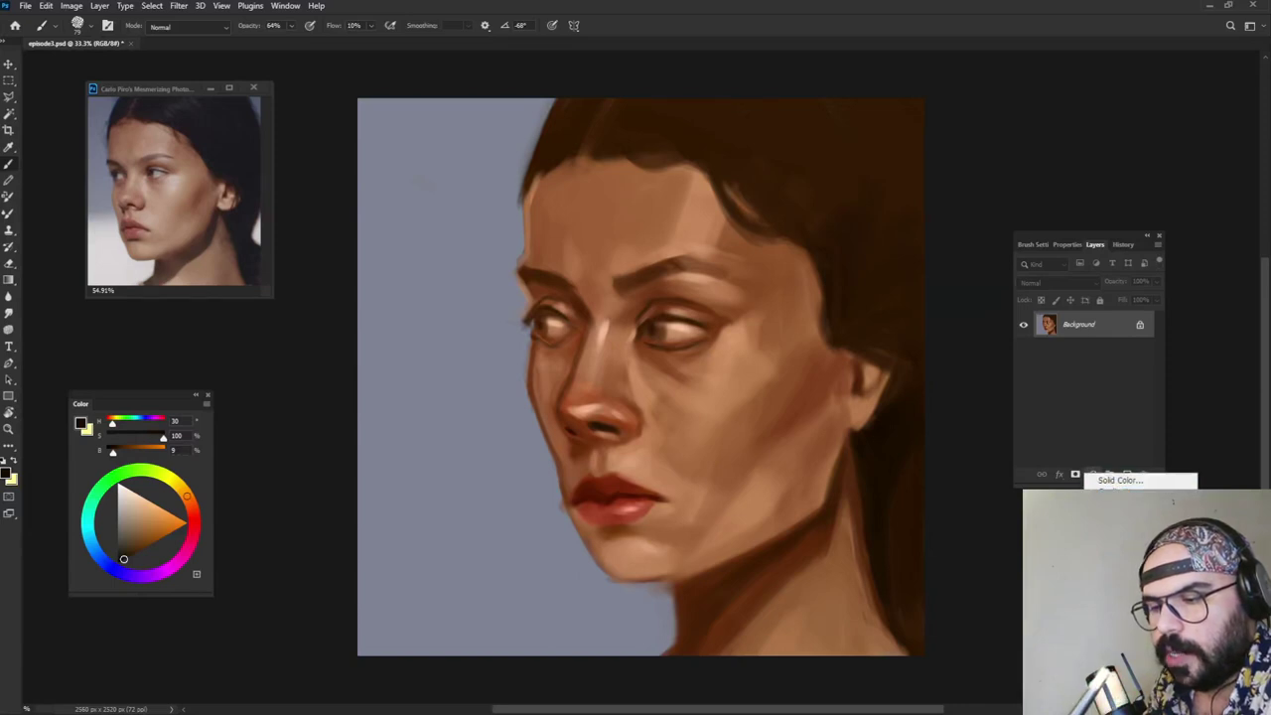
click(1122, 646)
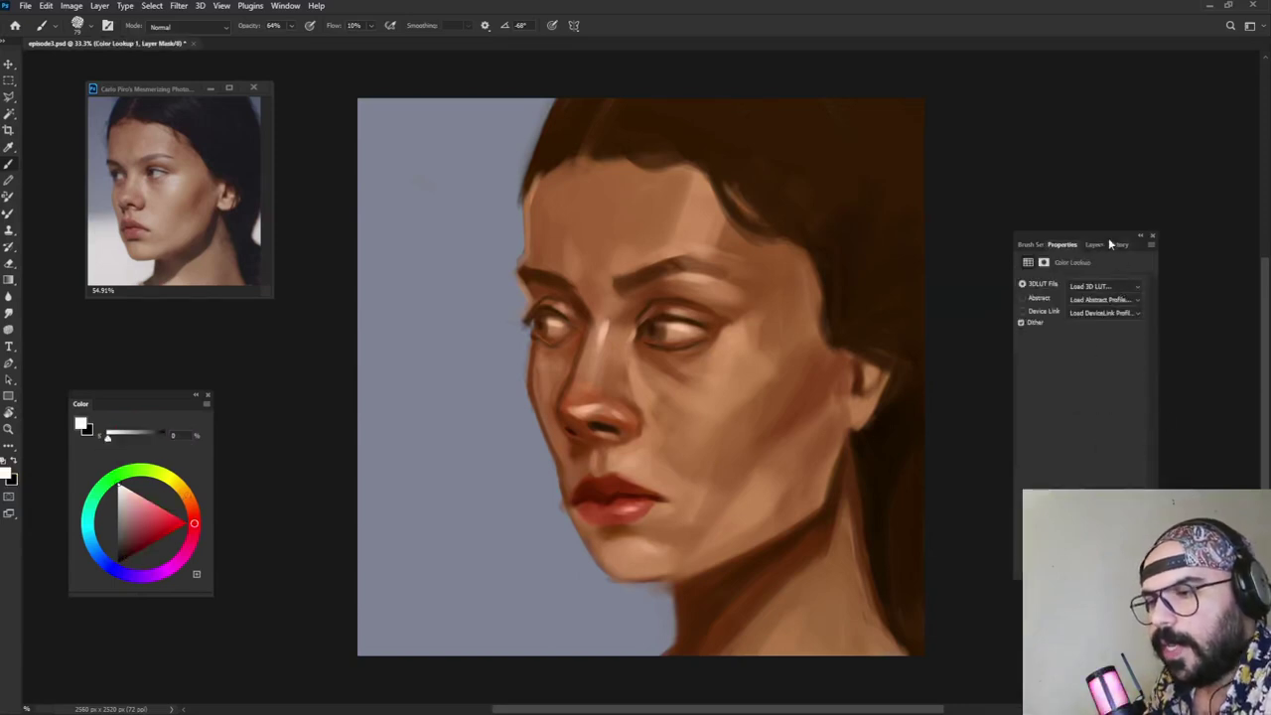
drag(1109, 243, 1082, 237)
click(1075, 280)
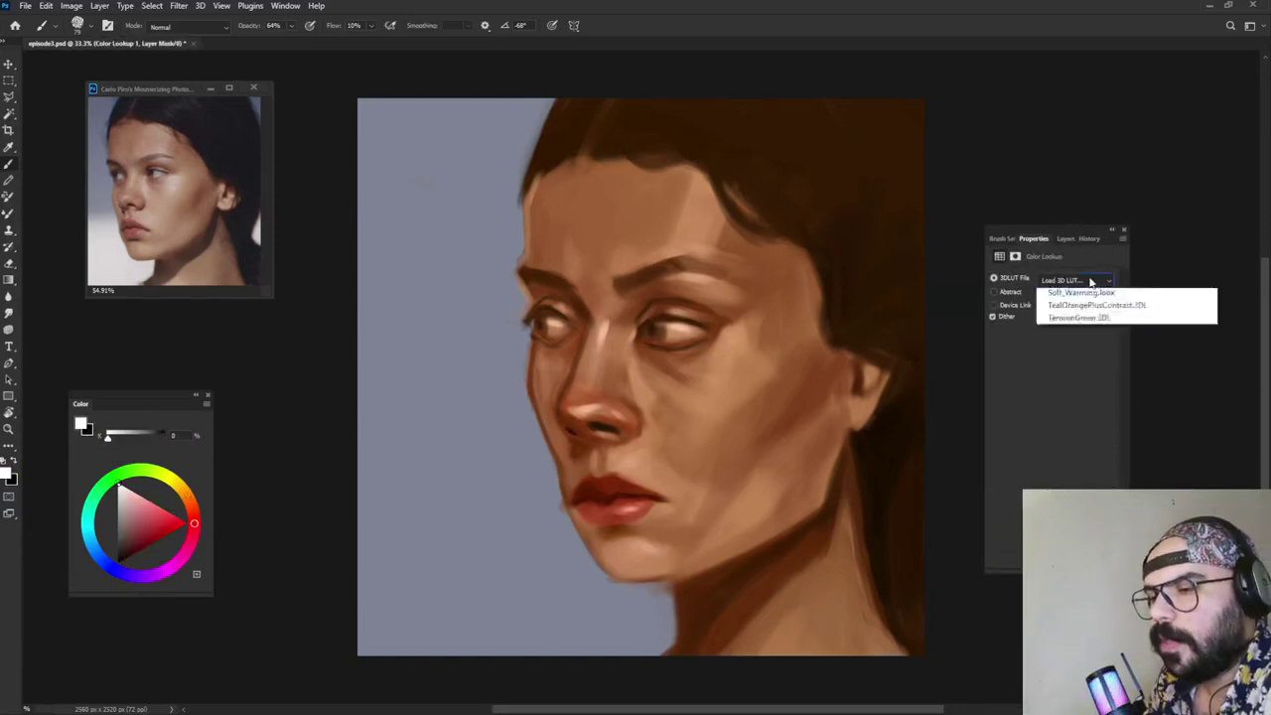
click(1109, 454)
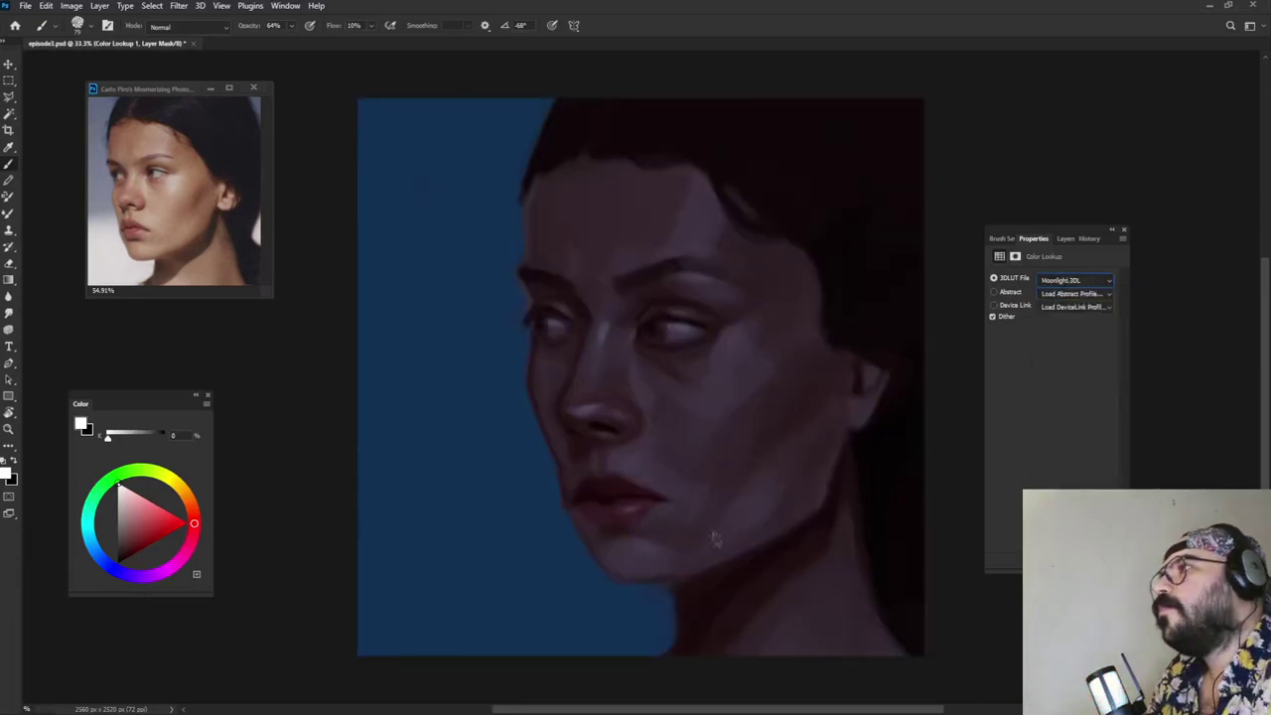
Step: Set a black brush to 100% opacity and 21% flow for the Color Lookup mask, testing one stroke on the forehead
click(1065, 238)
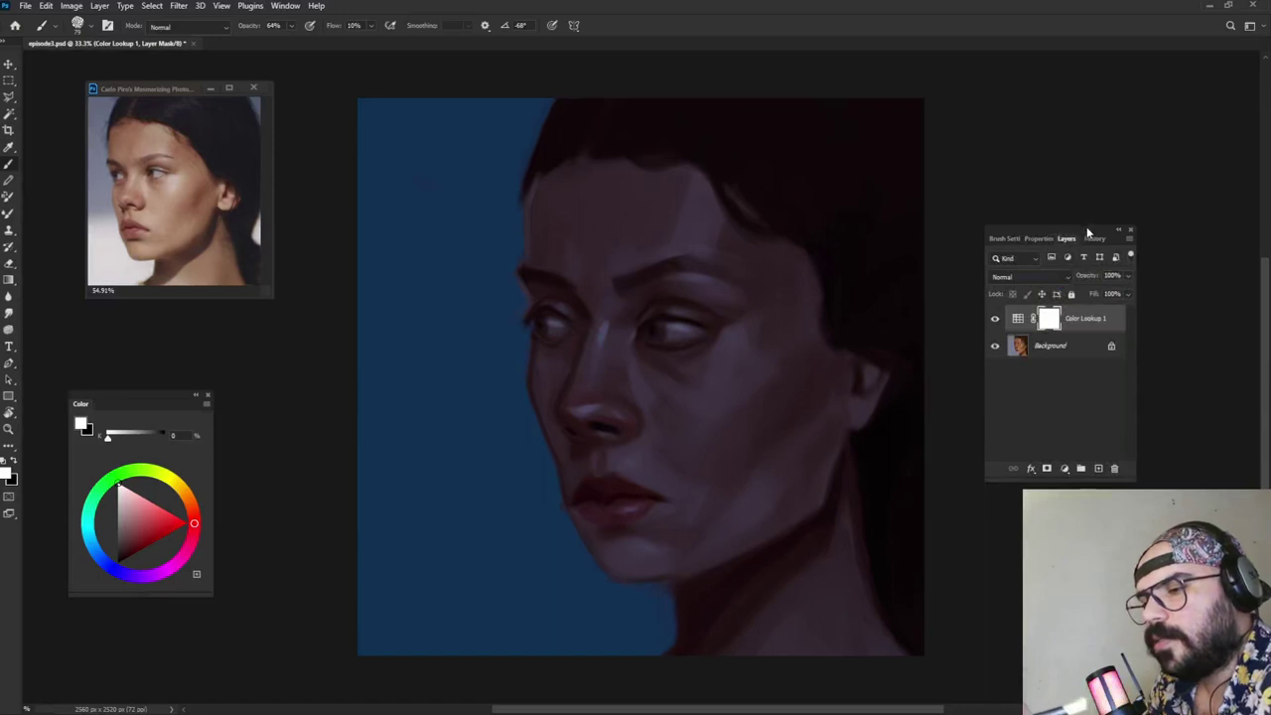
drag(1087, 230, 1073, 208)
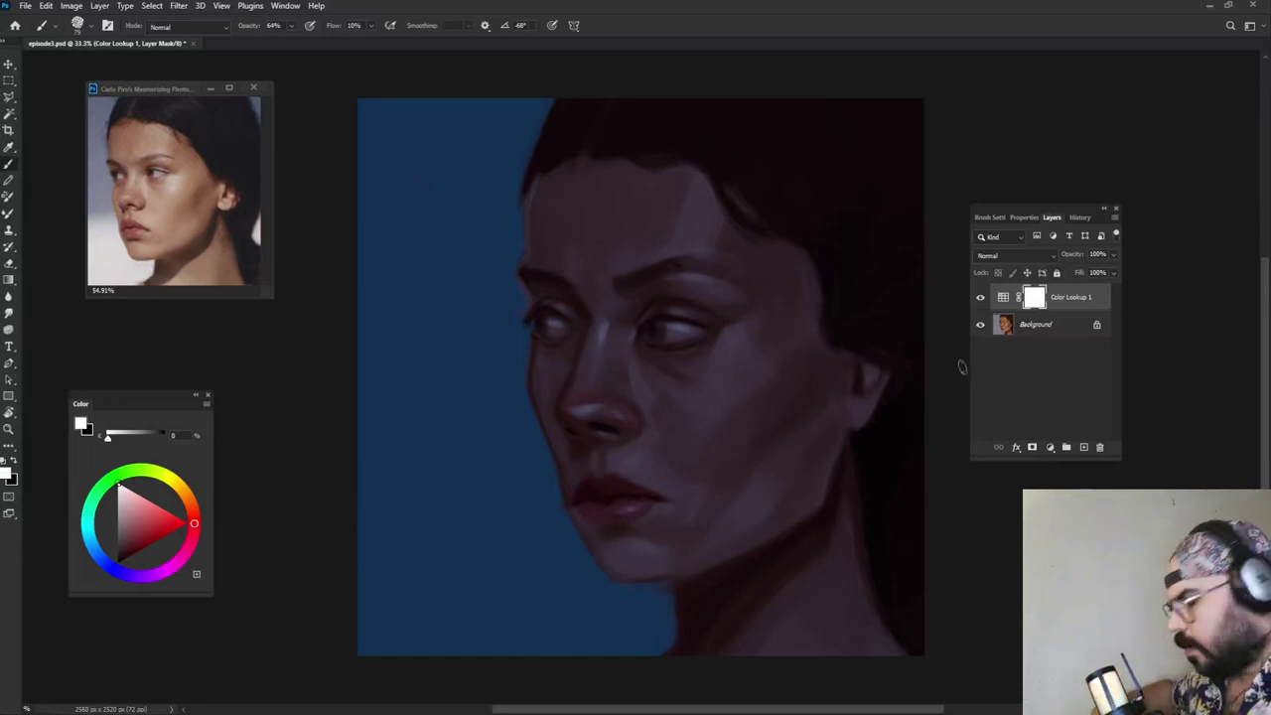
key(x)
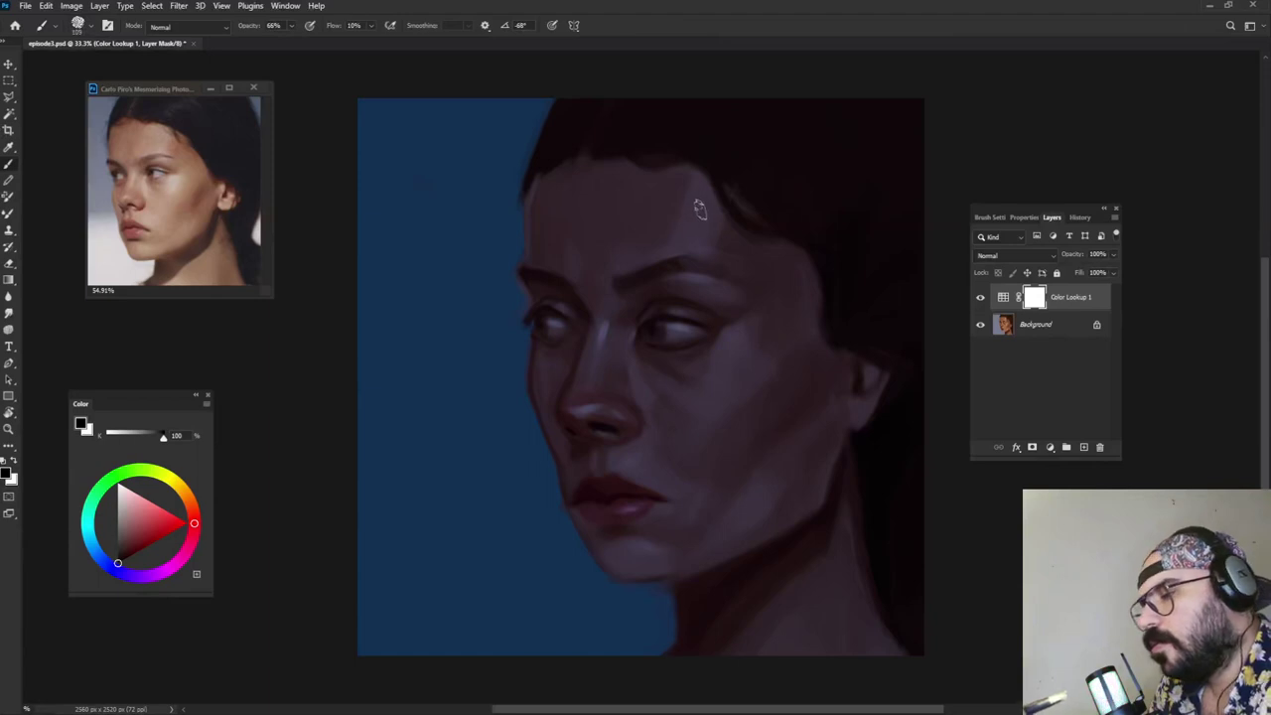
mouse_move(693, 206)
mouse_down()
mouse_move(667, 248)
mouse_move(687, 173)
mouse_move(667, 252)
mouse_up()
click(292, 27)
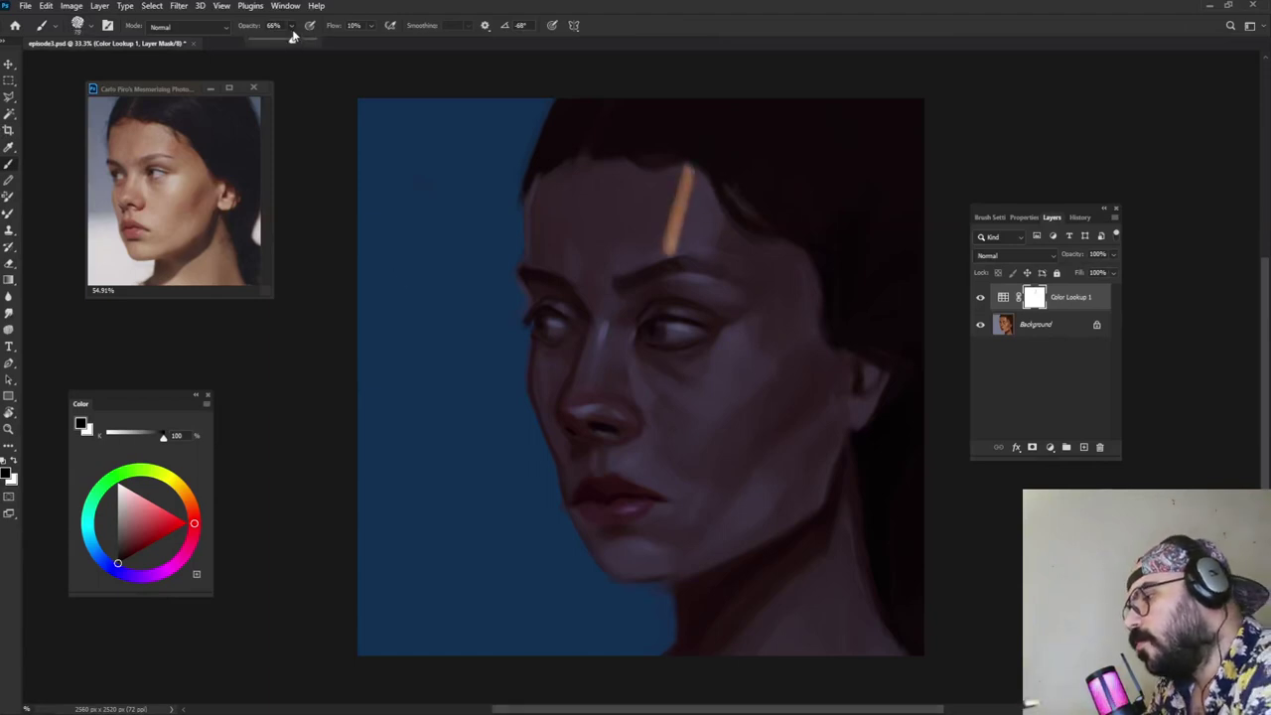
click(371, 26)
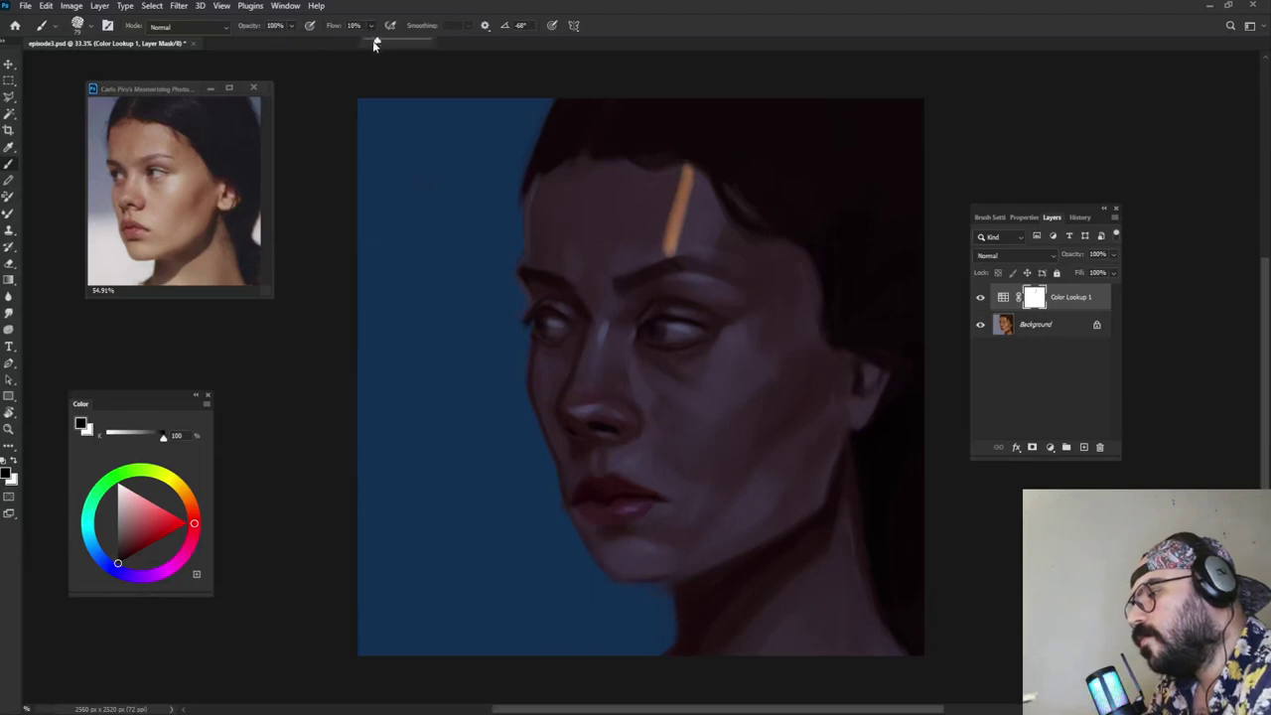
click(323, 94)
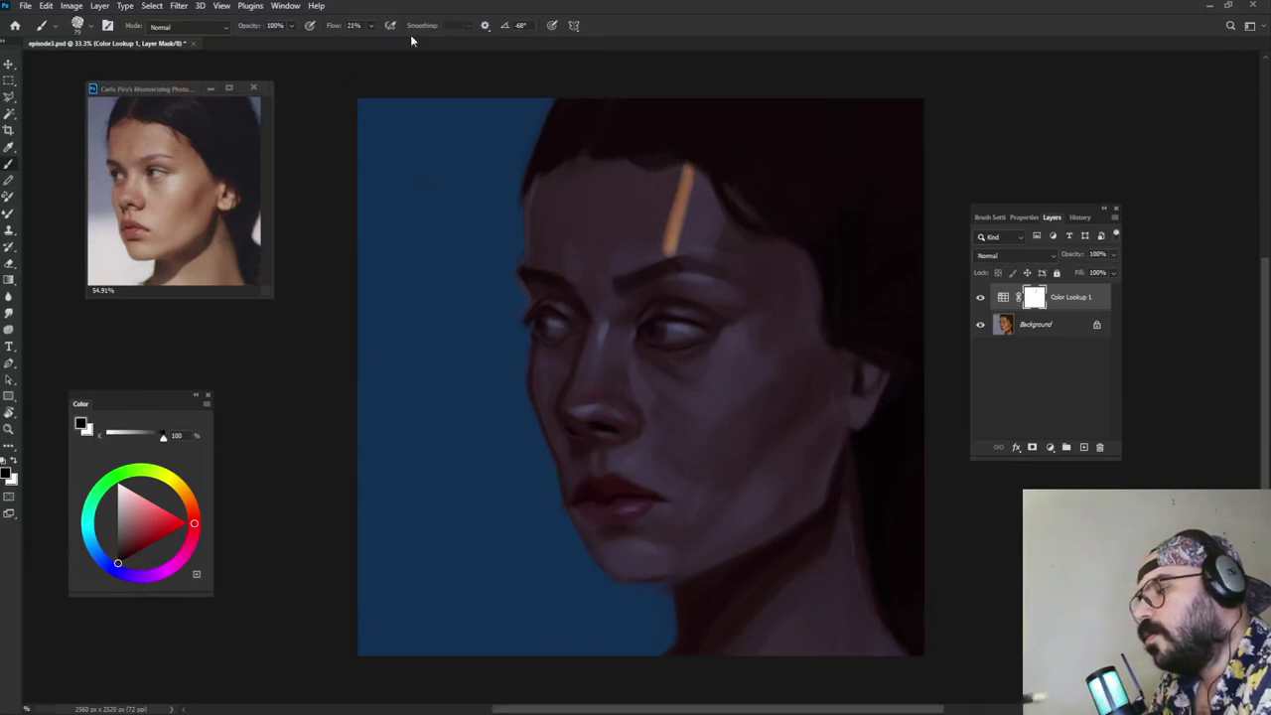
Step: Paint black on the Color Lookup mask in a narrow vertical band from the forehead over the eye, cheek and lips to the chin
mouse_move(692, 195)
mouse_down()
mouse_move(666, 253)
mouse_move(695, 174)
mouse_move(685, 249)
mouse_move(667, 262)
mouse_move(707, 184)
mouse_move(687, 250)
mouse_move(677, 195)
mouse_up()
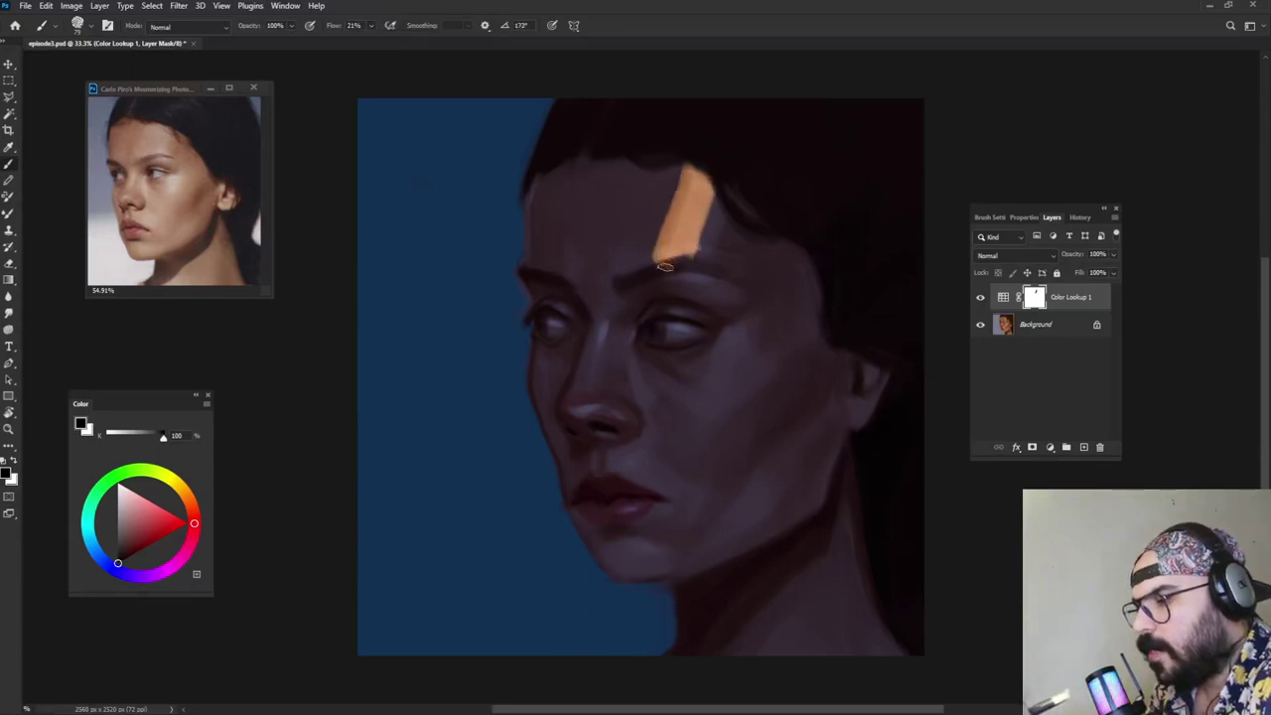
mouse_move(717, 201)
mouse_down()
mouse_move(670, 278)
mouse_move(697, 286)
mouse_move(671, 292)
mouse_up()
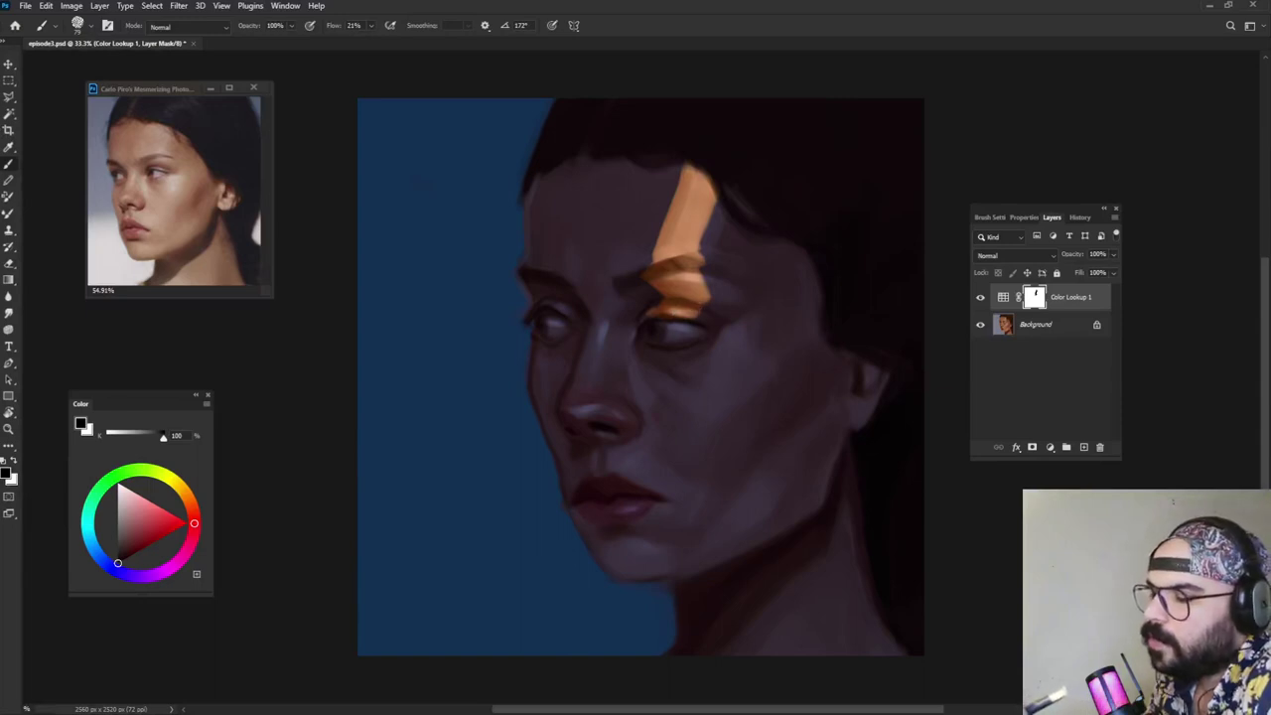
mouse_move(673, 323)
mouse_down()
mouse_move(665, 336)
mouse_move(685, 321)
mouse_up()
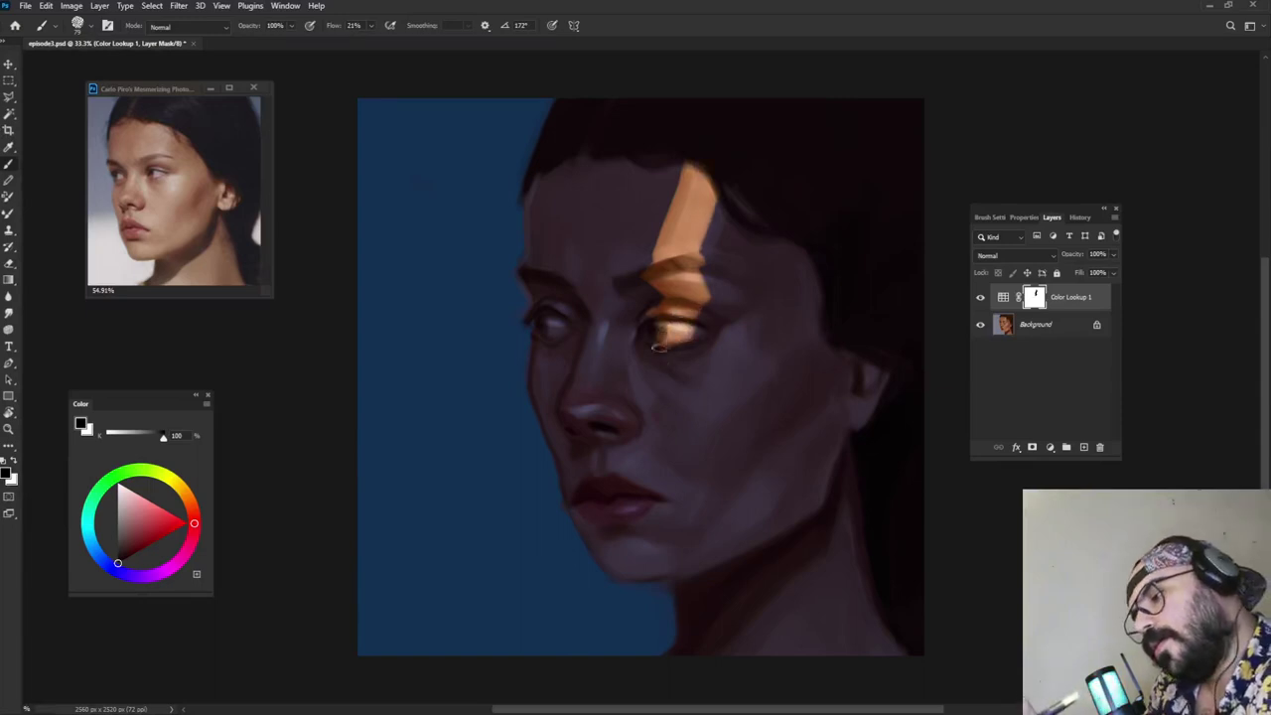
mouse_move(675, 354)
mouse_down()
mouse_move(667, 380)
mouse_move(635, 397)
mouse_move(685, 366)
mouse_move(646, 427)
mouse_move(657, 476)
mouse_up()
mouse_move(645, 429)
mouse_down()
mouse_move(618, 478)
mouse_move(641, 467)
mouse_up()
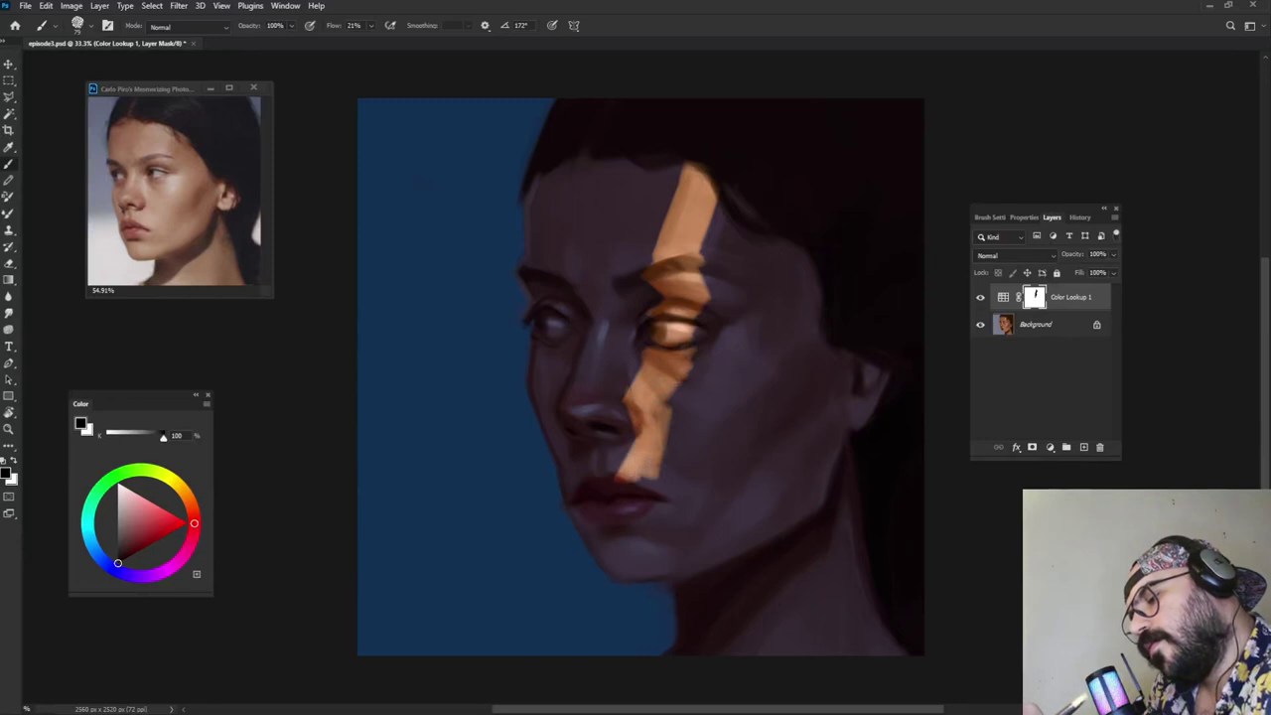
mouse_move(629, 519)
mouse_down()
mouse_move(643, 507)
mouse_move(609, 580)
mouse_move(622, 584)
mouse_up()
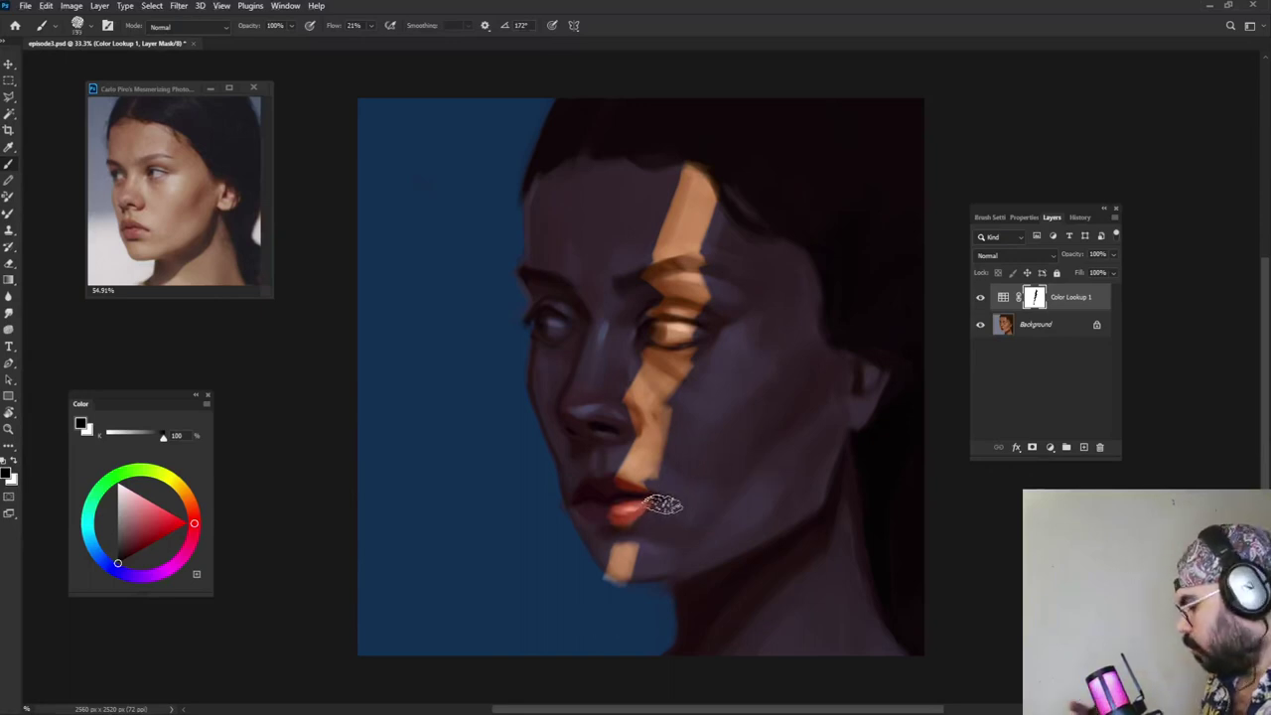
Step: Cover the whole vertical light band with white on the mask using a larger brush
key(x)
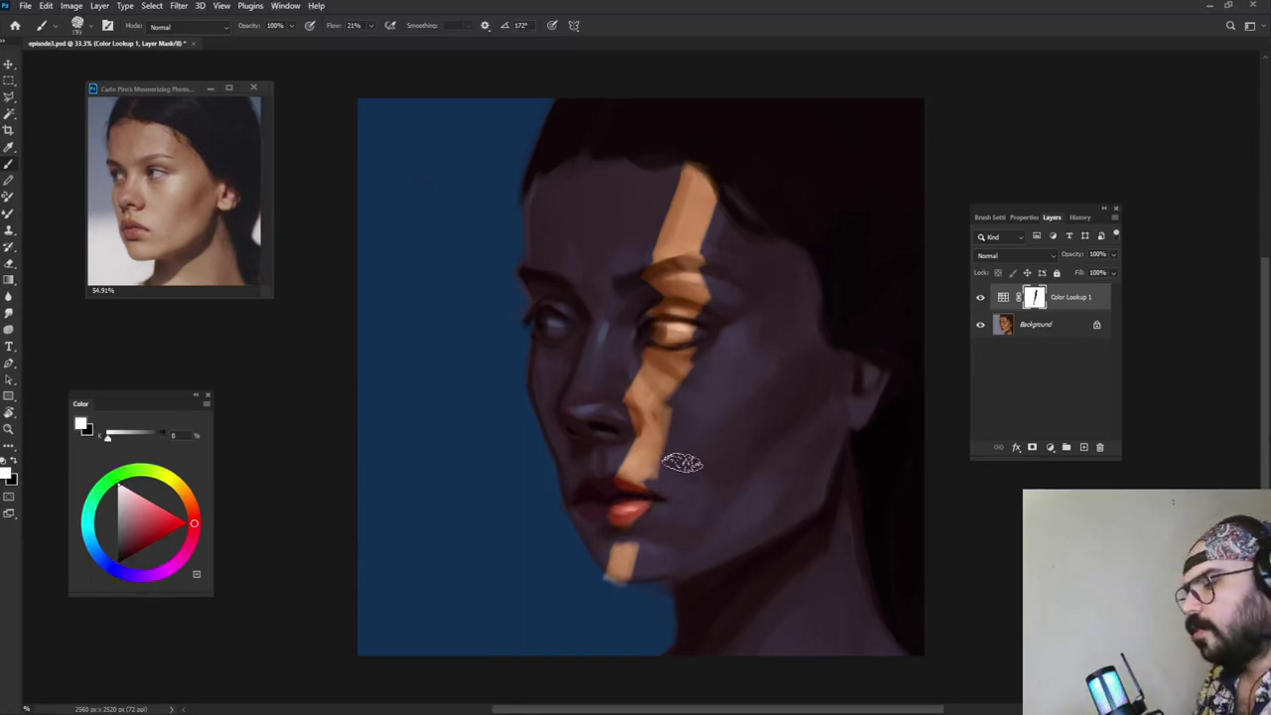
drag(704, 307, 728, 310)
mouse_move(704, 149)
mouse_down()
mouse_move(623, 549)
mouse_move(596, 567)
mouse_up()
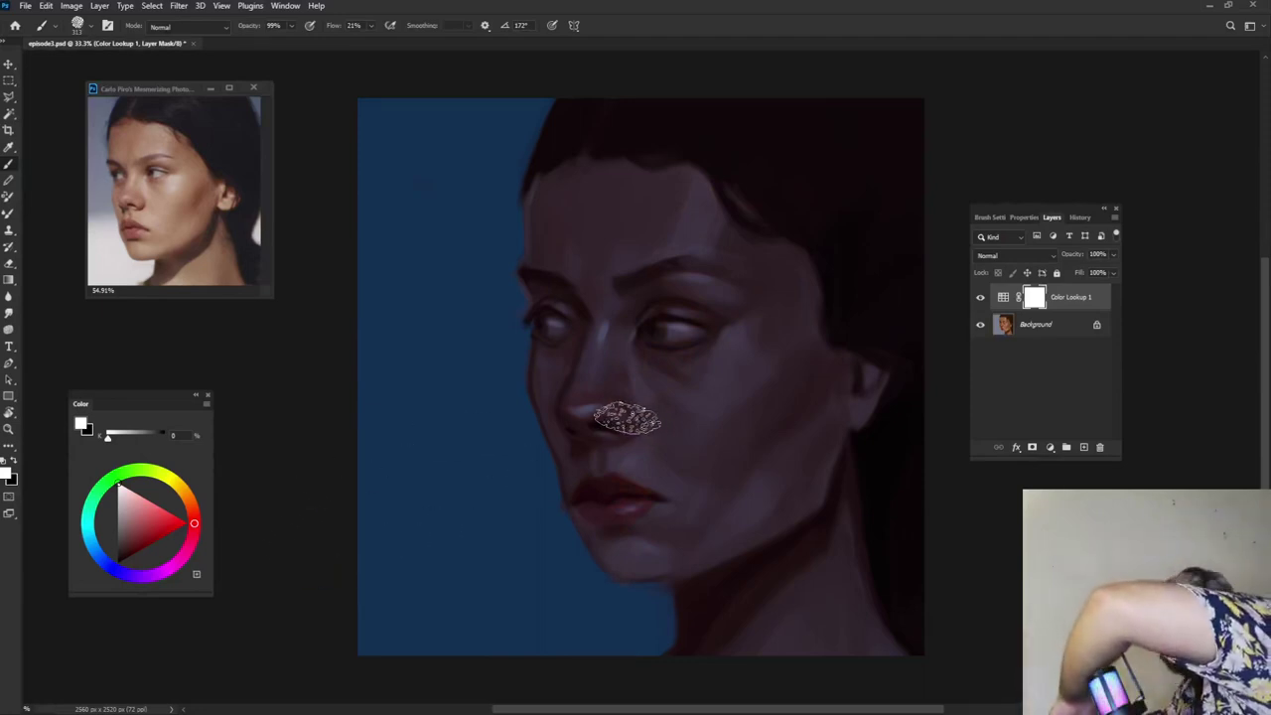
Step: Paint black on the mask in a wide curved band across the nose, the near eye and the cheek up to the ear
key(x)
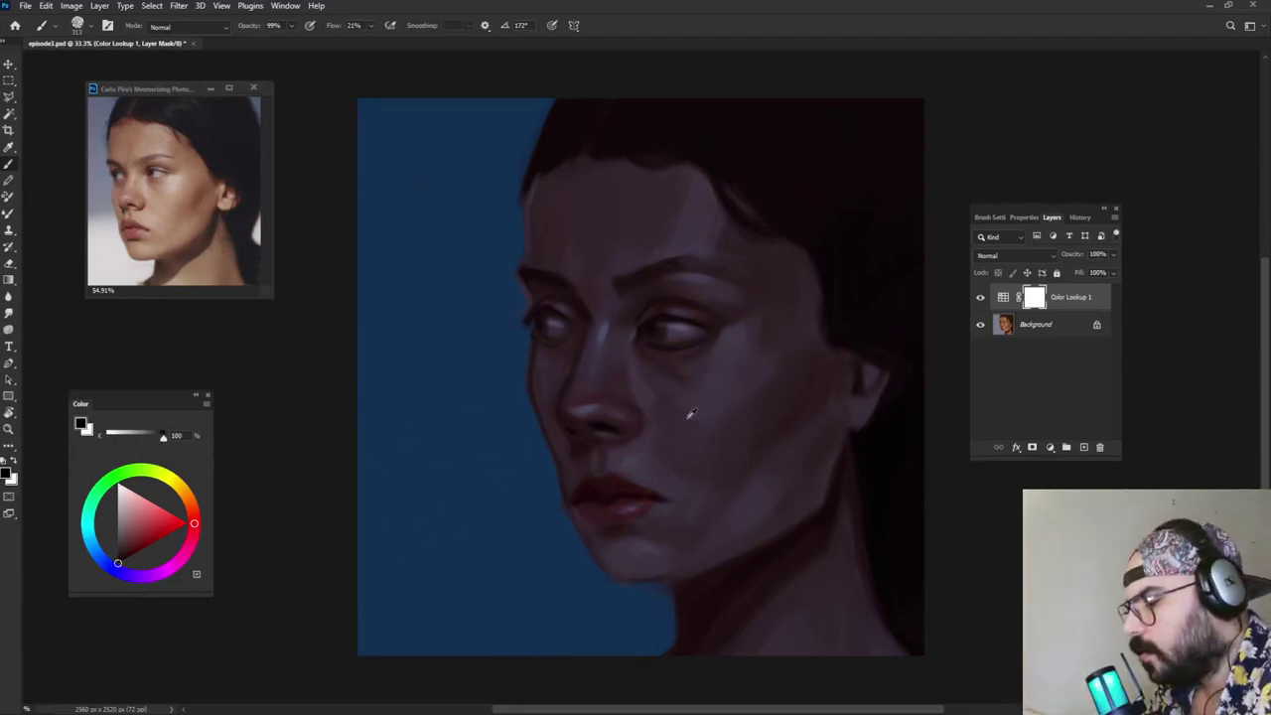
mouse_move(689, 416)
mouse_down()
mouse_move(663, 420)
mouse_move(692, 396)
mouse_move(700, 428)
mouse_up()
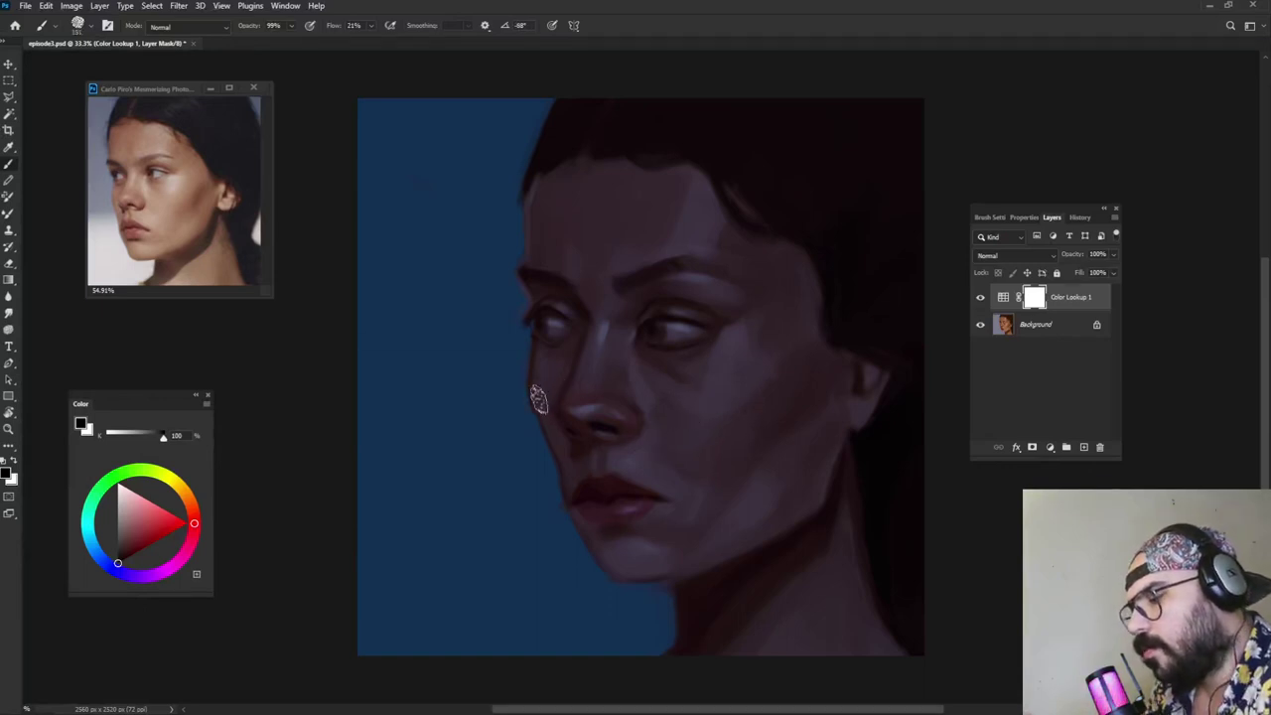
mouse_move(539, 397)
mouse_down()
mouse_move(556, 367)
mouse_move(735, 299)
mouse_move(829, 337)
mouse_move(770, 312)
mouse_move(584, 382)
mouse_move(562, 363)
mouse_move(549, 374)
mouse_move(570, 397)
mouse_move(601, 392)
mouse_move(675, 379)
mouse_move(657, 367)
mouse_move(740, 343)
mouse_up()
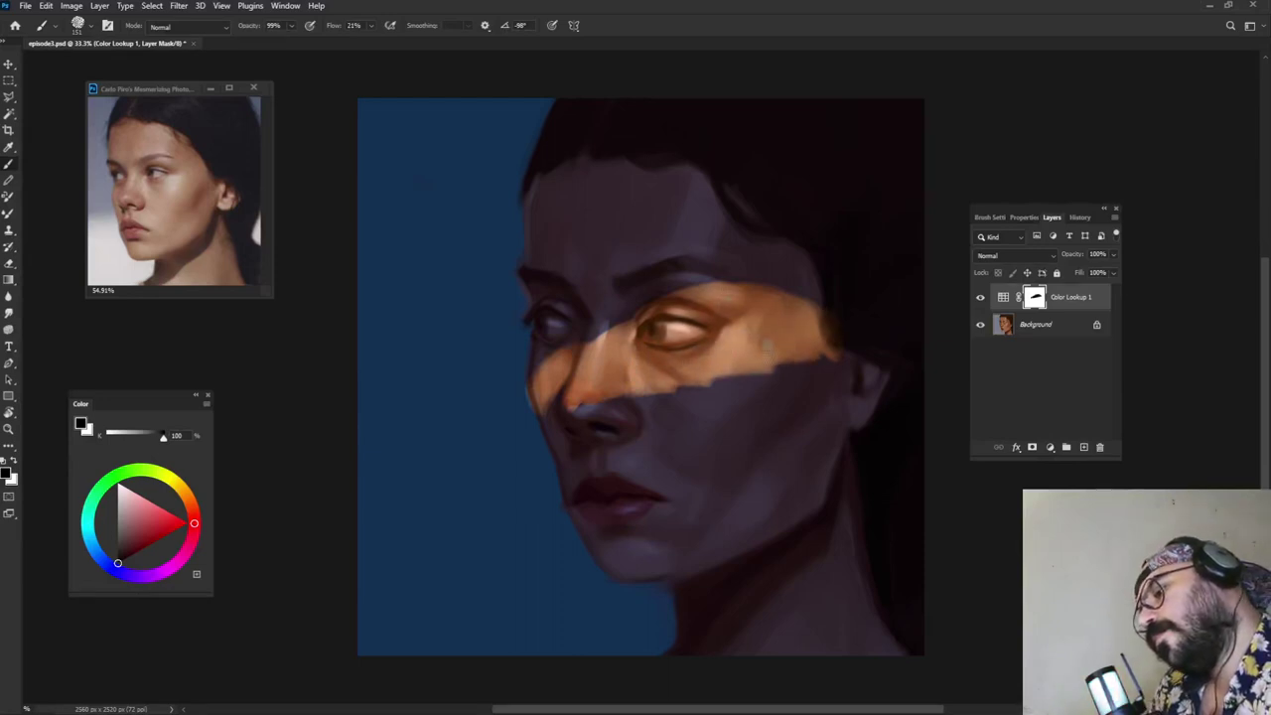
mouse_move(743, 353)
mouse_down()
mouse_move(787, 381)
mouse_move(755, 358)
mouse_move(814, 338)
mouse_move(849, 395)
mouse_up()
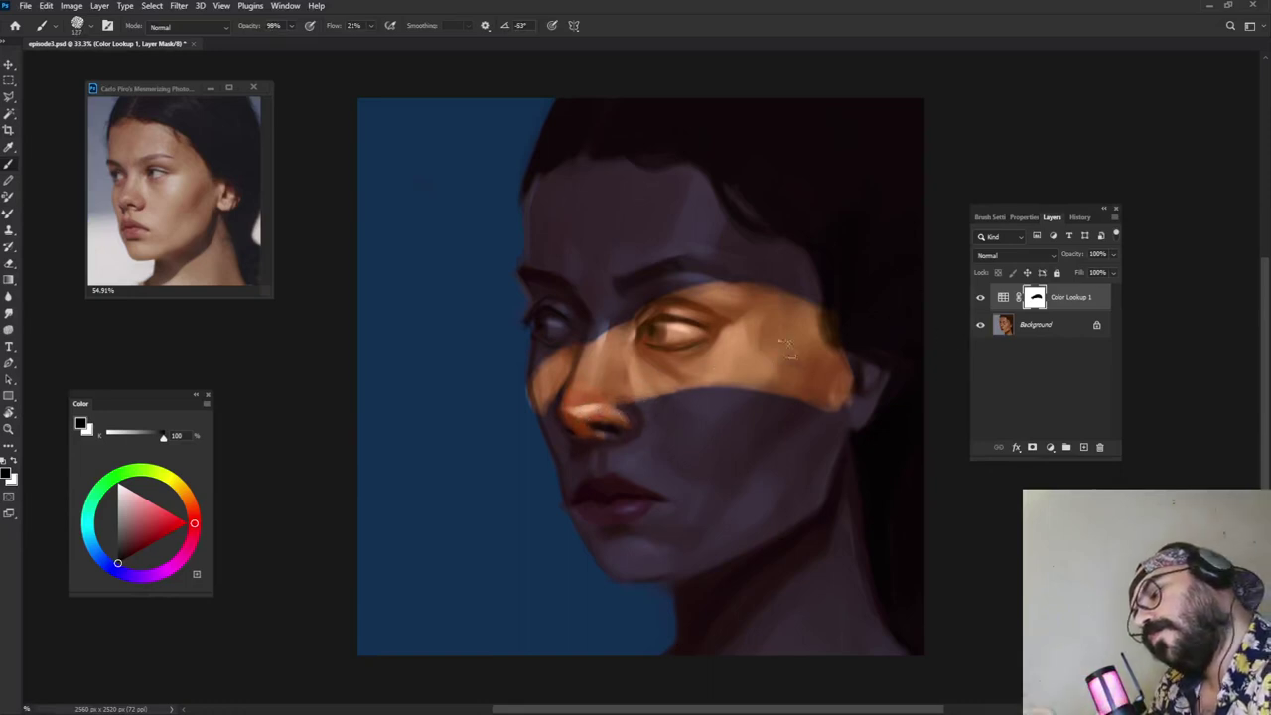
drag(769, 377, 834, 409)
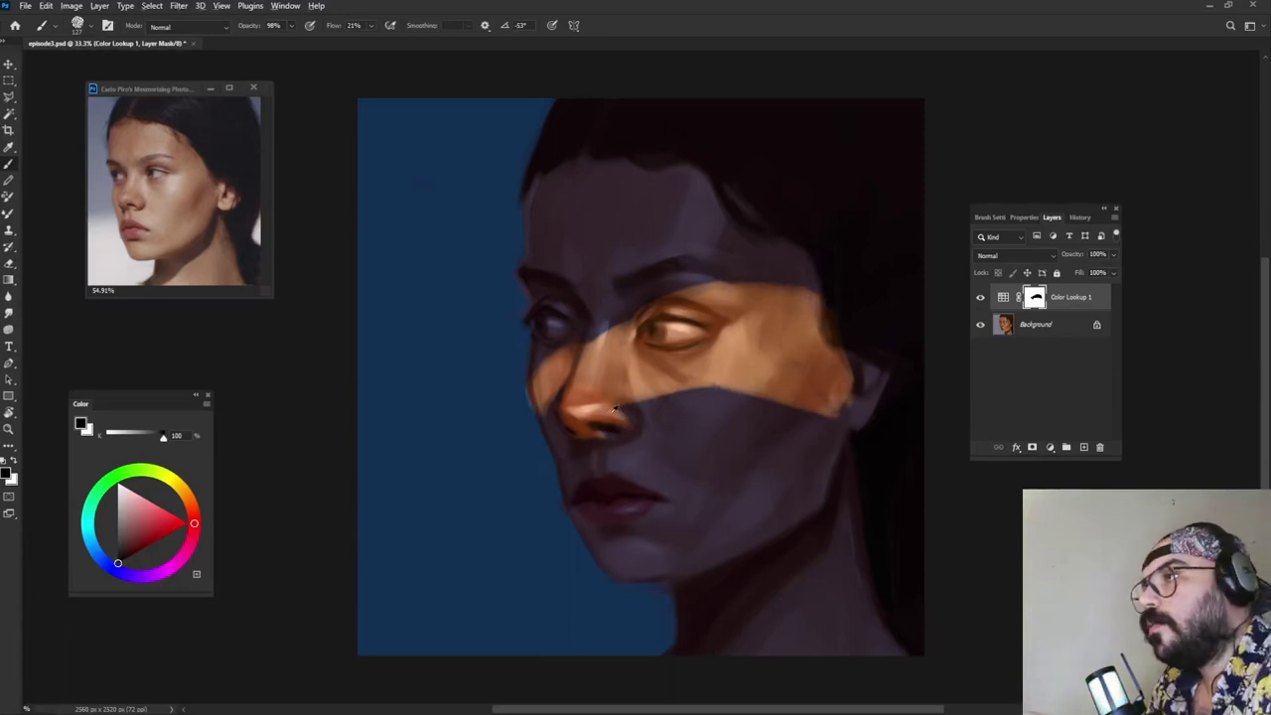
right_click(546, 421)
key(Escape)
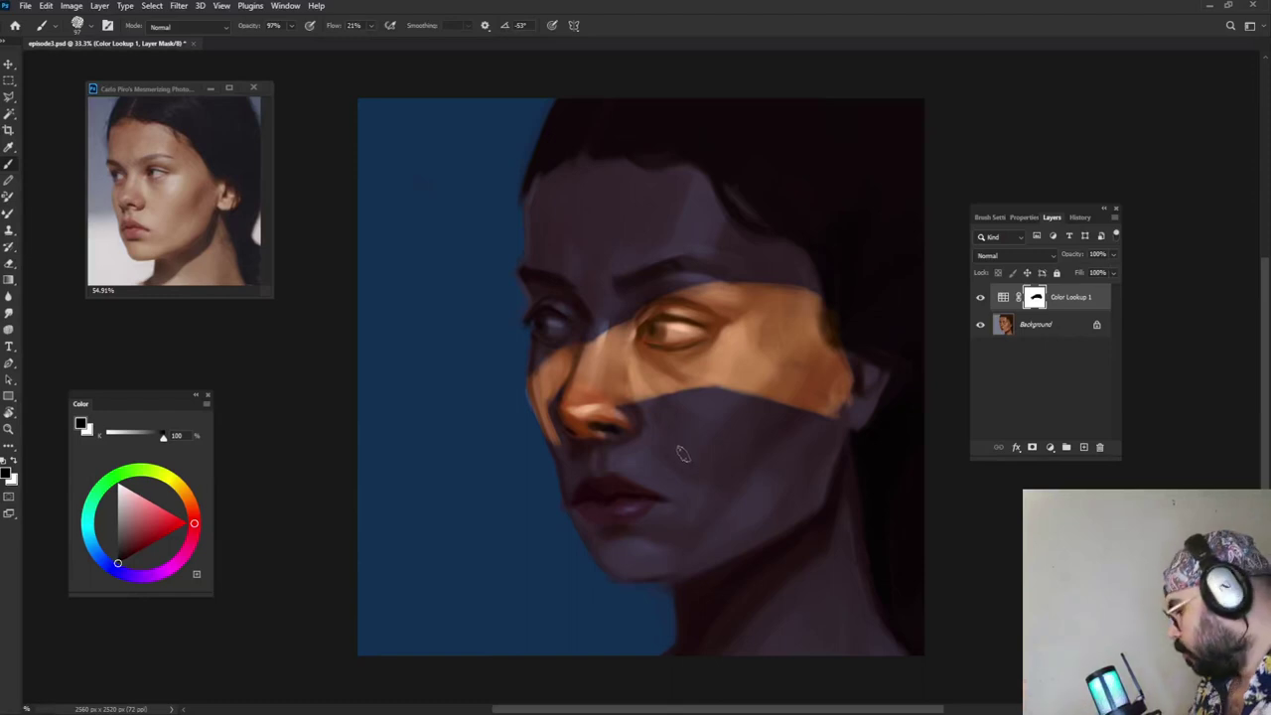
Step: Extend the lit band over the ear and the hair behind it with black, and trim its lower edge with white
key(x)
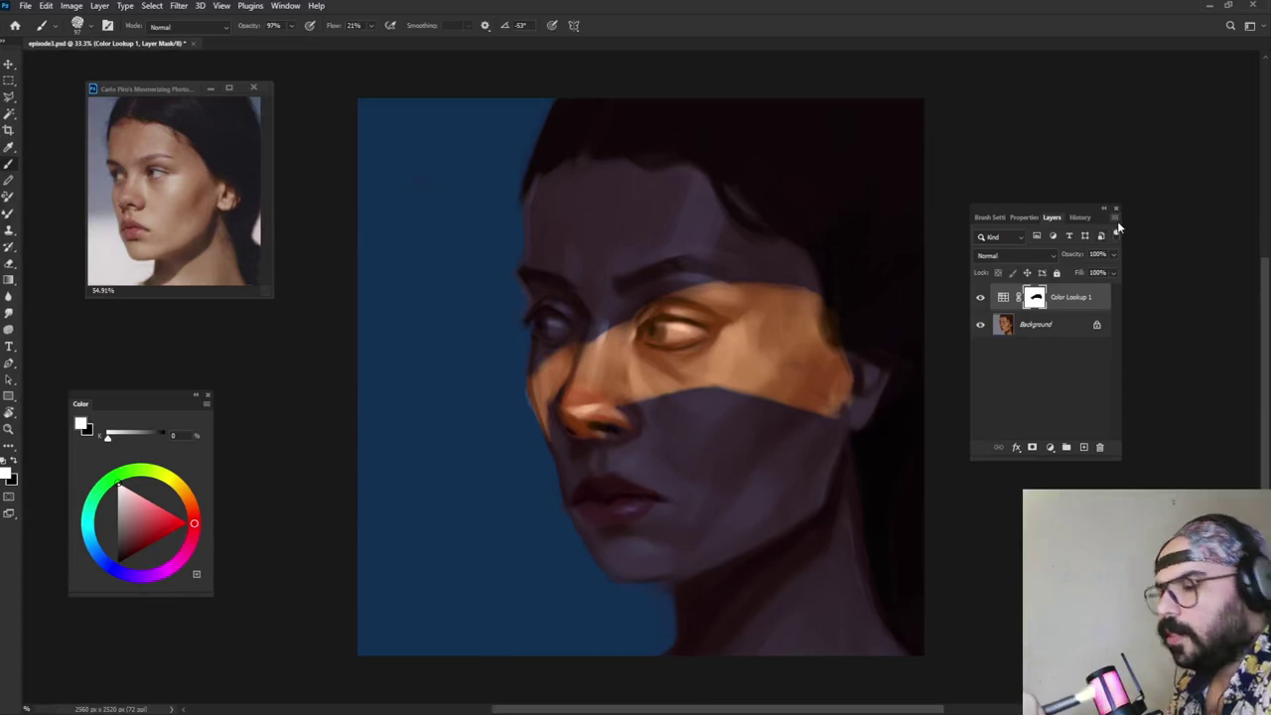
key(x)
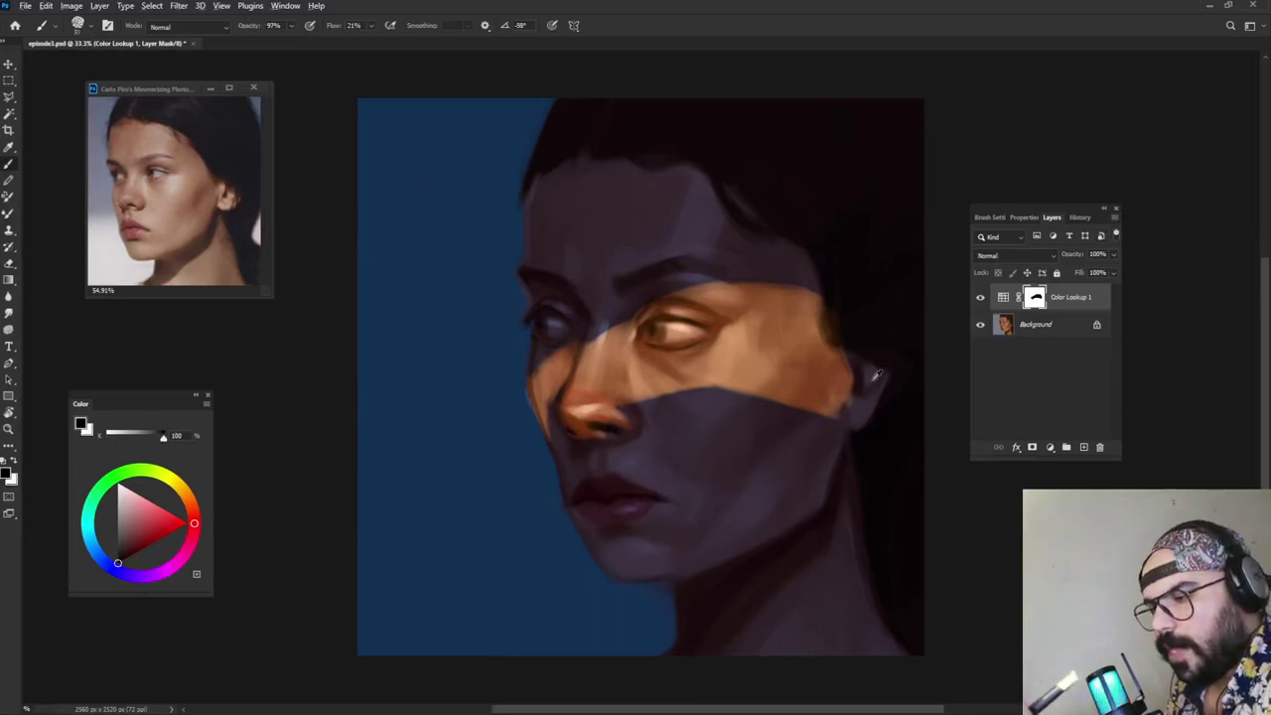
mouse_move(869, 373)
mouse_down()
mouse_move(871, 409)
mouse_move(922, 413)
mouse_move(889, 414)
mouse_move(917, 388)
mouse_move(897, 360)
mouse_move(905, 394)
mouse_move(920, 395)
mouse_up()
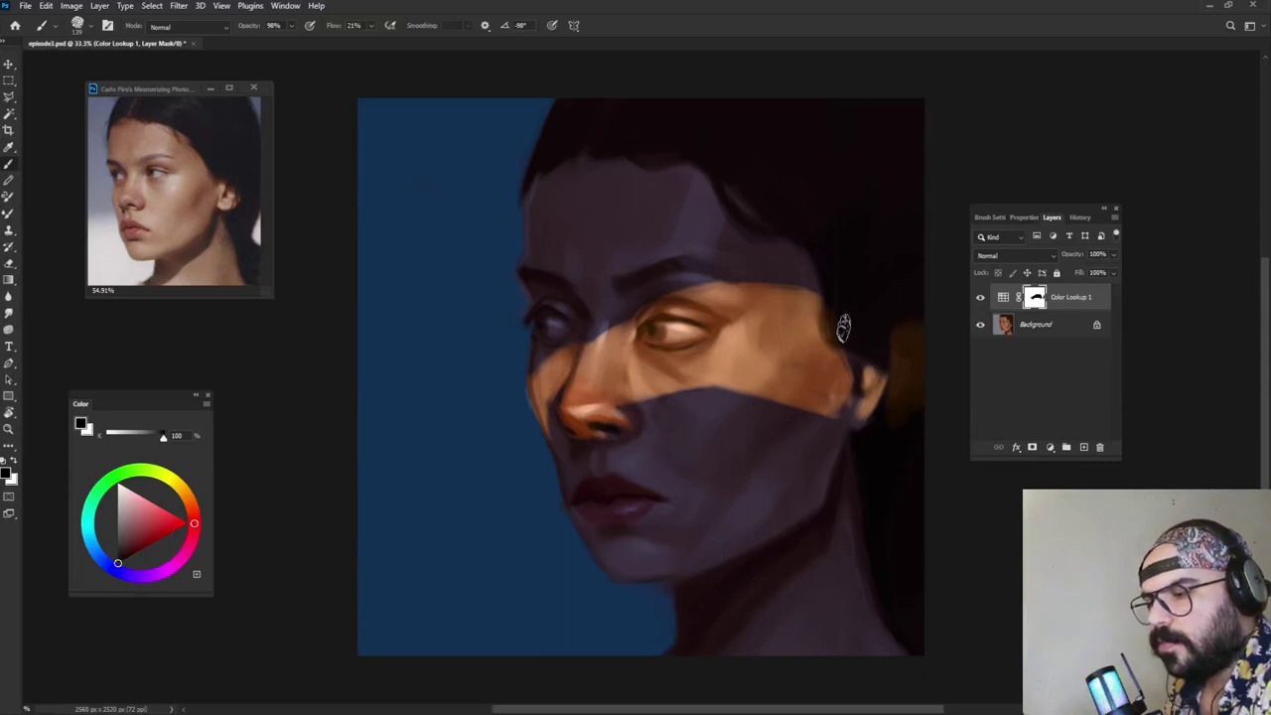
mouse_move(843, 326)
mouse_down()
mouse_move(912, 326)
mouse_move(883, 347)
mouse_move(891, 361)
mouse_move(911, 343)
mouse_move(891, 402)
mouse_move(914, 376)
mouse_move(855, 423)
mouse_up()
drag(919, 380, 912, 427)
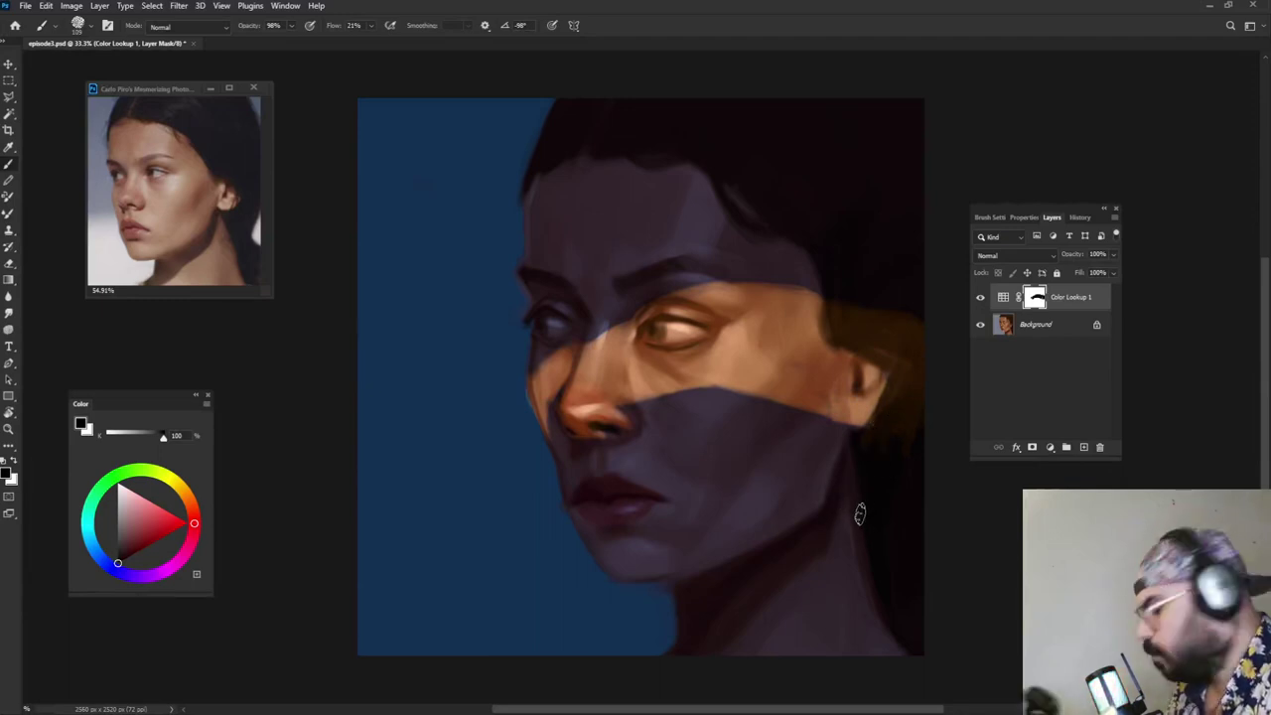
key(x)
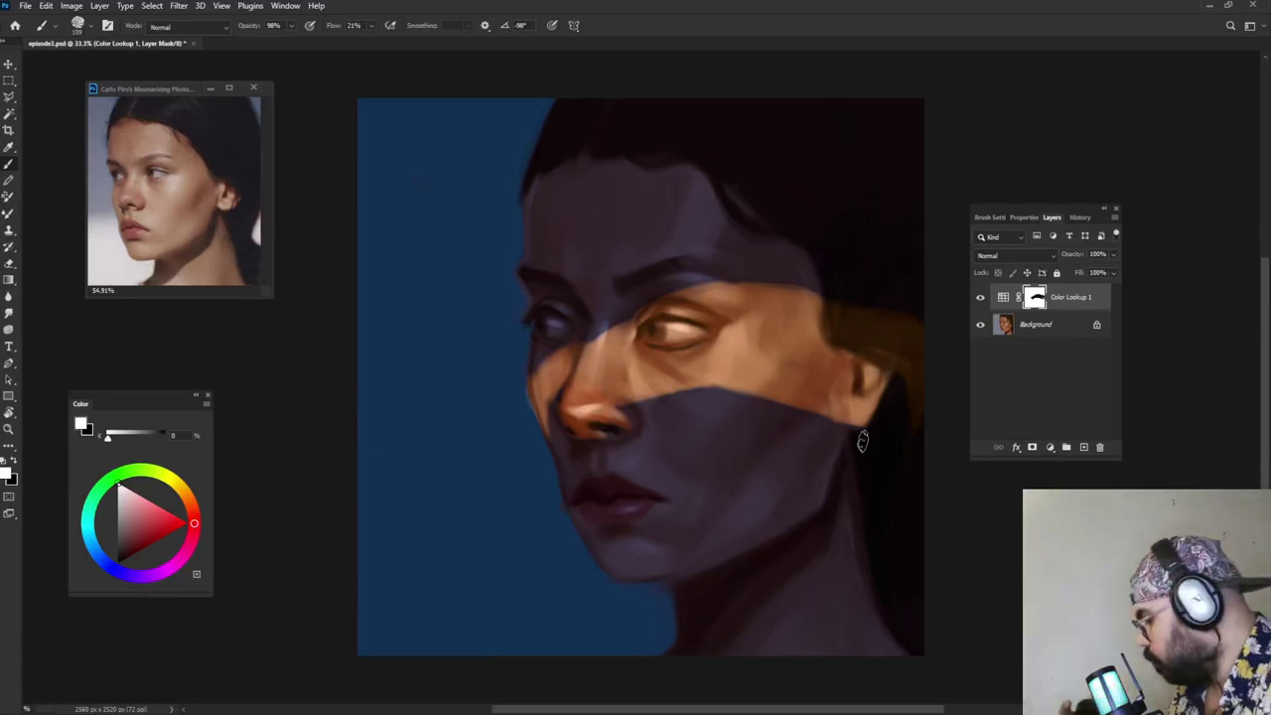
Step: Mask out a horizontal light strip in black across the blue background, from the canvas edge to the face at lip height
key(x)
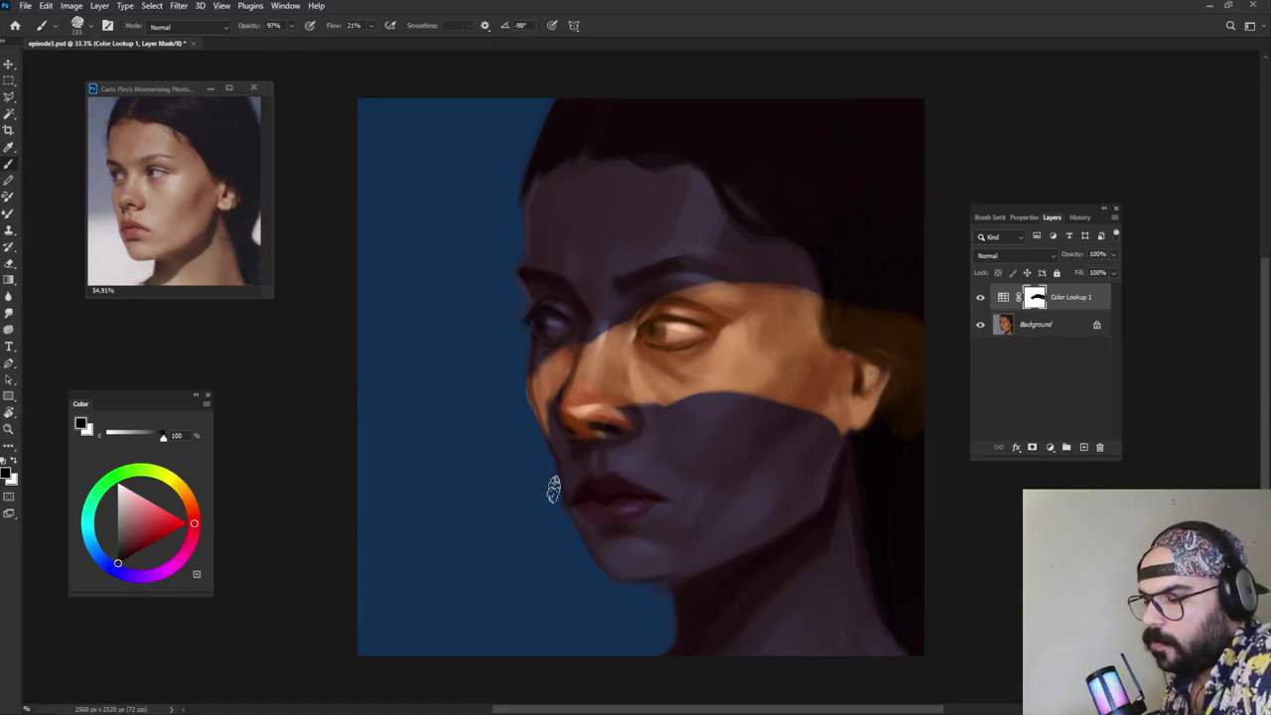
mouse_move(559, 493)
mouse_down()
mouse_move(365, 489)
mouse_move(533, 495)
mouse_move(348, 497)
mouse_move(523, 485)
mouse_move(356, 500)
mouse_move(555, 498)
mouse_move(335, 515)
mouse_move(530, 508)
mouse_move(513, 527)
mouse_move(553, 503)
mouse_up()
right_click(552, 502)
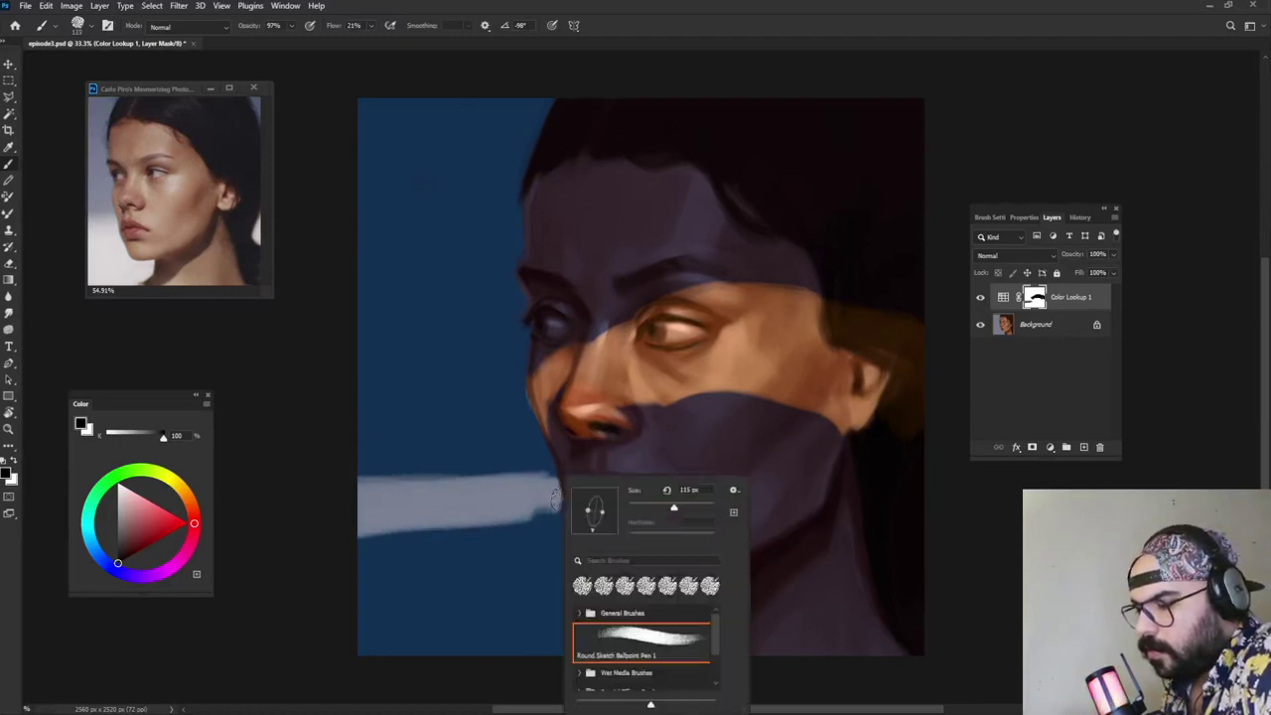
key(Escape)
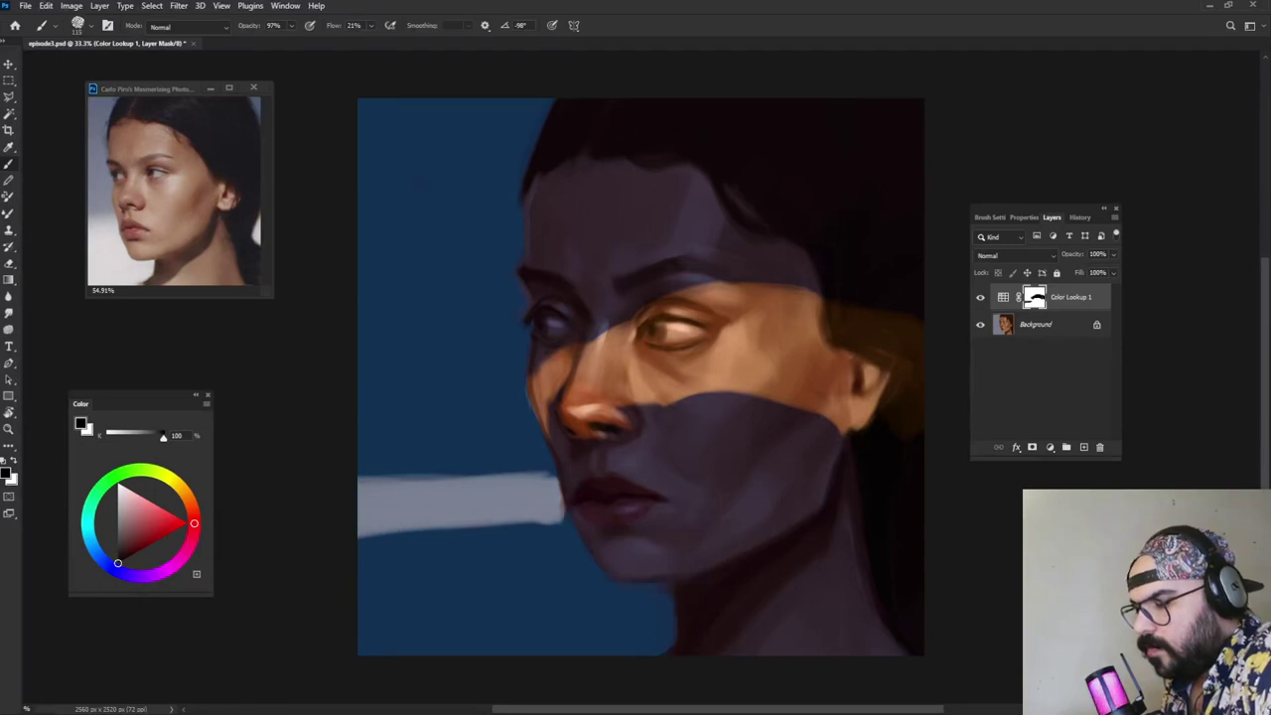
drag(489, 499, 352, 503)
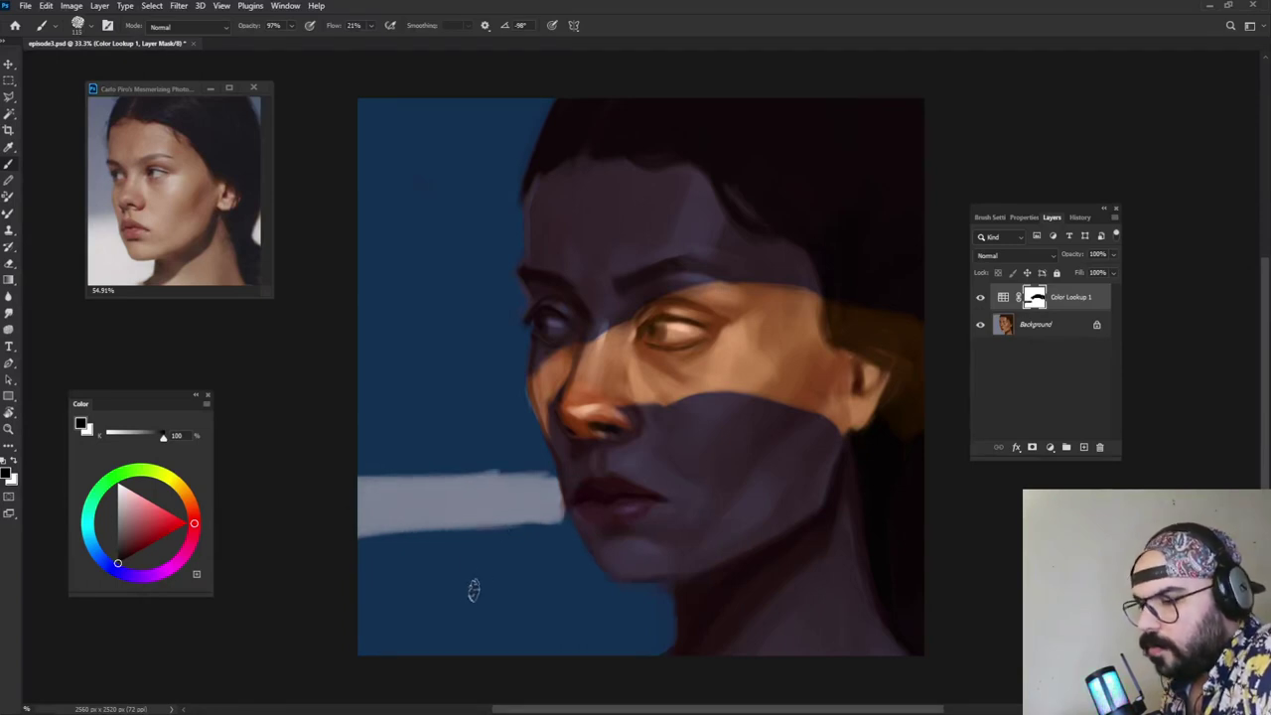
Step: Narrow the background light strip by painting white on the mask along its lower and upper edges
key(x)
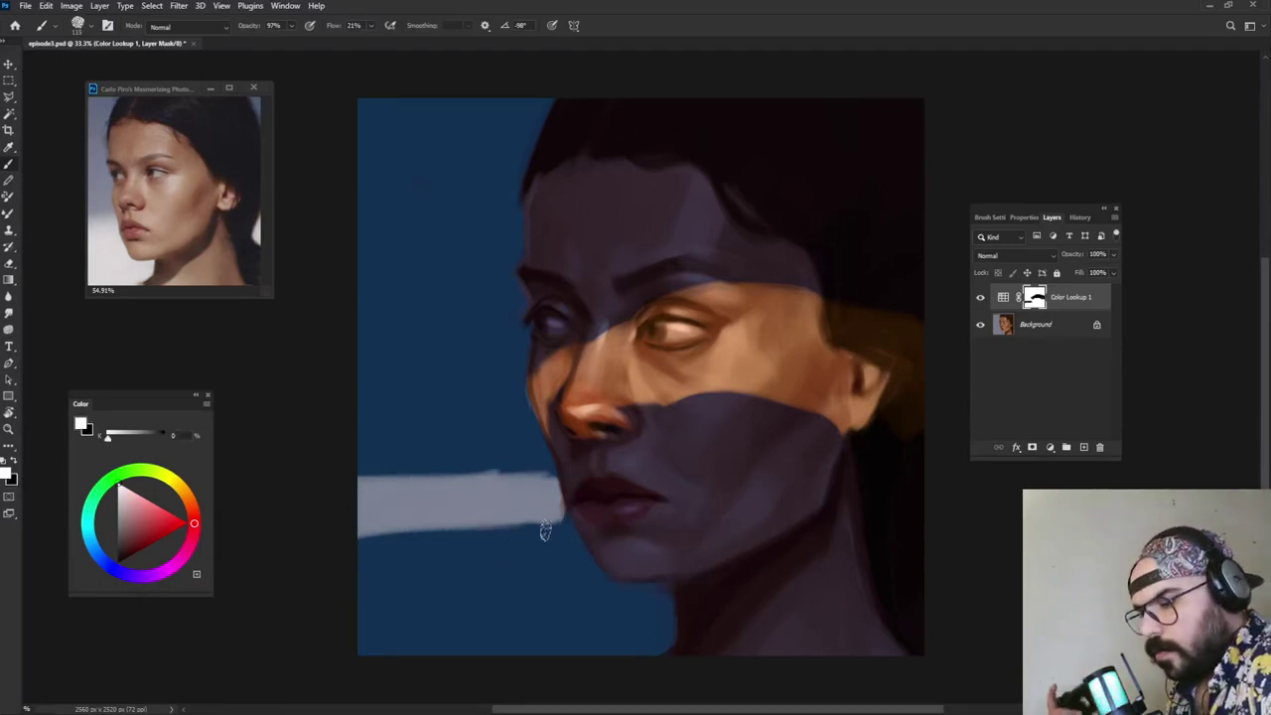
mouse_move(542, 526)
mouse_down()
mouse_move(397, 536)
mouse_move(554, 532)
mouse_up()
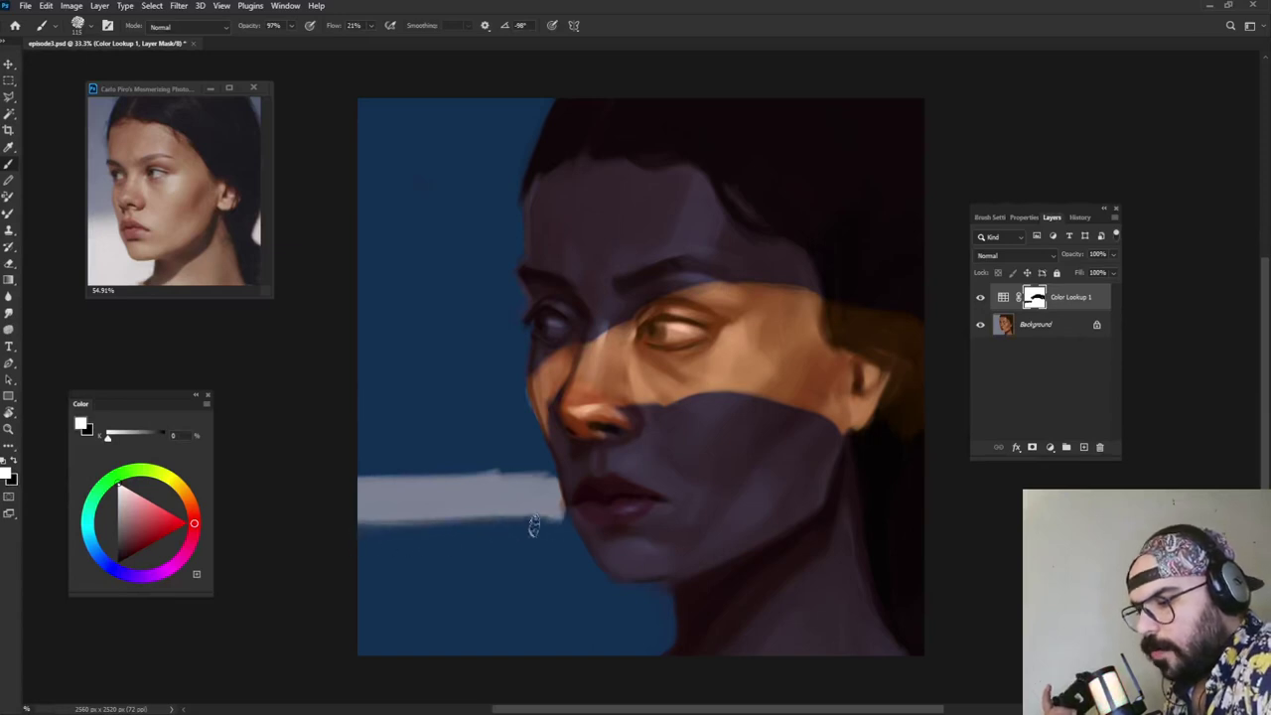
mouse_move(337, 475)
mouse_down()
mouse_move(528, 463)
mouse_move(545, 474)
mouse_up()
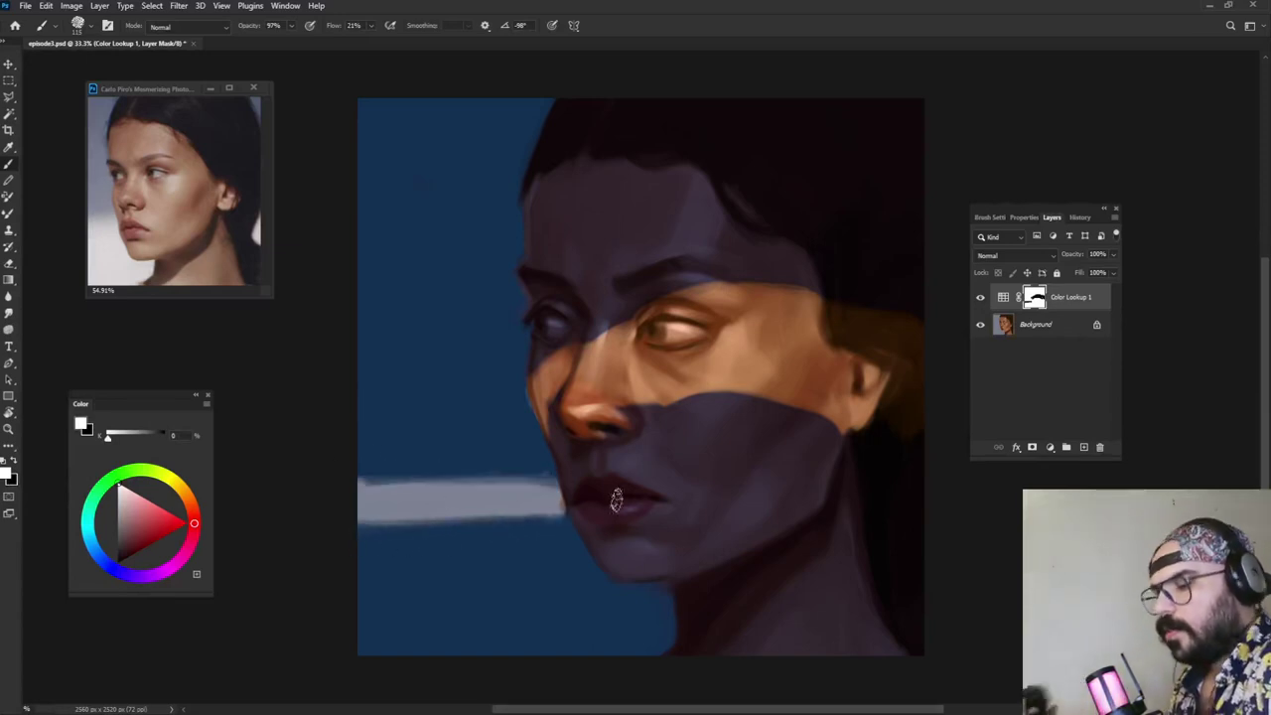
drag(339, 477, 565, 468)
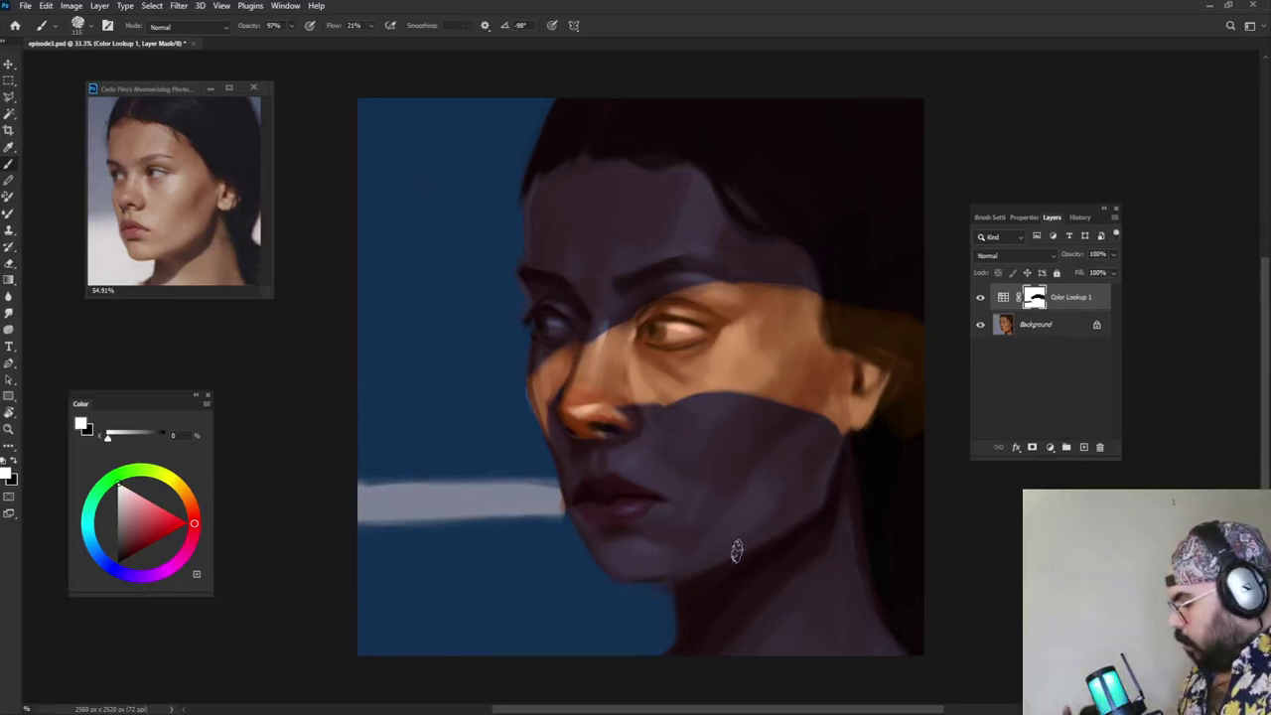
Step: Add a new layer above the Color Lookup in Screen mode and pick a light orange paint colour (H 30, S 54, B 91)
key(x)
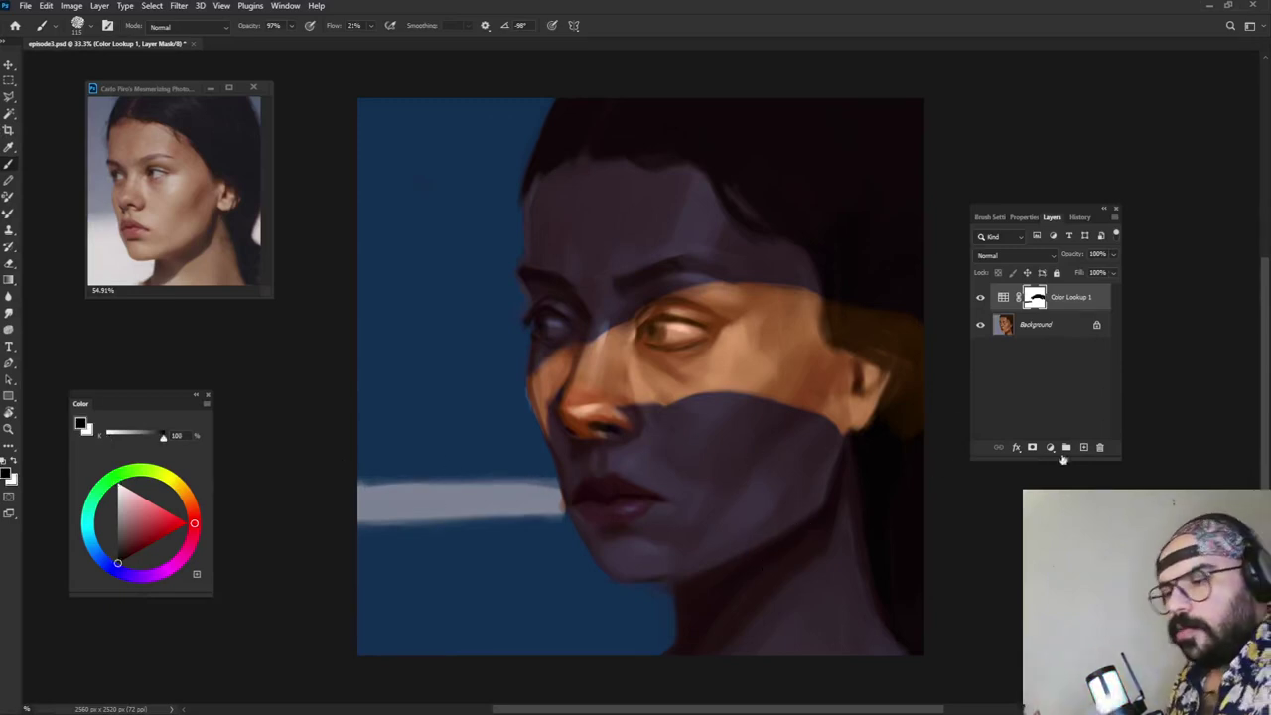
click(1083, 448)
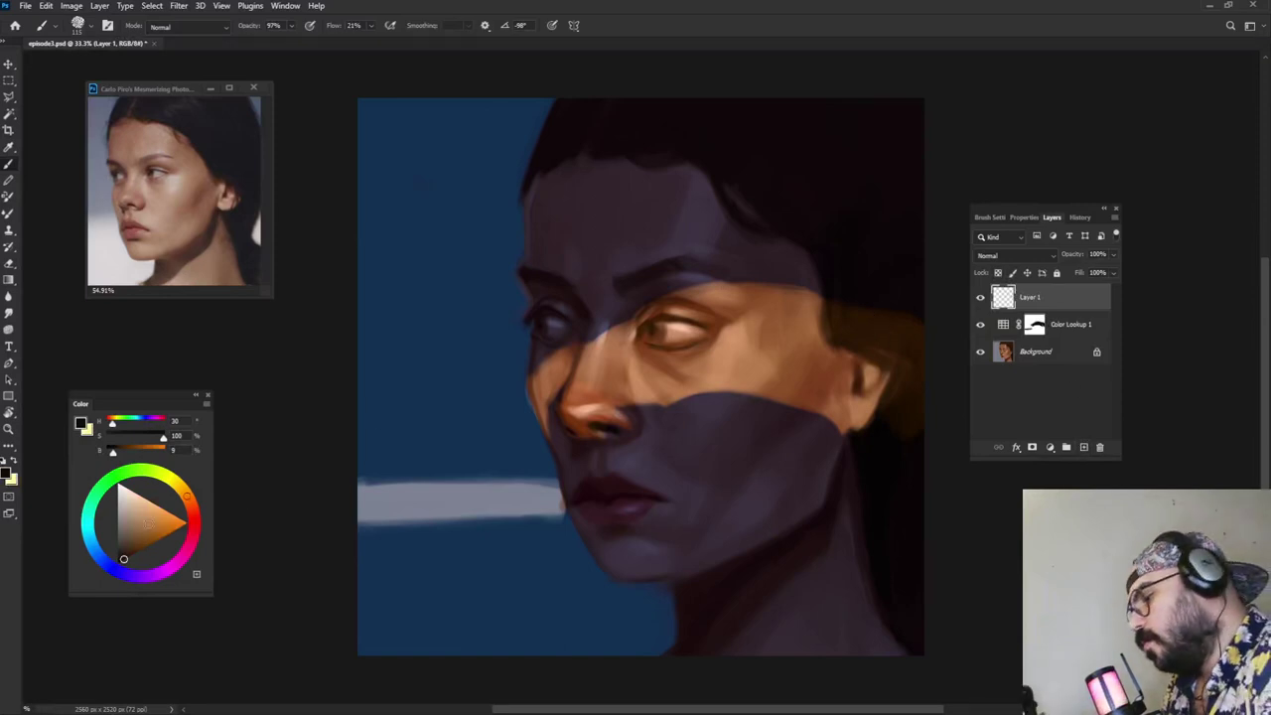
click(151, 510)
click(1039, 256)
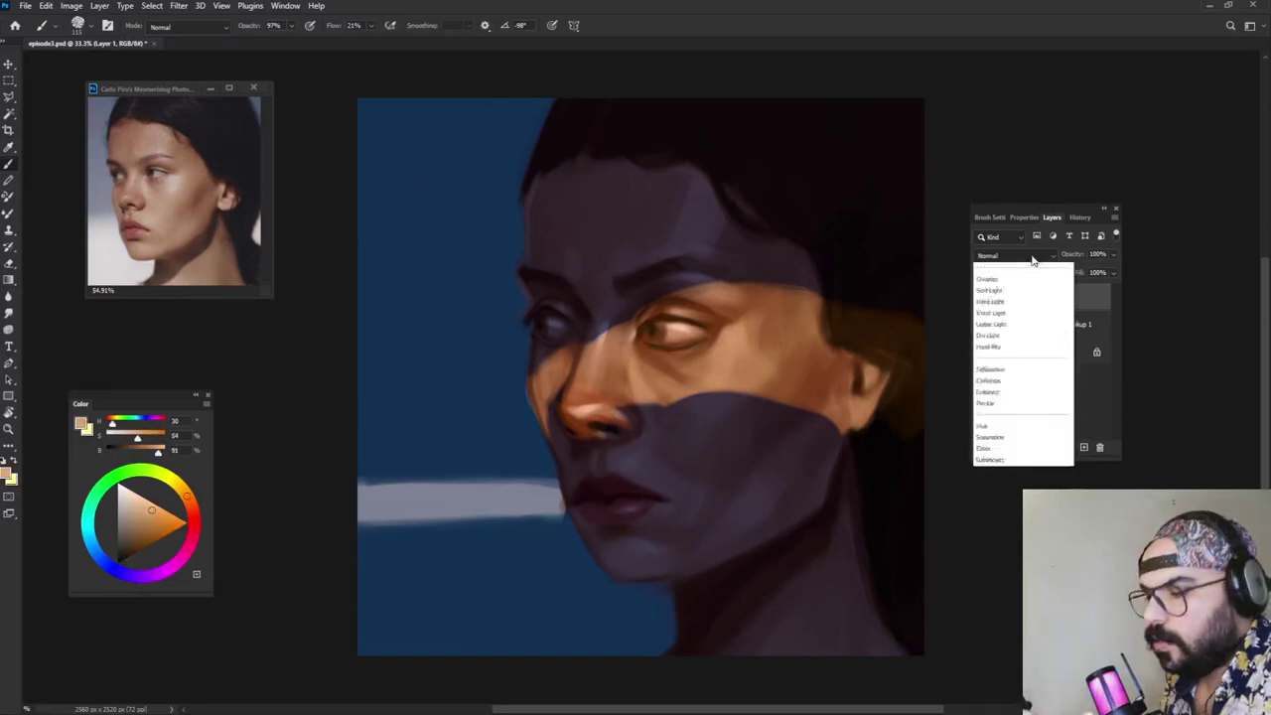
click(1047, 385)
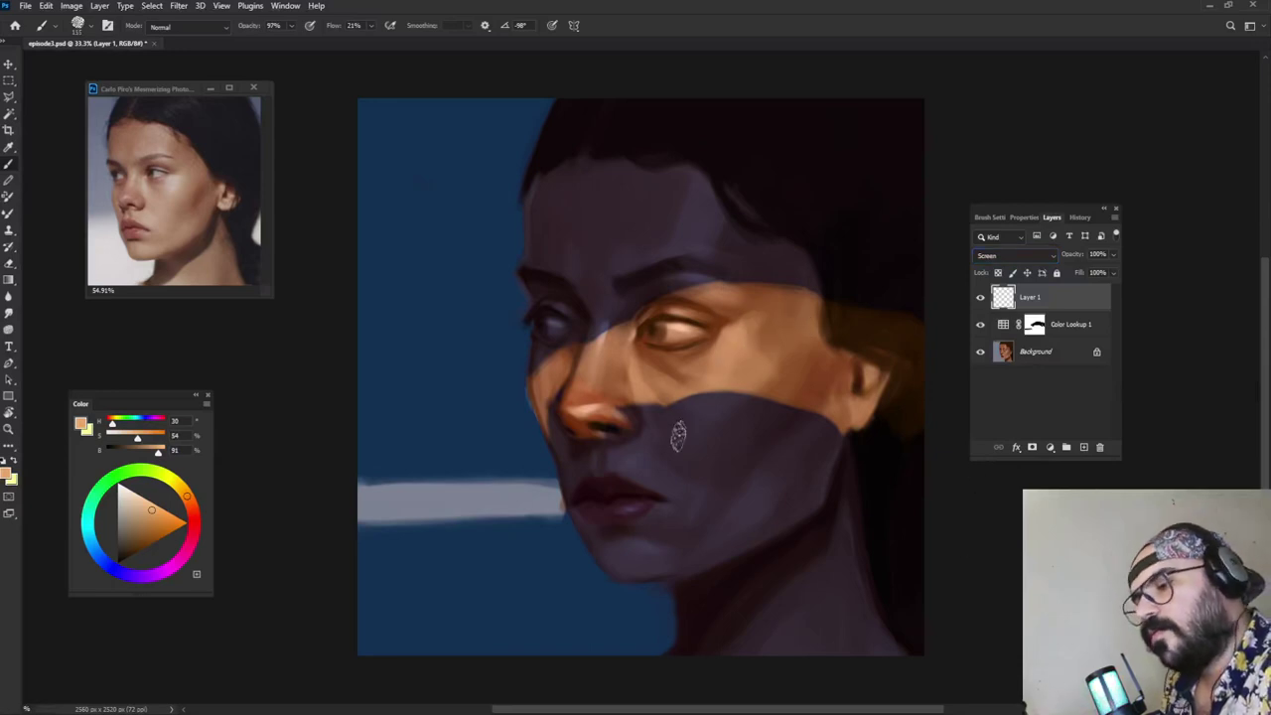
Step: Set the brush to 100% opacity and 4% flow, and build up a soft warm glow on the lit cheek and nose
drag(733, 350, 744, 344)
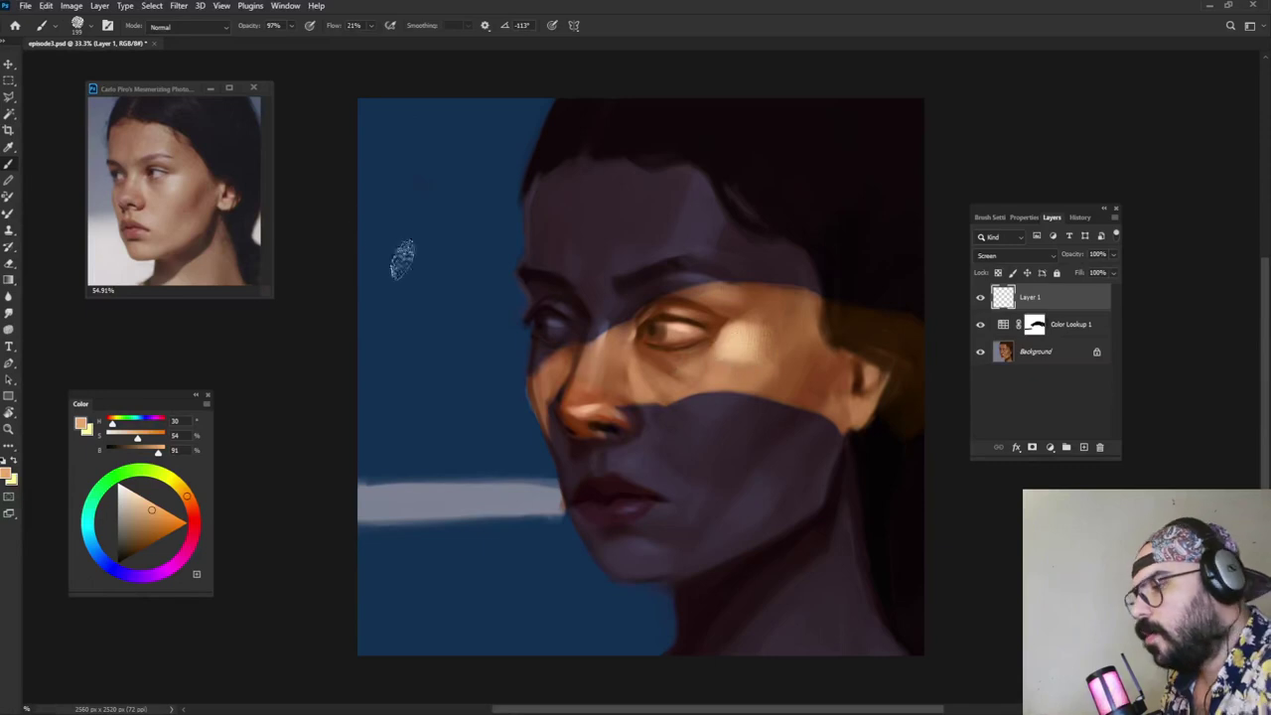
click(291, 27)
click(371, 26)
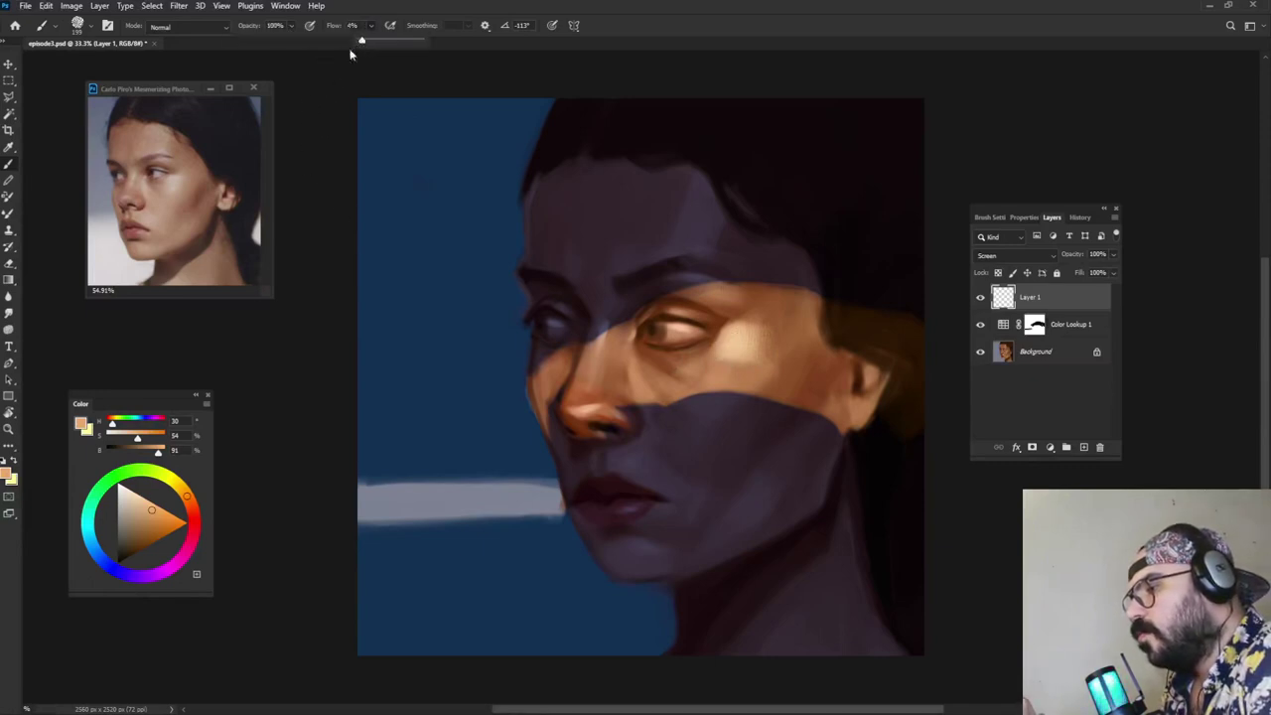
click(350, 54)
mouse_move(764, 328)
mouse_down()
mouse_move(739, 338)
mouse_move(778, 350)
mouse_move(705, 348)
mouse_up()
mouse_move(612, 393)
mouse_down()
mouse_move(603, 359)
mouse_move(590, 387)
mouse_move(588, 374)
mouse_move(642, 362)
mouse_up()
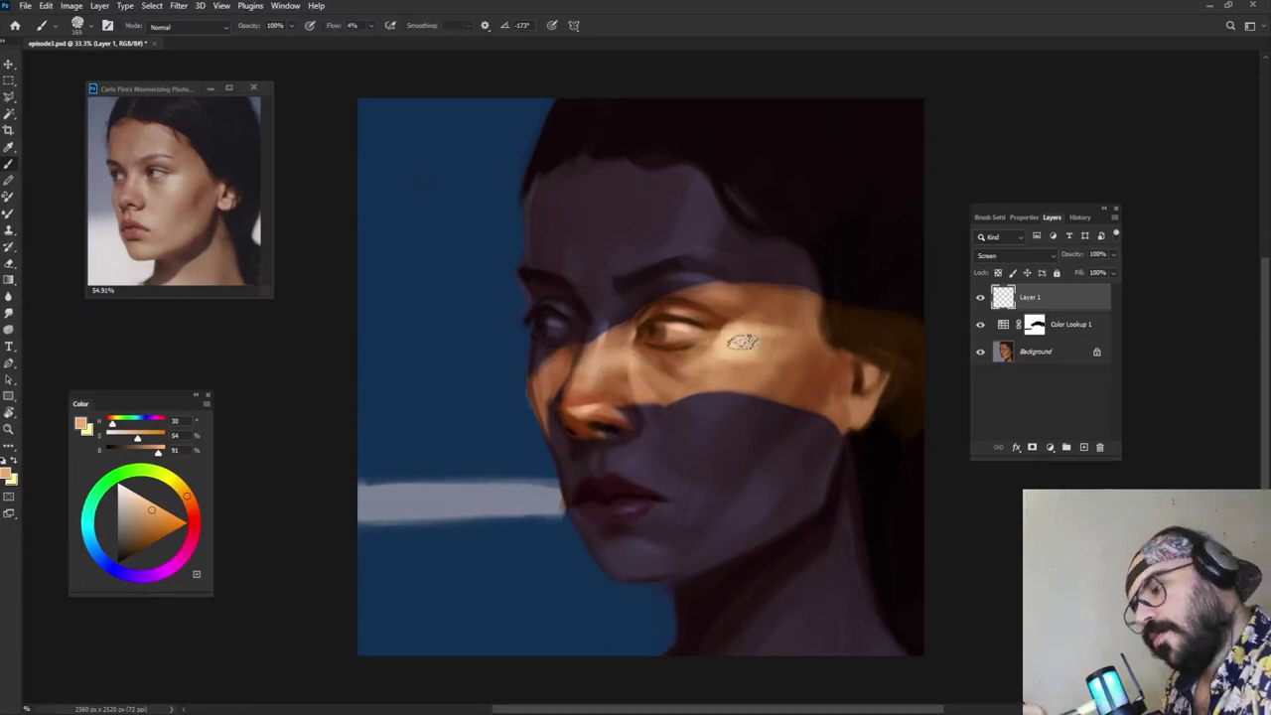
mouse_move(743, 343)
mouse_down()
mouse_move(804, 340)
mouse_move(808, 352)
mouse_move(804, 327)
mouse_move(868, 361)
mouse_move(795, 366)
mouse_move(802, 341)
mouse_move(765, 367)
mouse_up()
mouse_move(687, 343)
mouse_down()
mouse_move(630, 366)
mouse_move(630, 342)
mouse_move(683, 348)
mouse_move(672, 371)
mouse_move(741, 330)
mouse_move(794, 346)
mouse_up()
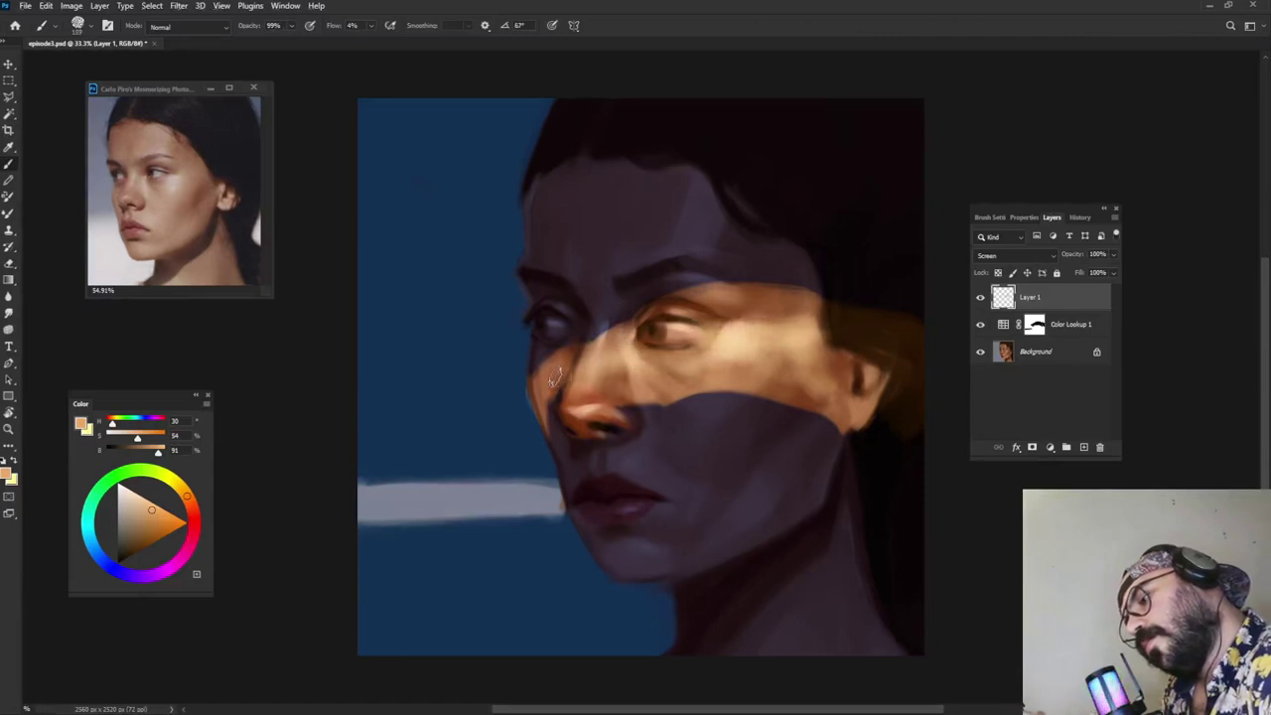
Step: Extend the warm glow over the side of the nose, the far cheek and the outer cheek toward the hairline
mouse_move(580, 383)
mouse_down()
mouse_move(594, 359)
mouse_move(598, 385)
mouse_move(578, 394)
mouse_move(597, 391)
mouse_move(544, 392)
mouse_move(556, 368)
mouse_up()
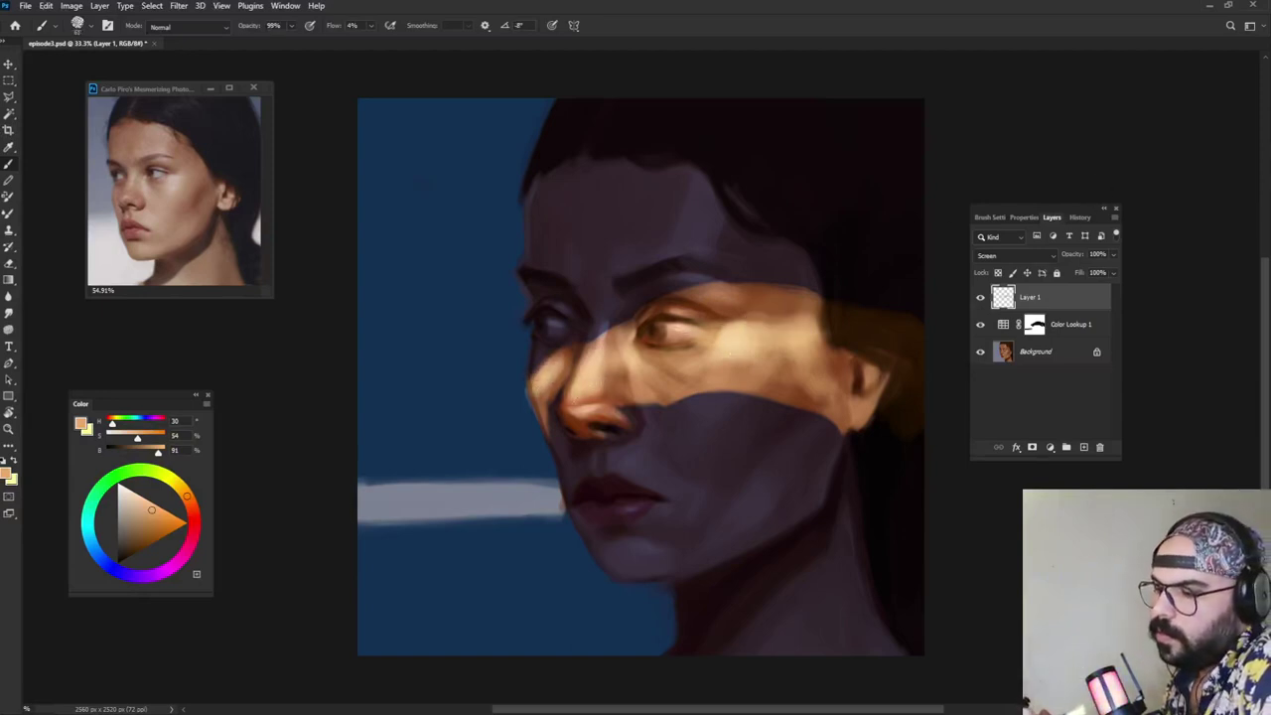
mouse_move(791, 330)
mouse_down()
mouse_move(806, 330)
mouse_move(760, 354)
mouse_move(809, 368)
mouse_up()
drag(856, 304, 851, 304)
key(shift+Right)
key(shift+Right)
key(shift+Right)
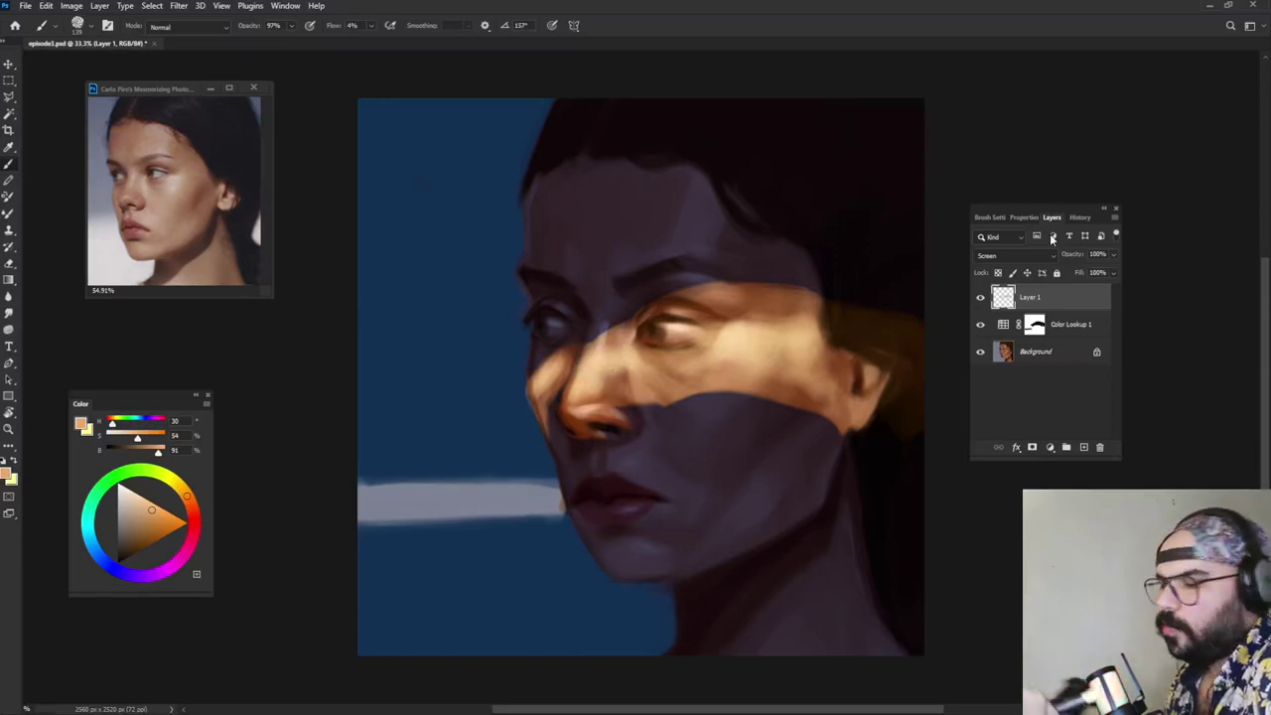
Step: Soften the glow on the nose, far cheek and outer cheek with the Eraser at 100% opacity and 12% flow
key(e)
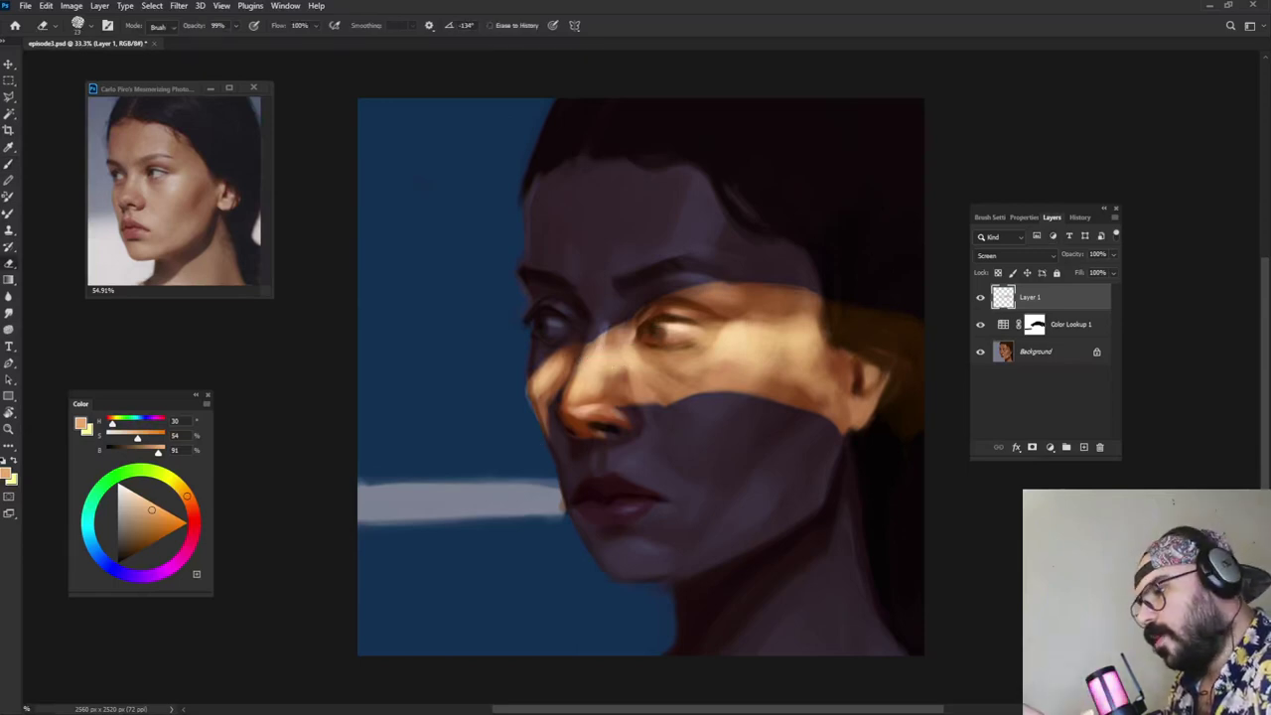
drag(564, 355, 584, 356)
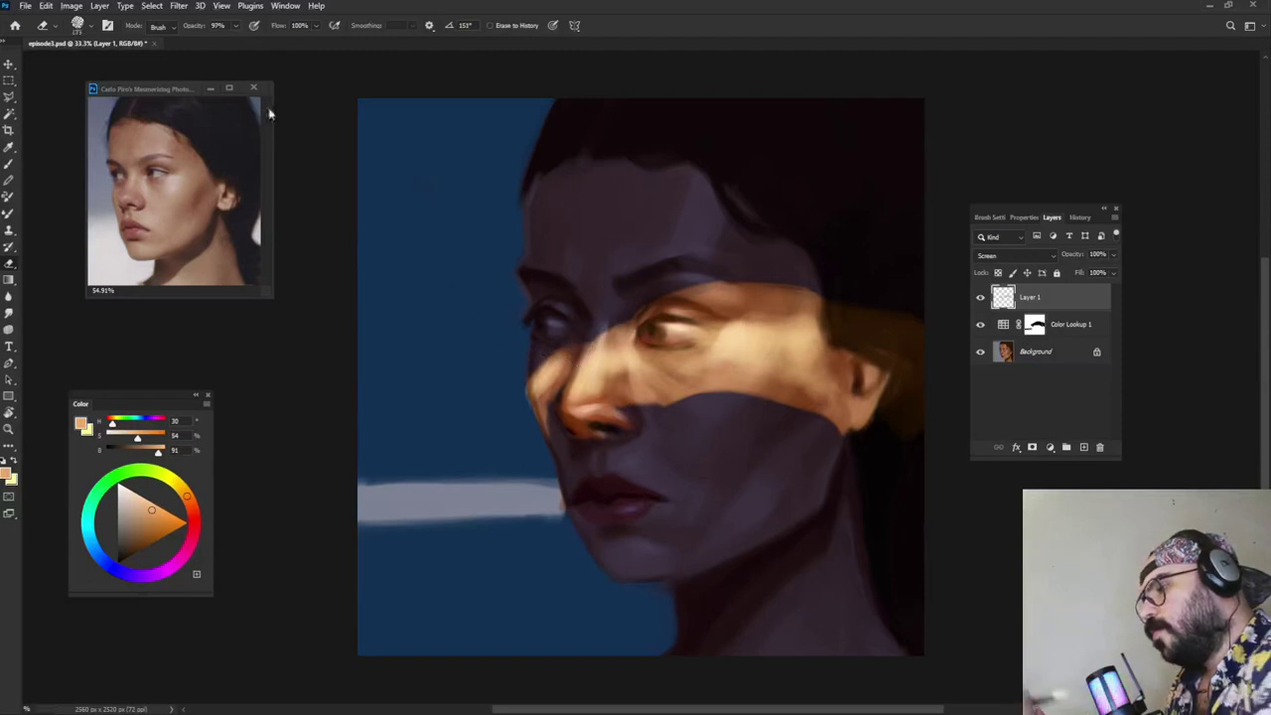
drag(236, 28, 250, 43)
click(317, 27)
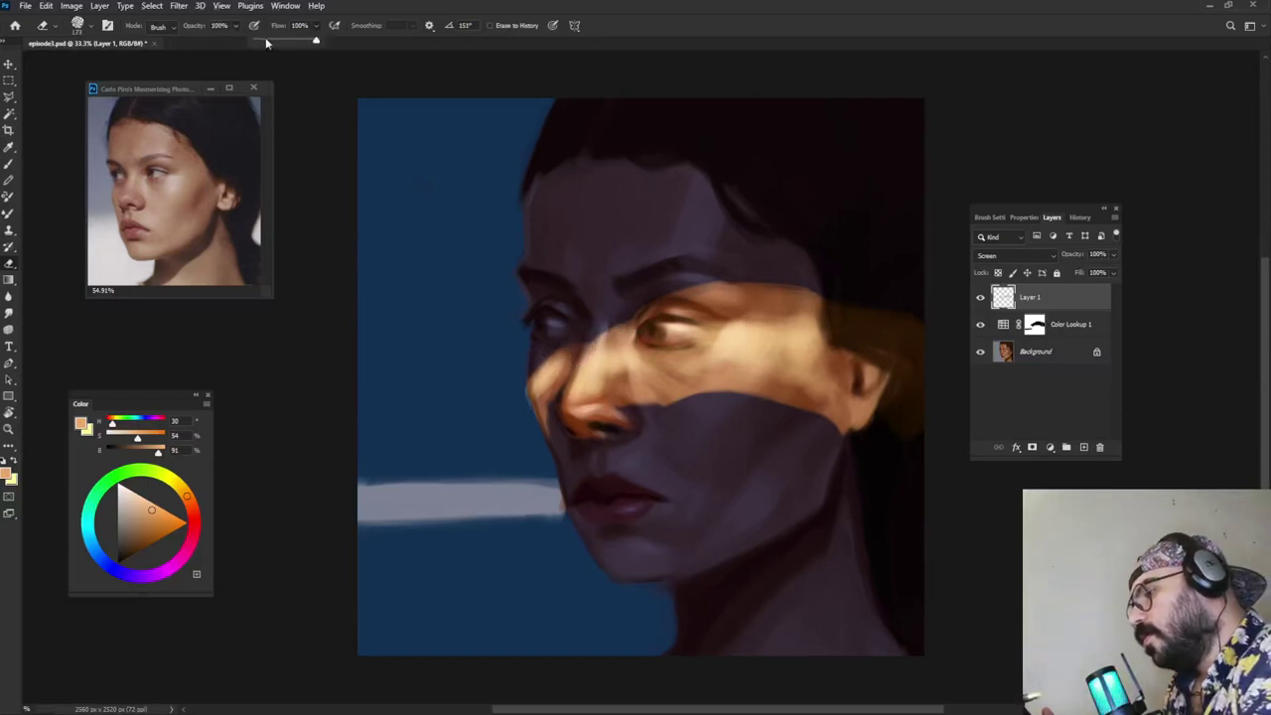
click(320, 95)
drag(566, 384, 556, 384)
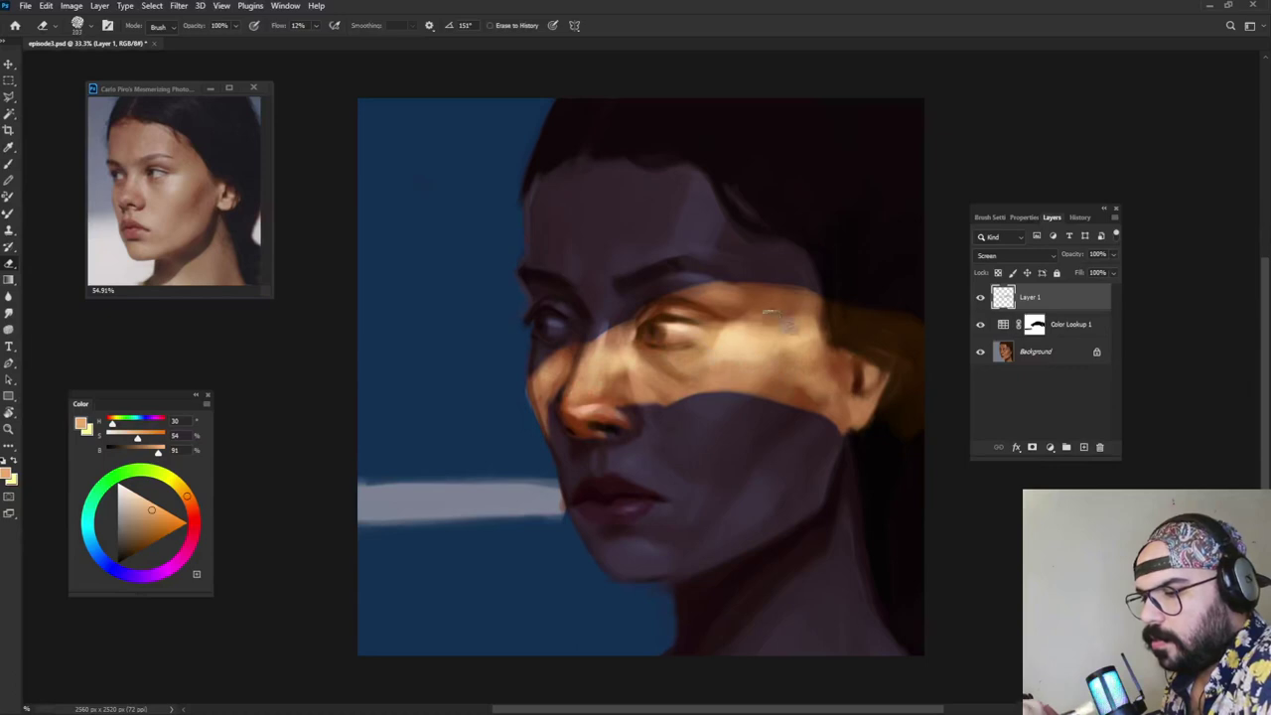
mouse_move(786, 326)
mouse_down()
mouse_move(845, 329)
mouse_move(810, 368)
mouse_up()
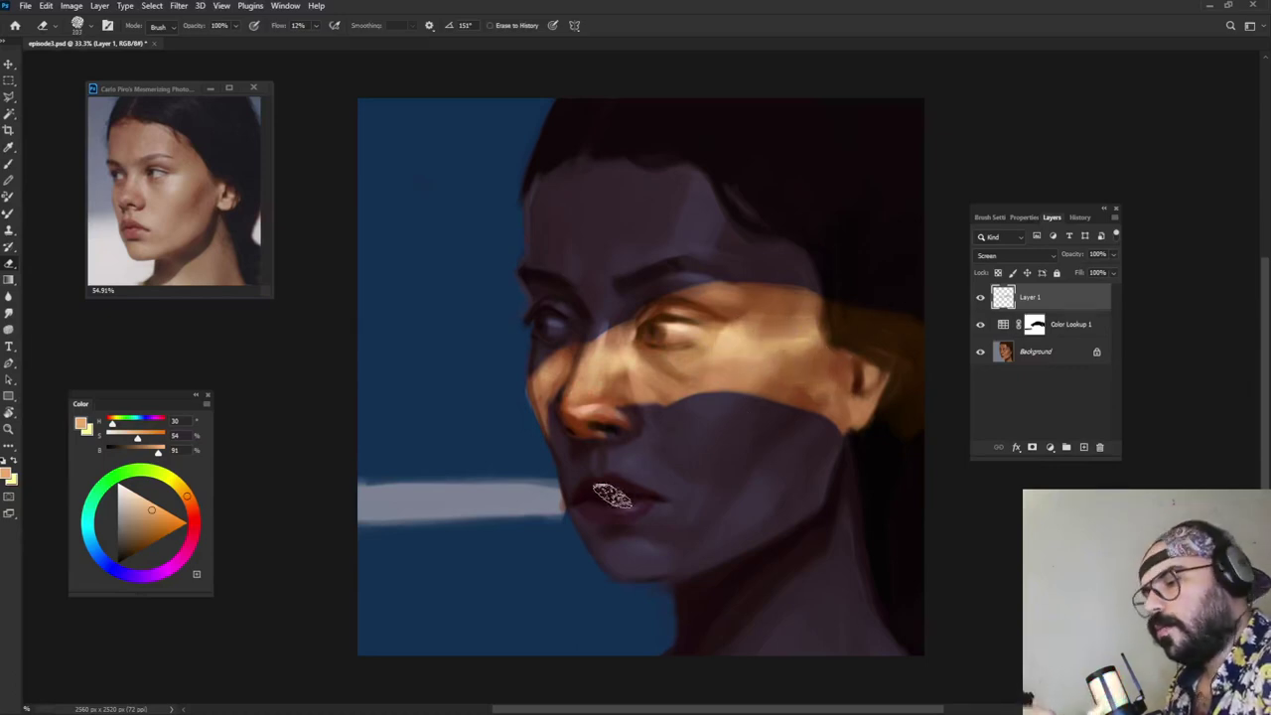
key(9)
key(9)
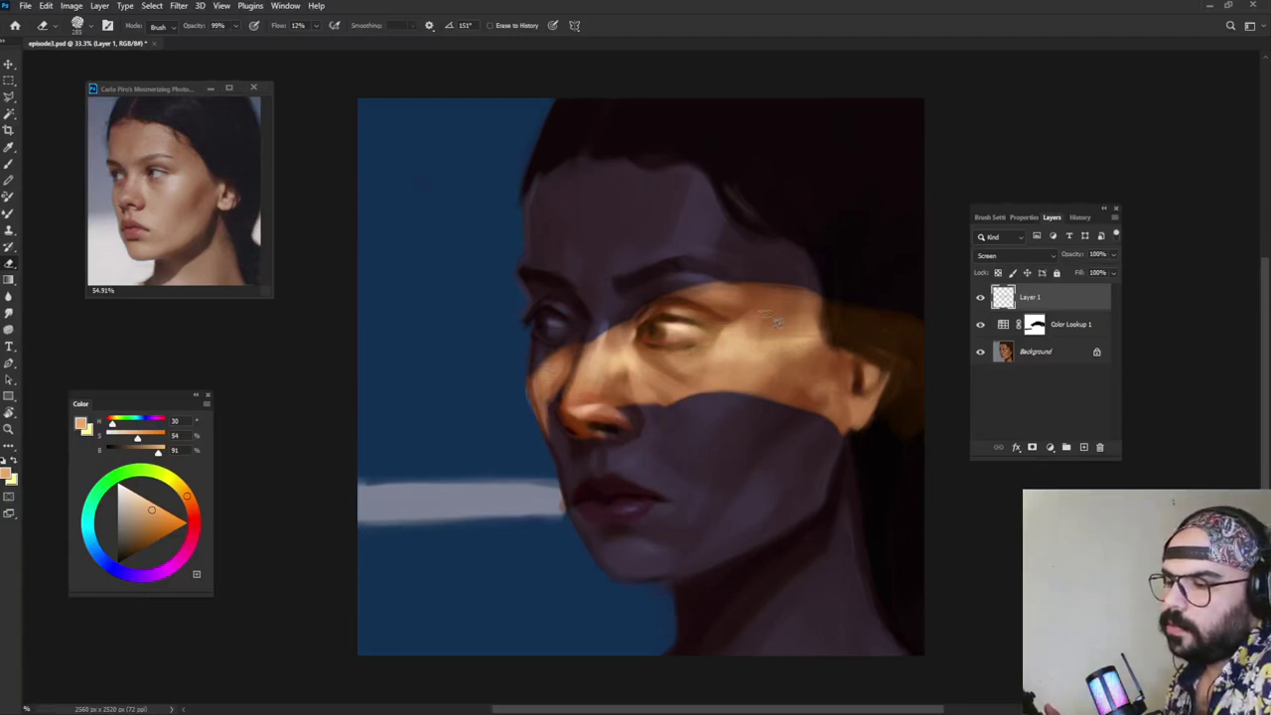
Step: Outline the edges of the lit band with a thin red-orange line (H 13, S 81, B 100) on a new top layer
key(b)
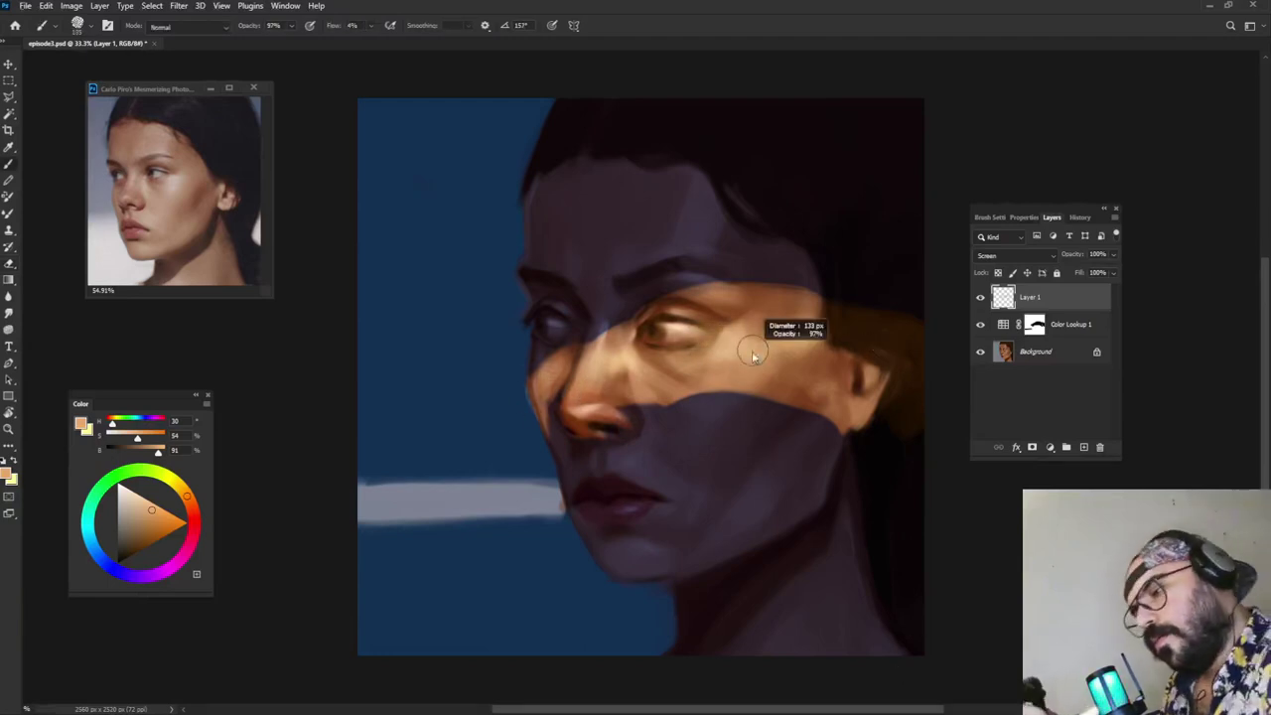
drag(752, 357, 750, 358)
click(190, 499)
drag(159, 507, 173, 516)
click(193, 510)
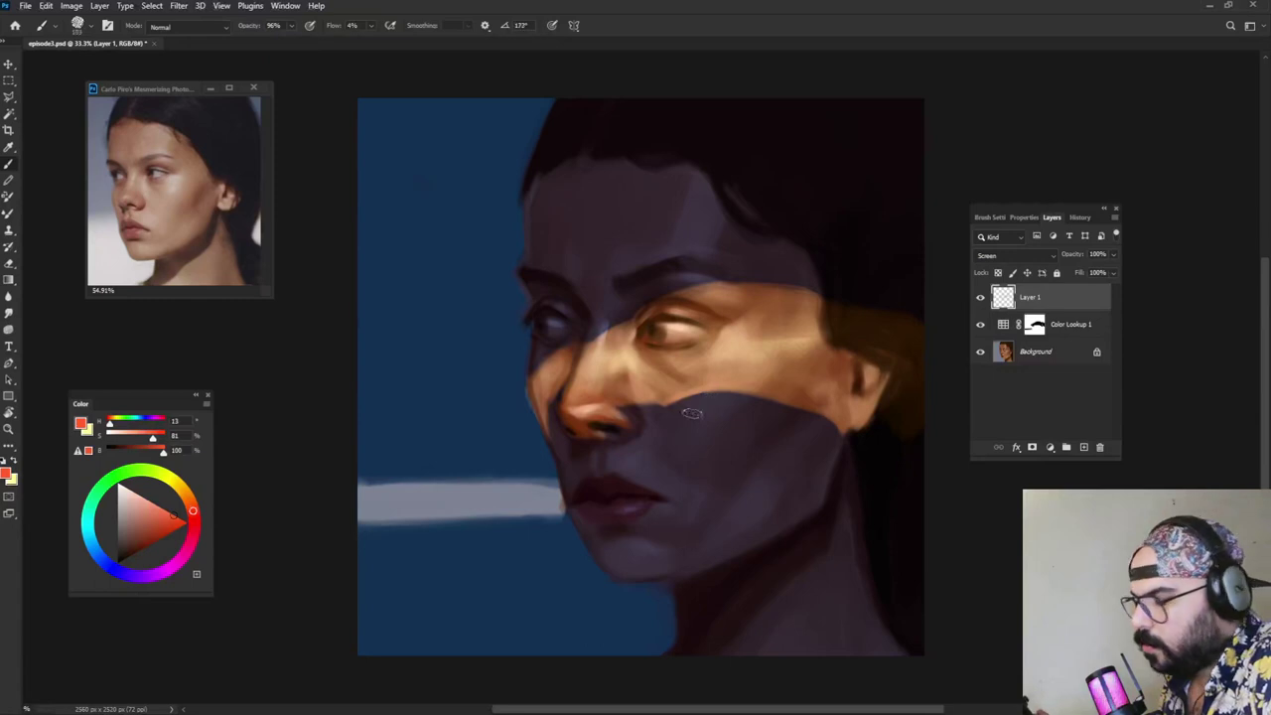
click(1083, 448)
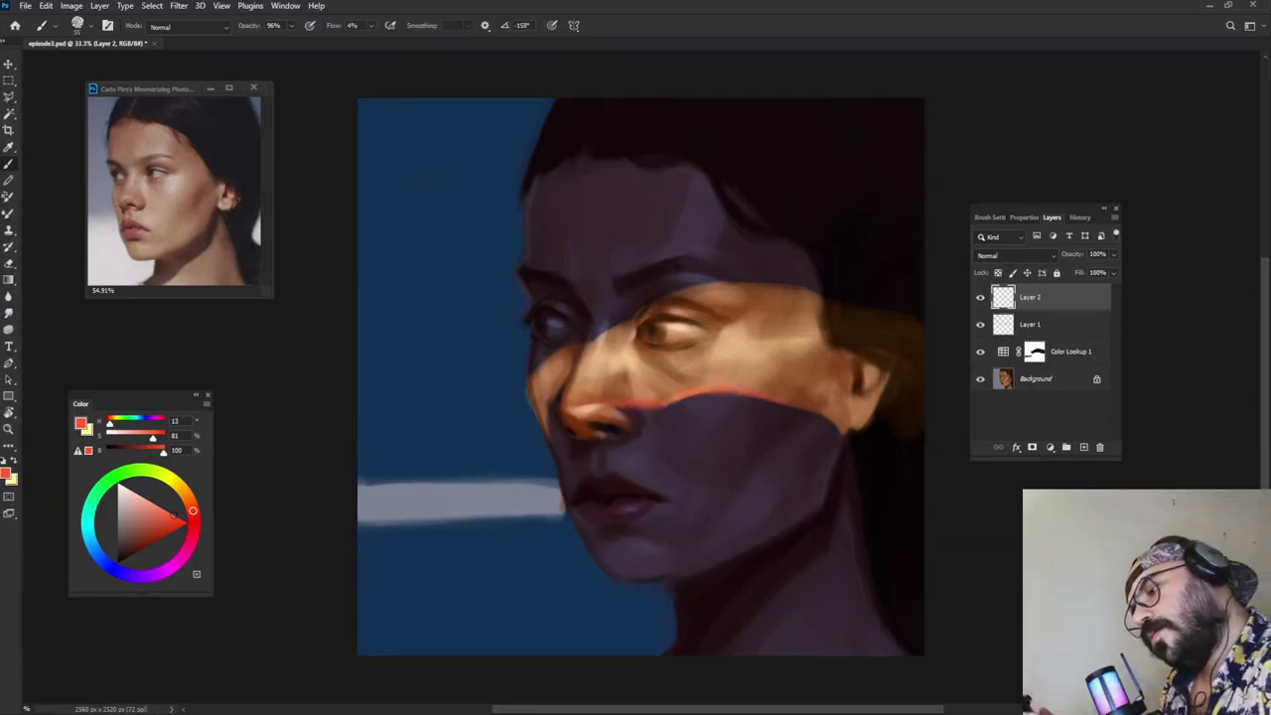
mouse_move(636, 319)
mouse_down()
mouse_move(701, 284)
mouse_move(738, 284)
mouse_up()
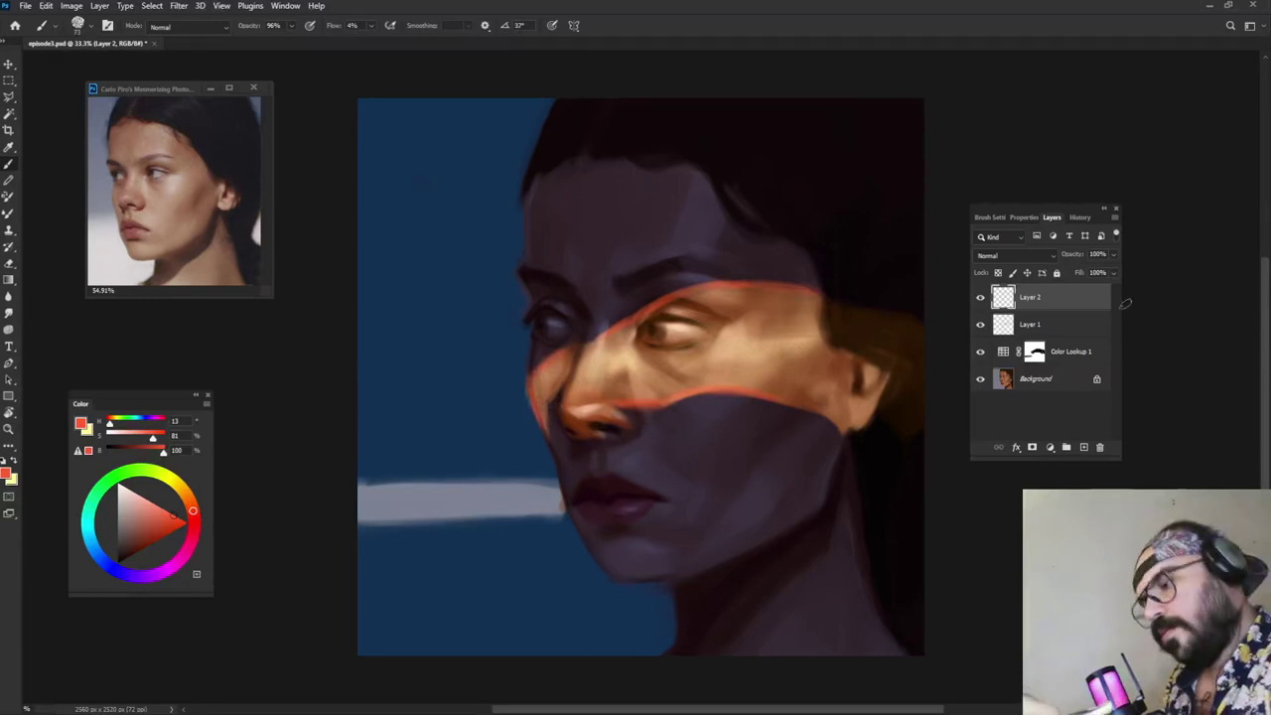
Step: Change the red-orange edge layer's blend mode to Color Dodge after trying Overlay
click(1034, 255)
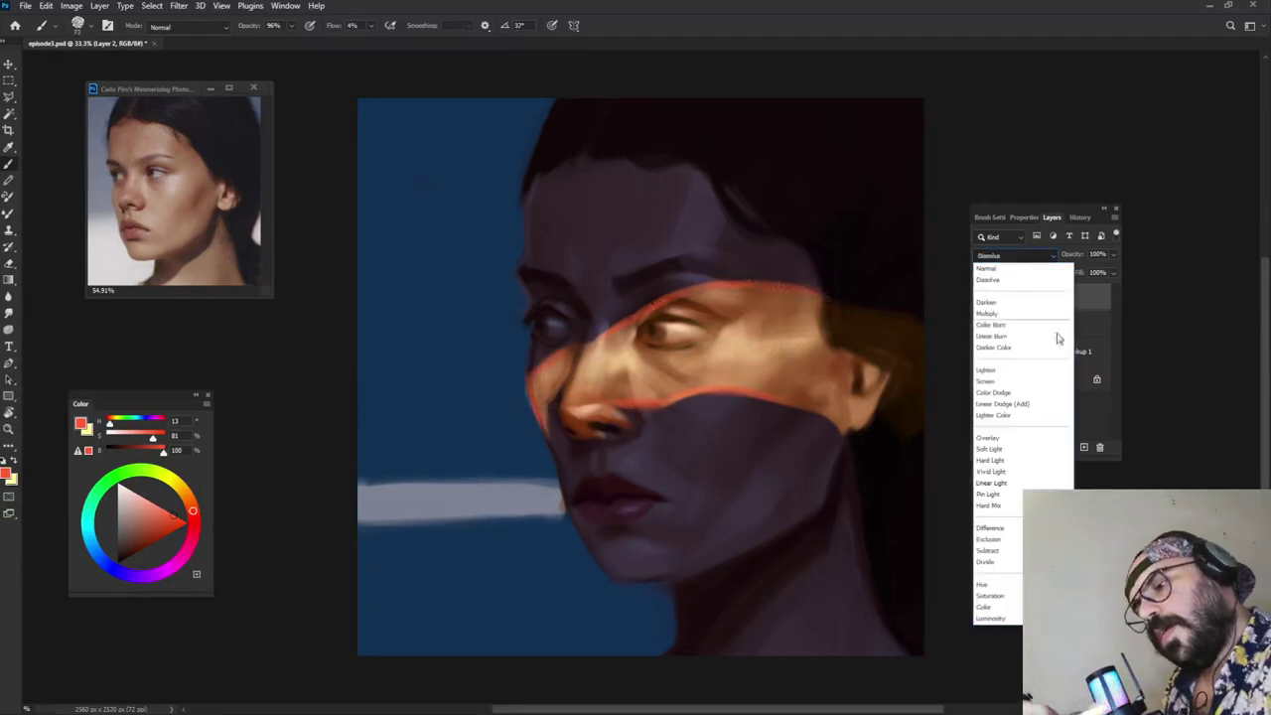
click(1043, 440)
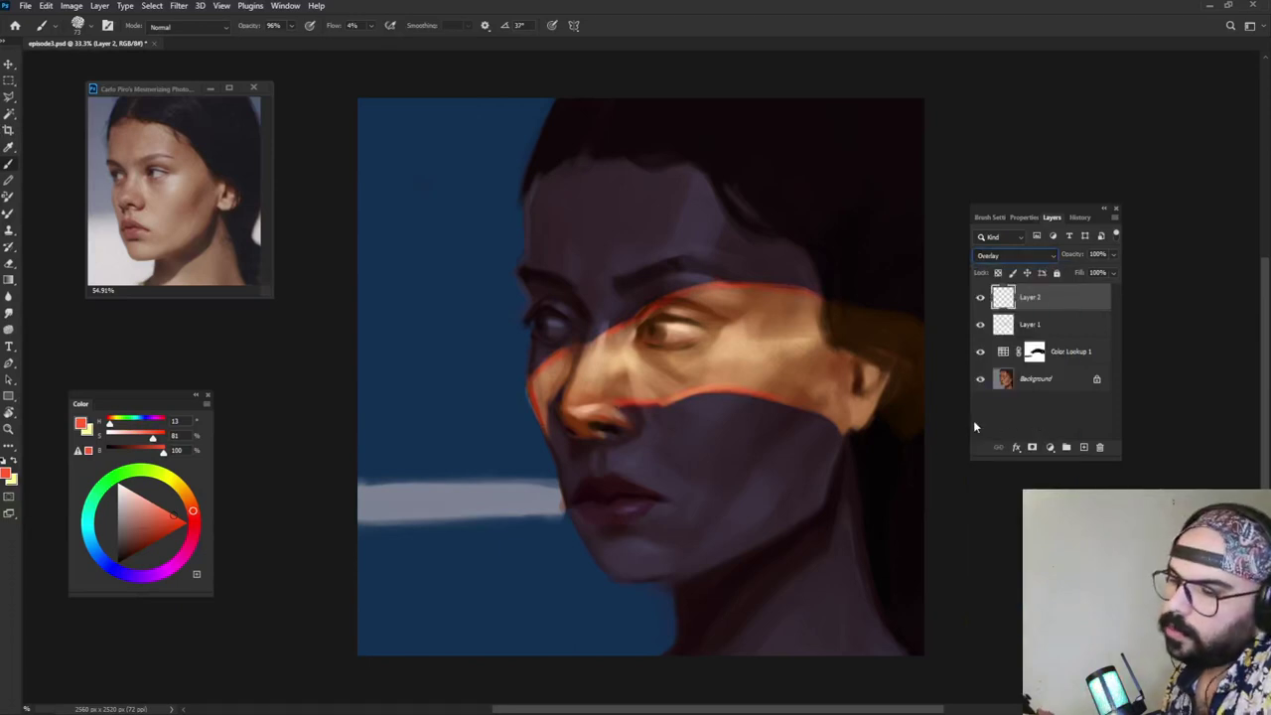
key(Up)
key(Up)
key(Up)
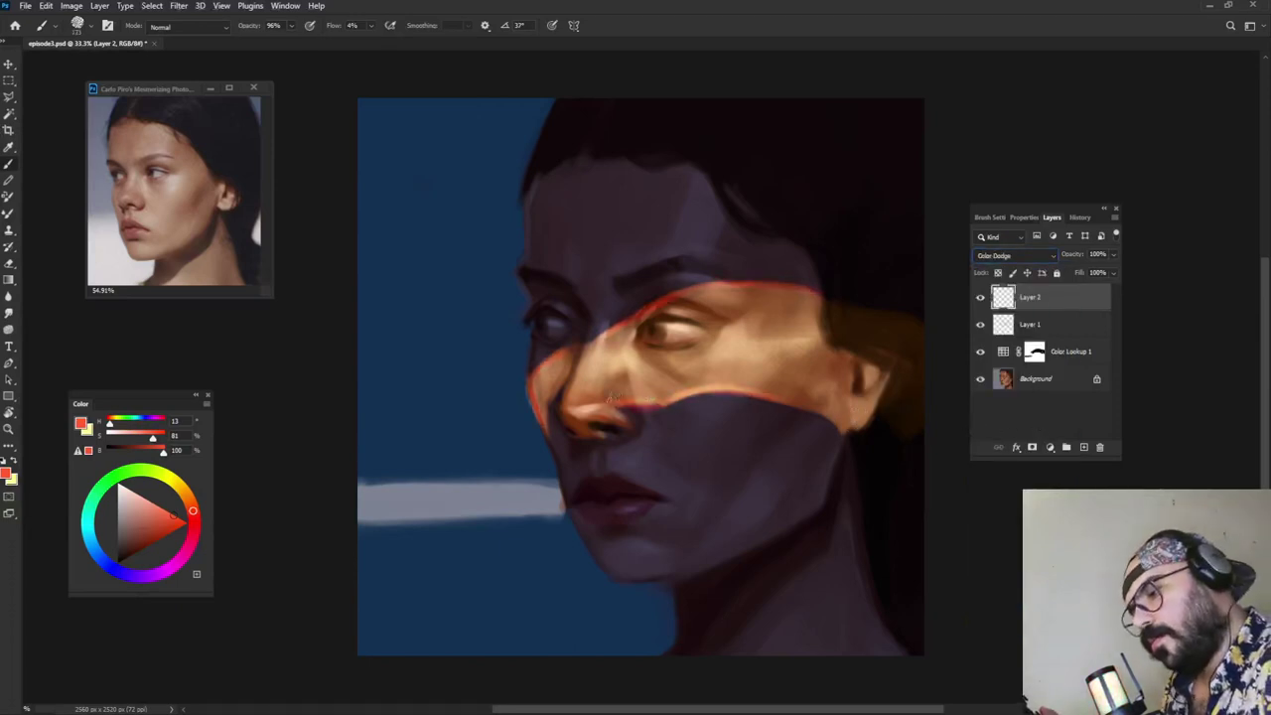
Step: Paint a red glow on the nose, ear and lit band's edges, darkening the colour to brightness 76, then 45
drag(588, 412, 580, 415)
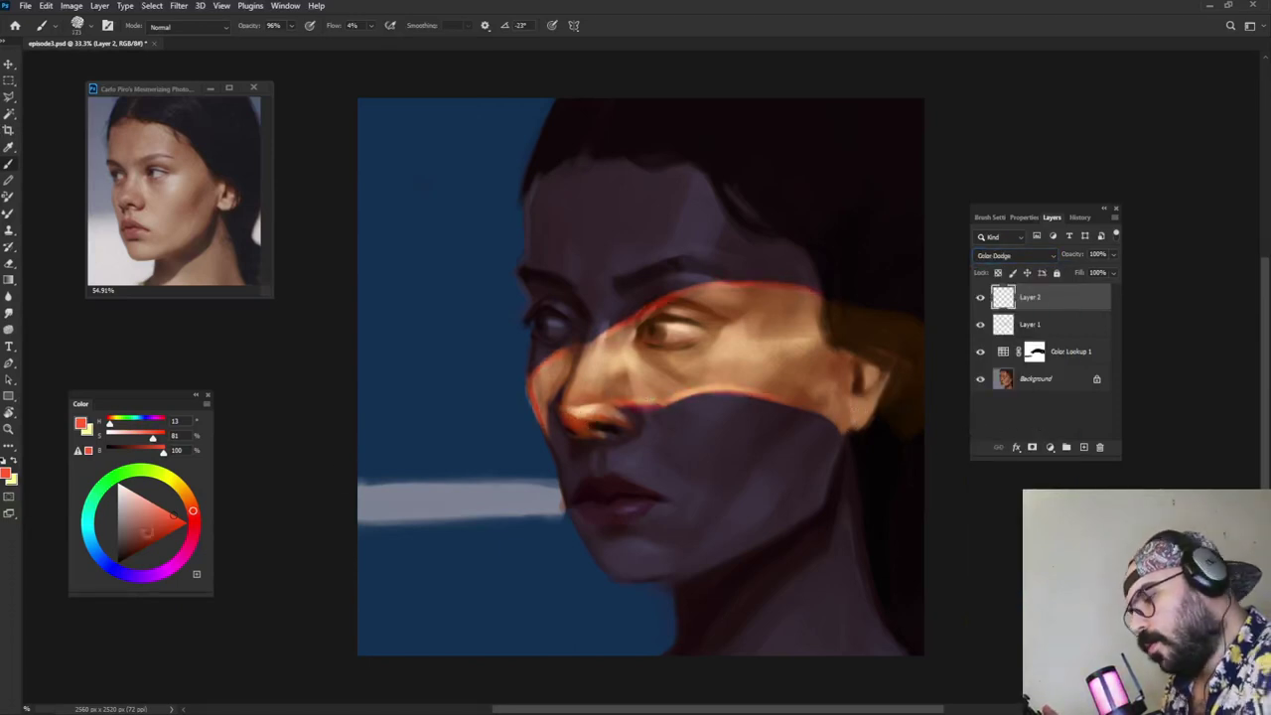
click(169, 532)
click(583, 413)
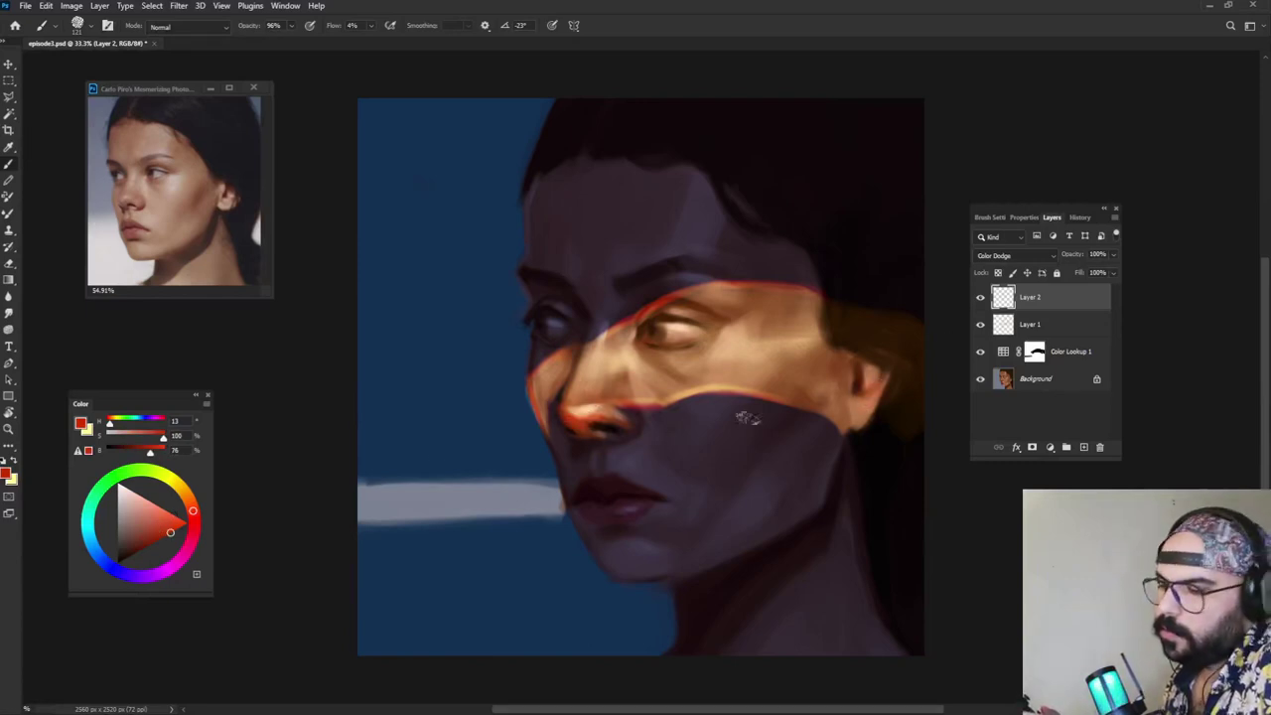
click(148, 544)
drag(594, 429, 586, 411)
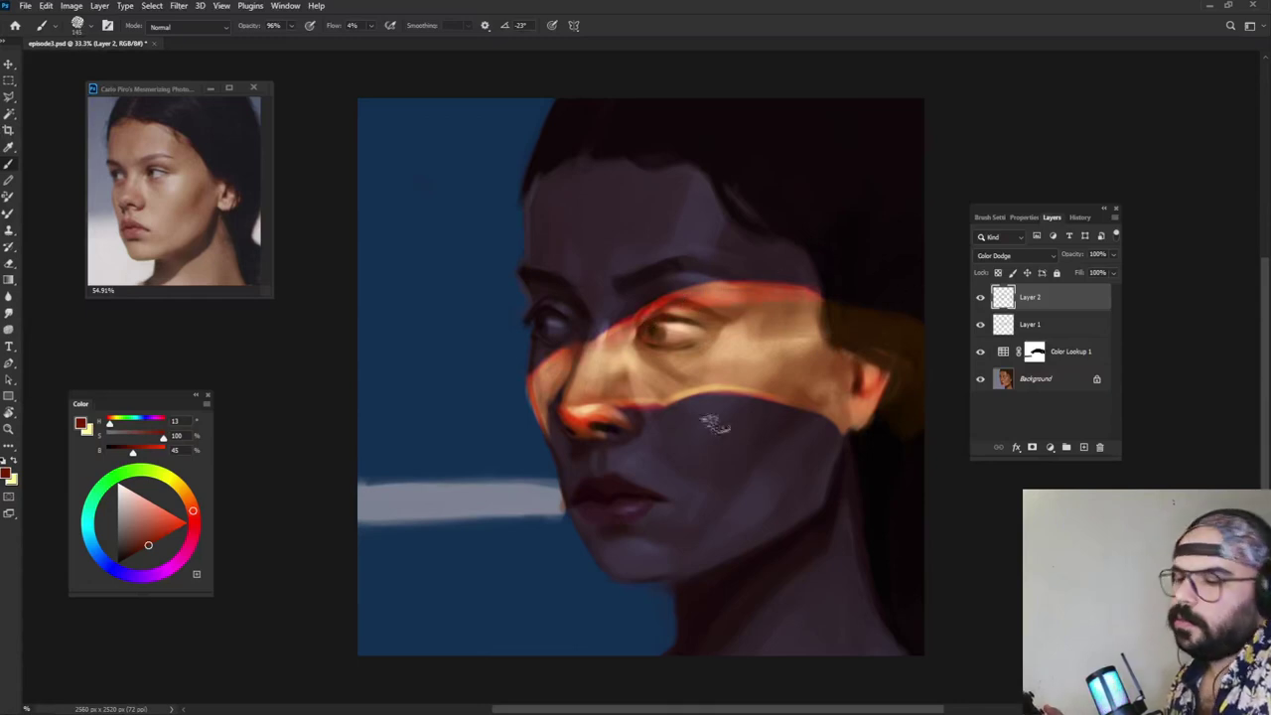
drag(727, 390, 837, 394)
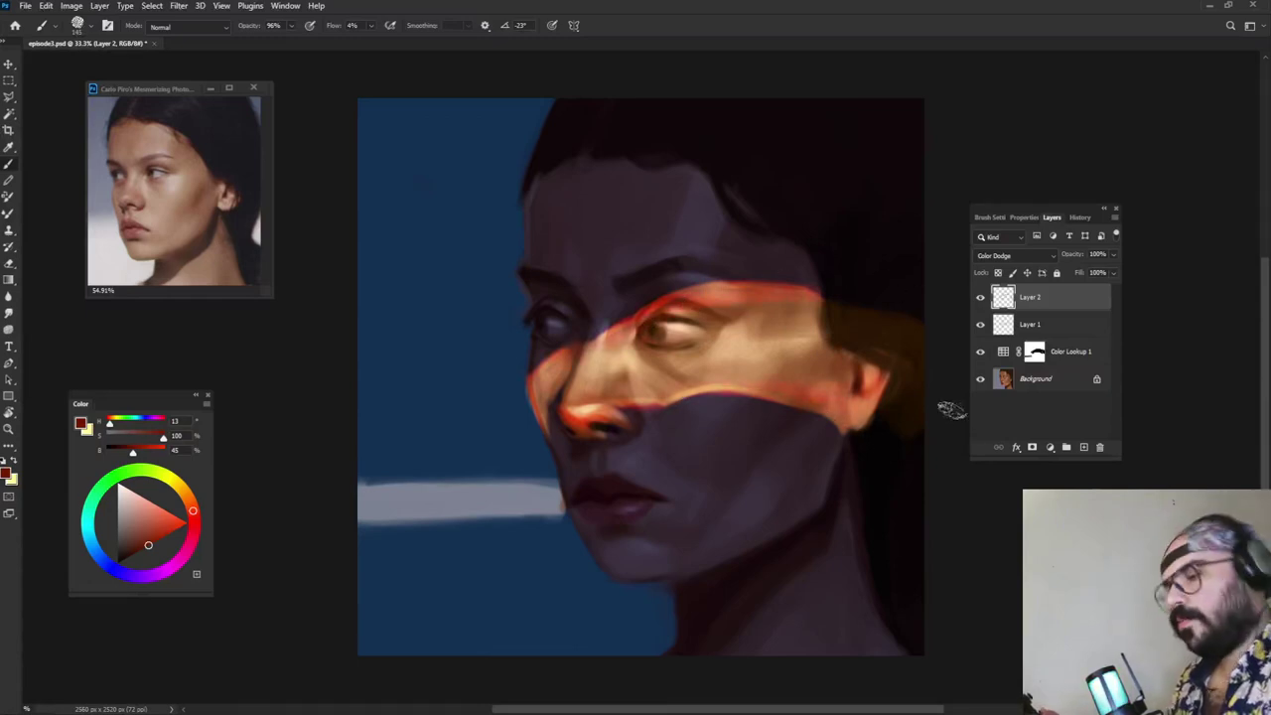
drag(810, 453, 800, 454)
Step: Change the blend mode of the warm glow layer, Layer 1, to Hard Light
click(1063, 326)
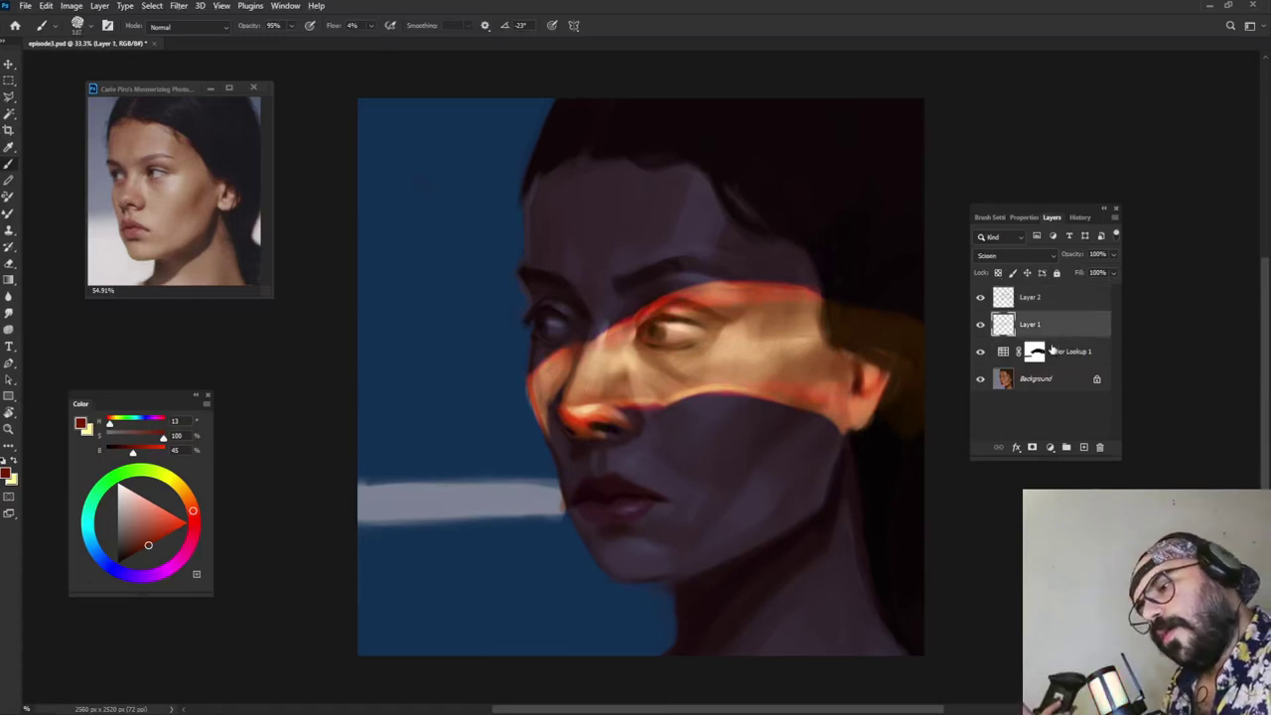
click(1035, 255)
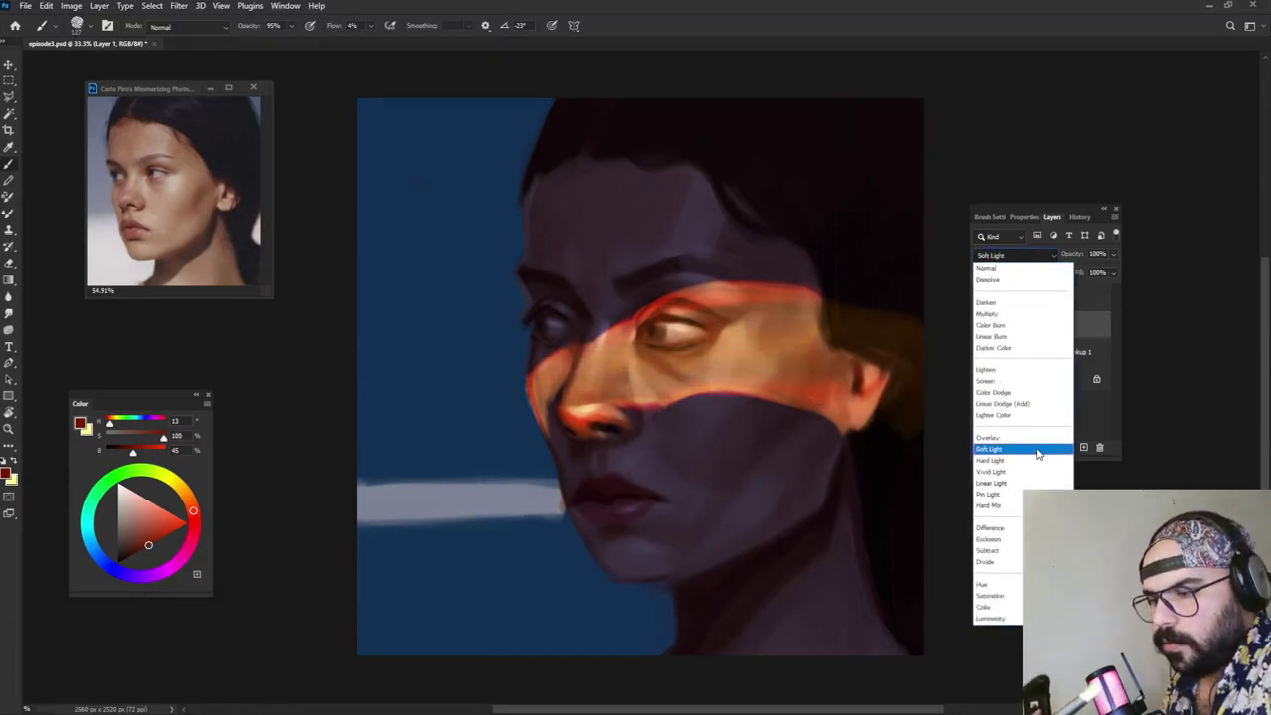
click(1035, 459)
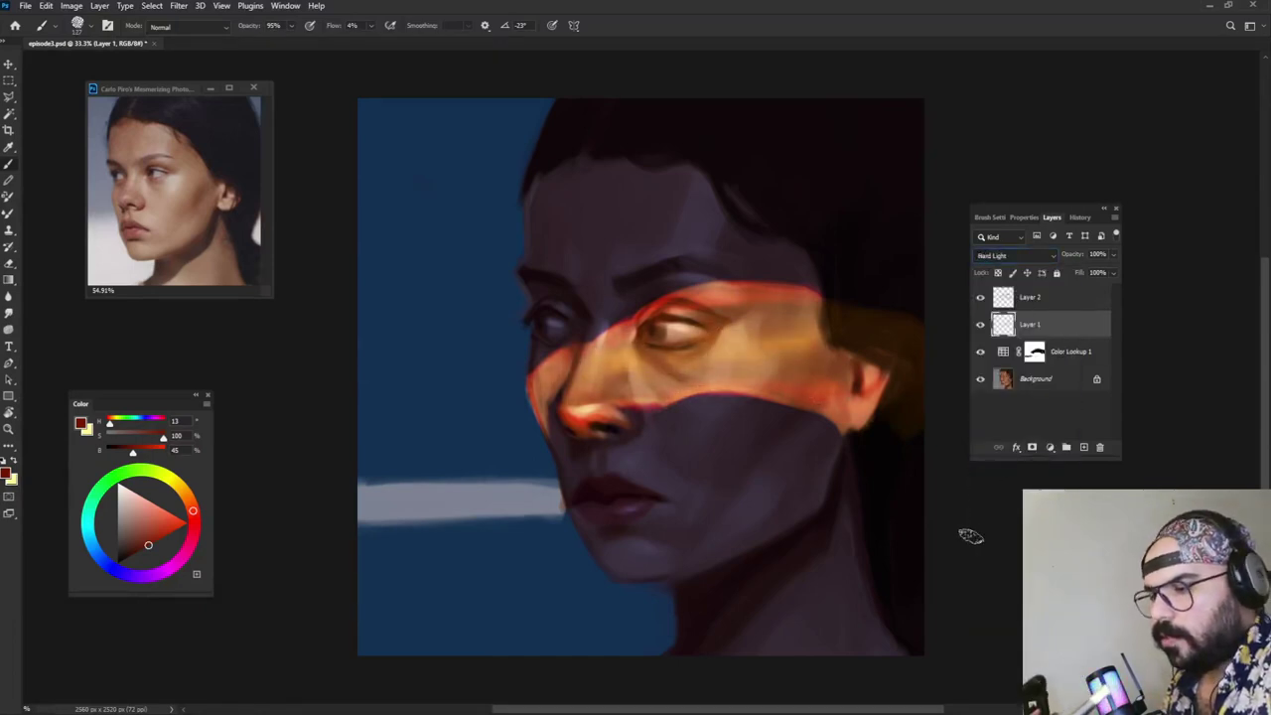
Step: Paint yellow-orange (H 38, S 66, B 92) across the lit cheek, eye, nose and hair on the Hard Light layer
key(x)
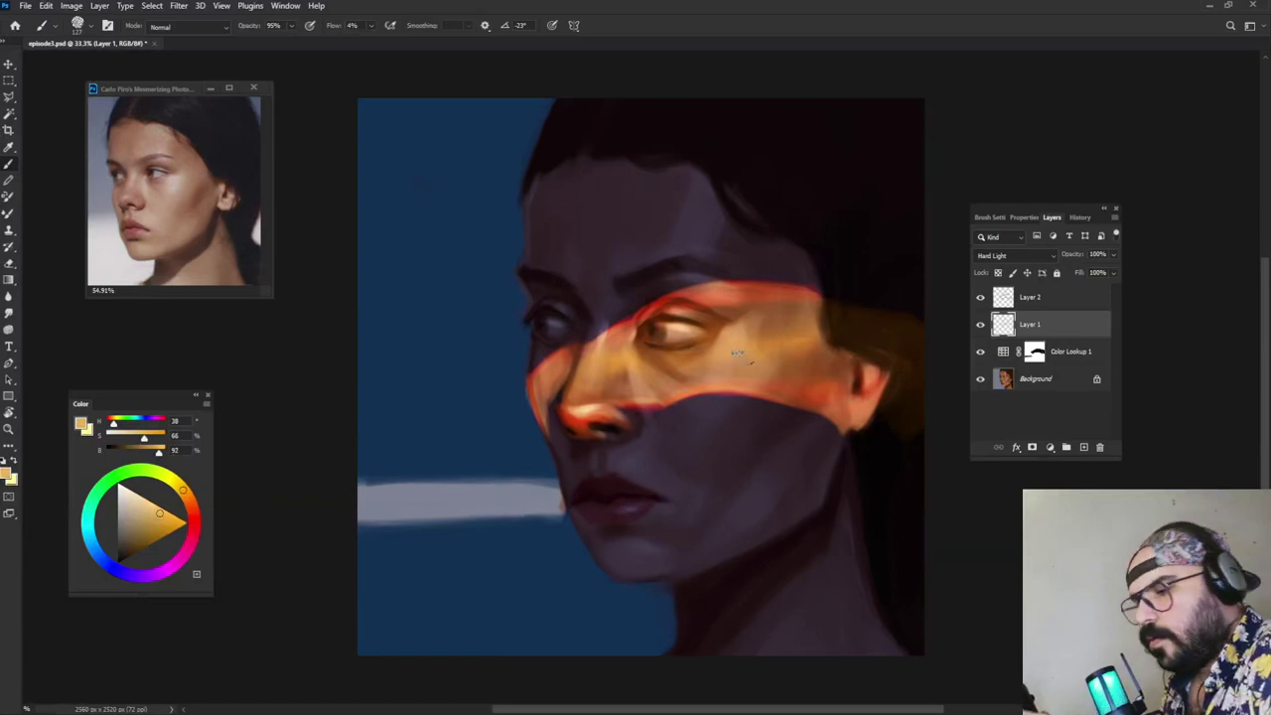
mouse_move(751, 341)
mouse_down()
mouse_move(771, 341)
mouse_move(740, 310)
mouse_move(816, 332)
mouse_up()
mouse_move(700, 342)
mouse_down()
mouse_move(719, 360)
mouse_move(605, 387)
mouse_move(639, 348)
mouse_move(720, 328)
mouse_up()
drag(860, 330, 831, 358)
mouse_move(752, 341)
mouse_down()
mouse_move(794, 348)
mouse_move(833, 325)
mouse_move(951, 302)
mouse_up()
mouse_move(774, 370)
mouse_down()
mouse_move(856, 394)
mouse_move(832, 355)
mouse_up()
mouse_move(568, 398)
mouse_down()
mouse_move(556, 381)
mouse_move(576, 358)
mouse_up()
mouse_move(643, 337)
mouse_down()
mouse_move(766, 322)
mouse_move(656, 330)
mouse_up()
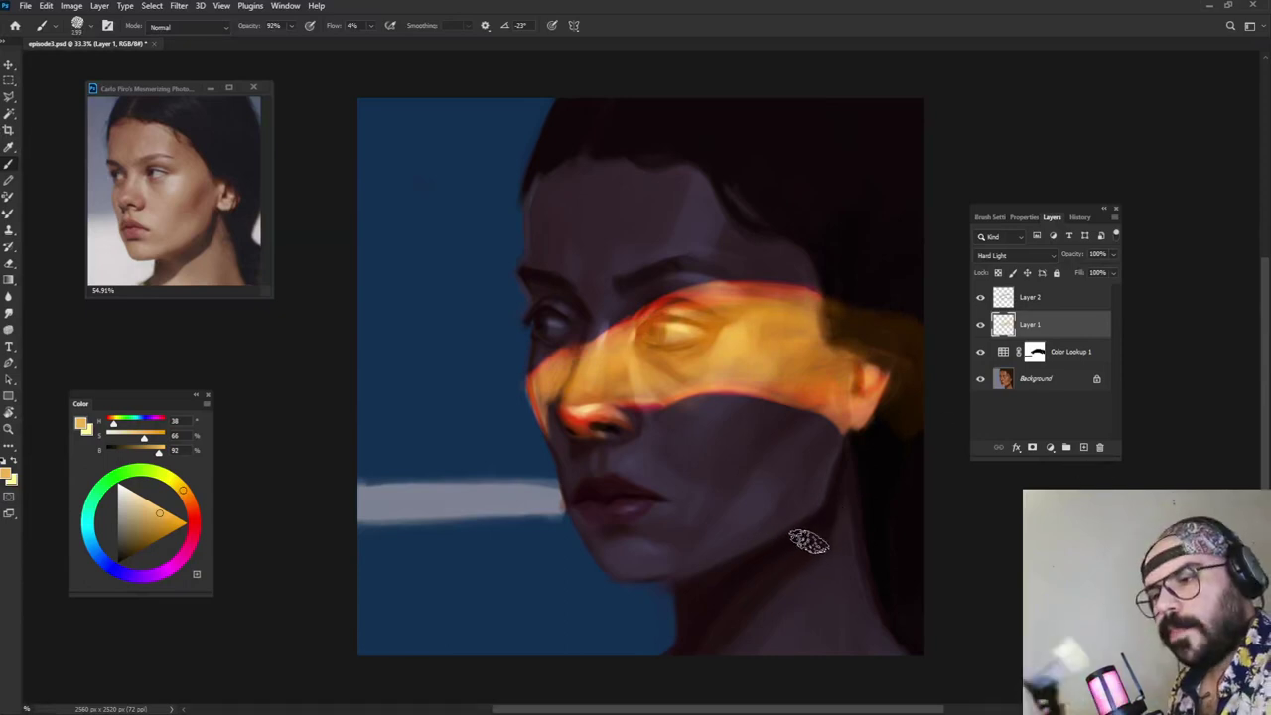
Step: Lower the Hard Light layer's opacity to 16% and select the Color Dodge layer above it
click(1063, 269)
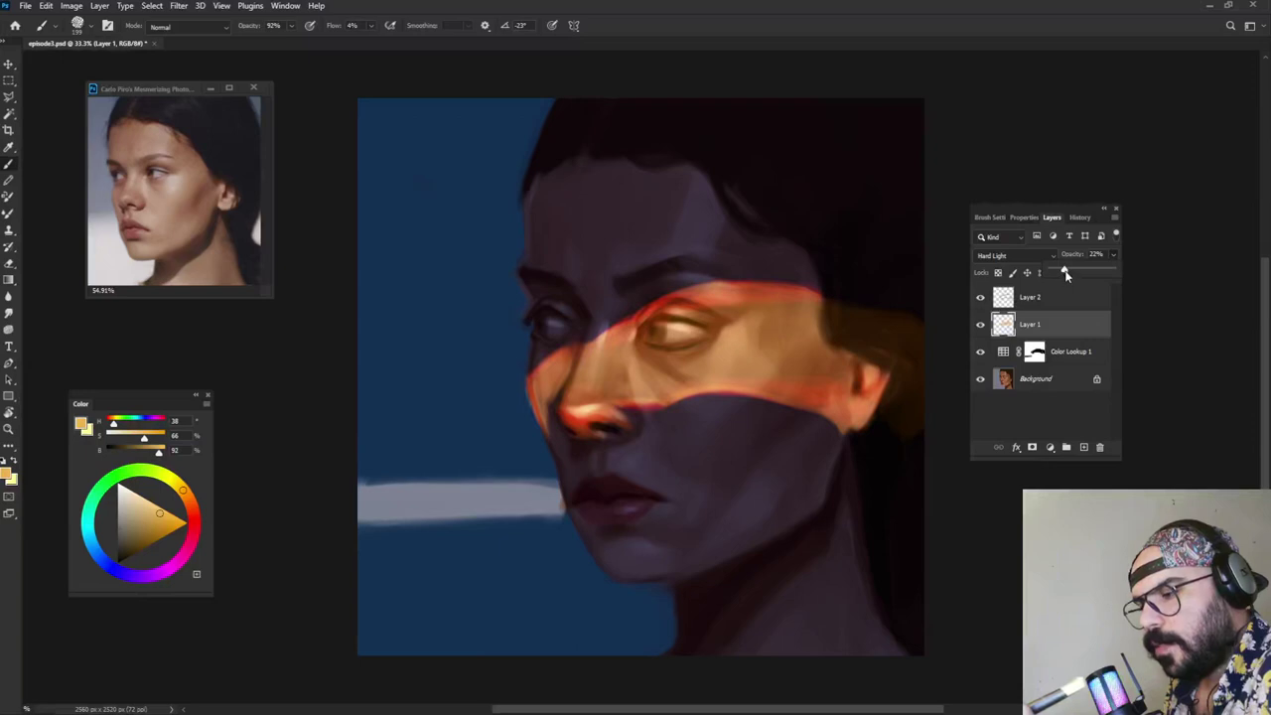
mouse_move(1064, 274)
mouse_down()
mouse_move(1077, 272)
mouse_move(1063, 275)
mouse_up()
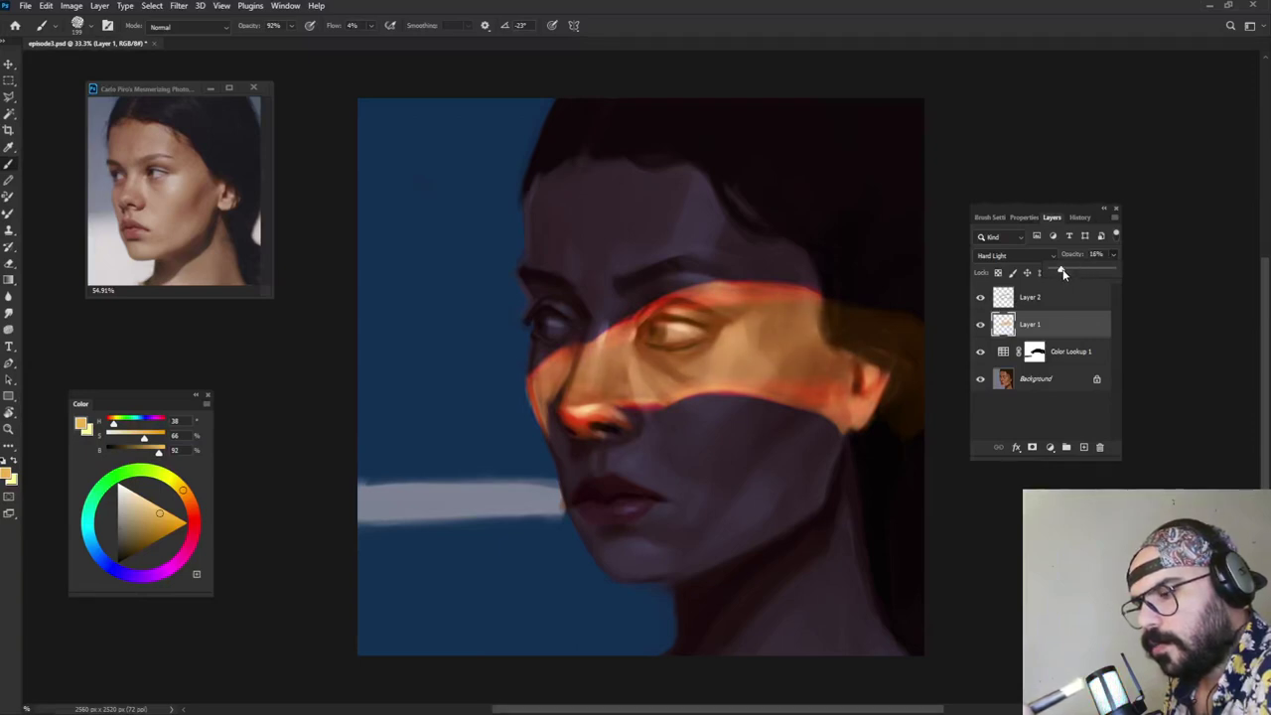
click(1087, 300)
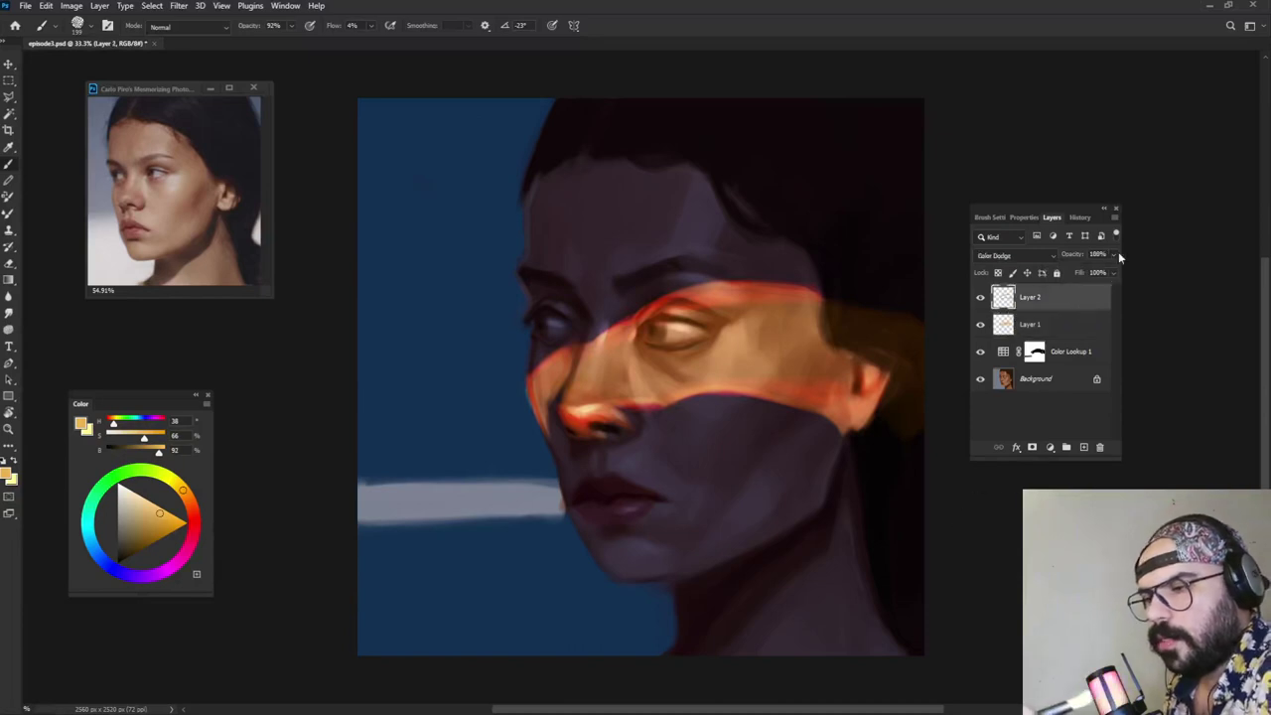
Step: Lower the opacity of the Color Dodge layer, Layer 2, to 66%
drag(1072, 274, 1100, 274)
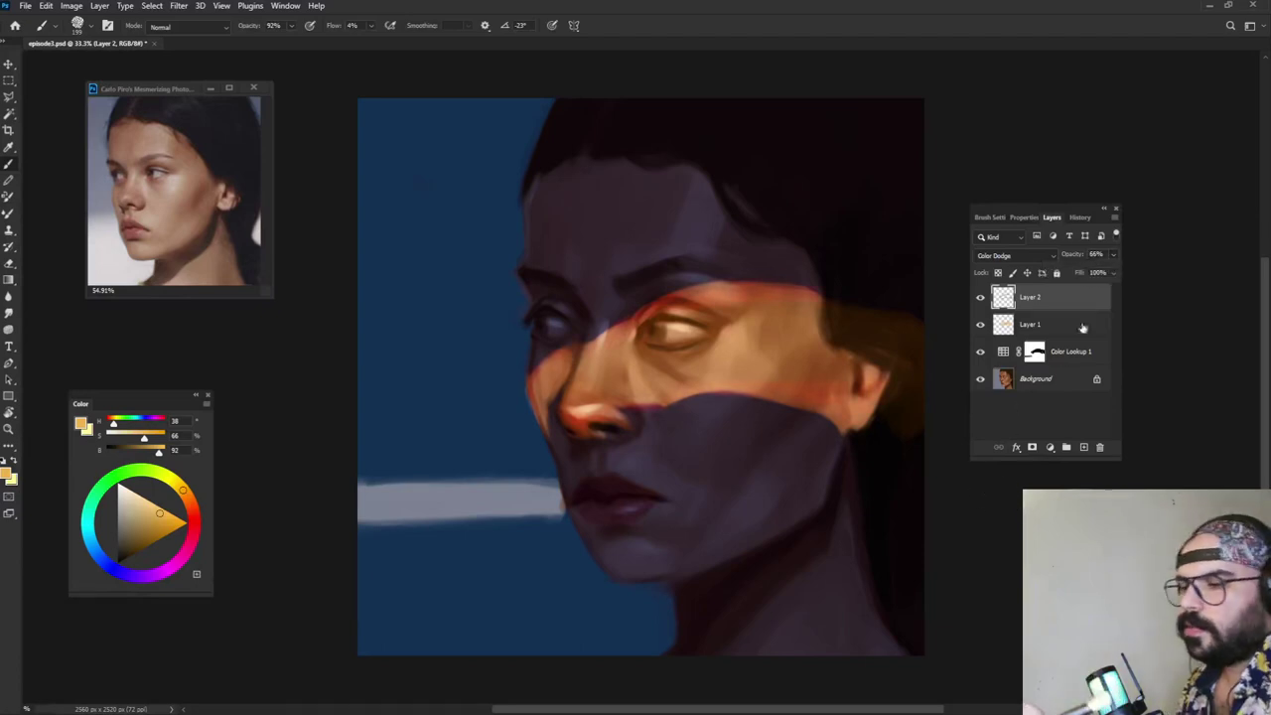
Step: Try a cyan (H 189, S 70, B 100) stripe across the lit band on a new Overlay layer, and delete that layer
click(1083, 447)
click(1041, 256)
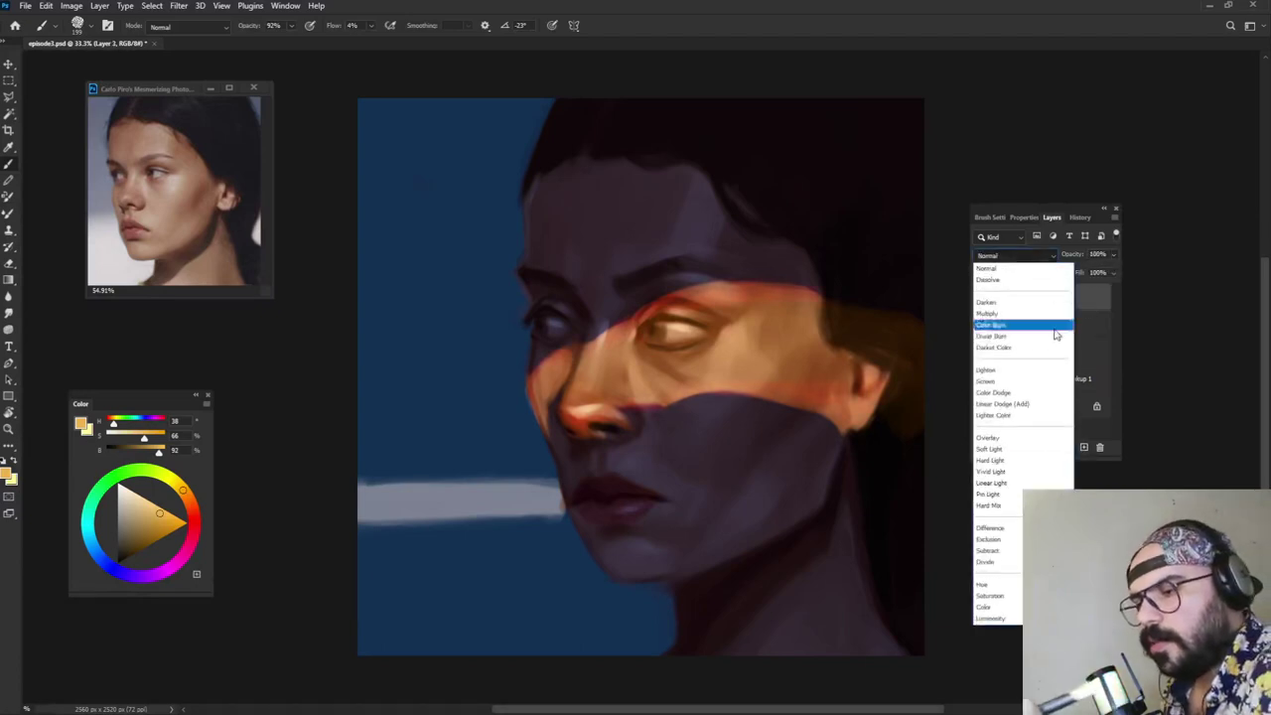
click(1034, 440)
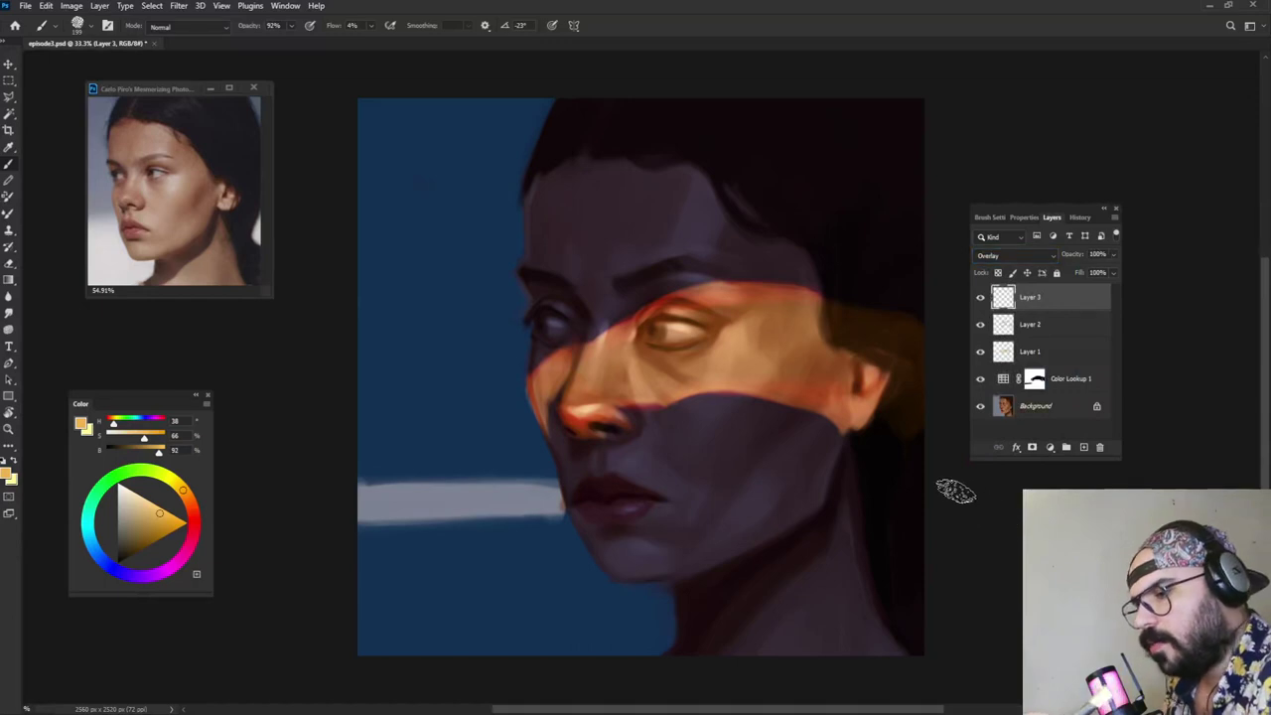
click(100, 533)
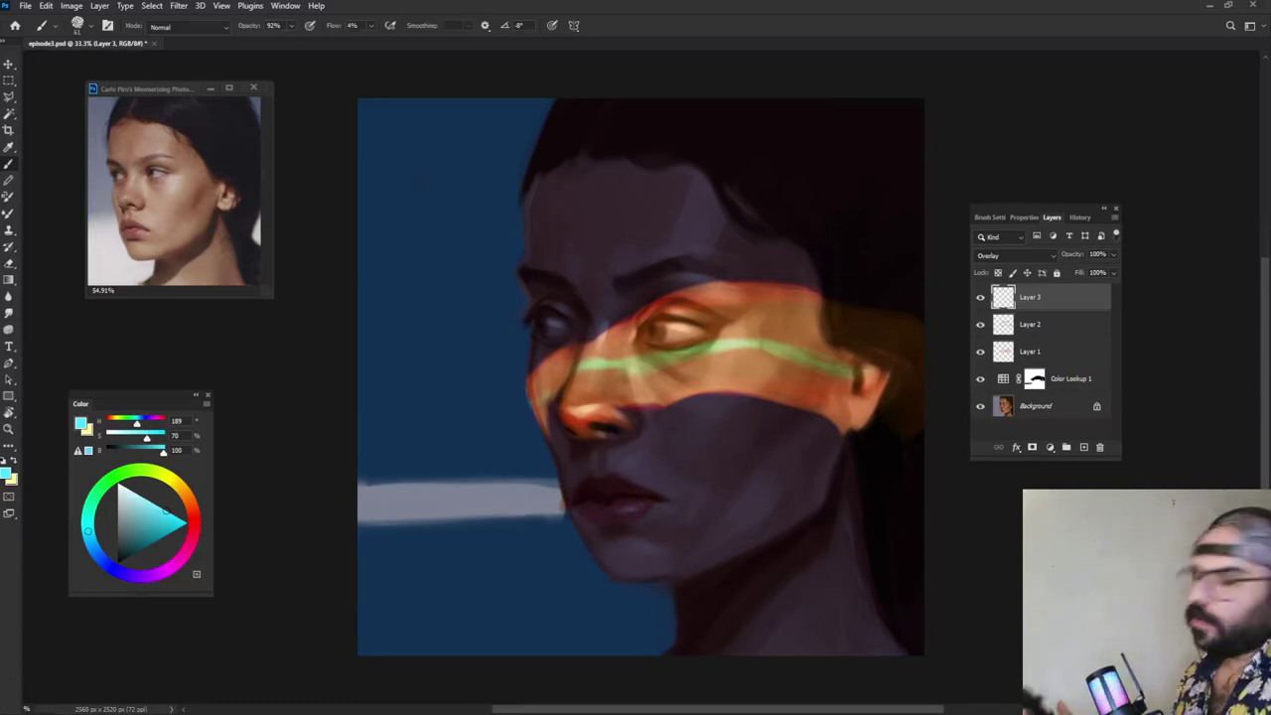
drag(1099, 307, 1100, 447)
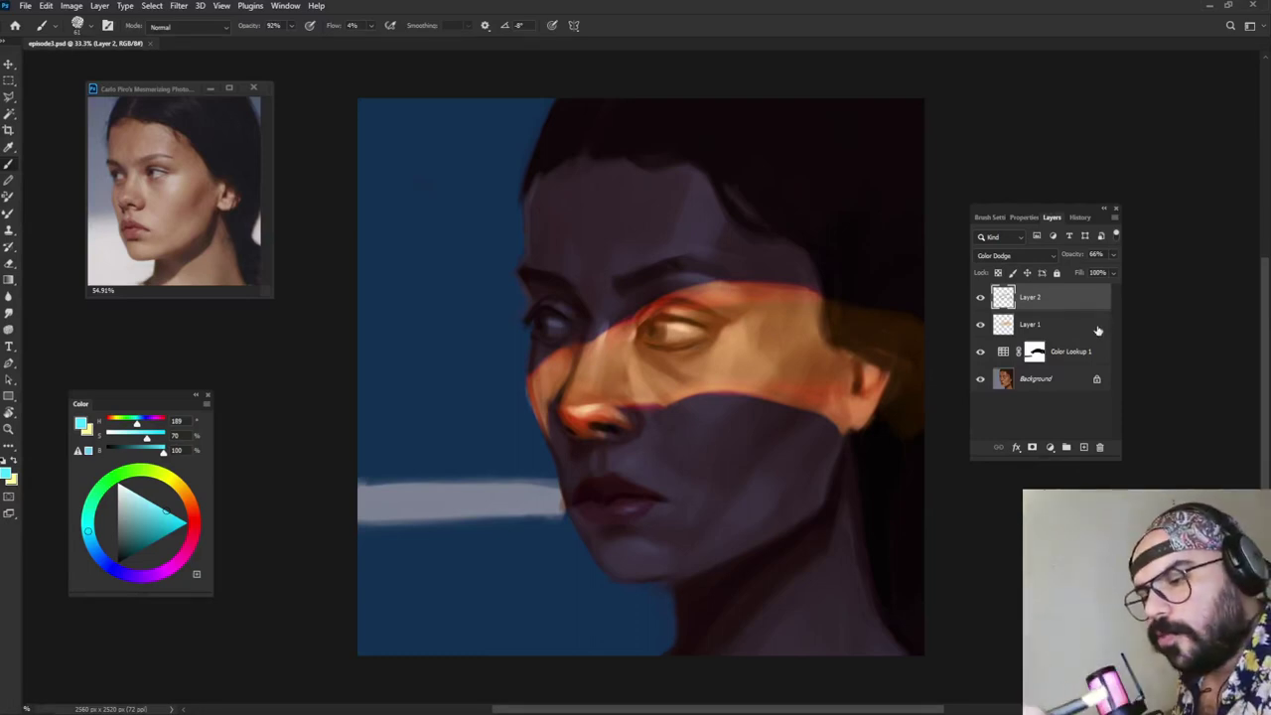
Step: Add a Vibrance adjustment layer above the glow layers and set its vibrance to +60
click(1051, 447)
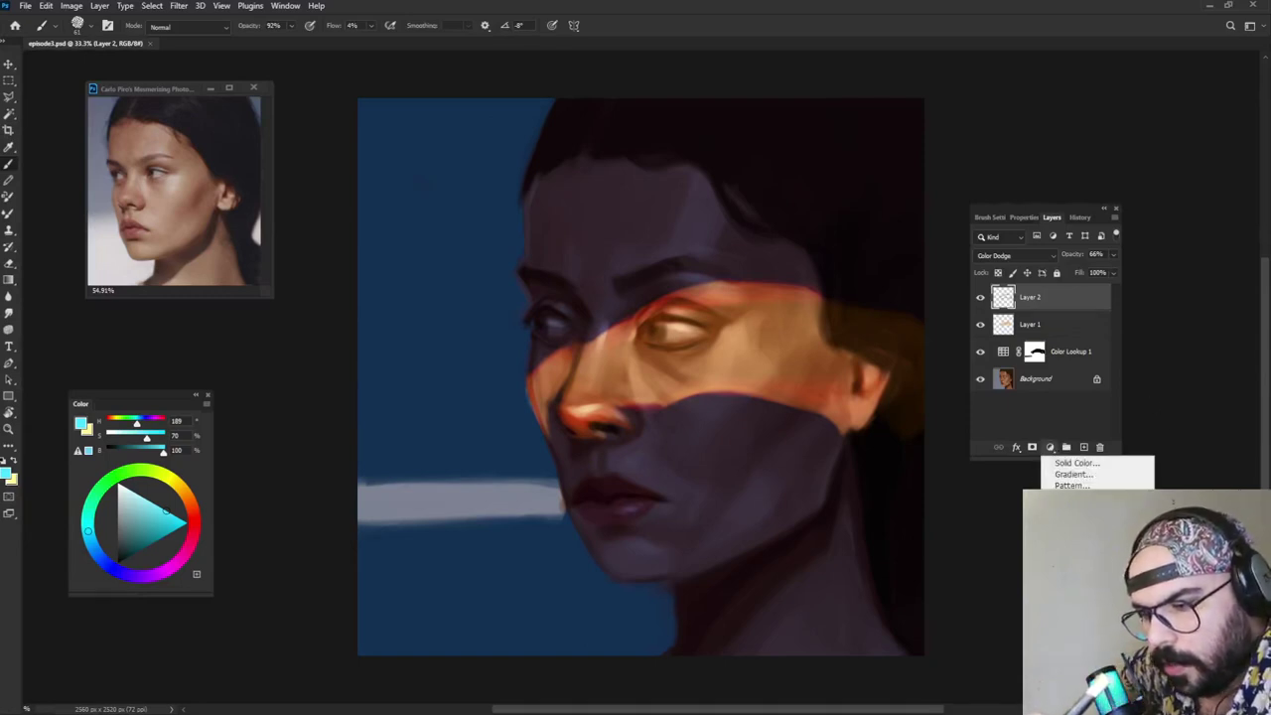
click(1074, 552)
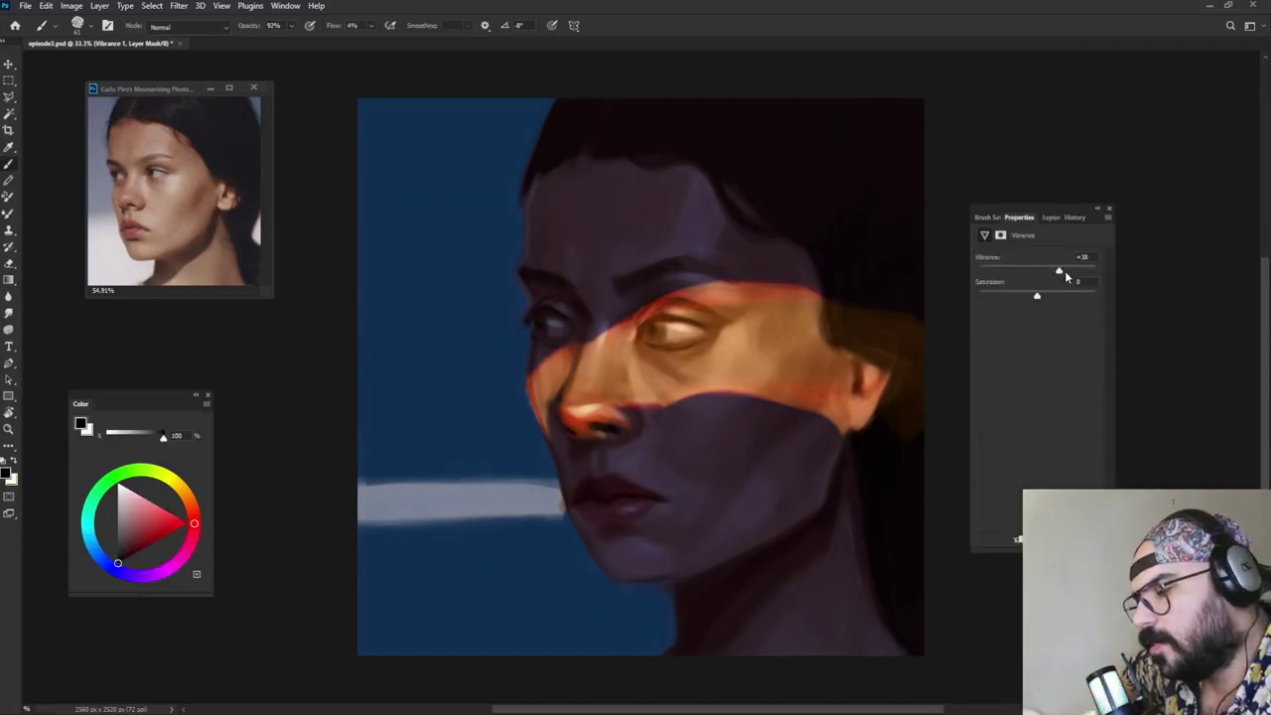
drag(1061, 271, 1088, 270)
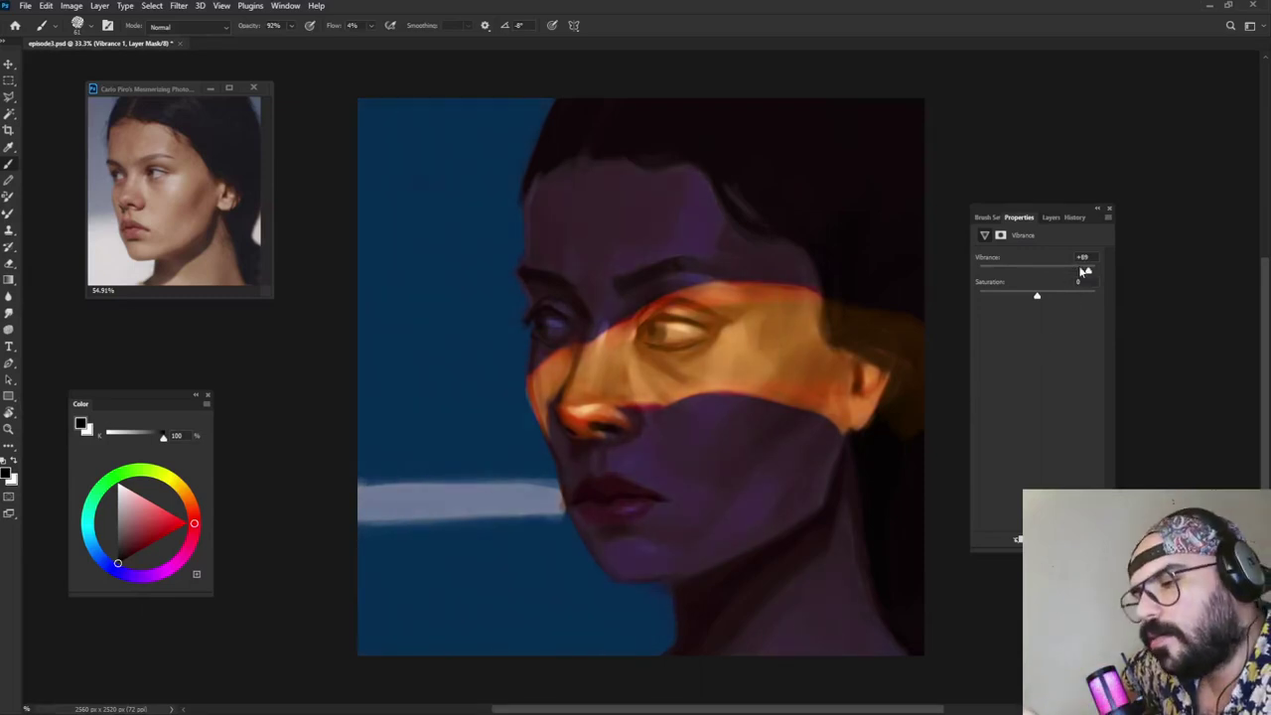
drag(1087, 270, 1071, 269)
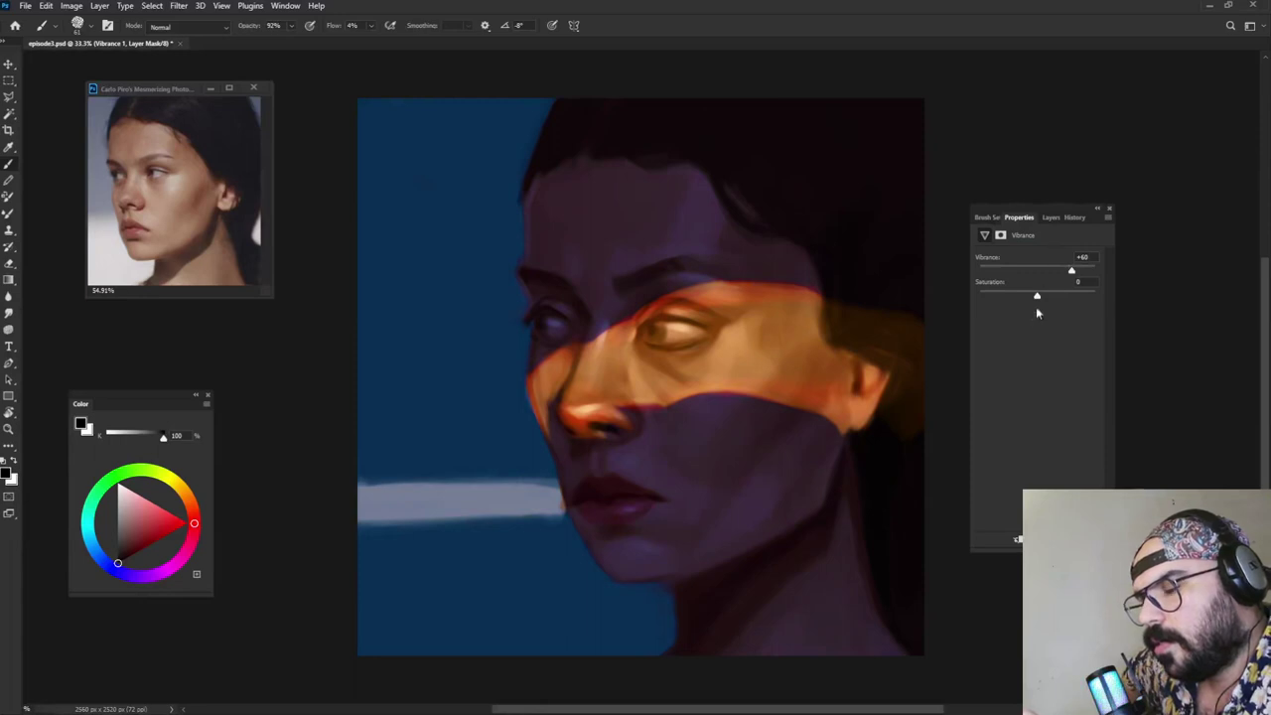